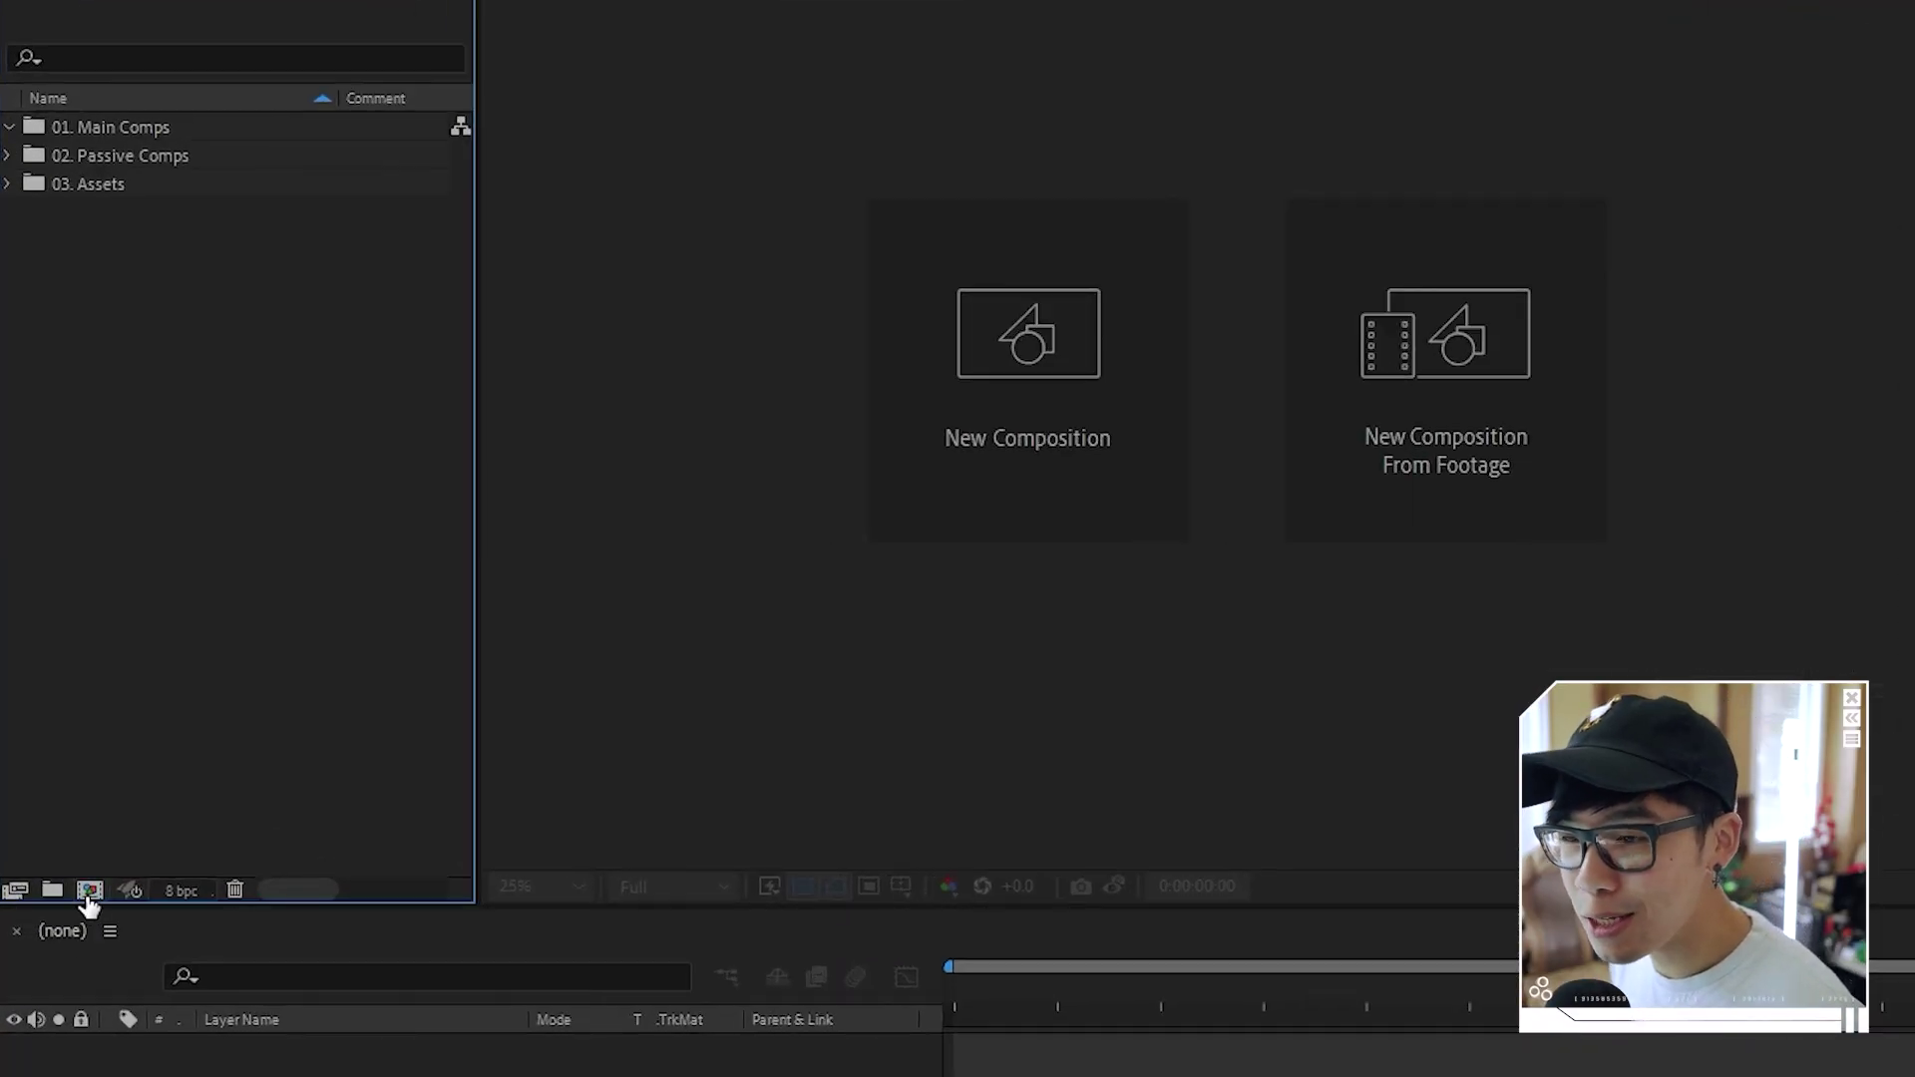
Create a 1920 x 1080 composition named "01. Psychedelic - Main" at 23.976 fps with a 10-second duration
left_click(88, 893)
type("01. Psychedelic - Main")
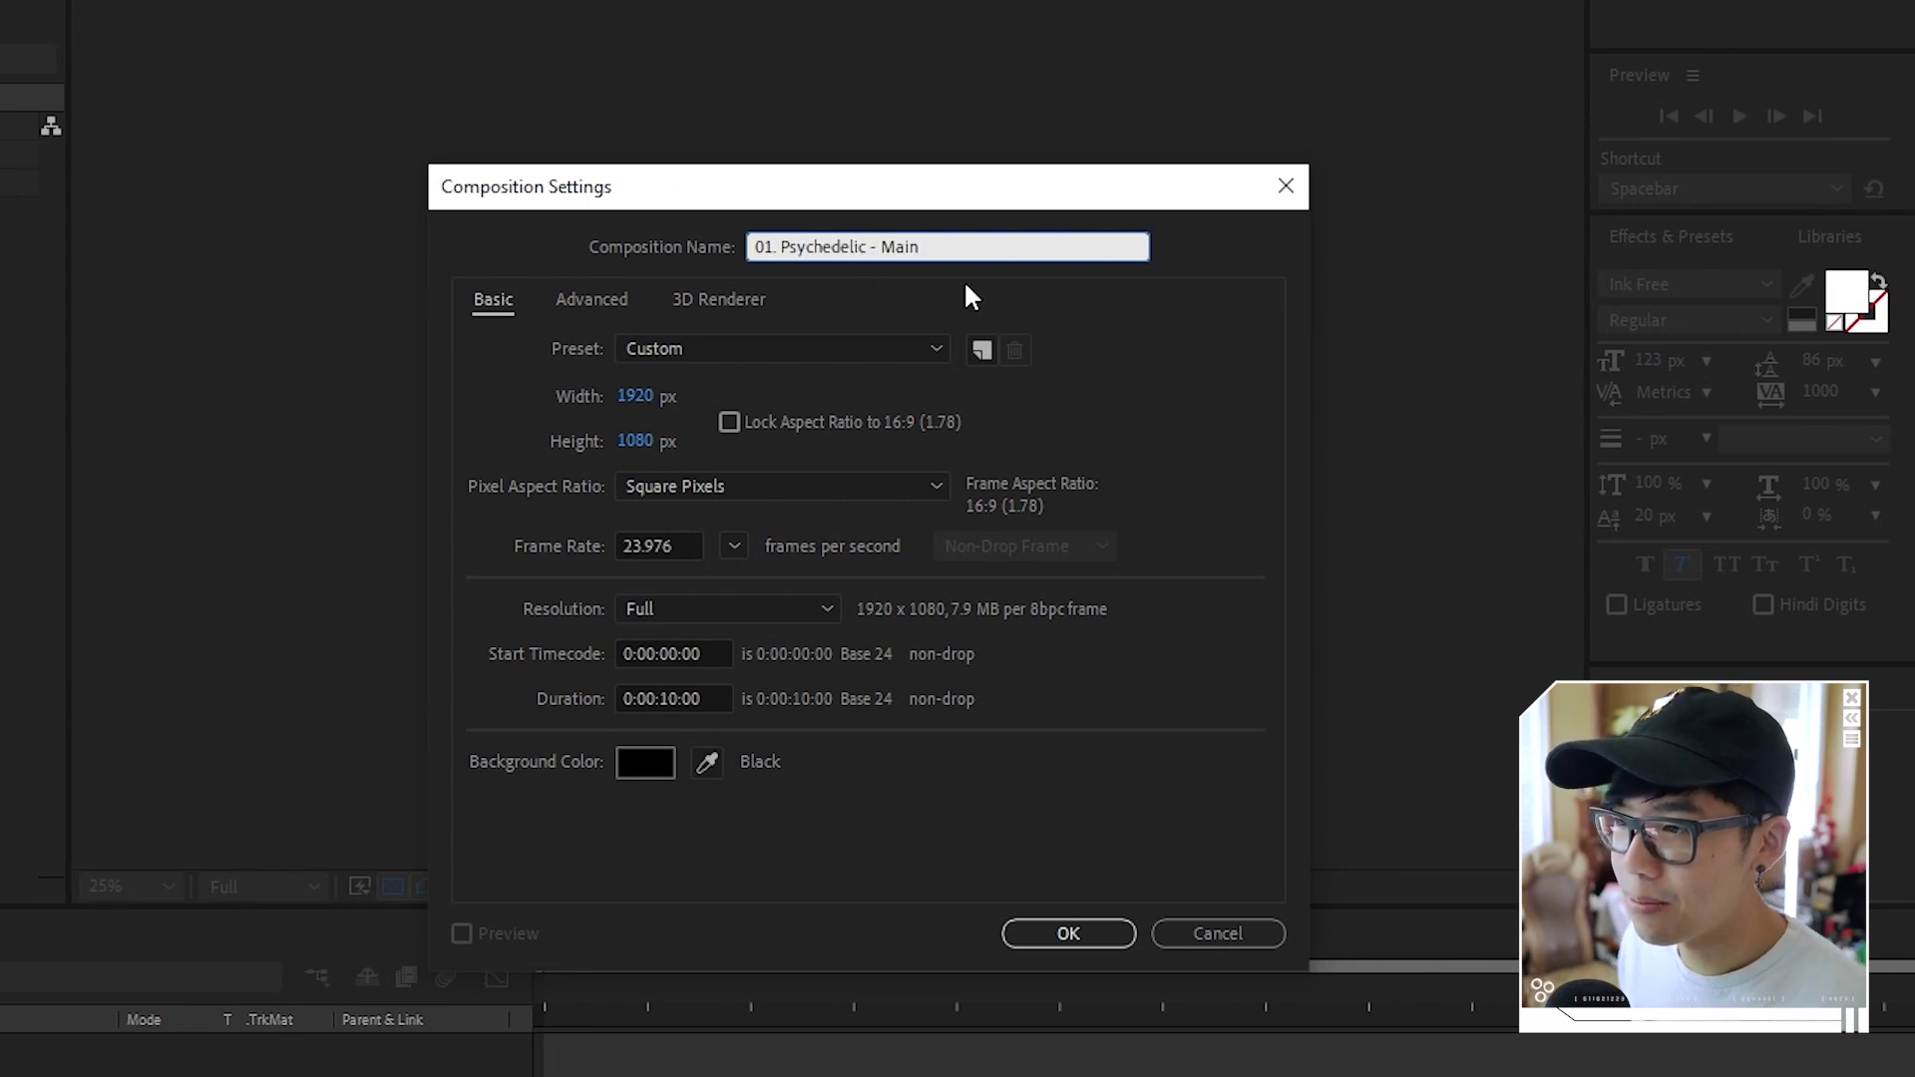
left_click(1068, 933)
left_click_drag(798, 472, 829, 479)
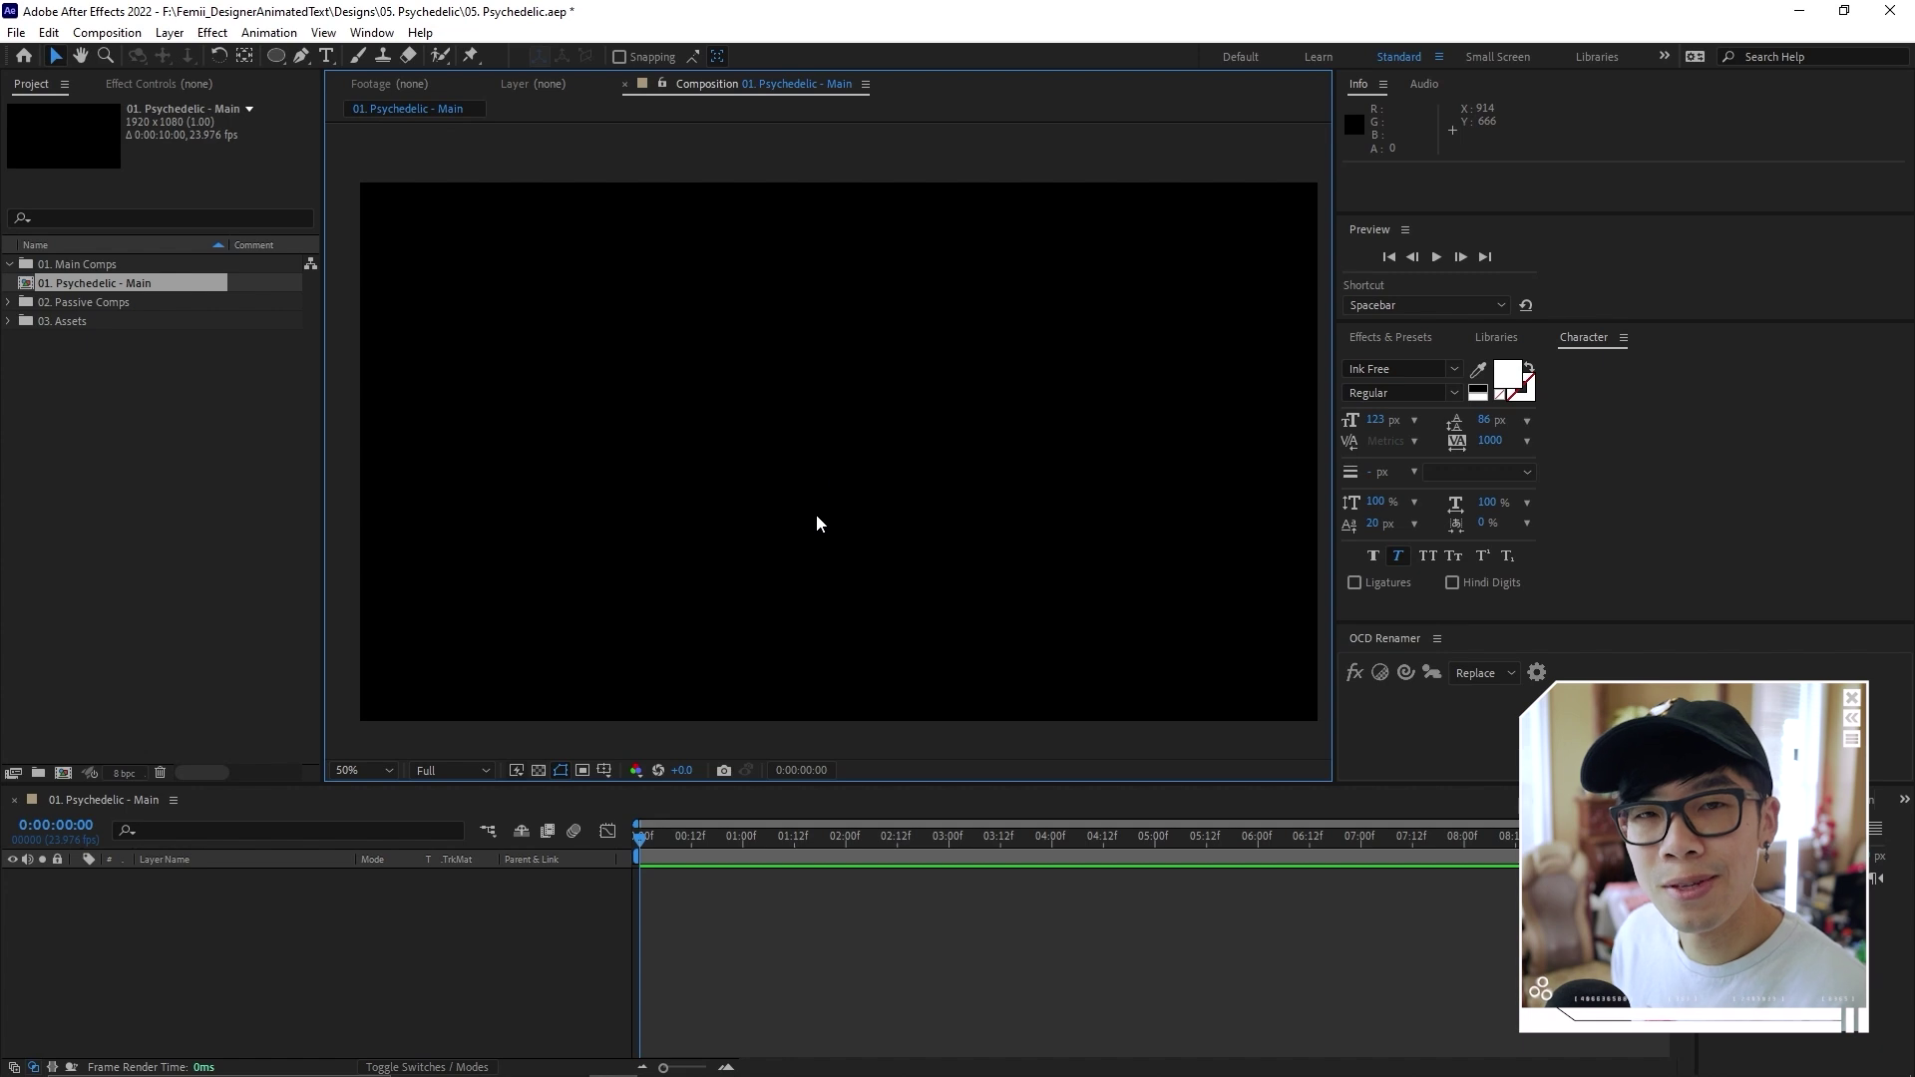
Add a text layer reading "psychedelic" near the middle of the composition
left_click(326, 55)
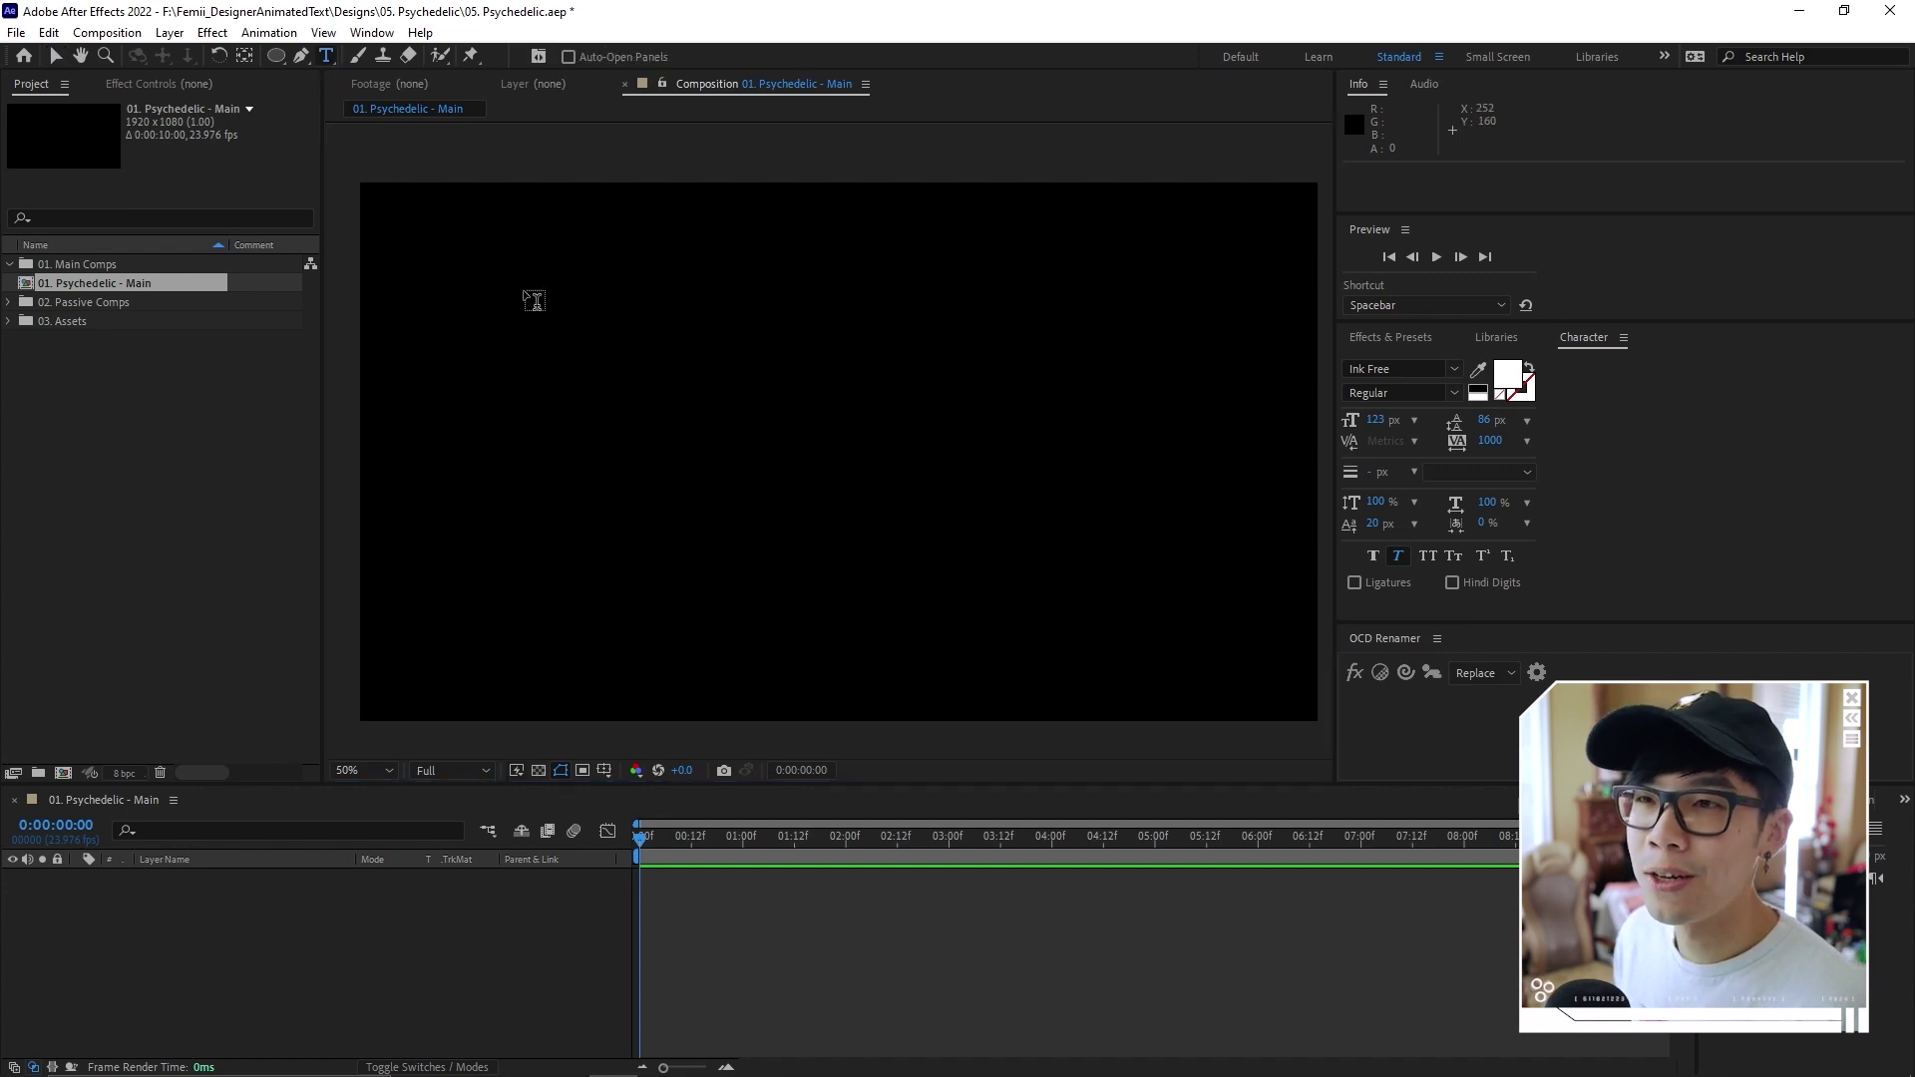
left_click(823, 440)
type("psychedelic")
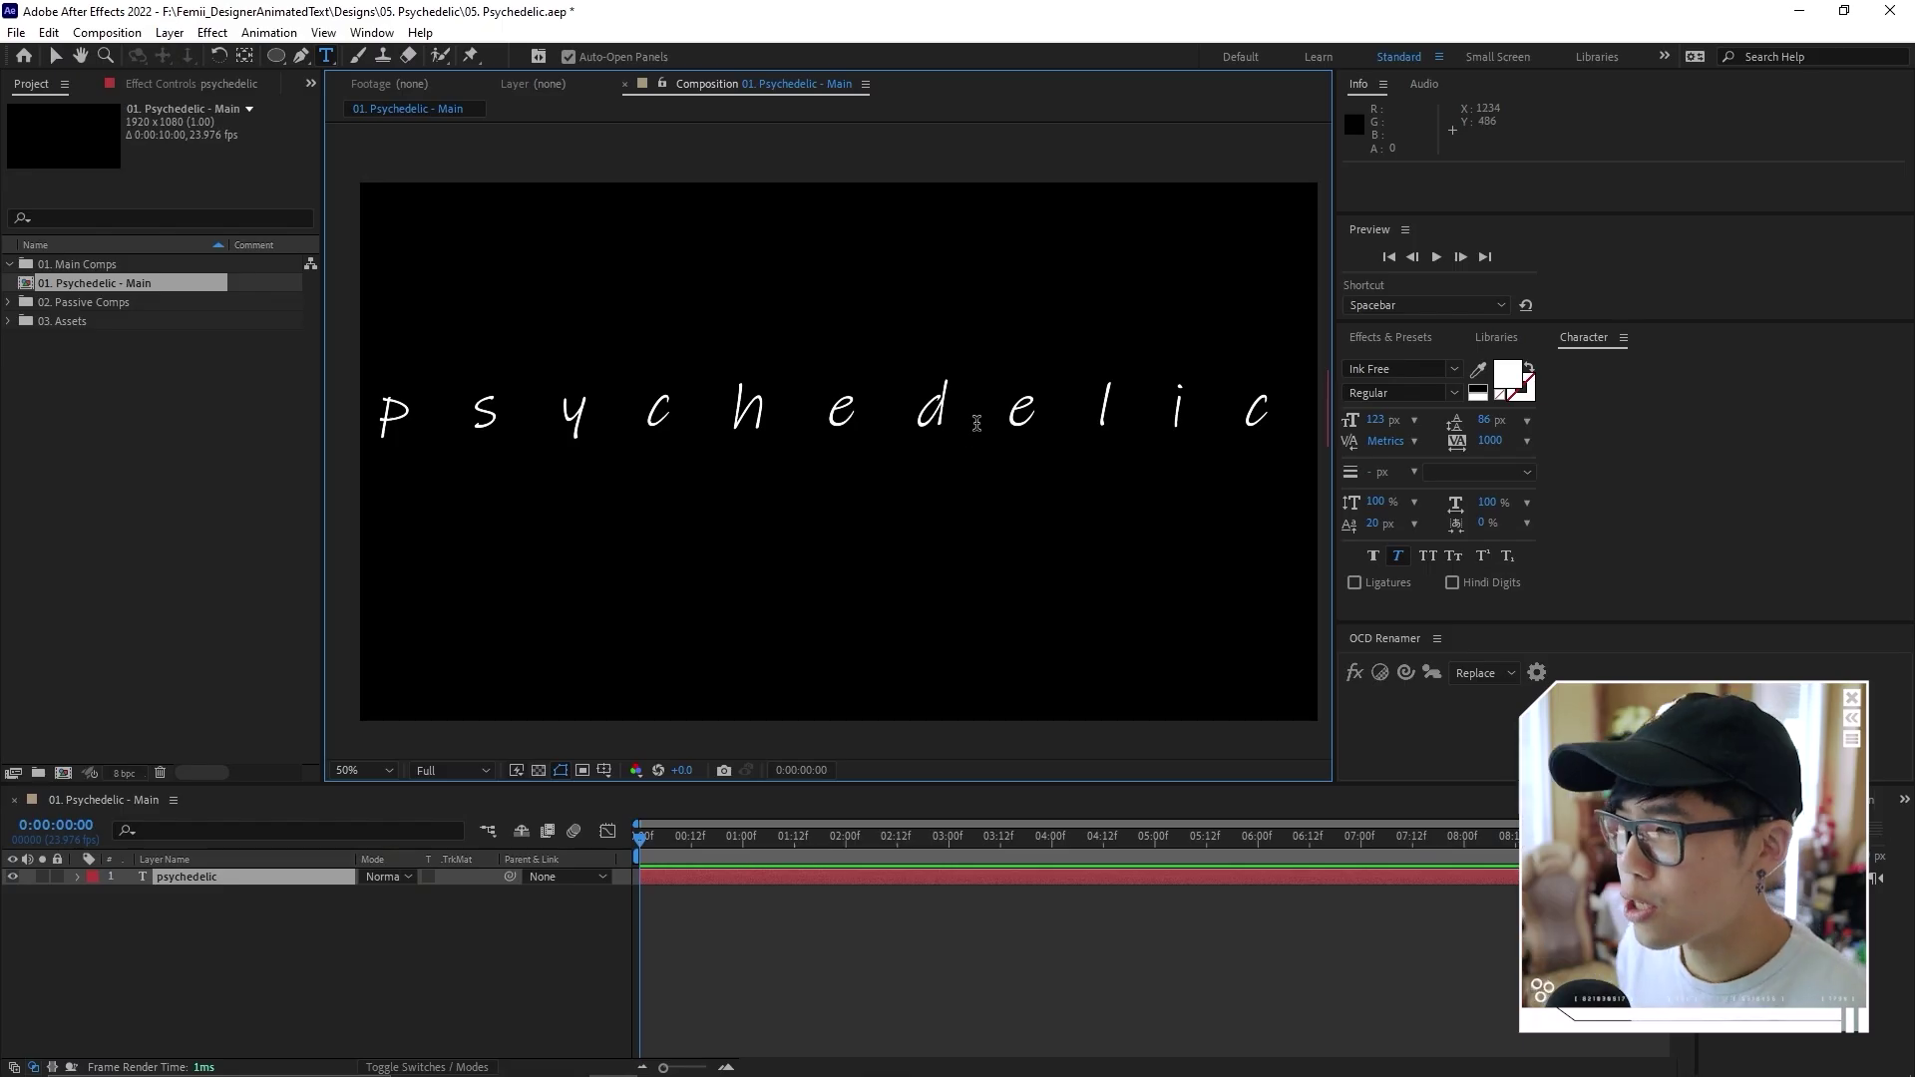
Set the whole psychedelic text to the Anton font and its tracking to 0
double_click(967, 435)
left_click(1396, 369)
type("anton")
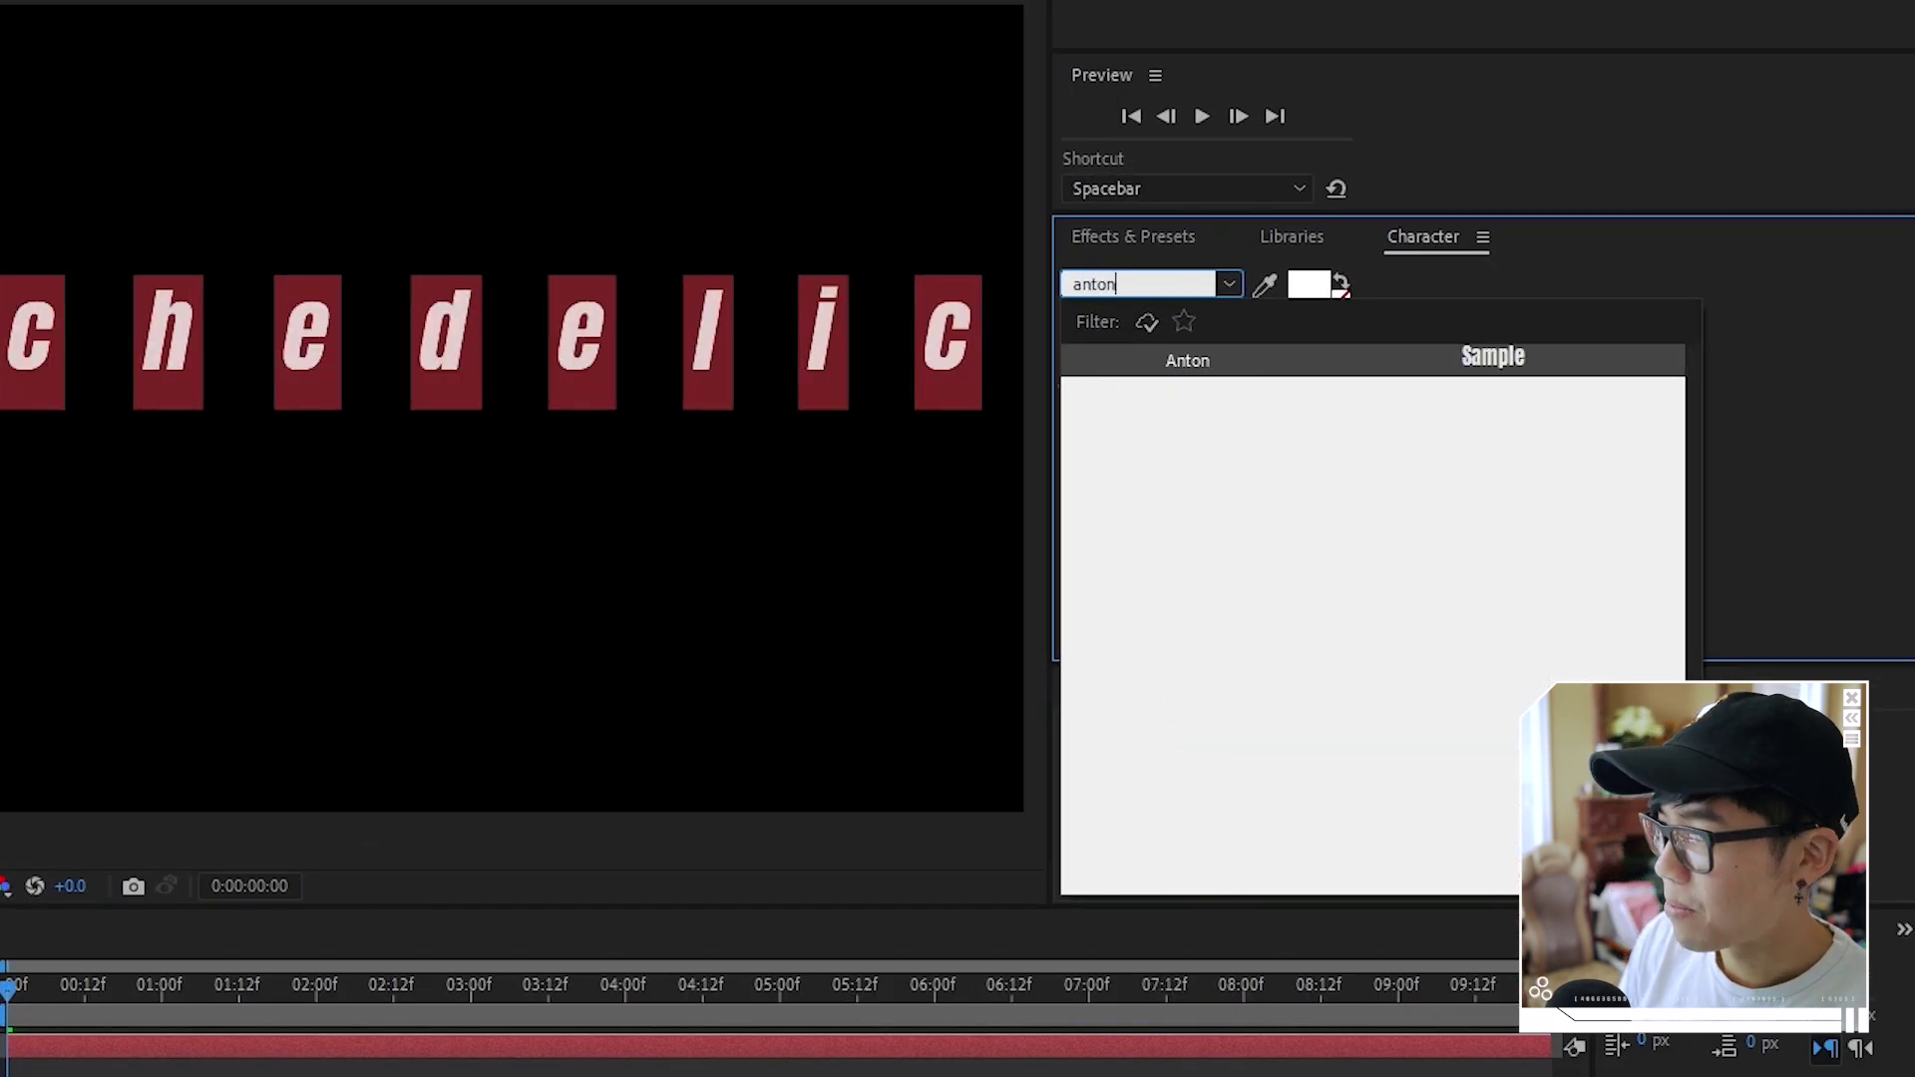
left_click(1236, 368)
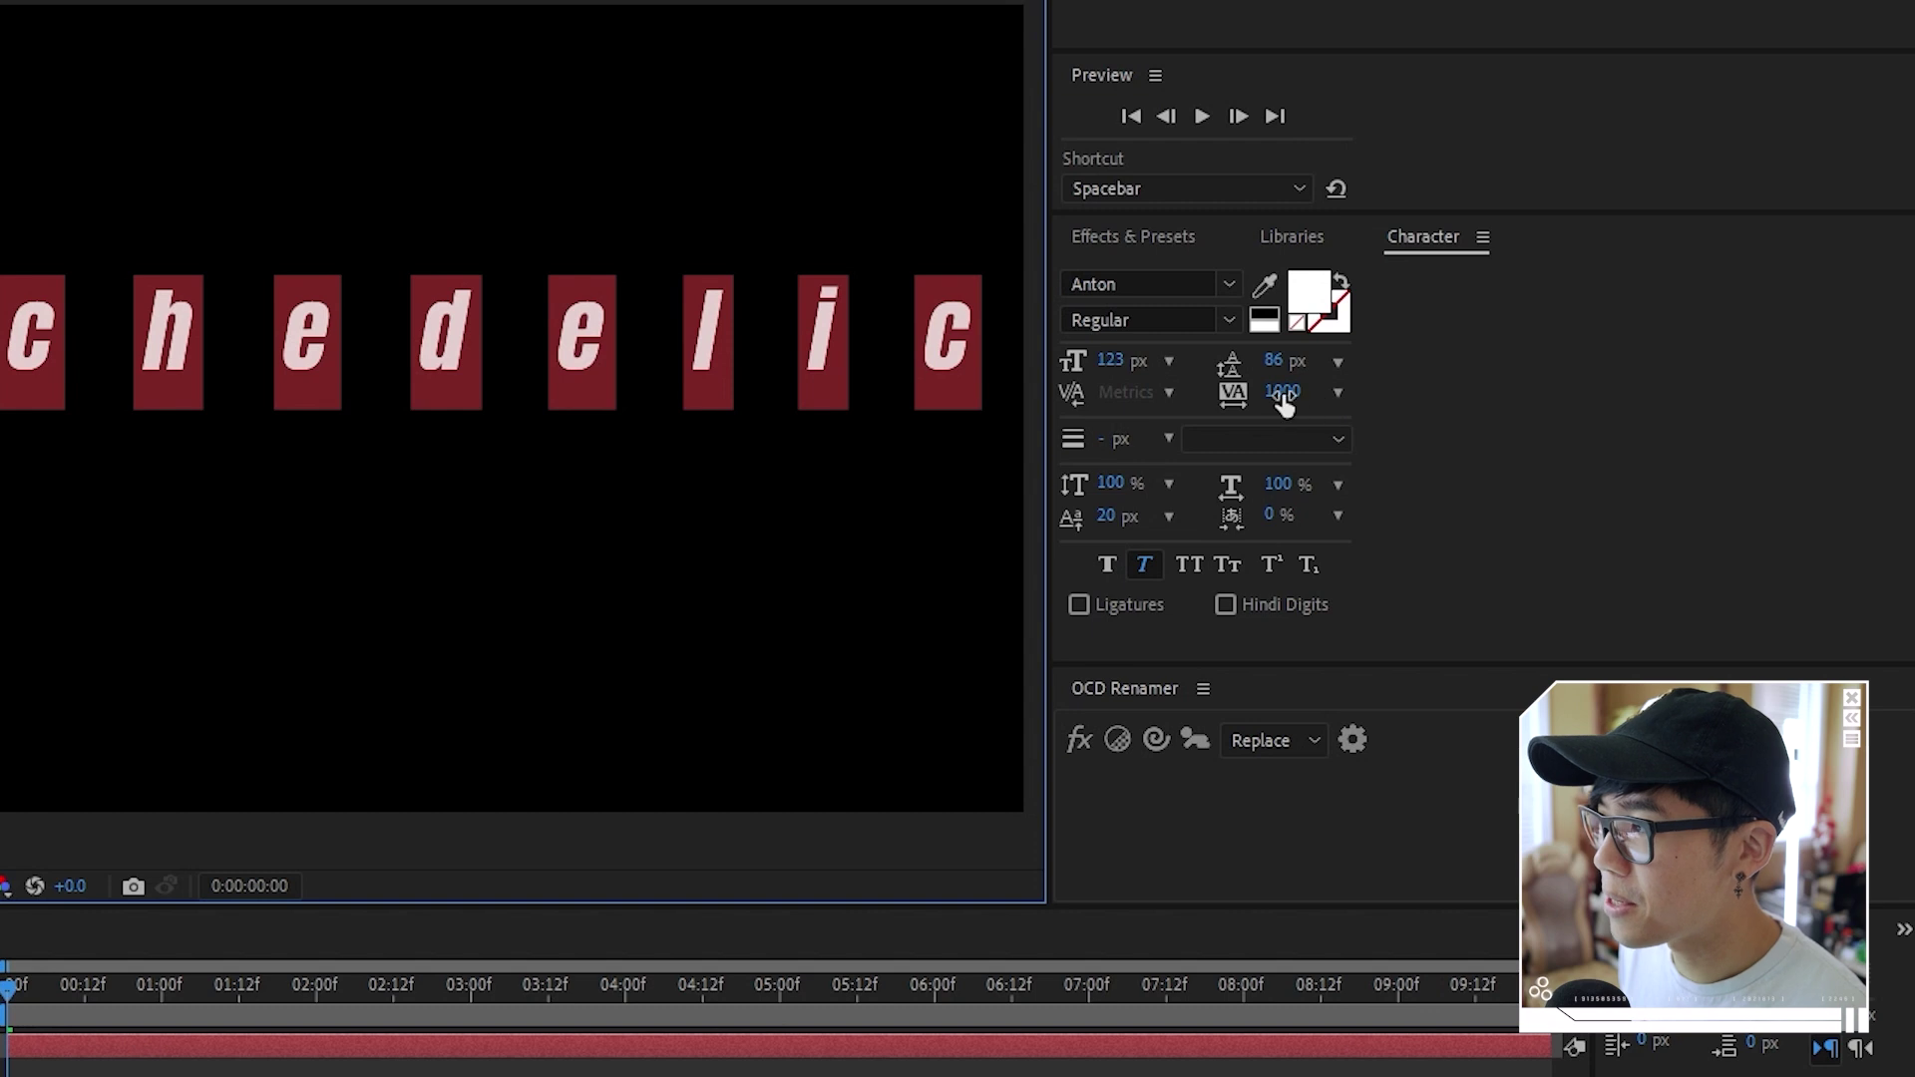
left_click_drag(1287, 399, 430, 411)
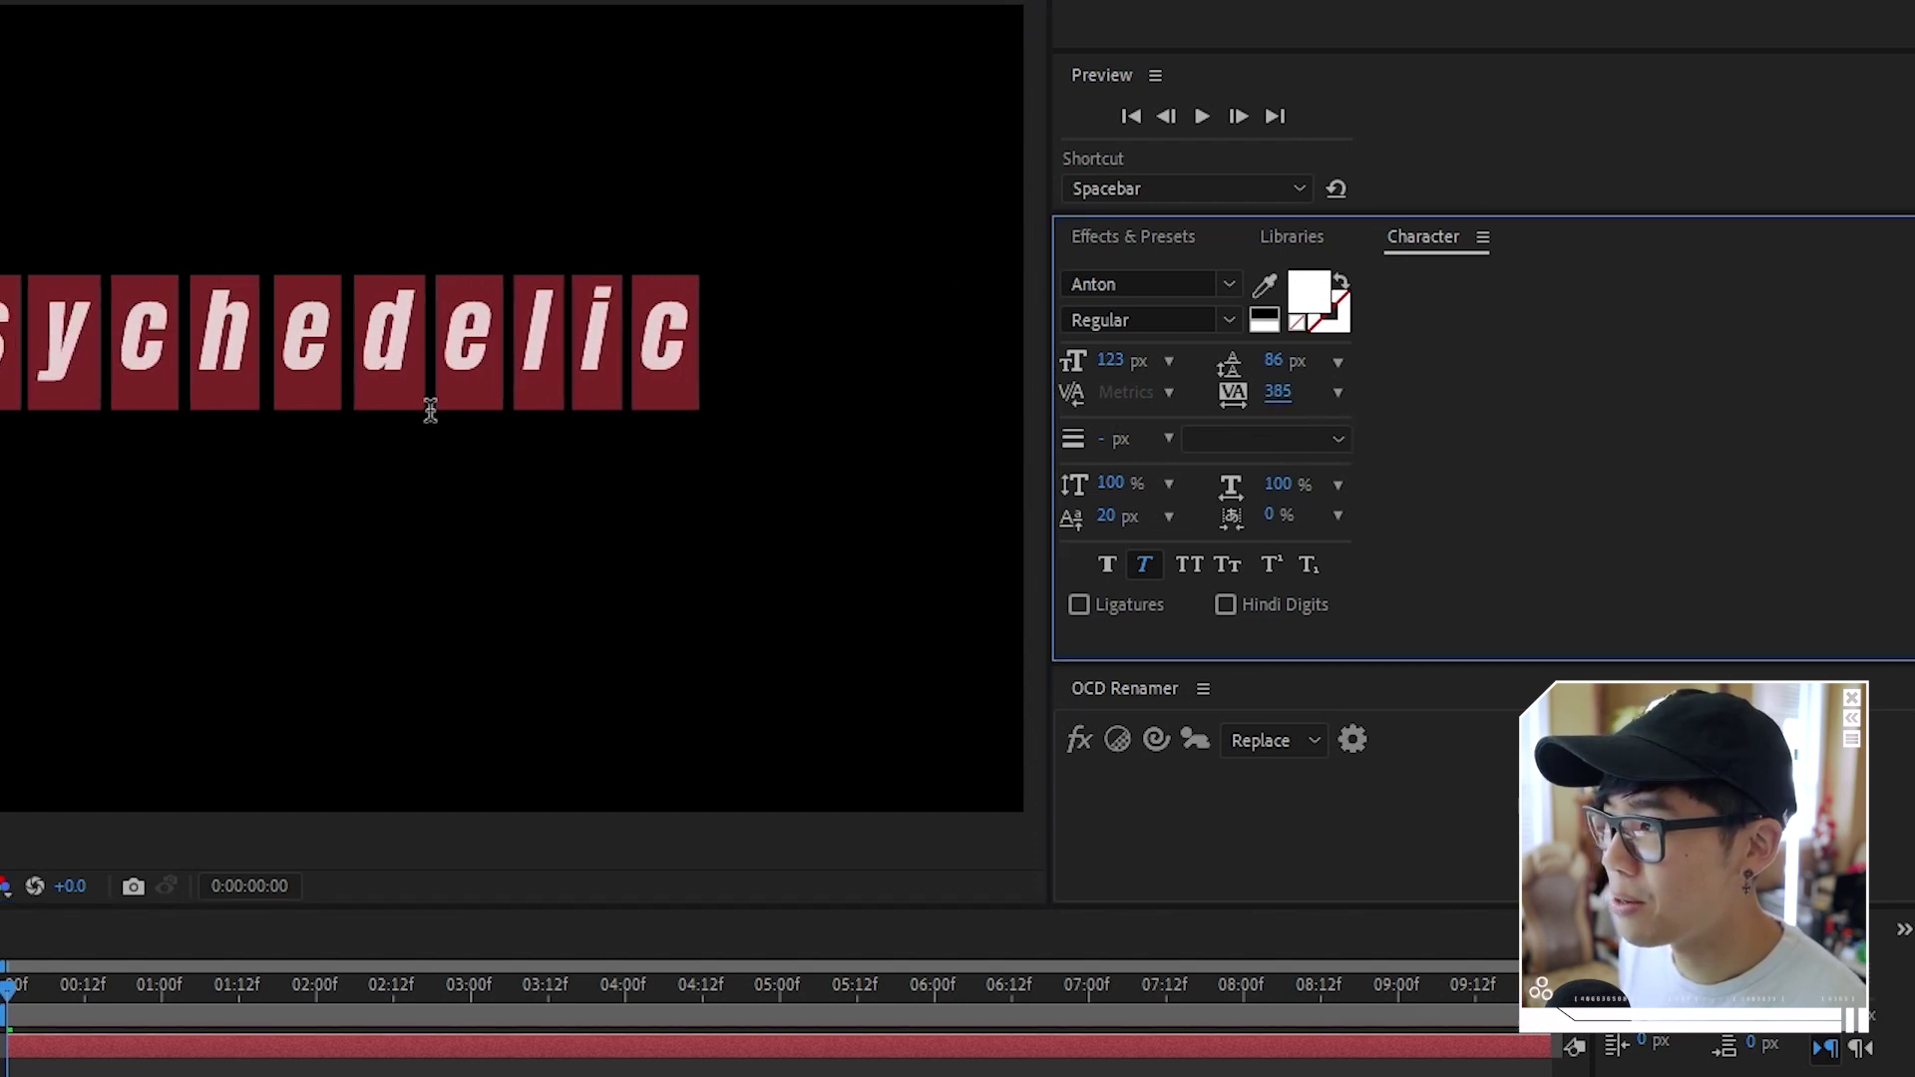
type("0")
key("Return")
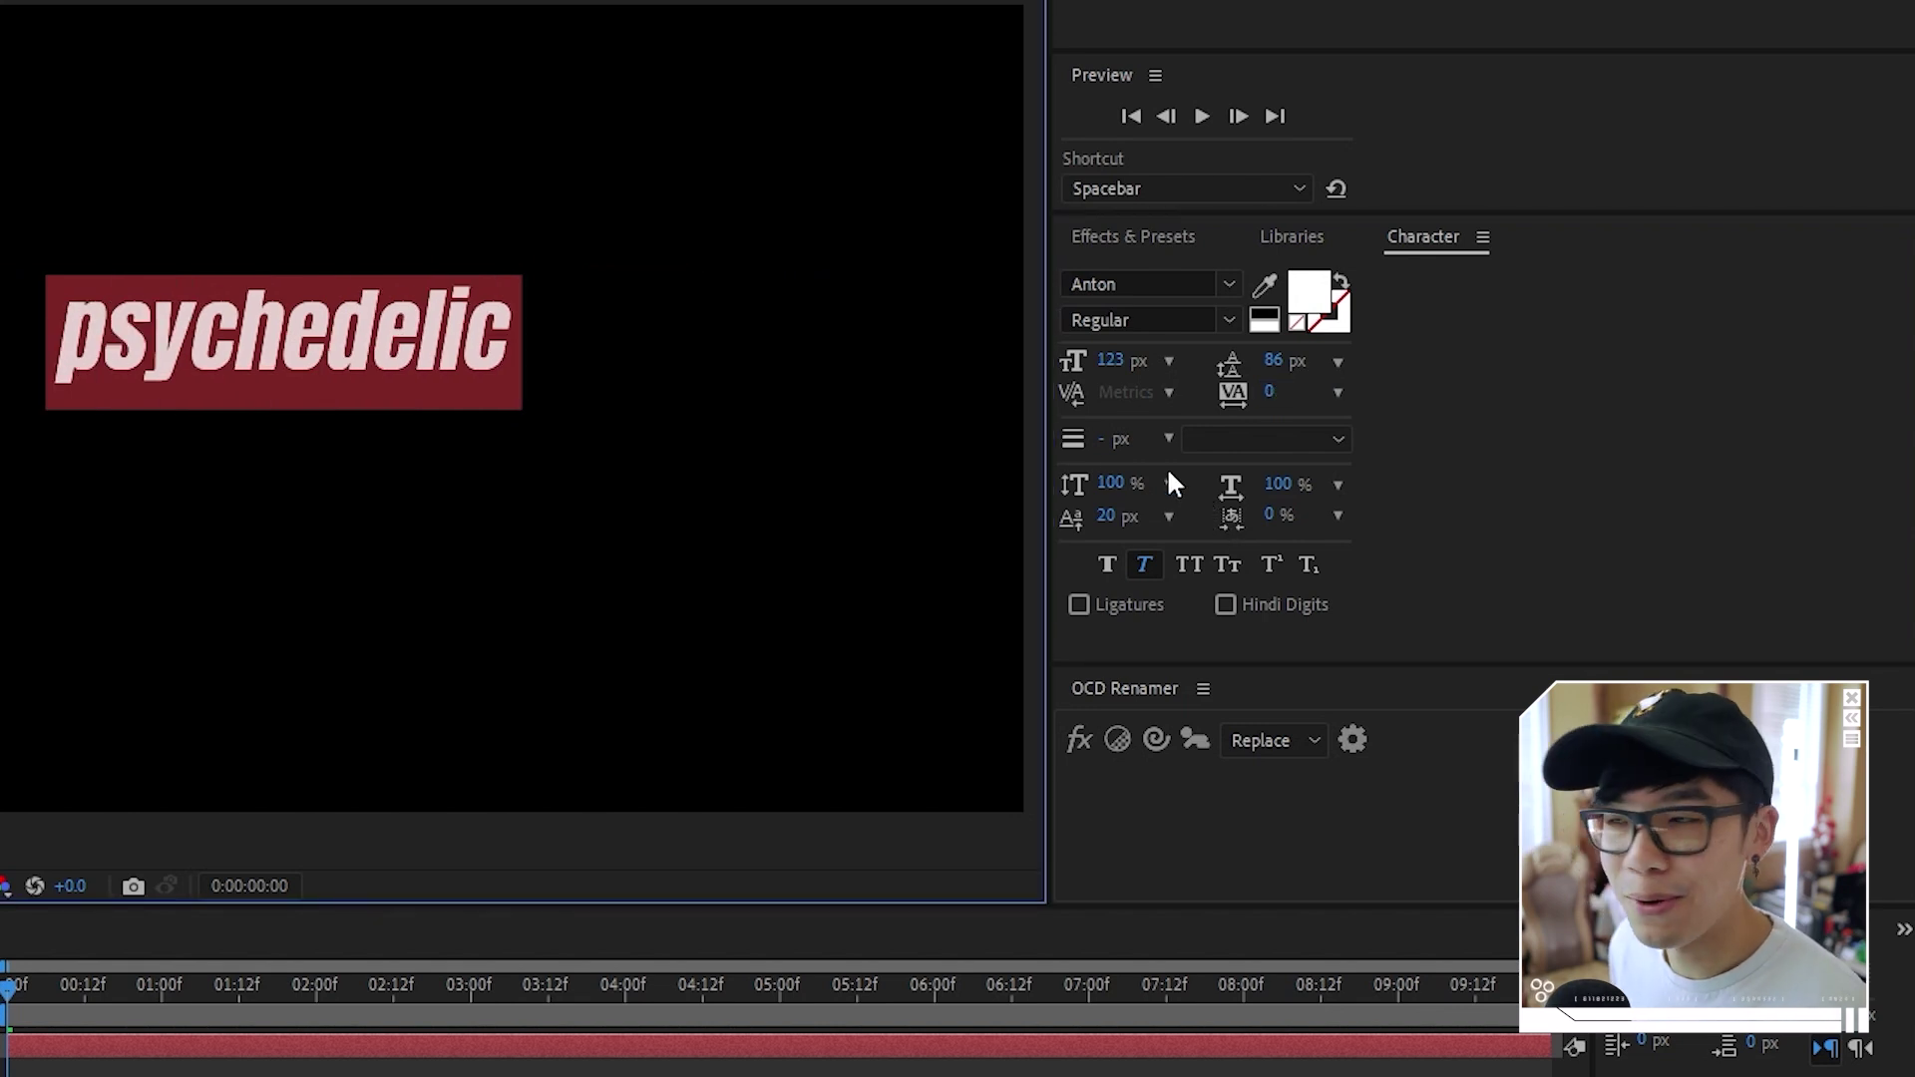
Turn off faux italic for the text, switch it to all caps and set its font size to 223 px
left_click(1147, 565)
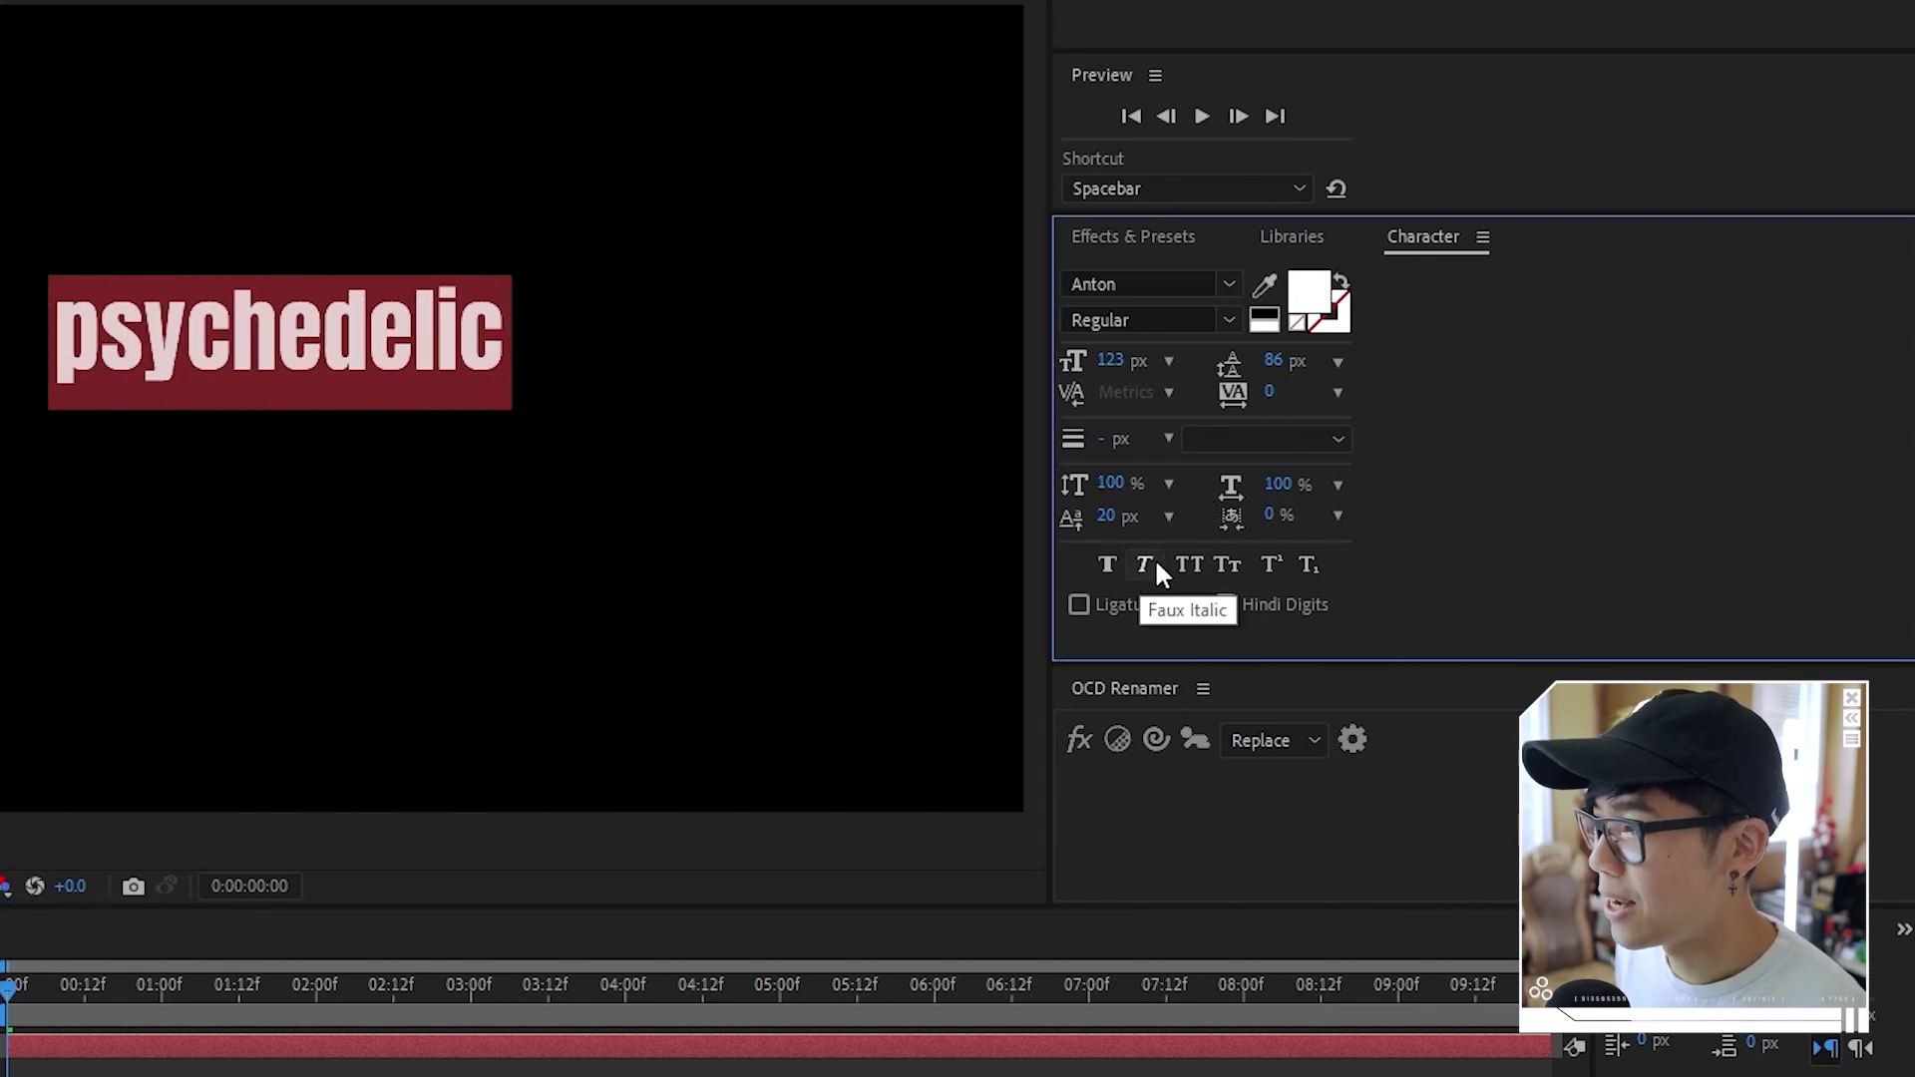
left_click(1188, 564)
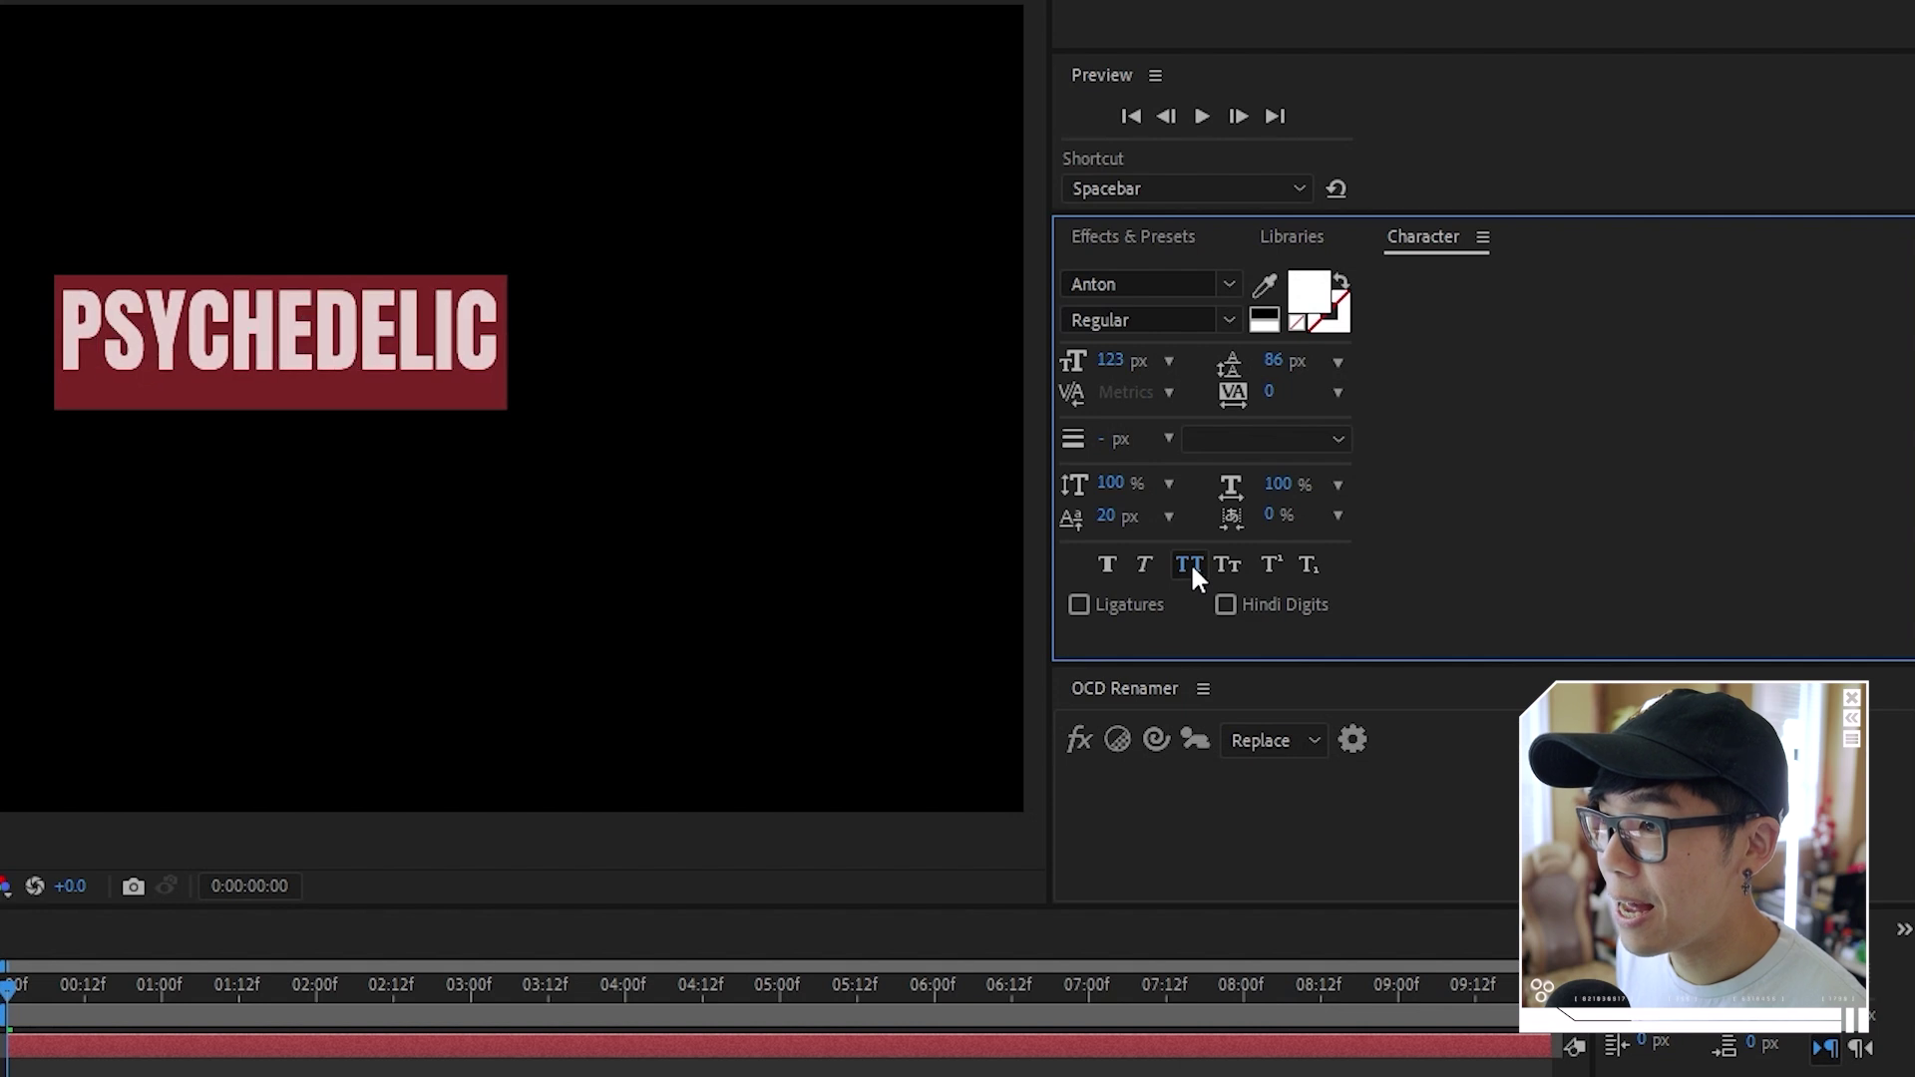
left_click_drag(1110, 361, 1251, 347)
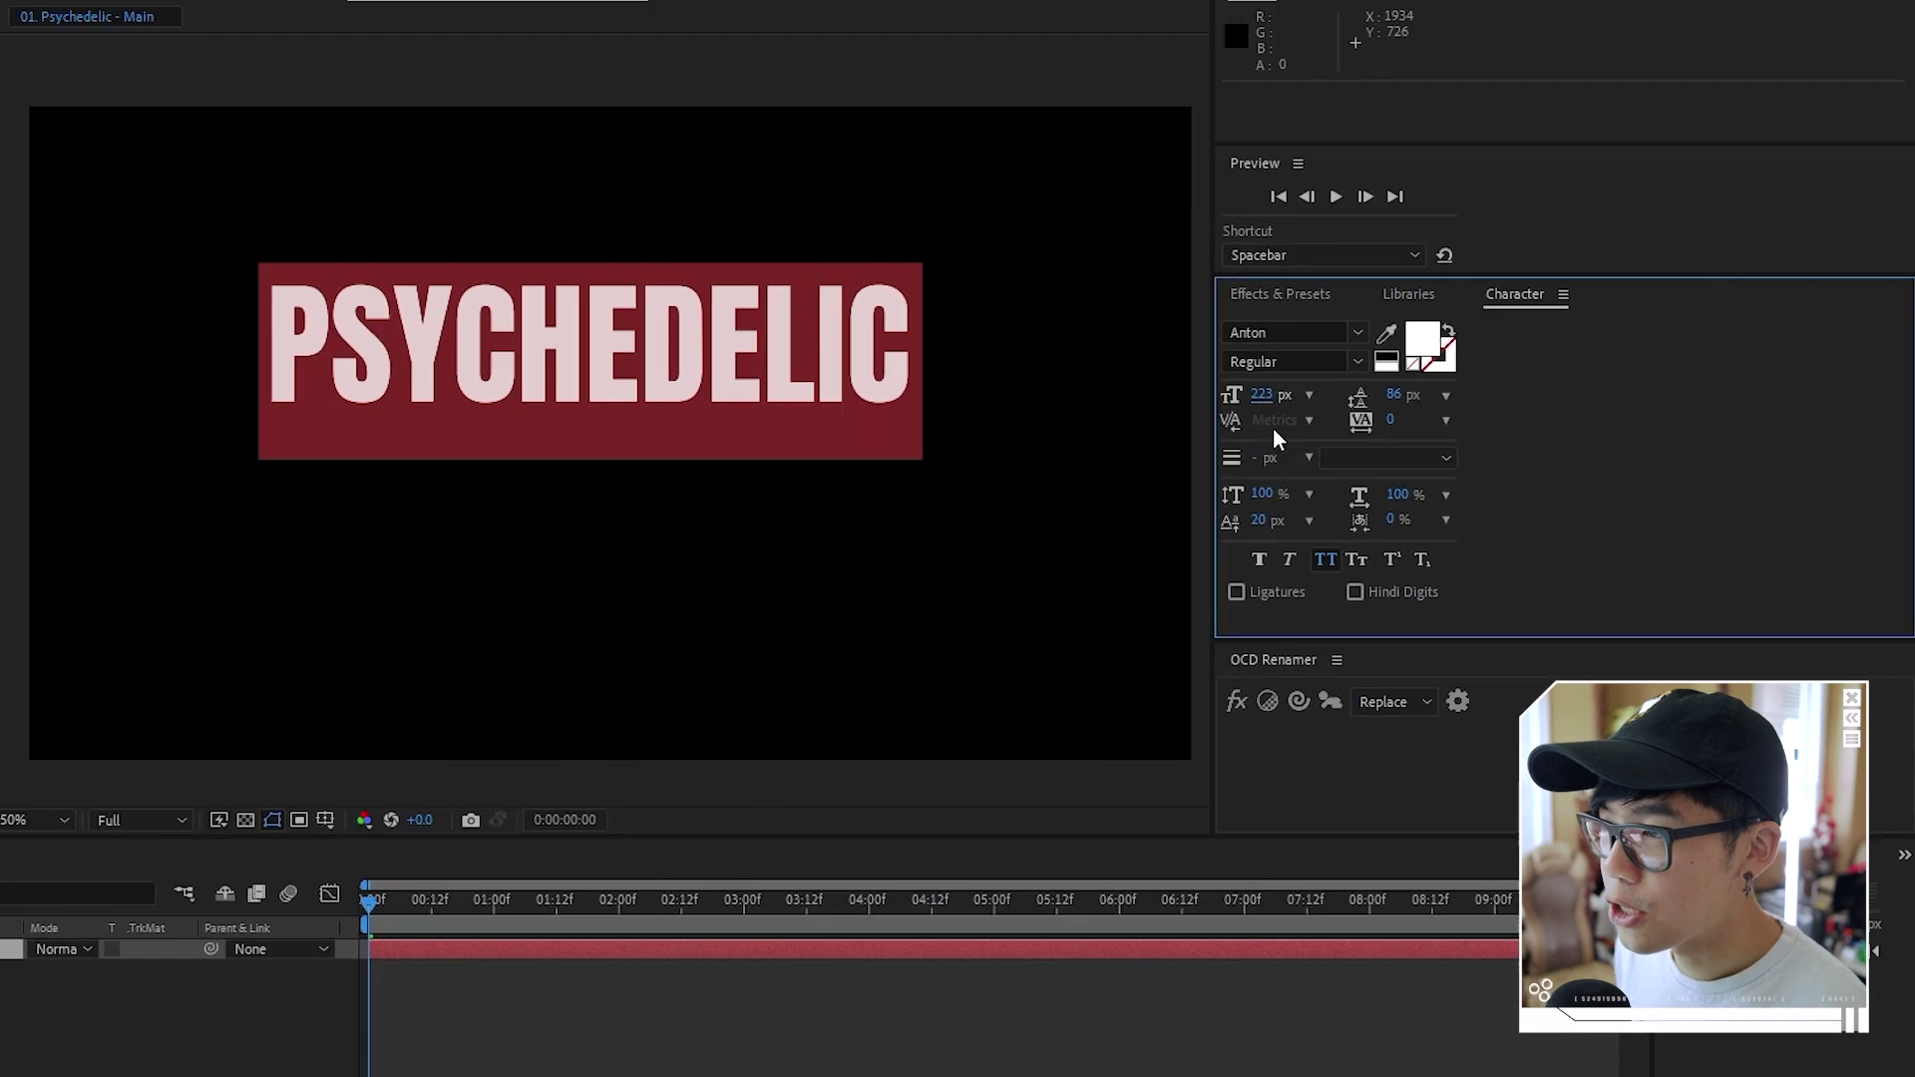
Finish editing the text, center its anchor point in the layer content and center the layer in the composition
key("Escape")
key("ctrl+alt+Home")
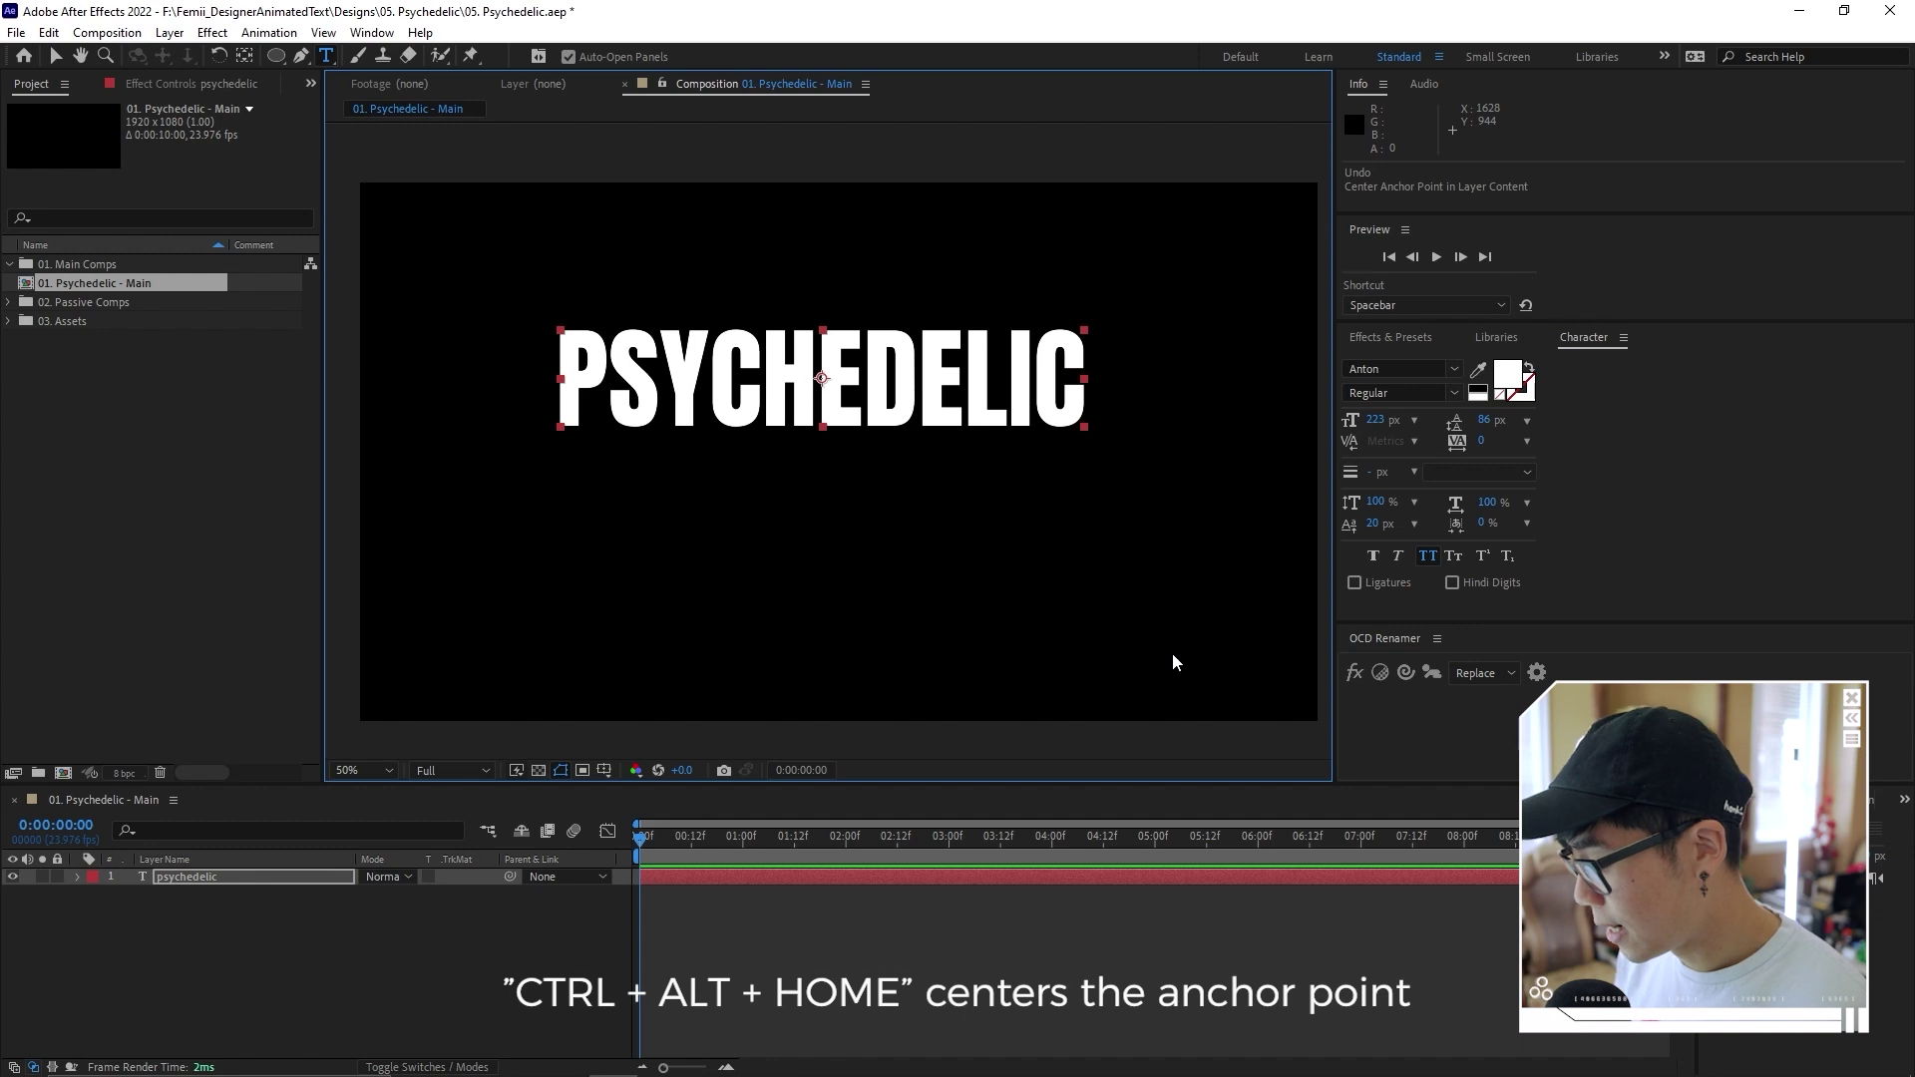
key("ctrl+Home")
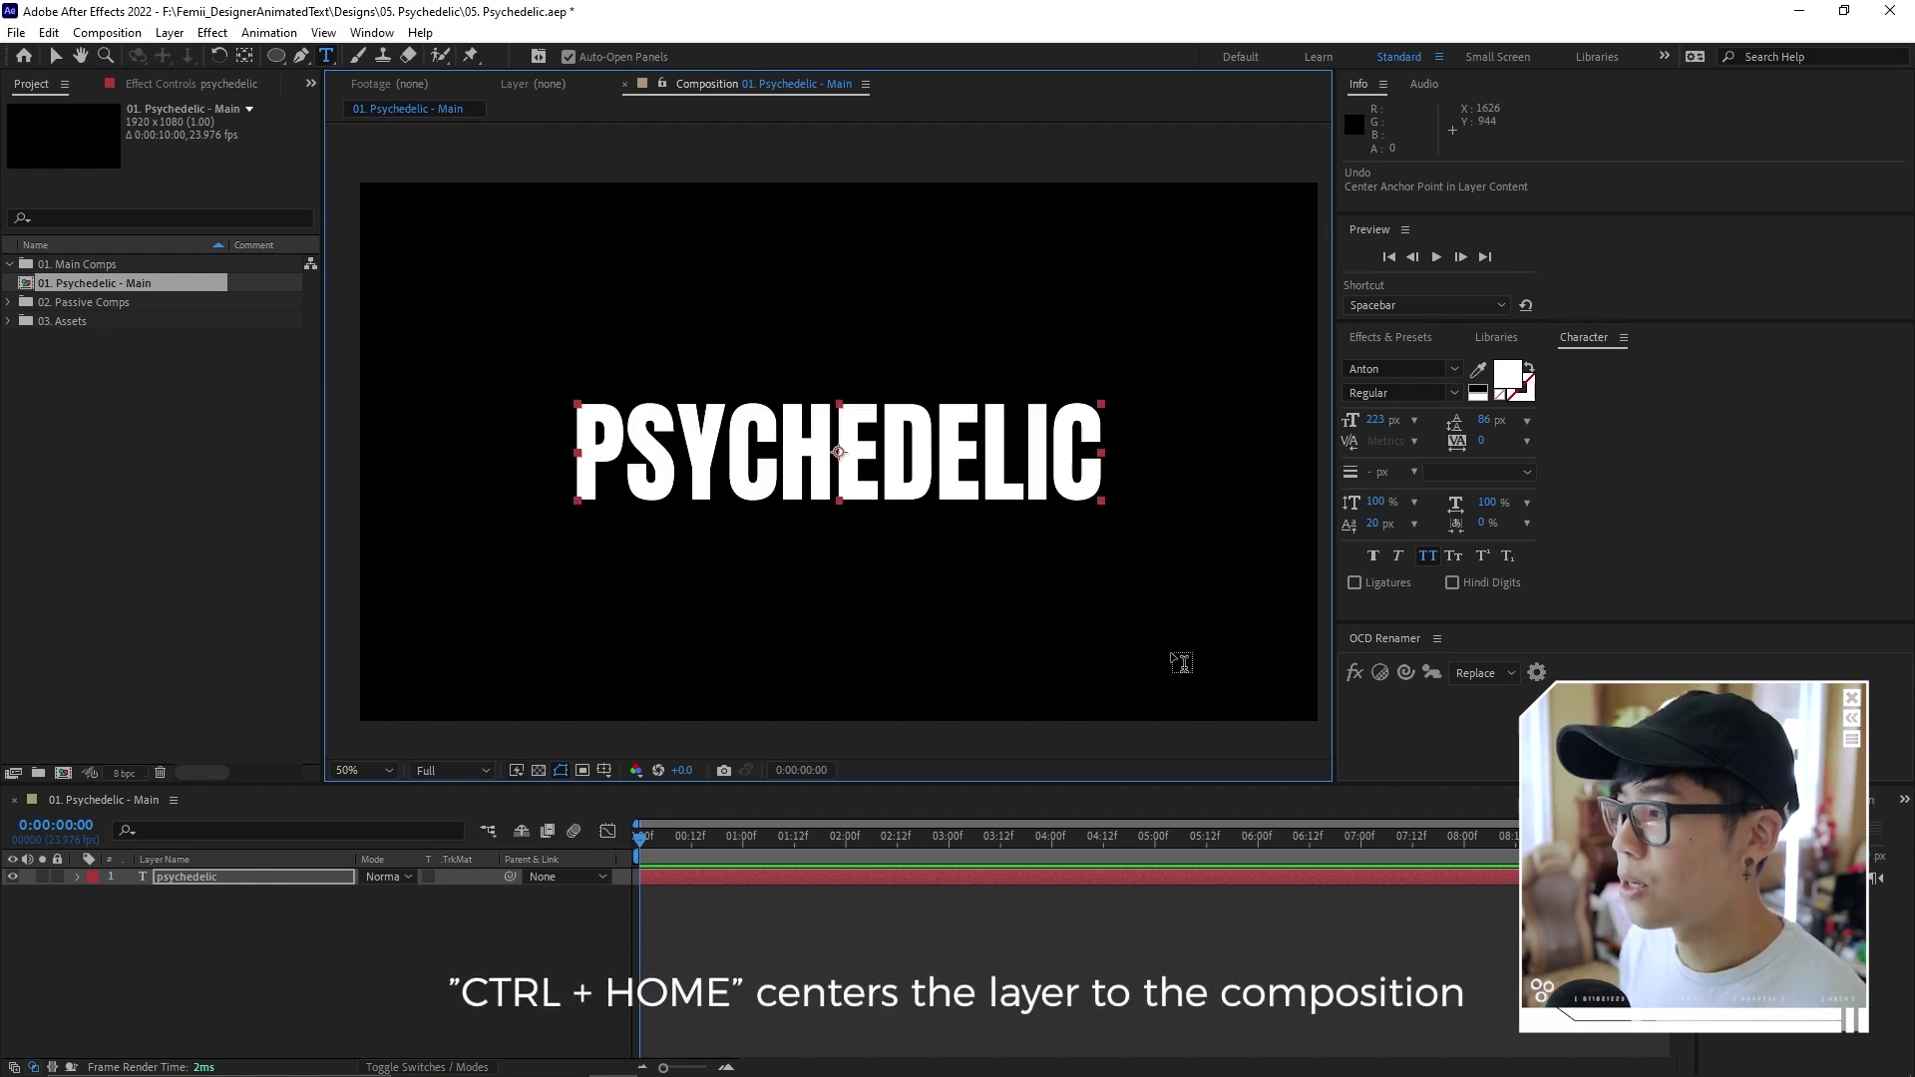
Move the 01. Psychedelic - Main composition into the 01. Main Comps folder
left_click(790, 917)
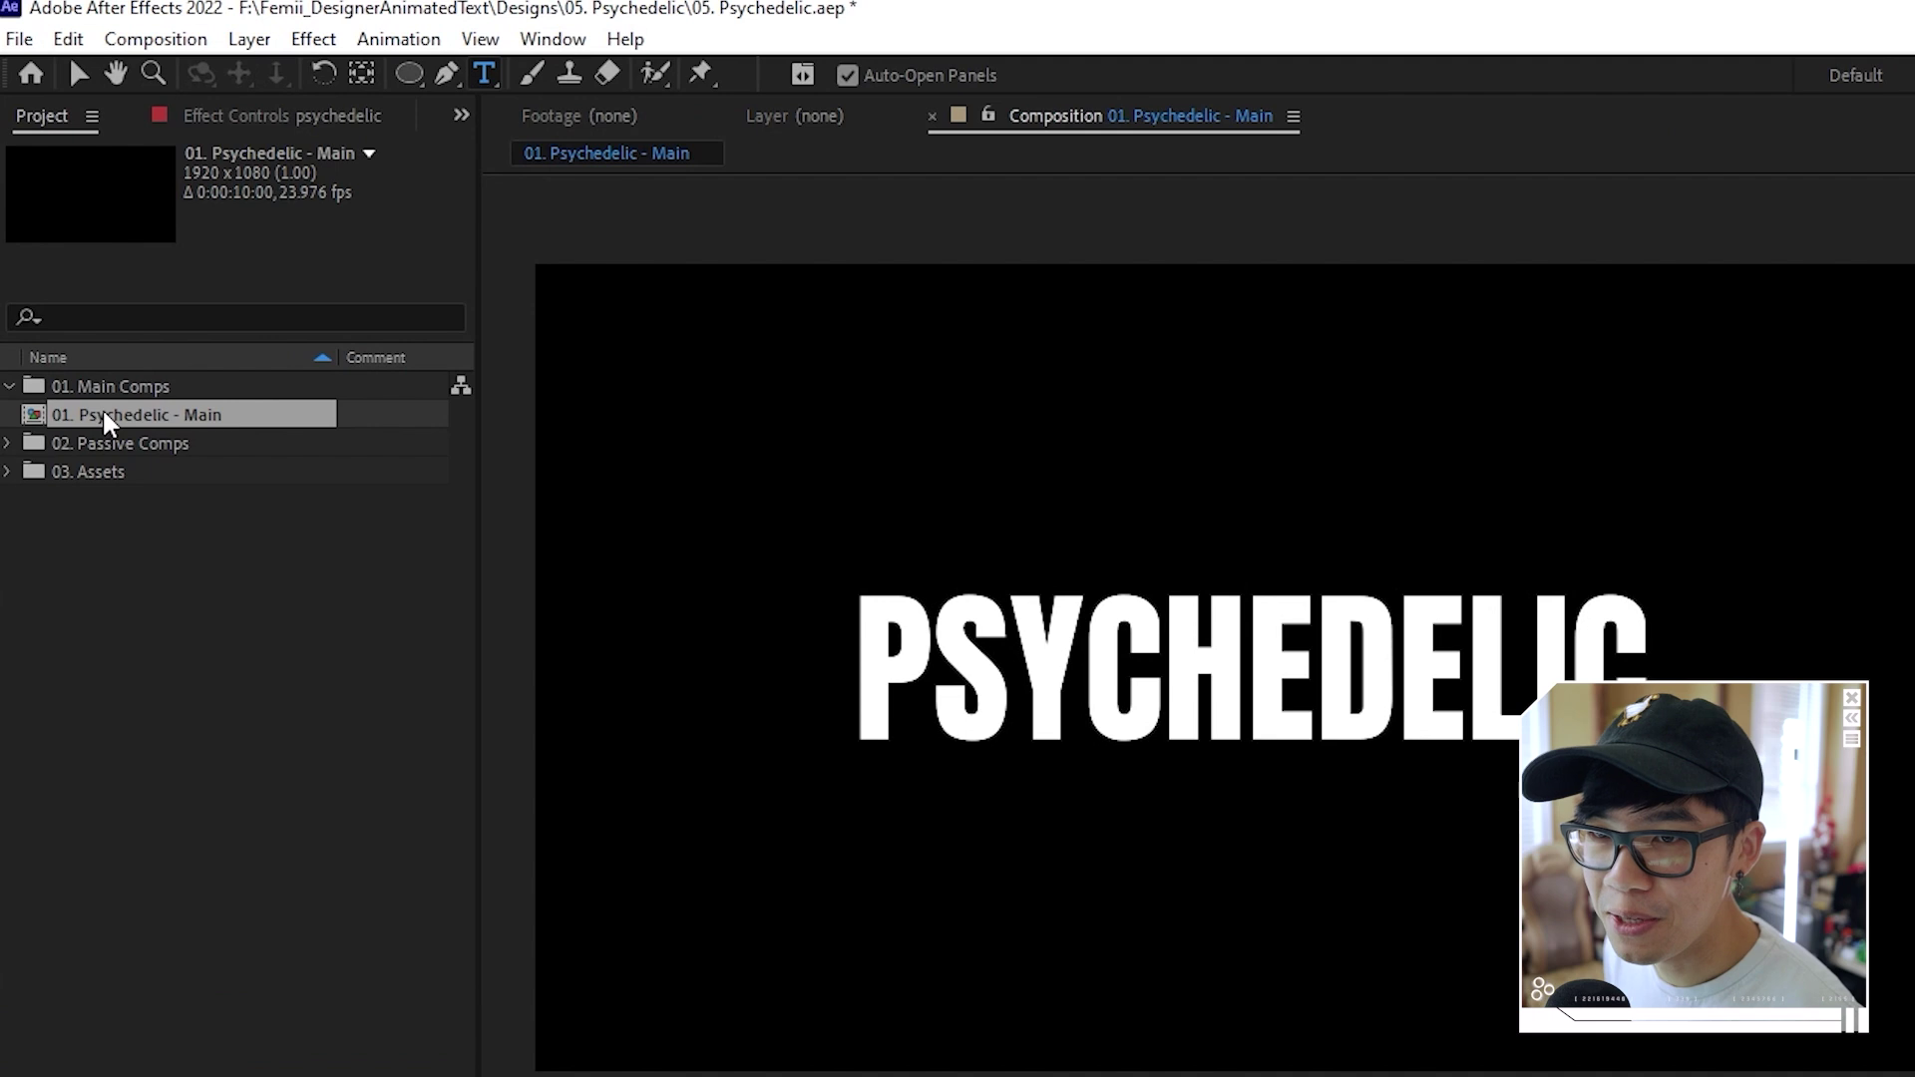
left_click_drag(110, 424, 115, 404)
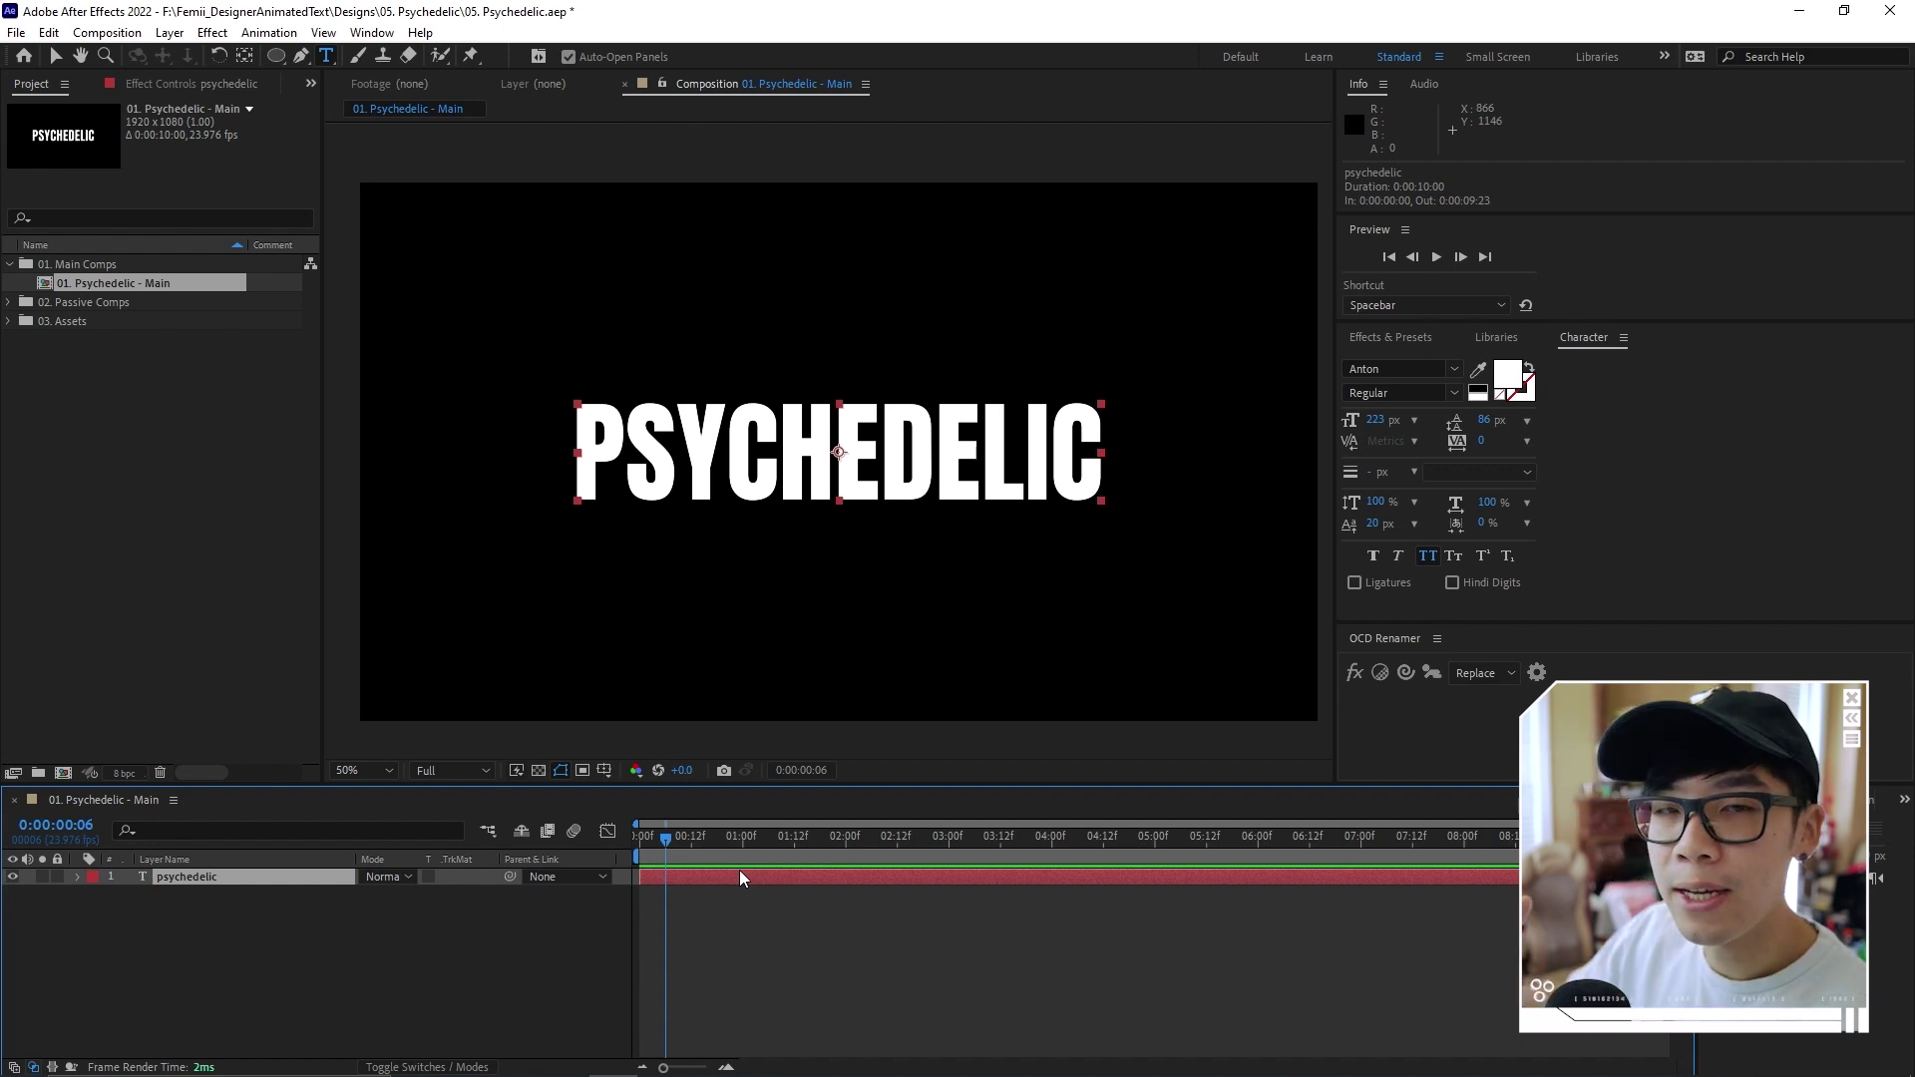
Apply the Gradient Ramp effect to the psychedelic text layer and show its effect controls
key("ctrl+space")
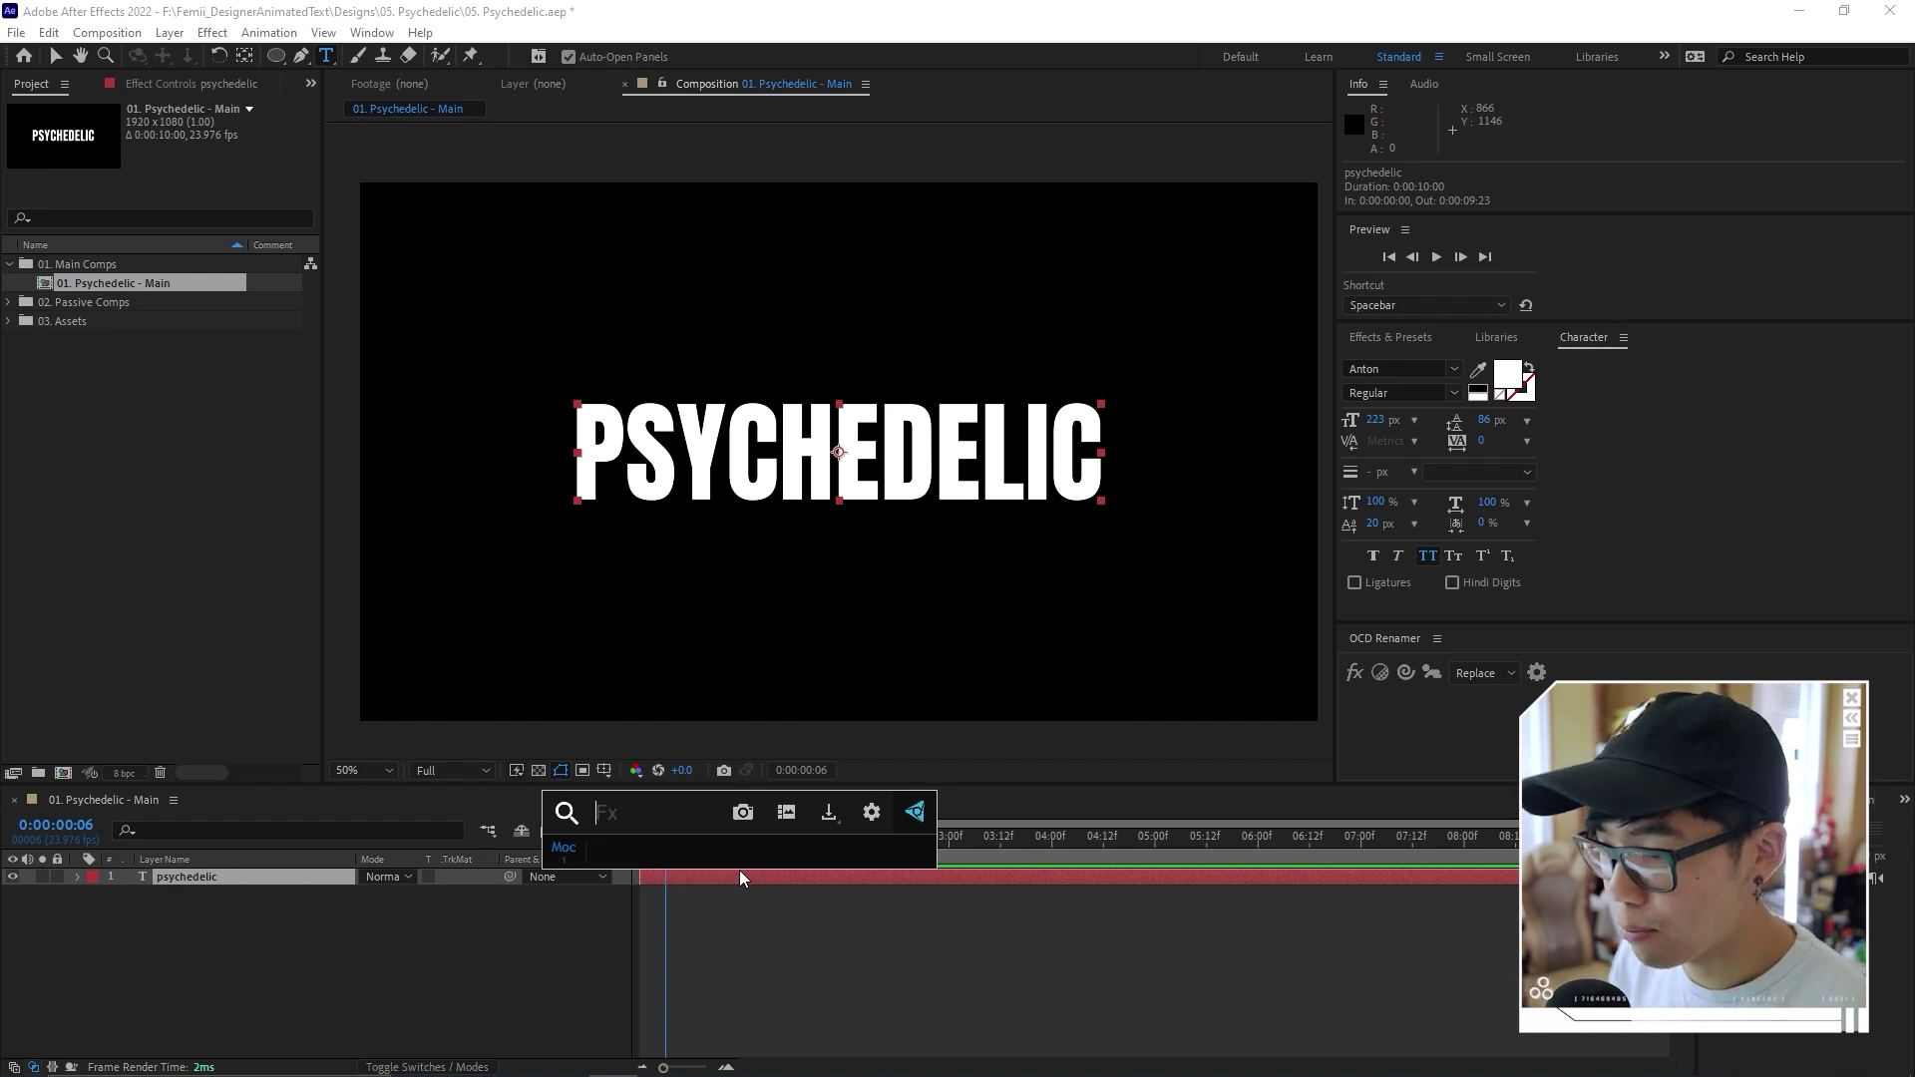
type("gradi")
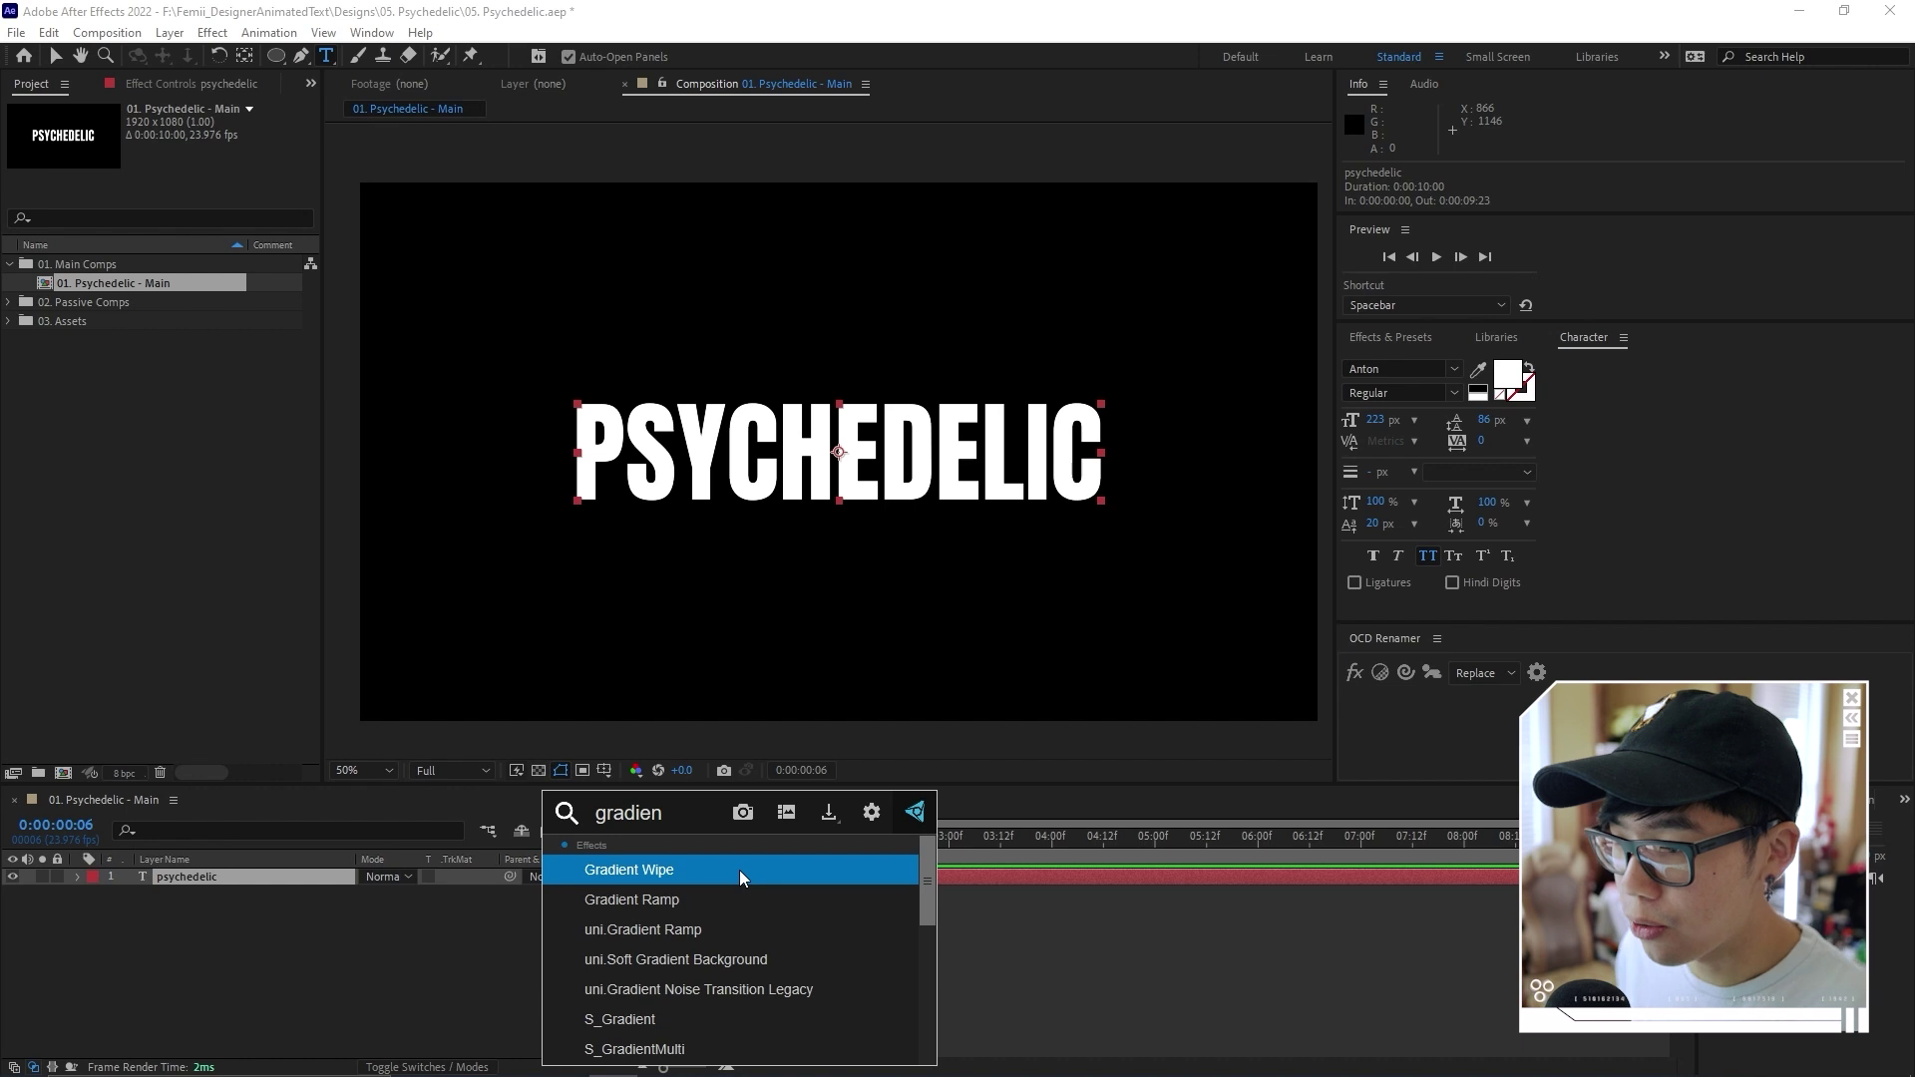
type("en")
left_click(748, 900)
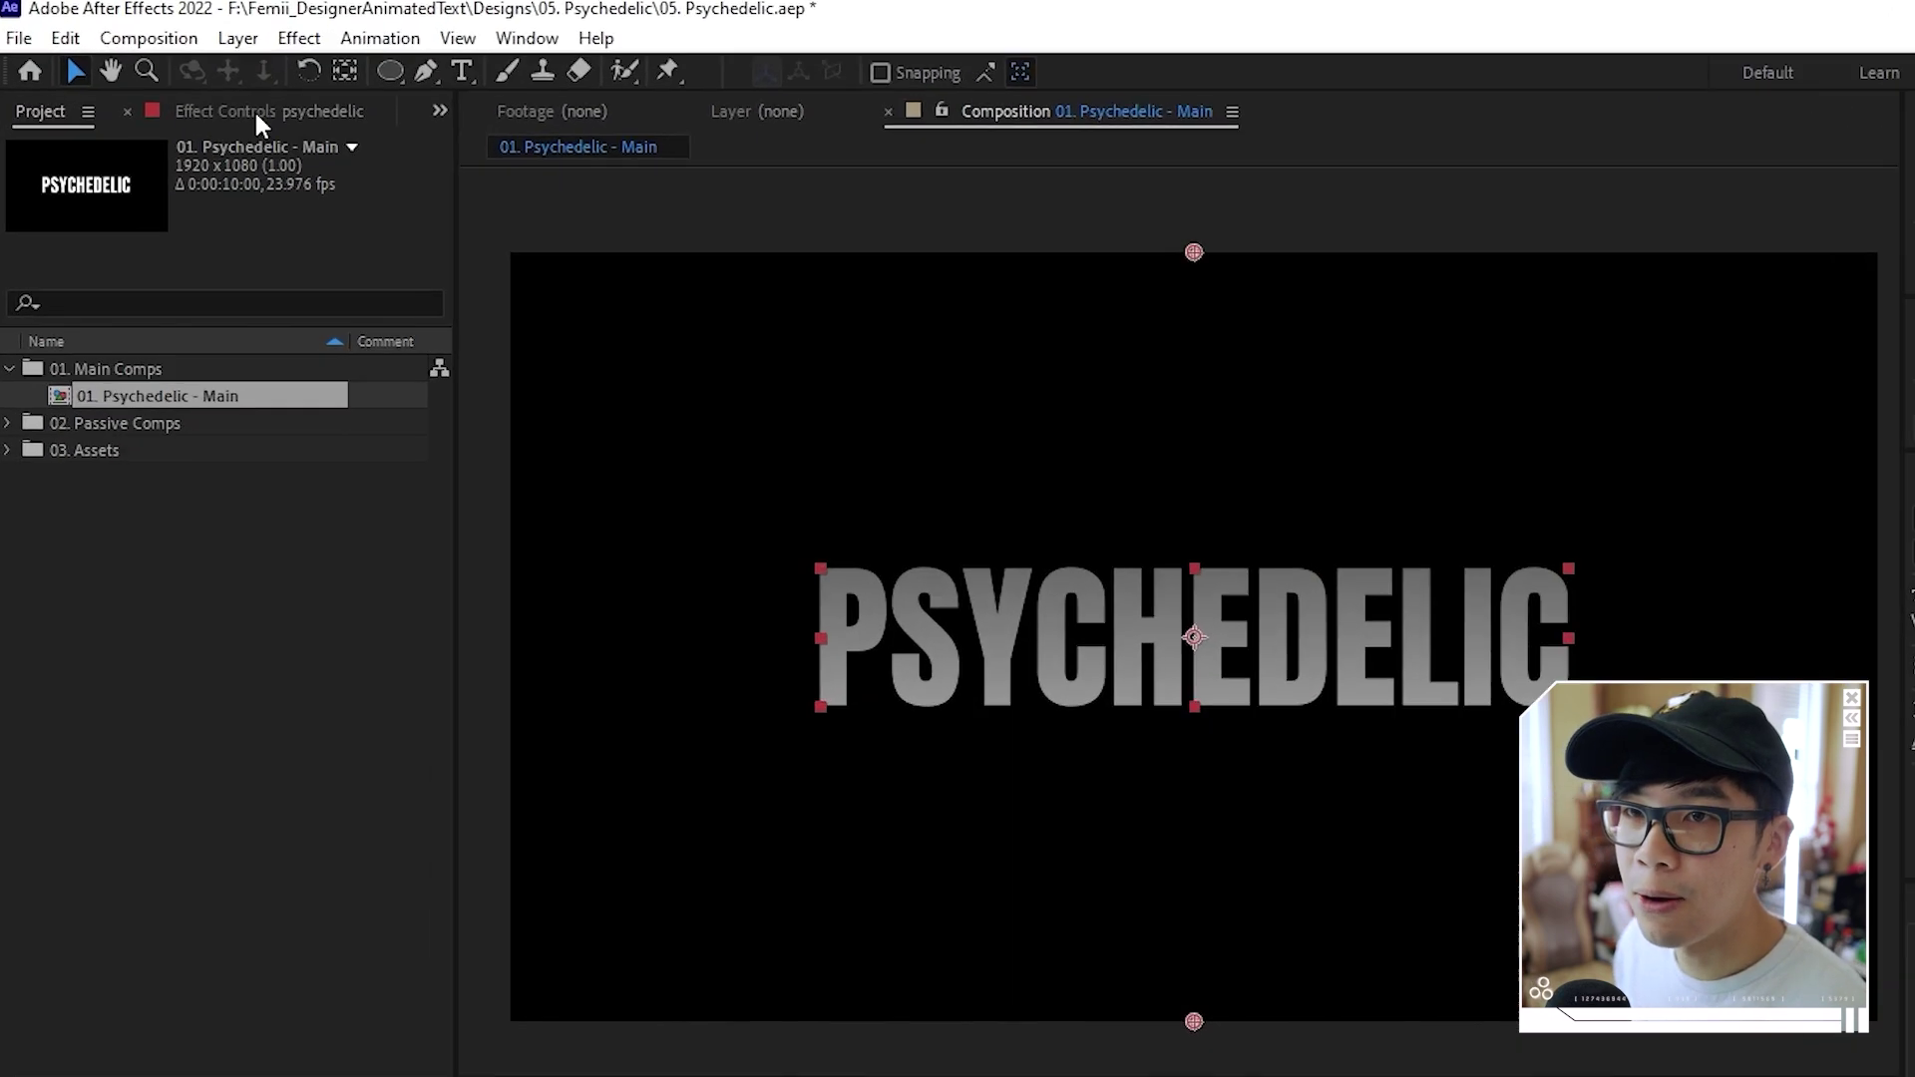
left_click(181, 86)
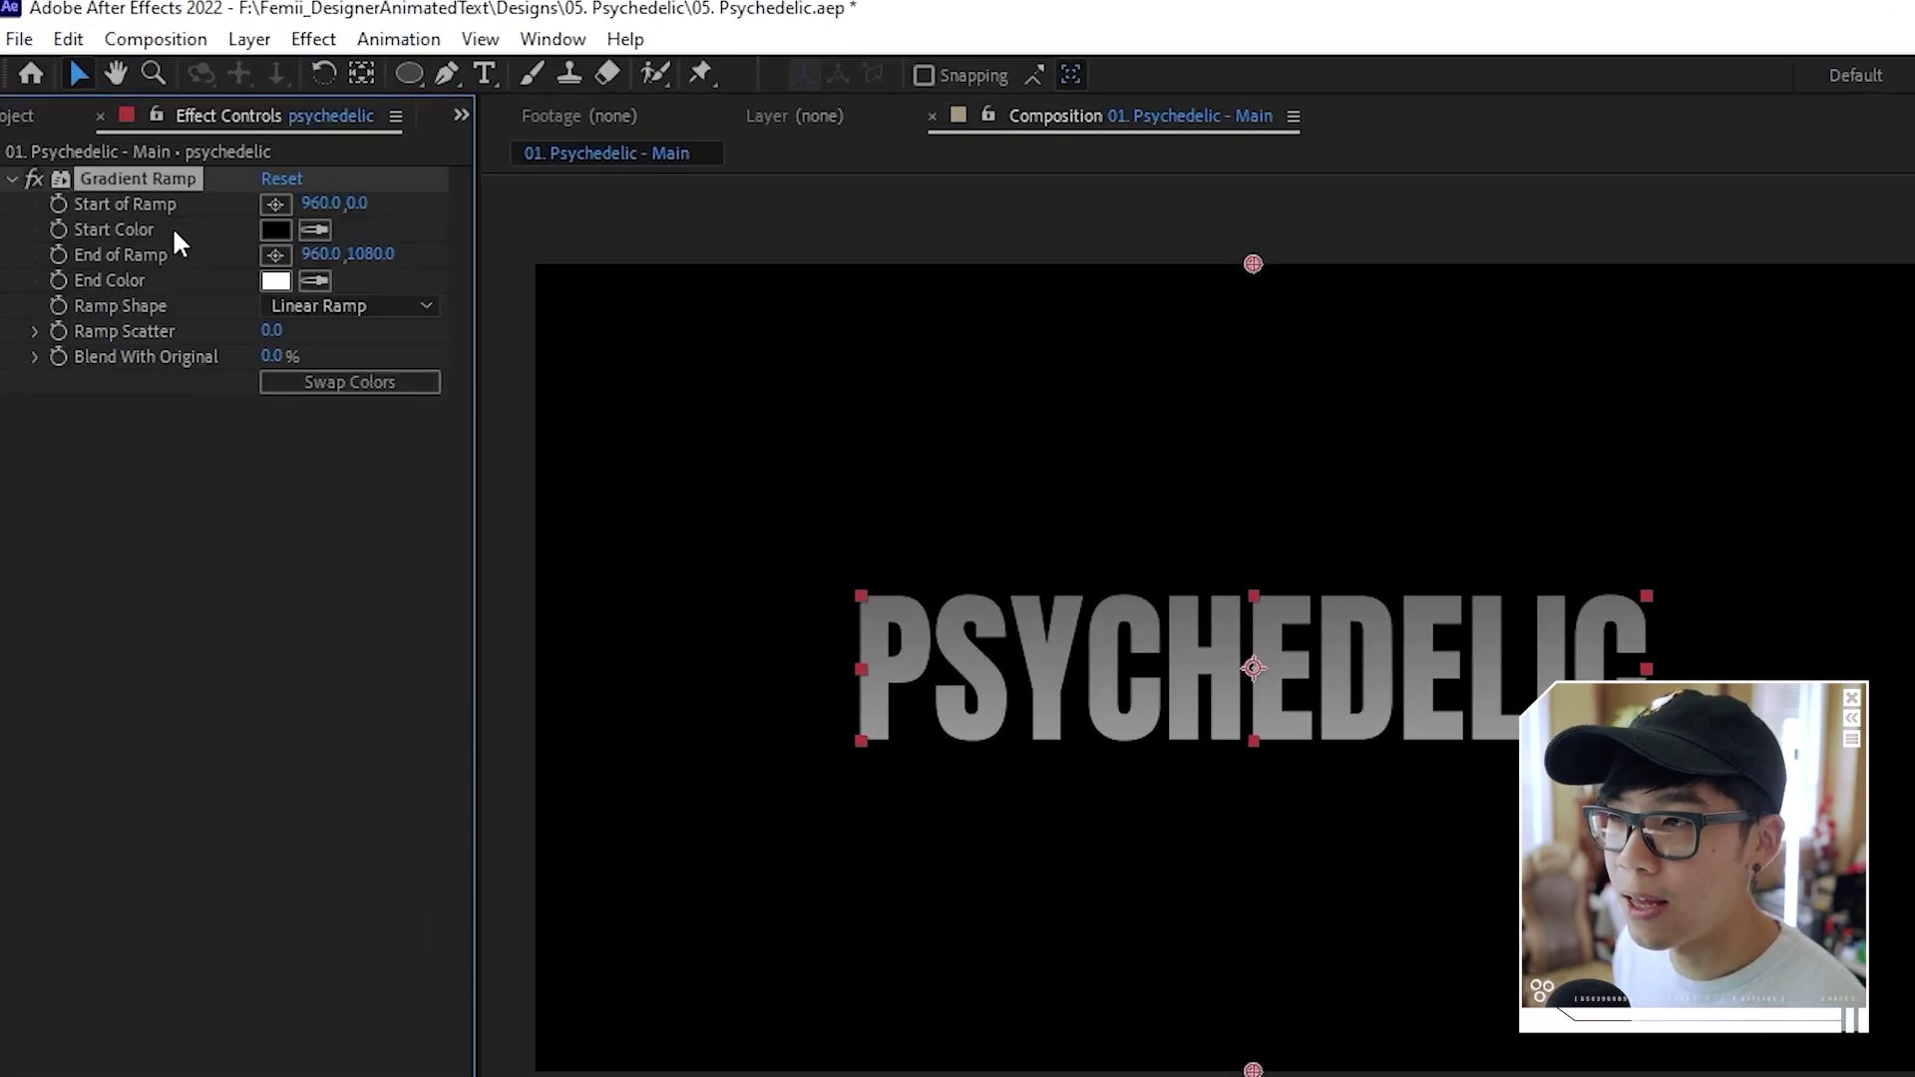
Switch to the browser with Adobe Color and search the palettes for "psychedelic"
key("alt+Tab")
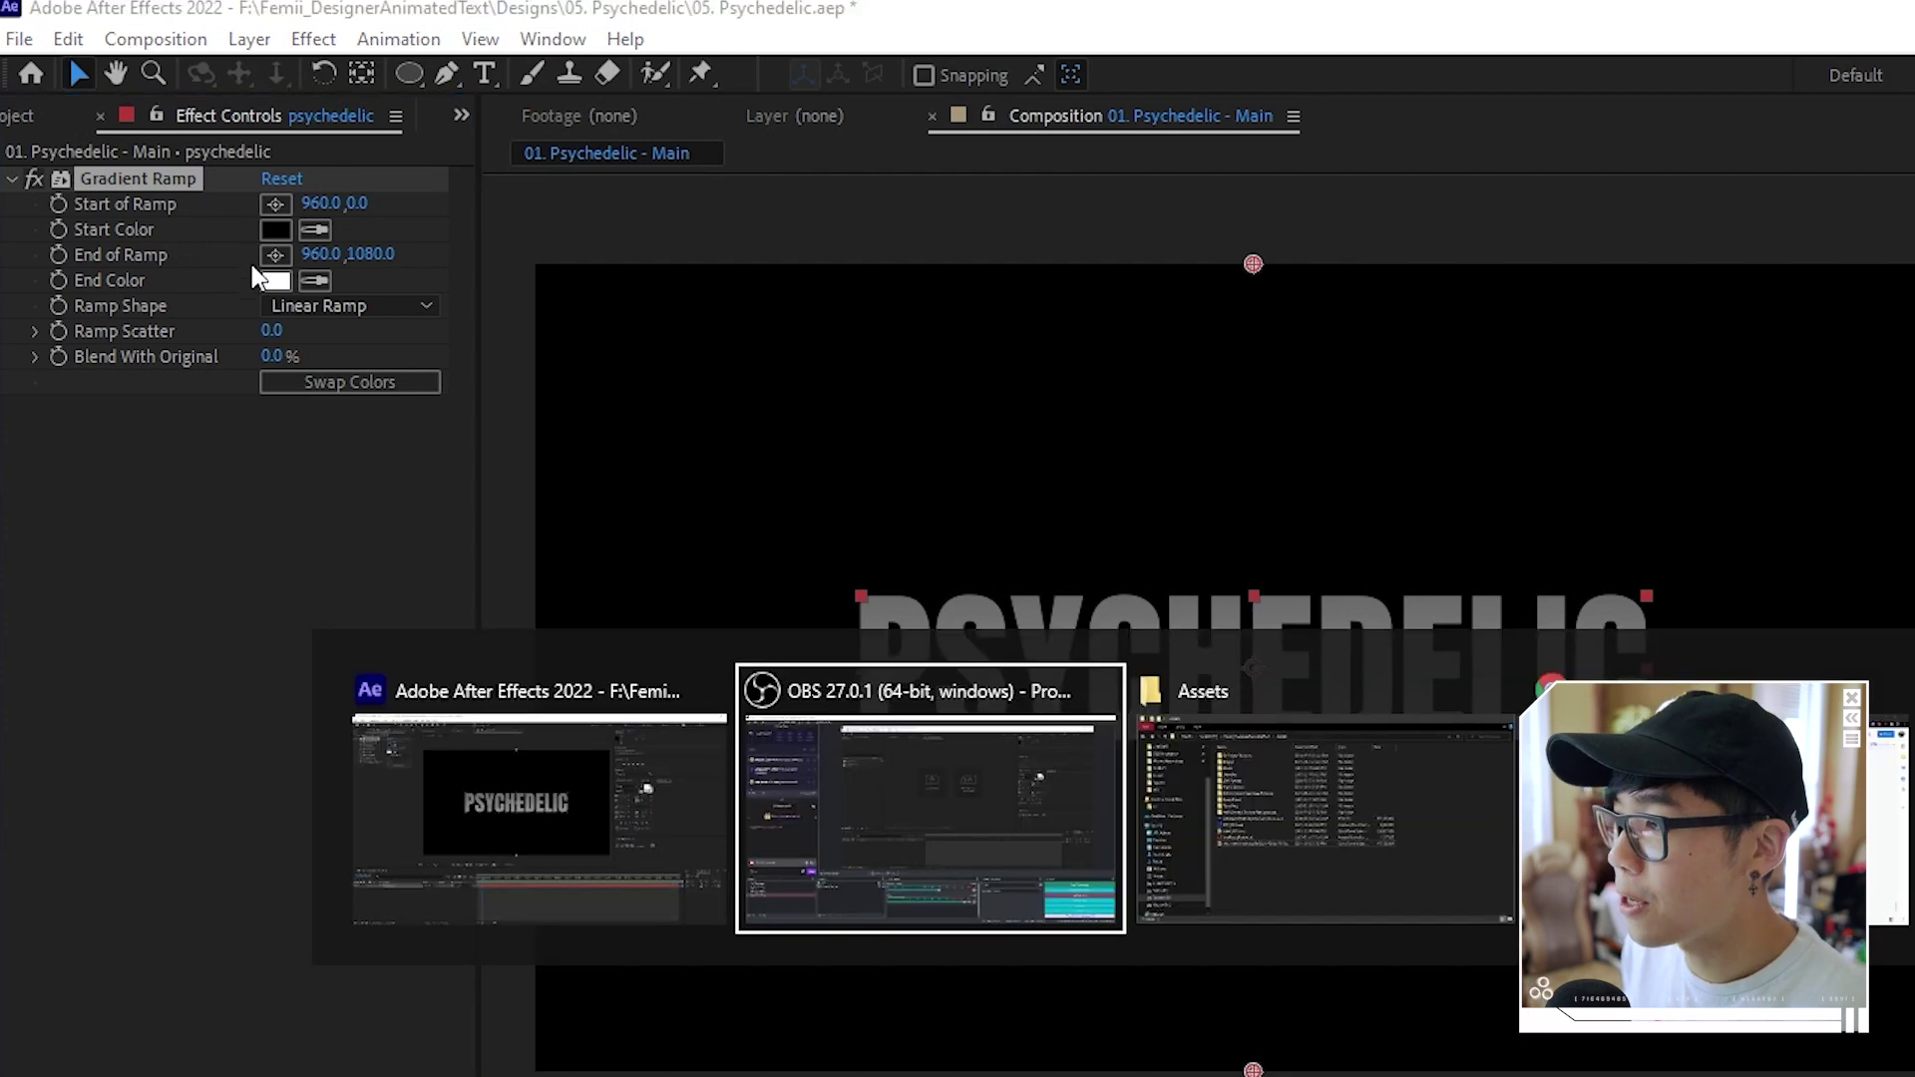
key("alt+Left")
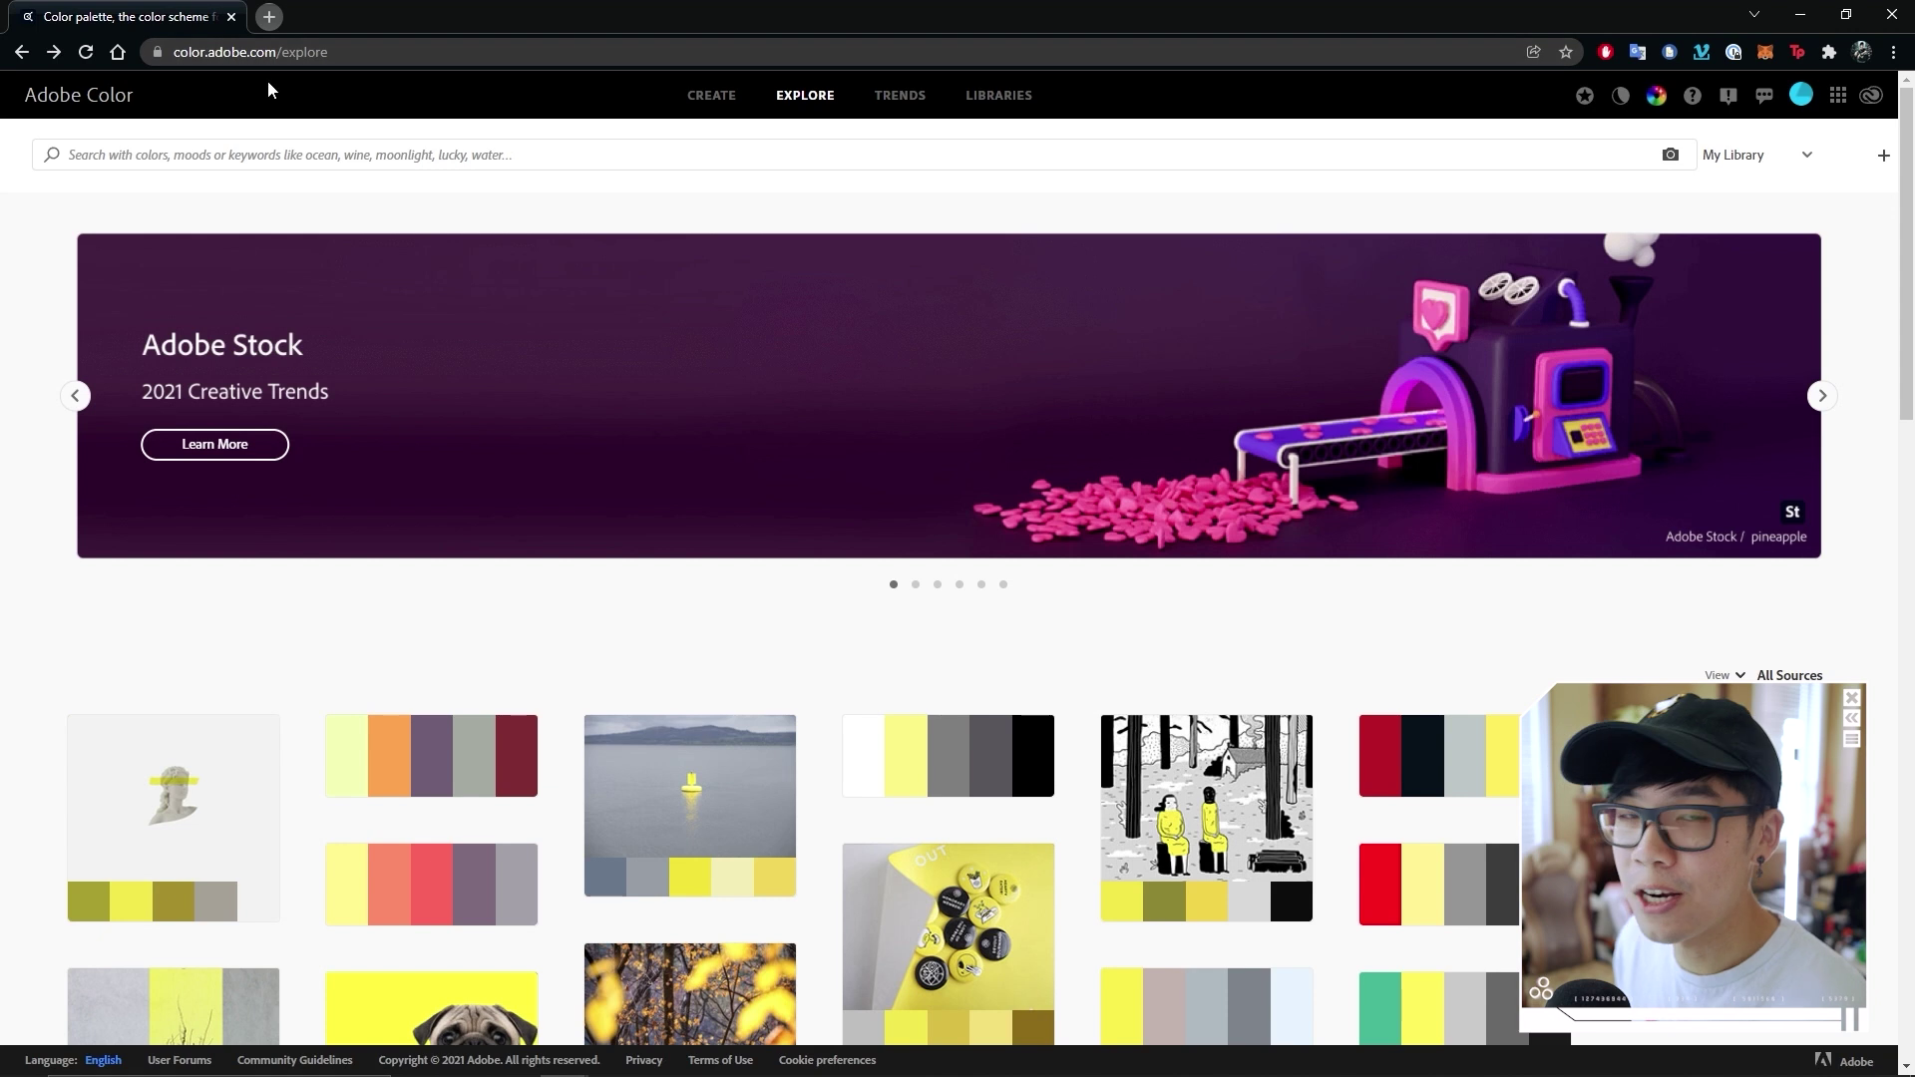
left_click(419, 154)
scroll(697, 576, "down", 4)
scroll(798, 644, "up", 4)
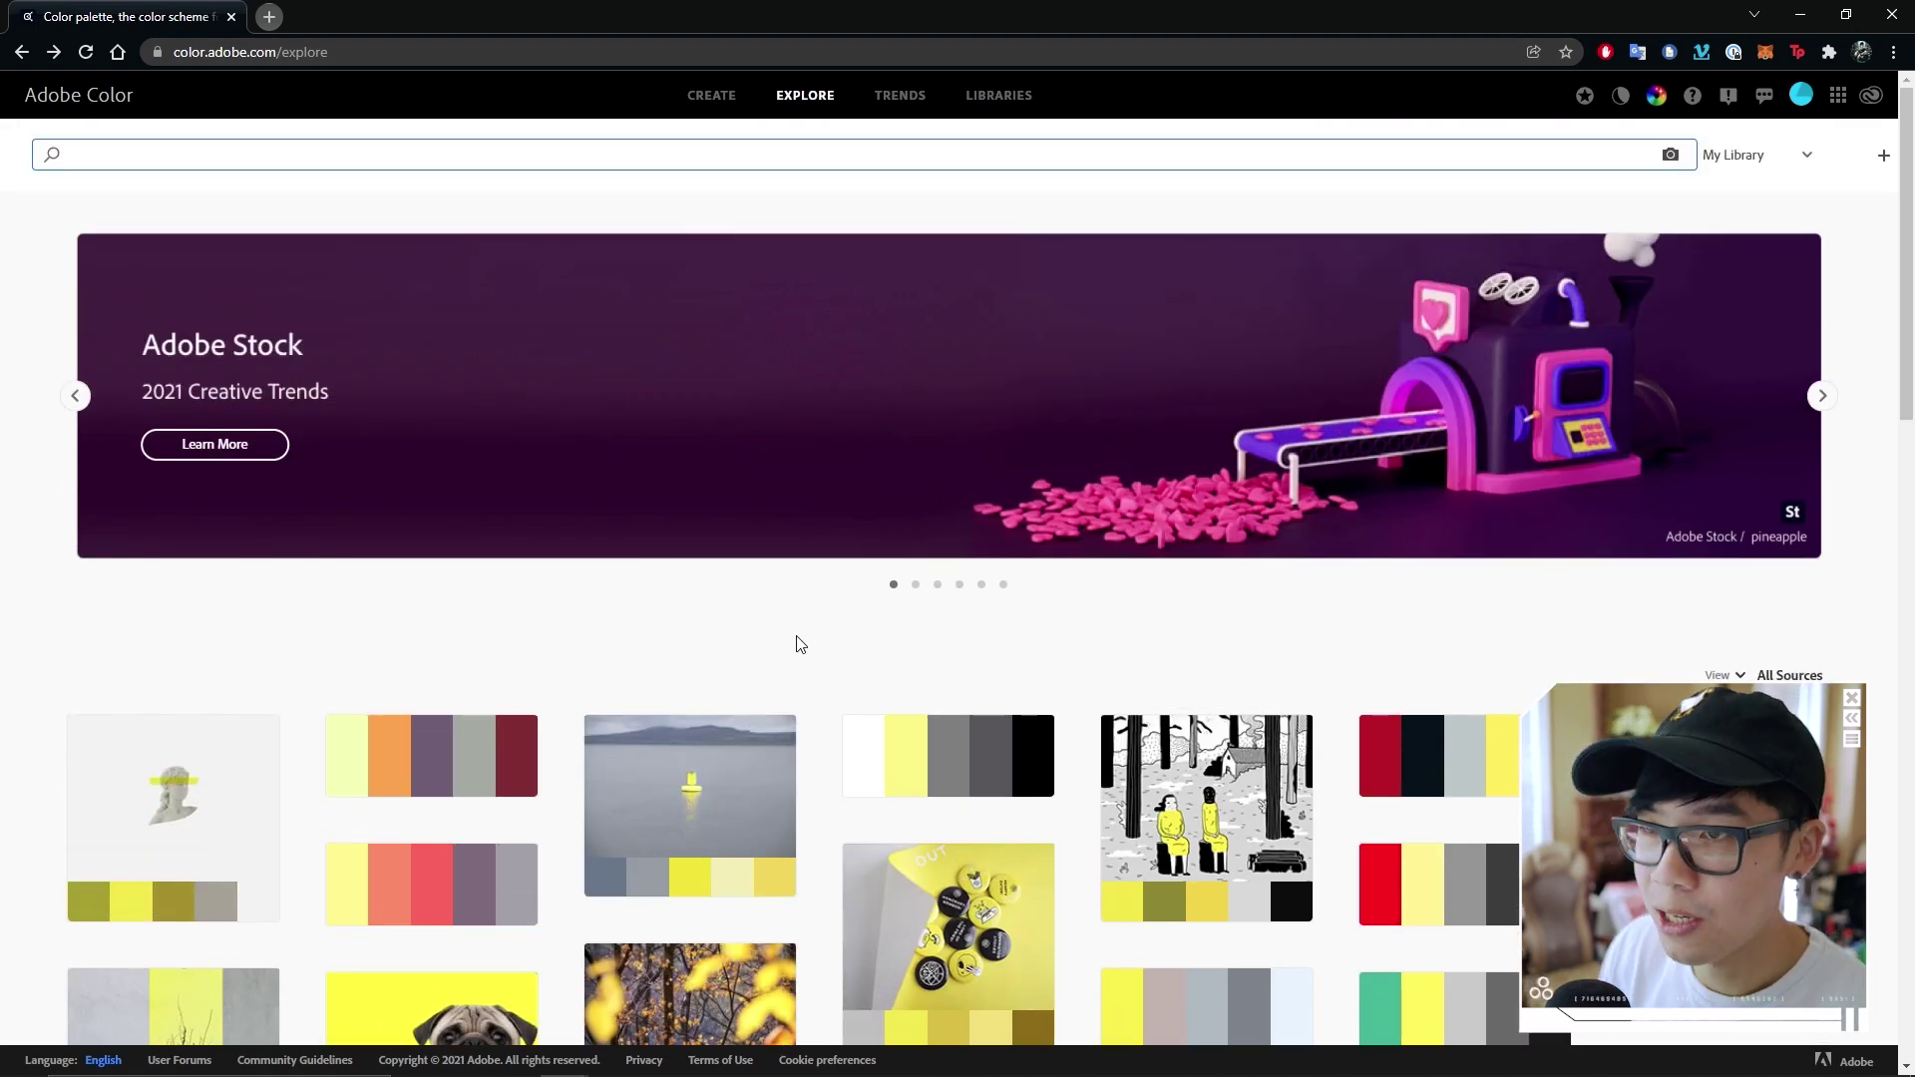
type("psychedelic")
key("Return")
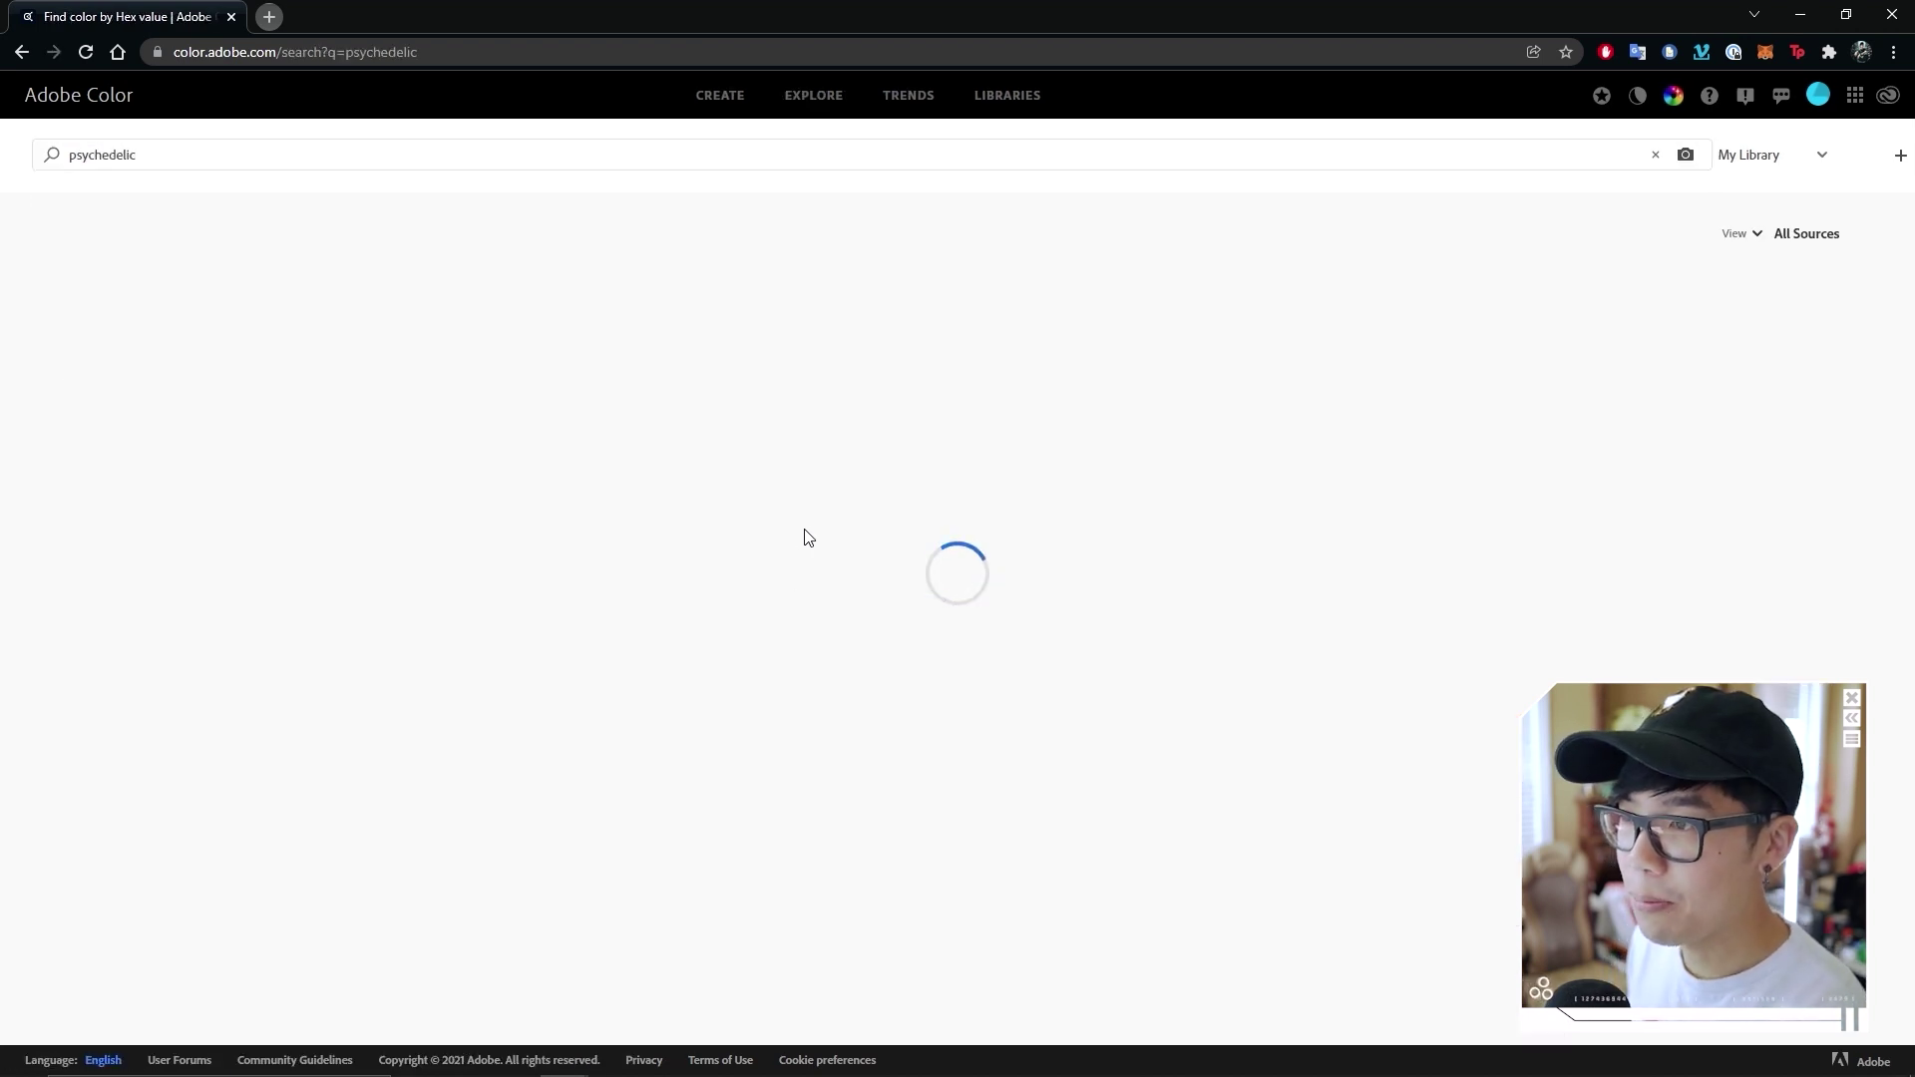
Open the palette of yellow, red, green, magenta and purple and copy its magenta hex code
mouse_move(799, 539)
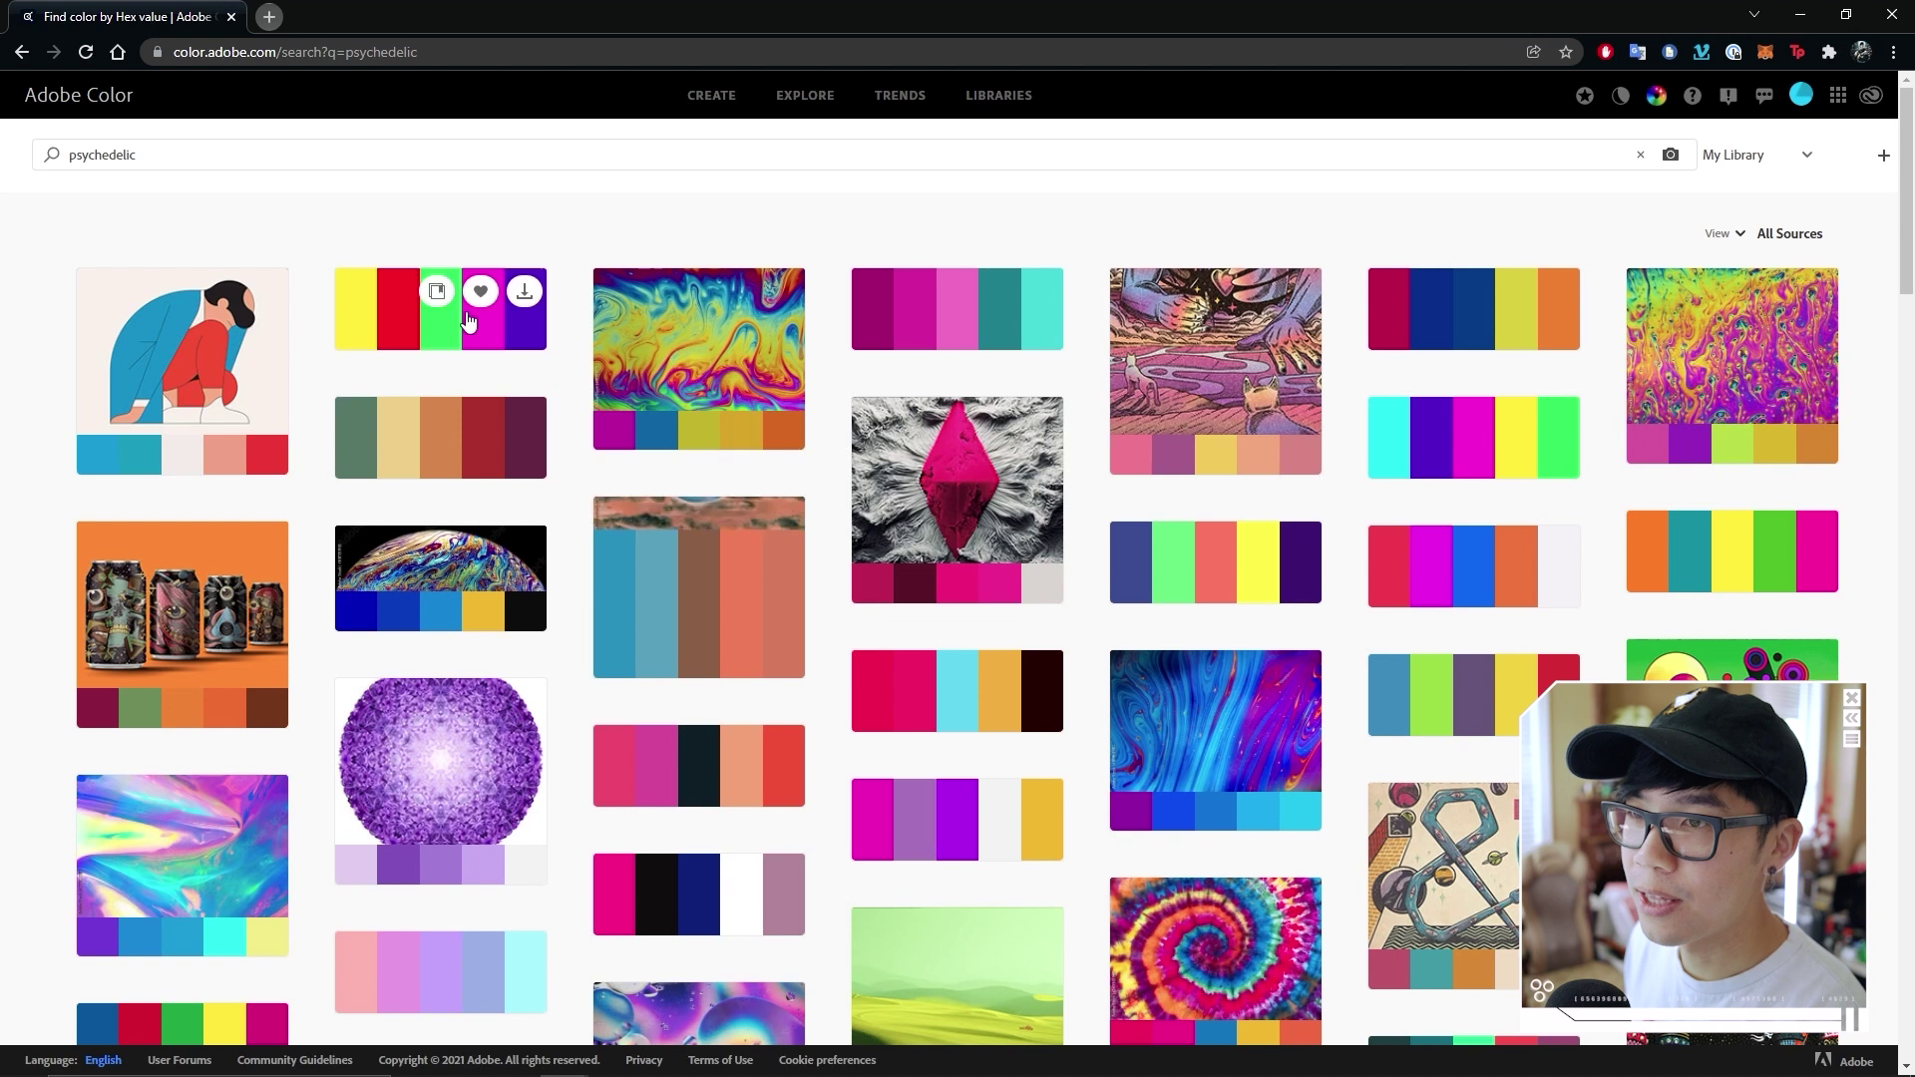
left_click(459, 325)
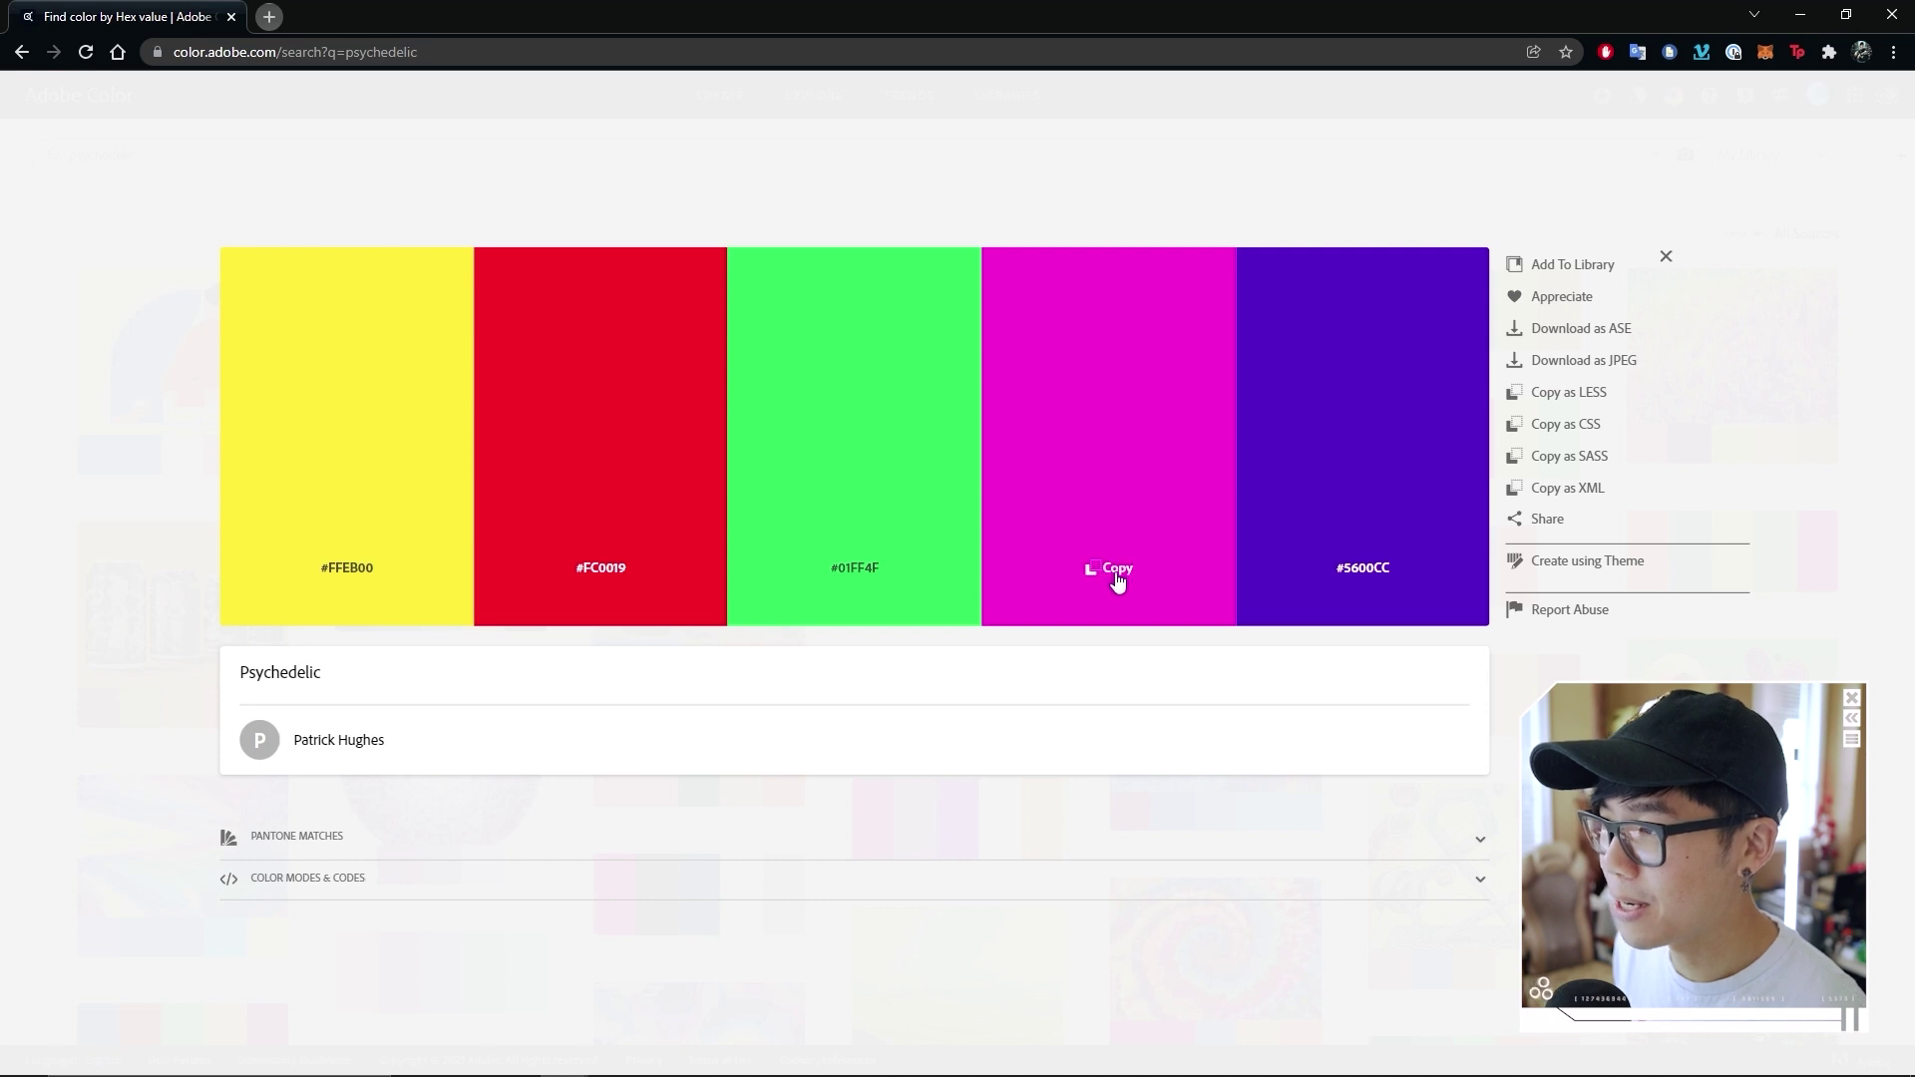
Switch back to After Effects and set the Gradient Ramp's Start Color to FF01D7 and End Color to the palette's green (#01FF4F)
key("alt+Tab")
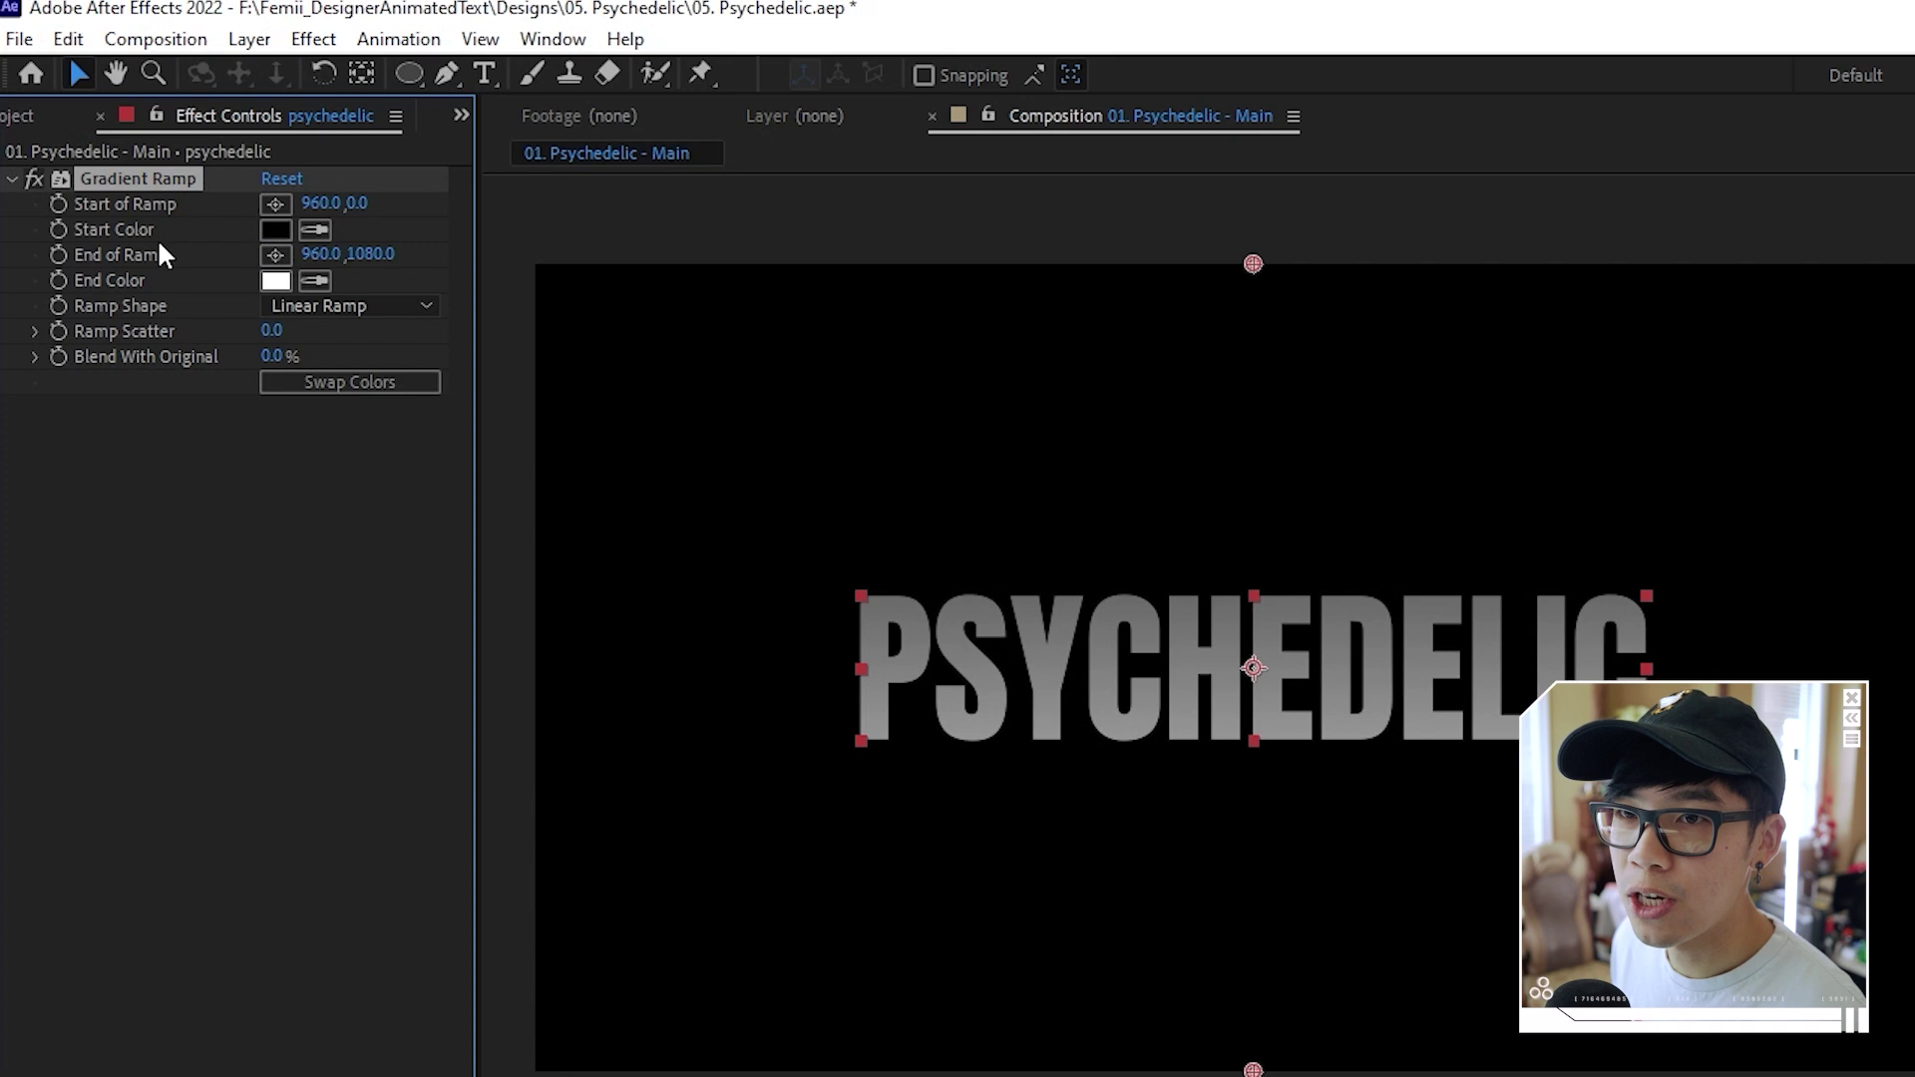
left_click(274, 229)
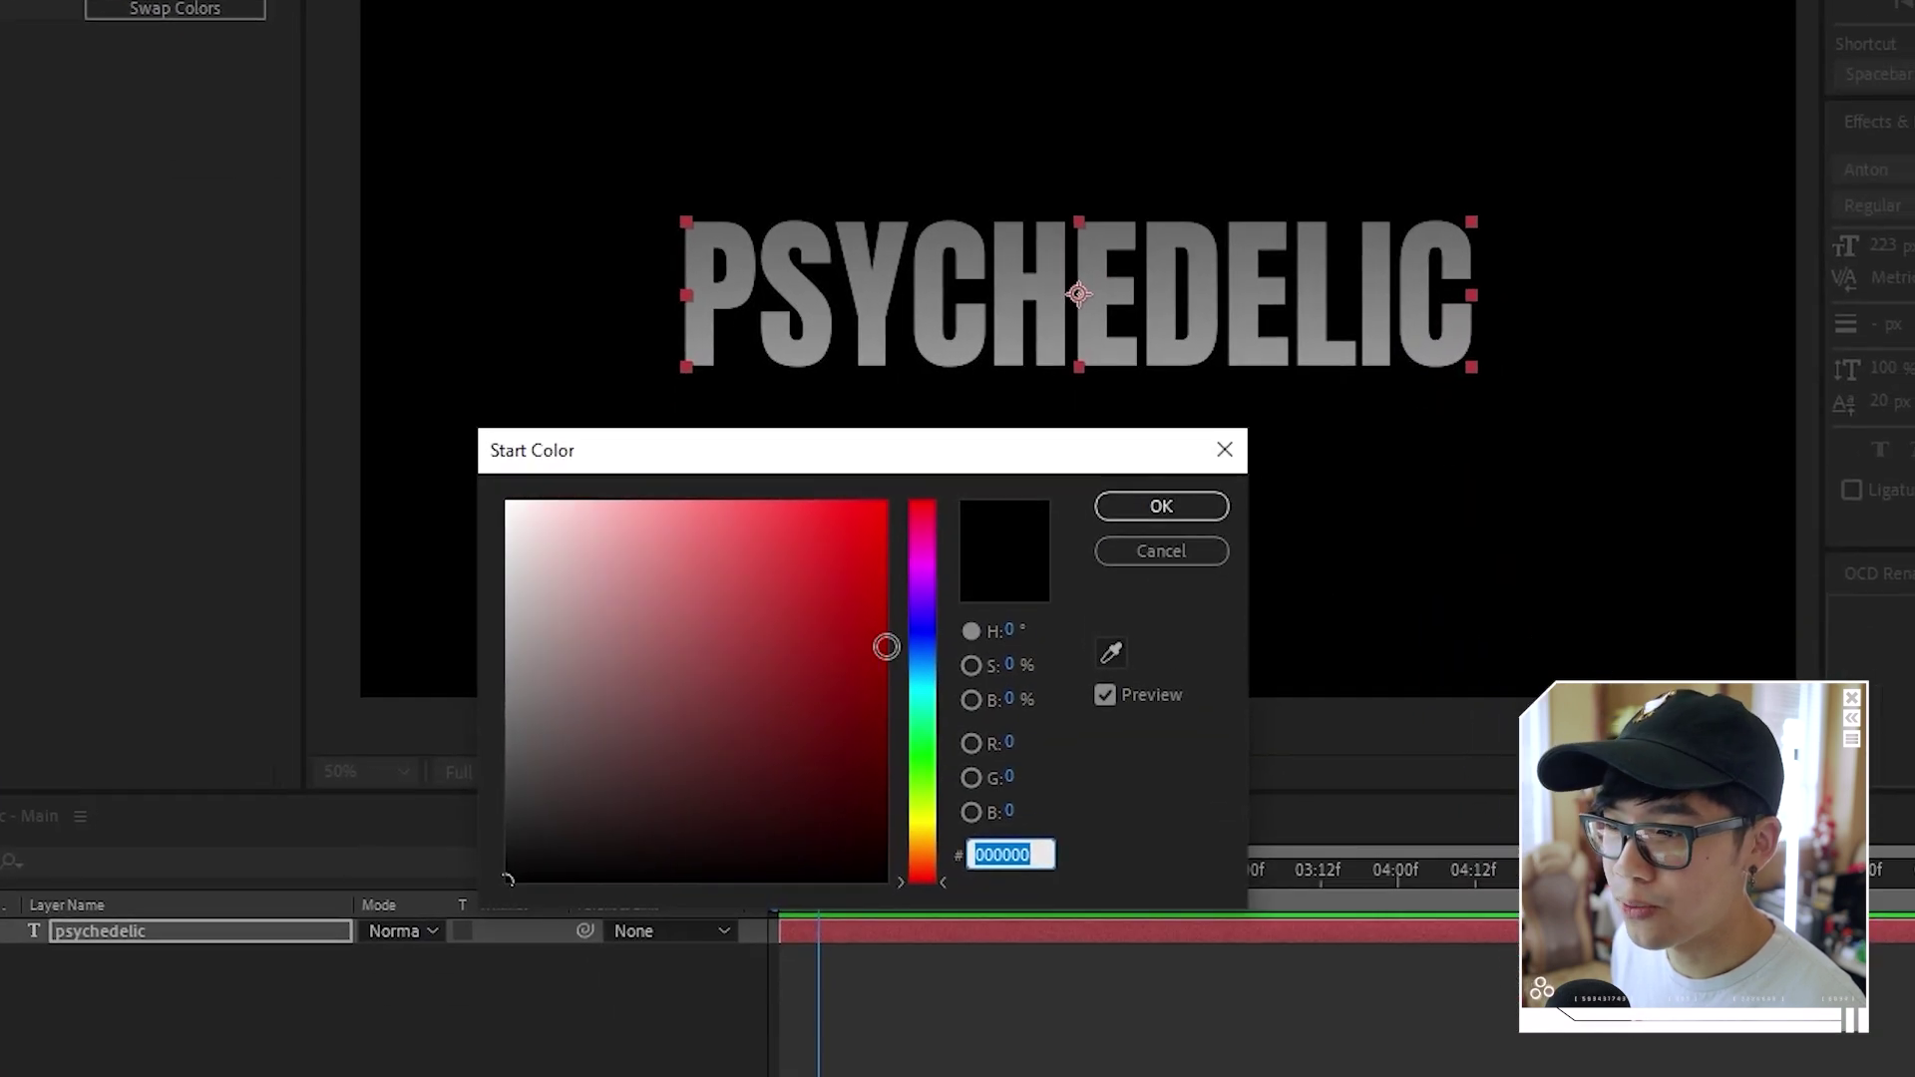
type("FF01D7")
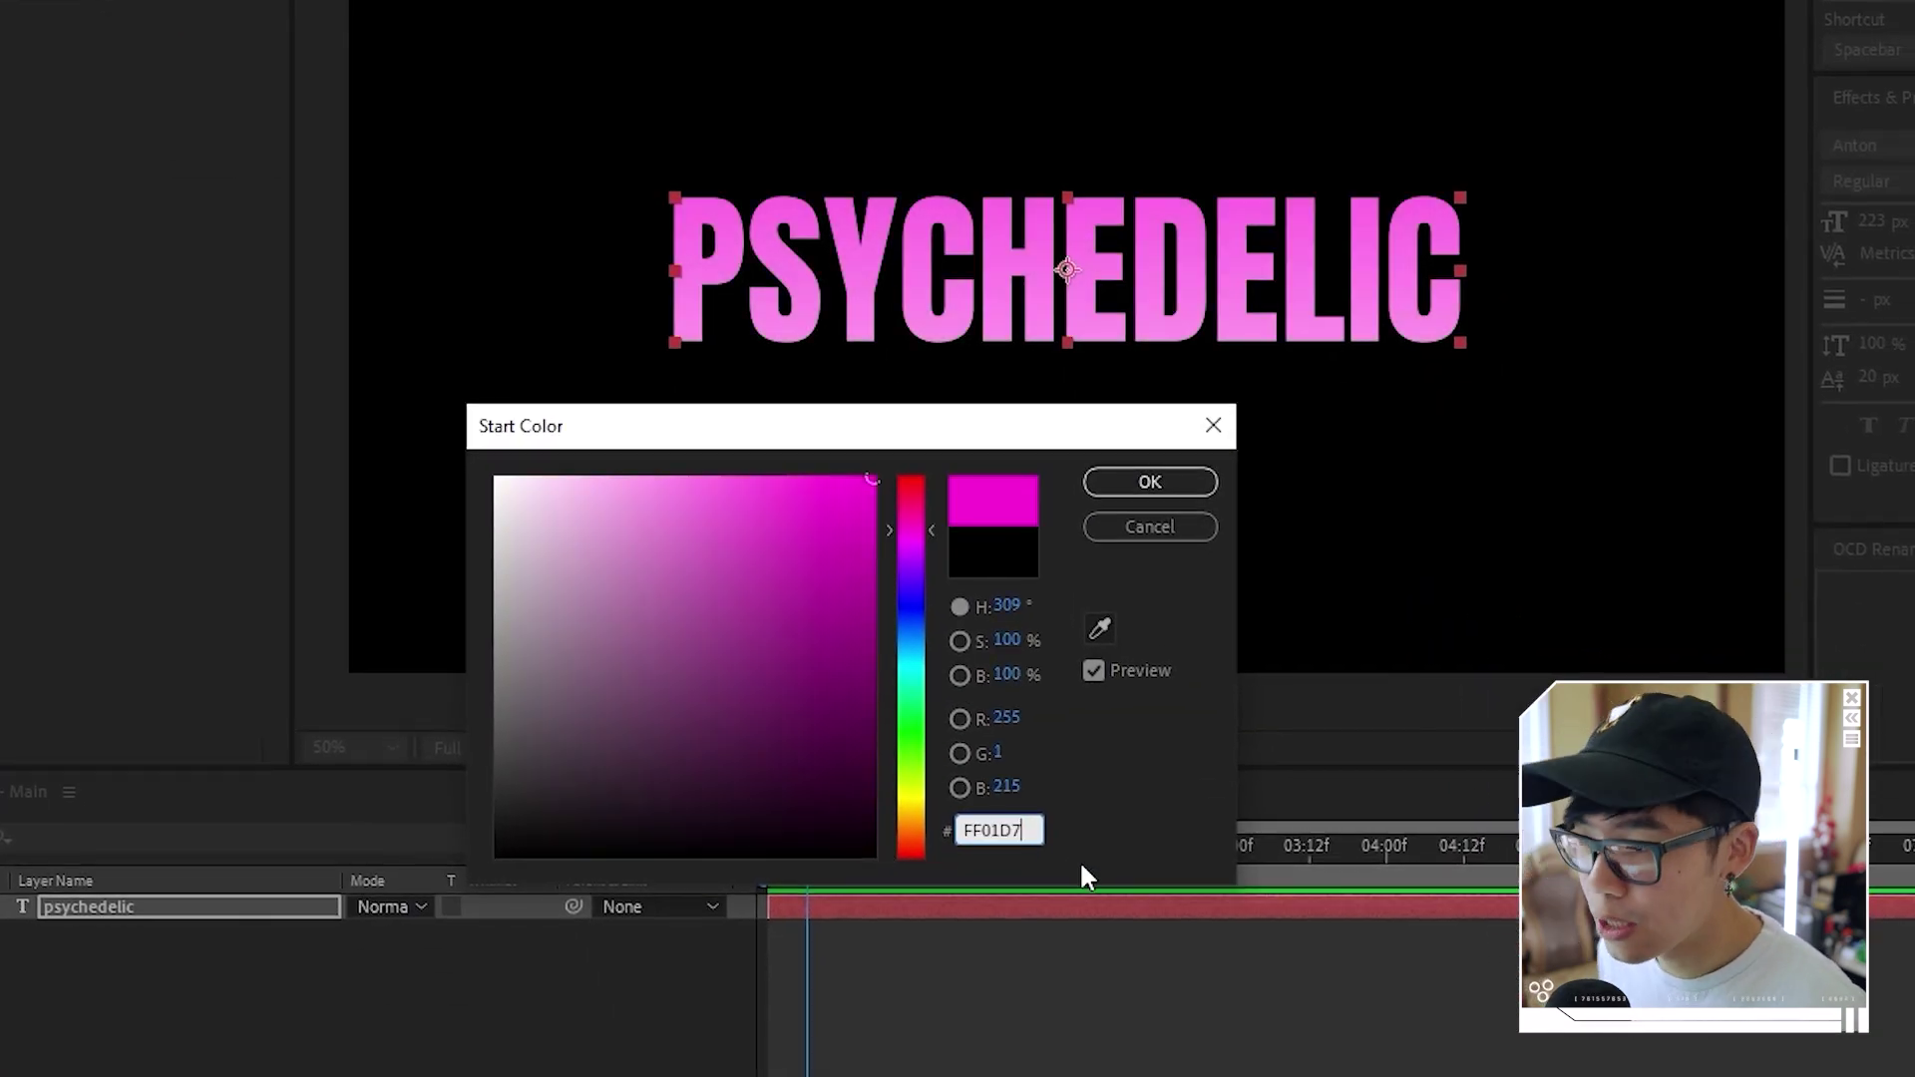
left_click(1133, 481)
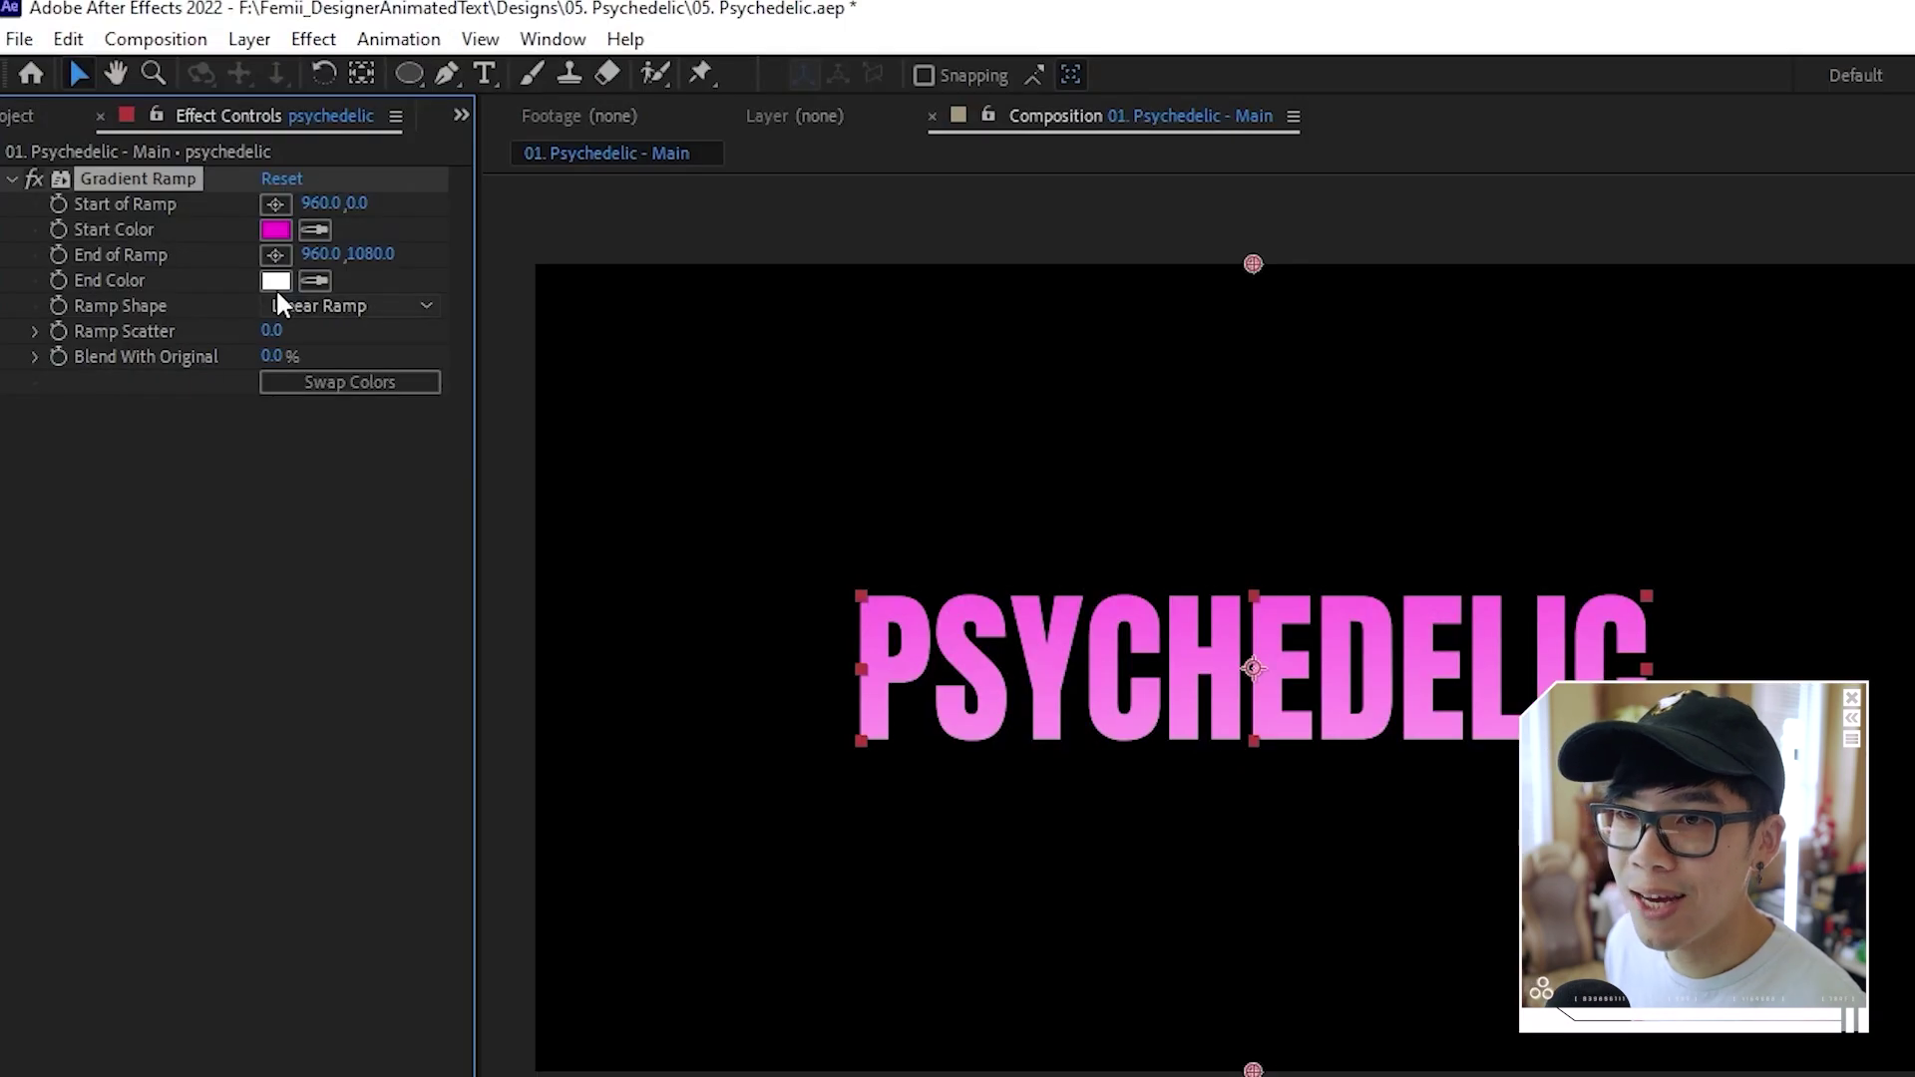
left_click(276, 281)
left_click(1307, 886)
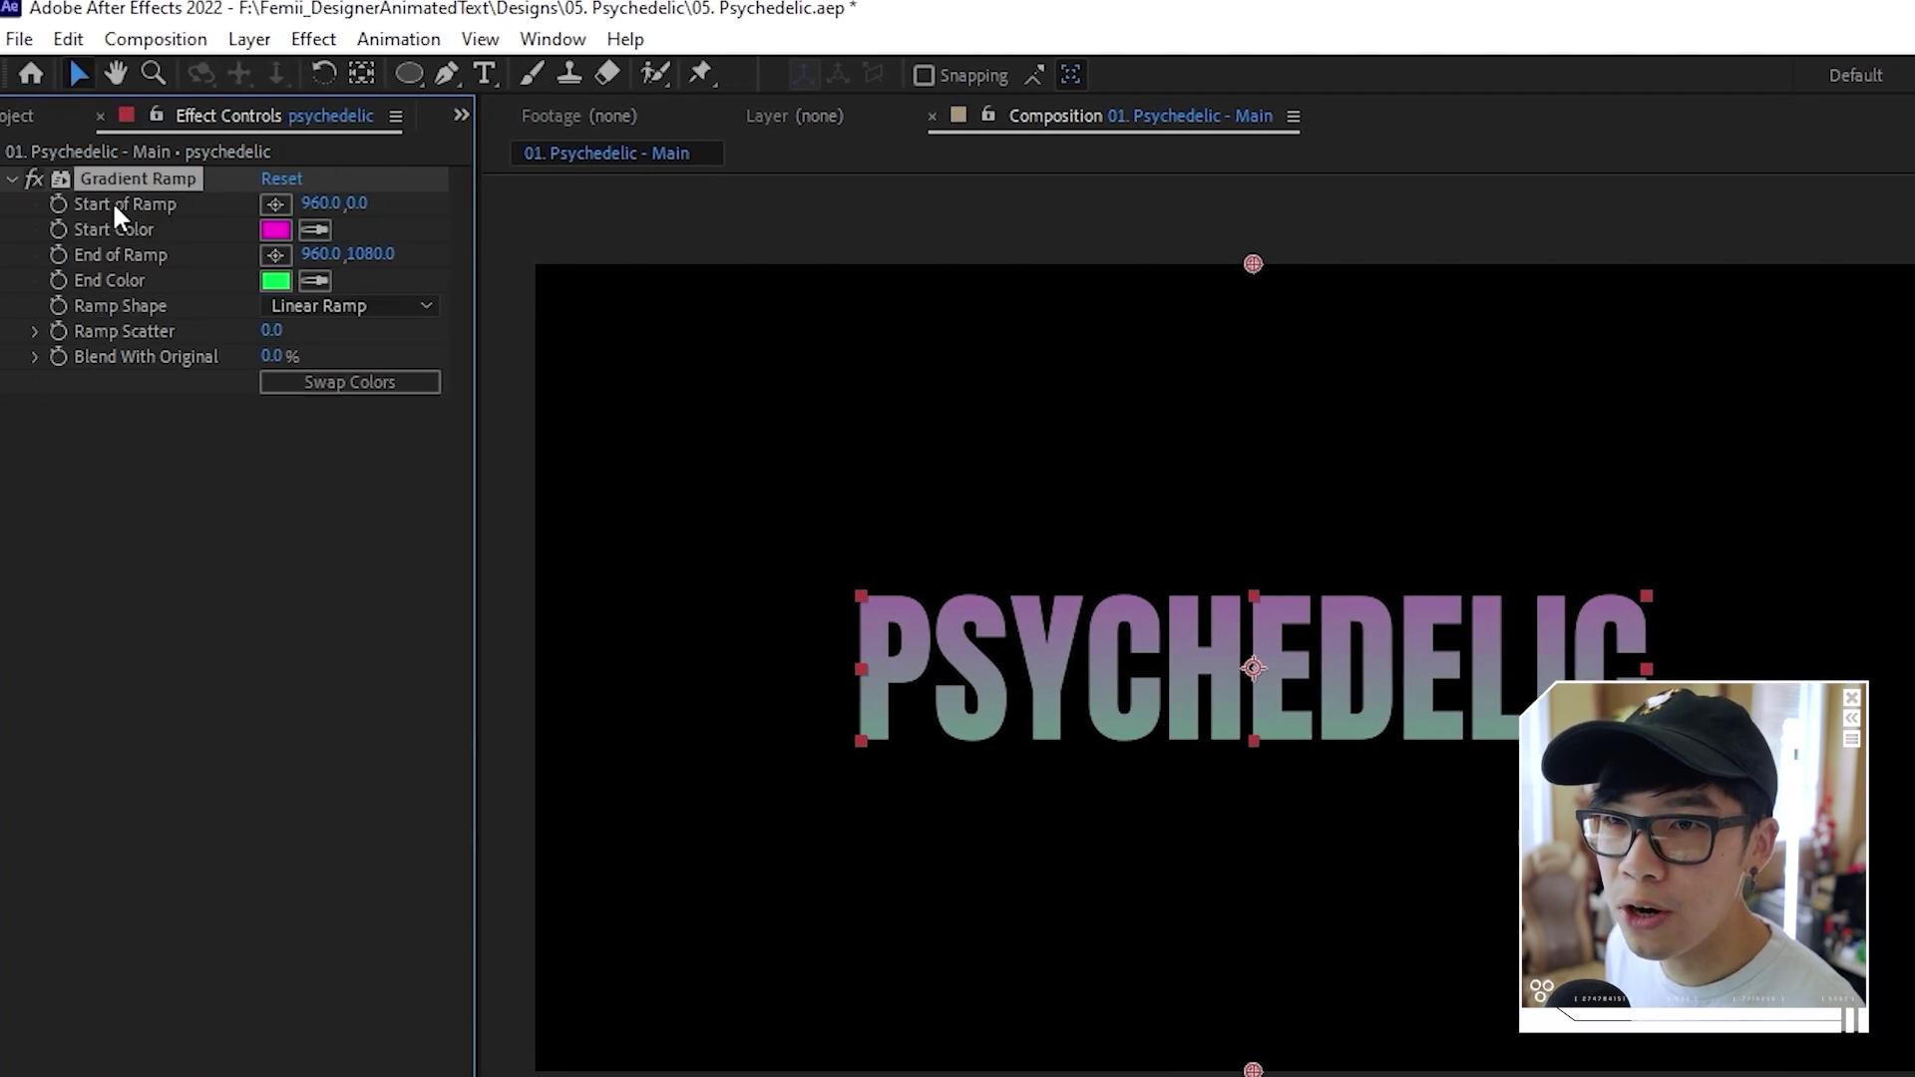
Place the Start of Ramp just above the text at 956, 388 and set the End of Ramp to 960, 704
left_click(276, 204)
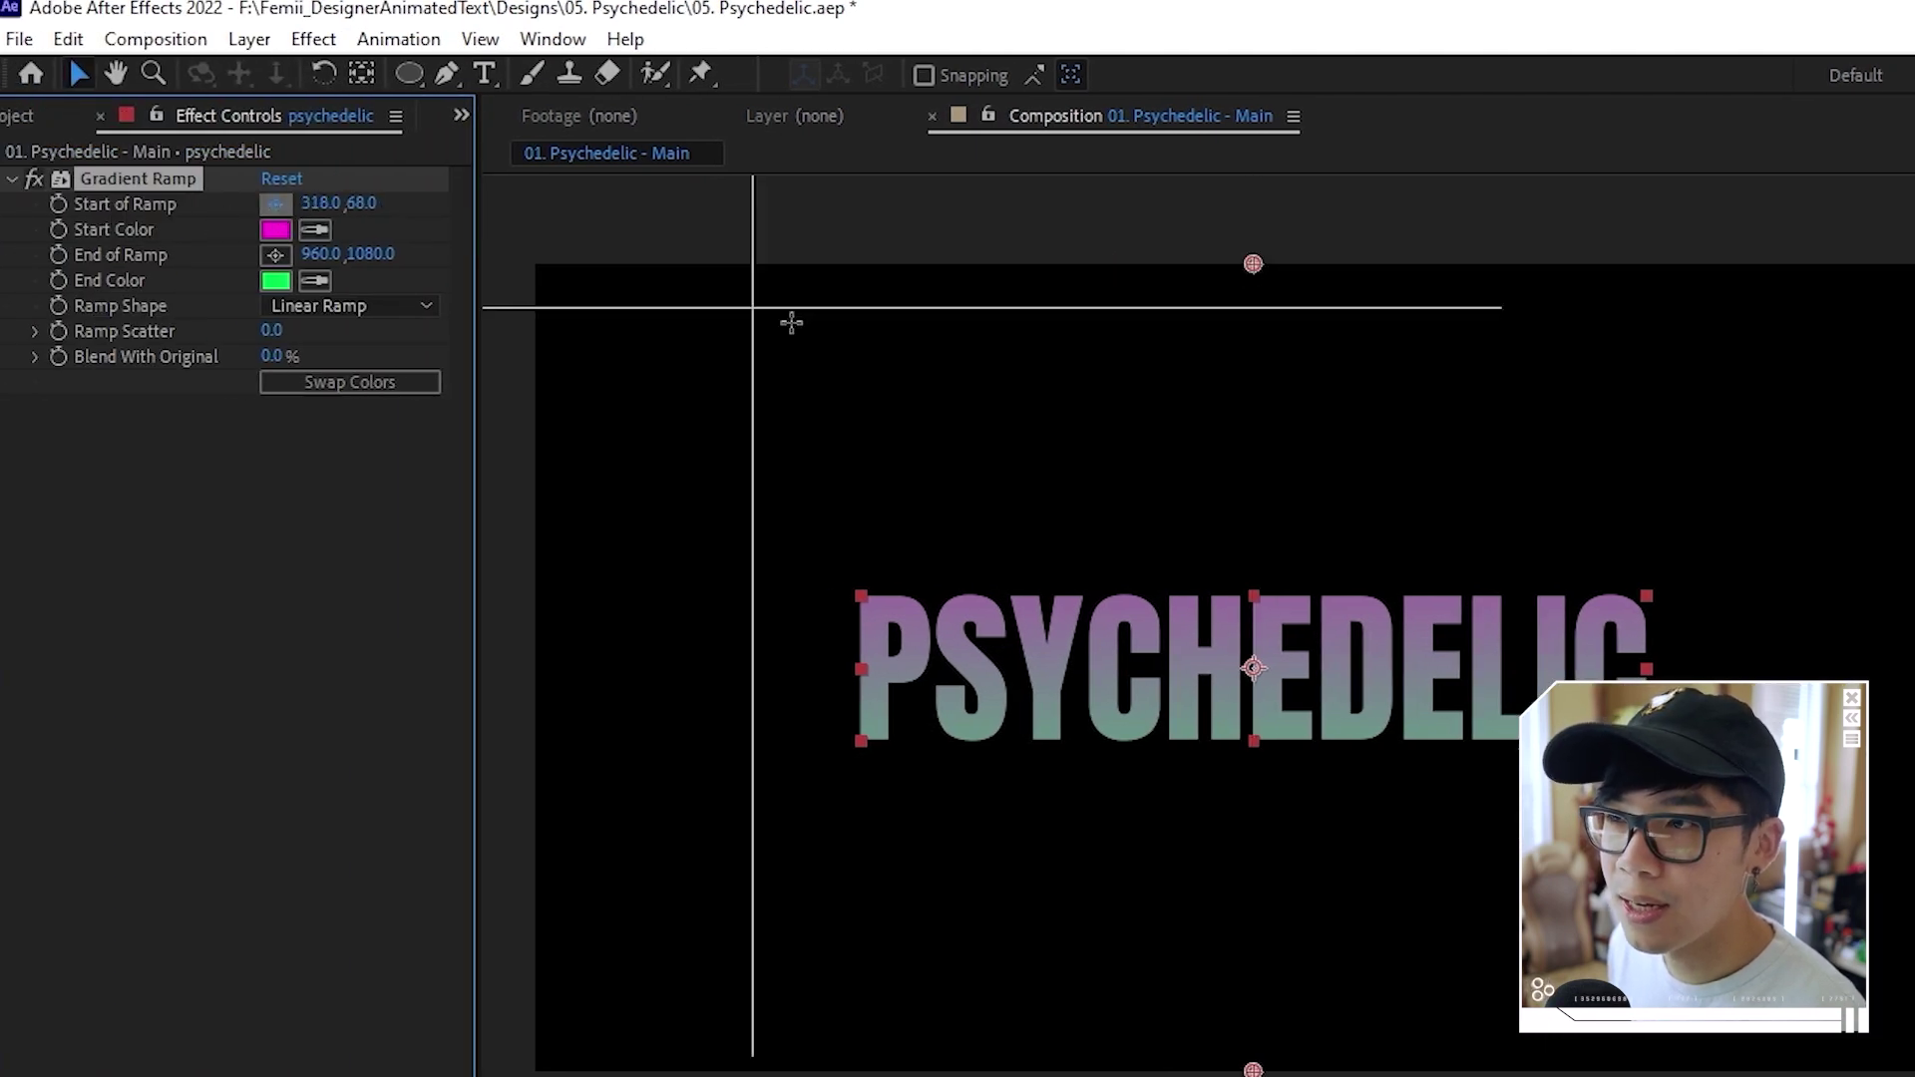
left_click(1249, 551)
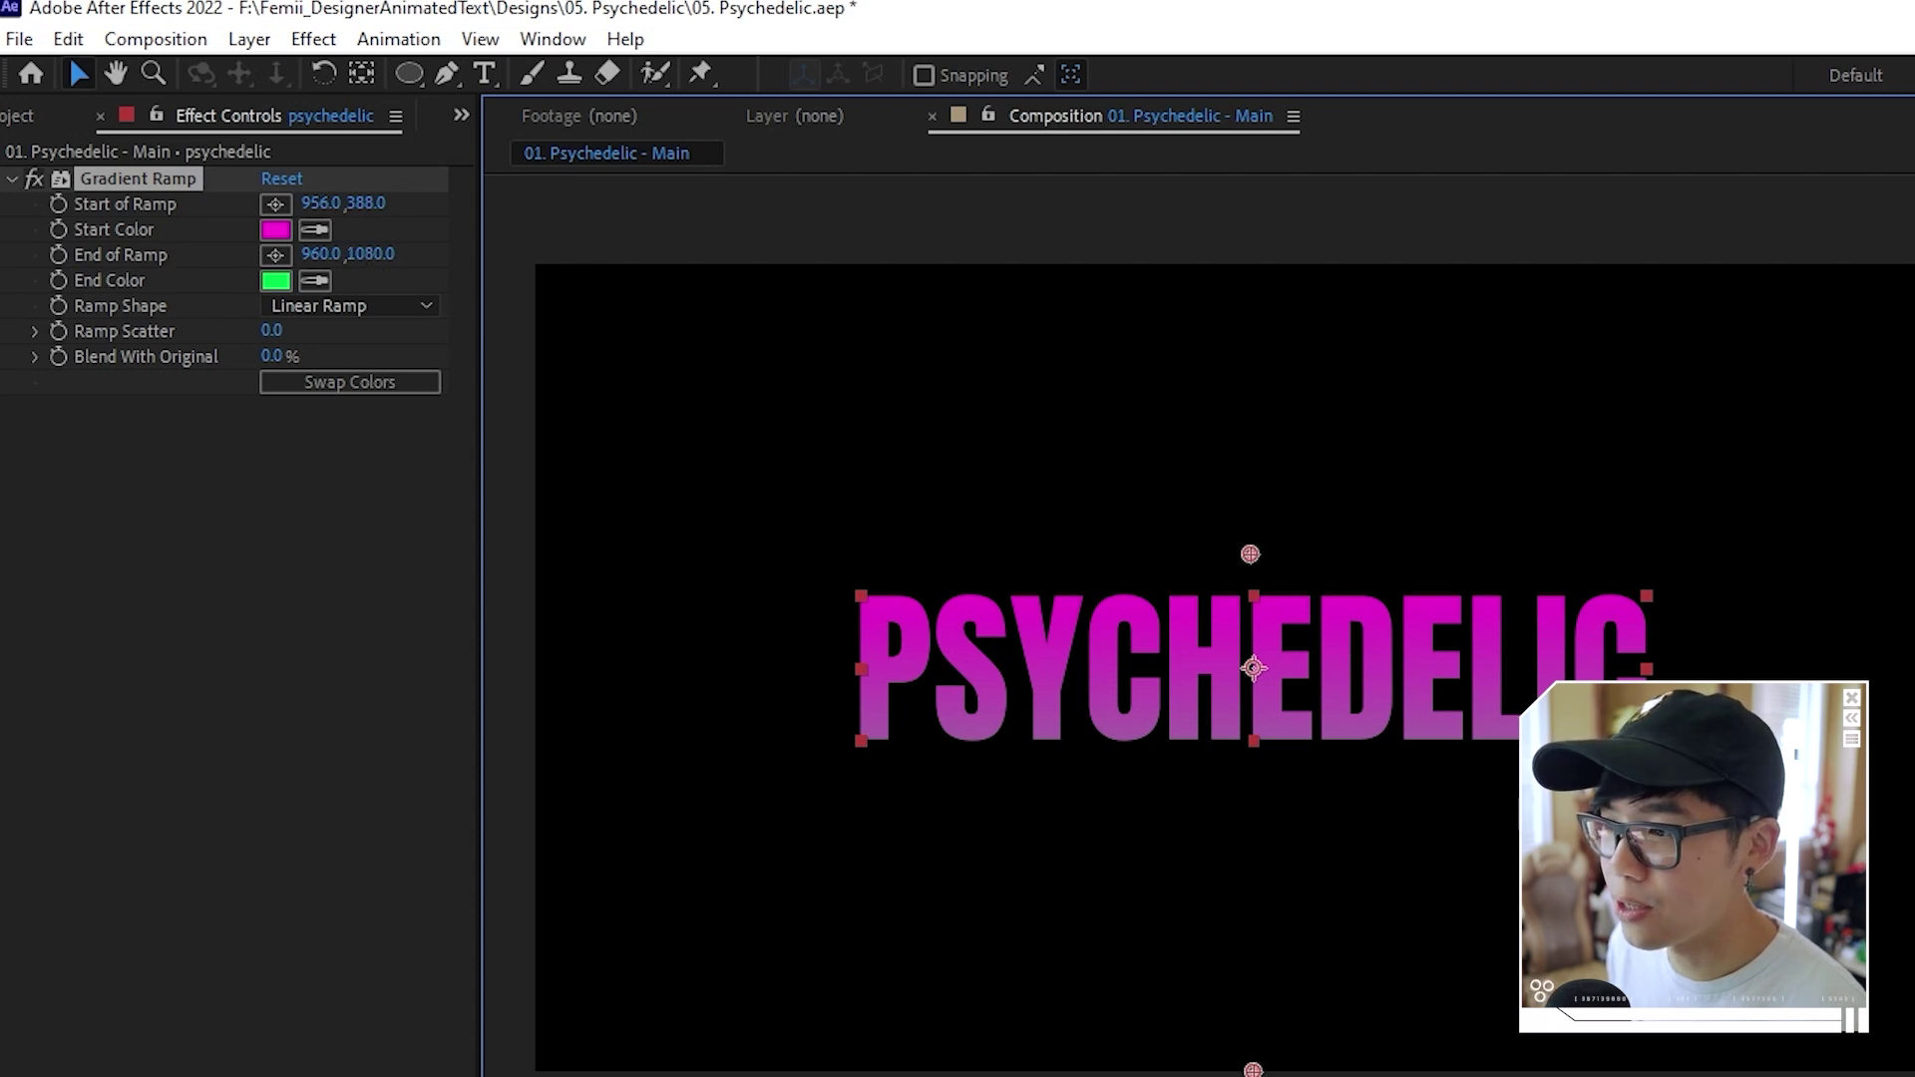
left_click_drag(364, 253, 44, 252)
left_click_drag(364, 253, 170, 256)
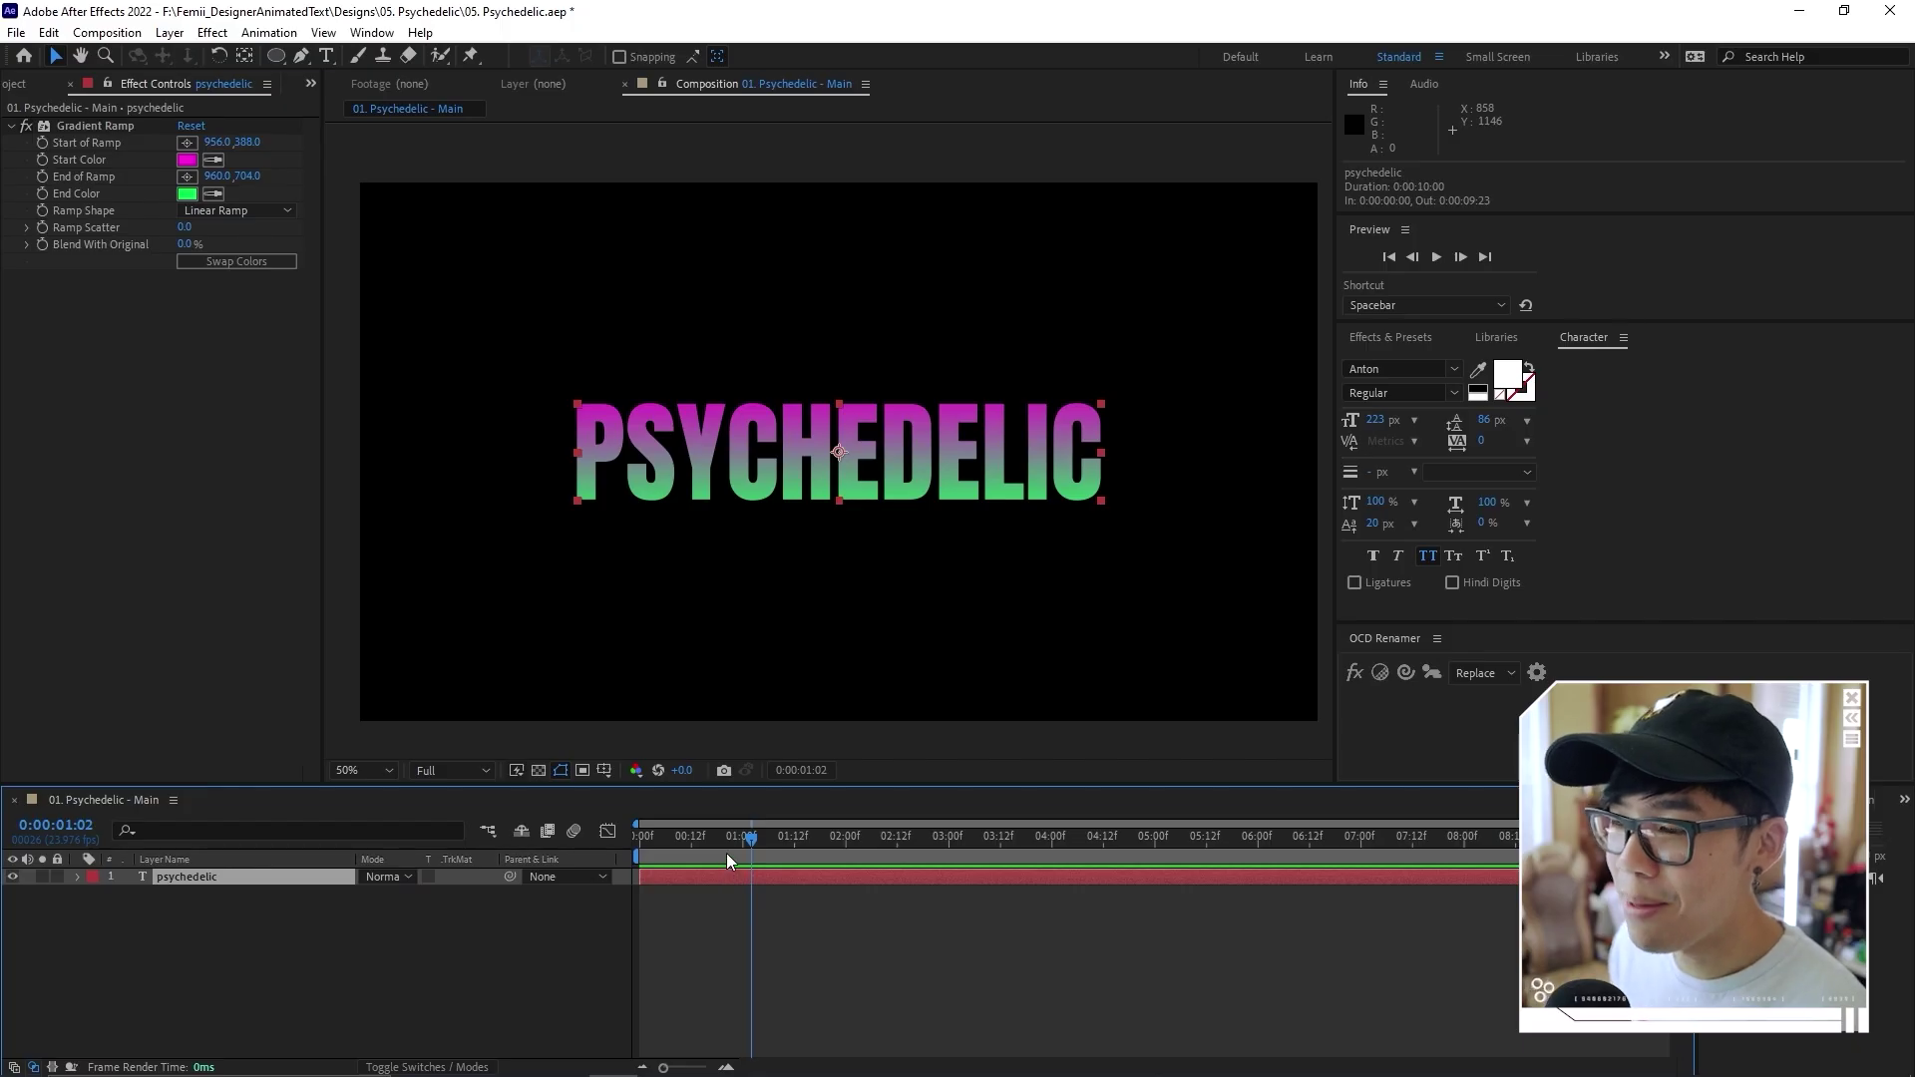
Move the playhead to 0:00:00:16 and turn on the transparency grid in the composition view
left_click_drag(728, 860, 708, 850)
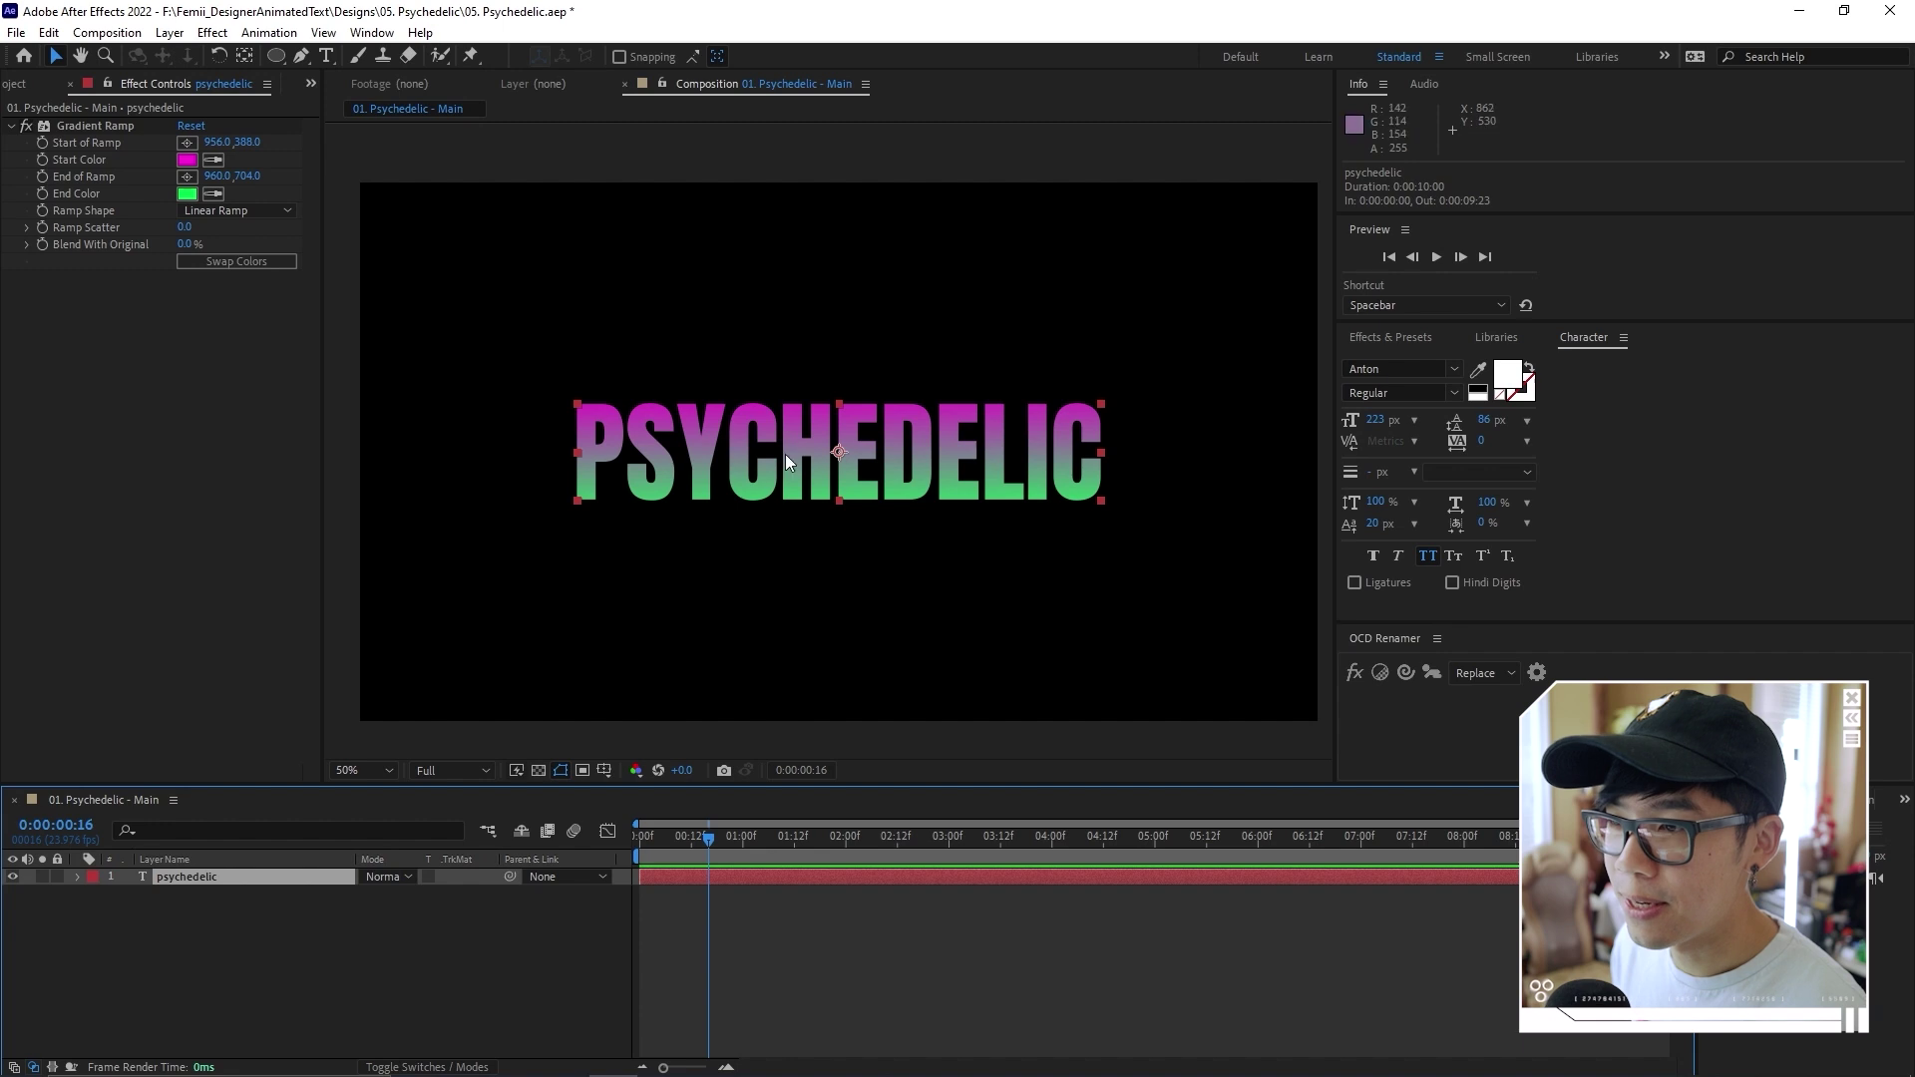
left_click(538, 772)
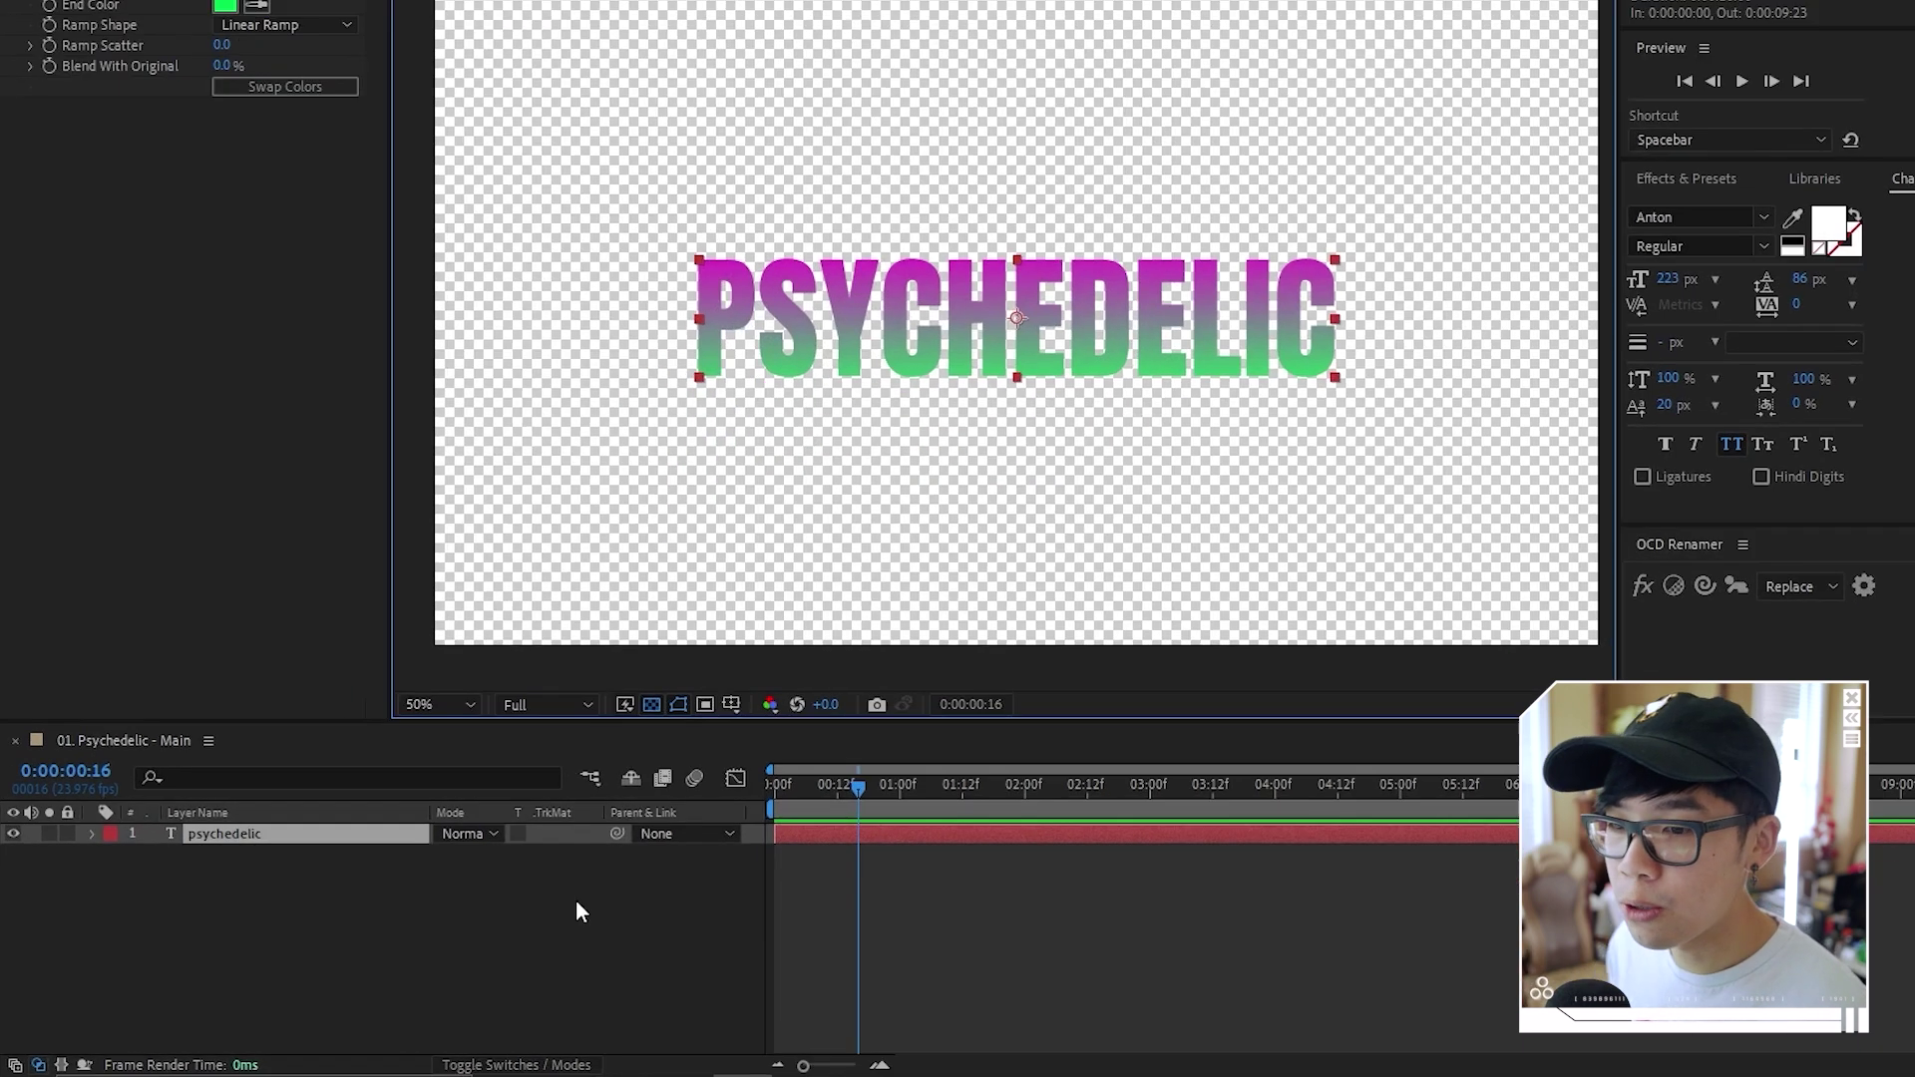
Duplicate the psychedelic text layer and remove the Gradient Ramp effect from the copy
key("ctrl+d")
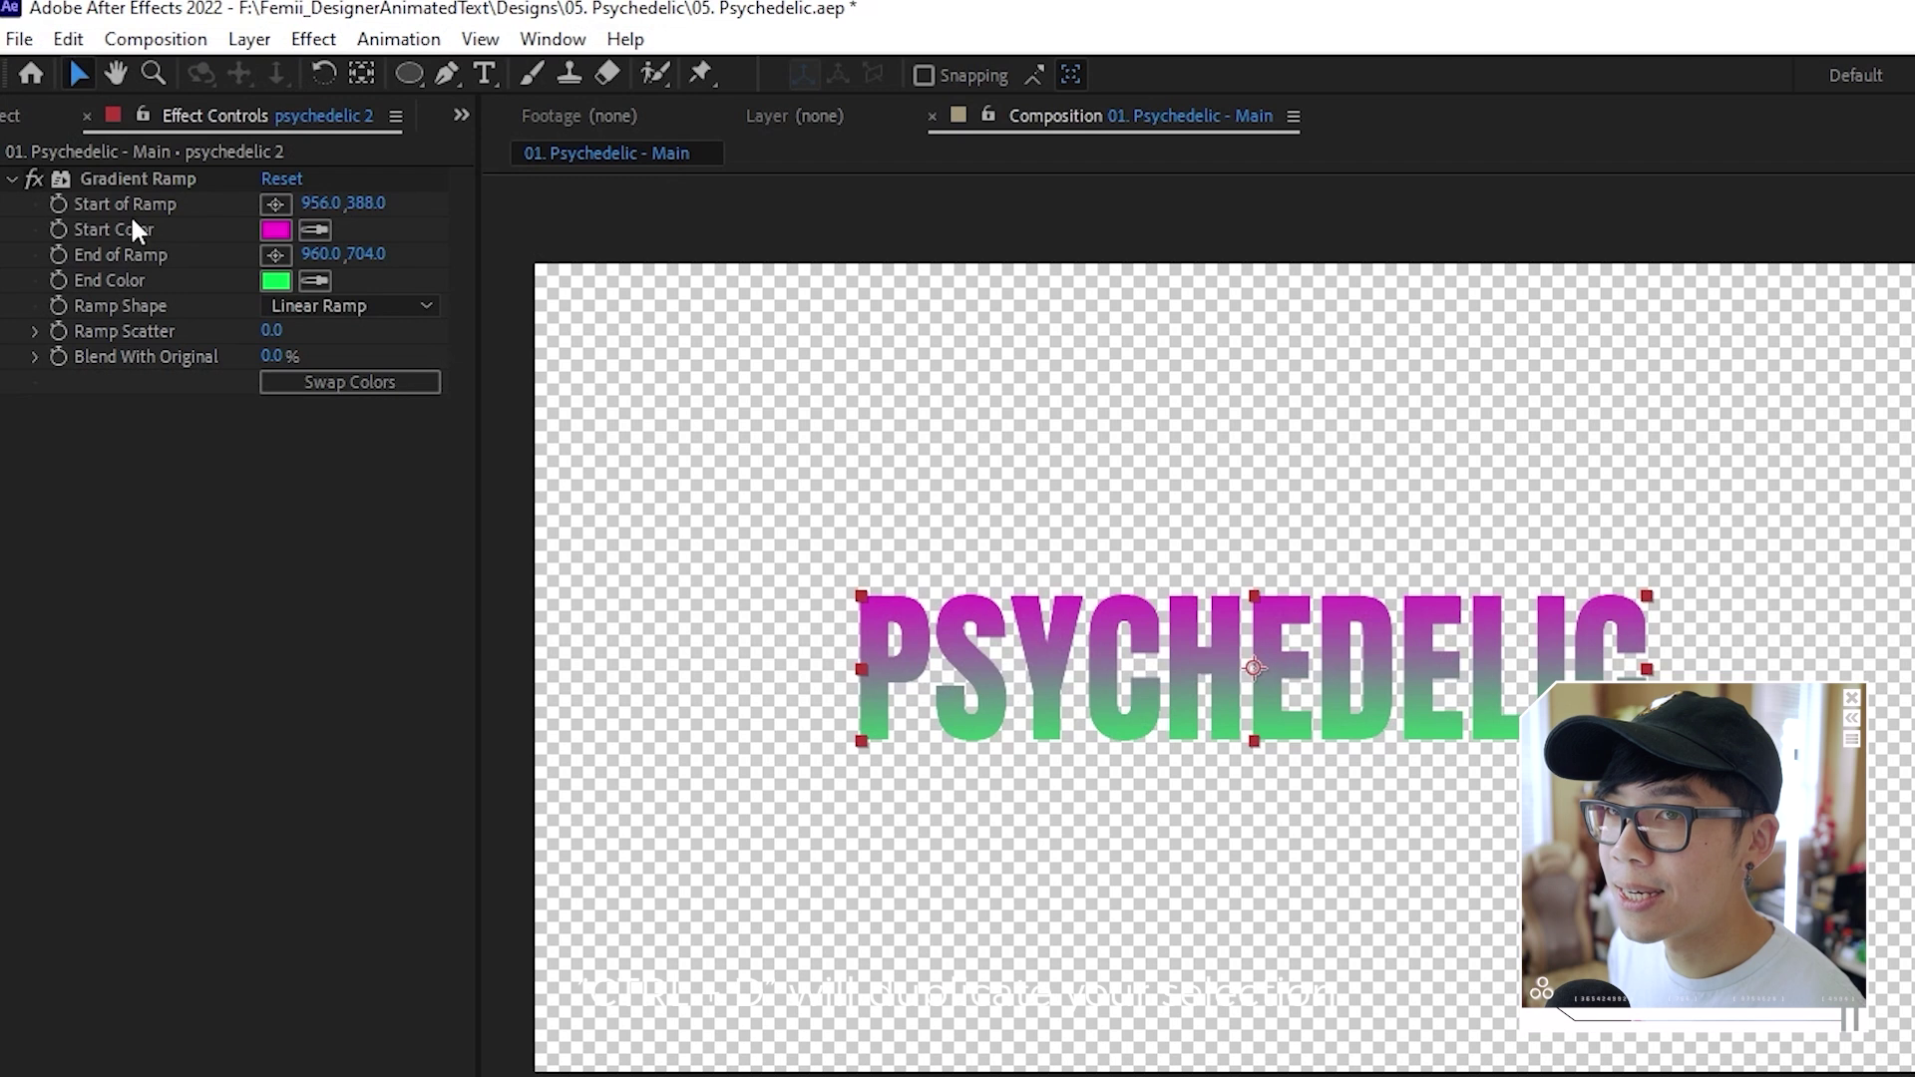
left_click(139, 175)
key("Delete")
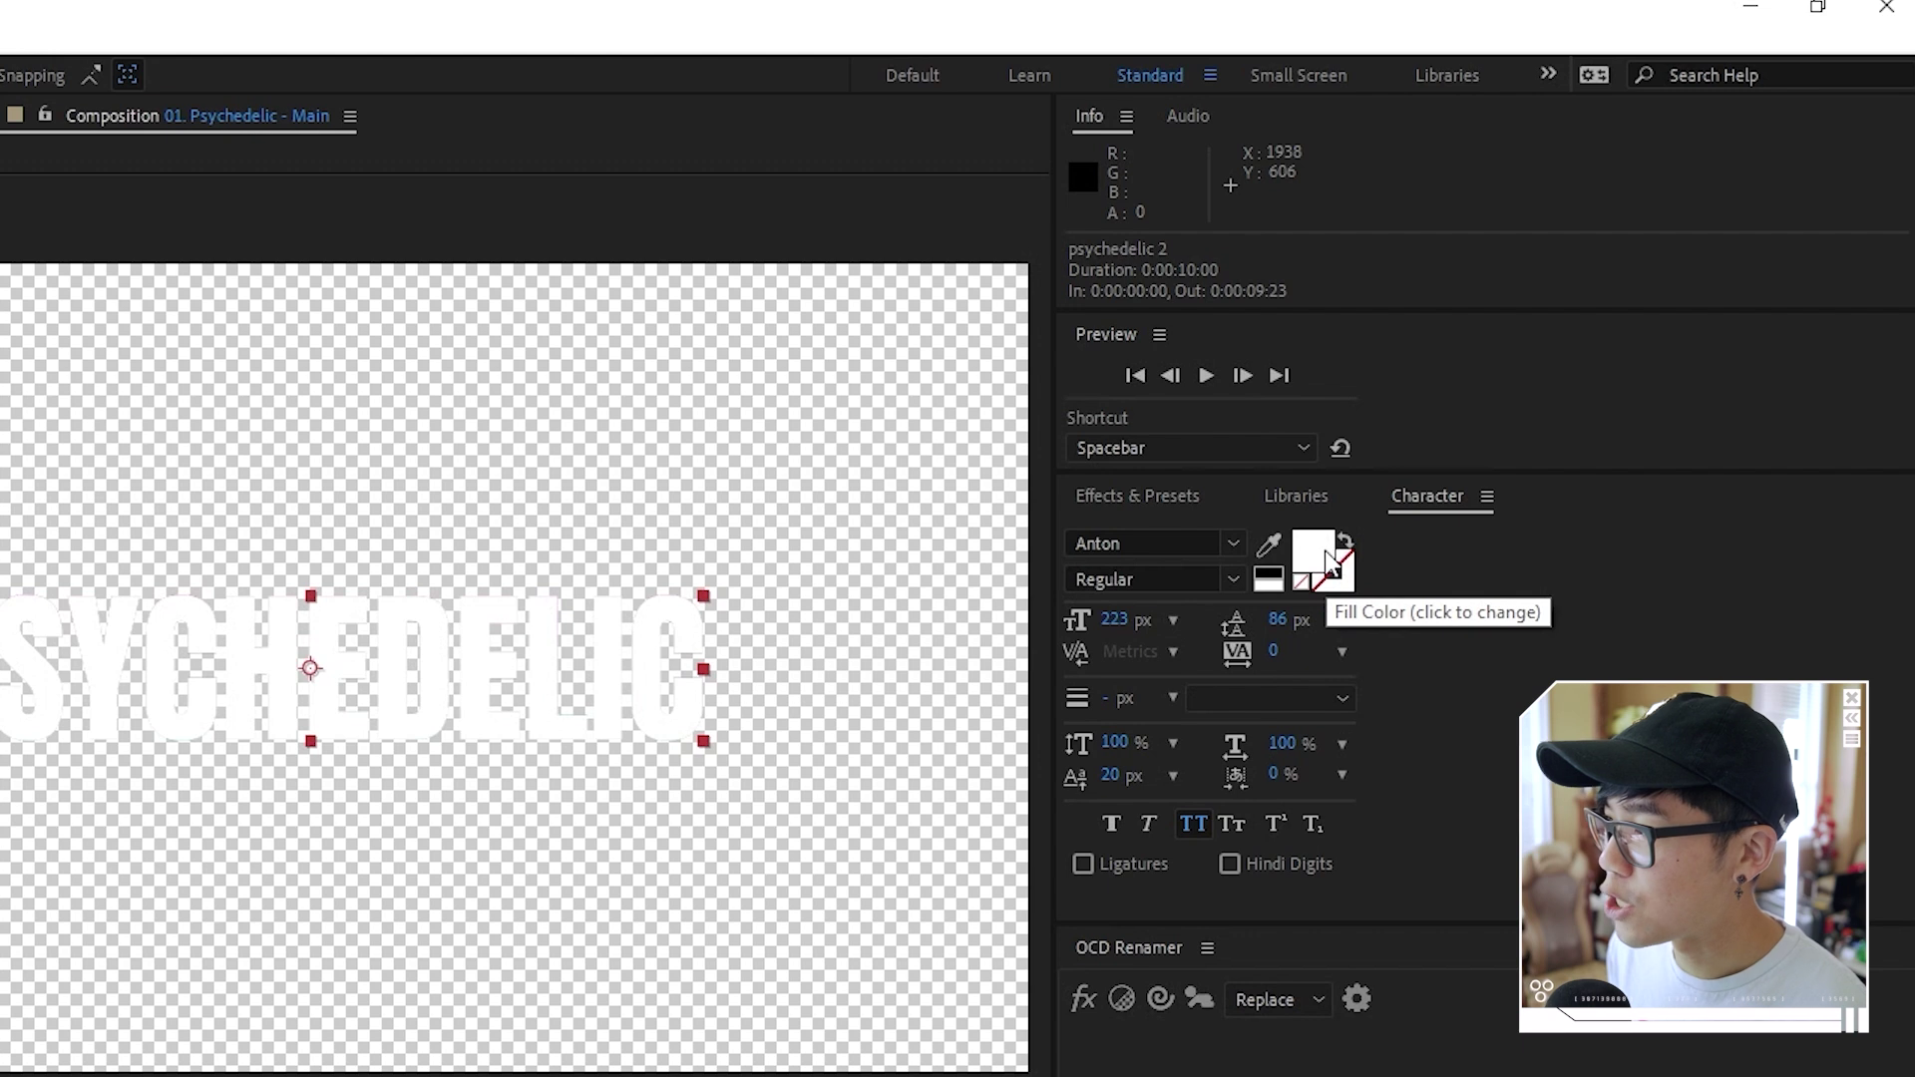
Turn the duplicated text into an outline with no fill and a black stroke 8 px wide
left_click(1345, 542)
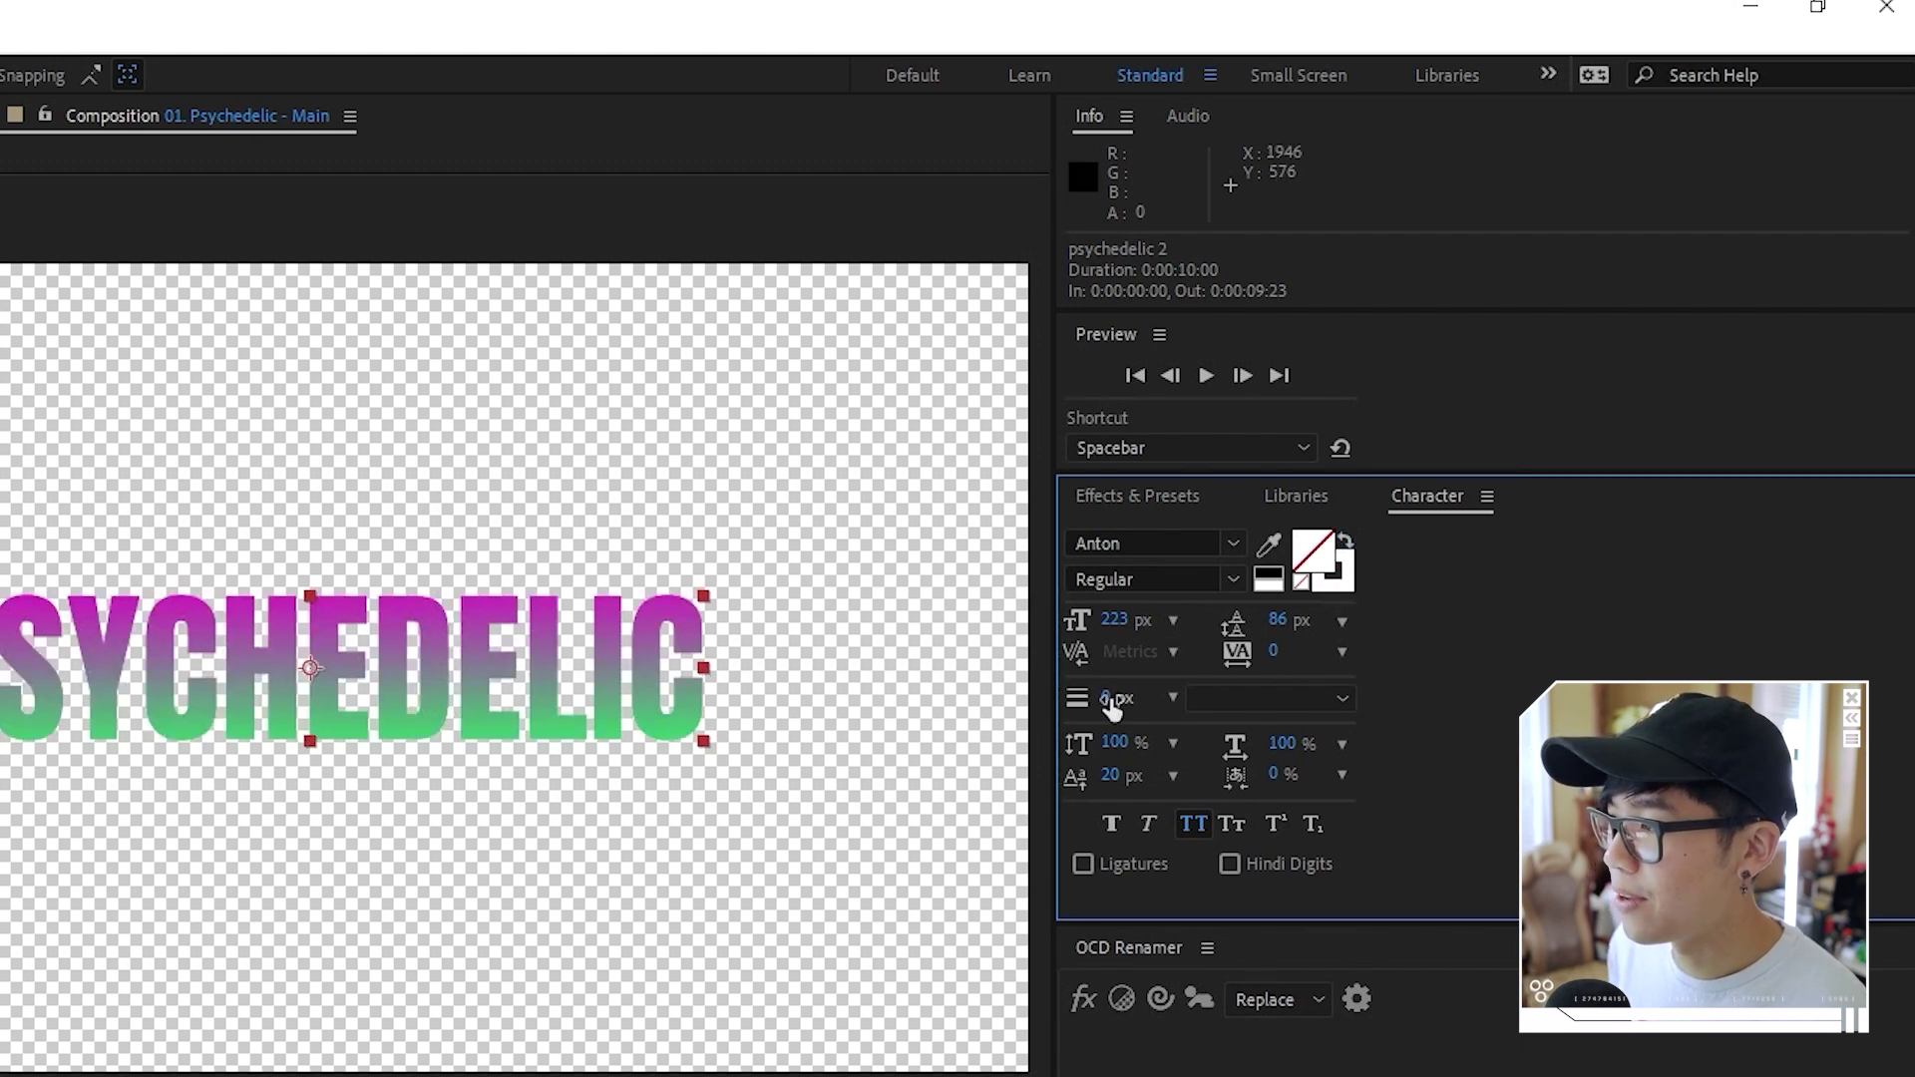
left_click_drag(1107, 701, 1125, 702)
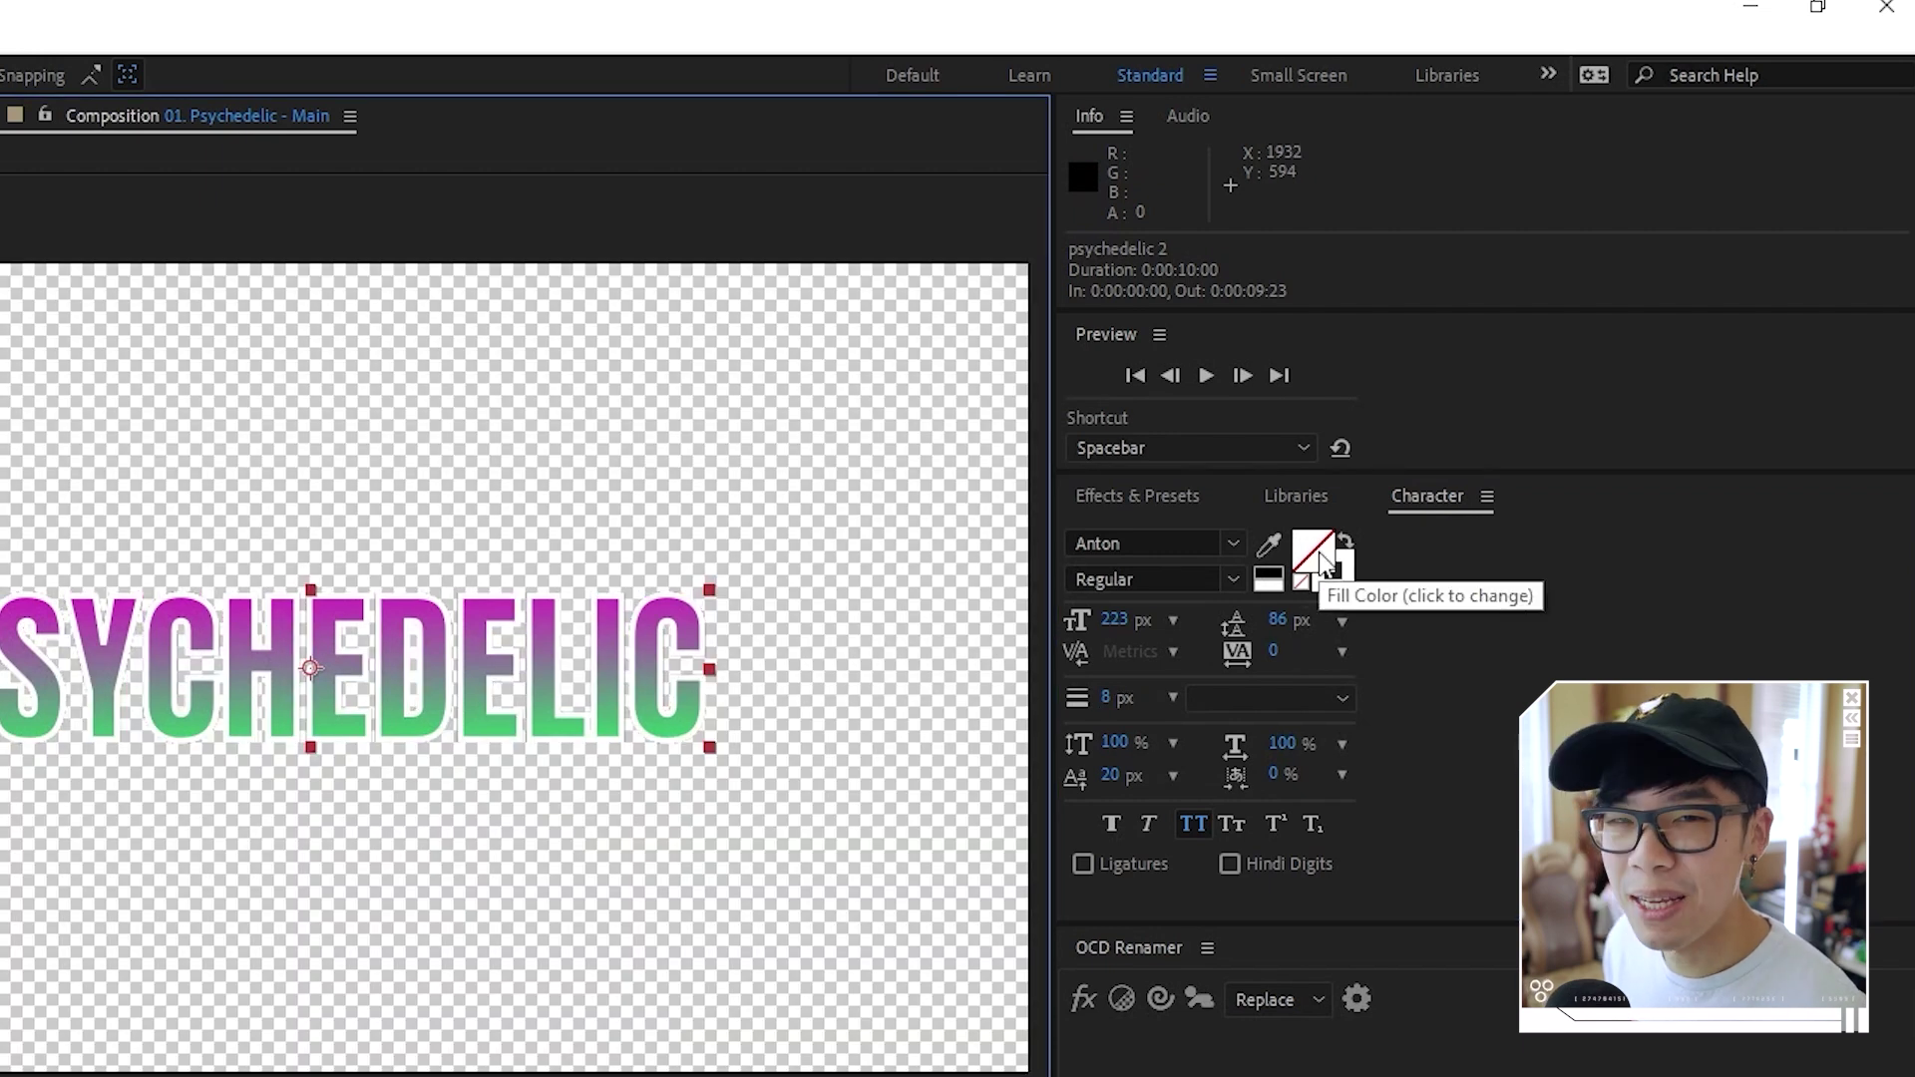
left_click(1342, 593)
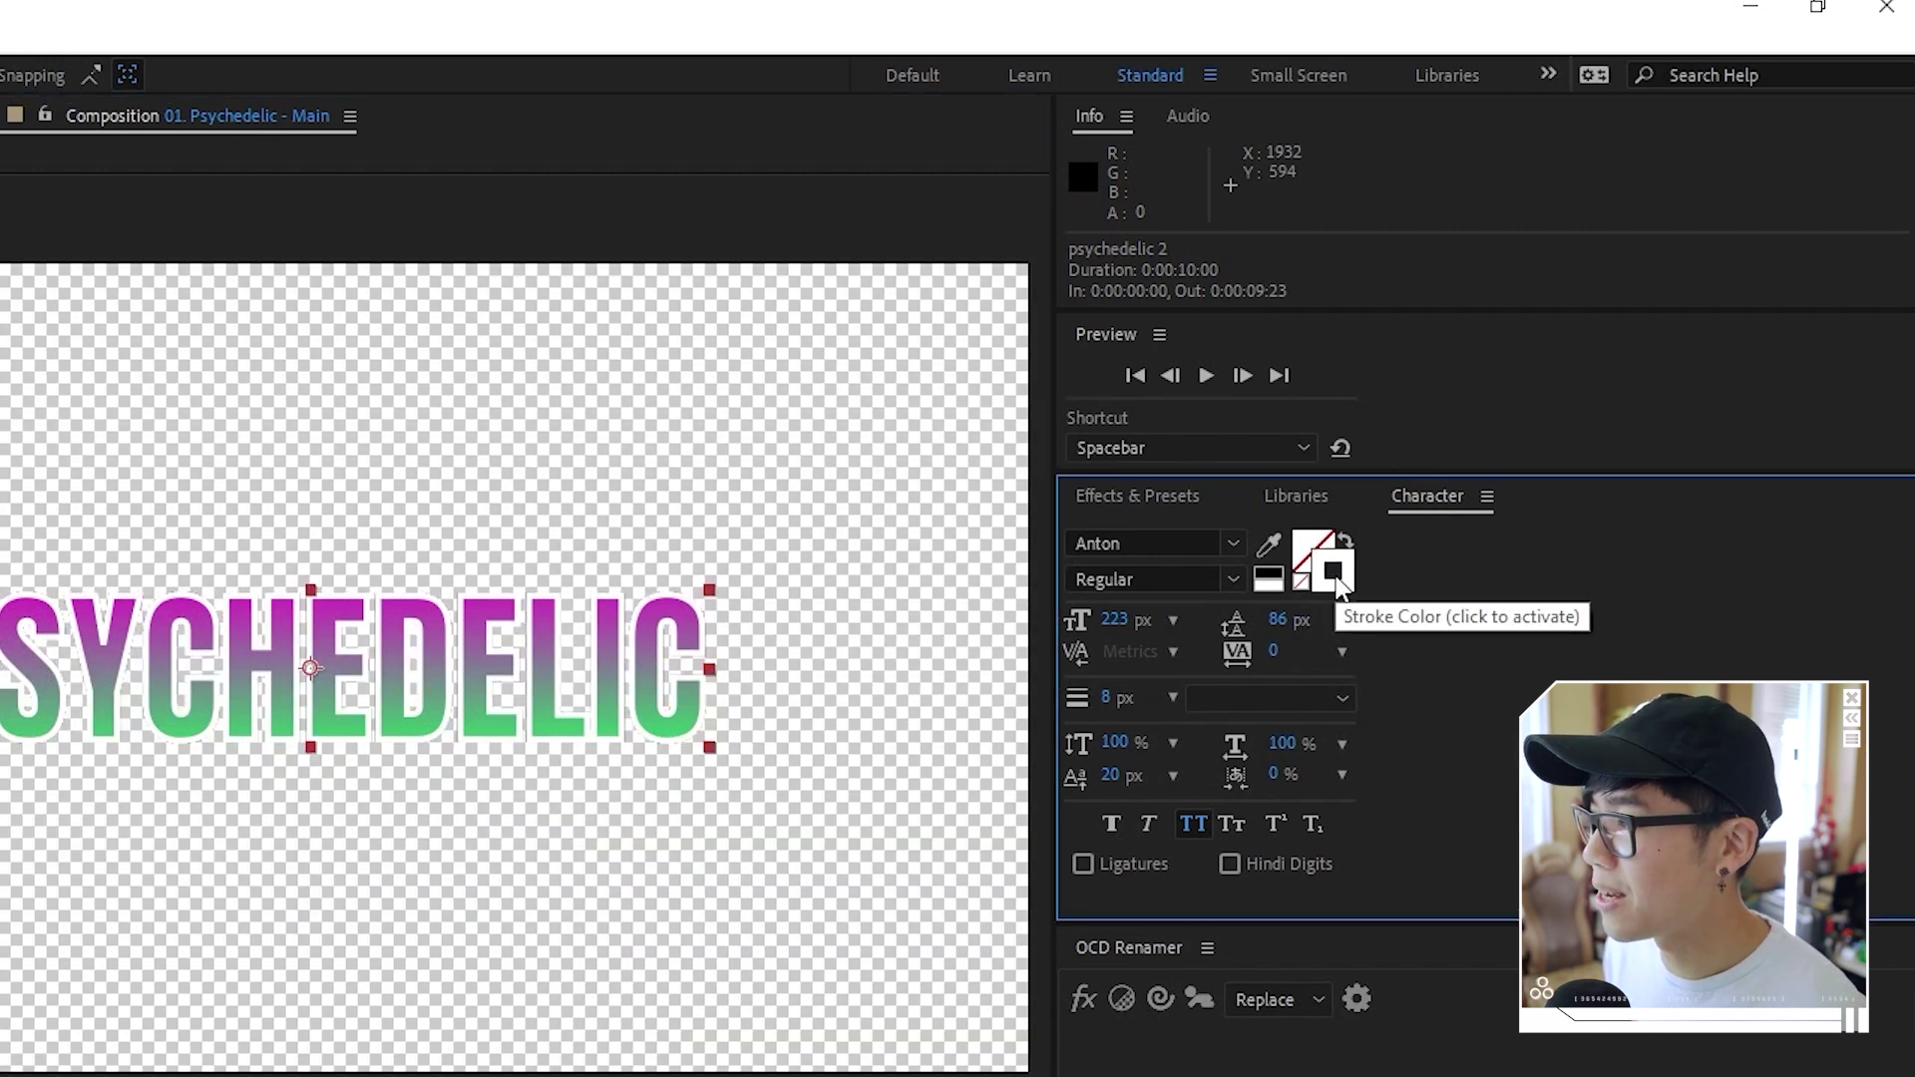
left_click(1275, 561)
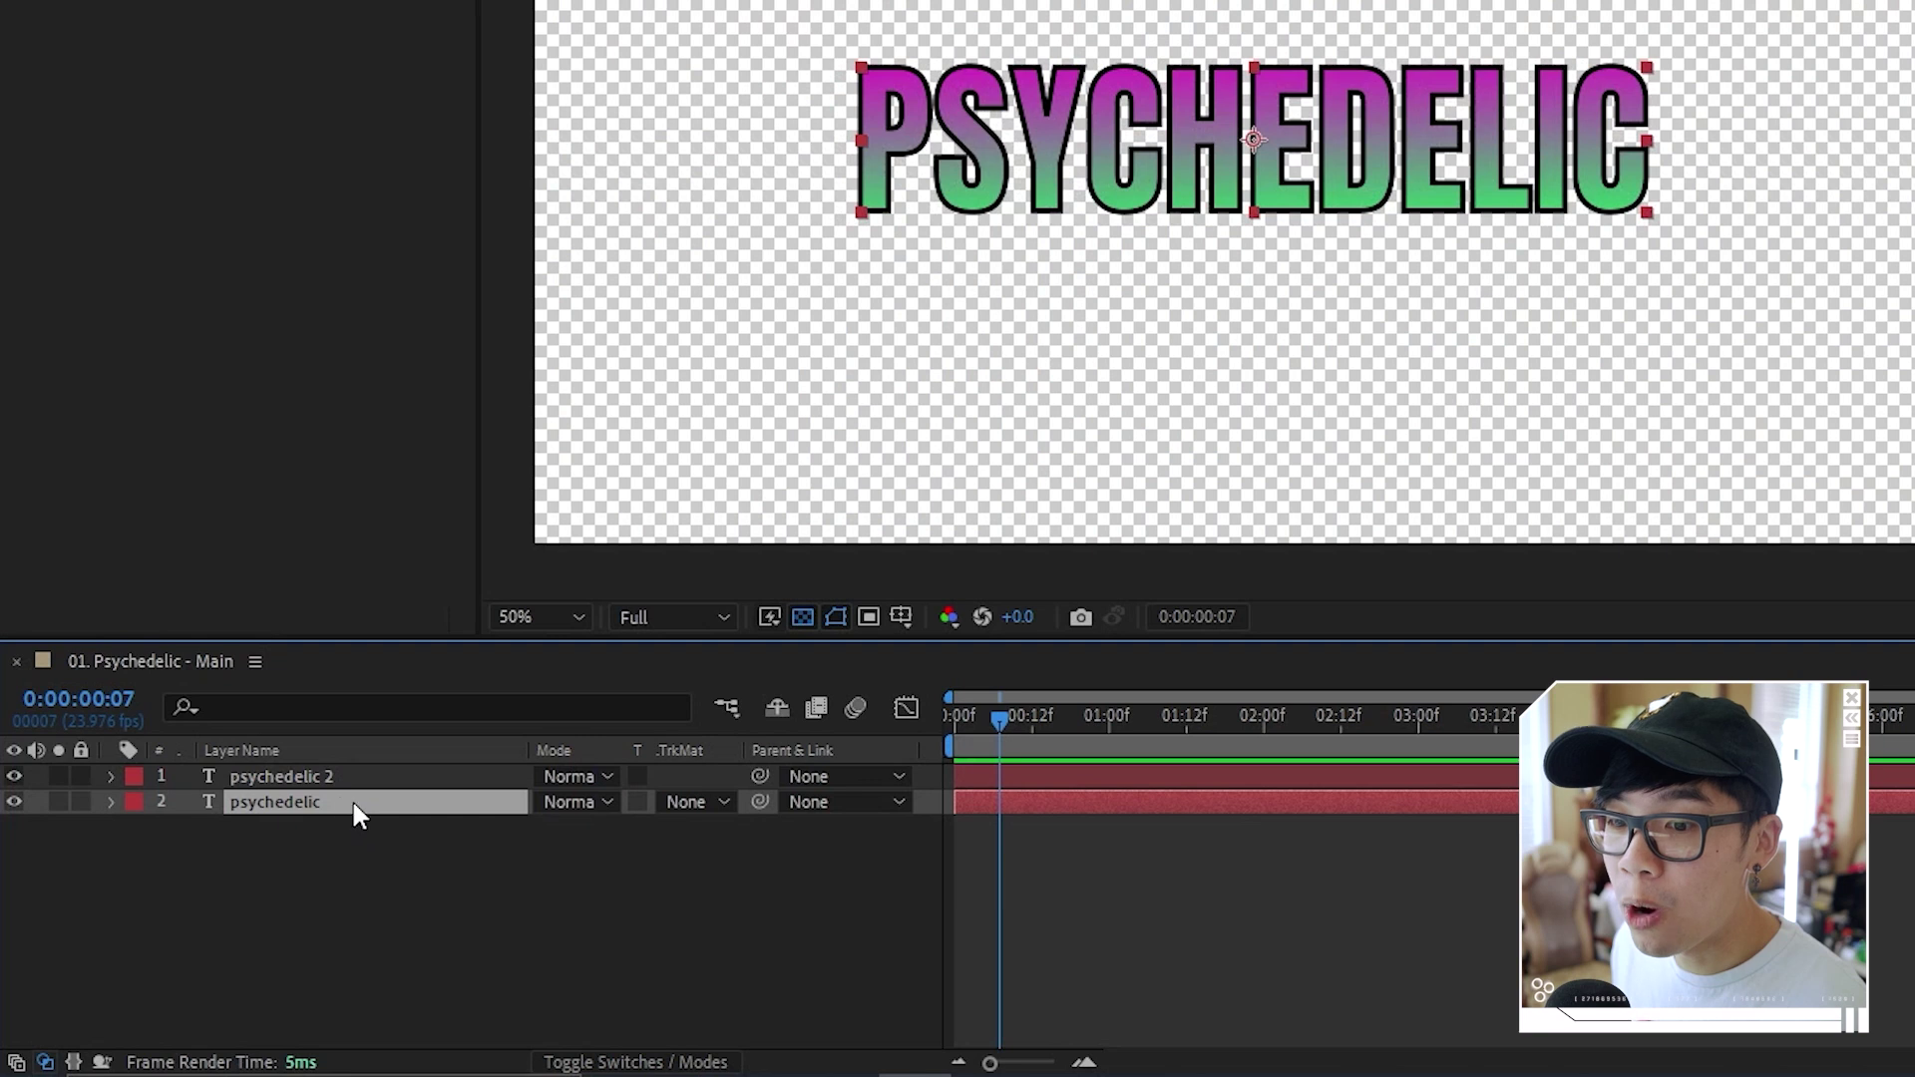
Try copying the Gradient Ramp from the psychedelic fill layer onto the outline layer psychedelic 2
left_click(351, 776)
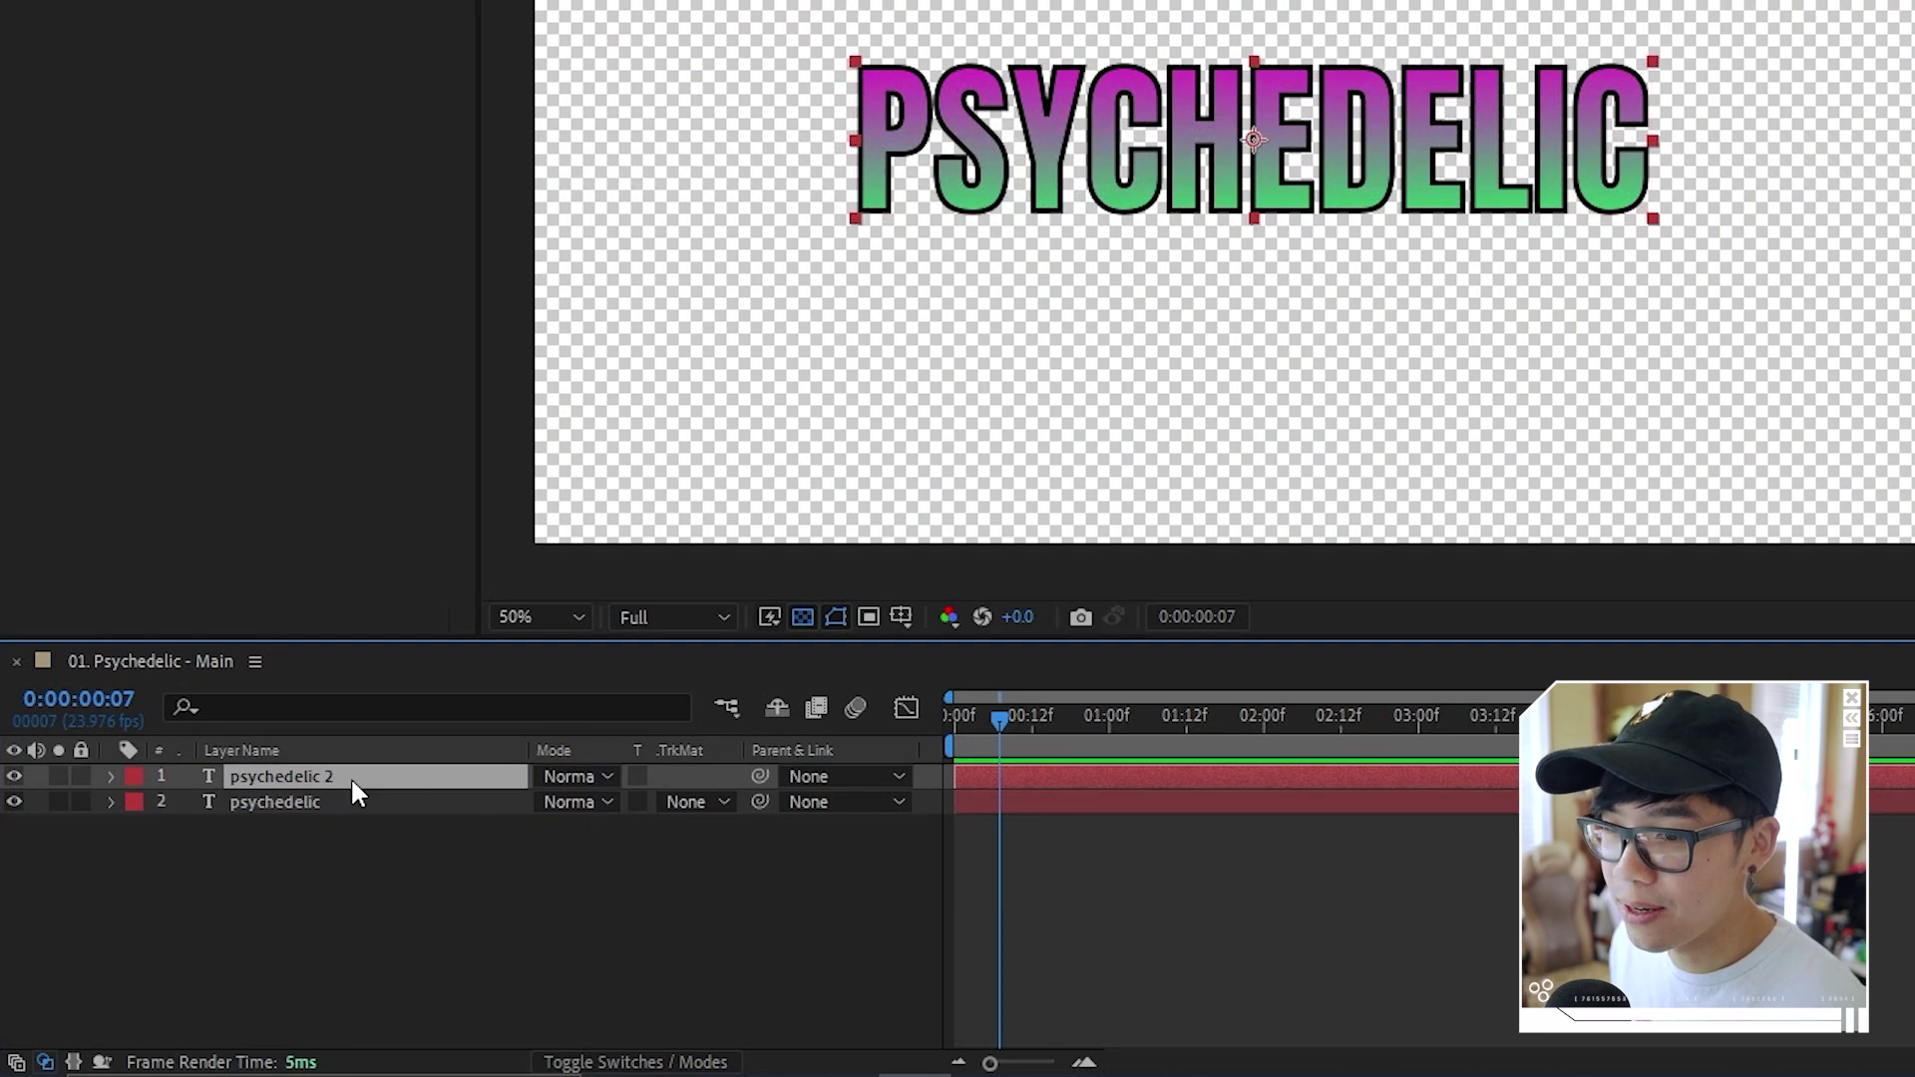
left_click(446, 800)
left_click(413, 778)
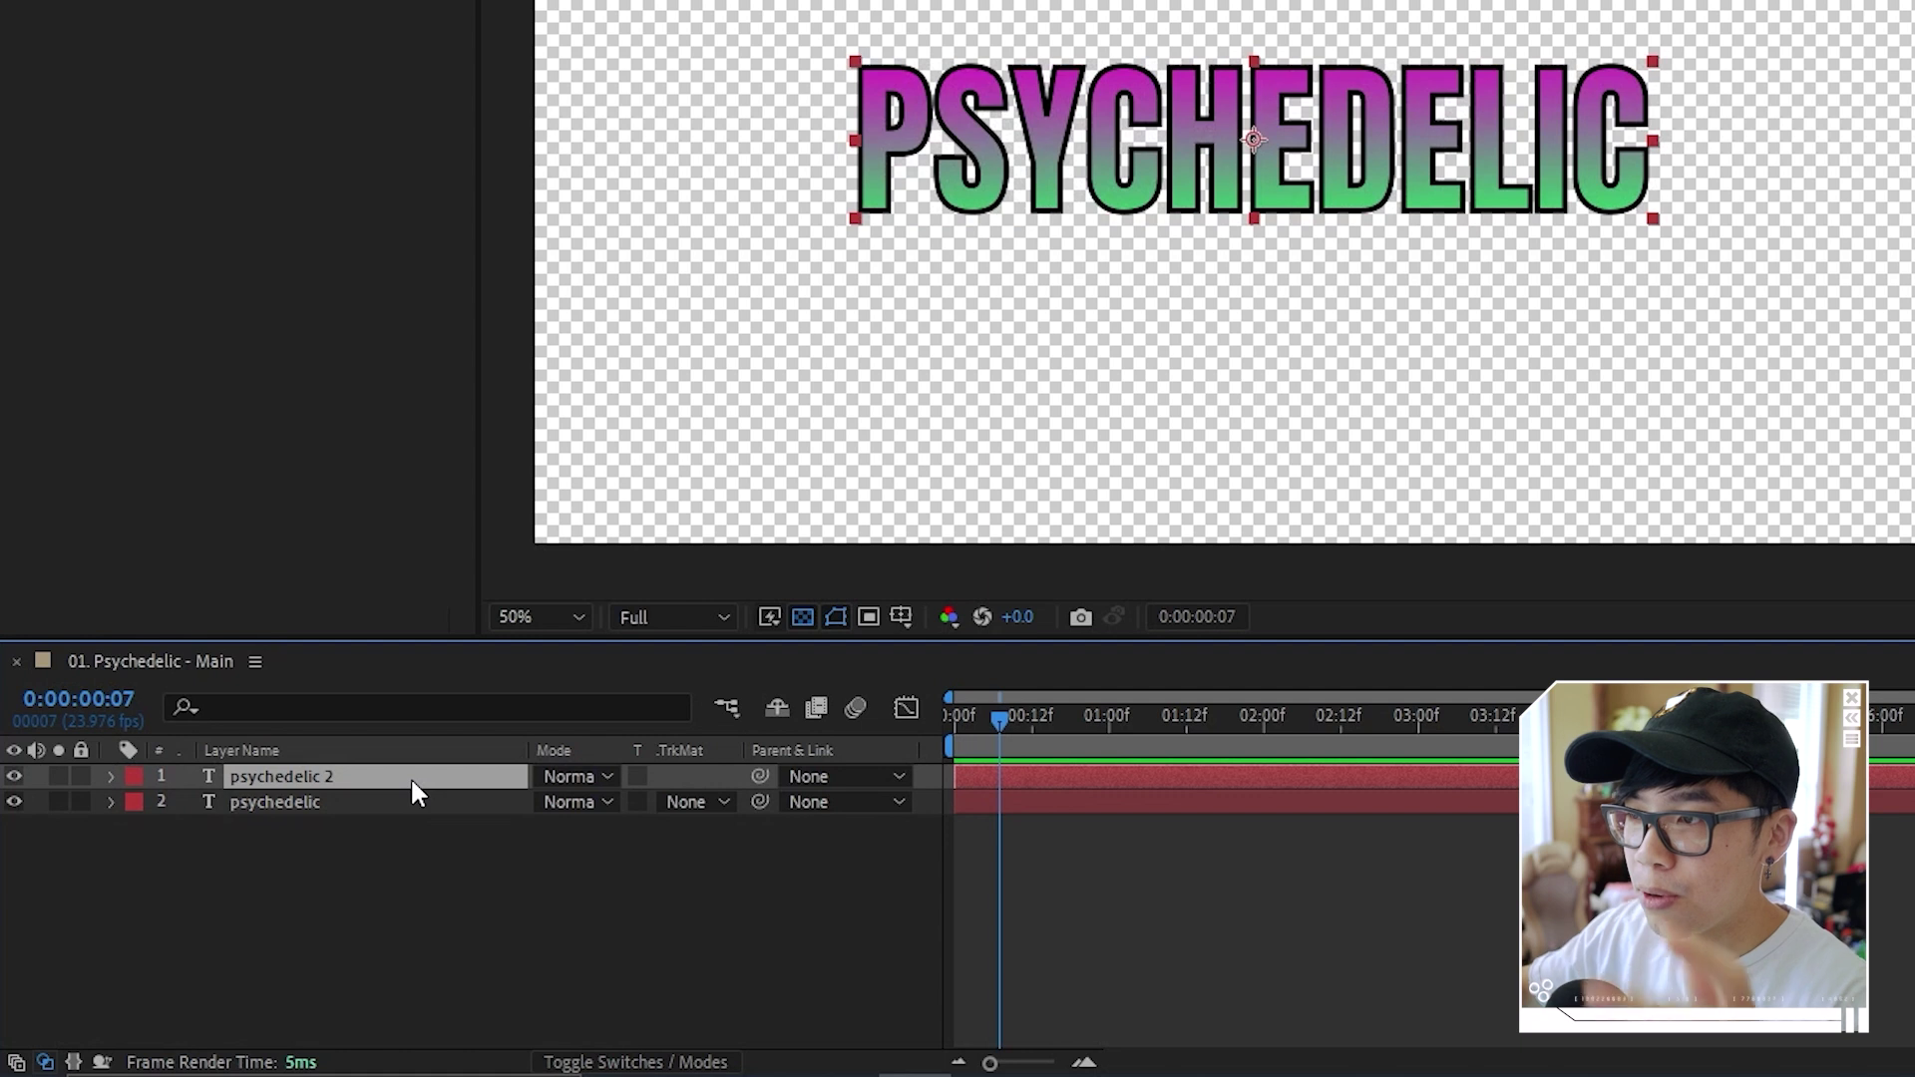
left_click(397, 803)
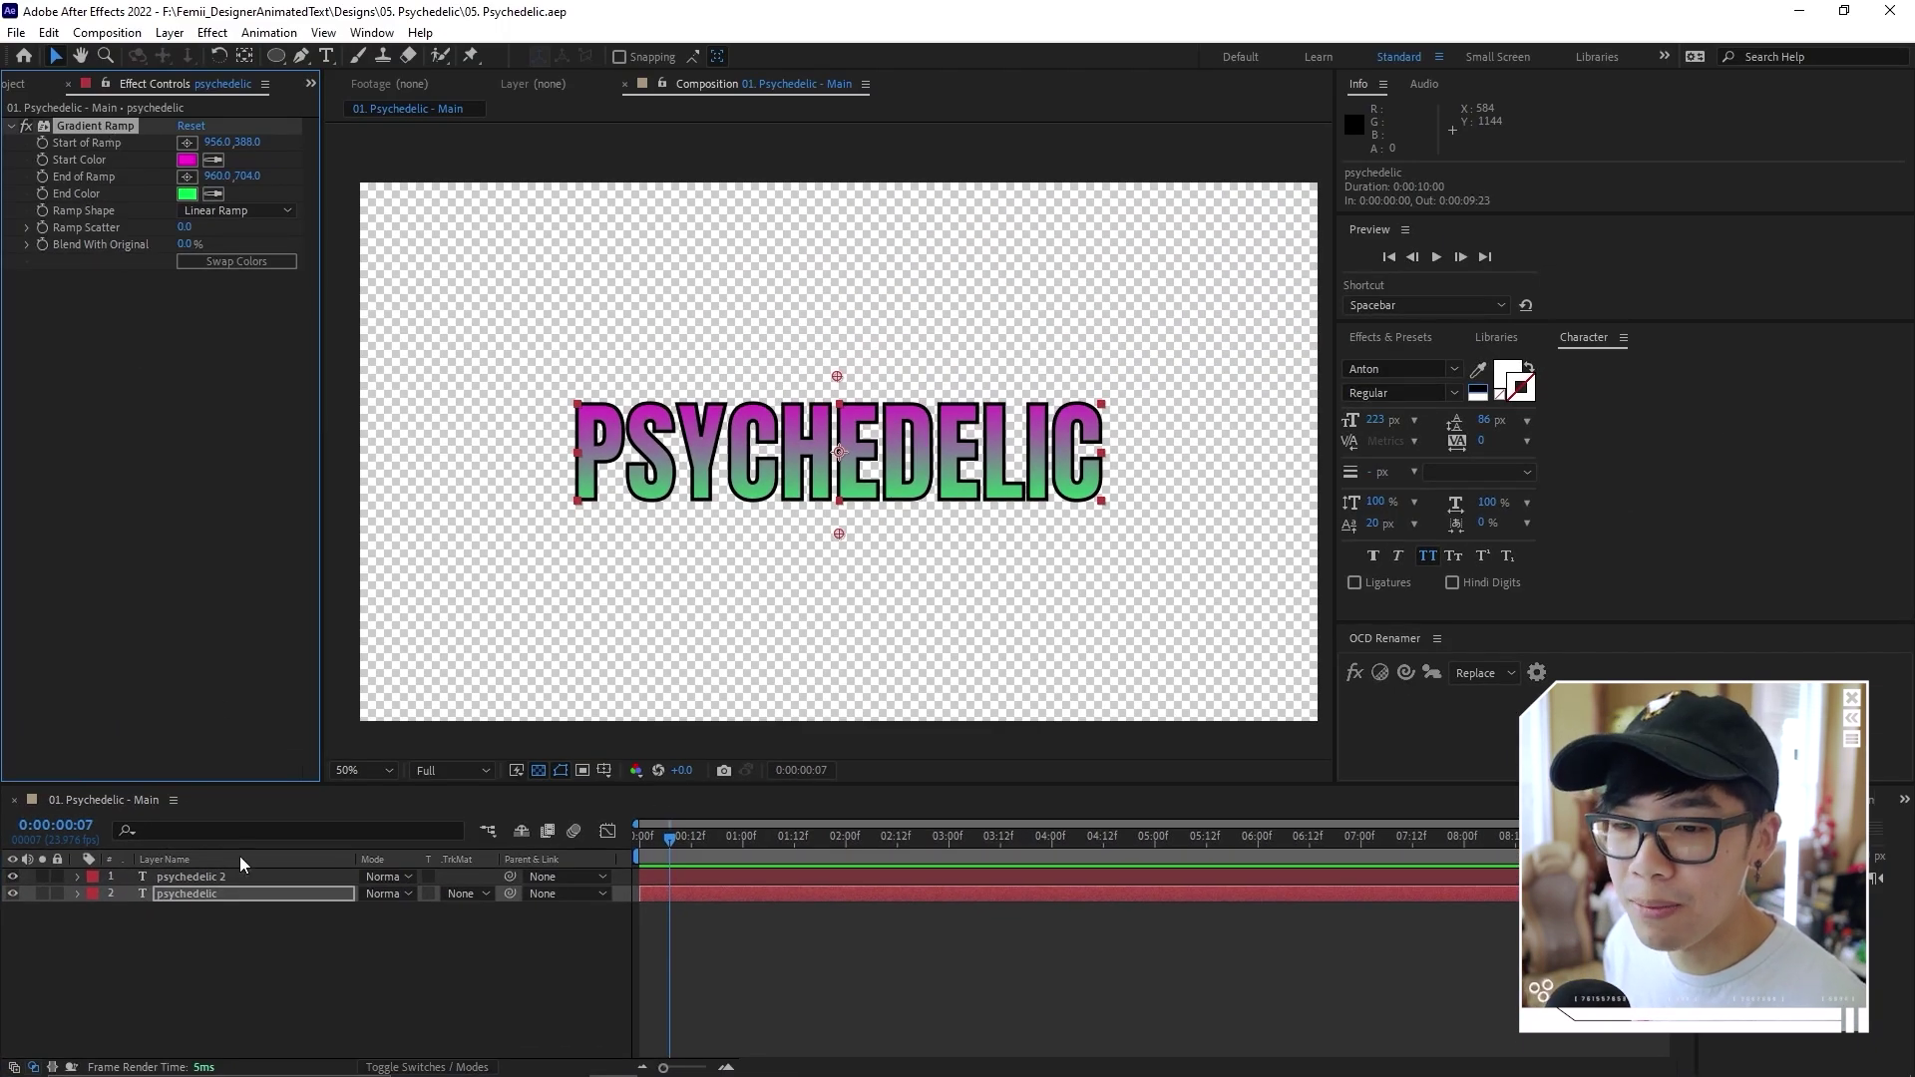
left_click(247, 876)
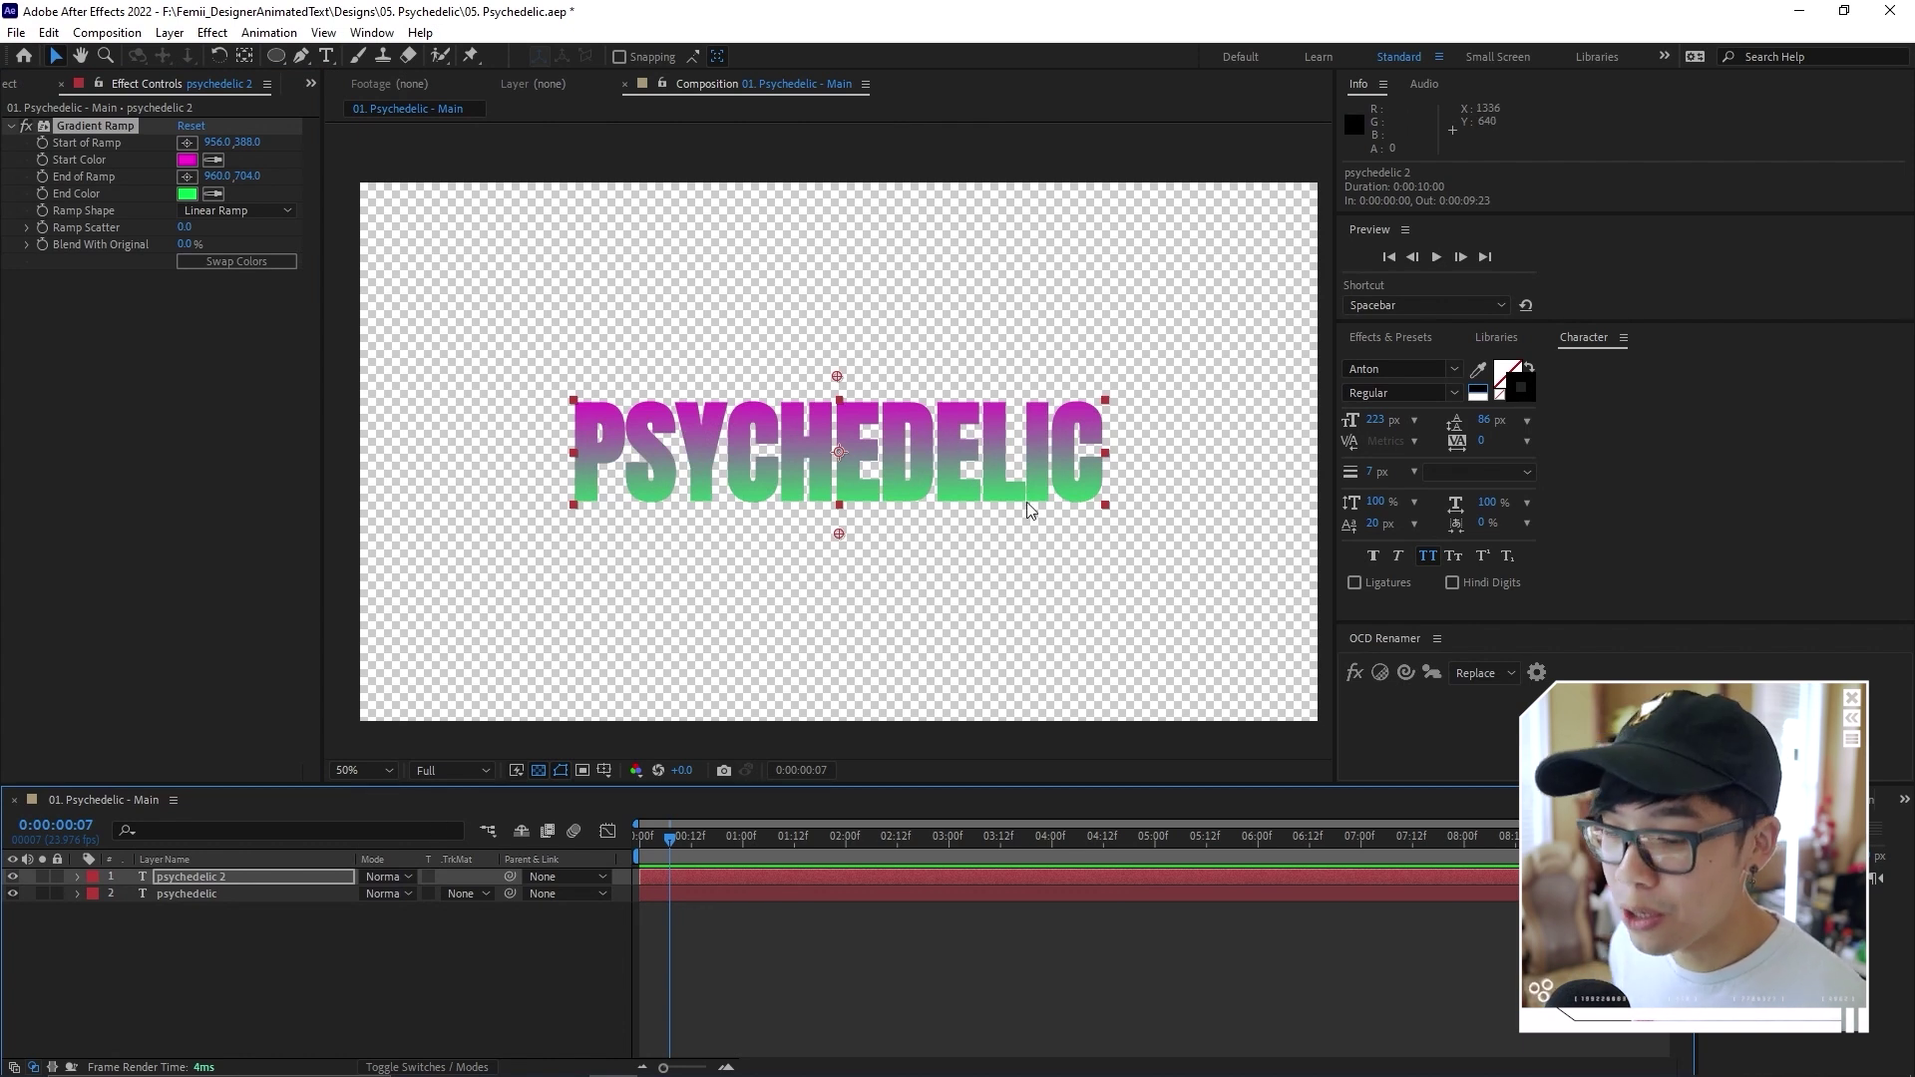
left_click(1077, 538)
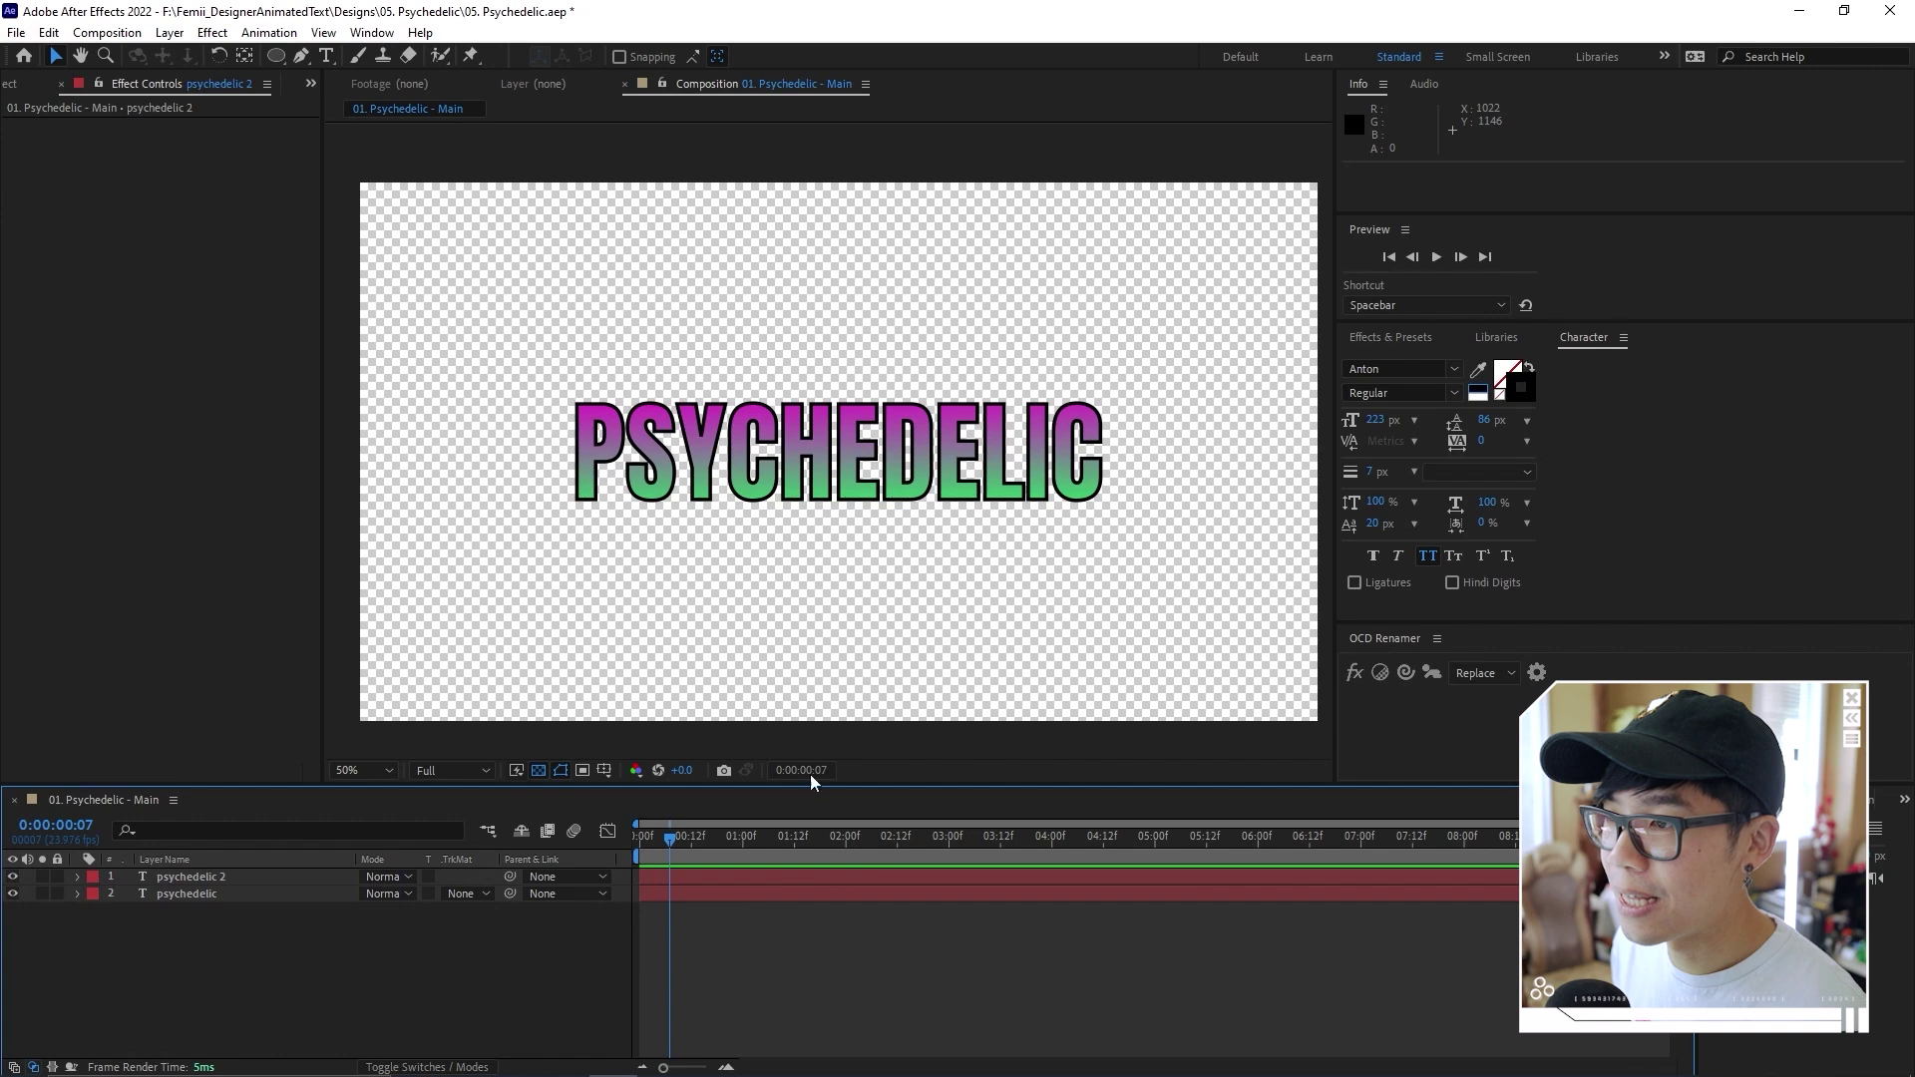
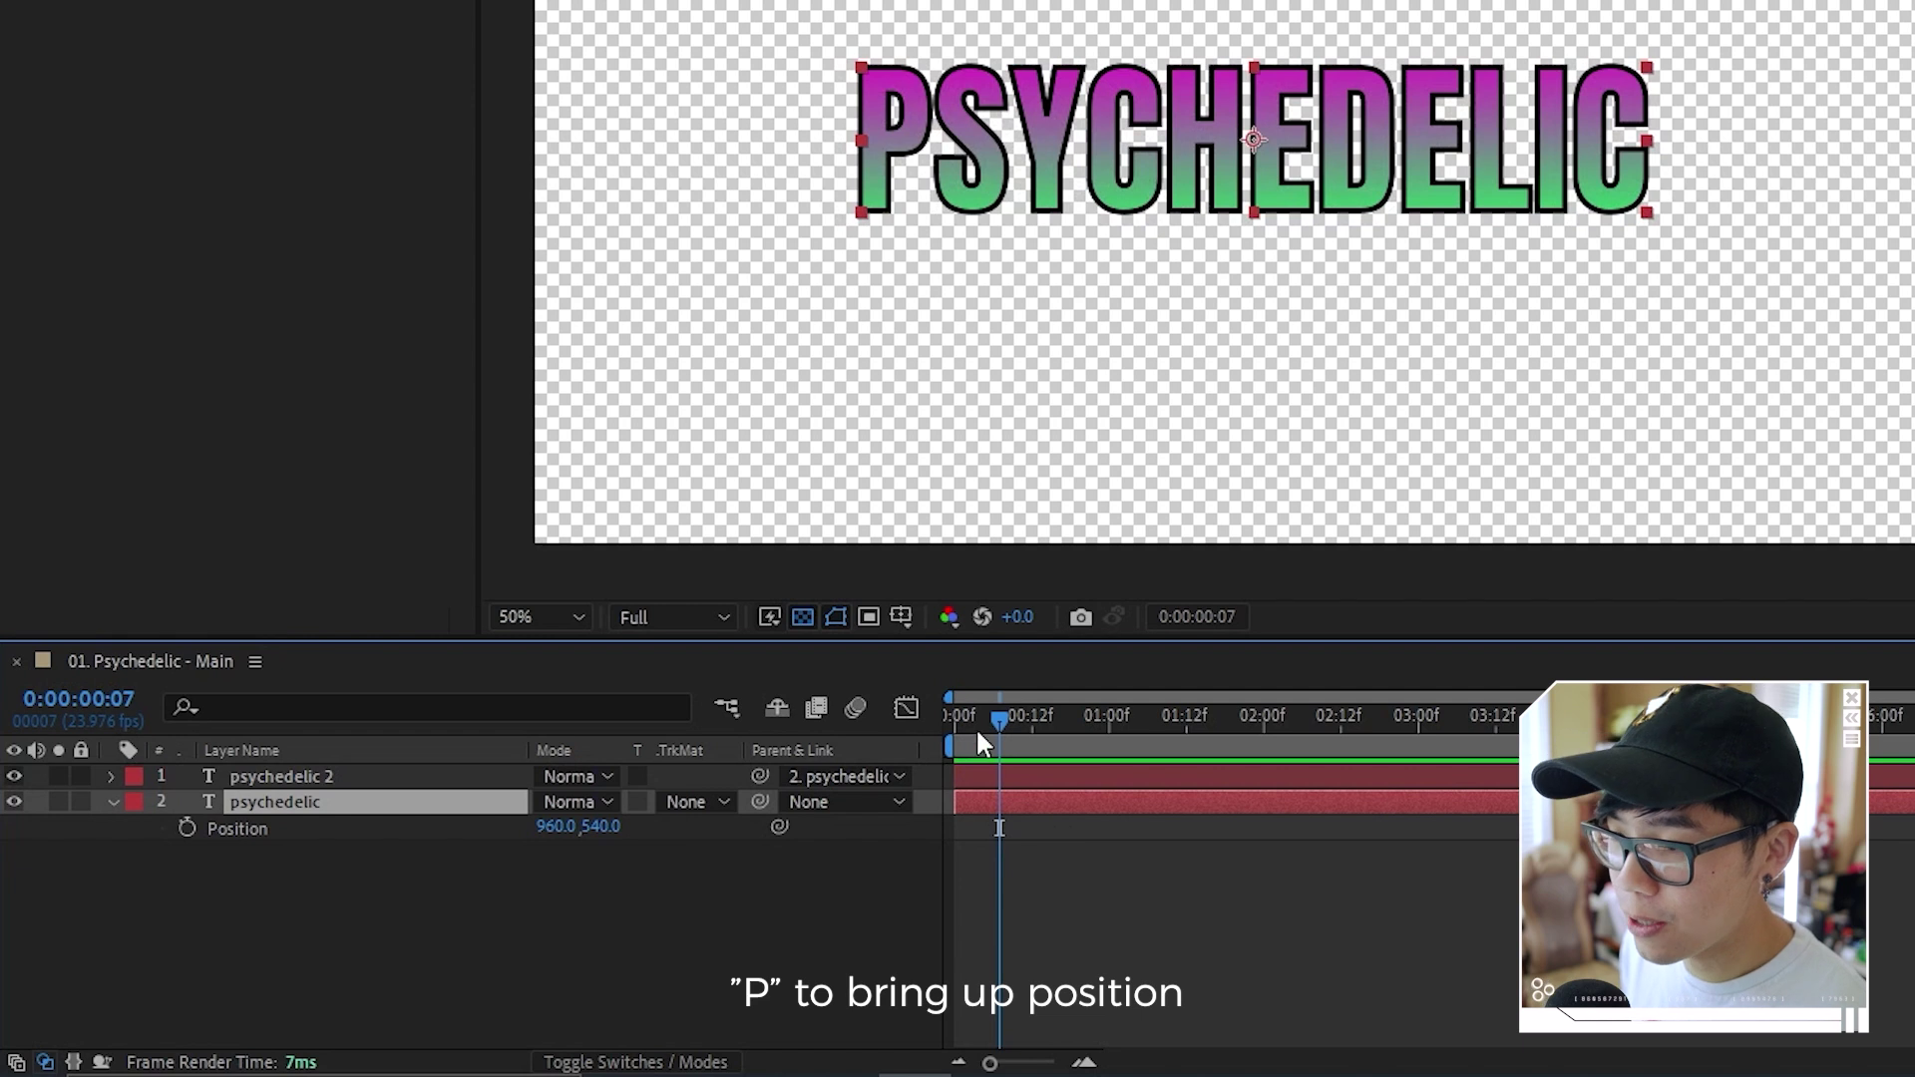
Show the composition grid and raise the psychedelic layer to position 960, 485 at 0:00:00:00
left_click_drag(593, 843, 550, 825)
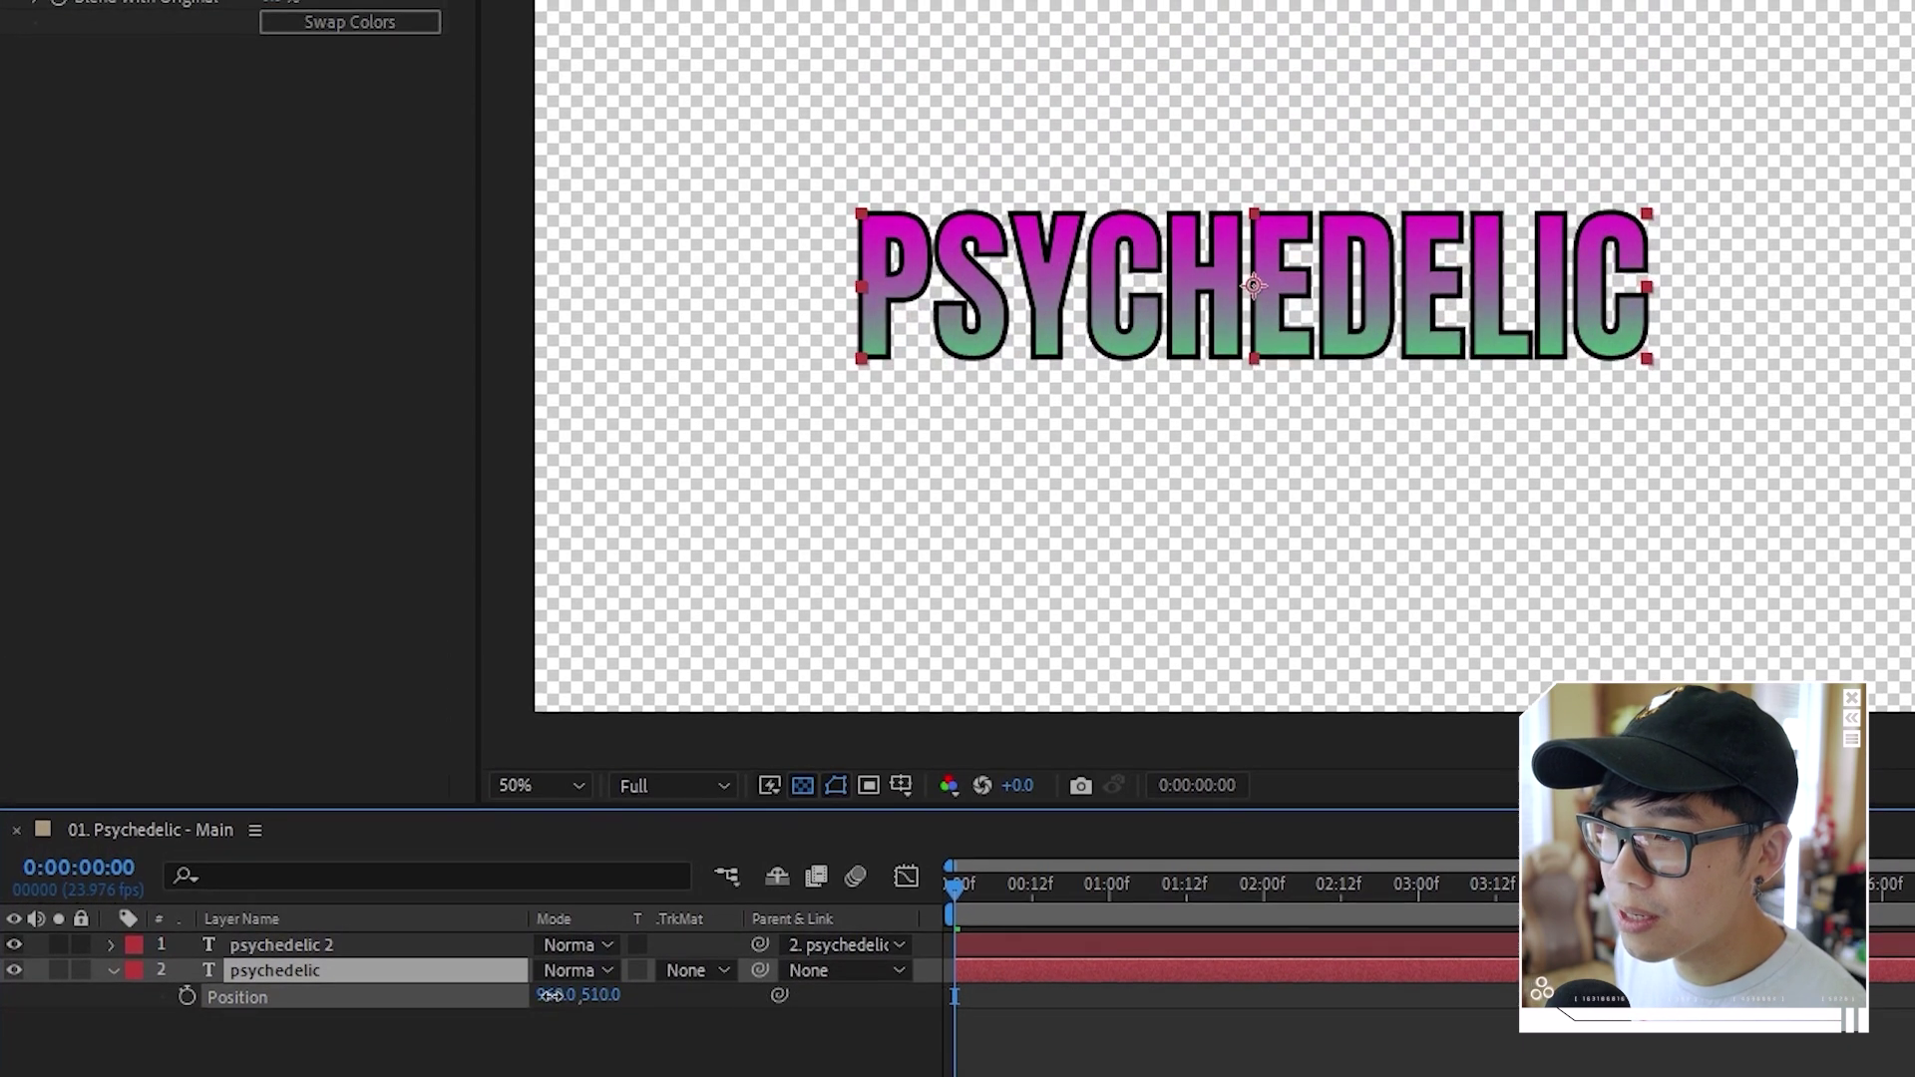
left_click_drag(550, 994, 435, 941)
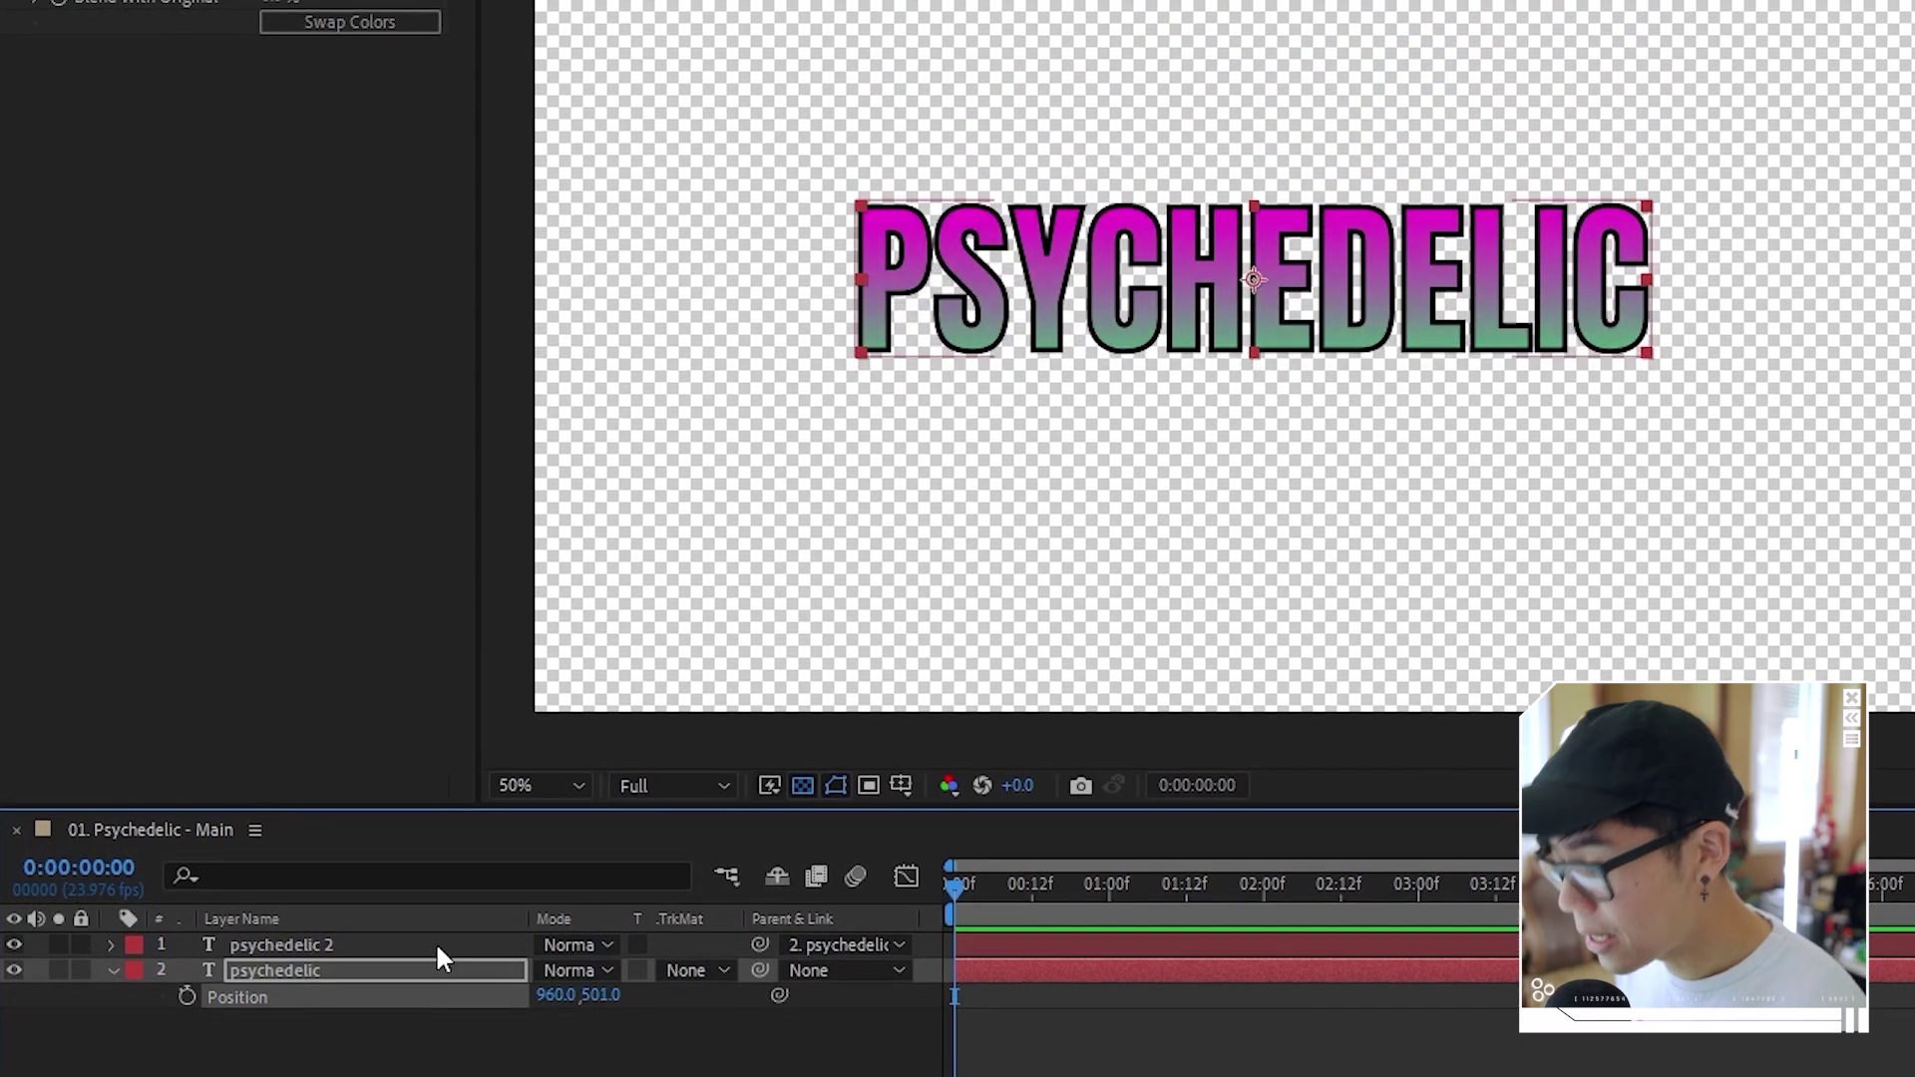
key("alt+apostrophe")
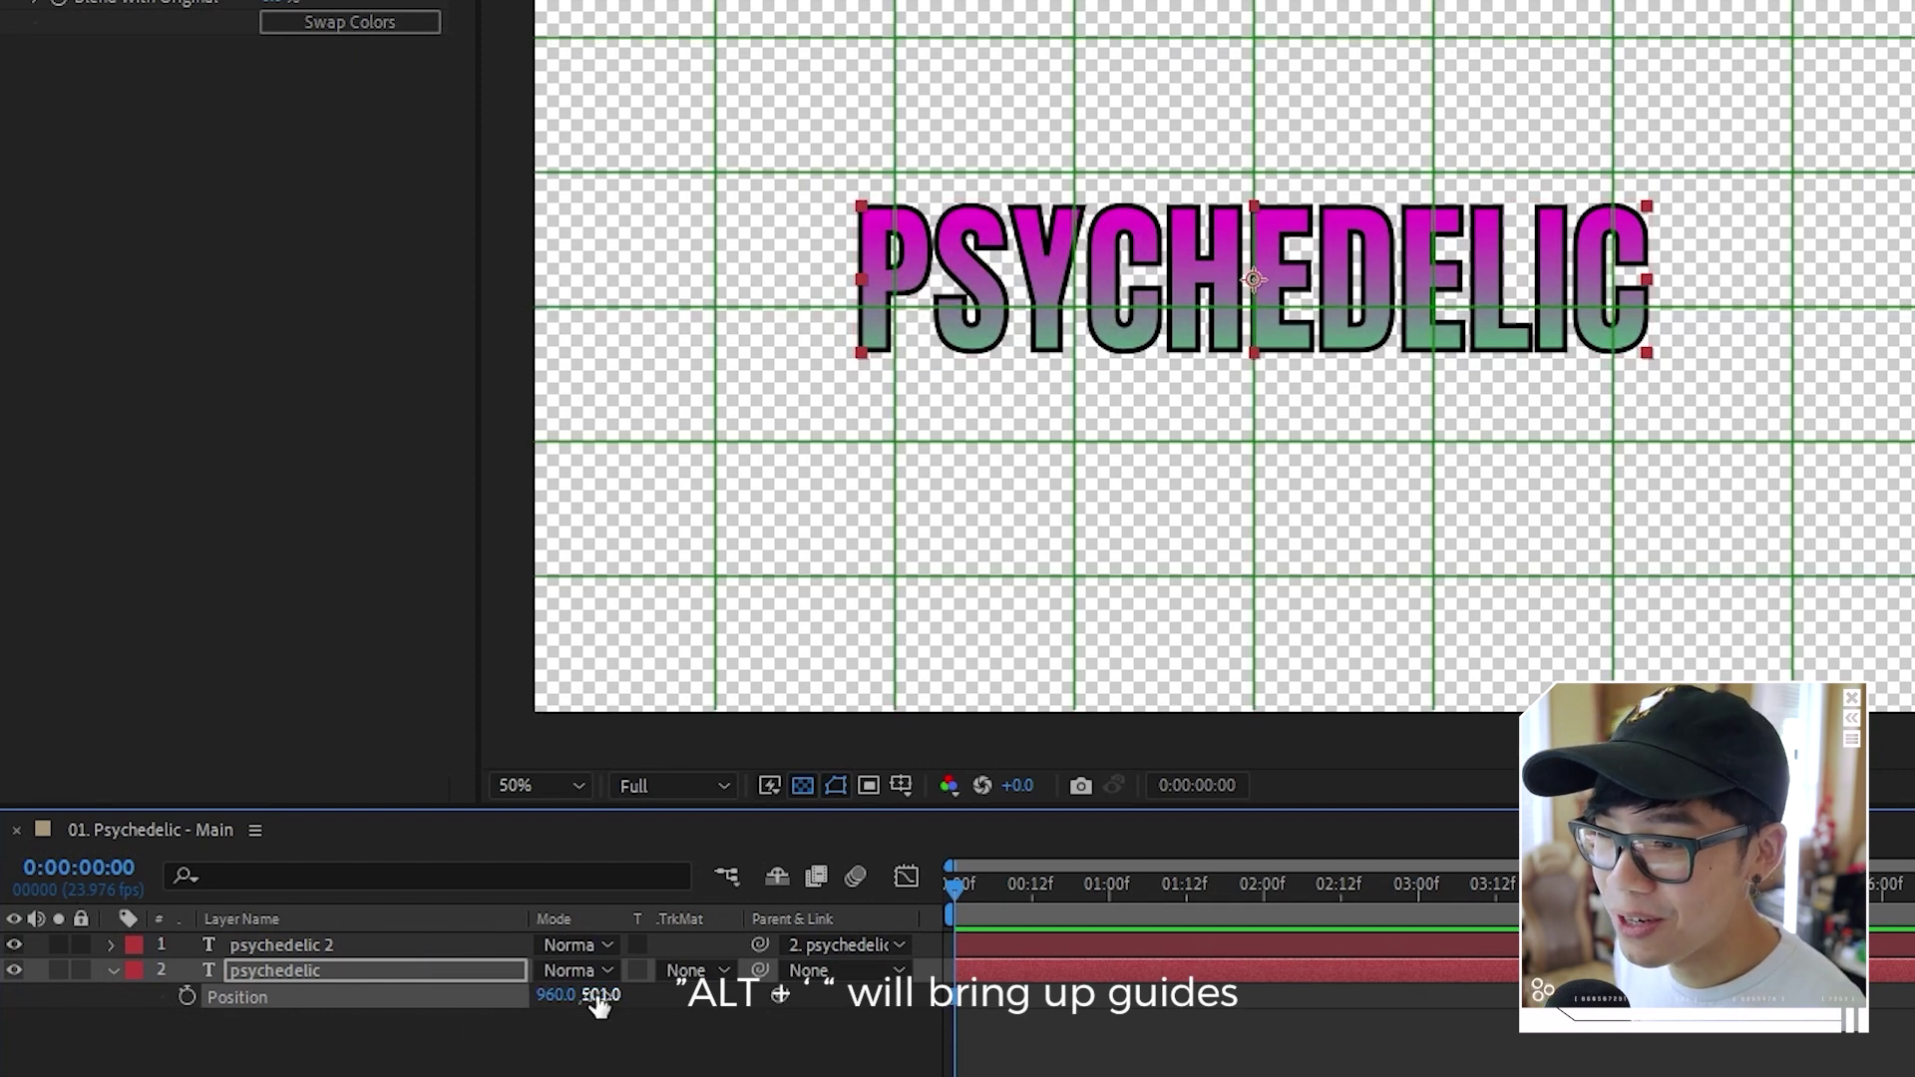
left_click_drag(598, 1004, 587, 993)
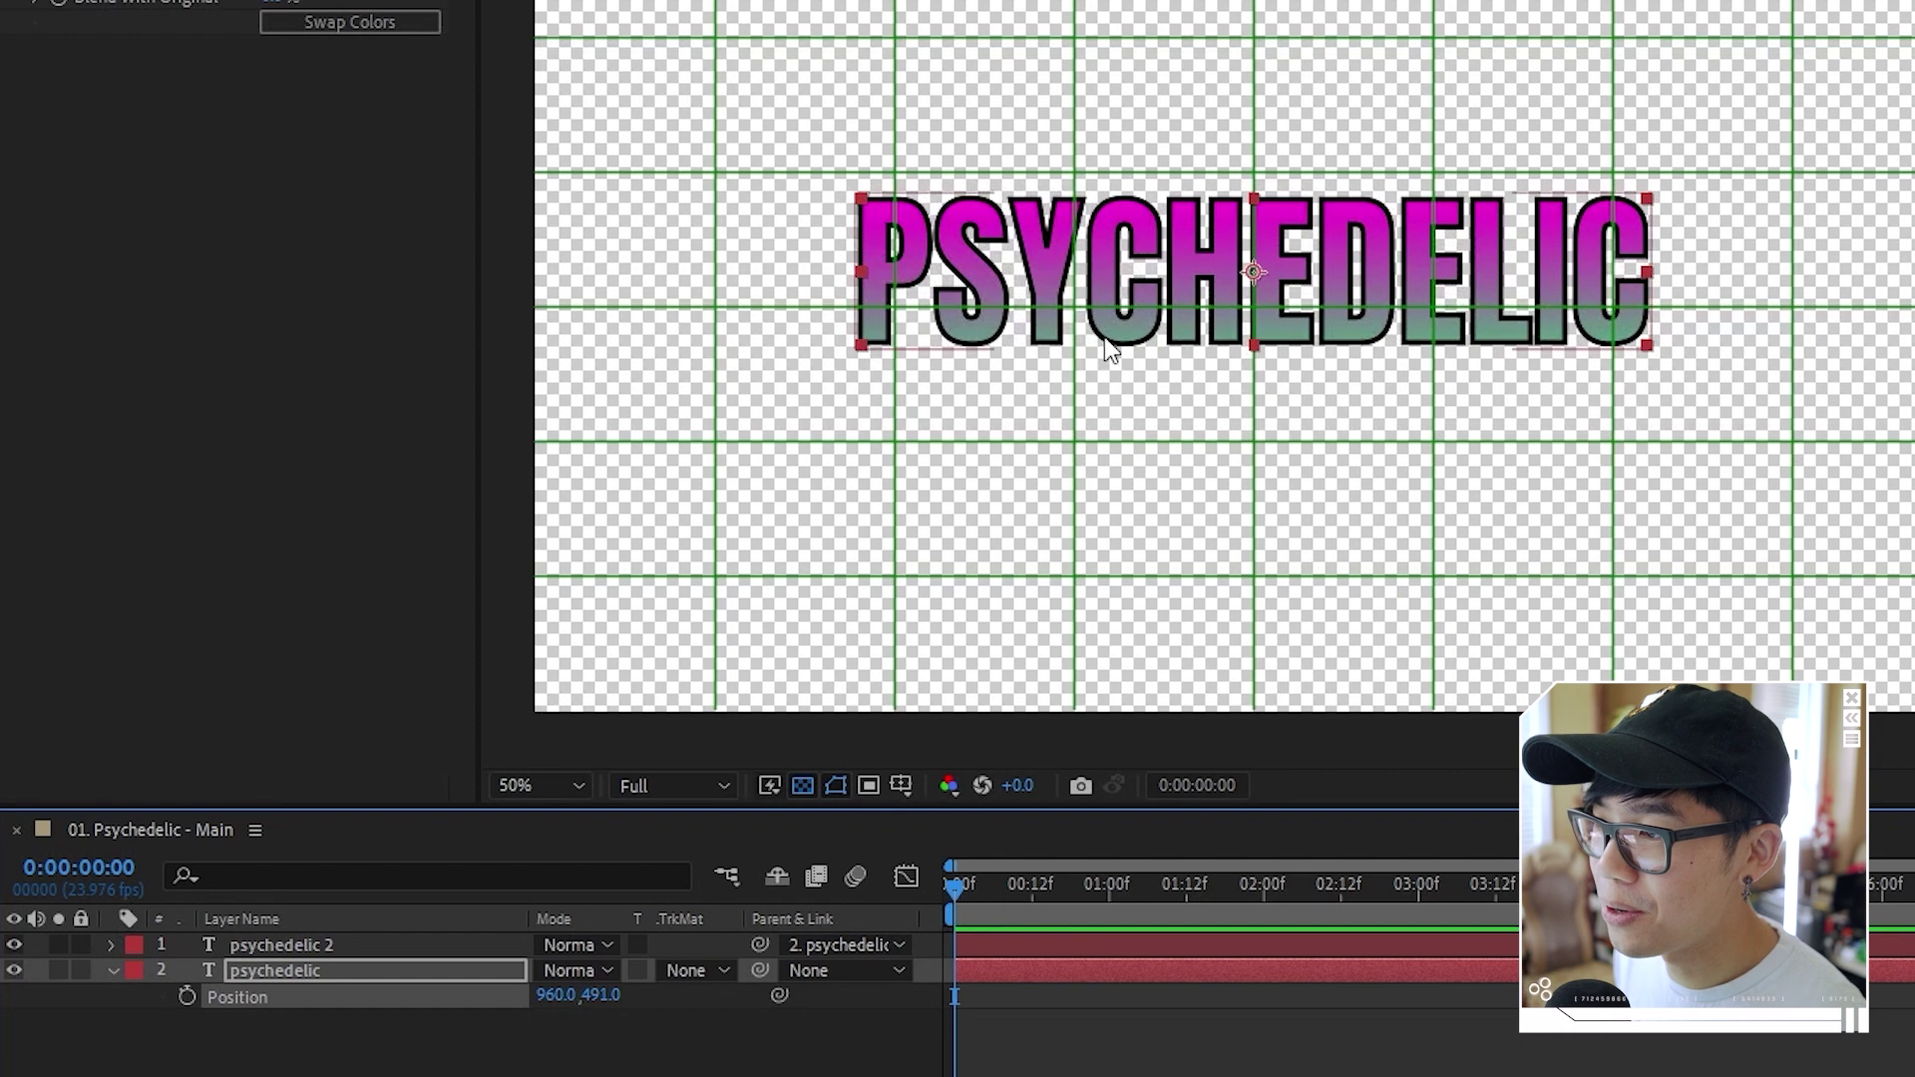
left_click_drag(596, 996, 594, 993)
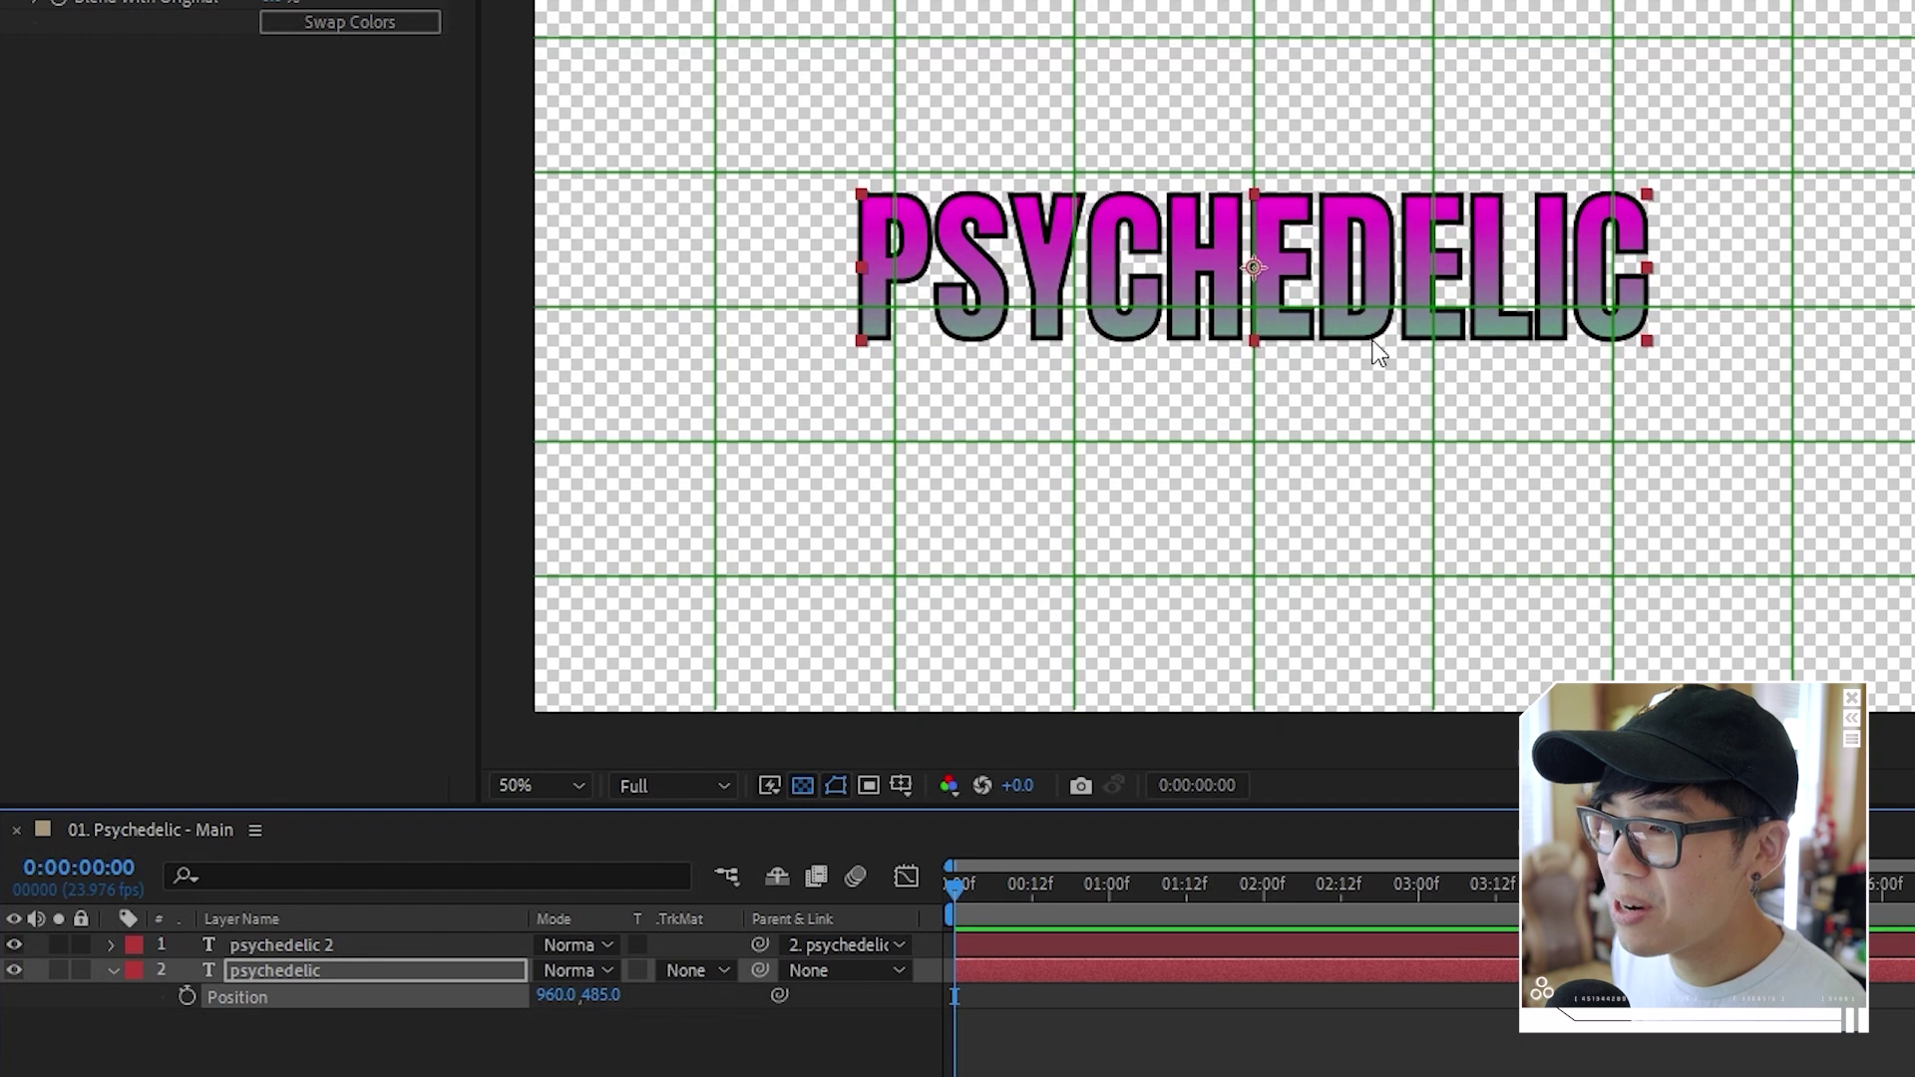
Keyframe the psychedelic layer's position at 0:00:00:00 and lower it to 960, 587 at 0:00:02:00
left_click(187, 993)
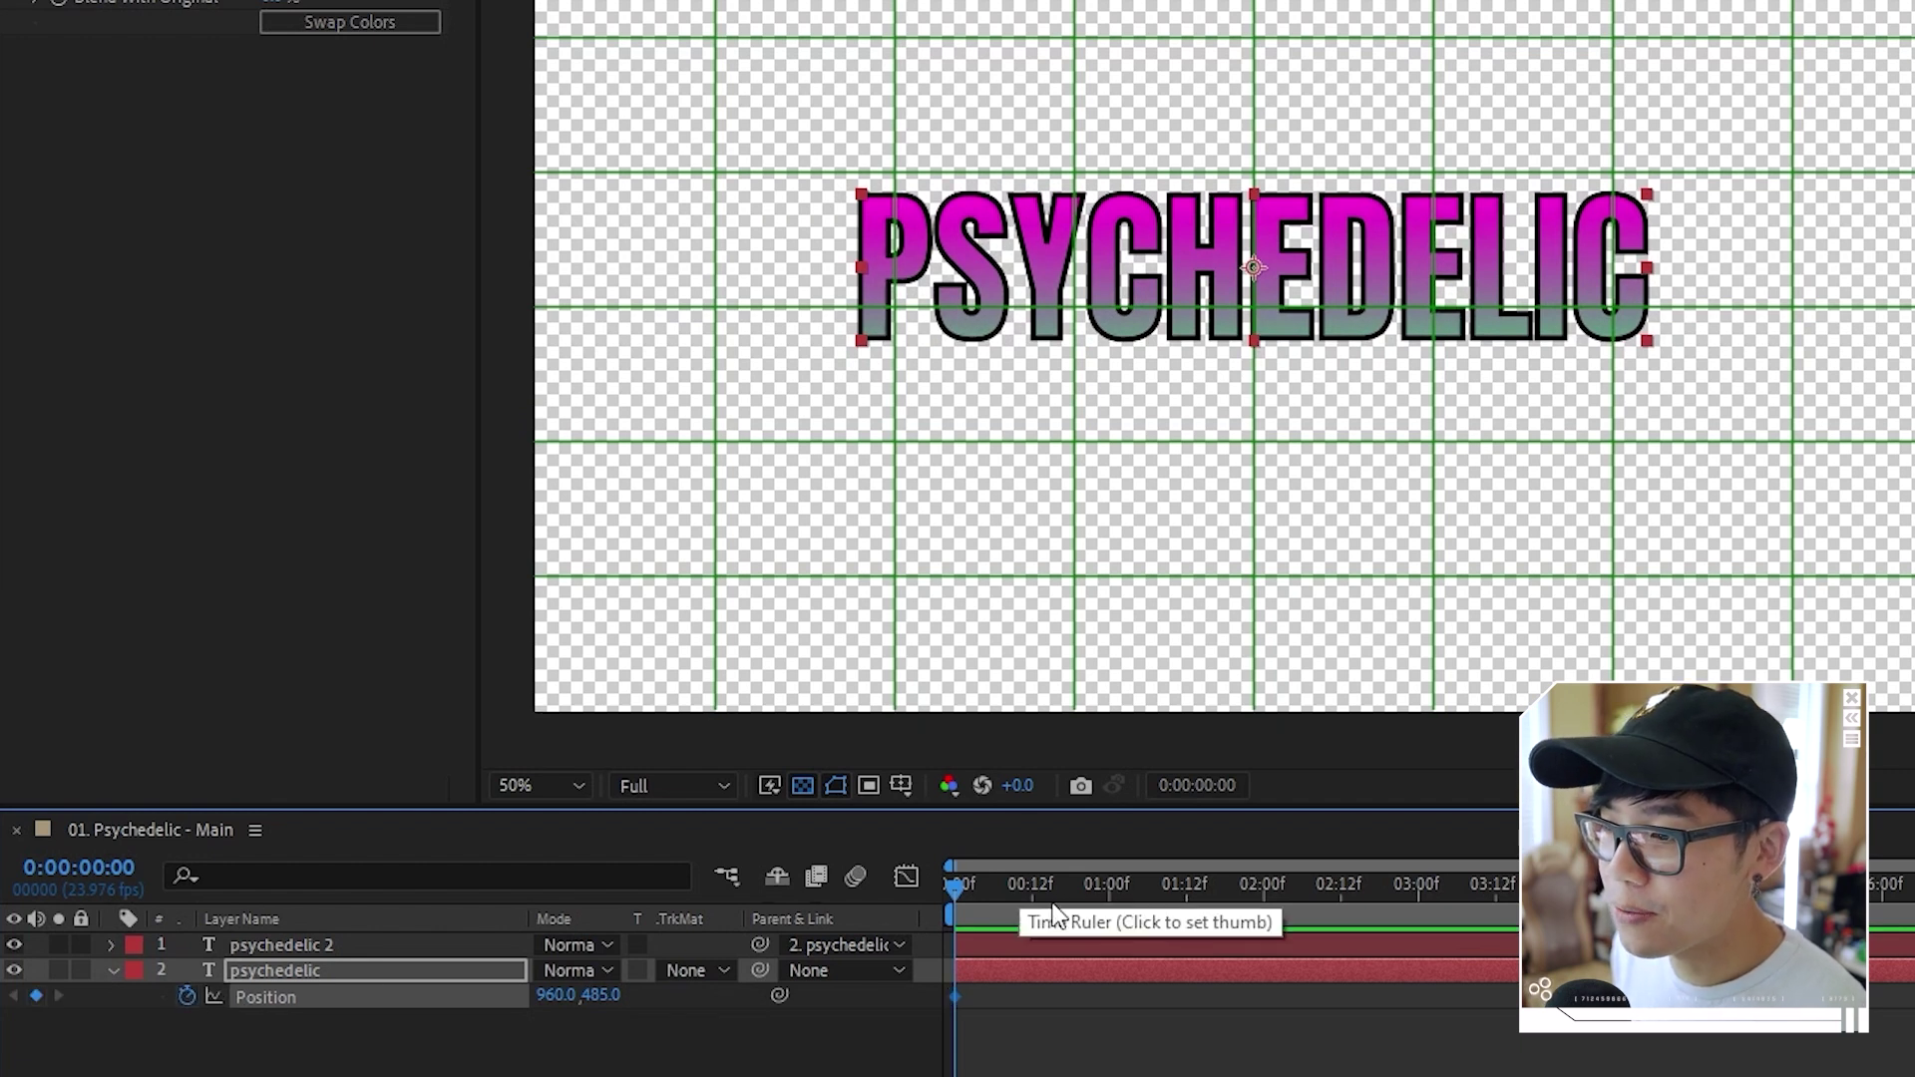
left_click(1234, 902)
left_click_drag(1289, 905, 1262, 899)
left_click_drag(605, 995, 783, 987)
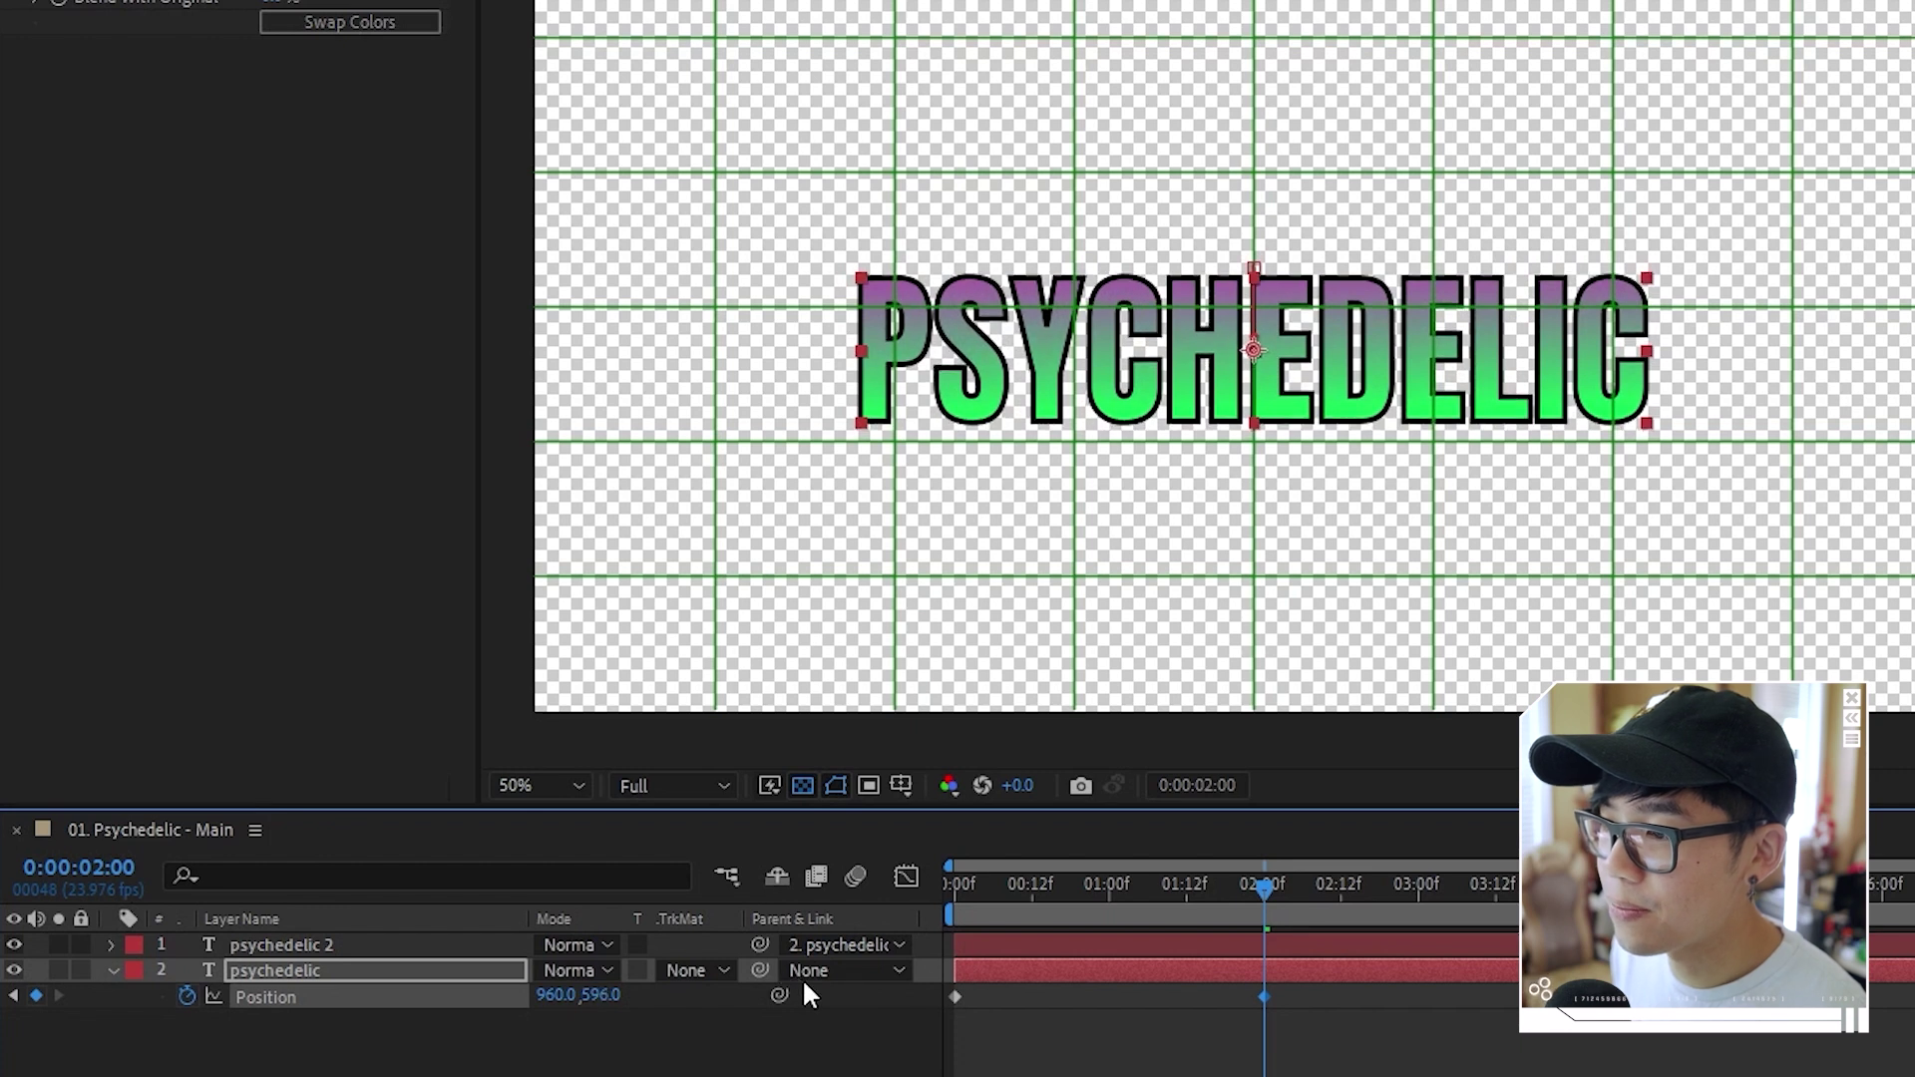
left_click(1424, 904)
left_click_drag(1478, 901, 1265, 925)
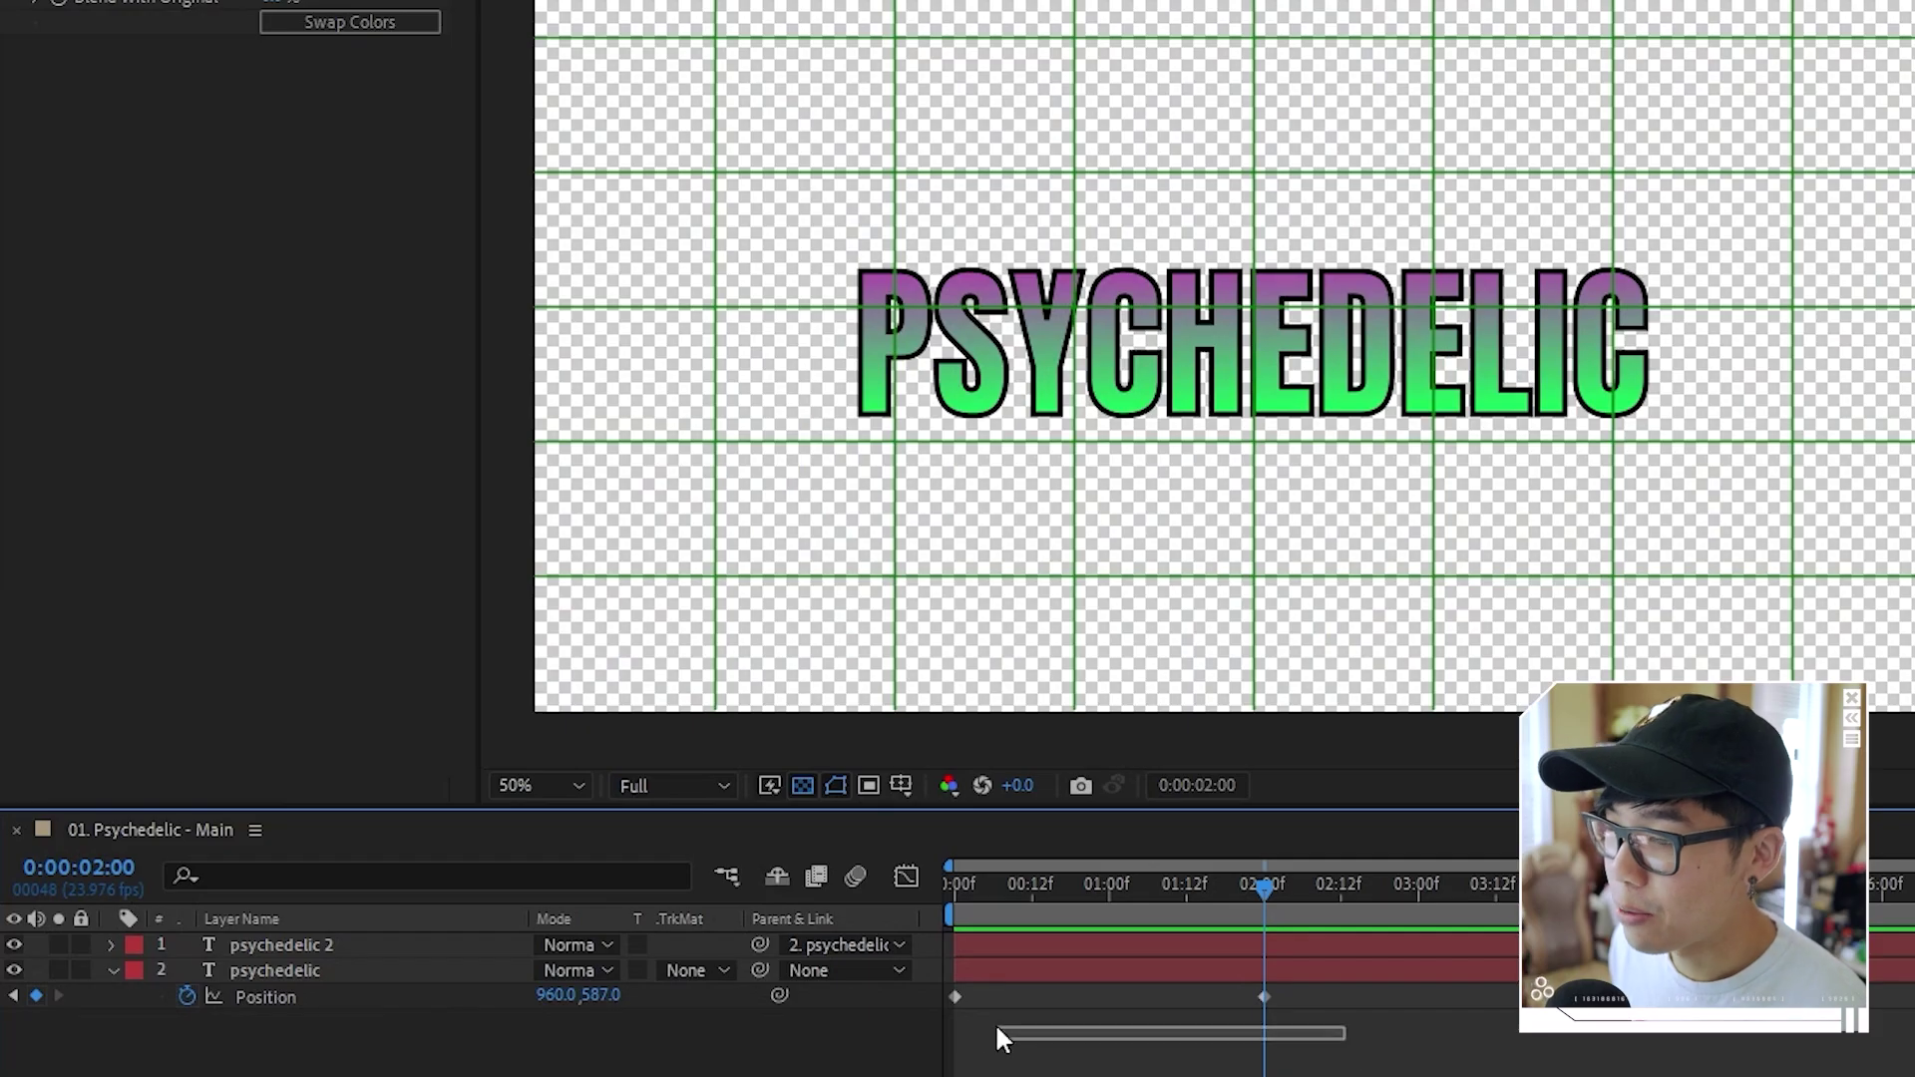
Apply Easy Ease to both position keyframes of the psychedelic layer
left_click(923, 995)
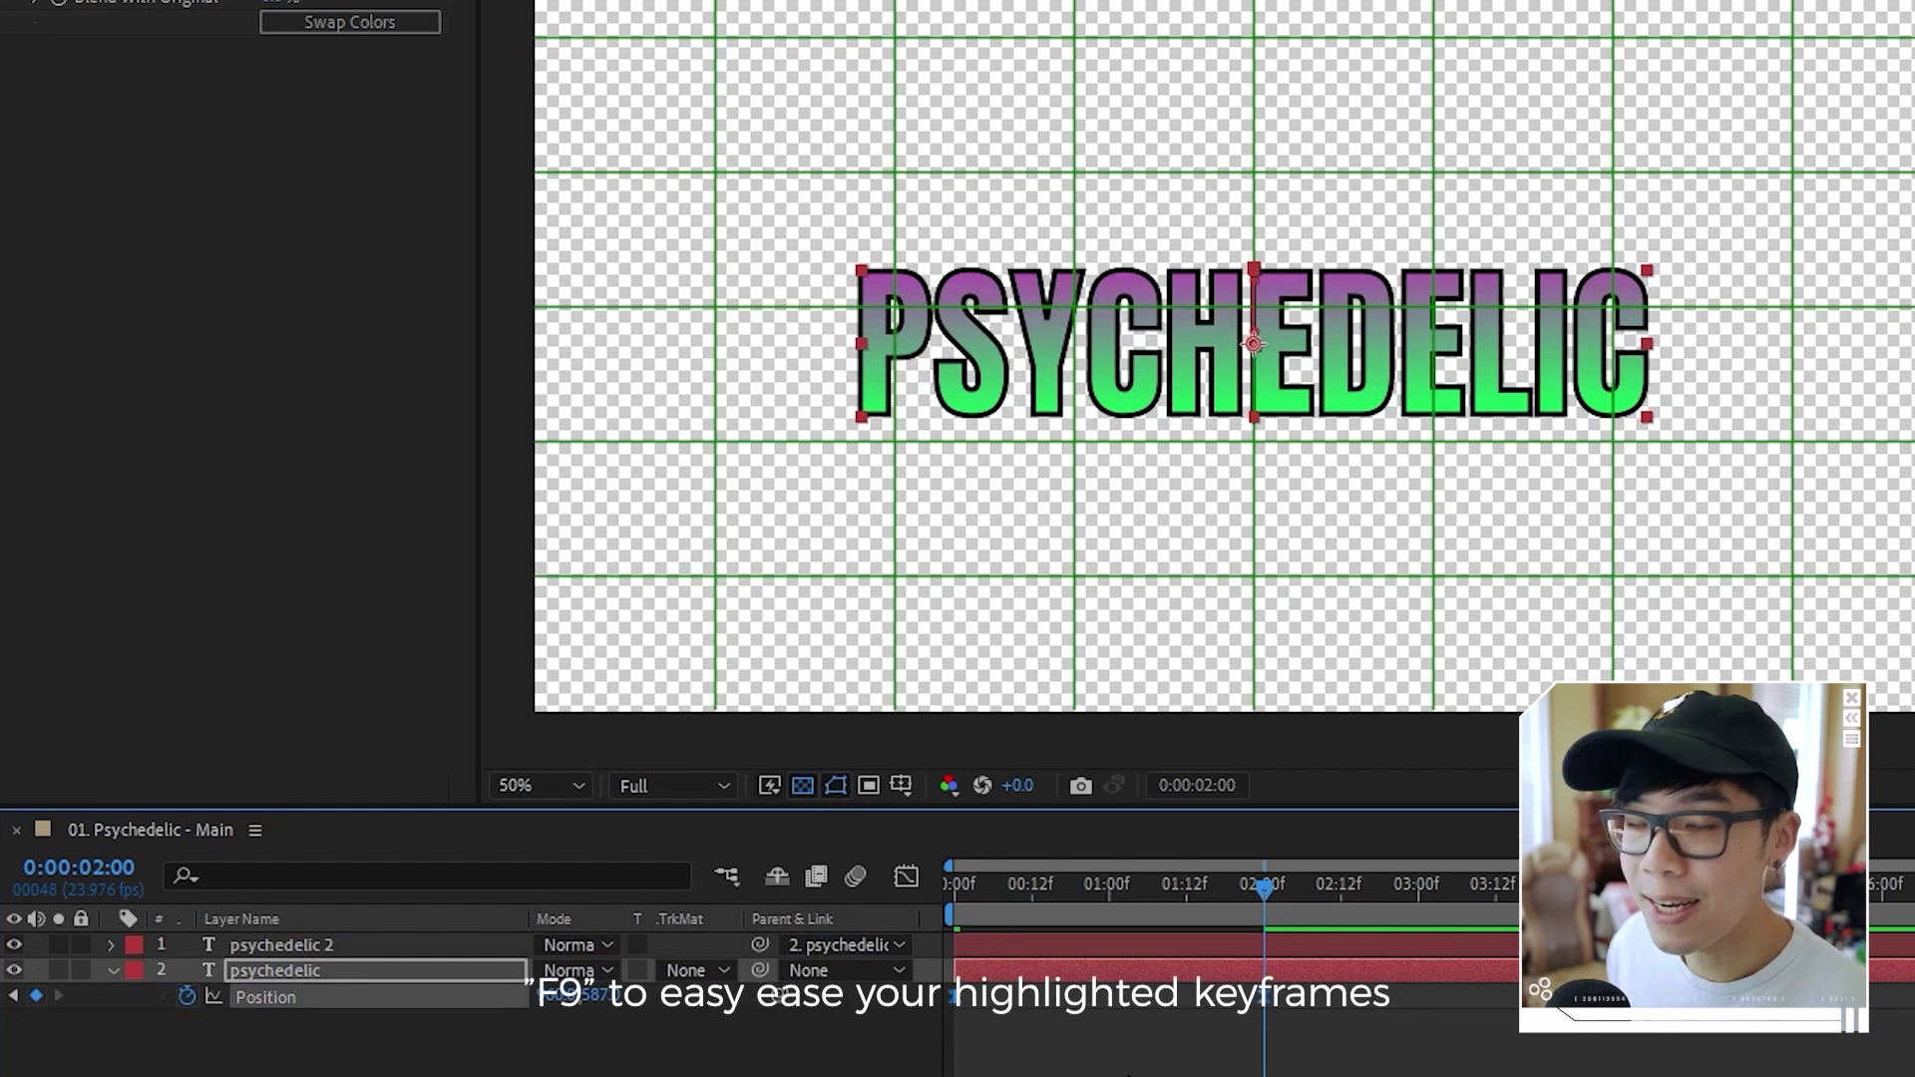
left_click(1130, 1073)
left_click_drag(957, 982, 1226, 998)
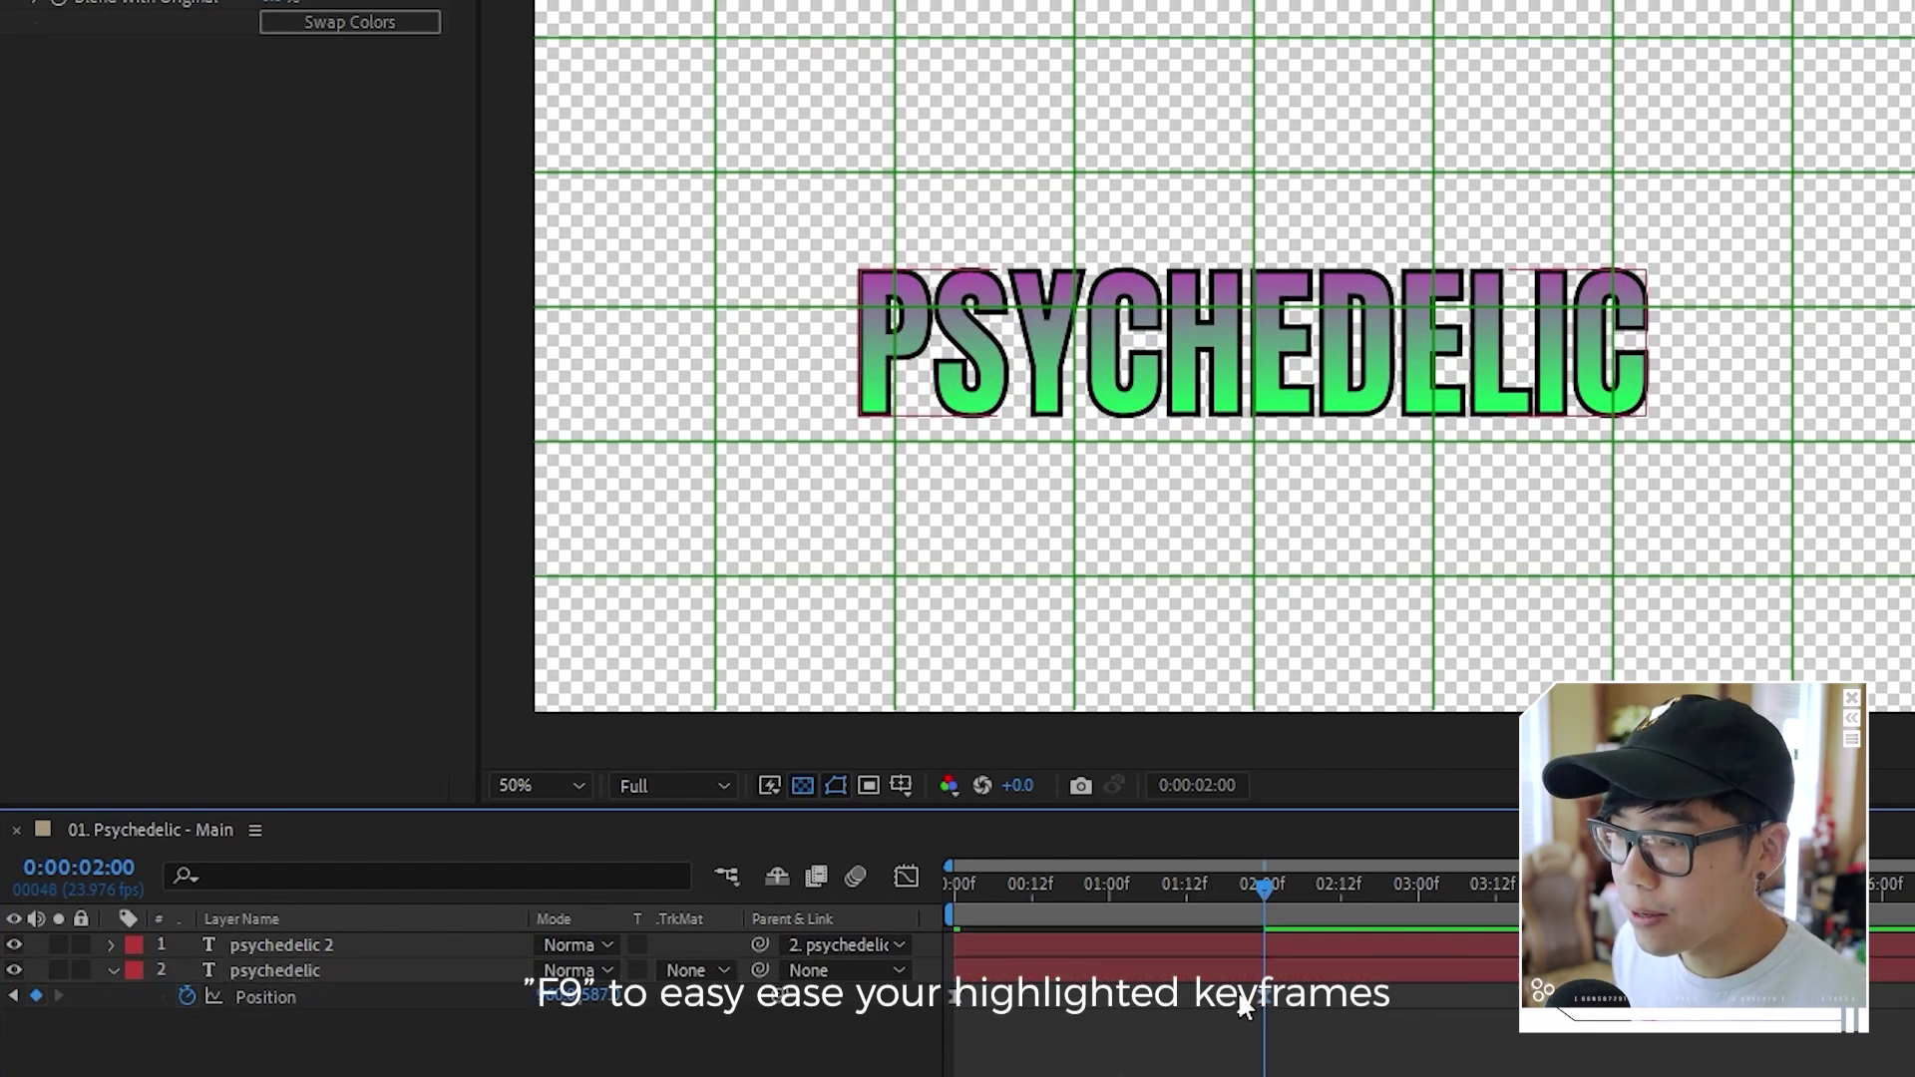
key("F9")
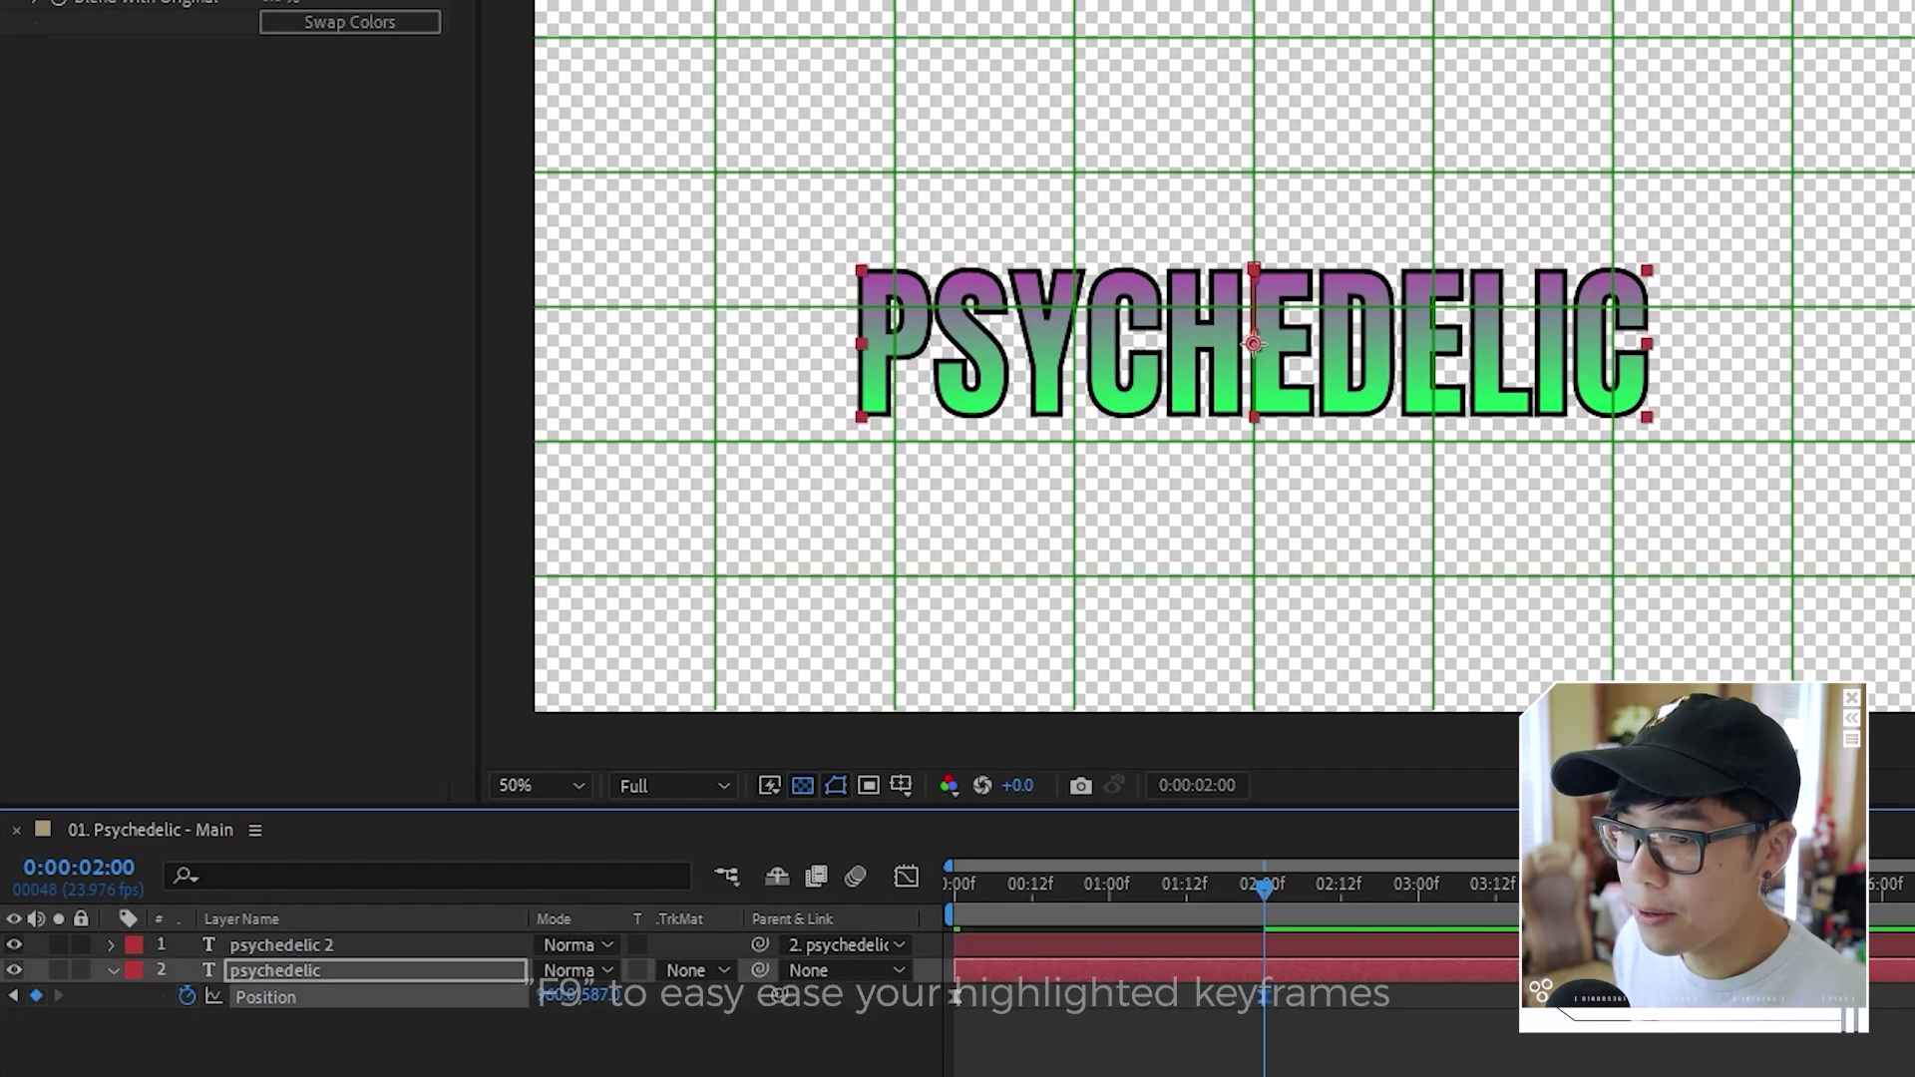
Lengthen both ease handles inward in the position's speed graph for a sharper central peak and preview the motion
left_click(906, 877)
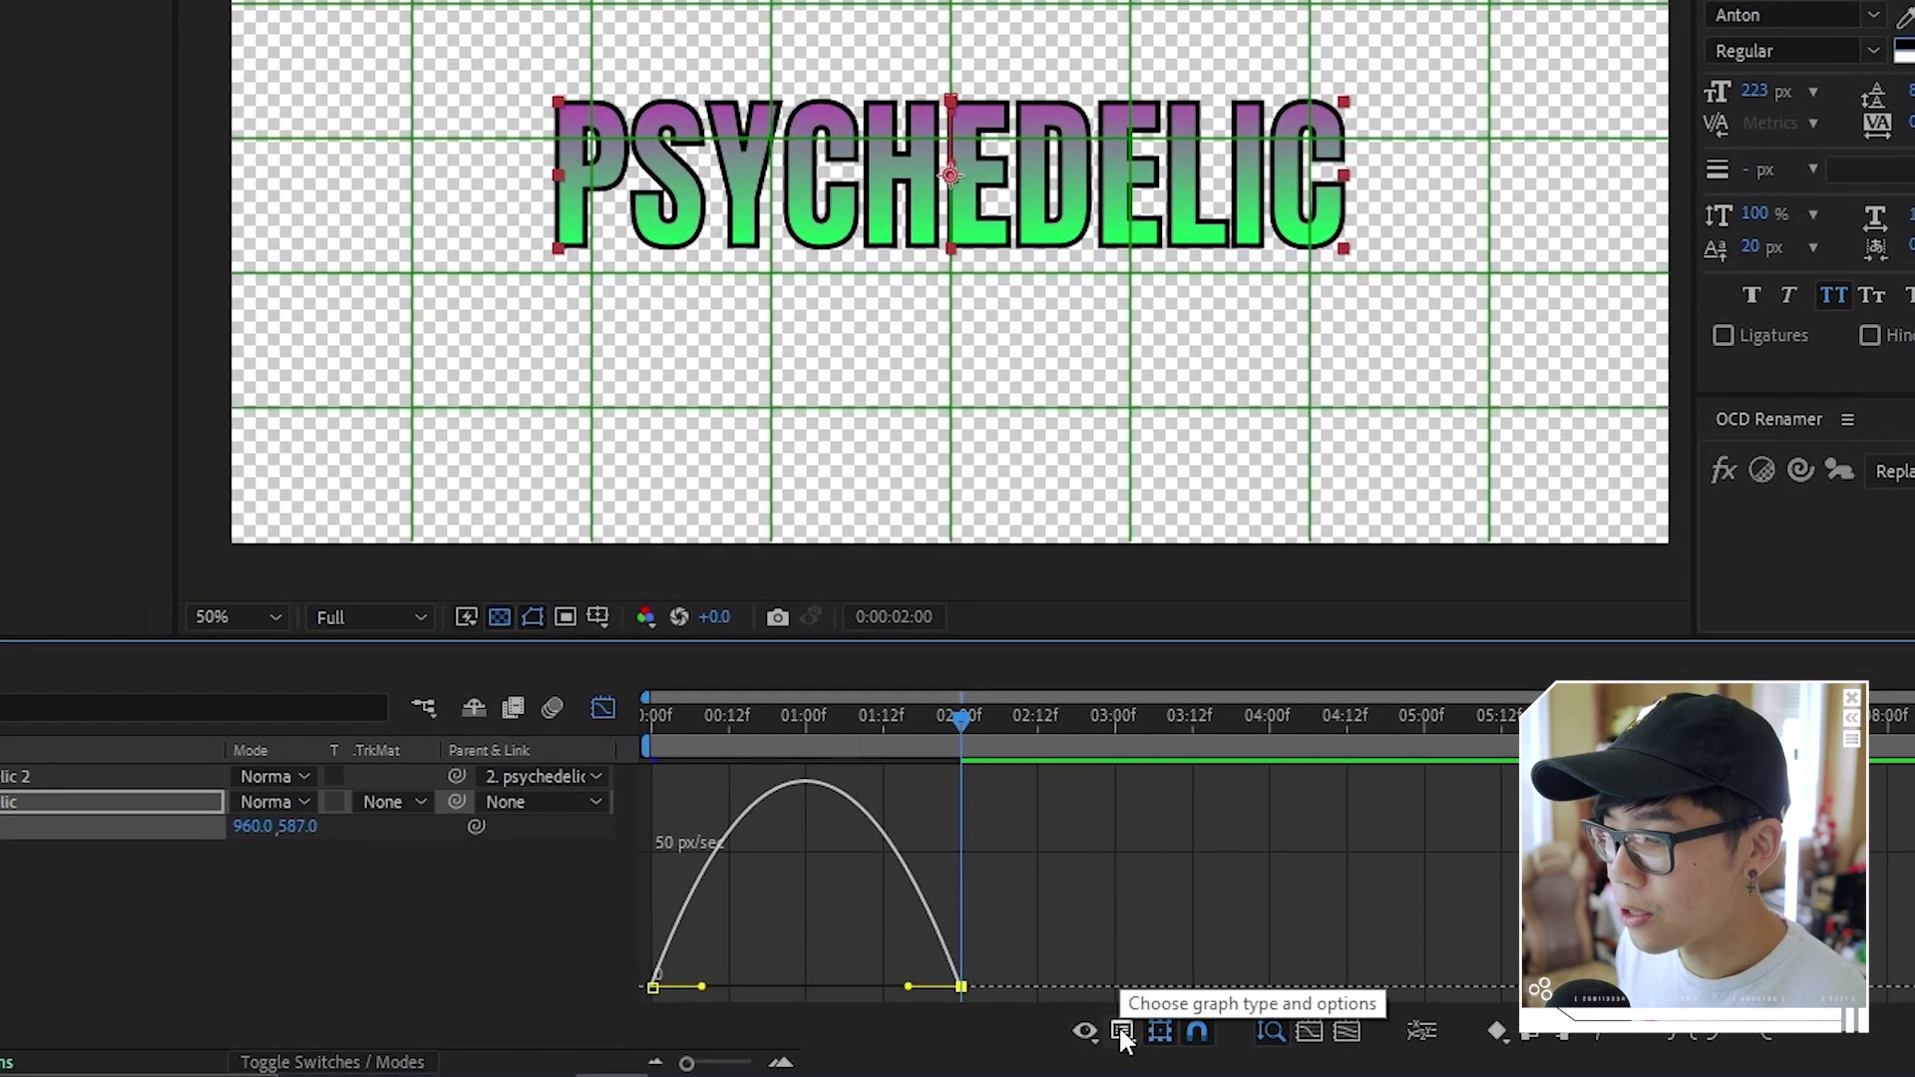
left_click(1122, 1027)
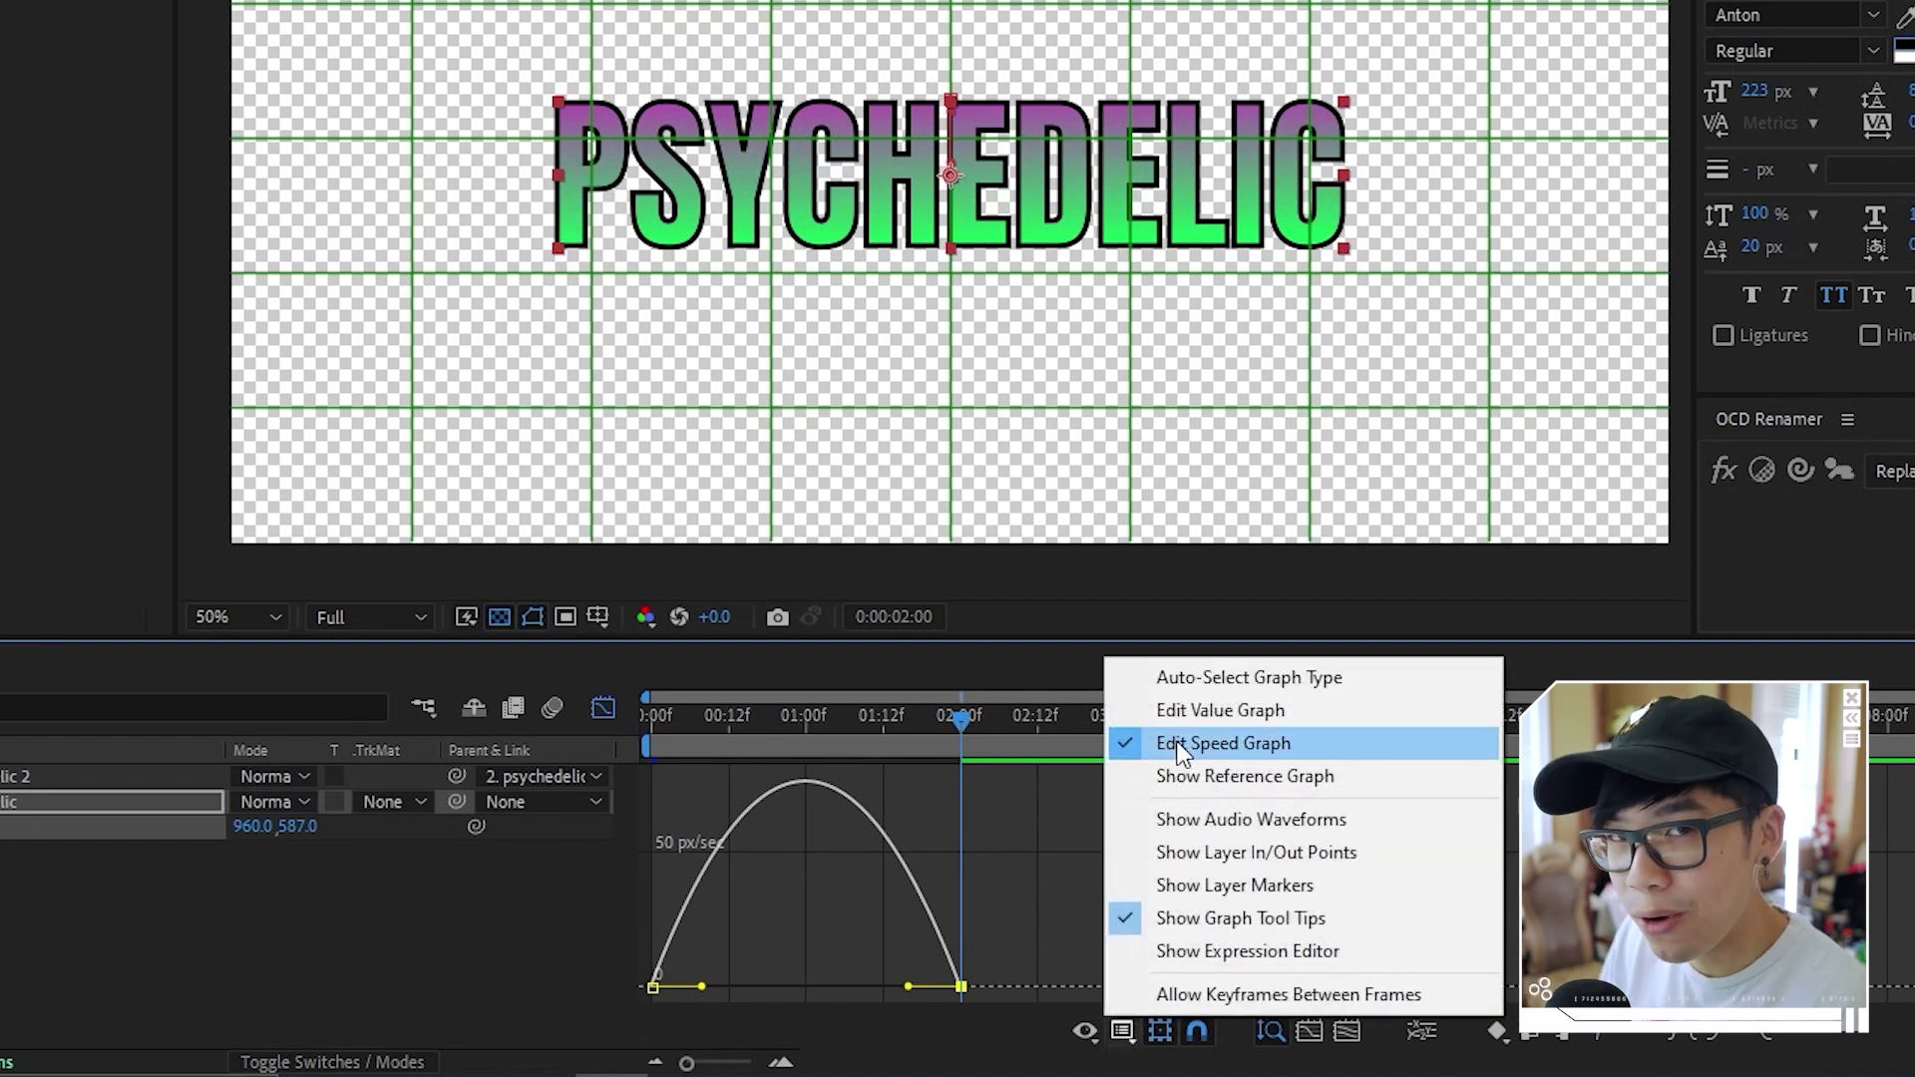
left_click(935, 987)
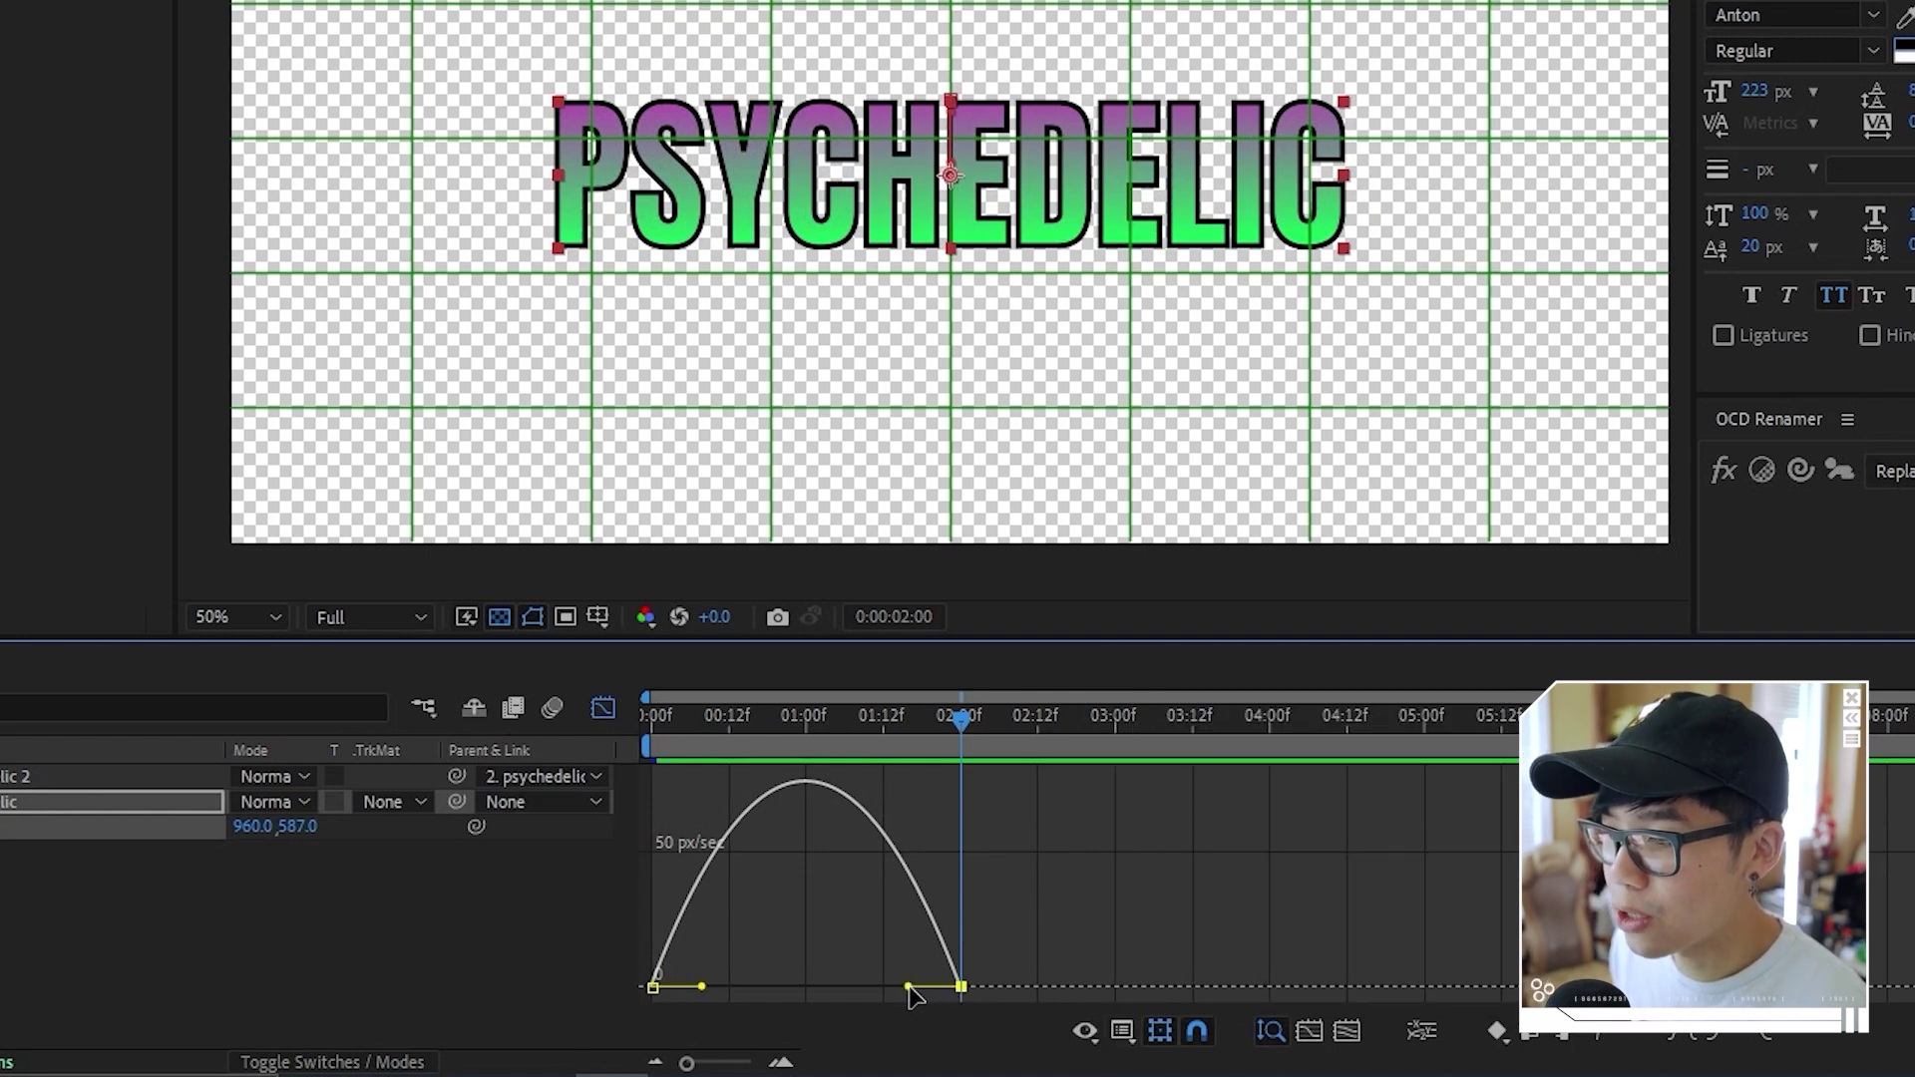
left_click_drag(907, 987, 865, 986)
left_click_drag(704, 987, 741, 988)
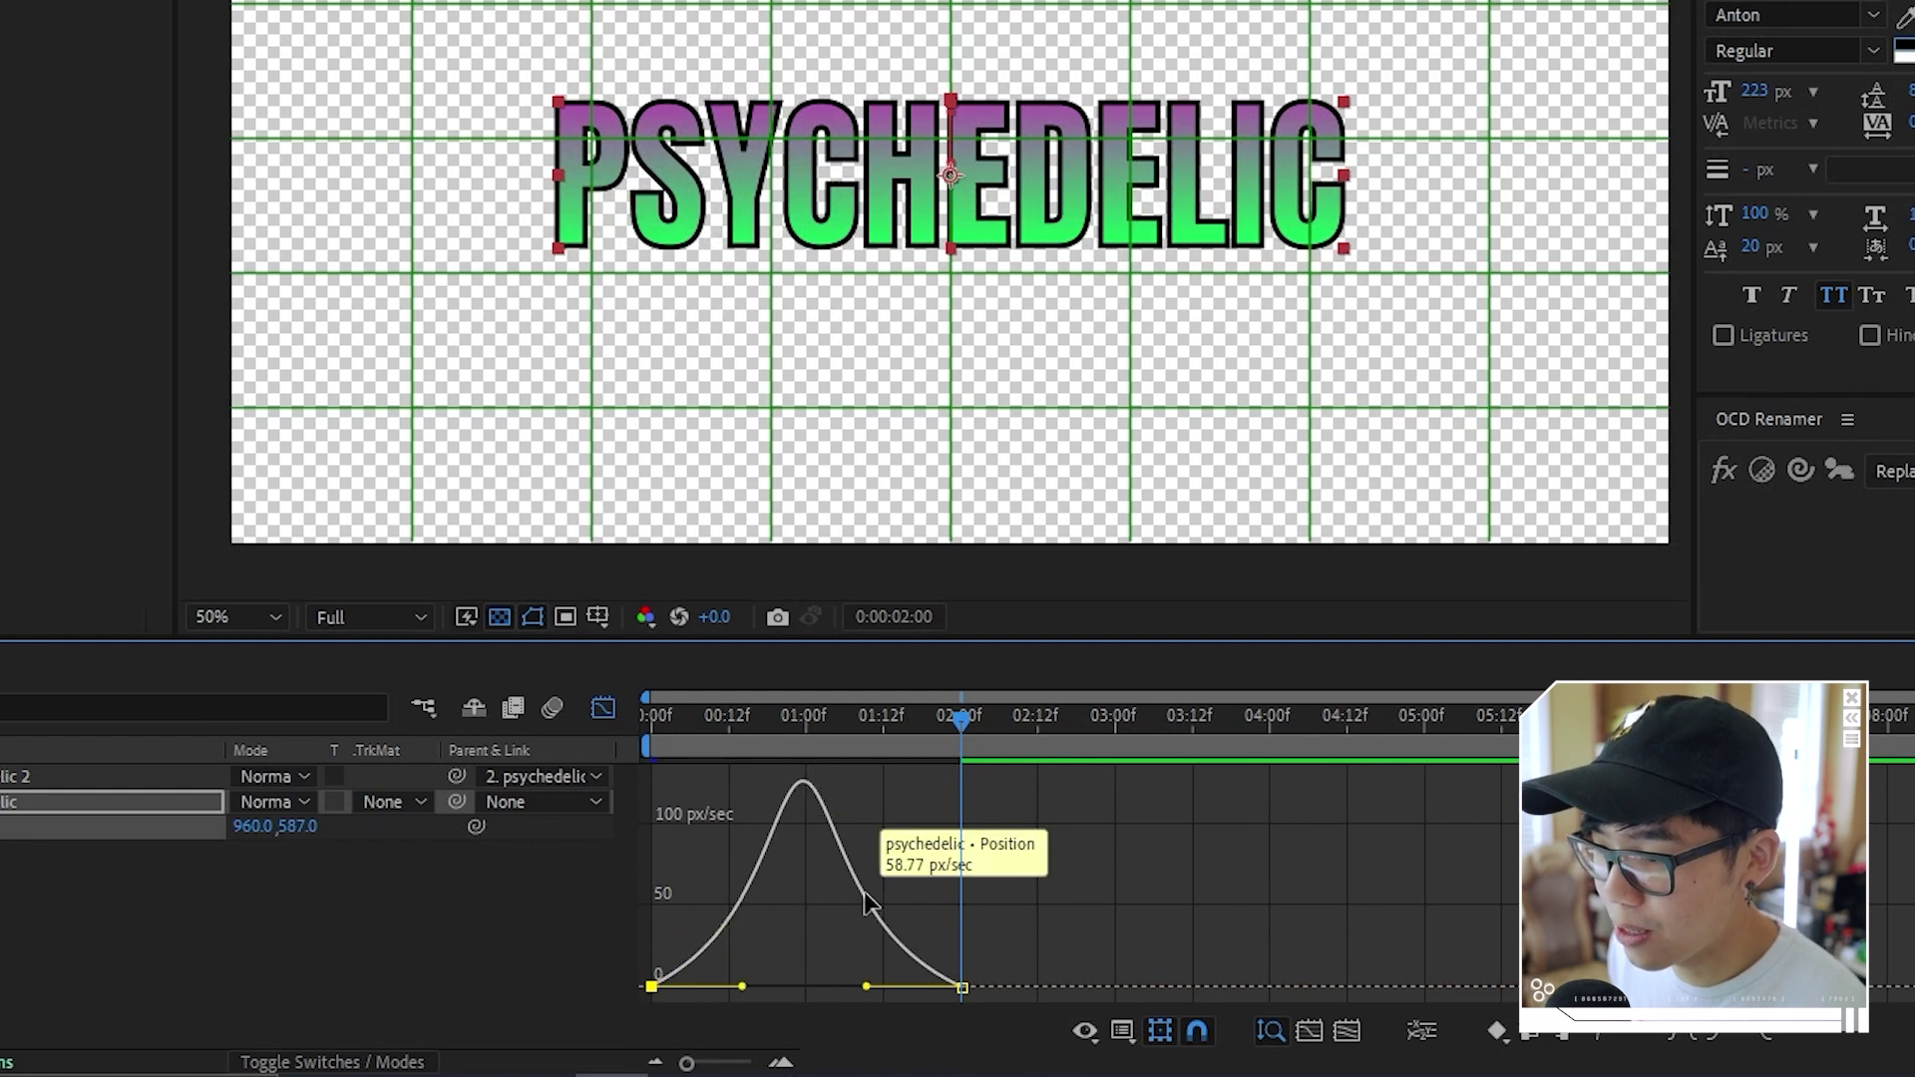
key("space")
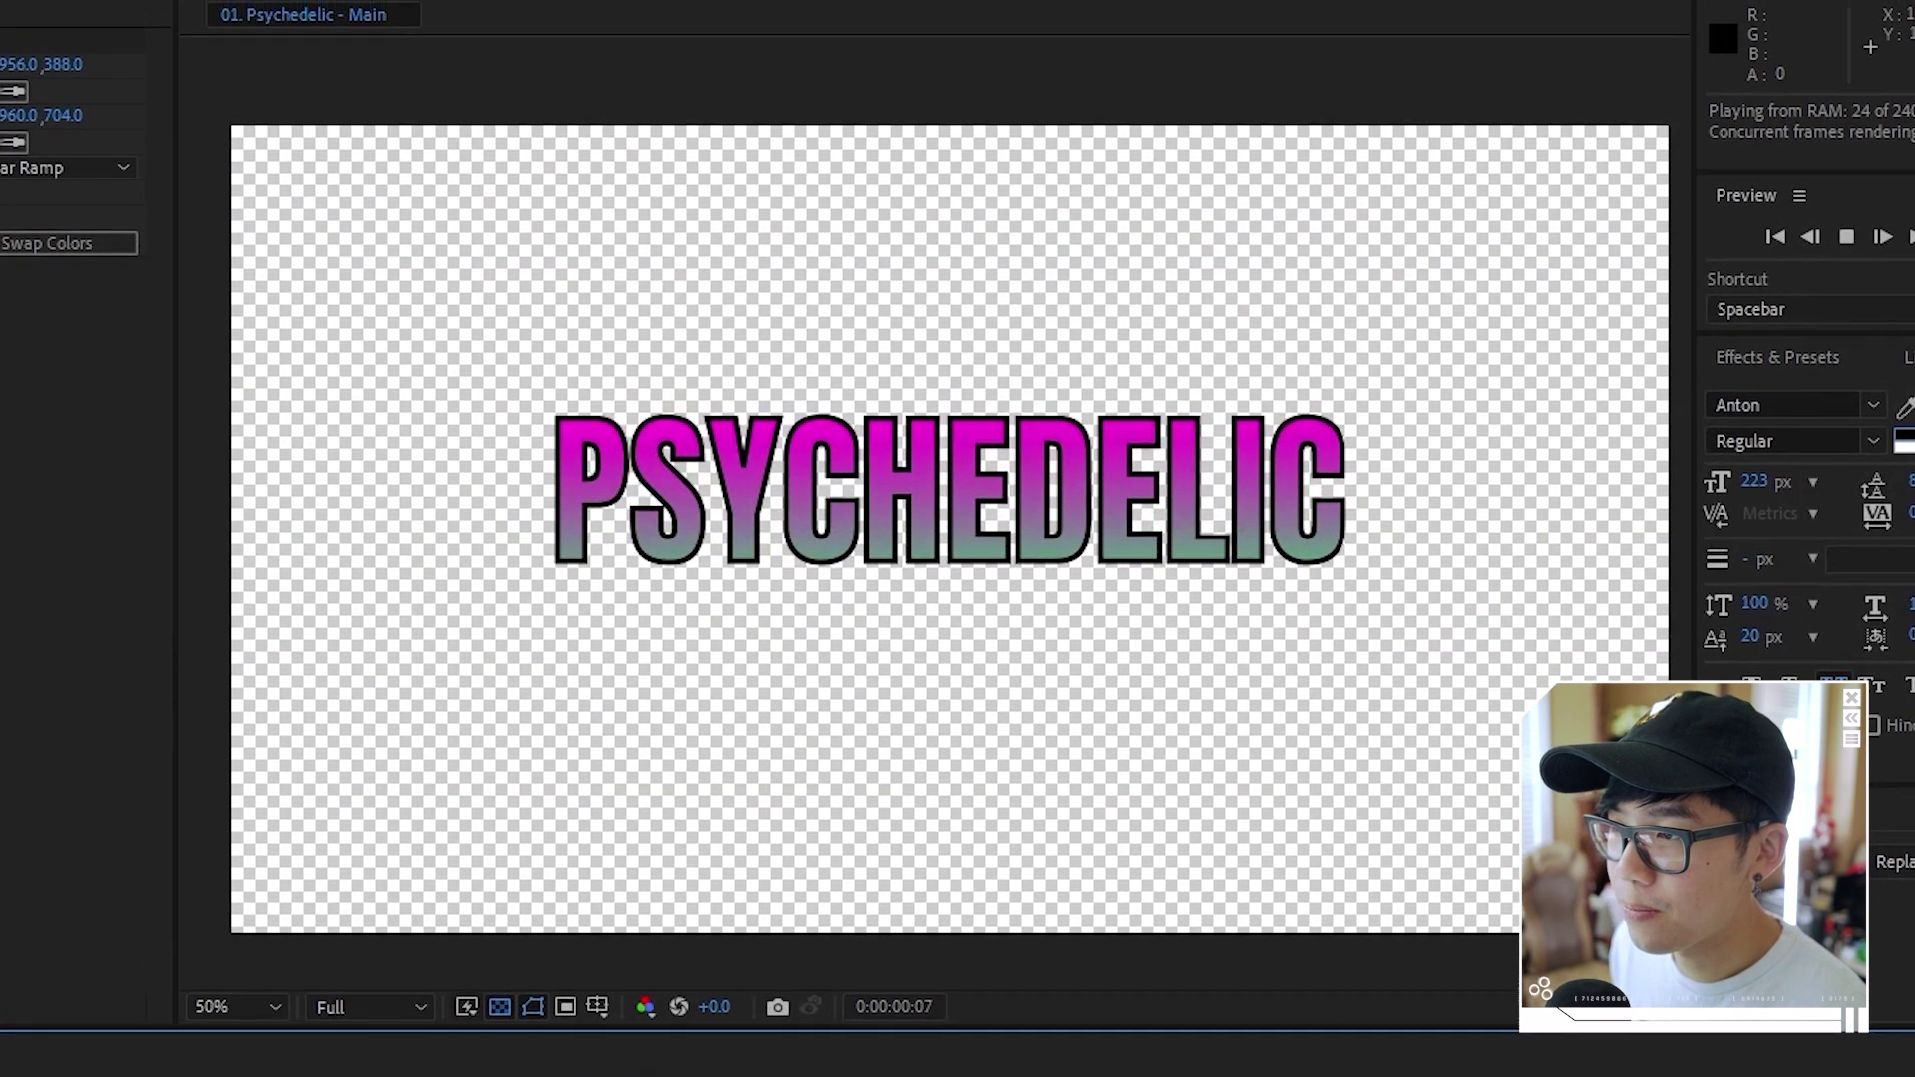
key("space")
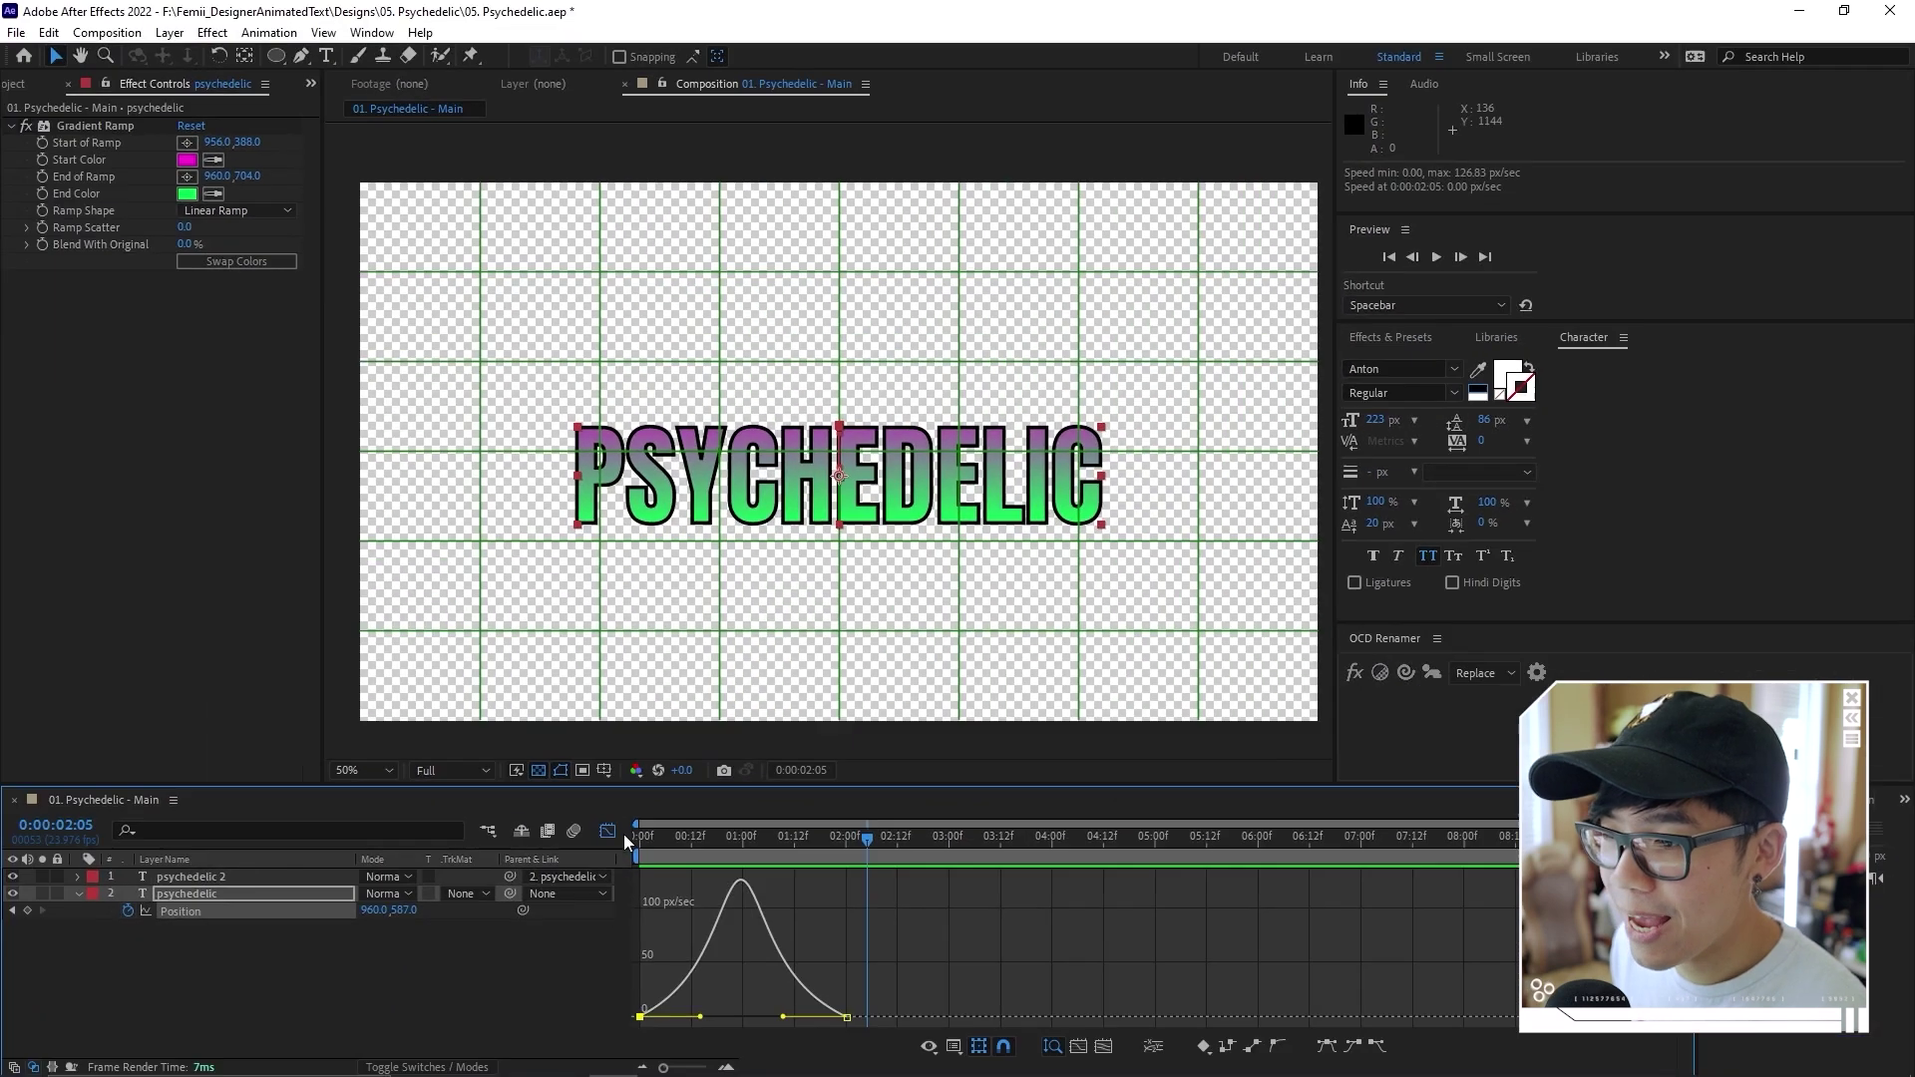
Return to the layer timeline and paste a copy of the first position keyframe at 0:00:04:00
left_click(608, 832)
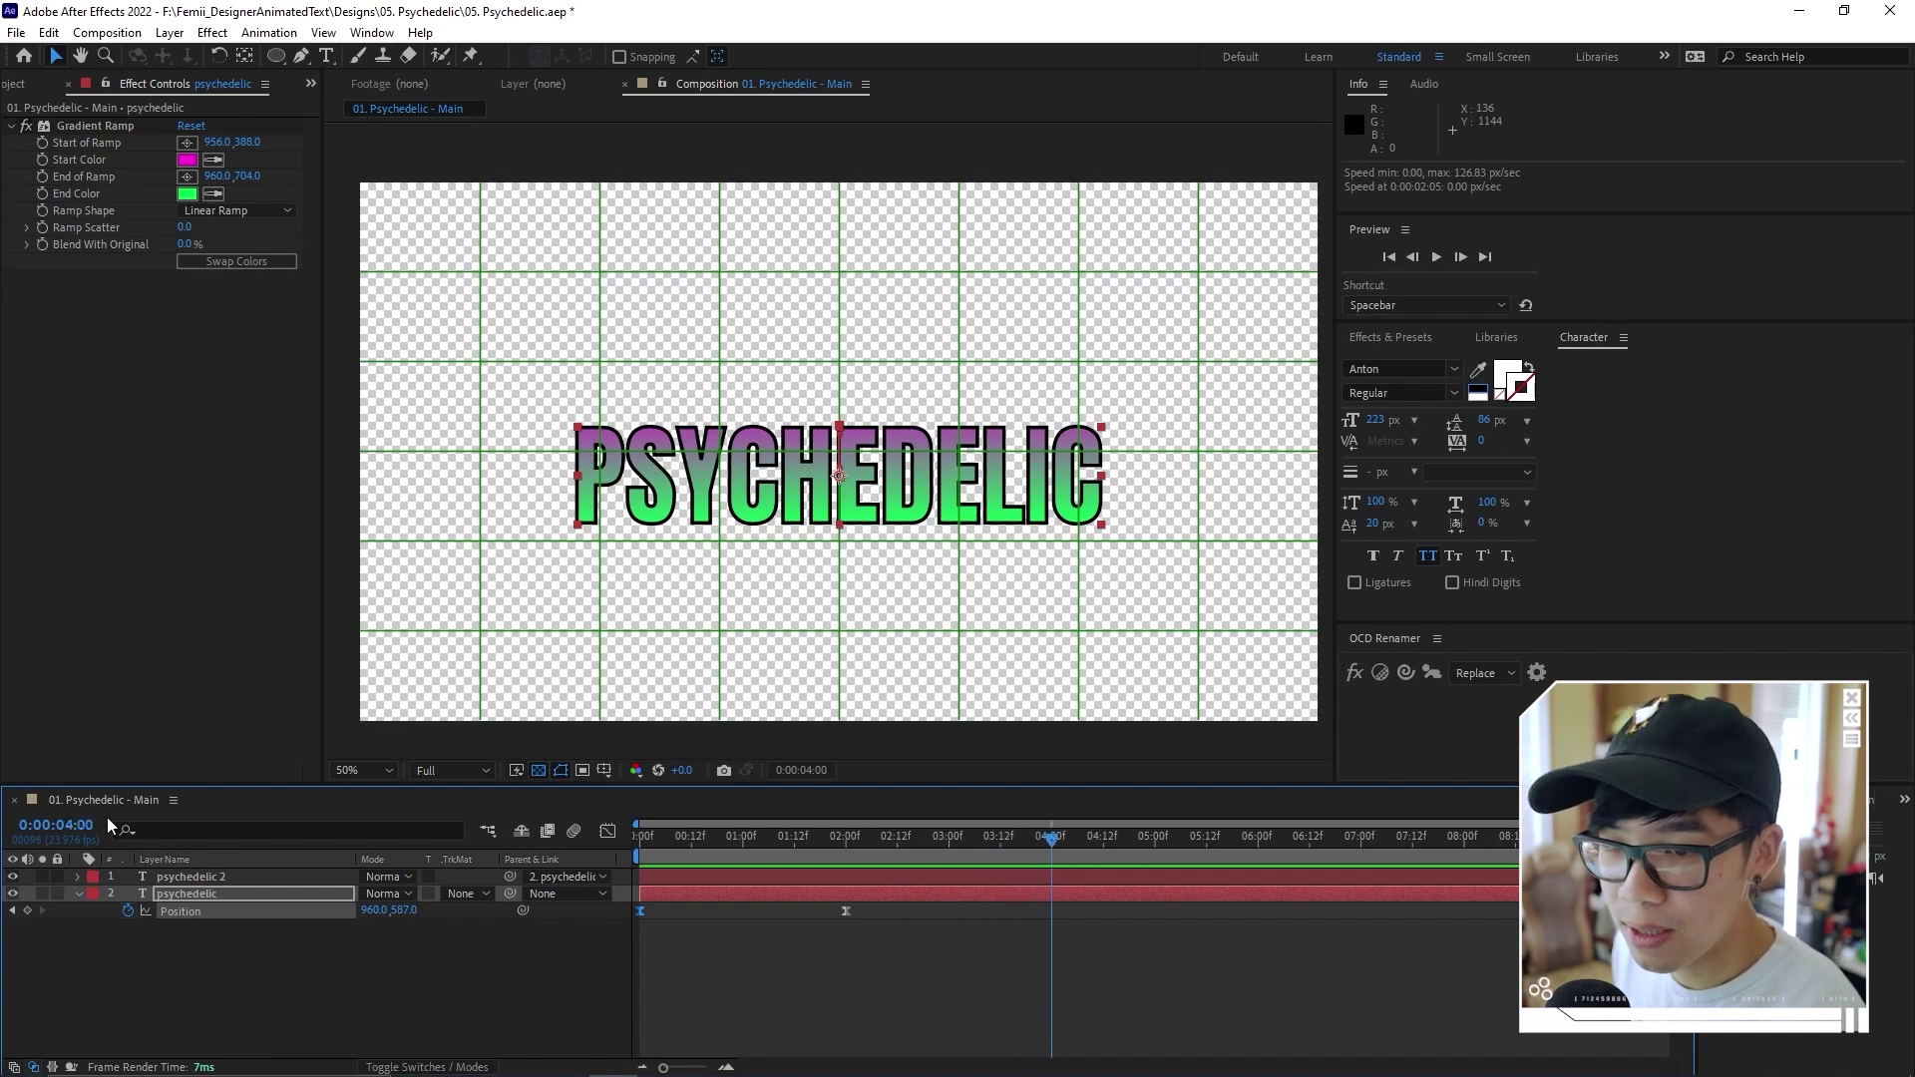
left_click(641, 913)
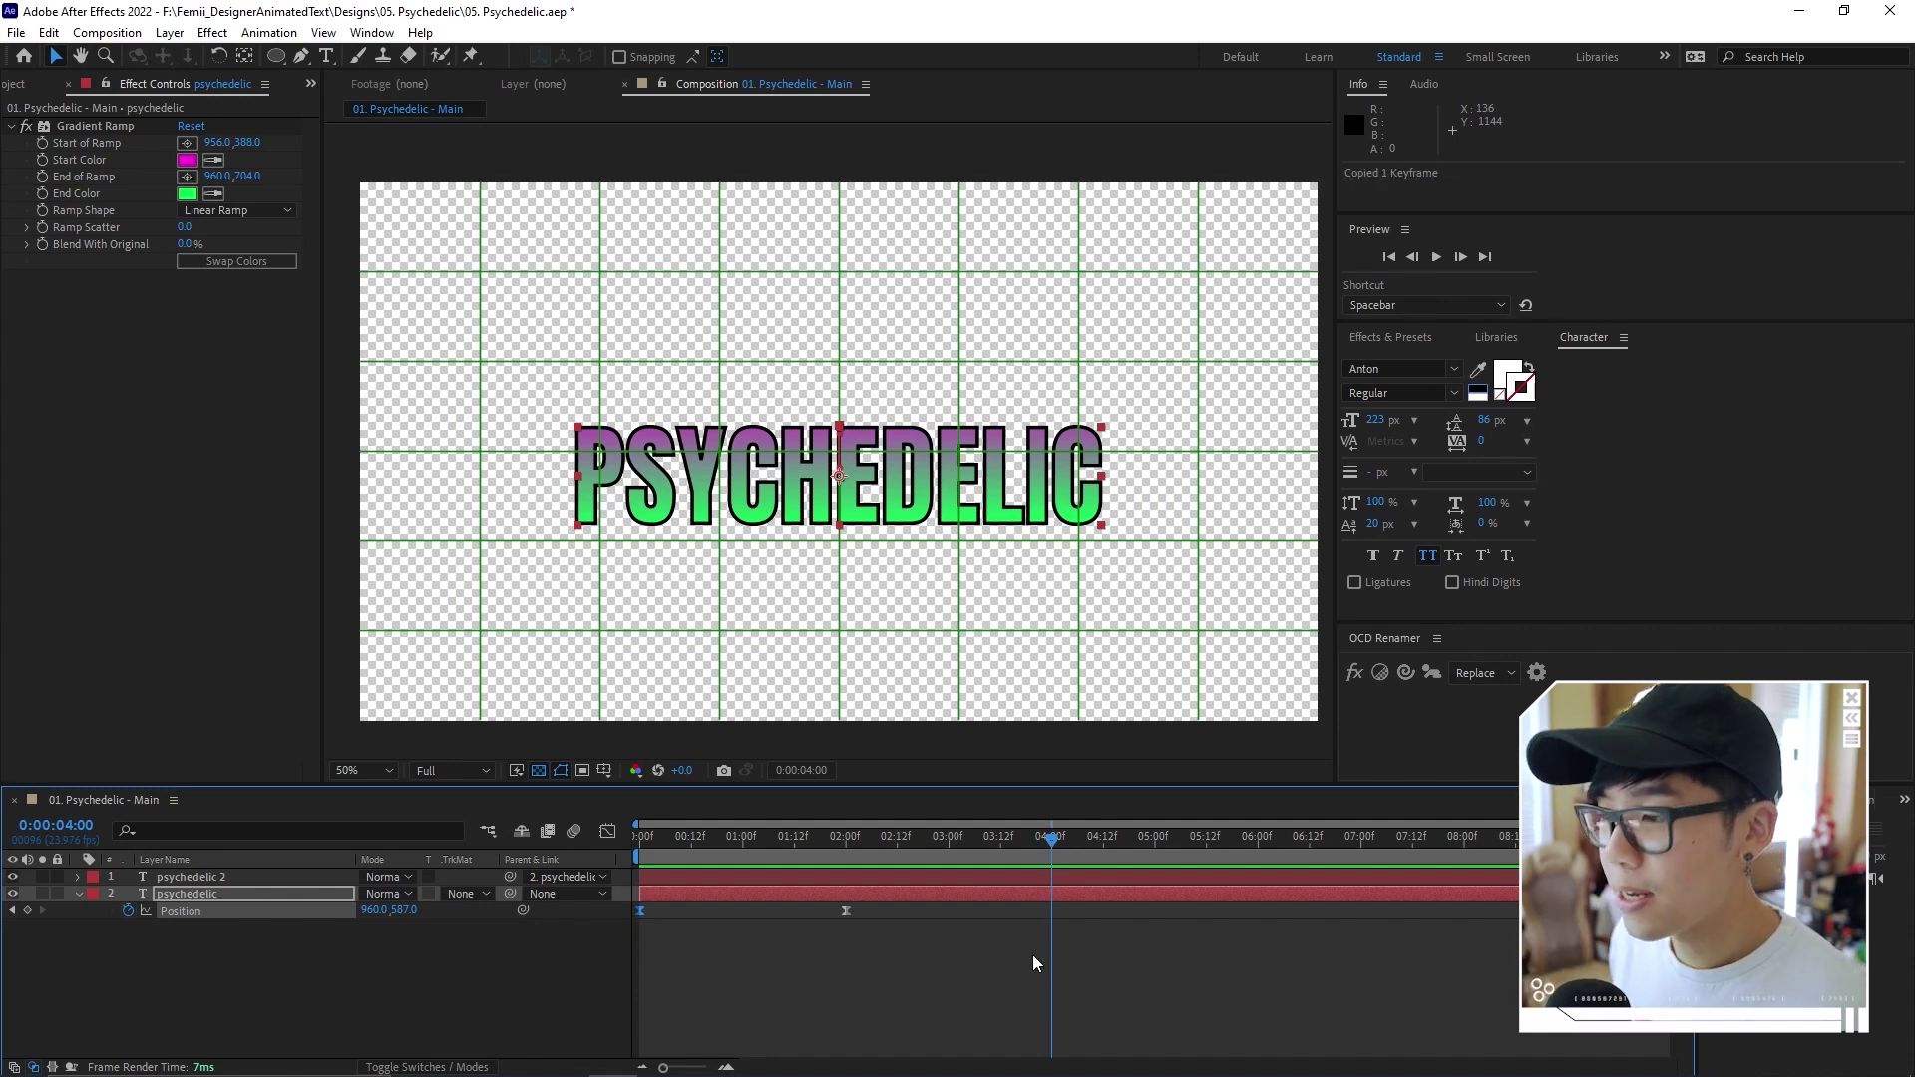
left_click(1032, 901)
key("ctrl+v")
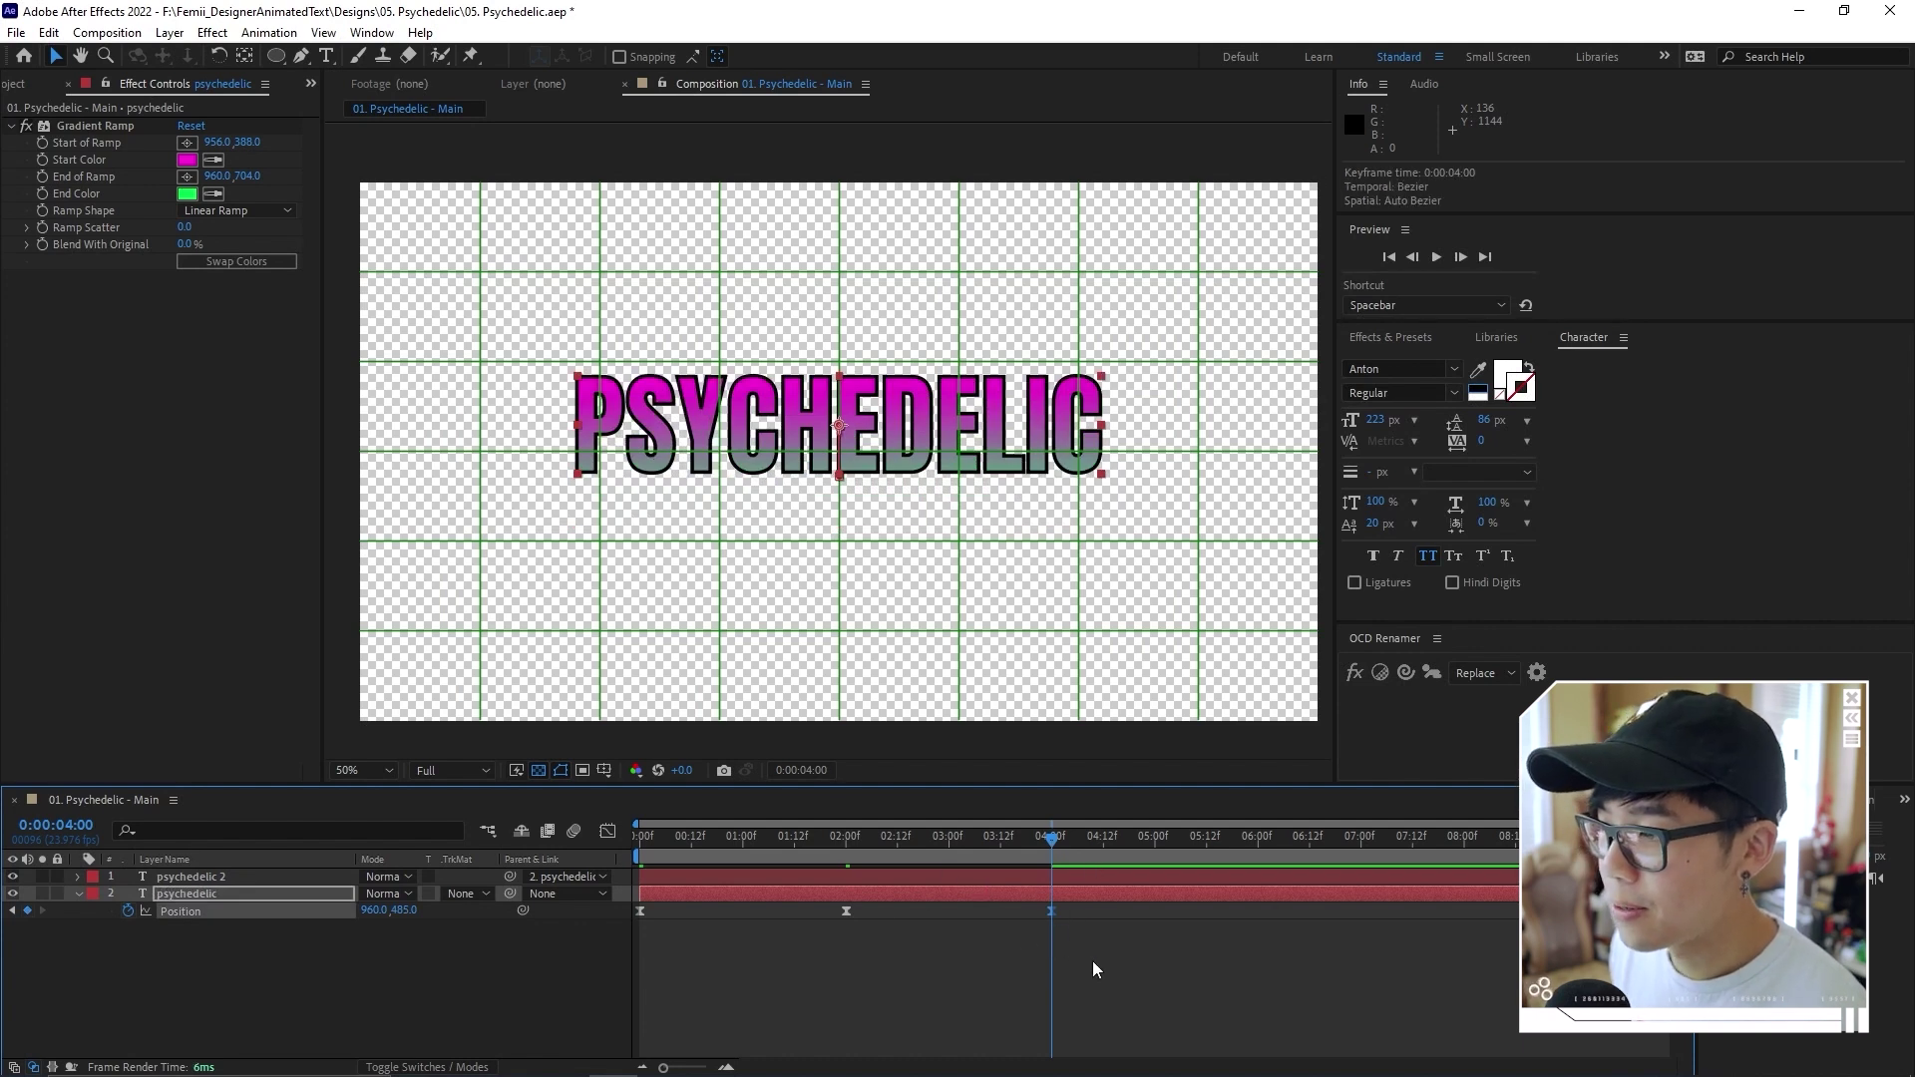
Paste copies of the 2-second and 4-second position keyframes starting at 0:00:06:00 and preview the animation from the beginning
left_click_drag(1093, 949, 838, 911)
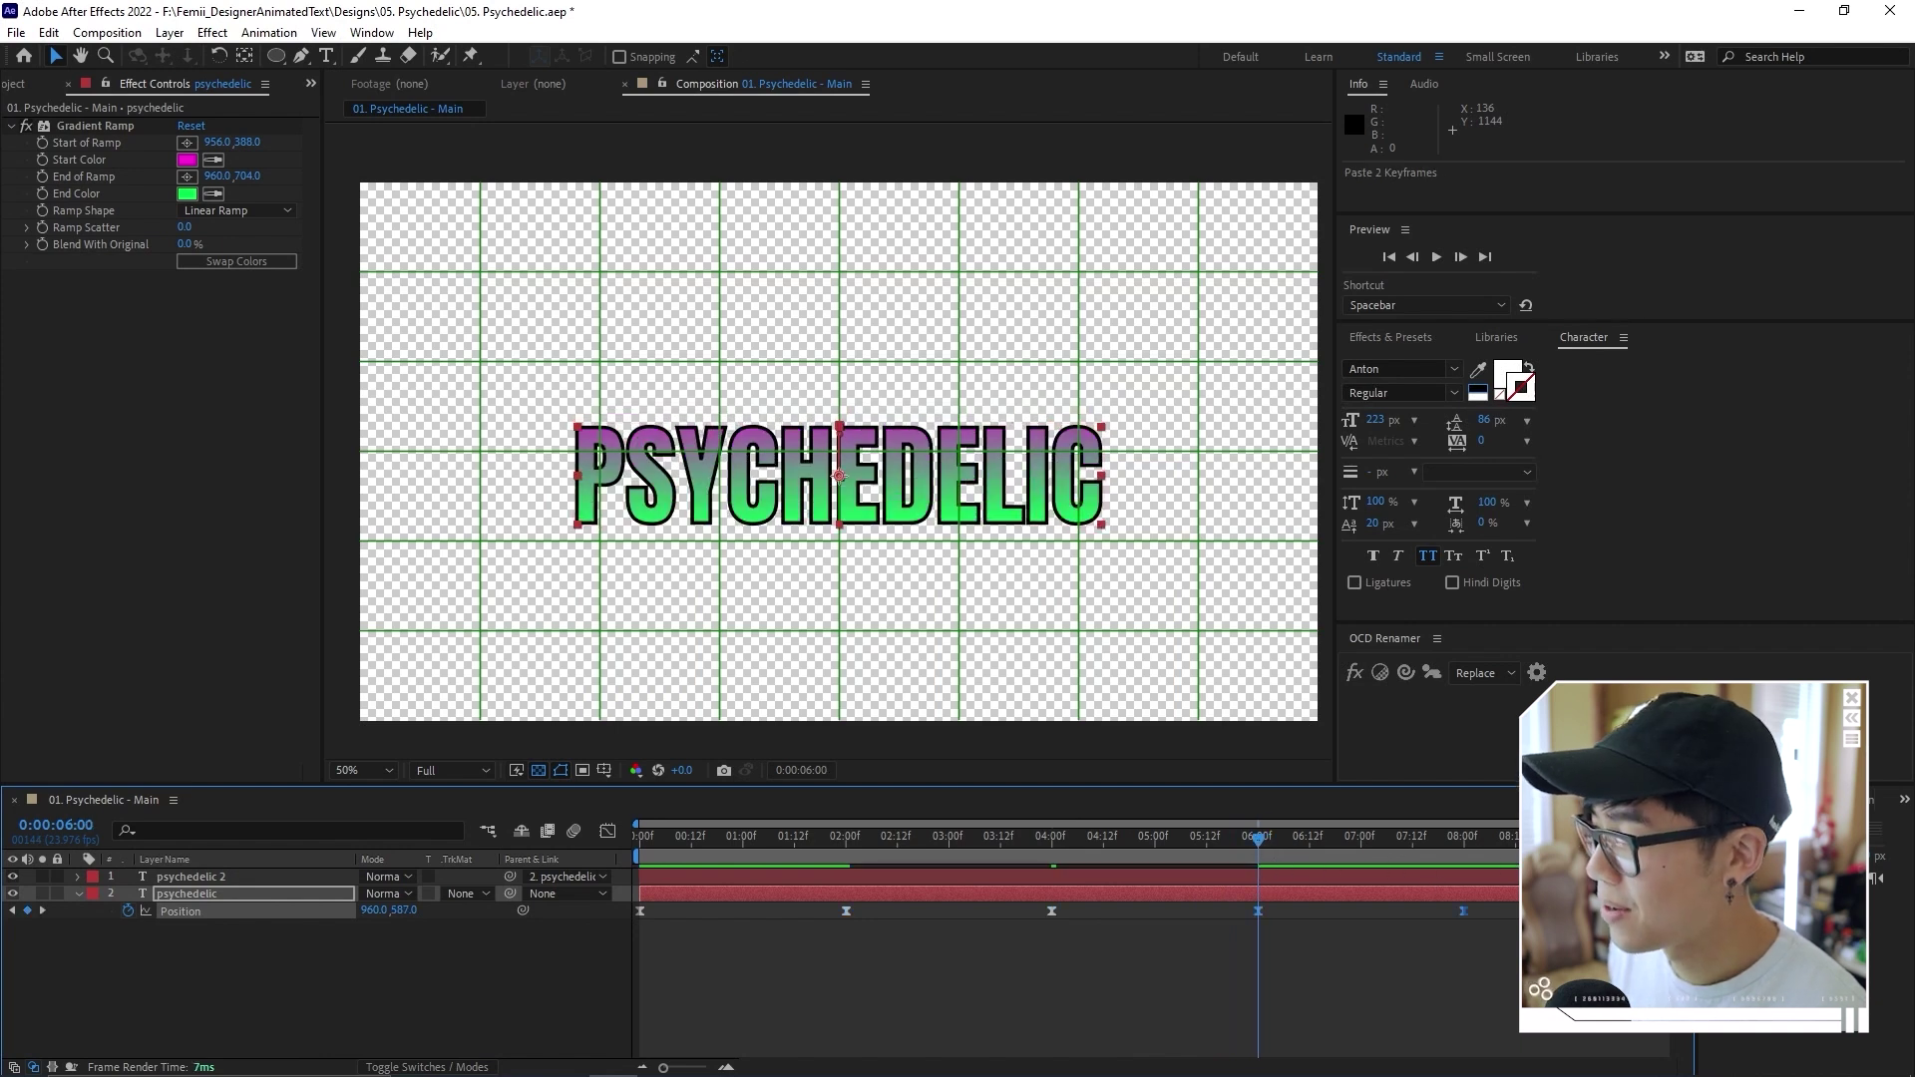
key("ctrl+v")
left_click(750, 916)
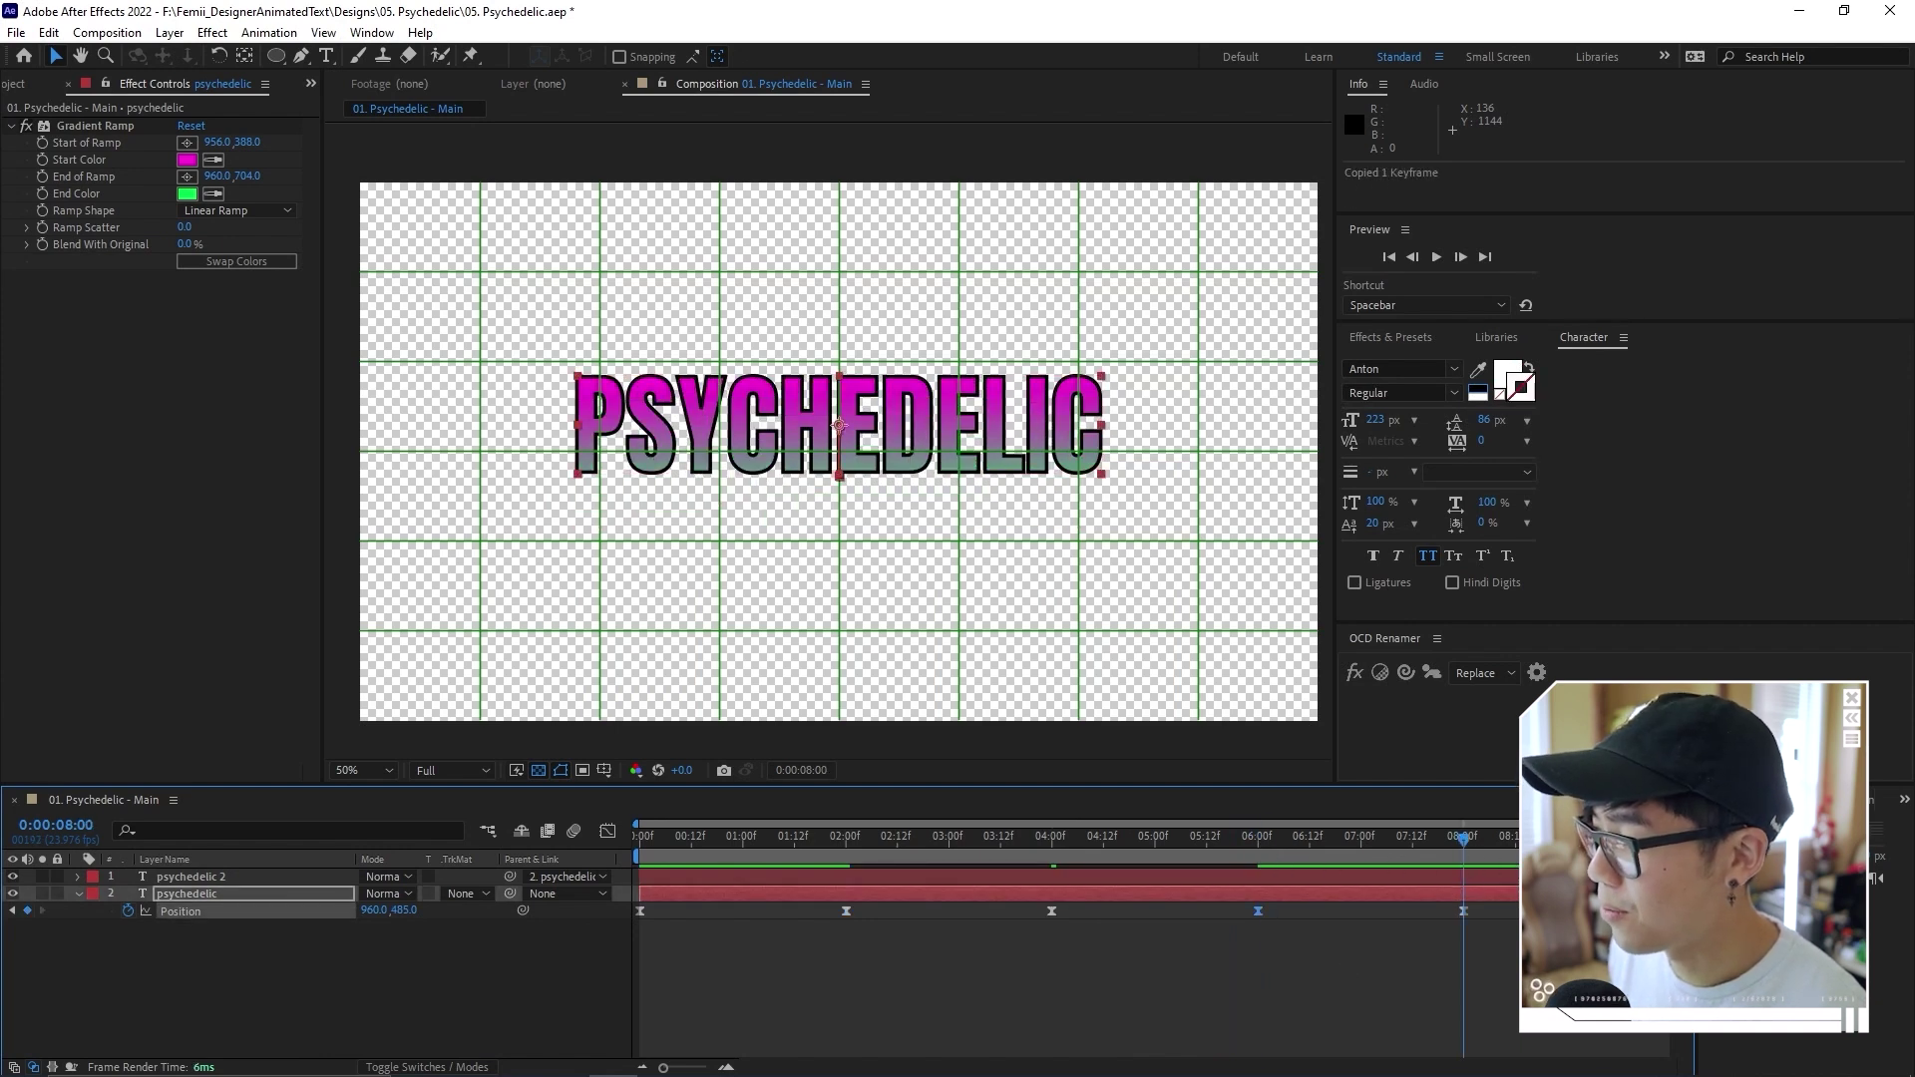
key("Home")
key("space")
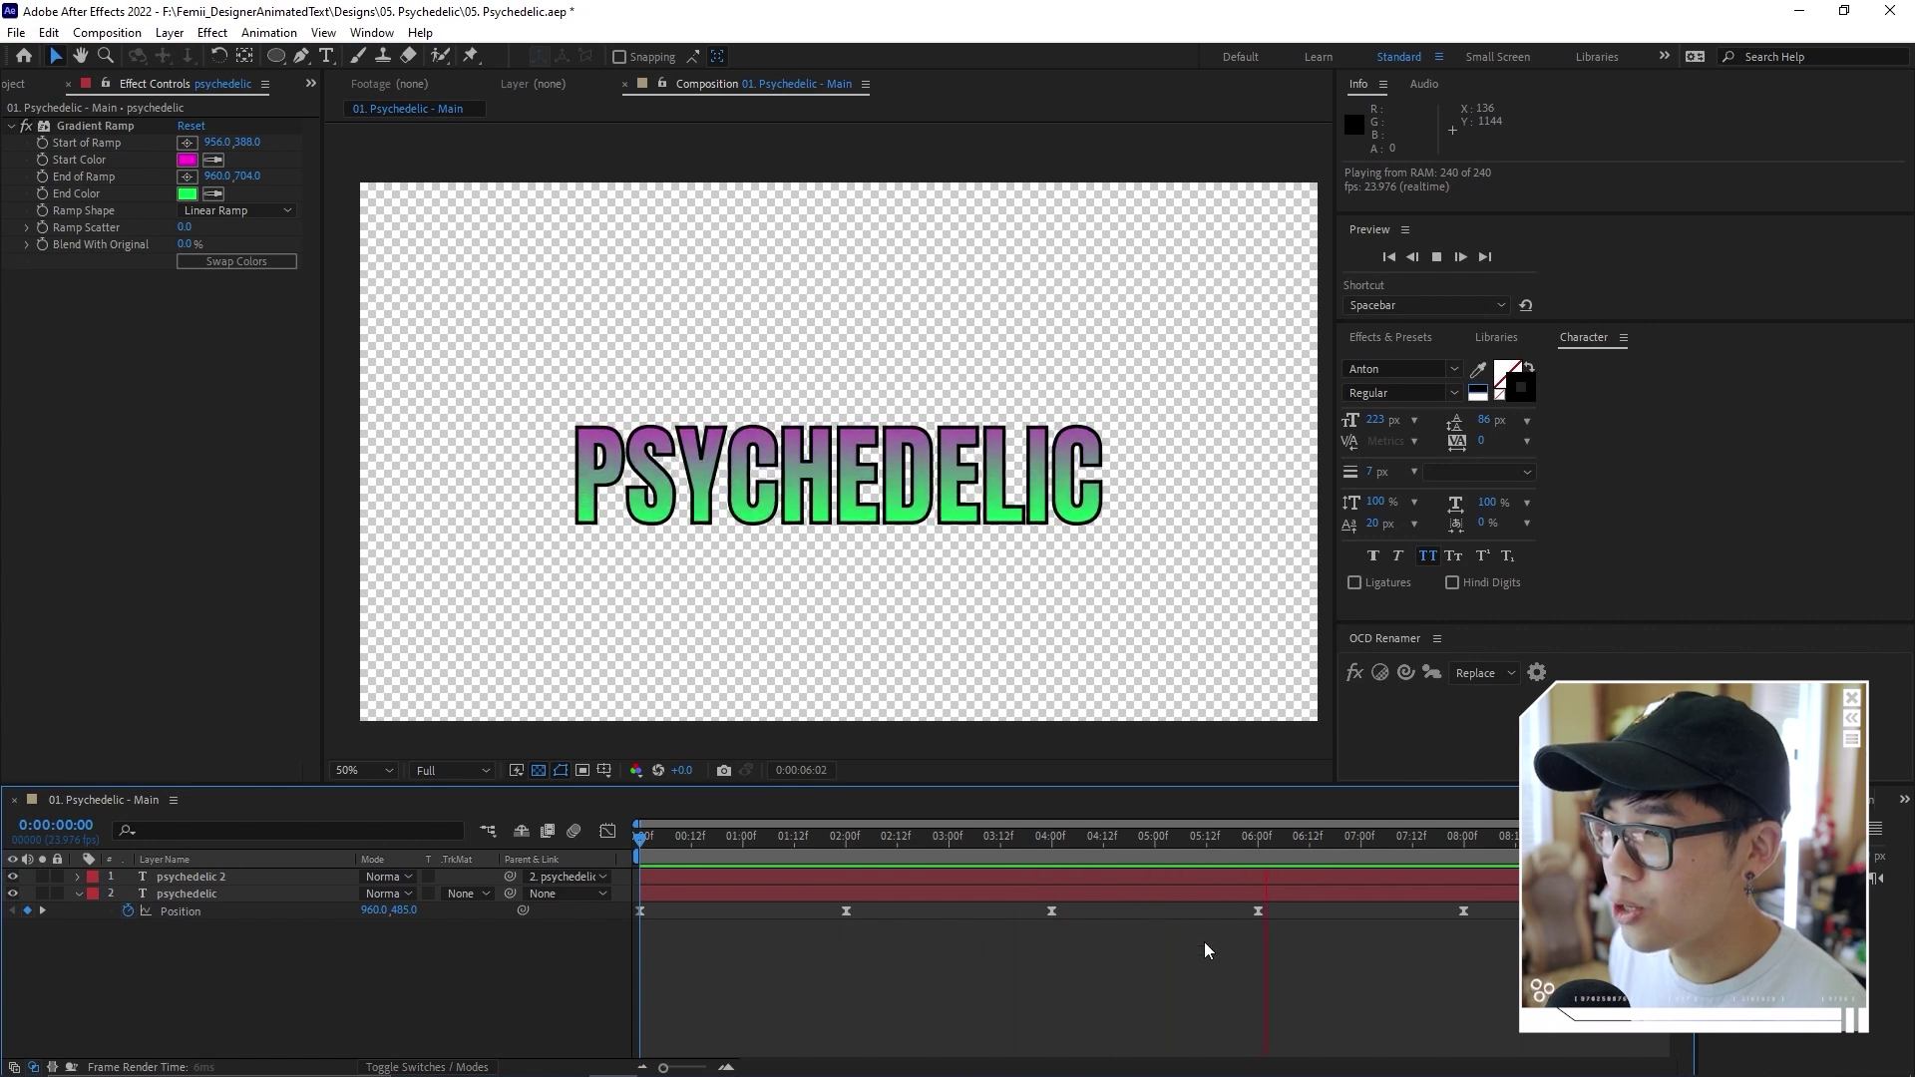
Stop the preview, duplicate the psychedelic 2 outline layer and place the copy at the bottom of the layer stack
key("space")
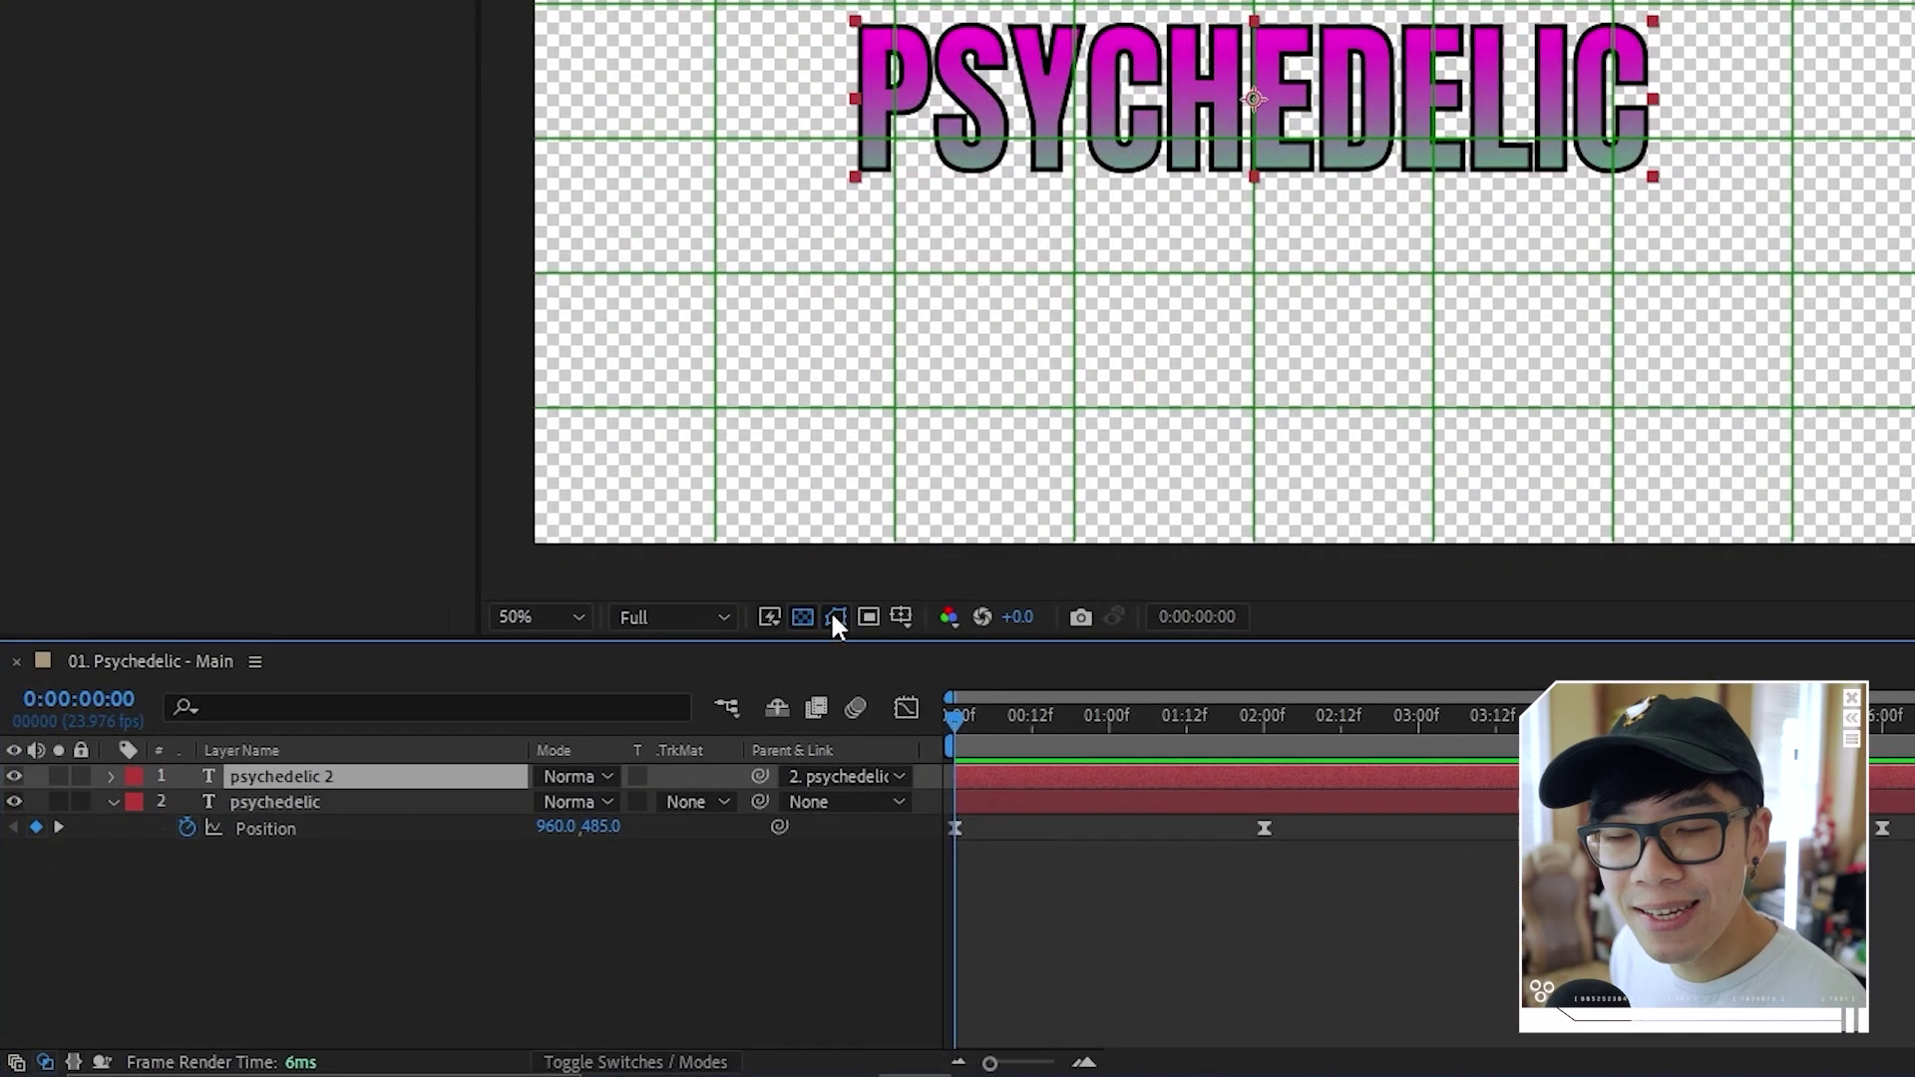
key("ctrl+d")
left_click_drag(320, 776, 328, 886)
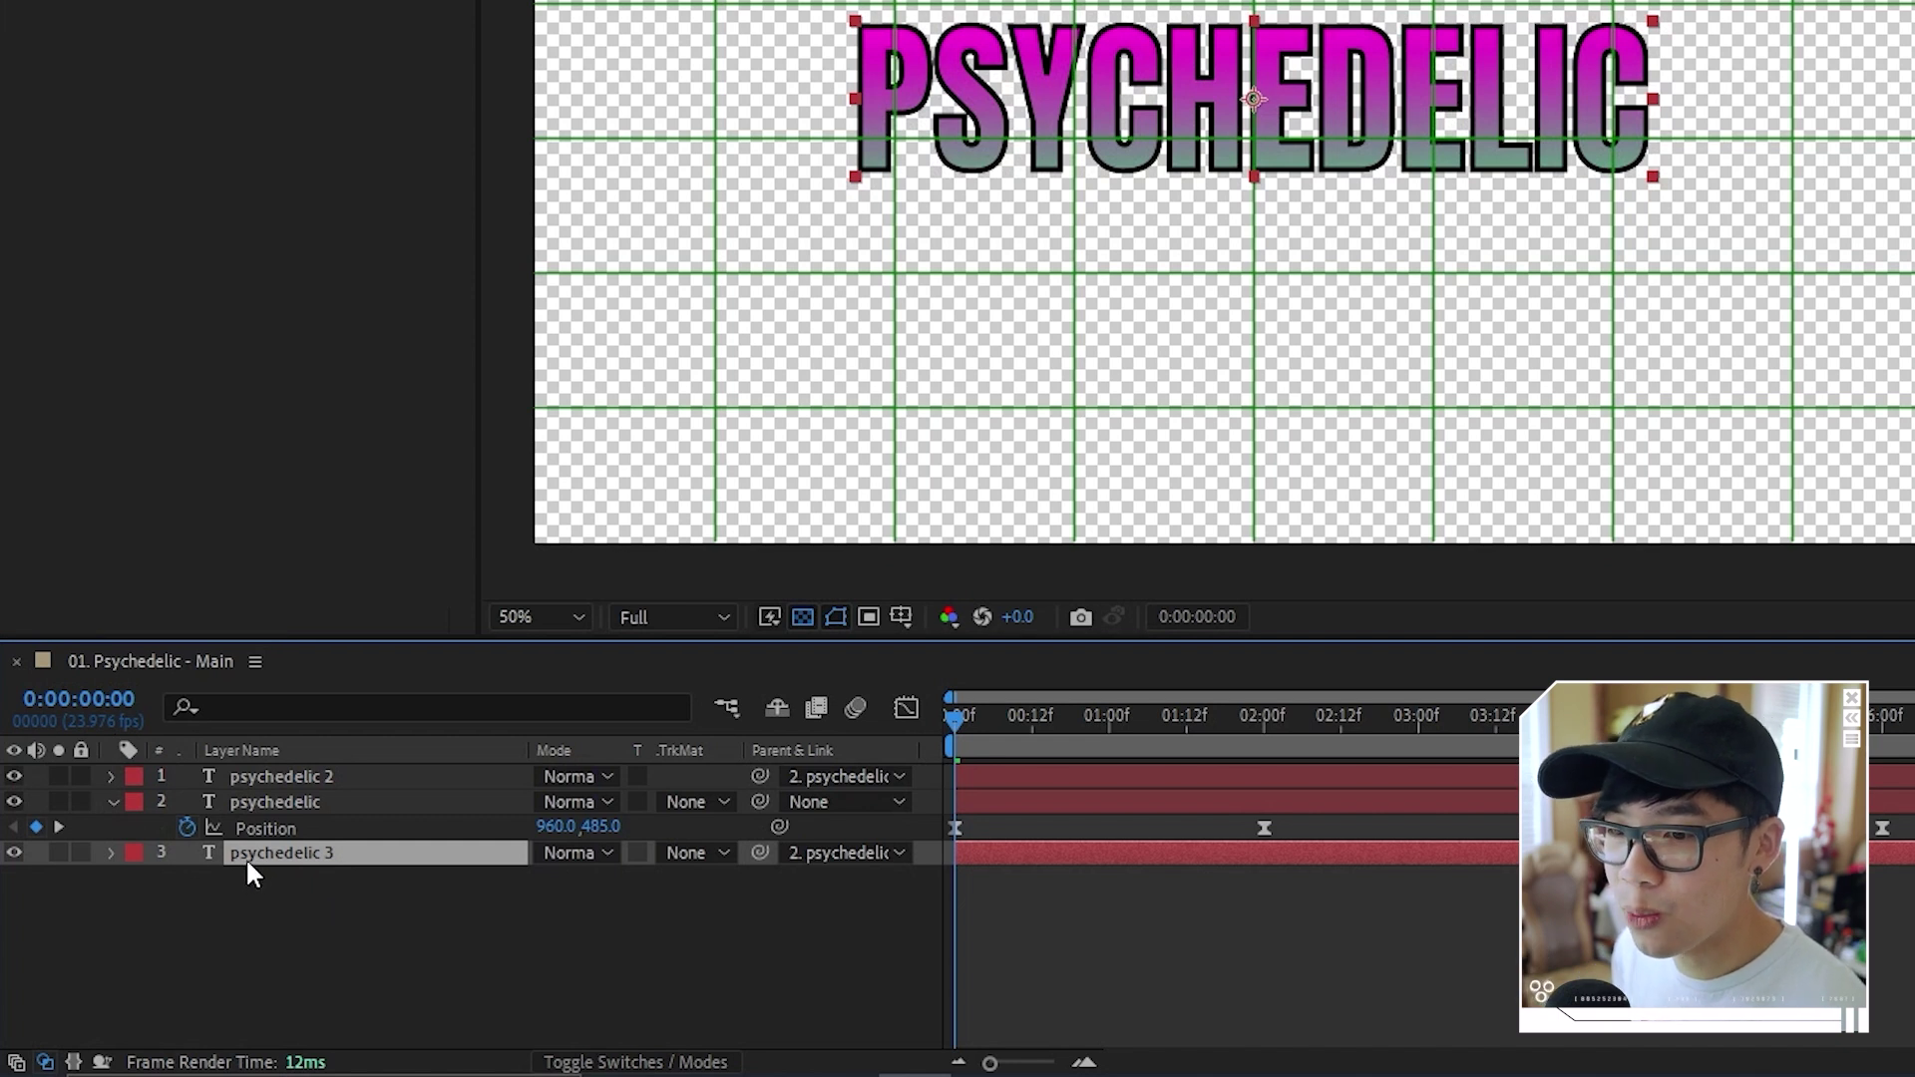
Copy the Gradient Ramp effect from the psychedelic layer onto the psychedelic 3 layer
left_click(292, 804)
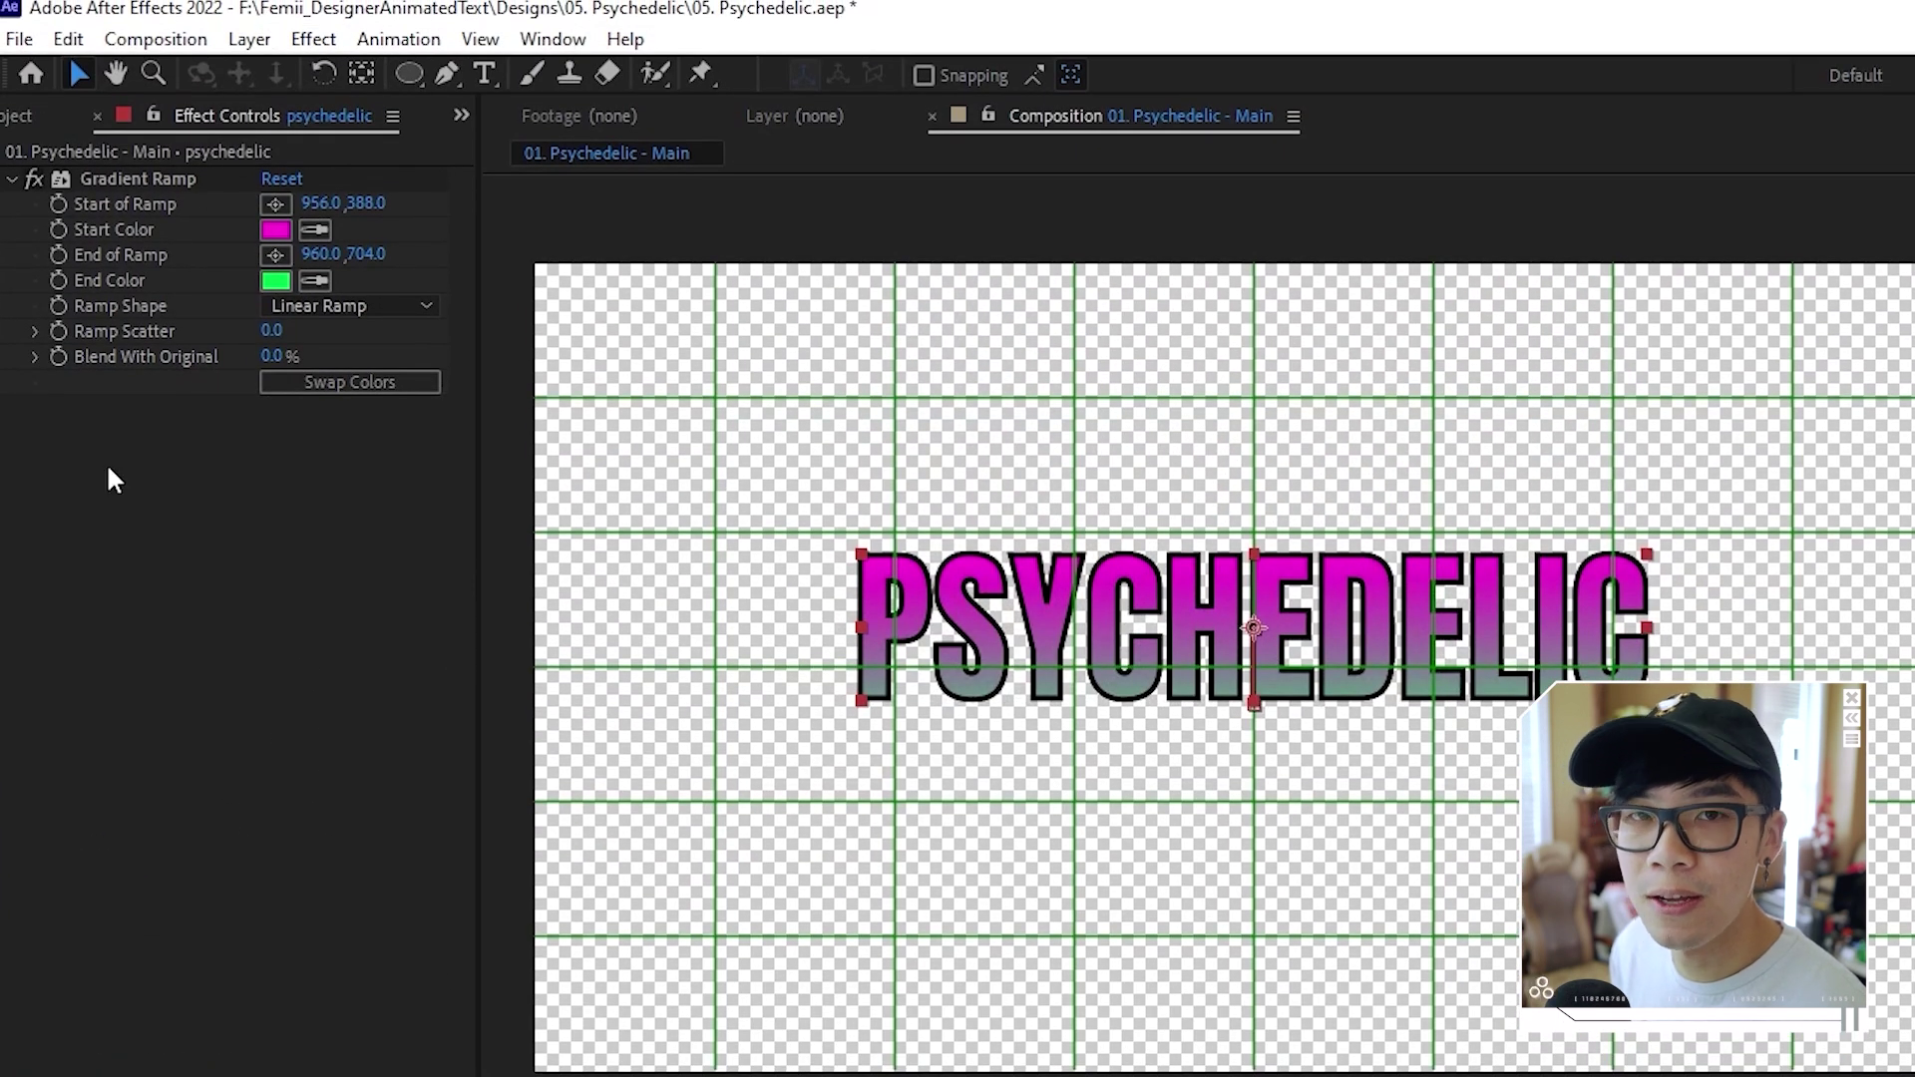
left_click(187, 180)
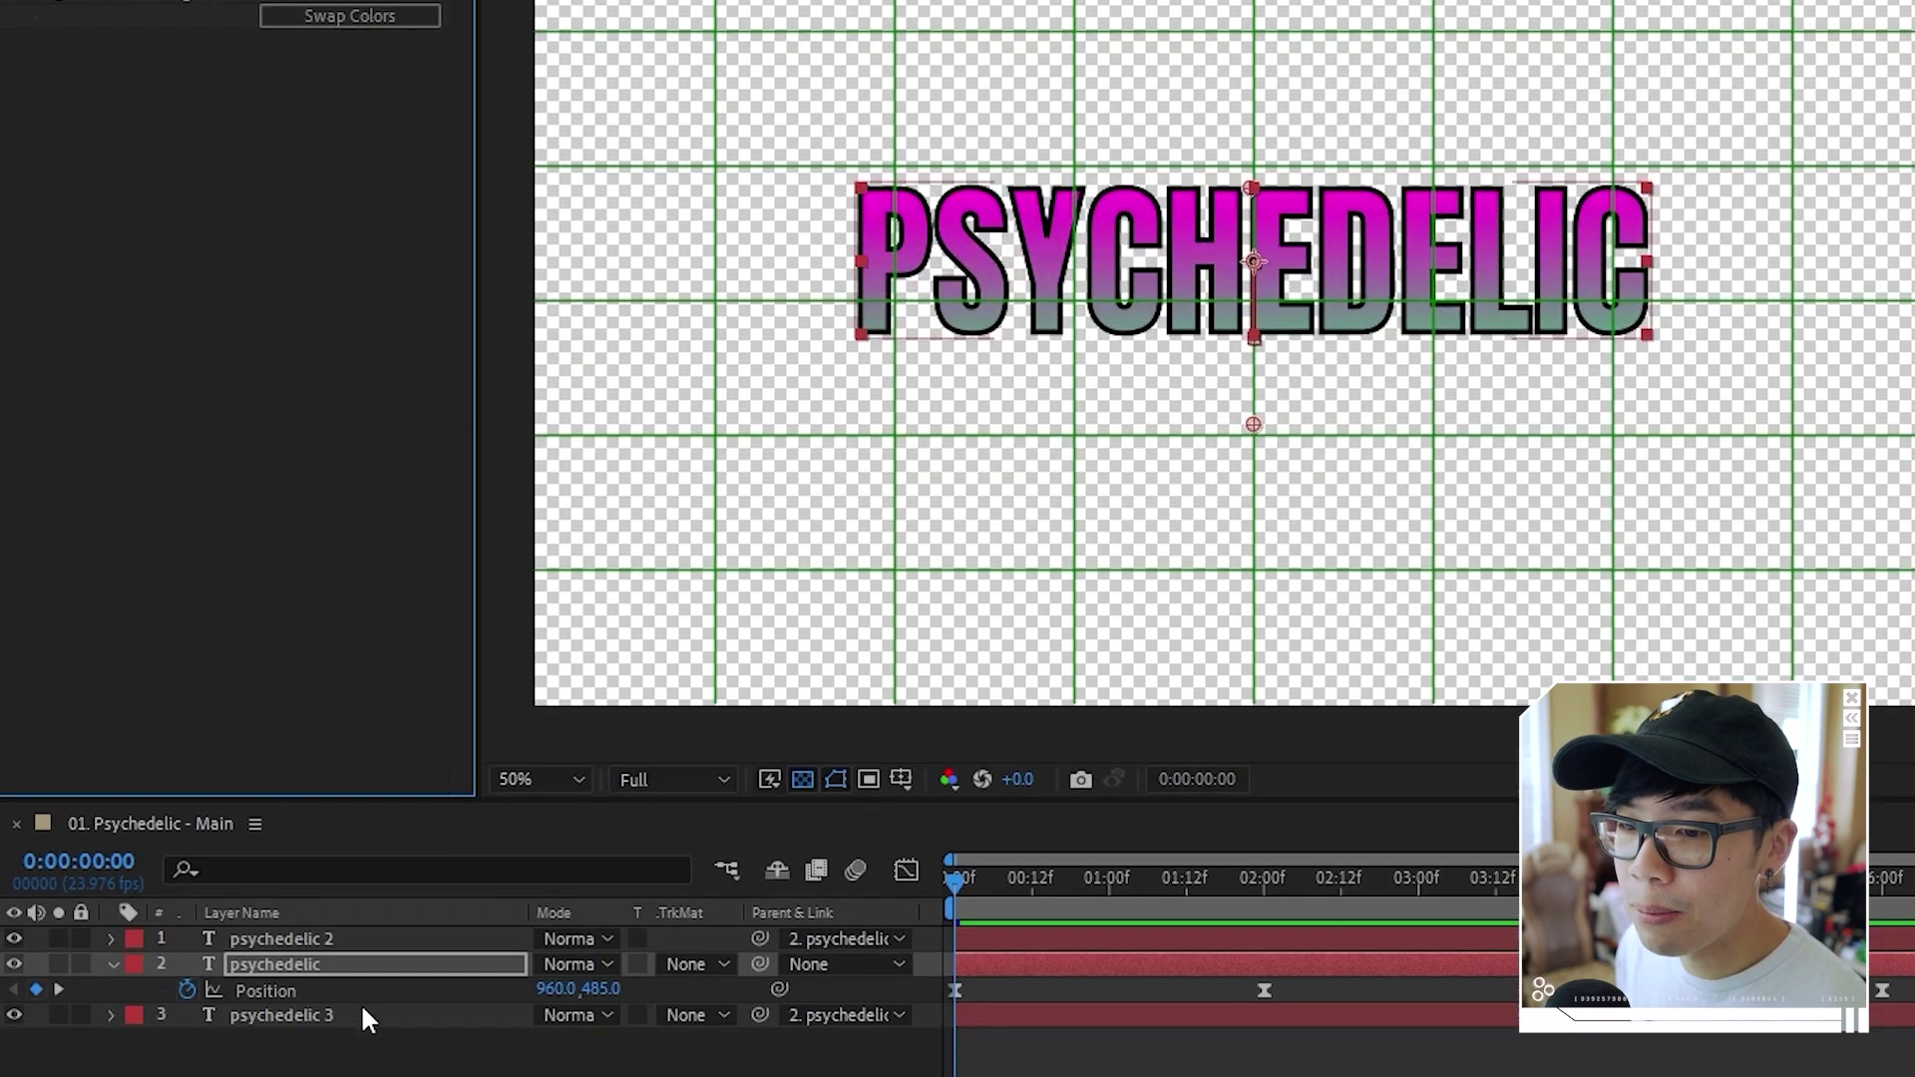
left_click(362, 873)
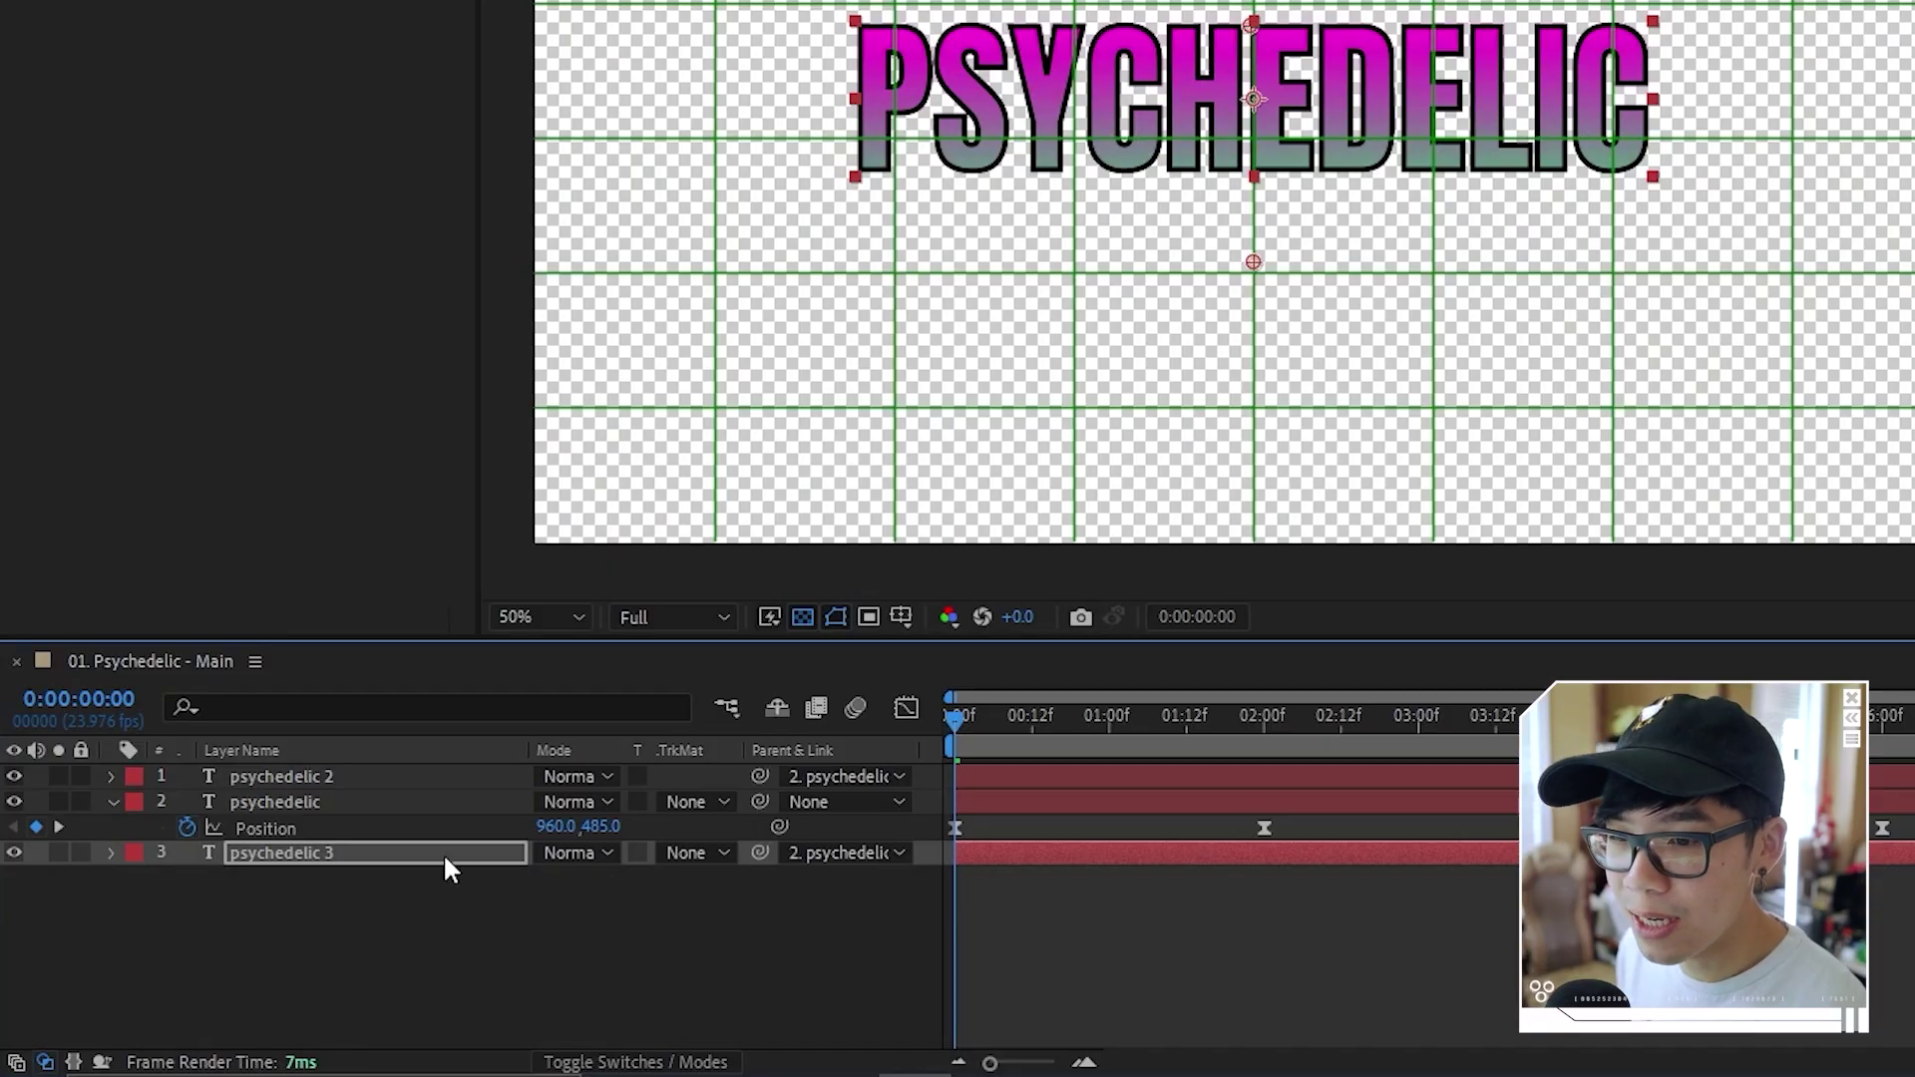
key("Return")
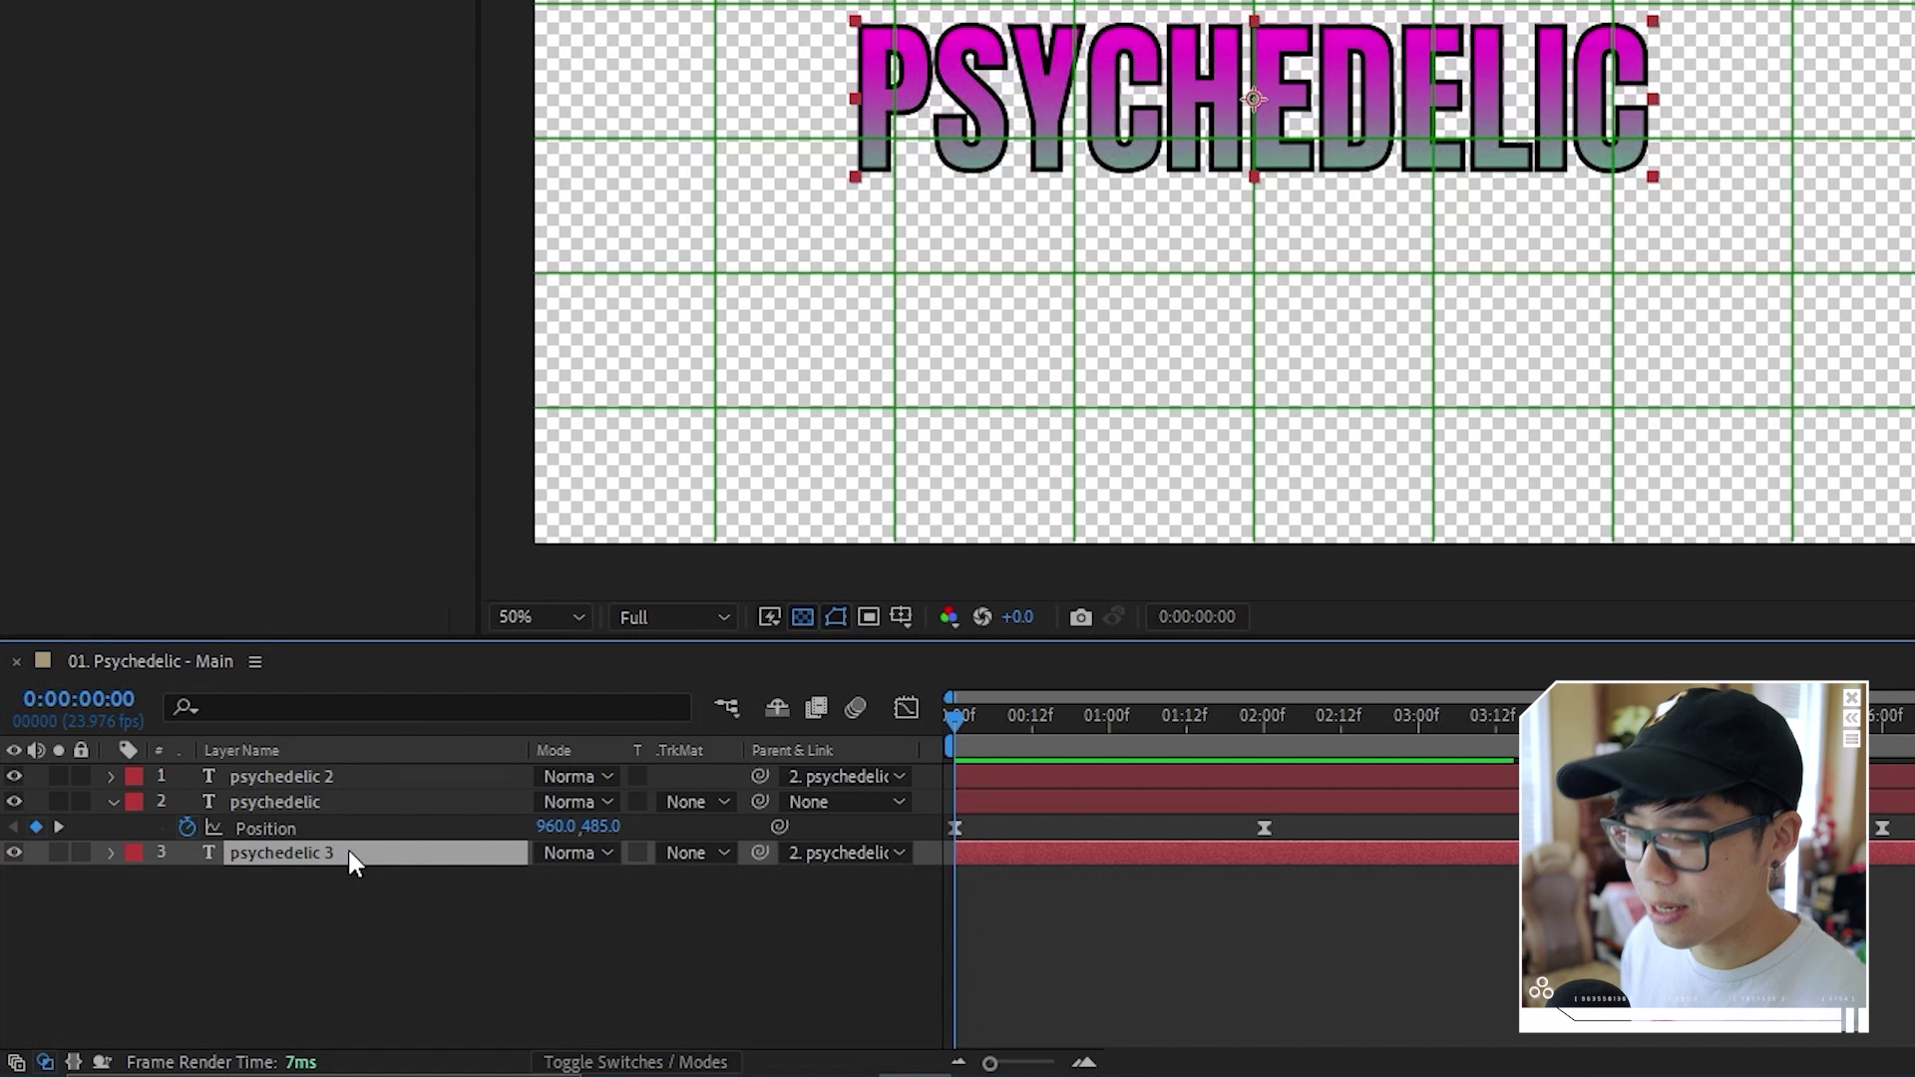
Apply the Echo effect to the psychedelic 3 layer and set its number of echoes to 10
key("ctrl+space")
type("echo")
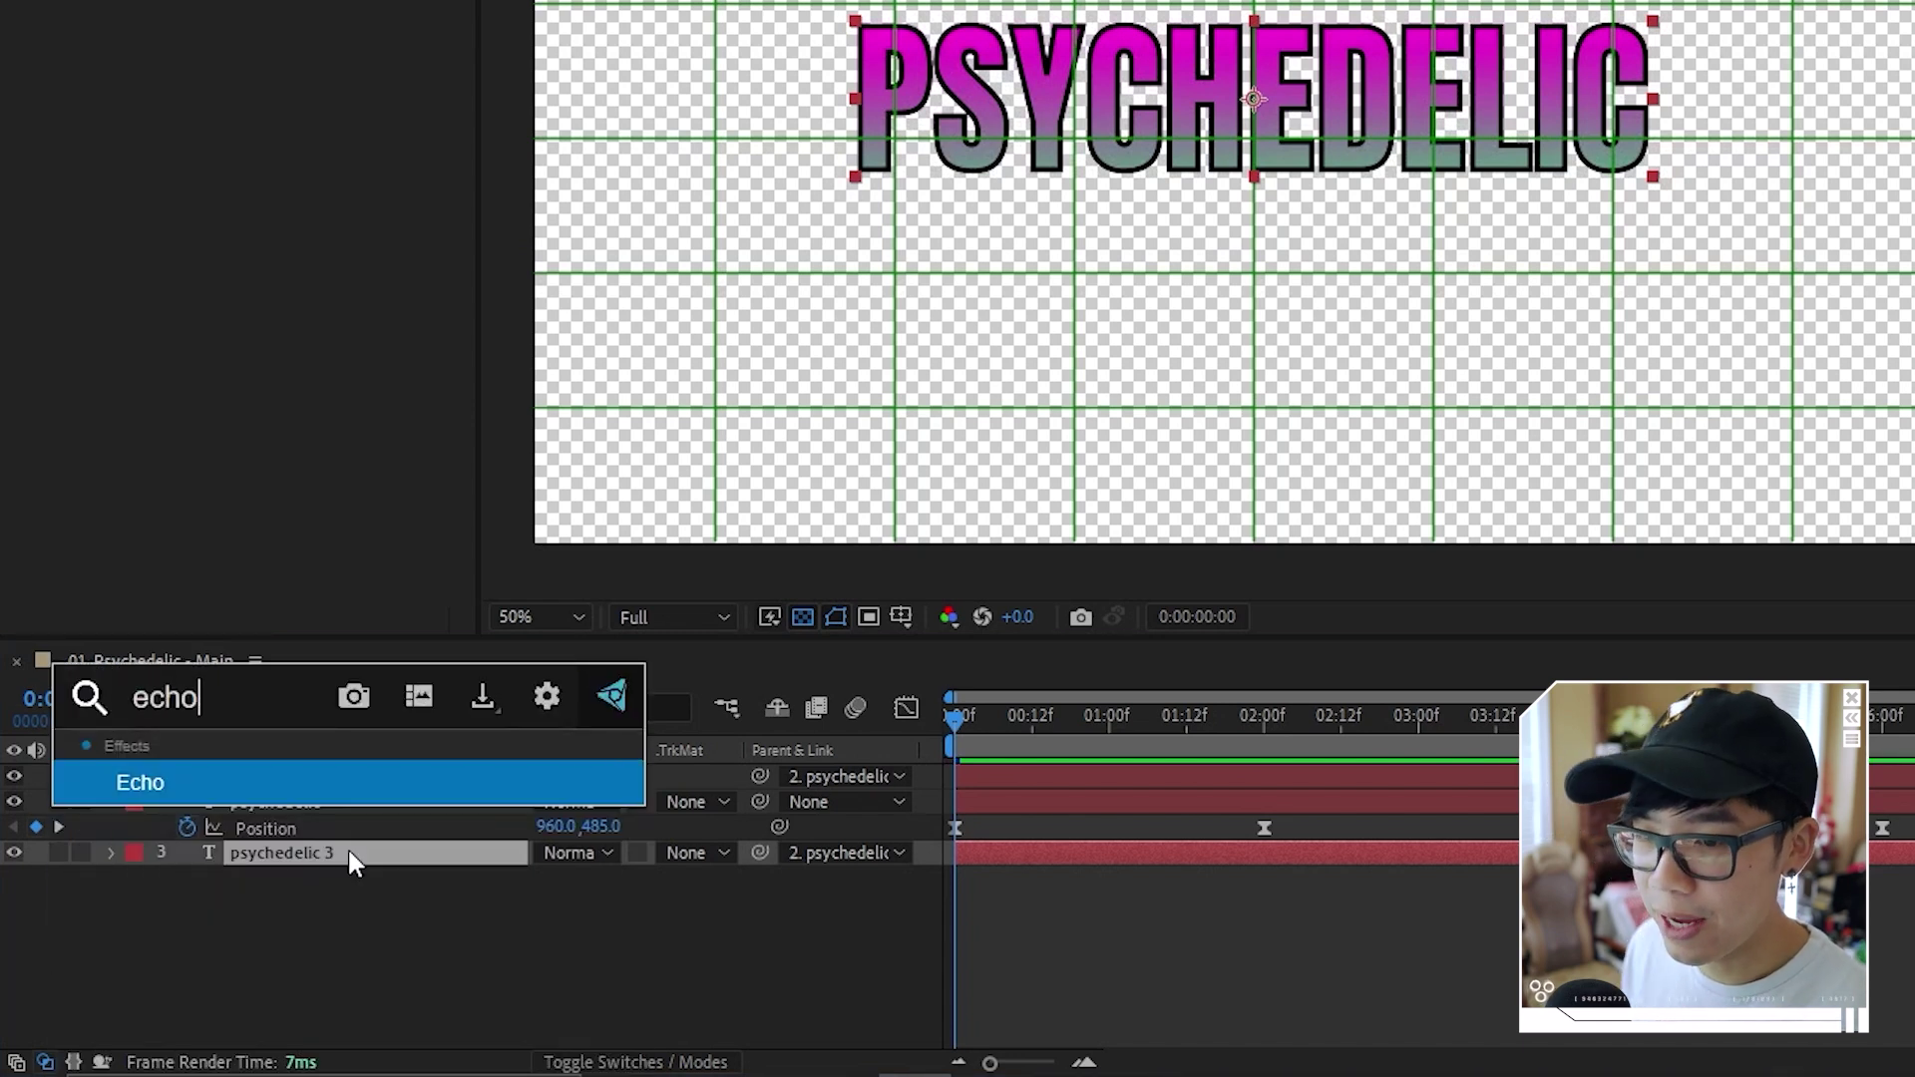
key("Return")
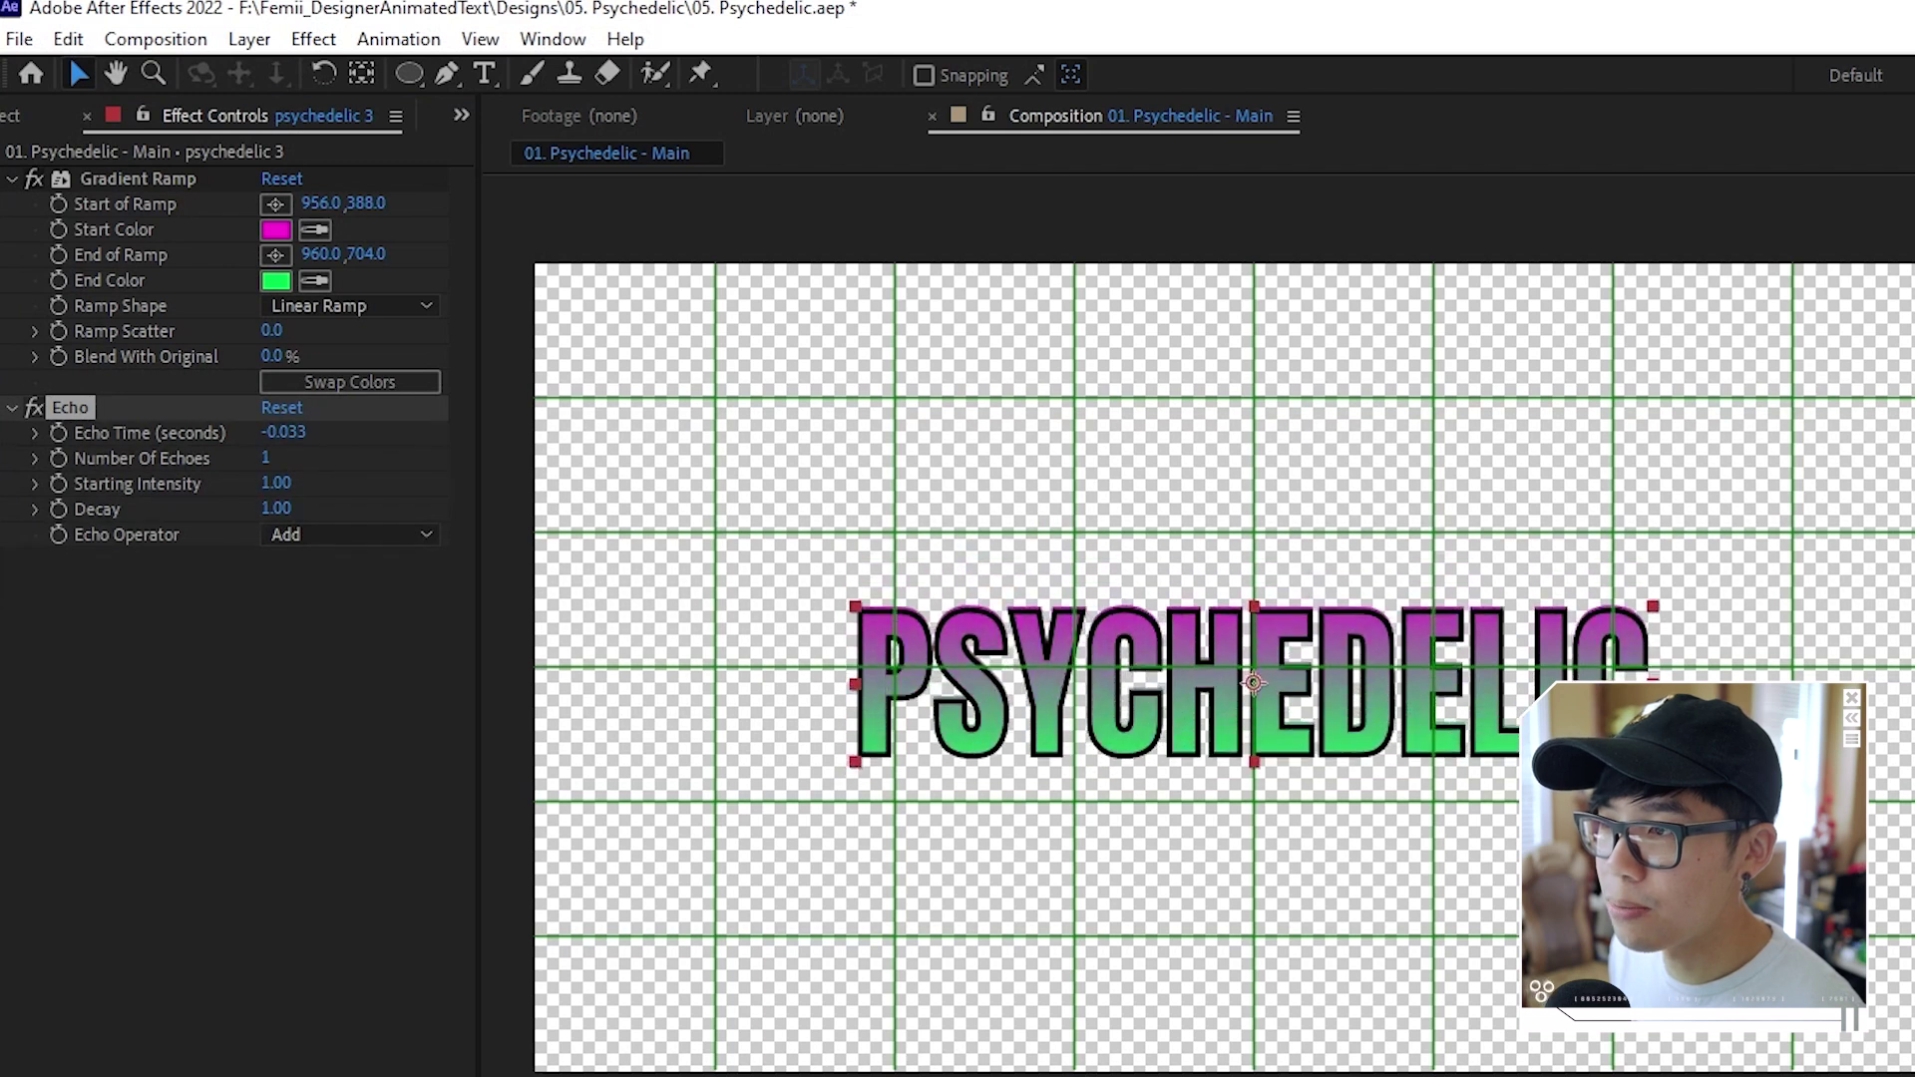
left_click(265, 458)
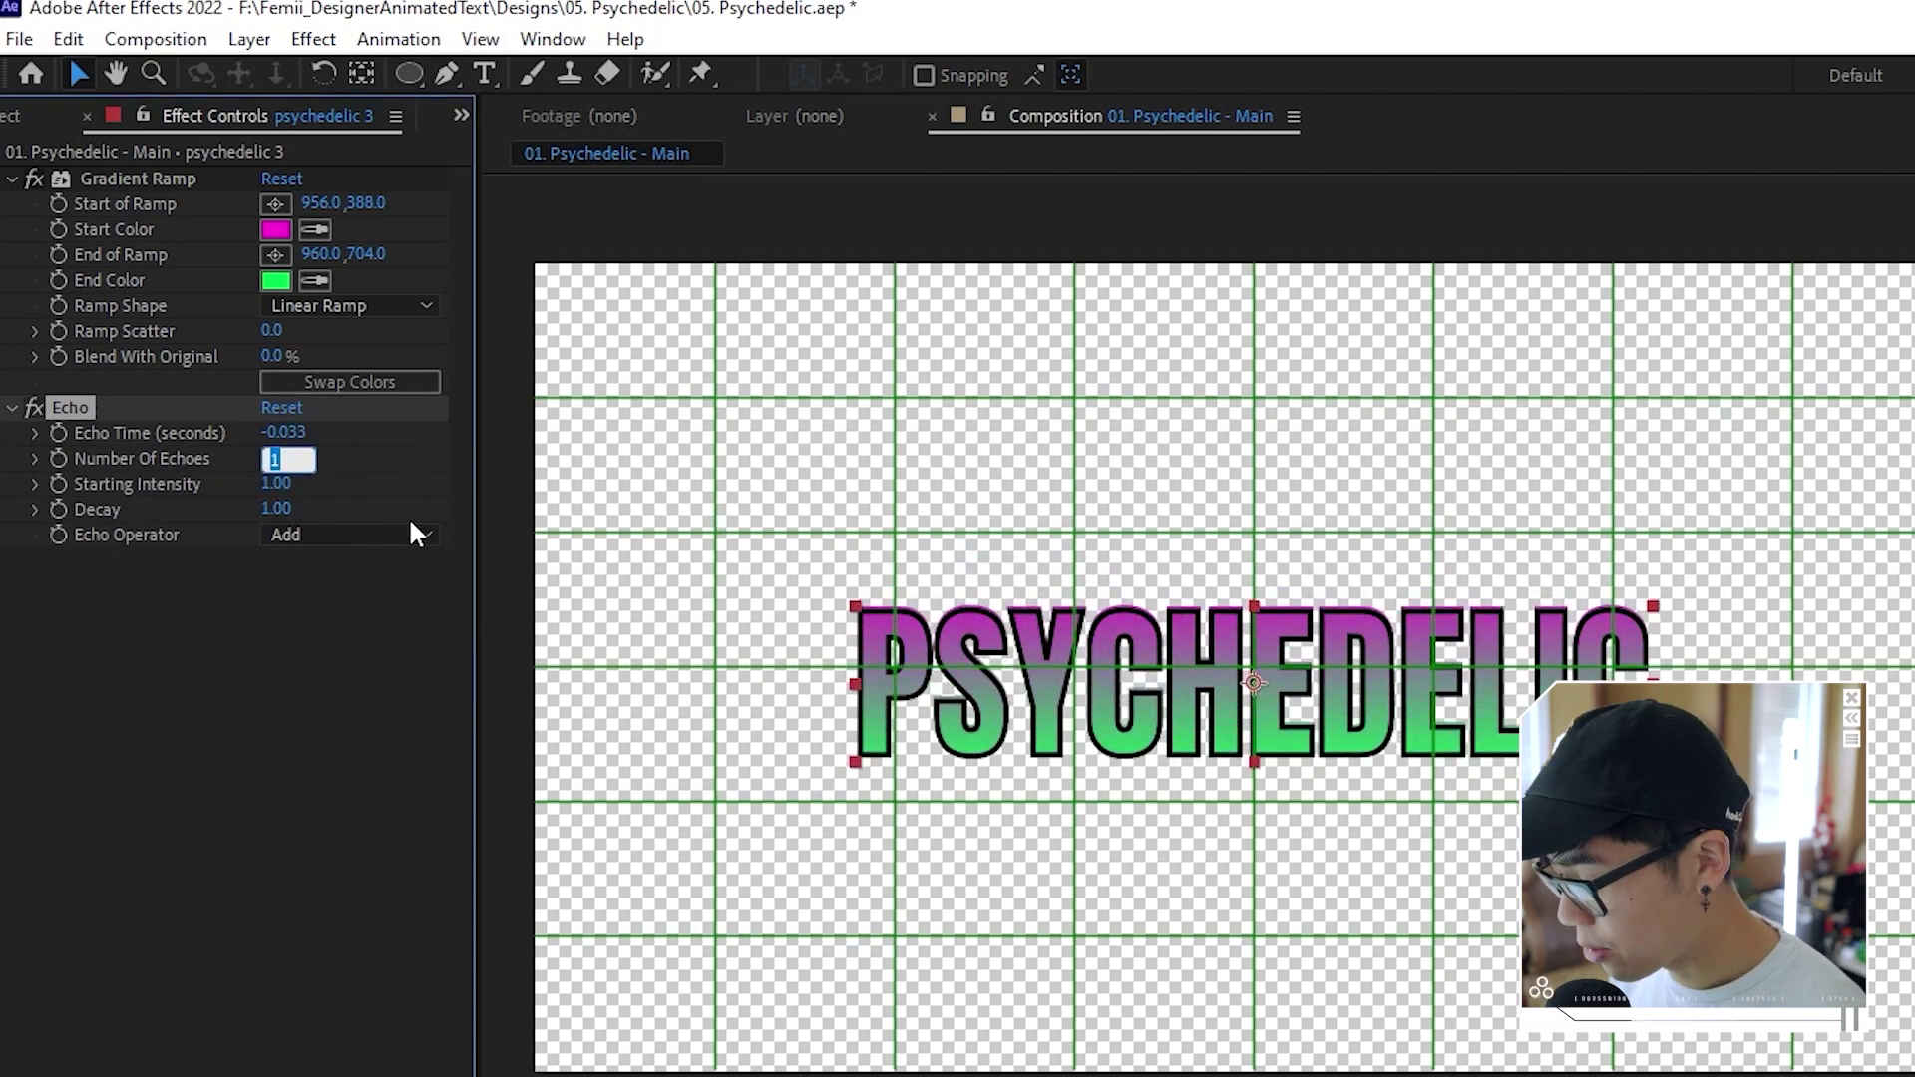
type("10")
key("Return")
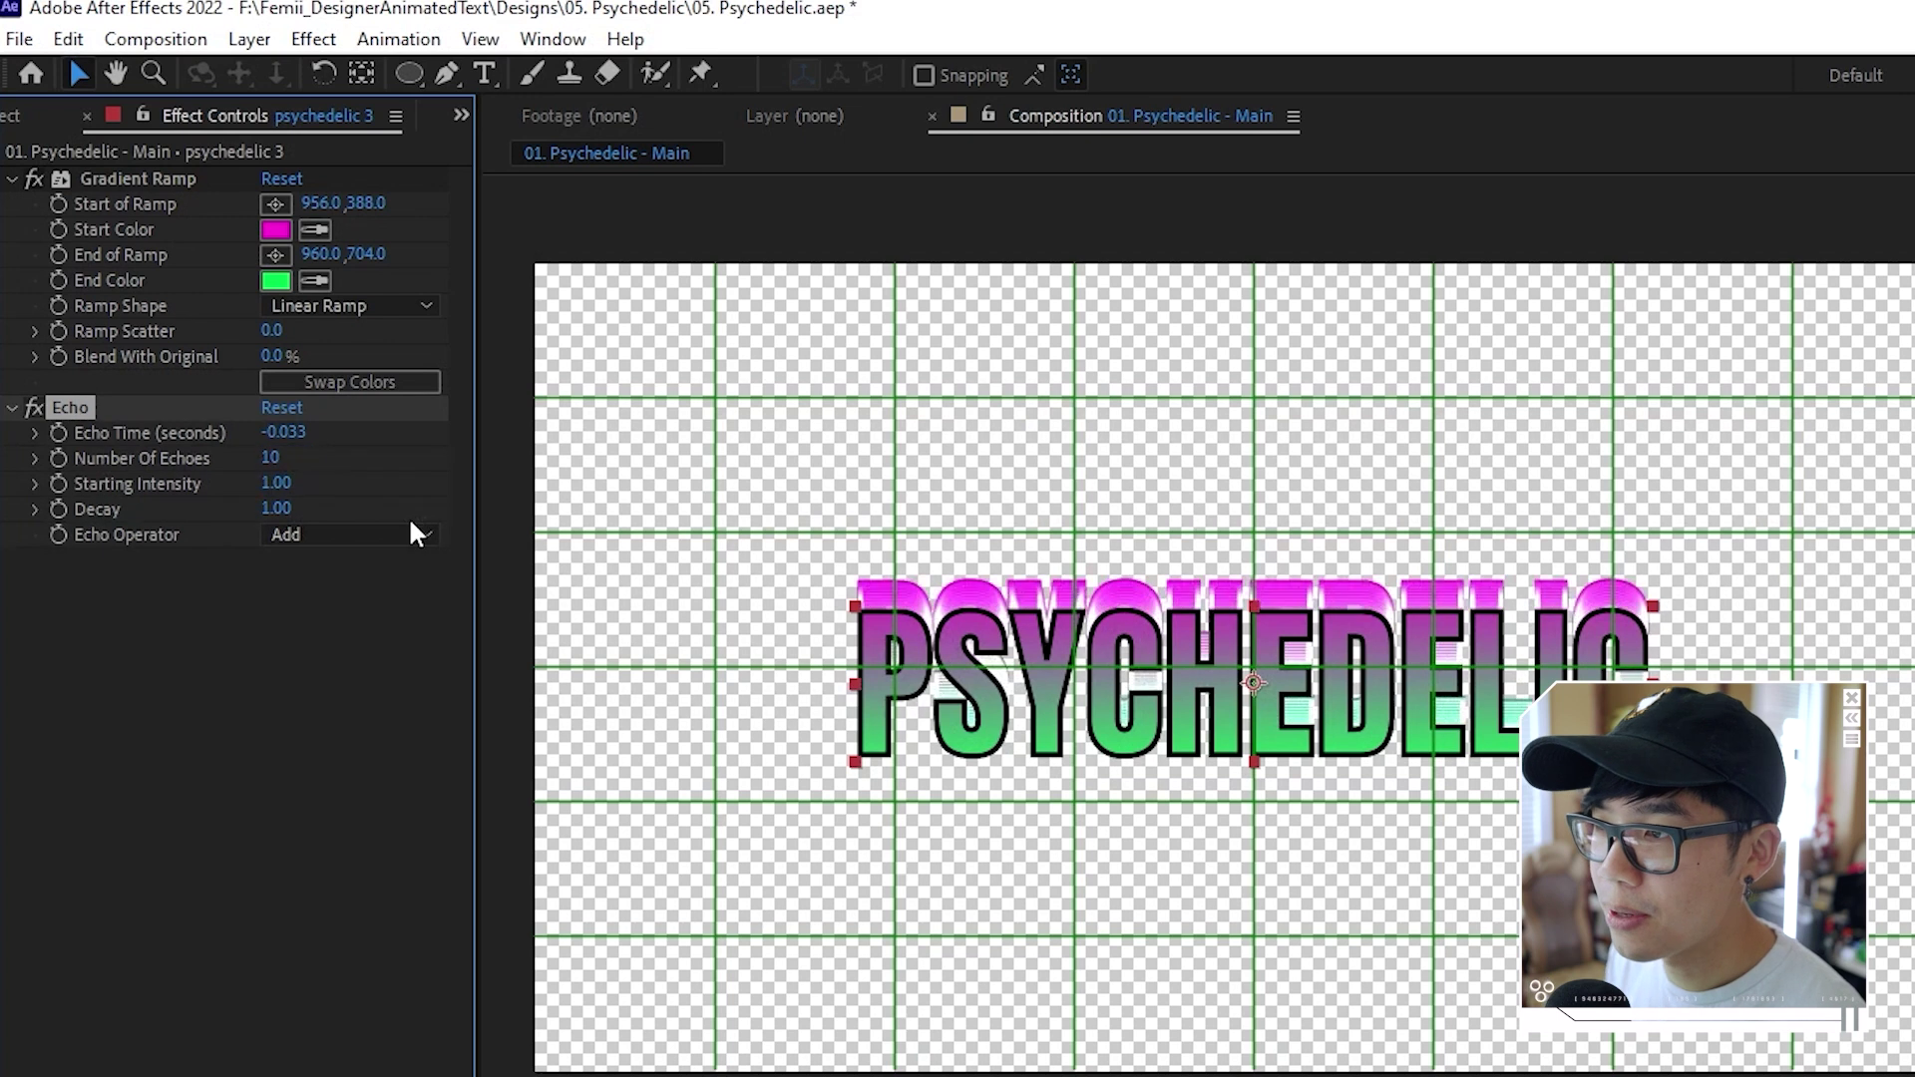
Turn off the transparency grid and preview the echo trail against the black background
key("space")
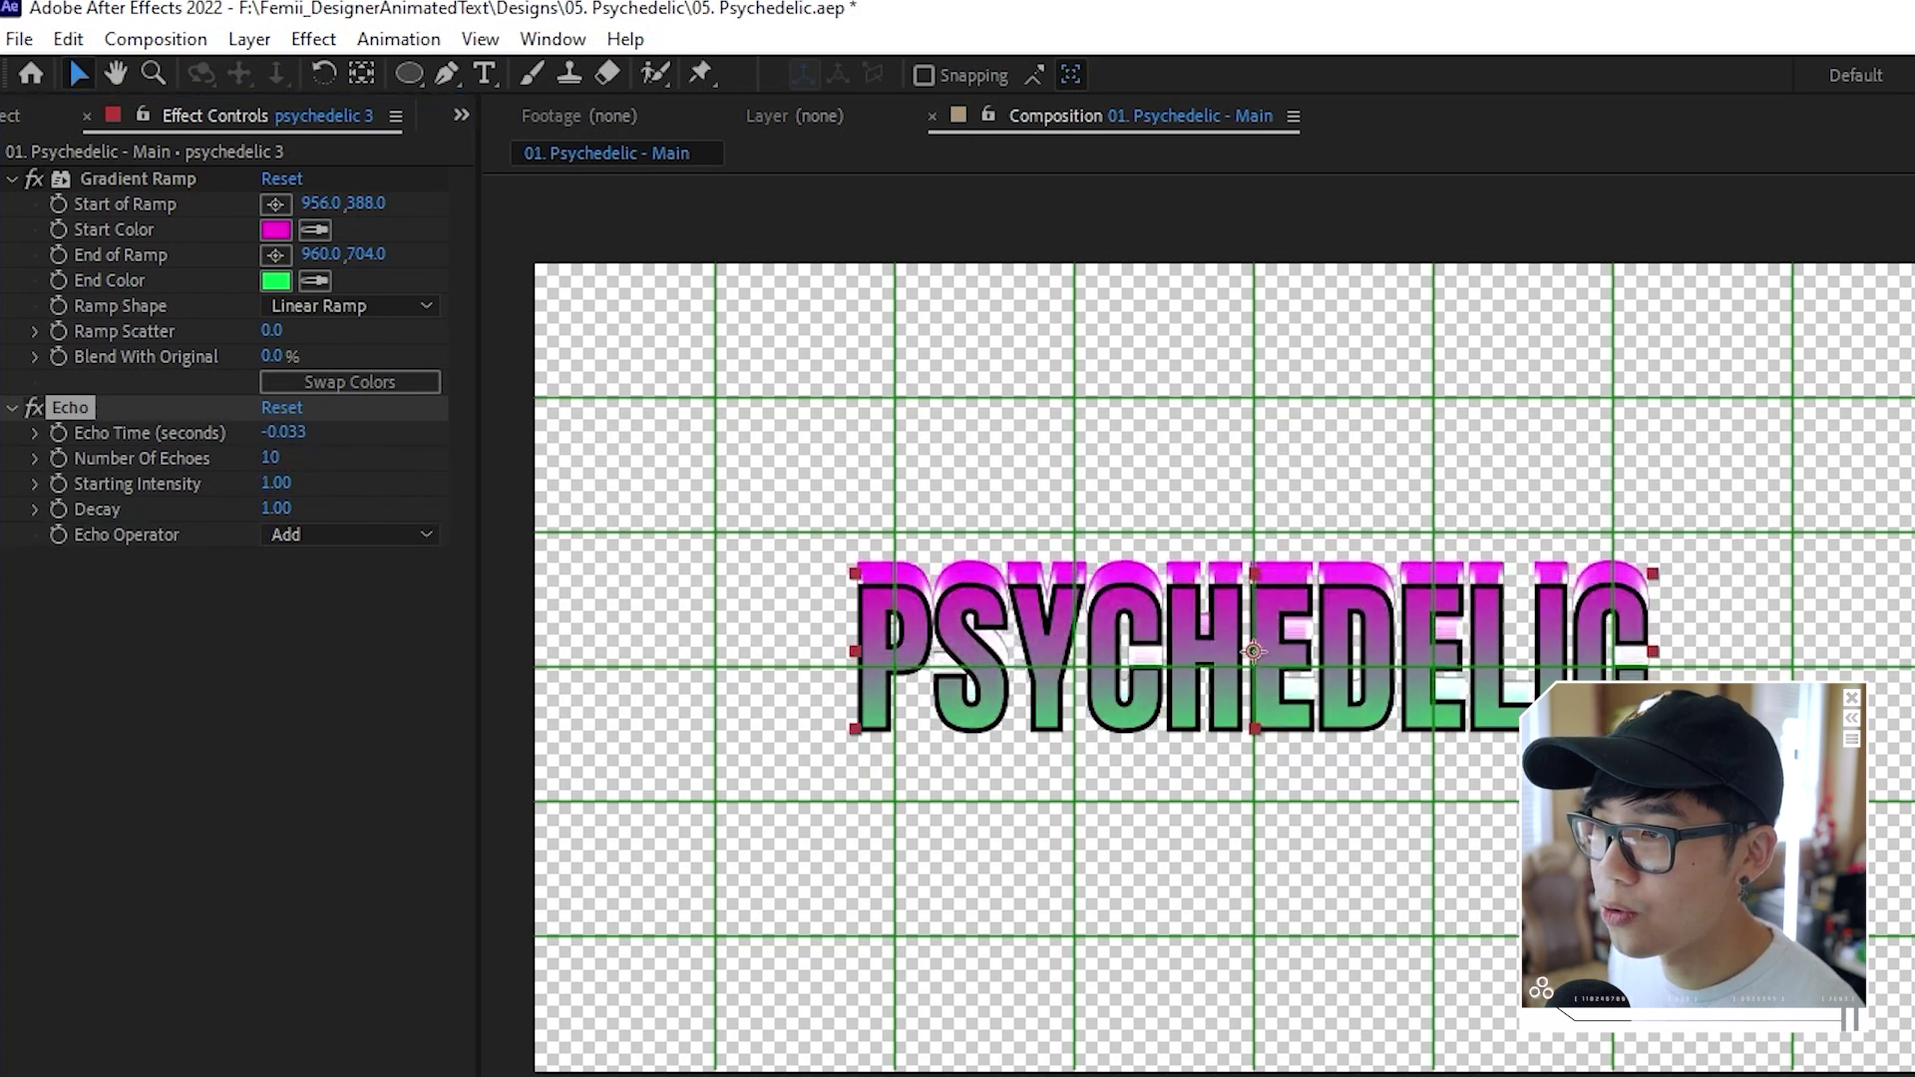
key("space")
key("space")
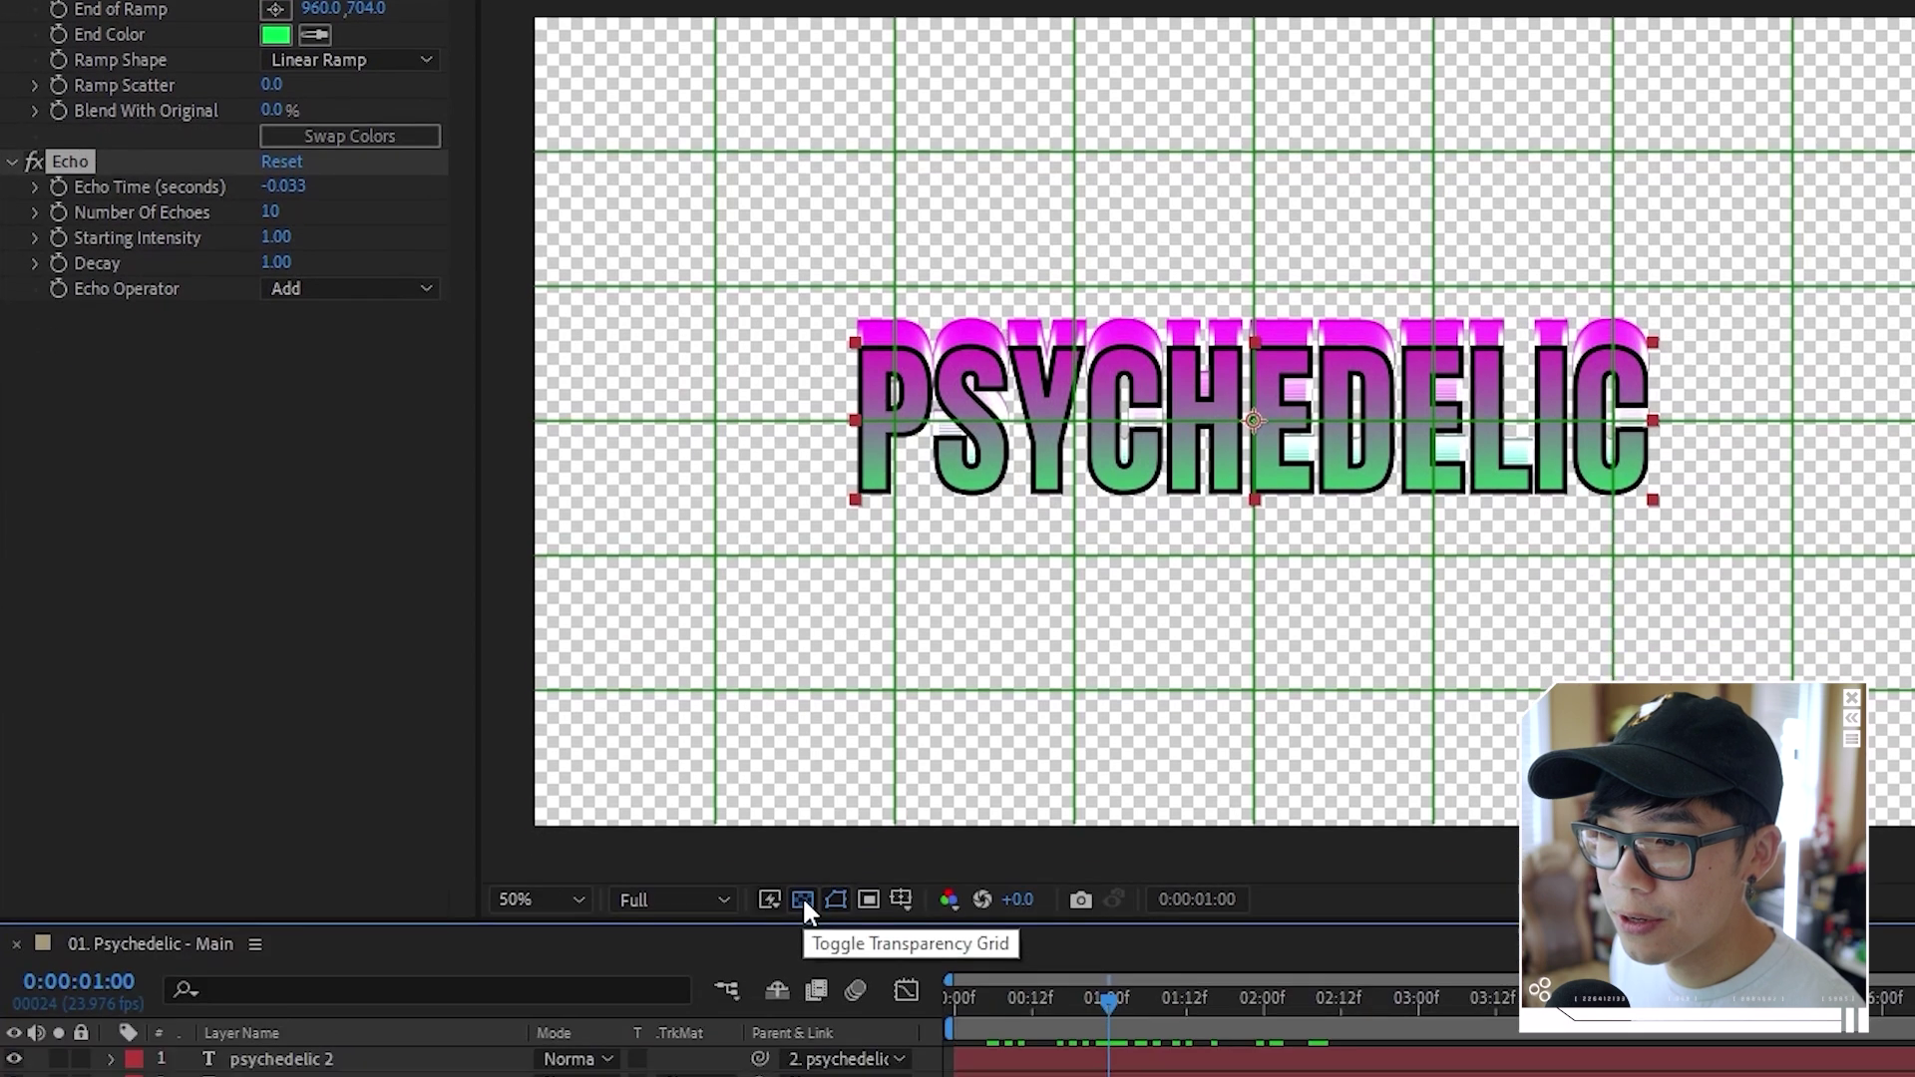
left_click(802, 896)
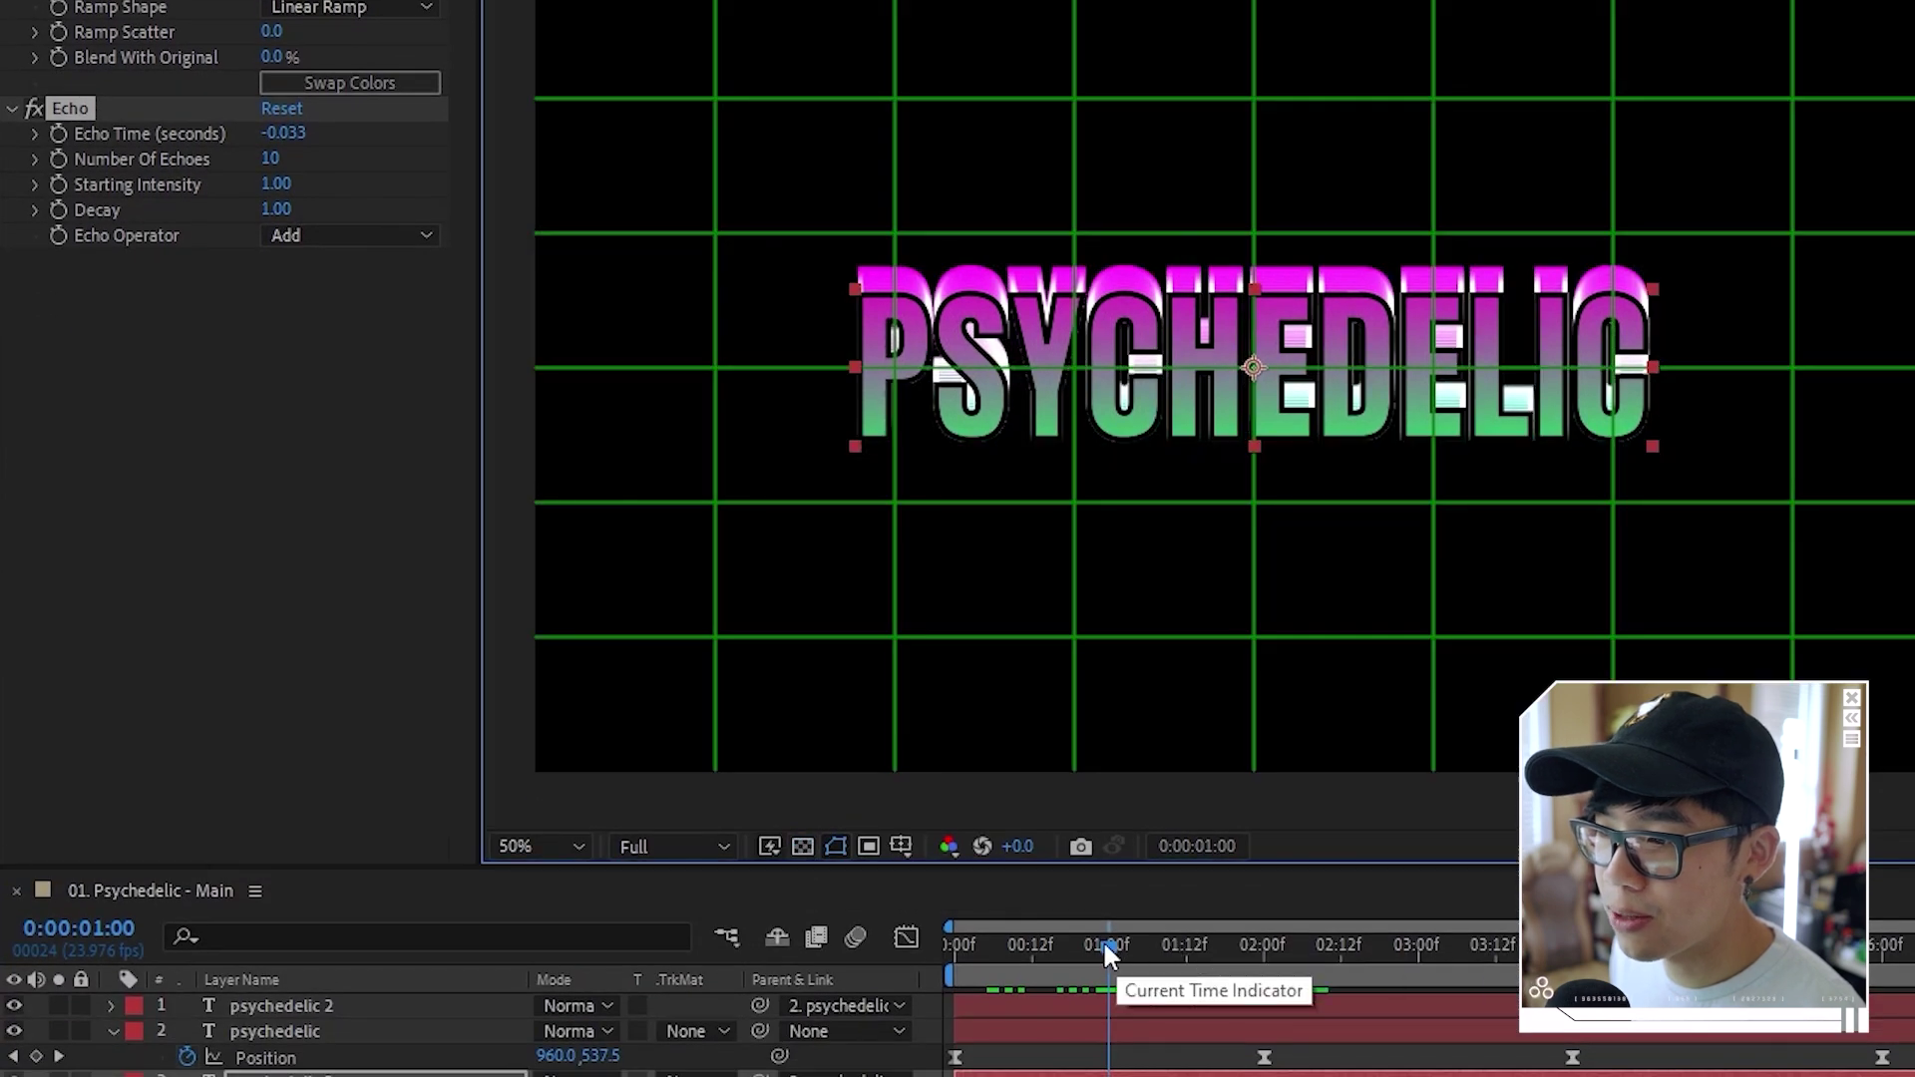
left_click_drag(1107, 947, 981, 946)
key("space")
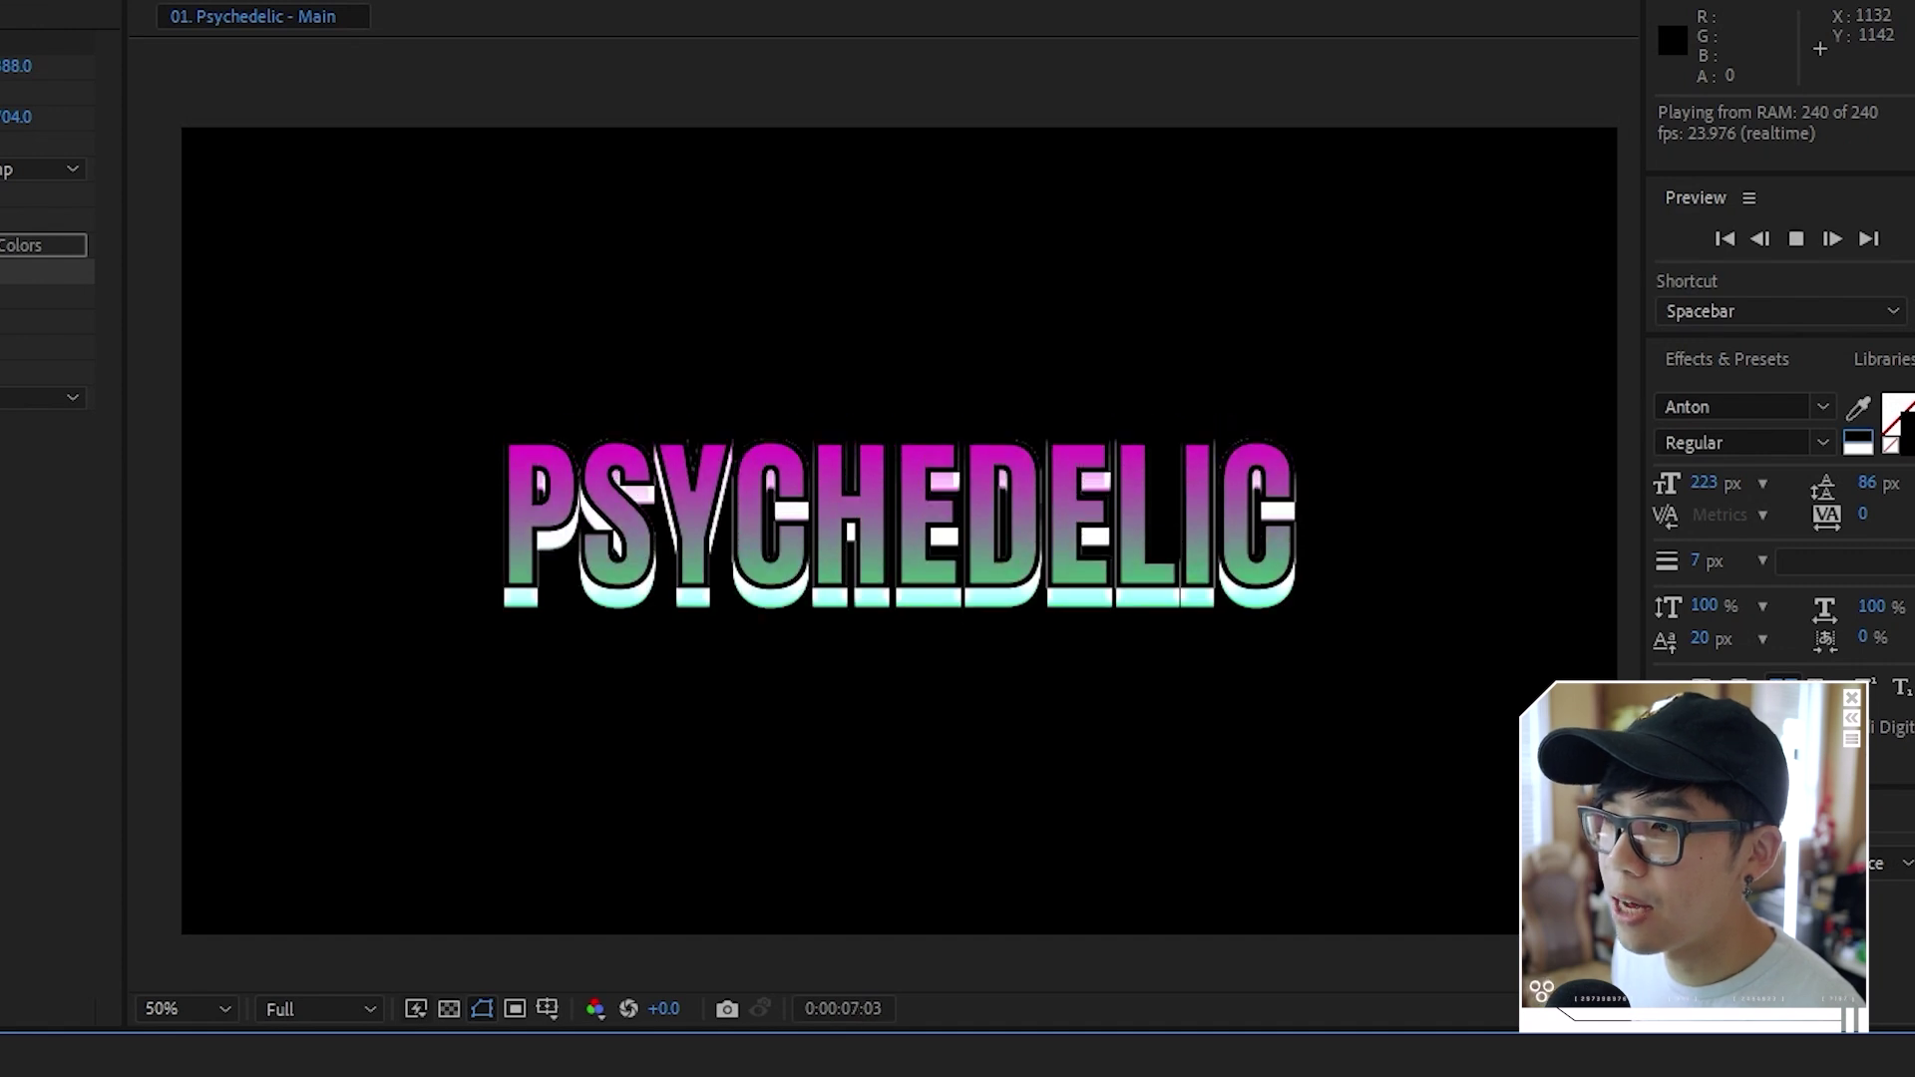
key("space")
Set the Echo Operator on the psychedelic 3 layer to Maximum and inspect the trail on the letters
scroll(910, 623, "up", 2)
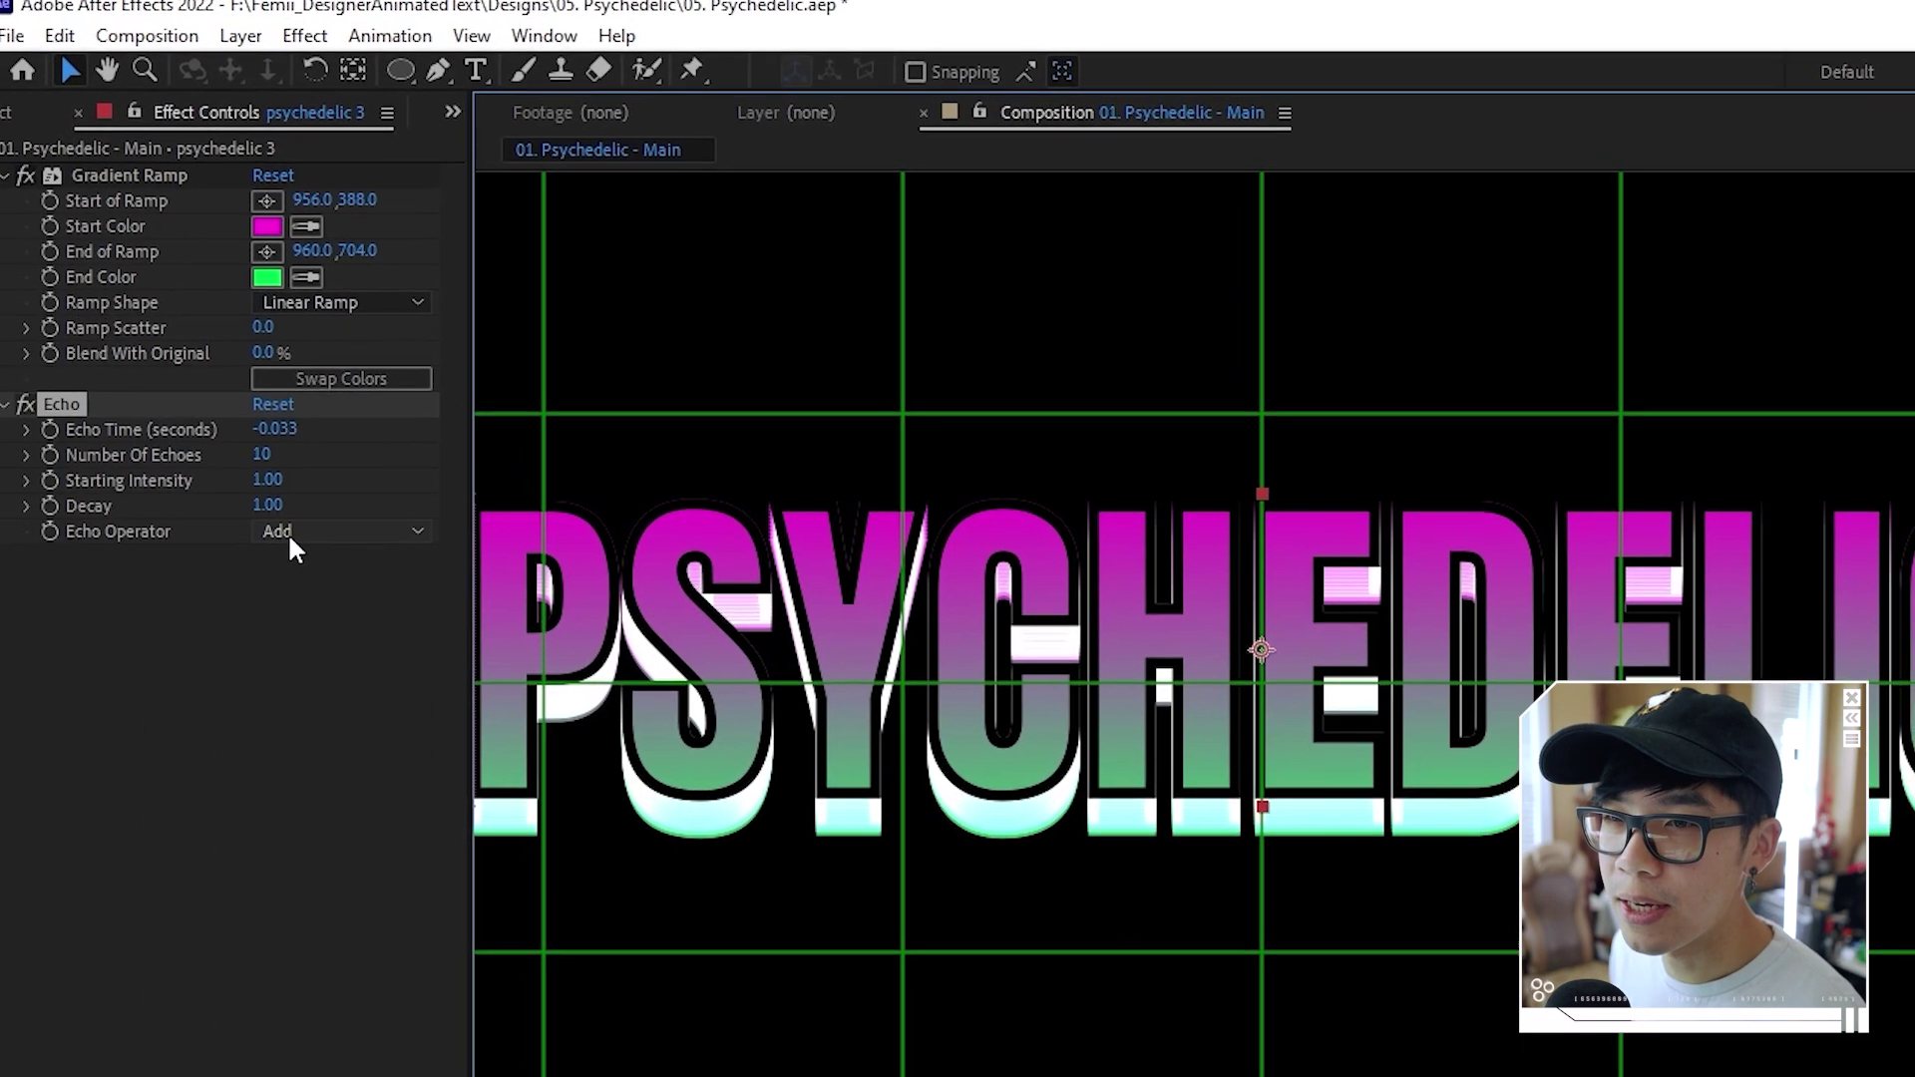
left_click(288, 533)
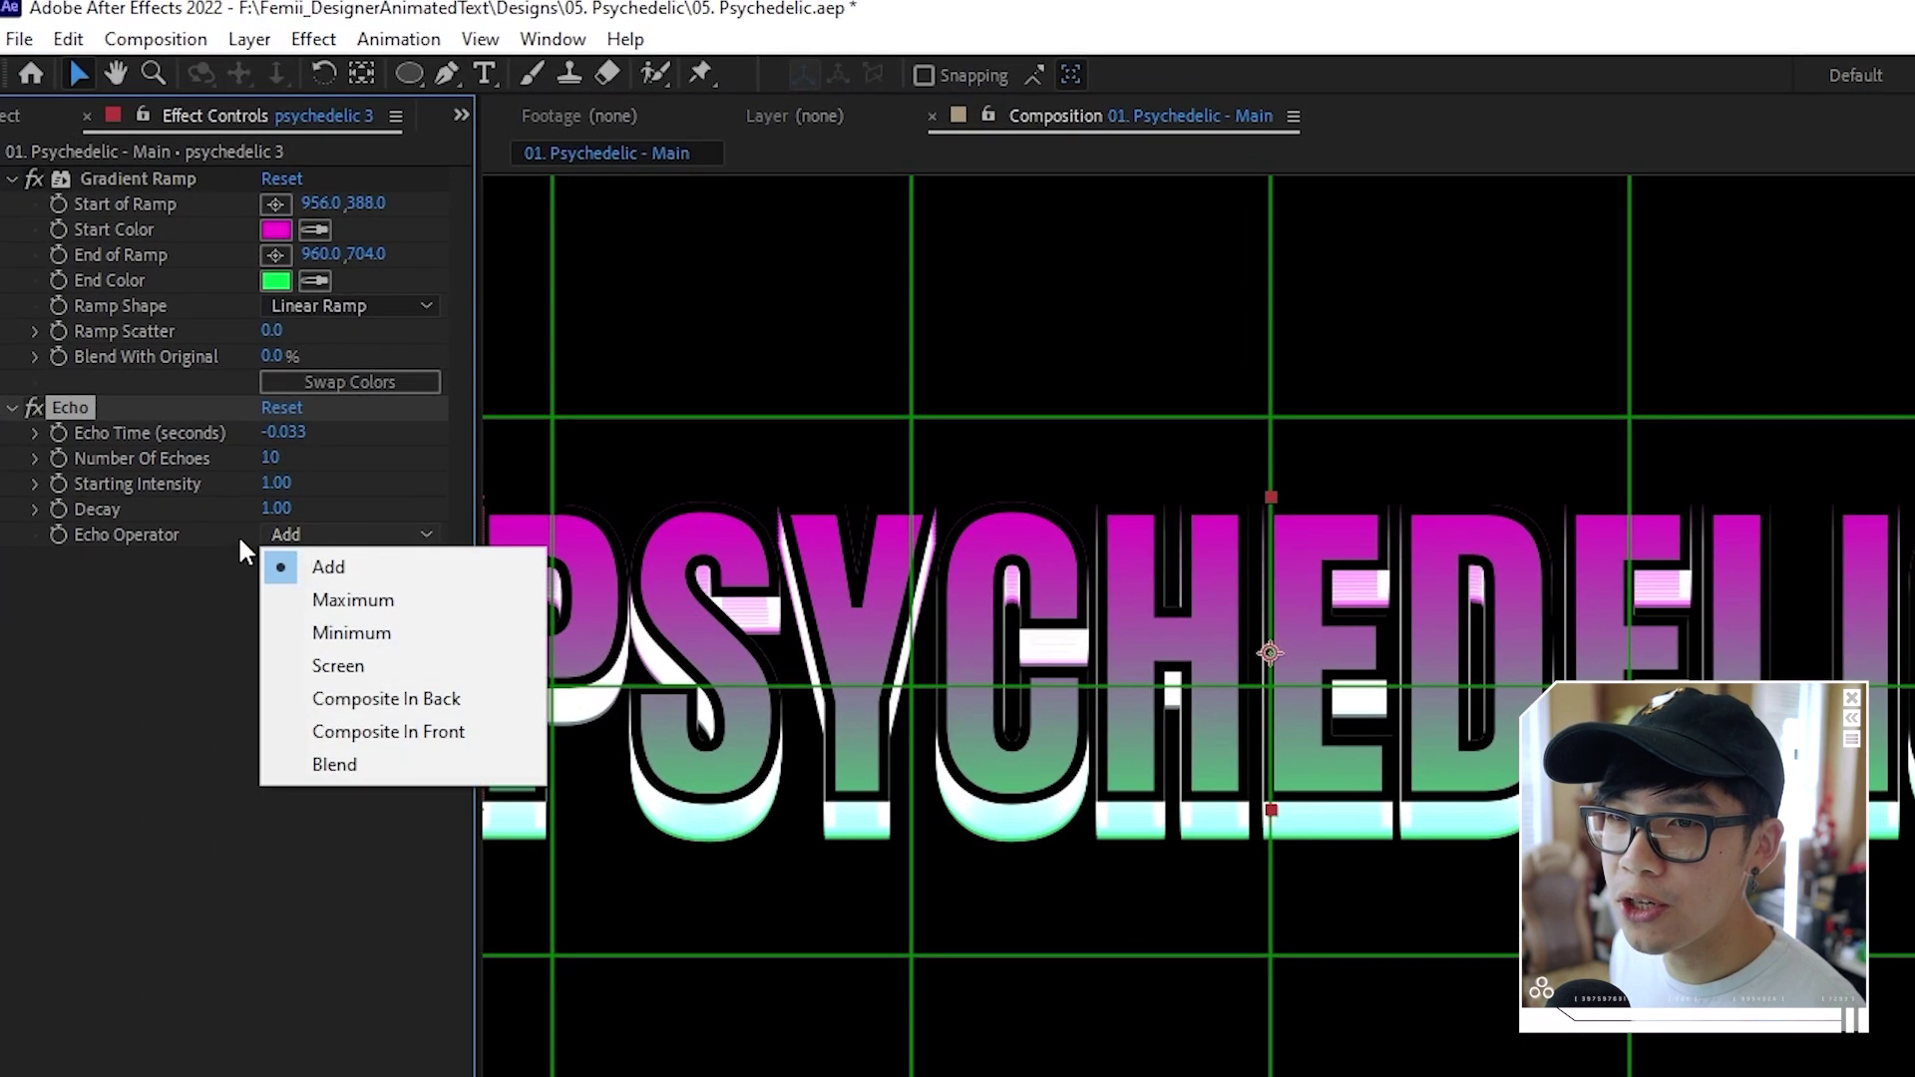
left_click(349, 601)
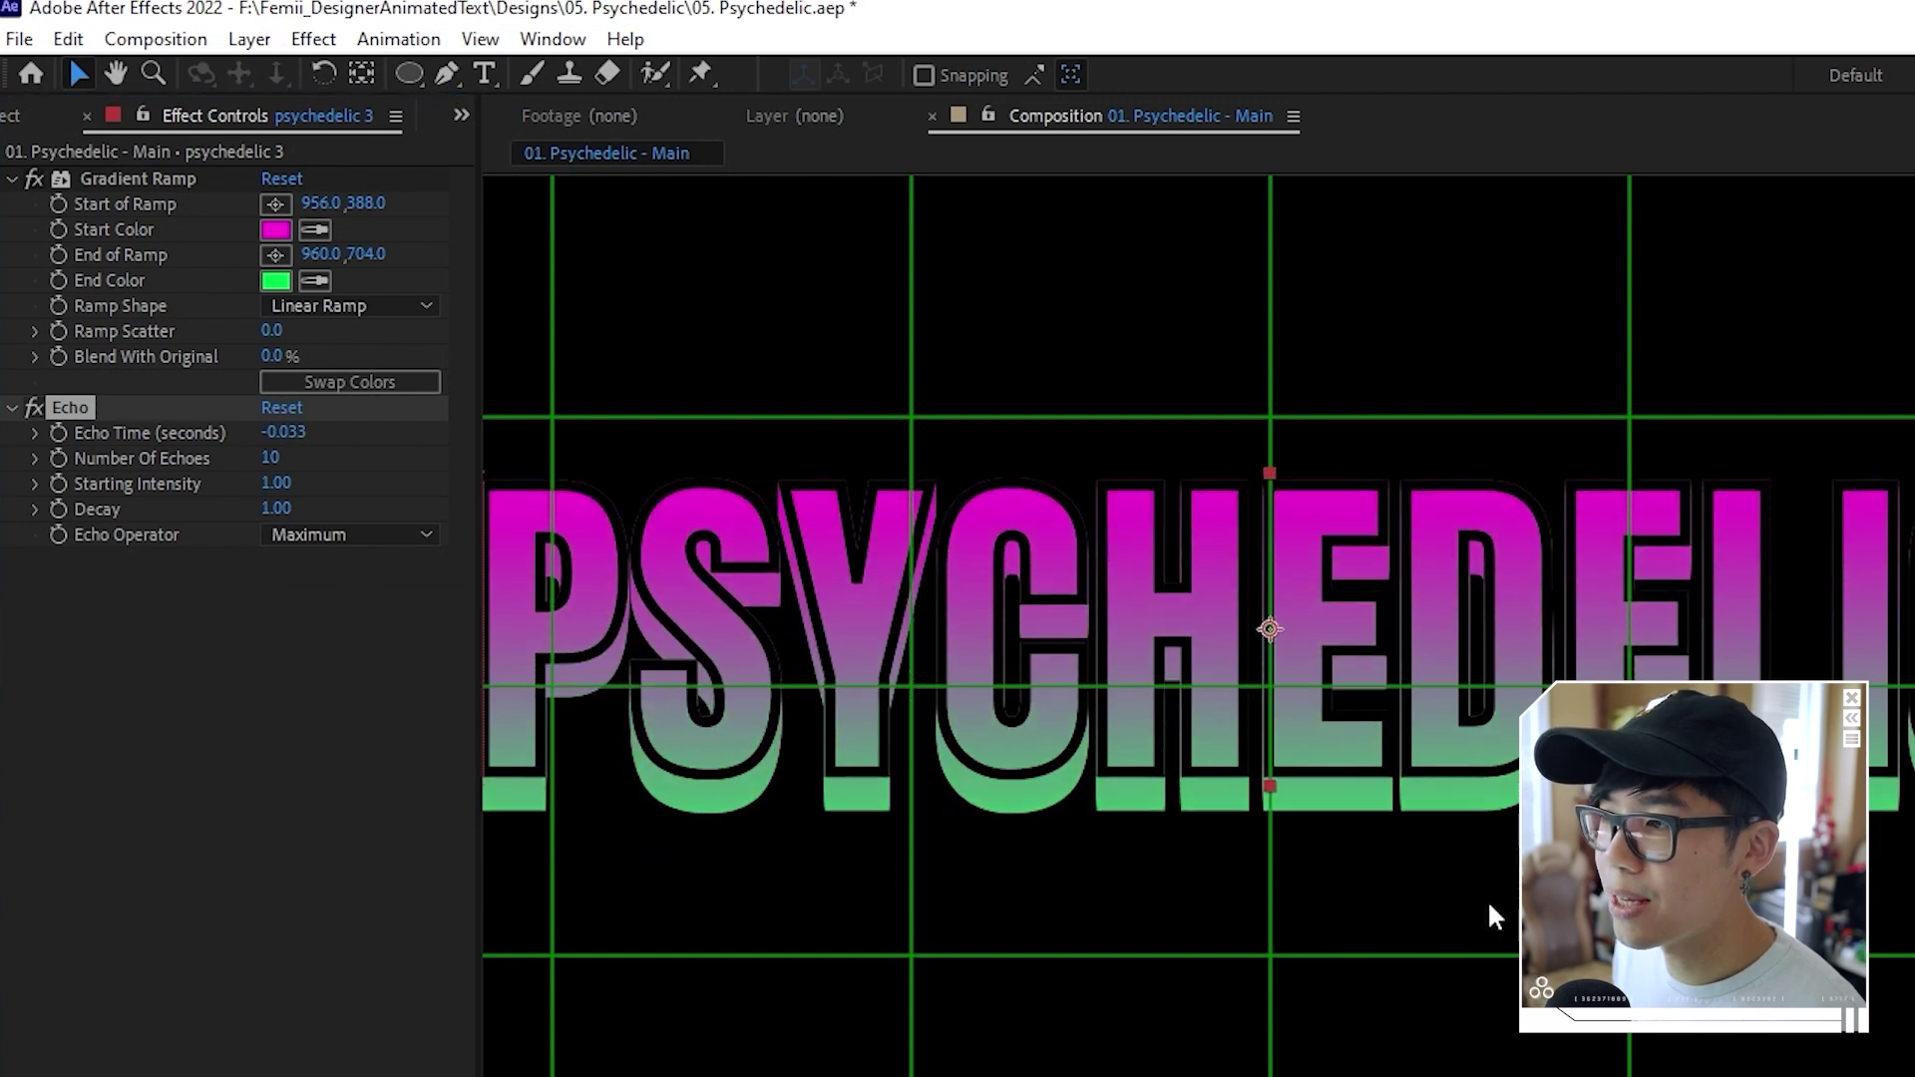
key("comma")
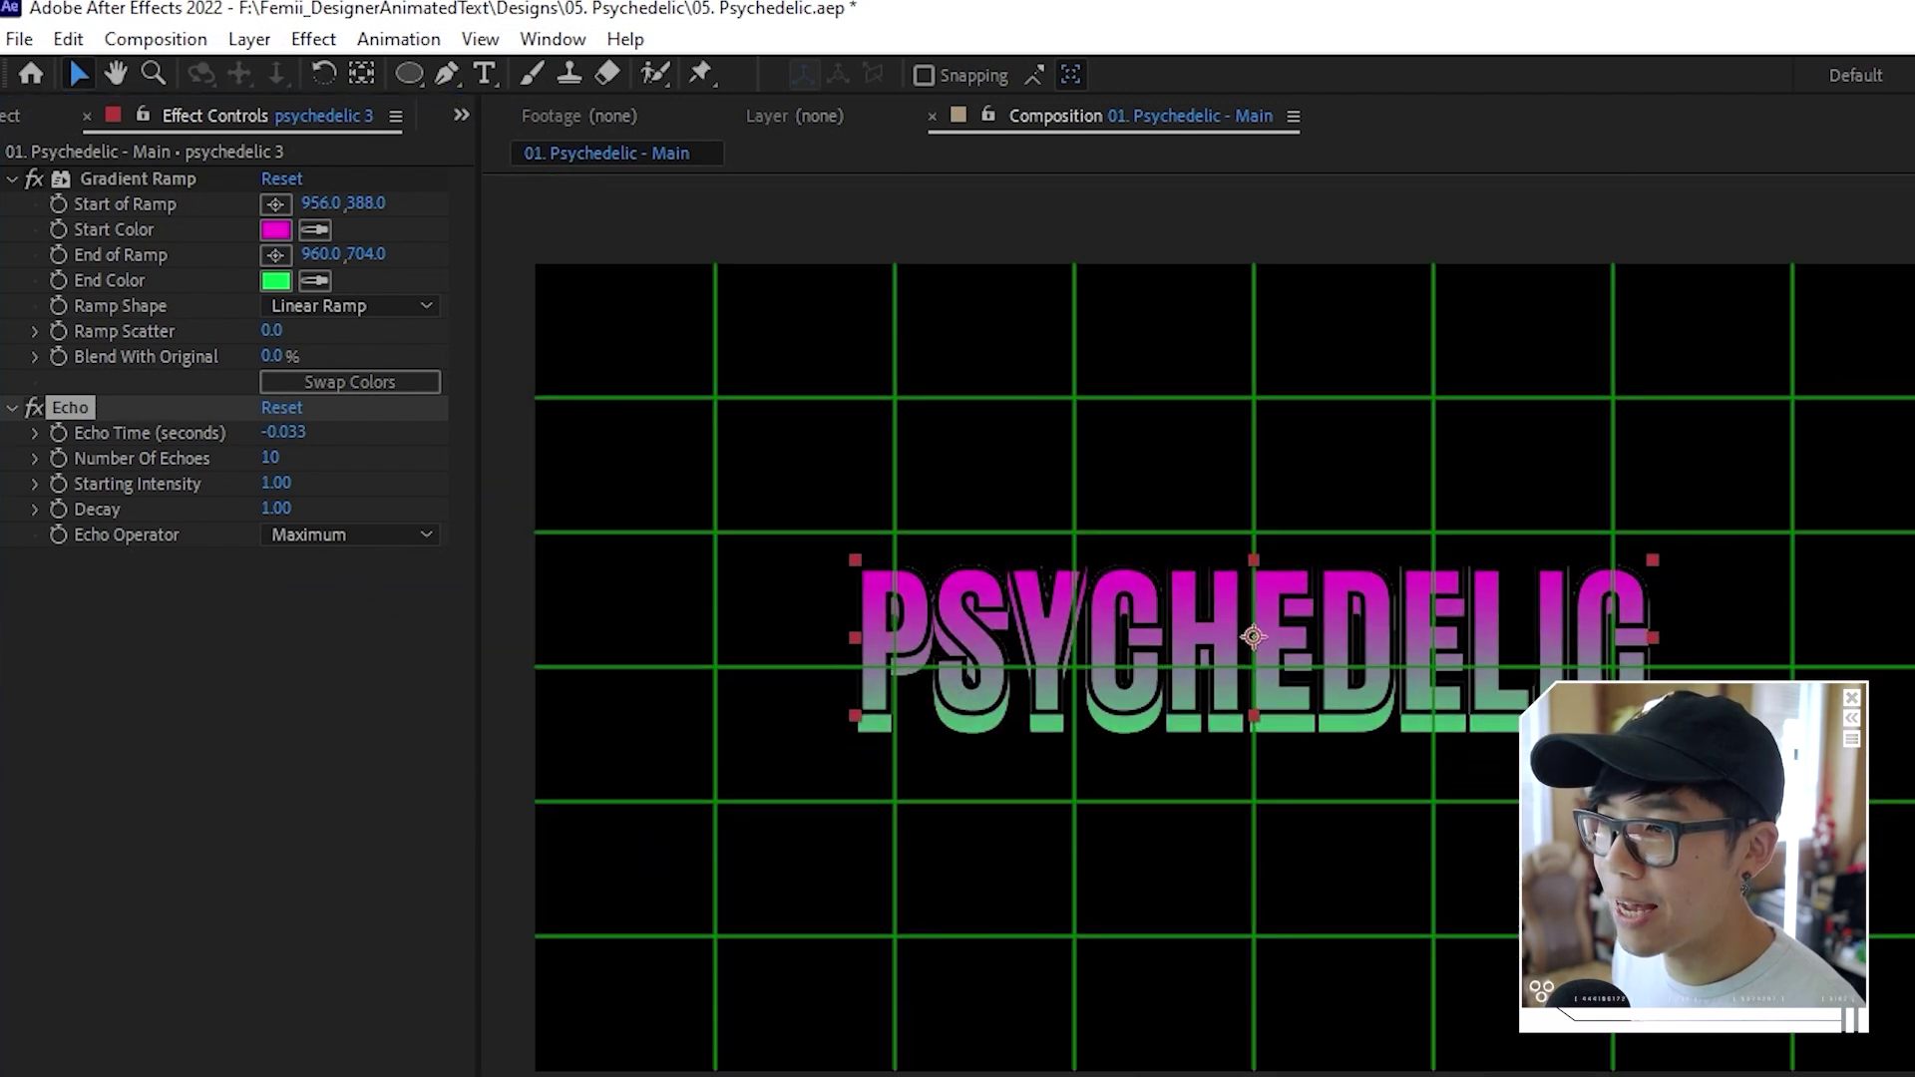
scroll(915, 624, "up", 1)
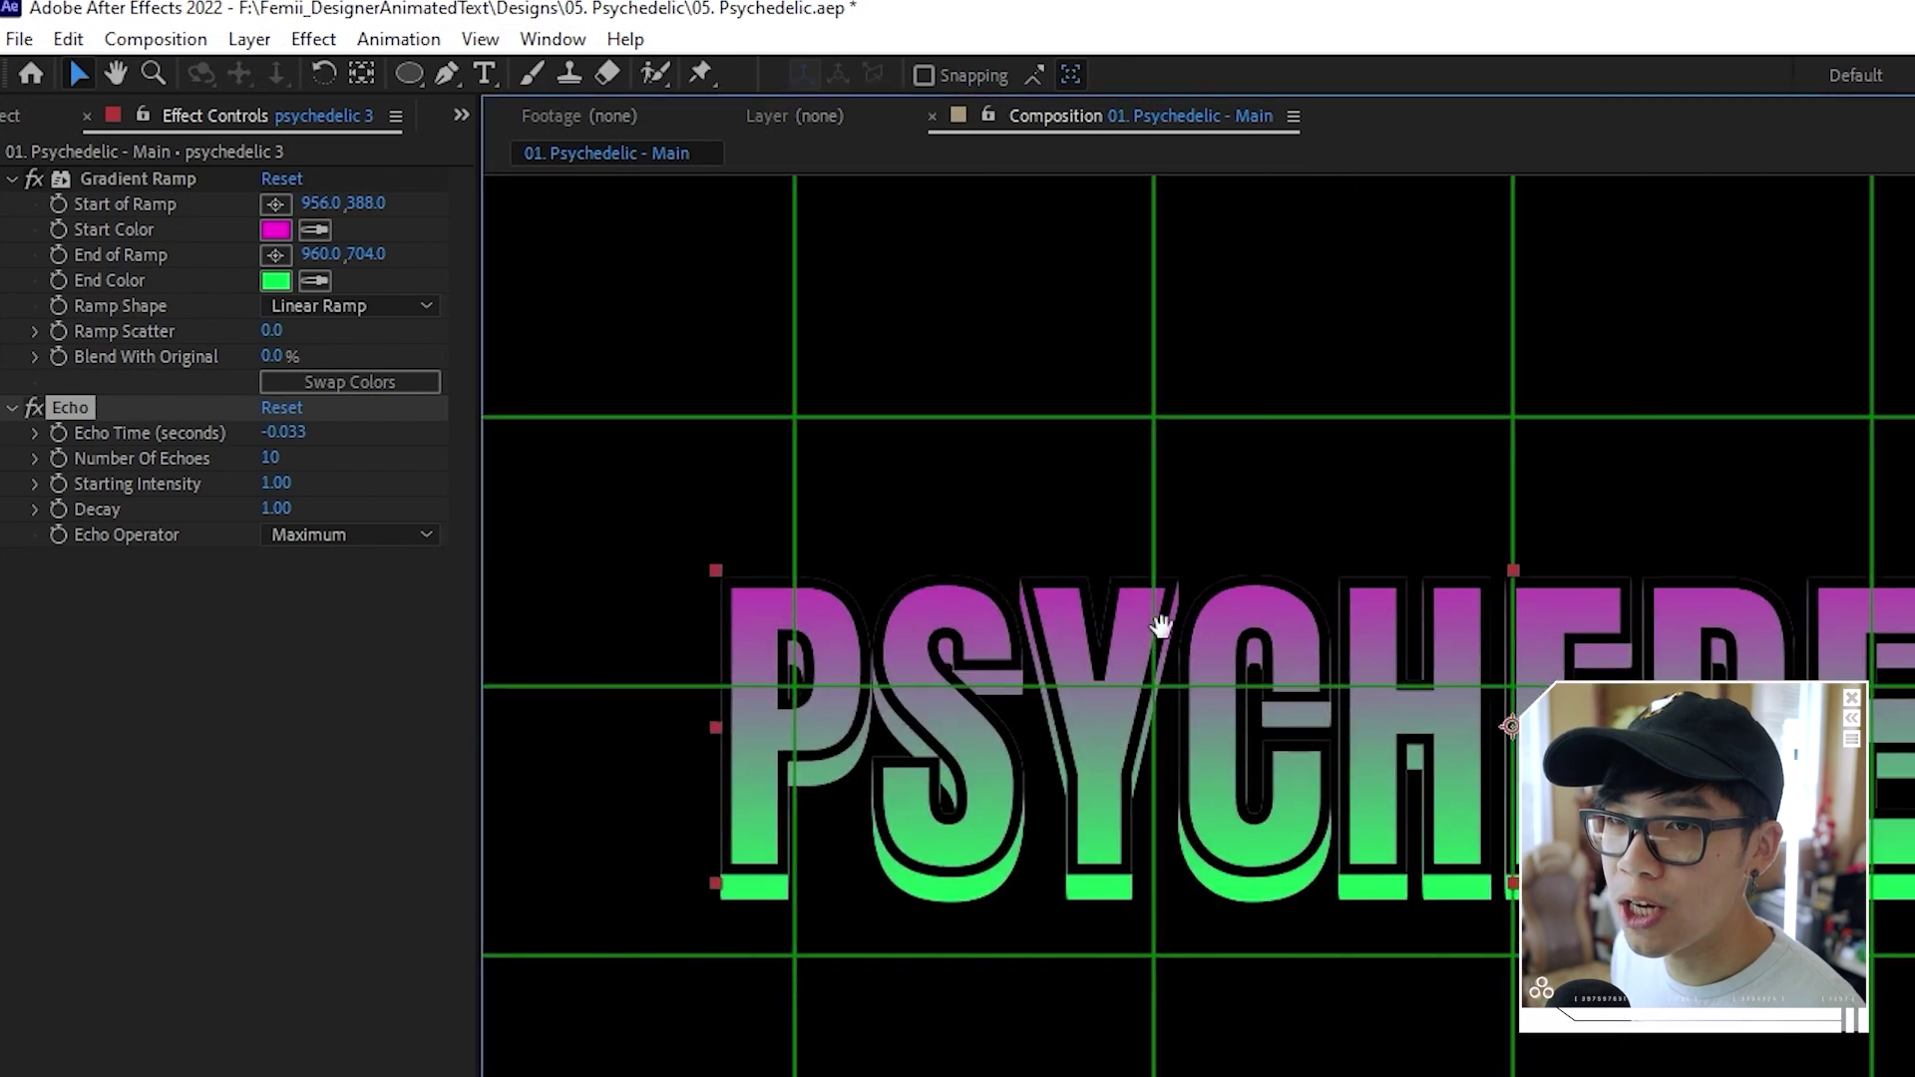
Set the Echo effect's time to -0.1 seconds and its decay to 0.83, and preview the fading trail
left_click(299, 437)
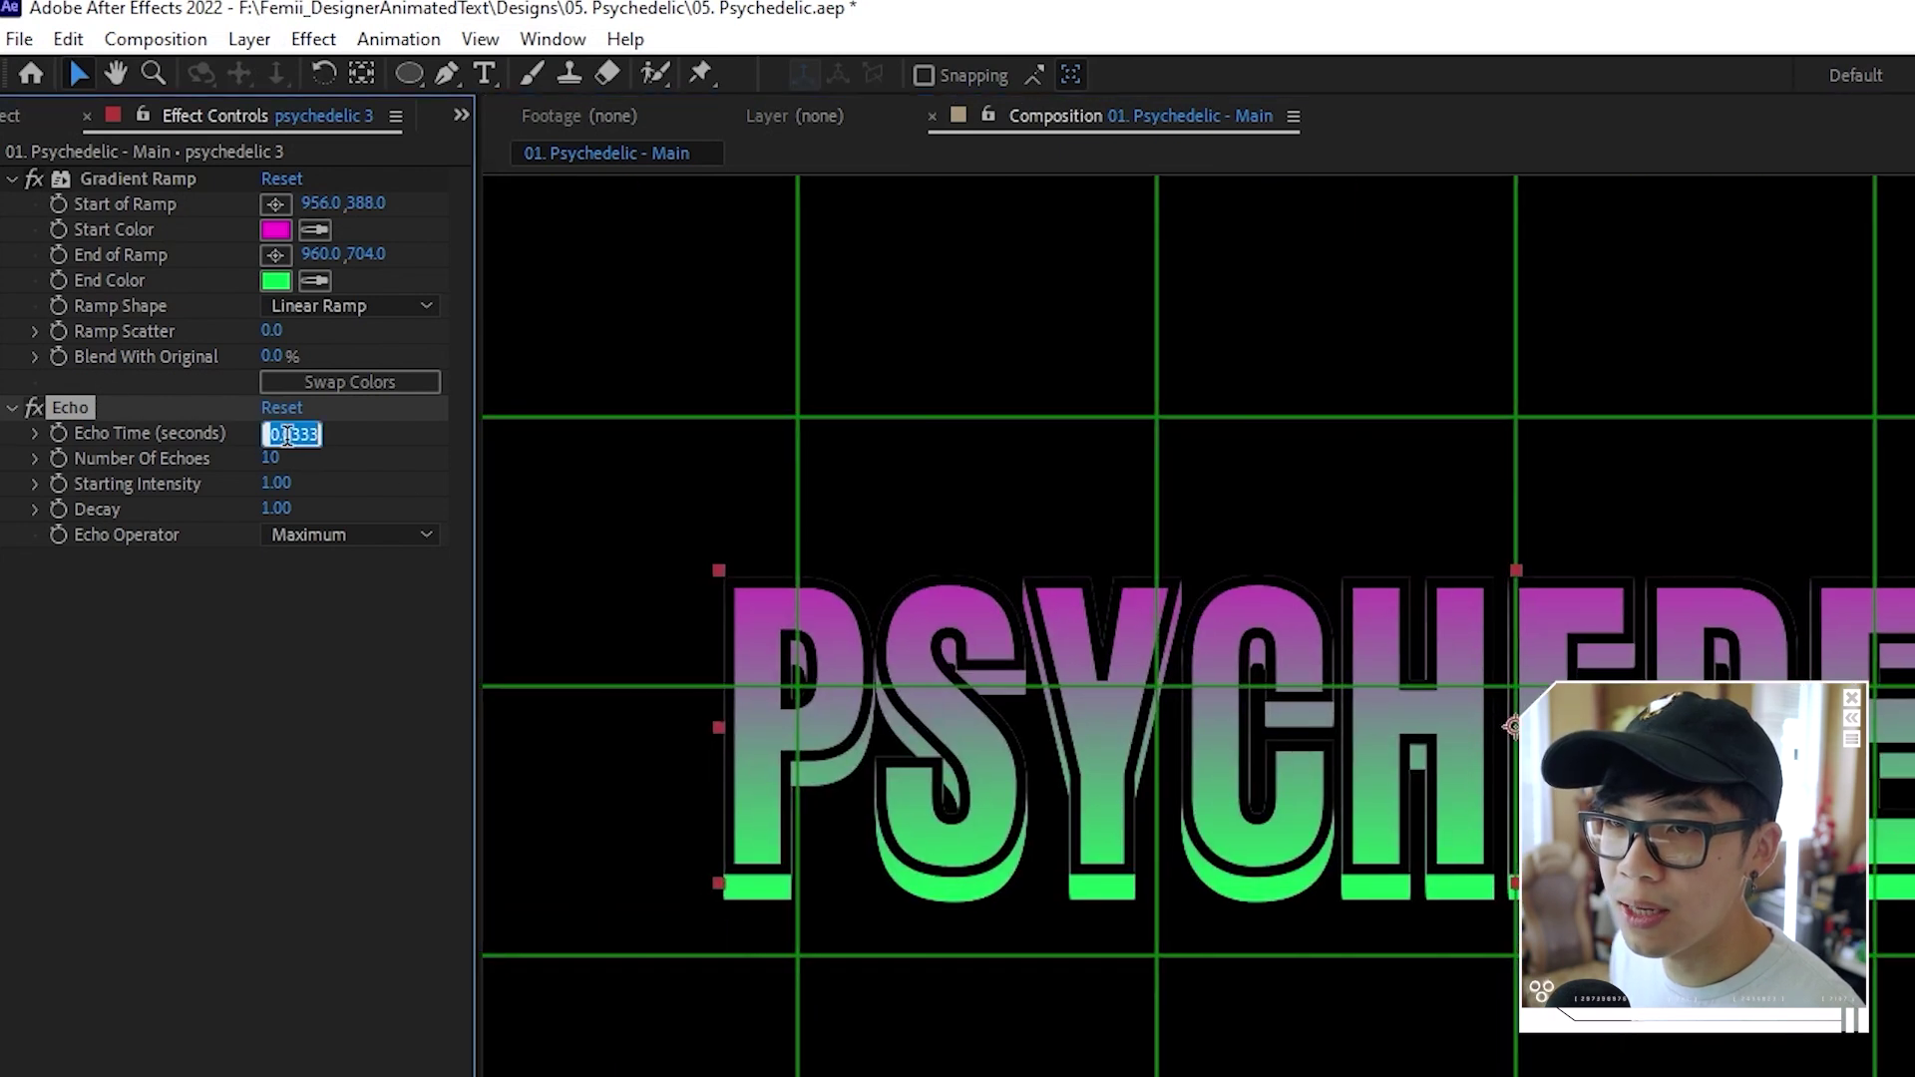
type("-0.1")
key("Return")
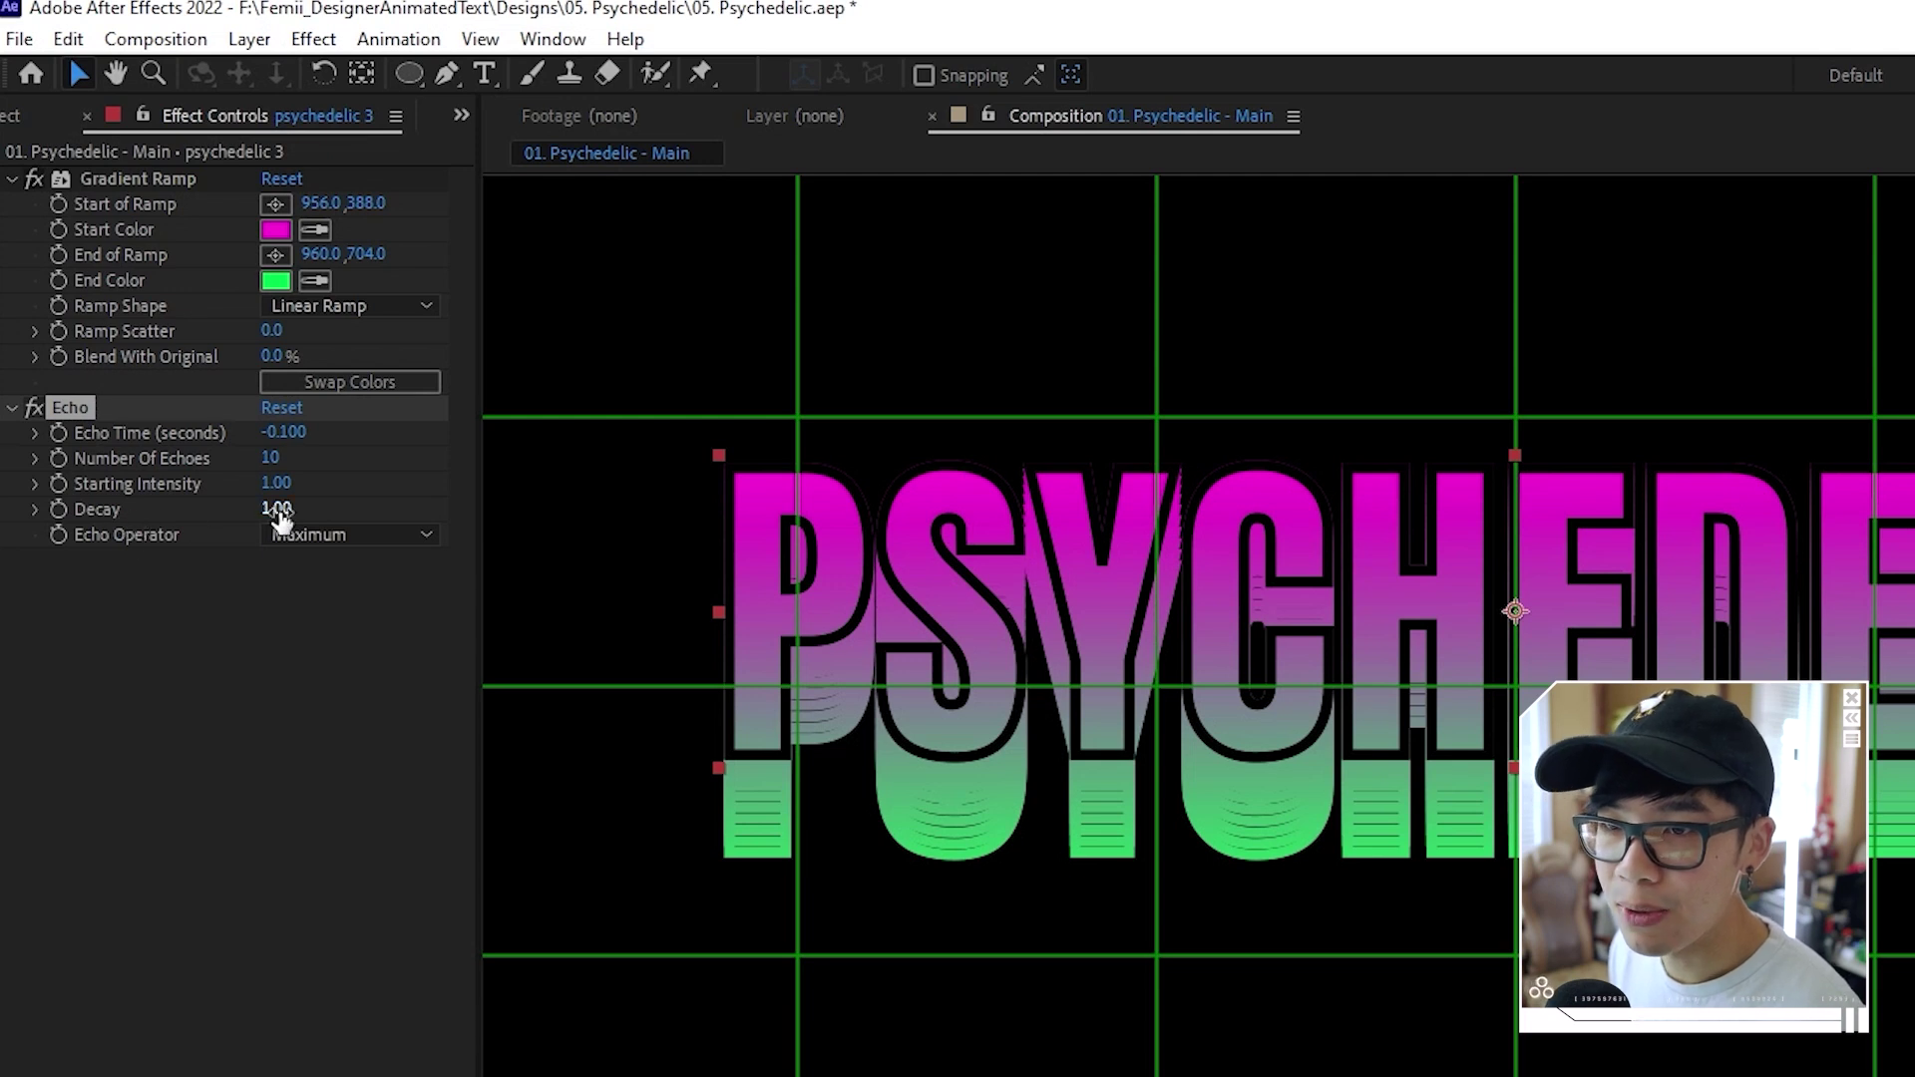
left_click_drag(281, 516, 252, 511)
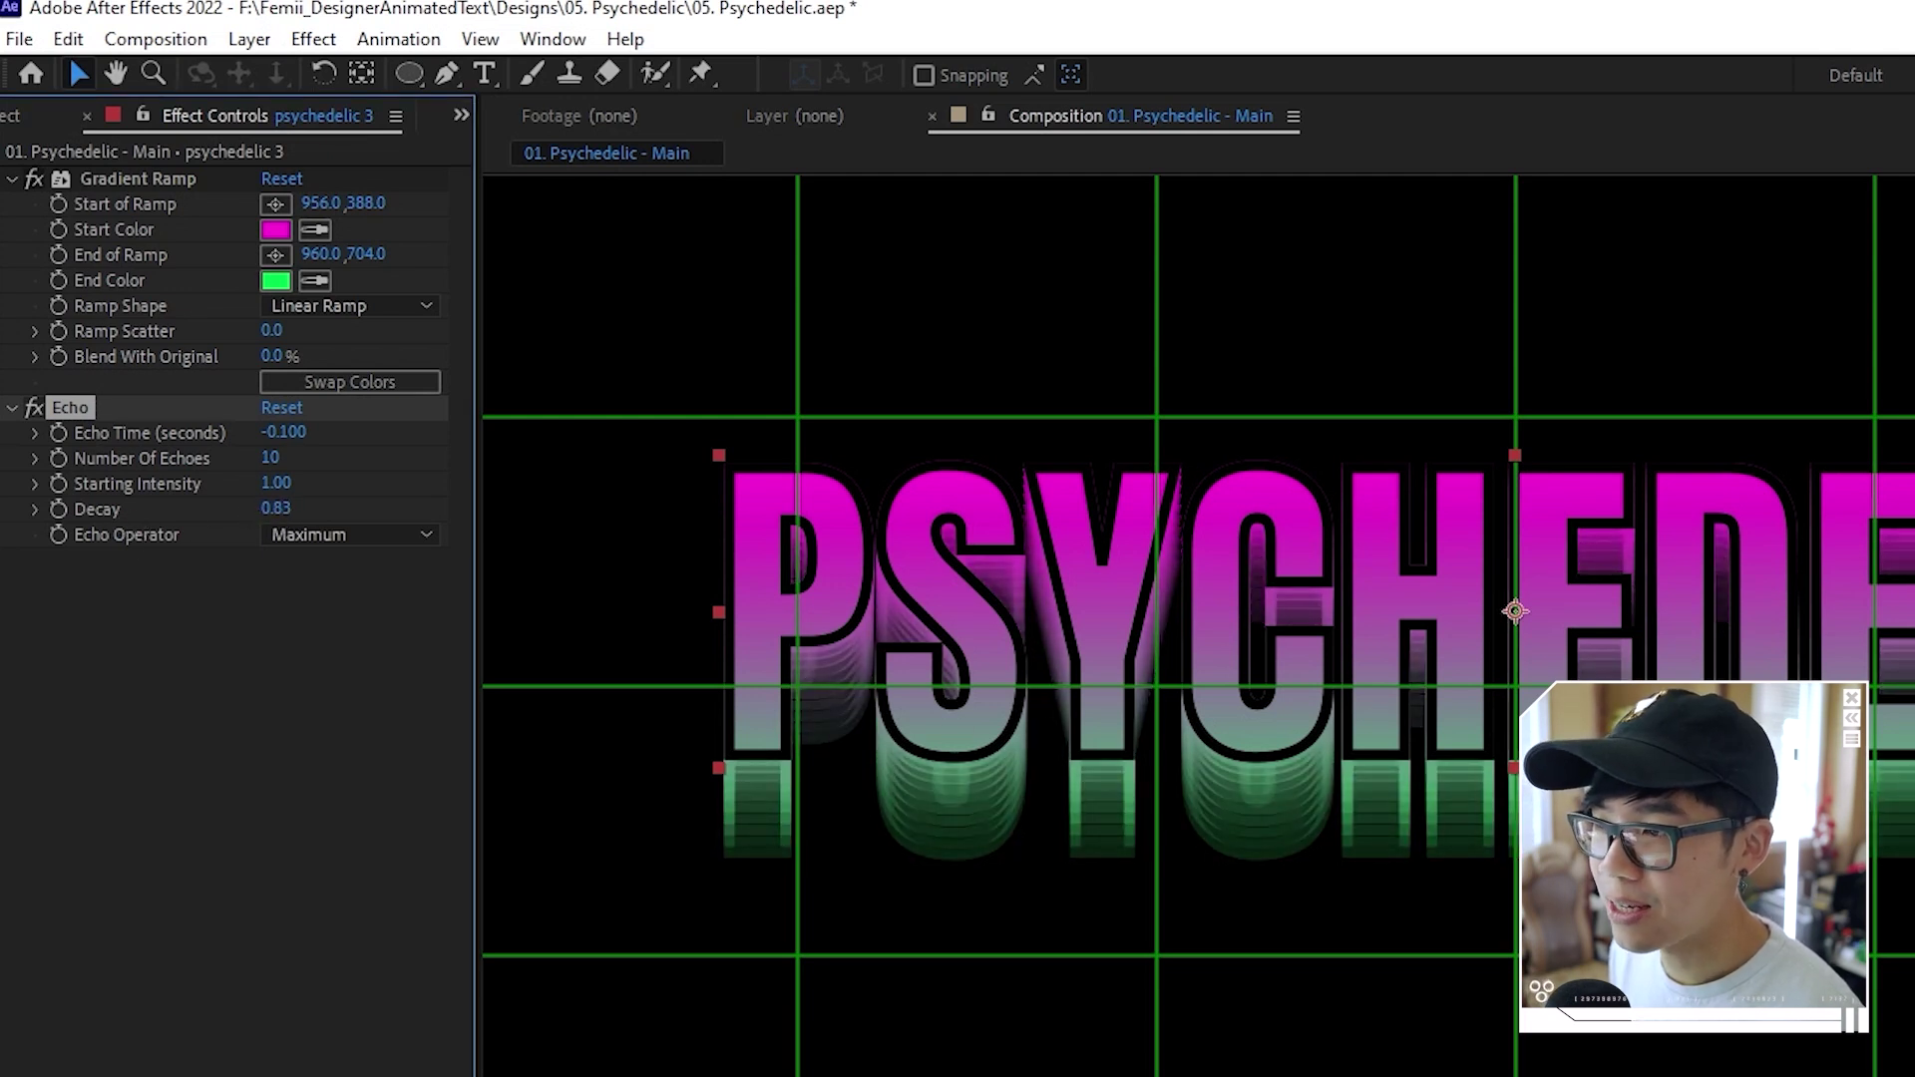
key("space")
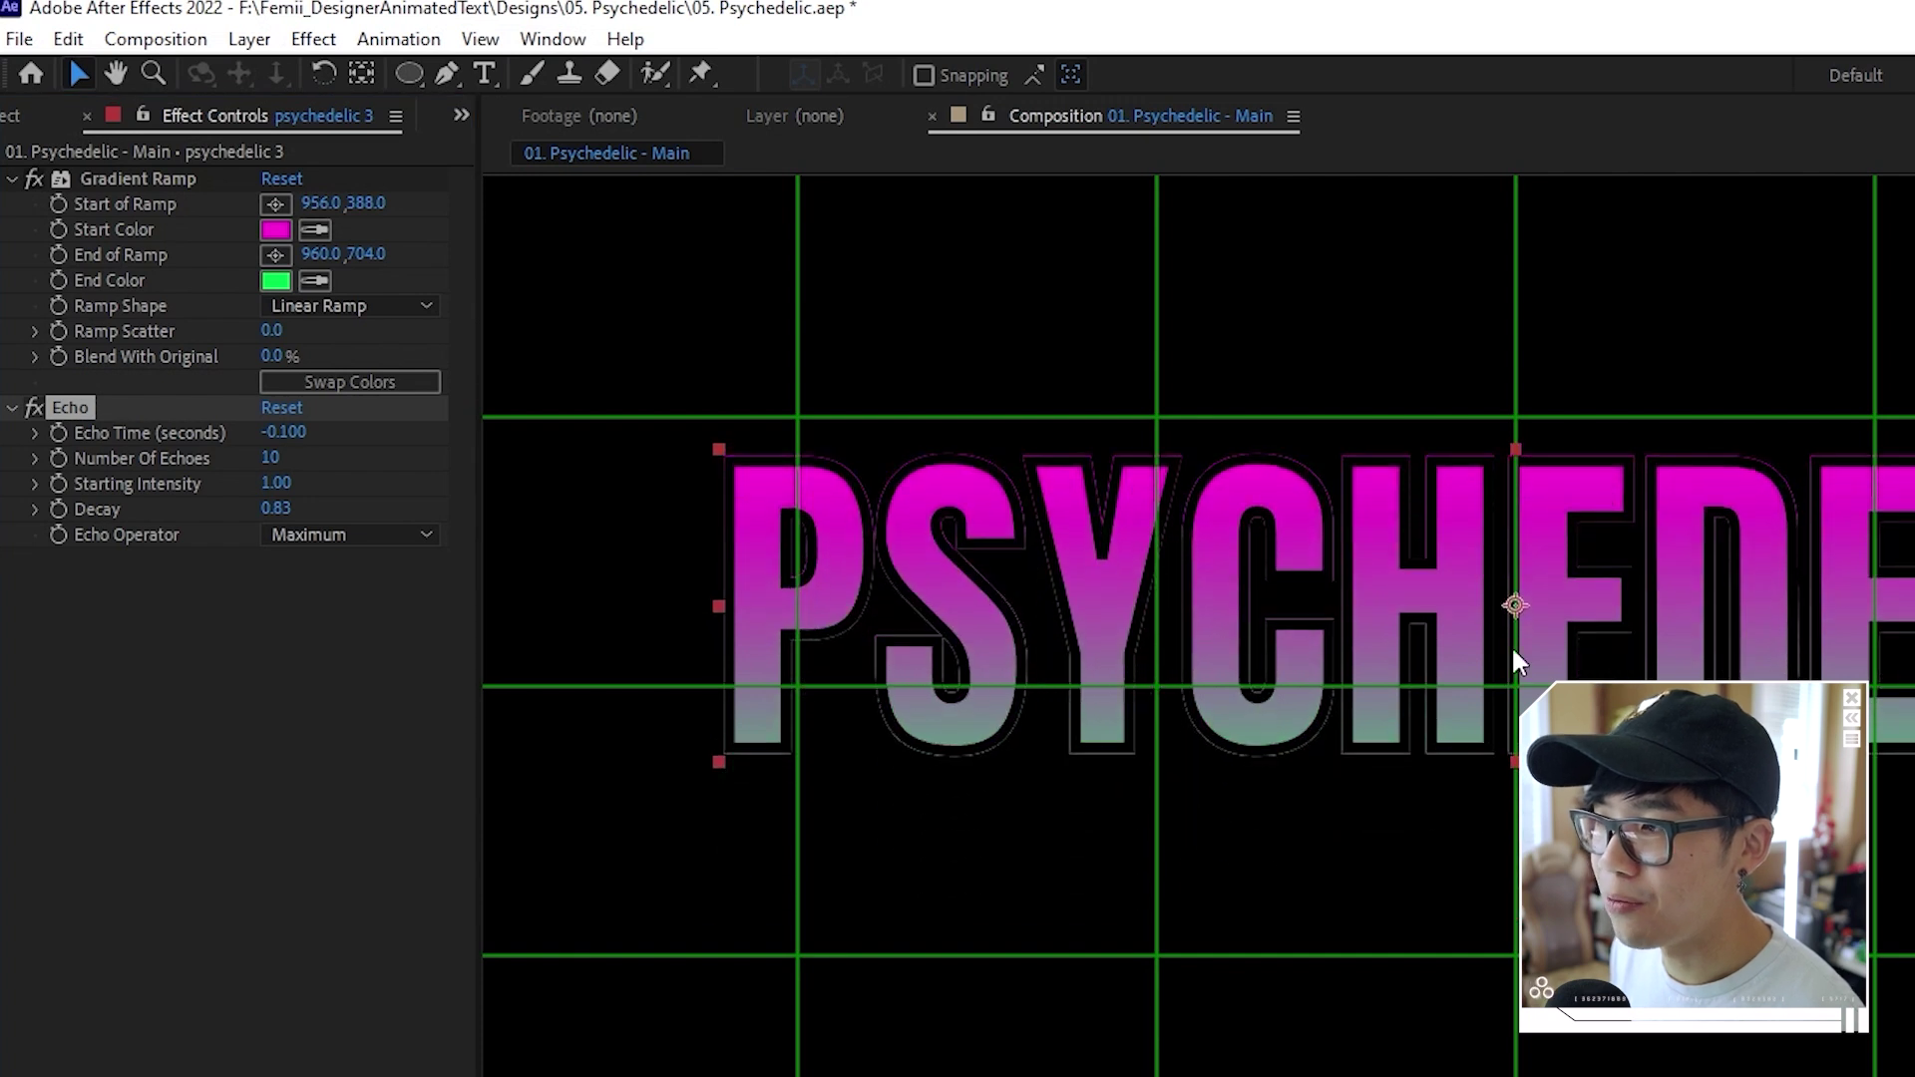
scroll(1514, 648, "down", 2)
key("ctrl+'")
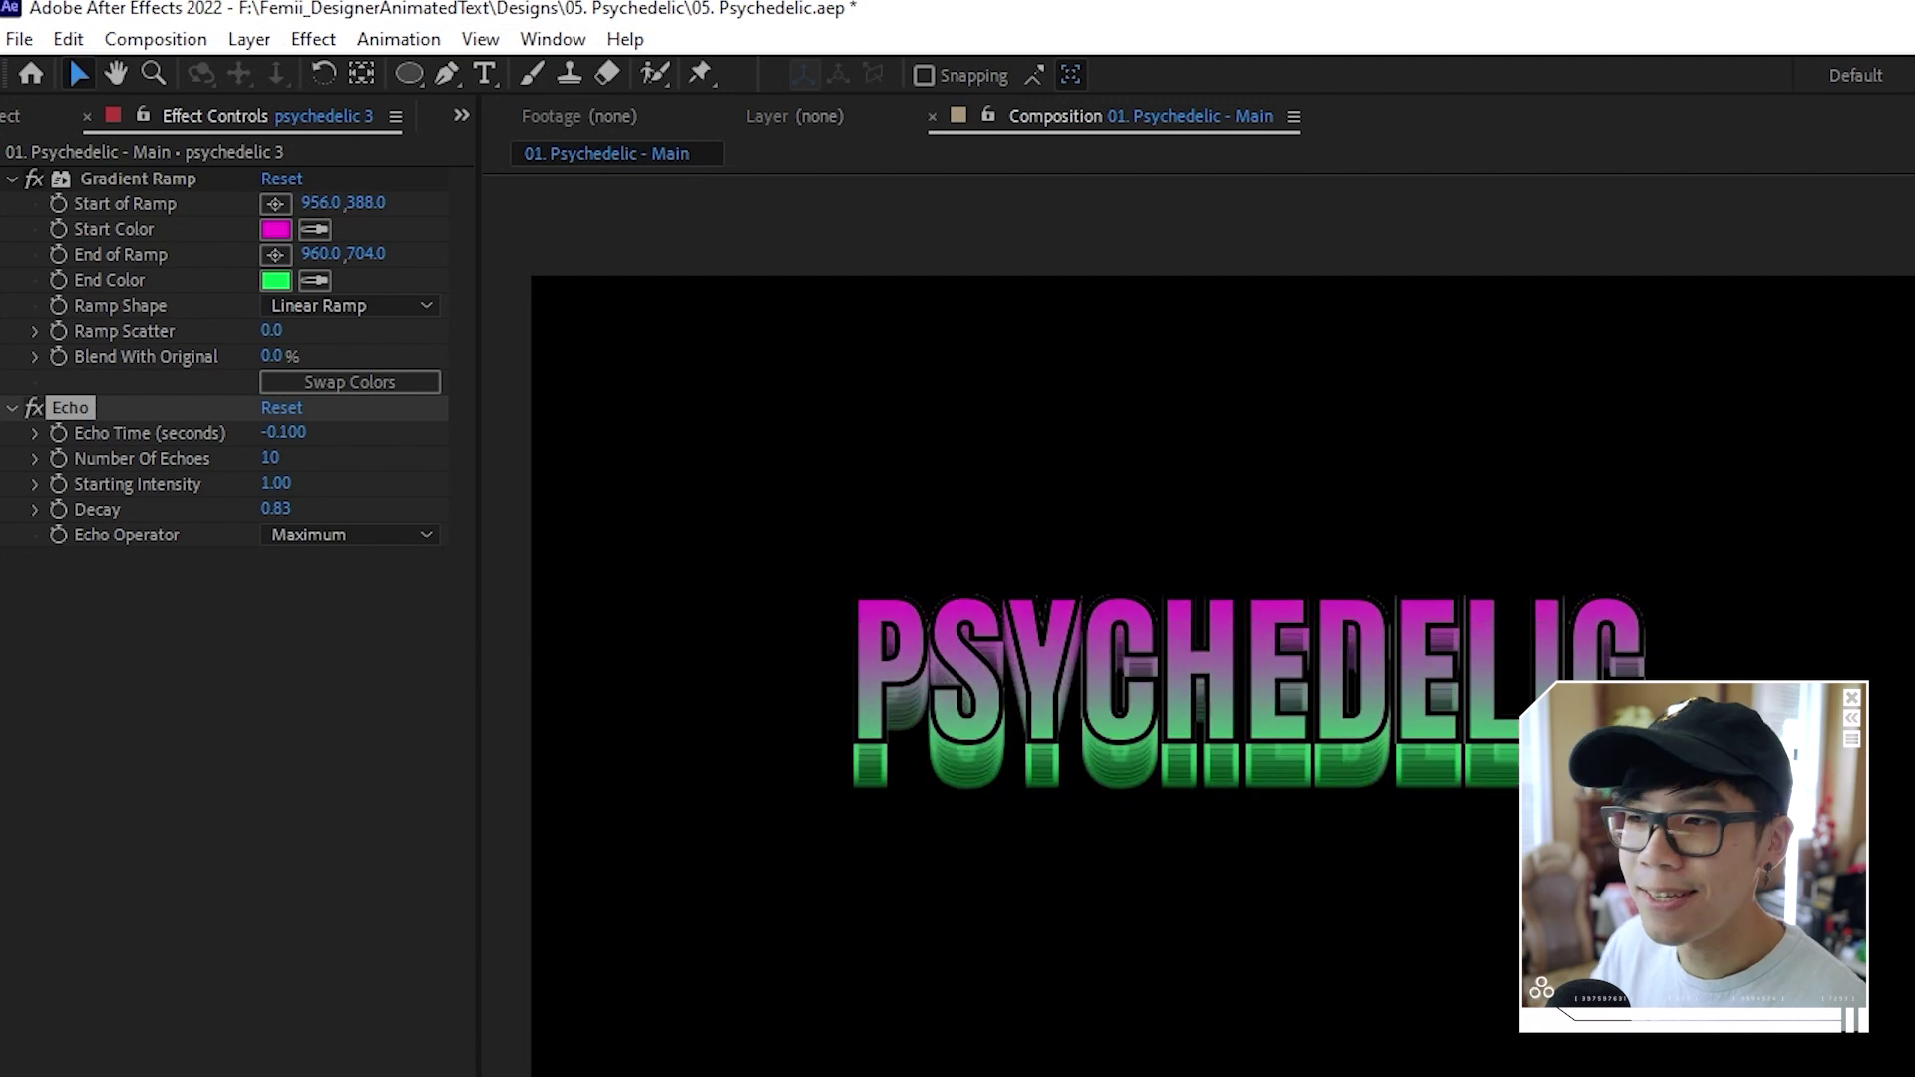
key("ctrl+'")
Duplicate the psychedelic 3 layer and place the copy at the bottom of the layer stack
left_click(205, 927)
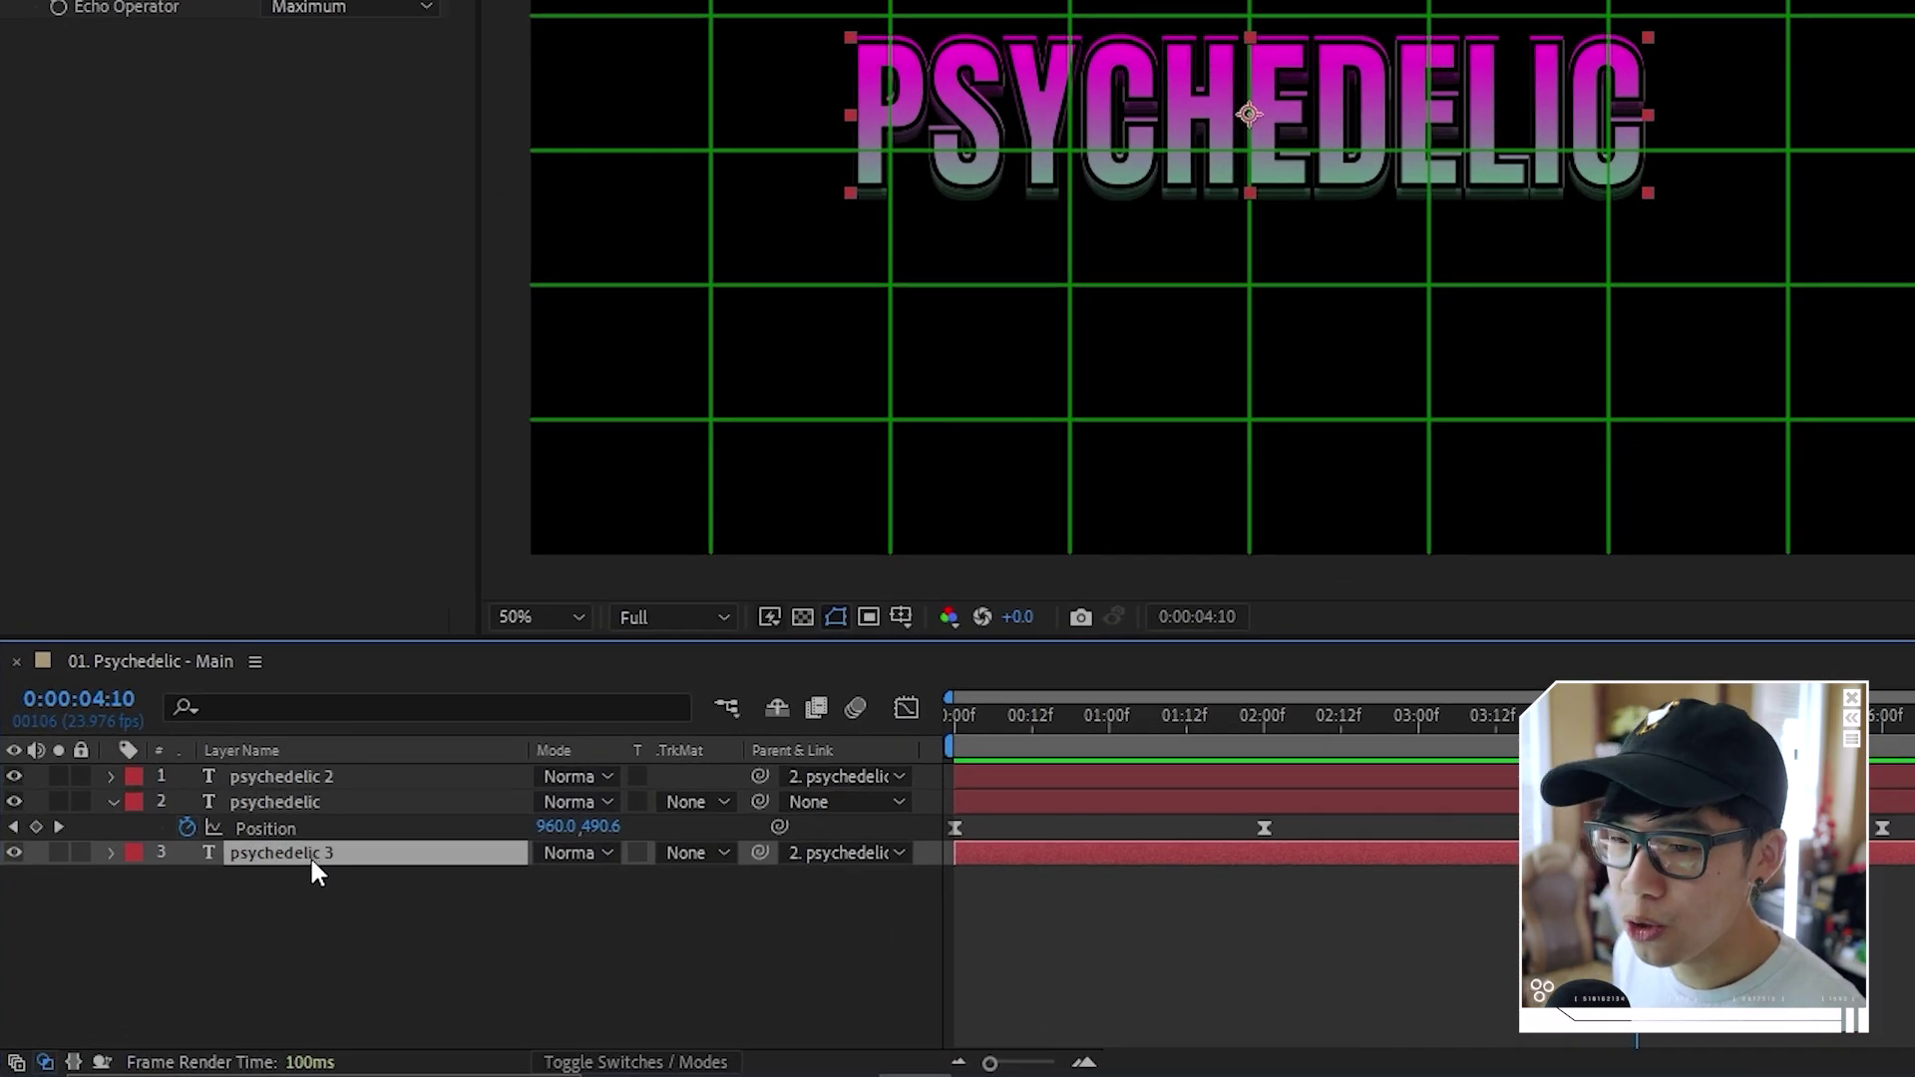
key("ctrl+d")
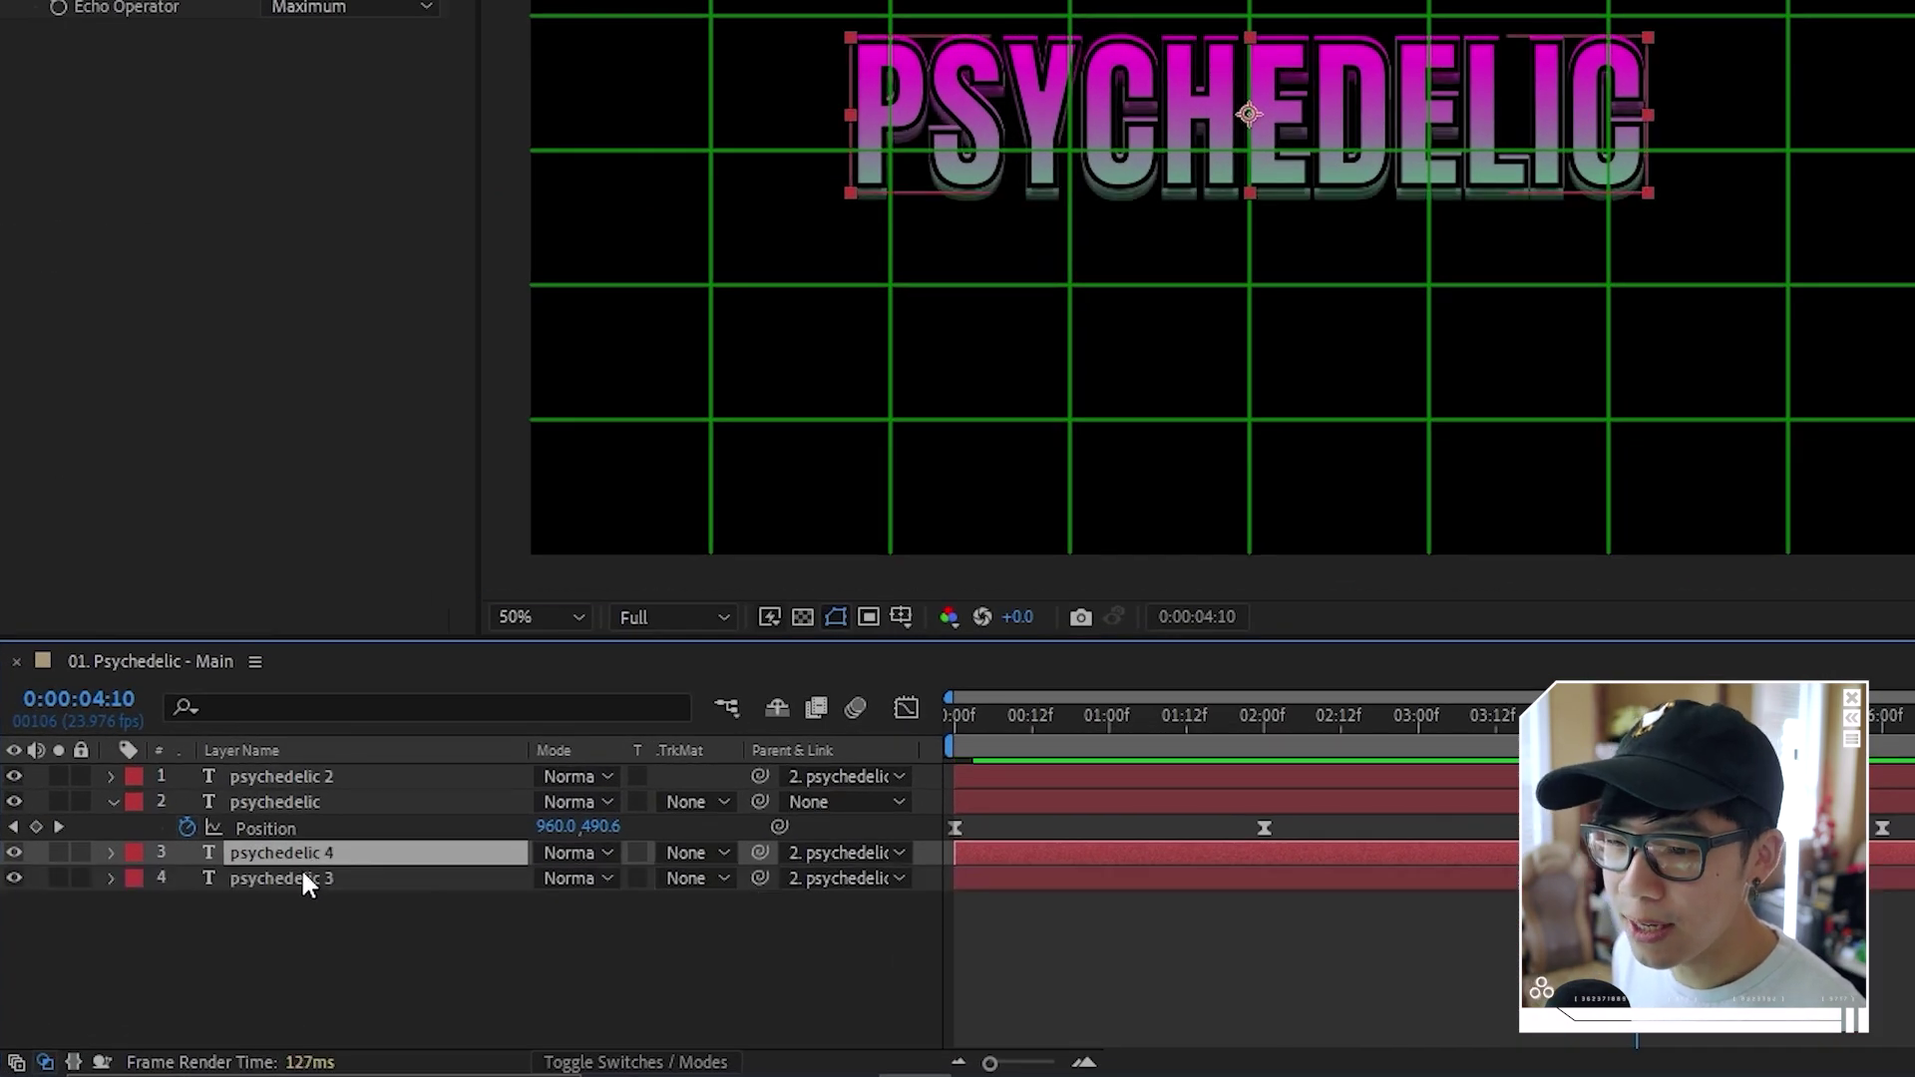
left_click_drag(305, 848, 299, 898)
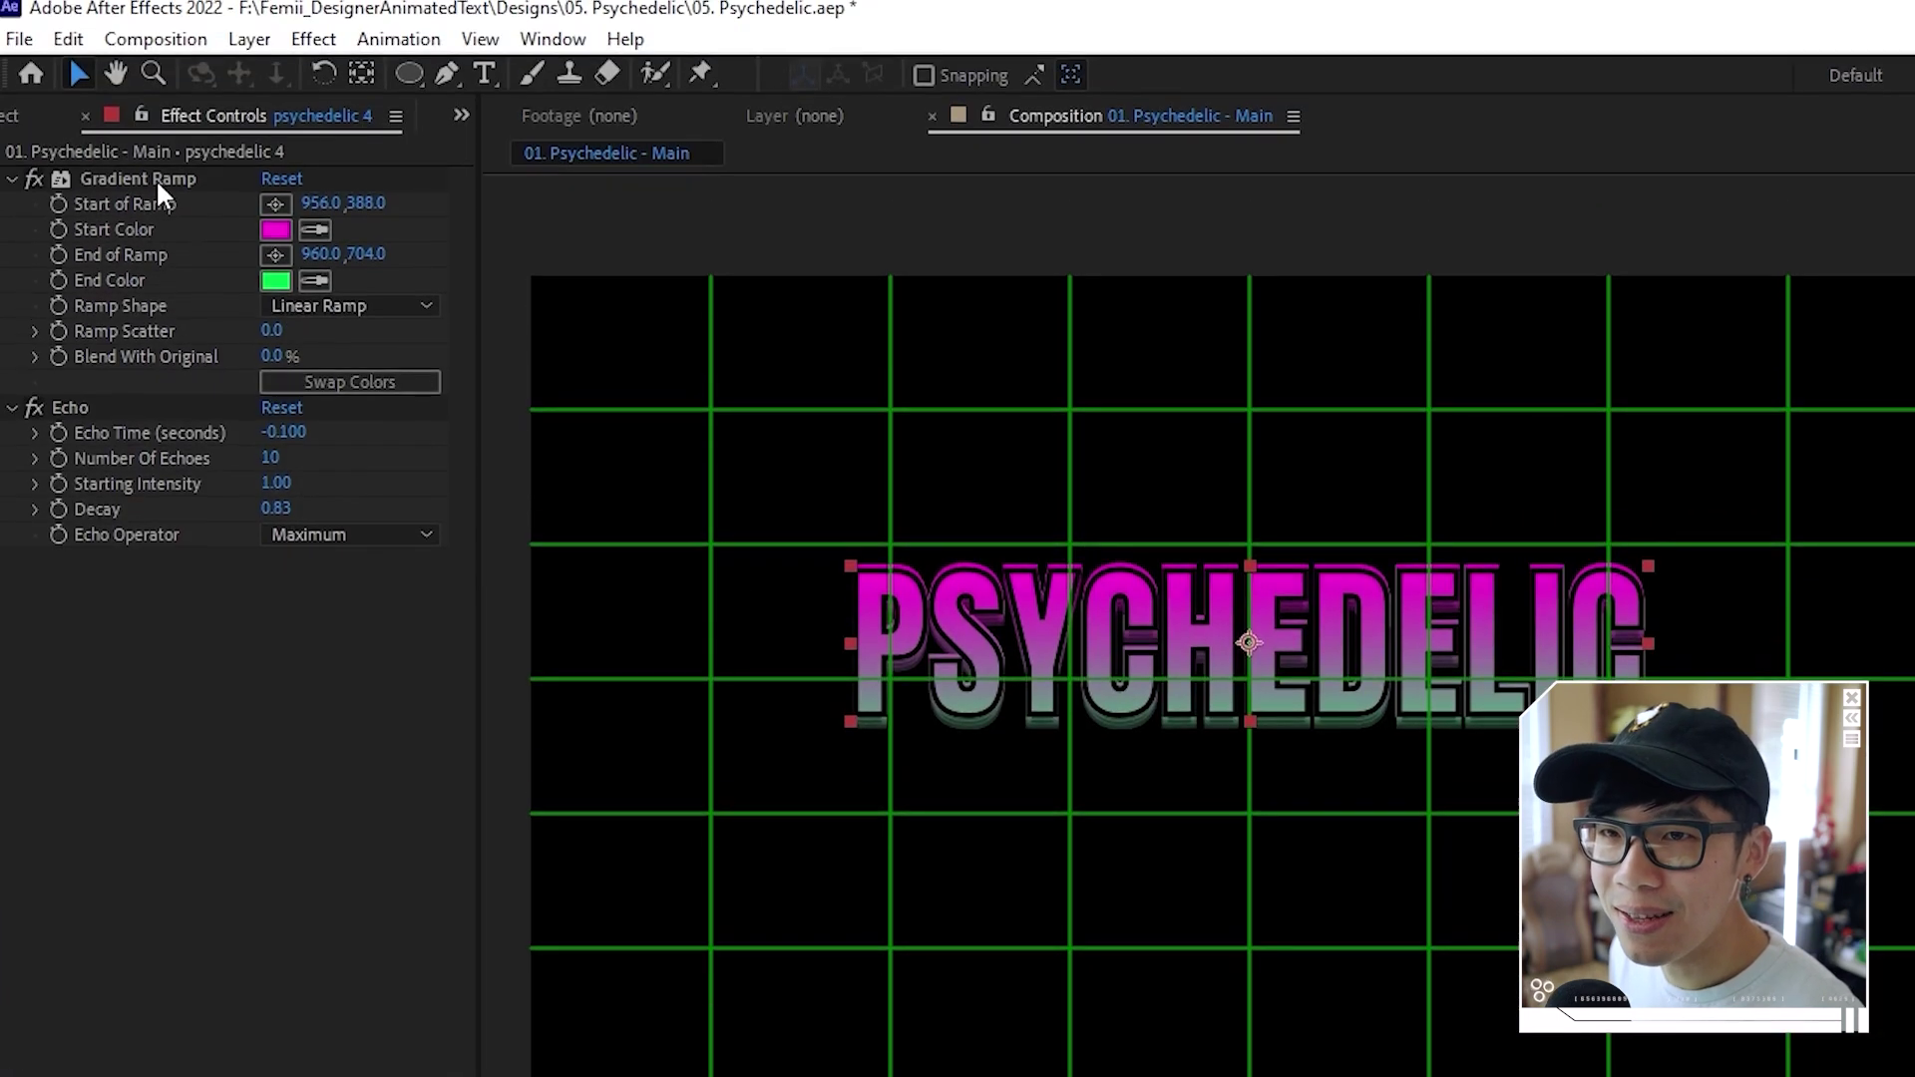
Delete the Echo effect from the bottom psychedelic 4 layer, keeping its Gradient Ramp
left_click(155, 178)
left_click(106, 405)
key("Delete")
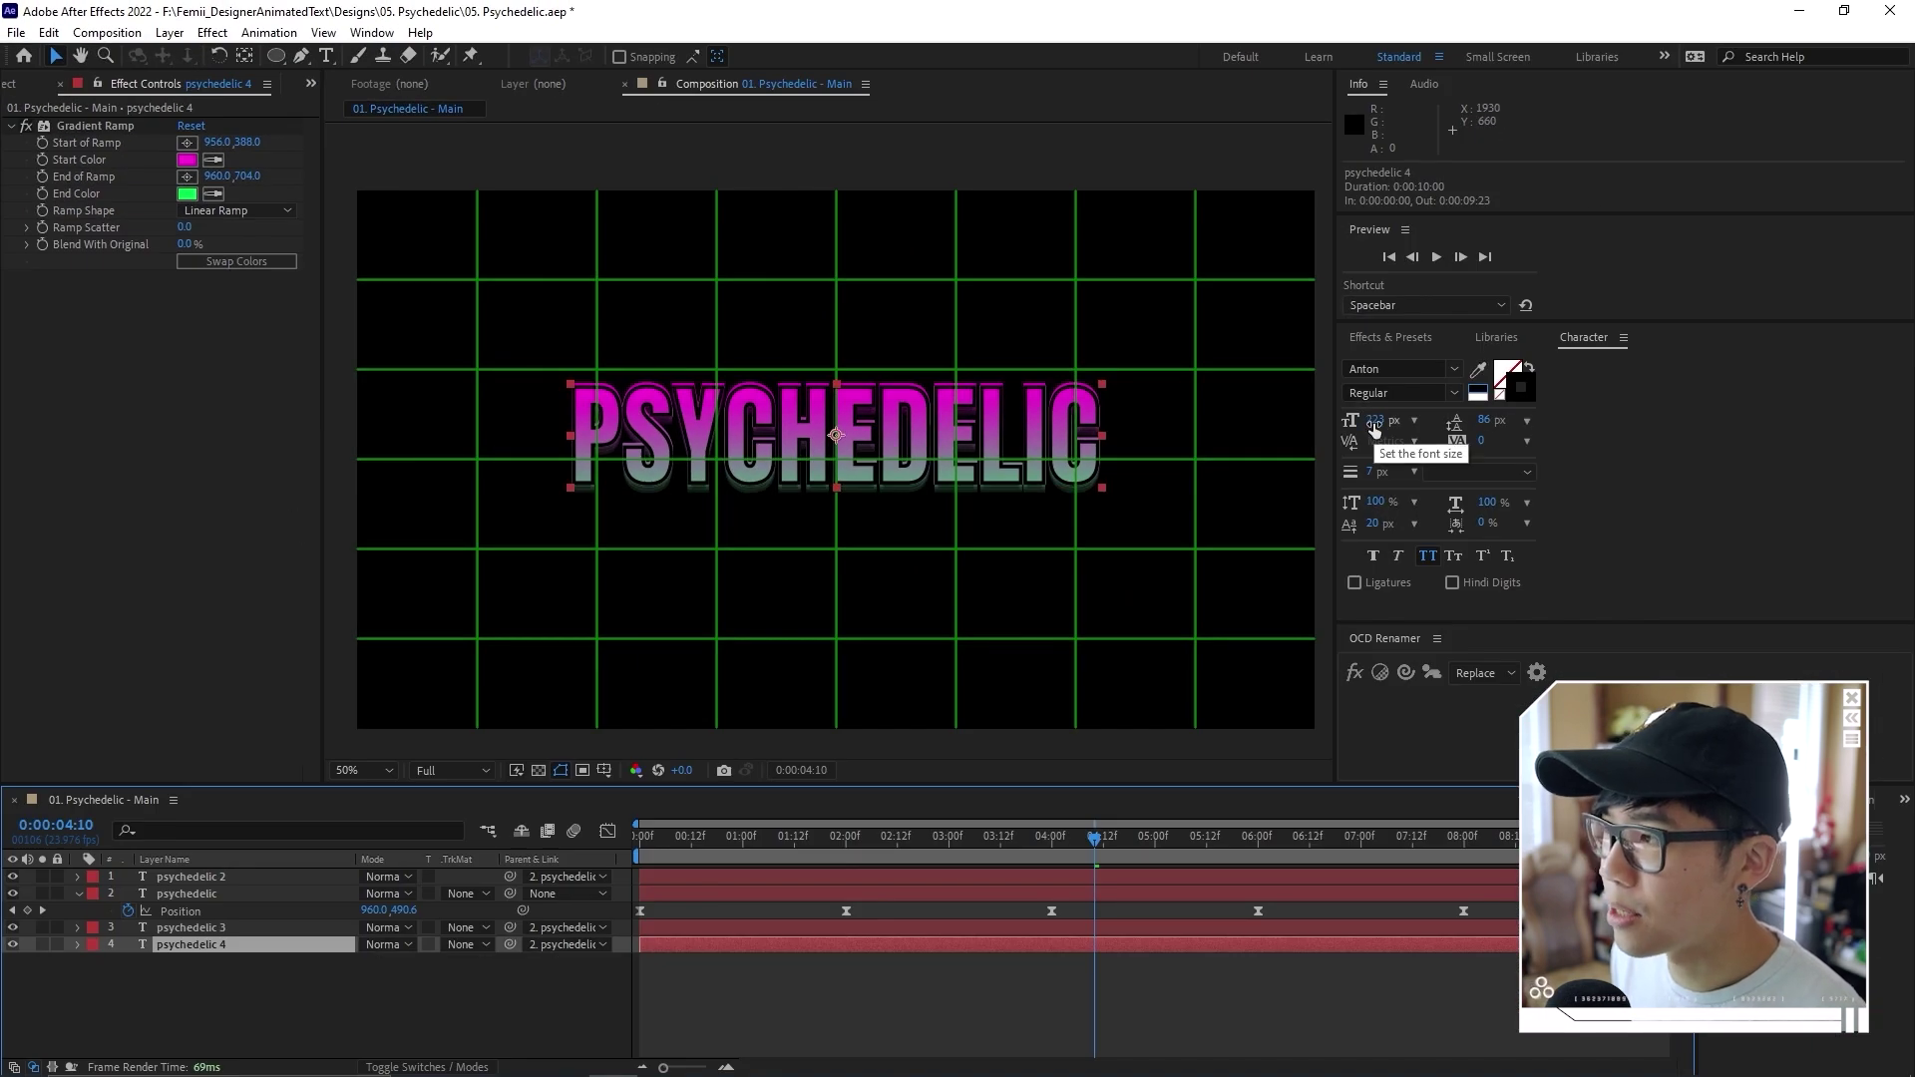
Enlarge the psychedelic 4 text to 967 px and shift it down so the giant outline sits centred behind the title
left_click_drag(1374, 427, 1853, 423)
left_click_drag(1005, 299, 1014, 454)
left_click_drag(1374, 420, 1395, 420)
key("shift+Down")
key("Right")
key("Right")
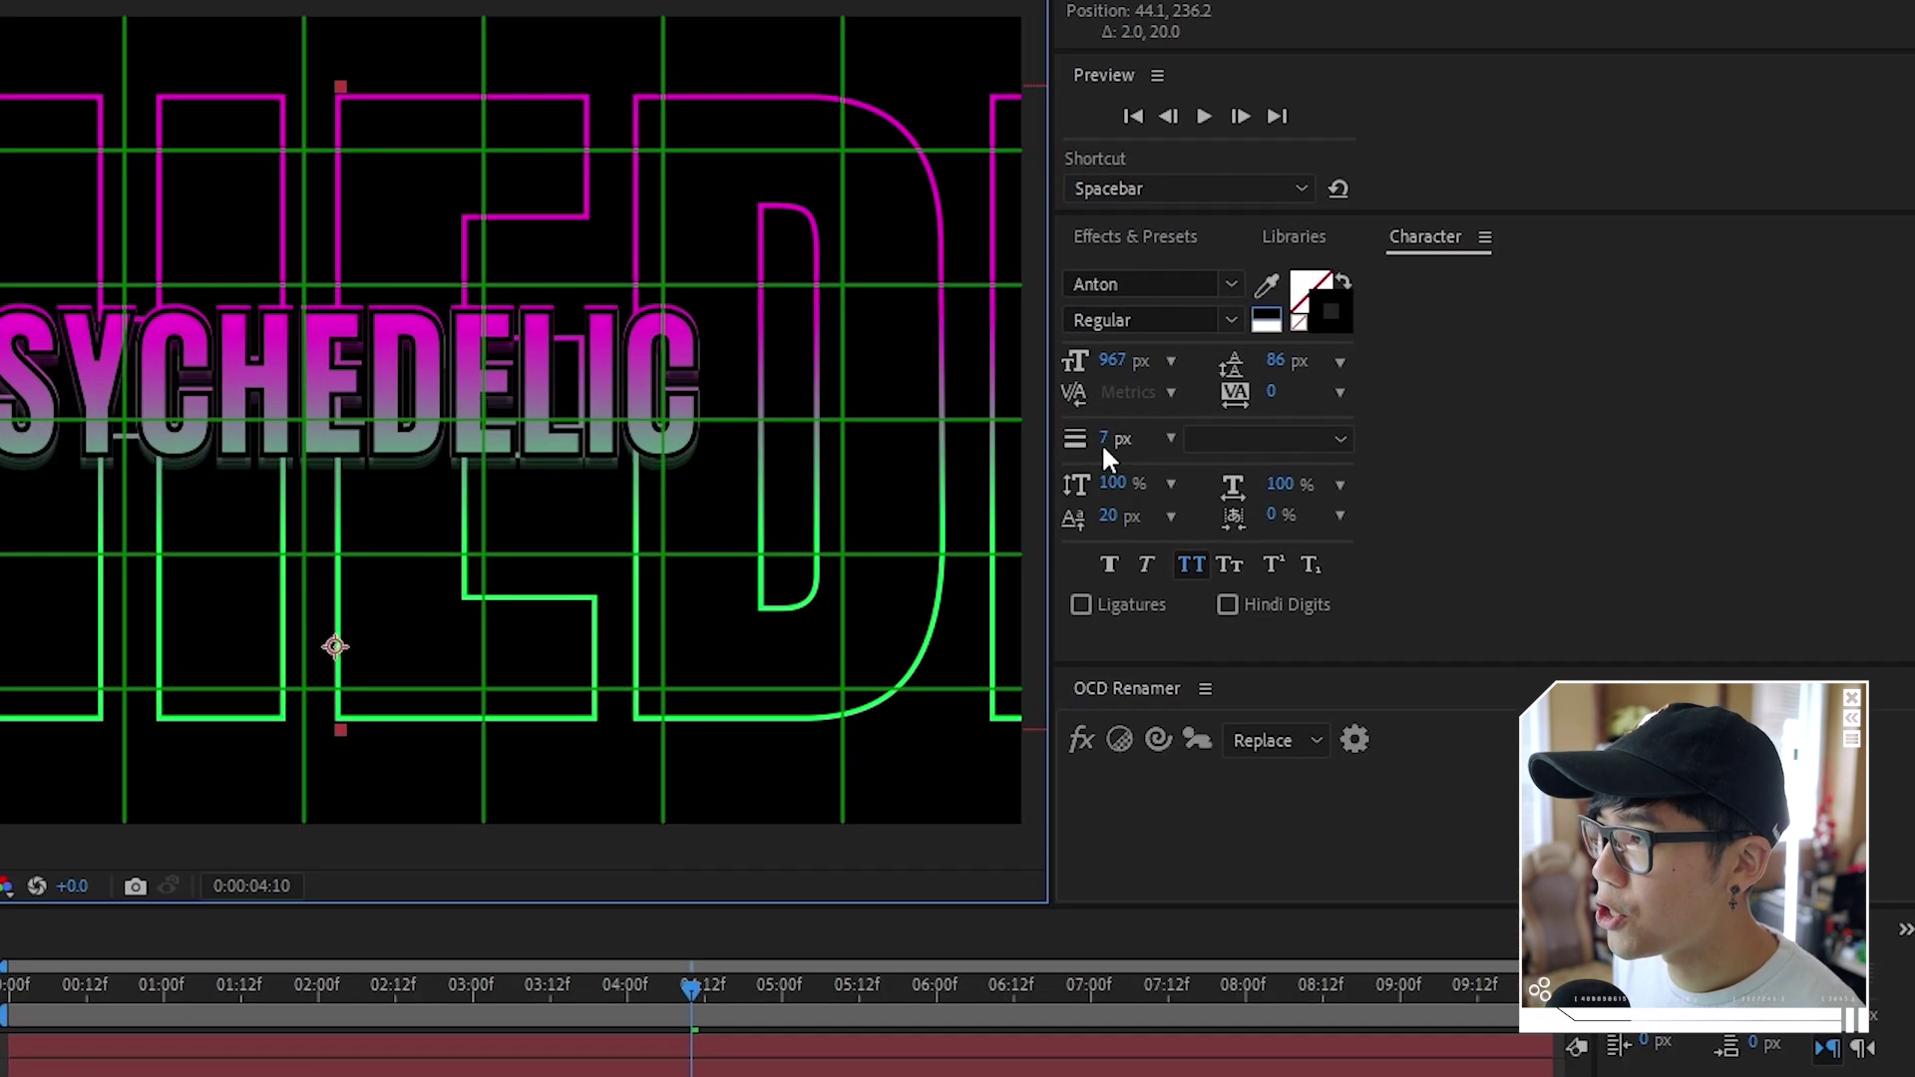
Set the stroke width of the psychedelic 4 text to 3 px and hide the composition grid
left_click(1103, 441)
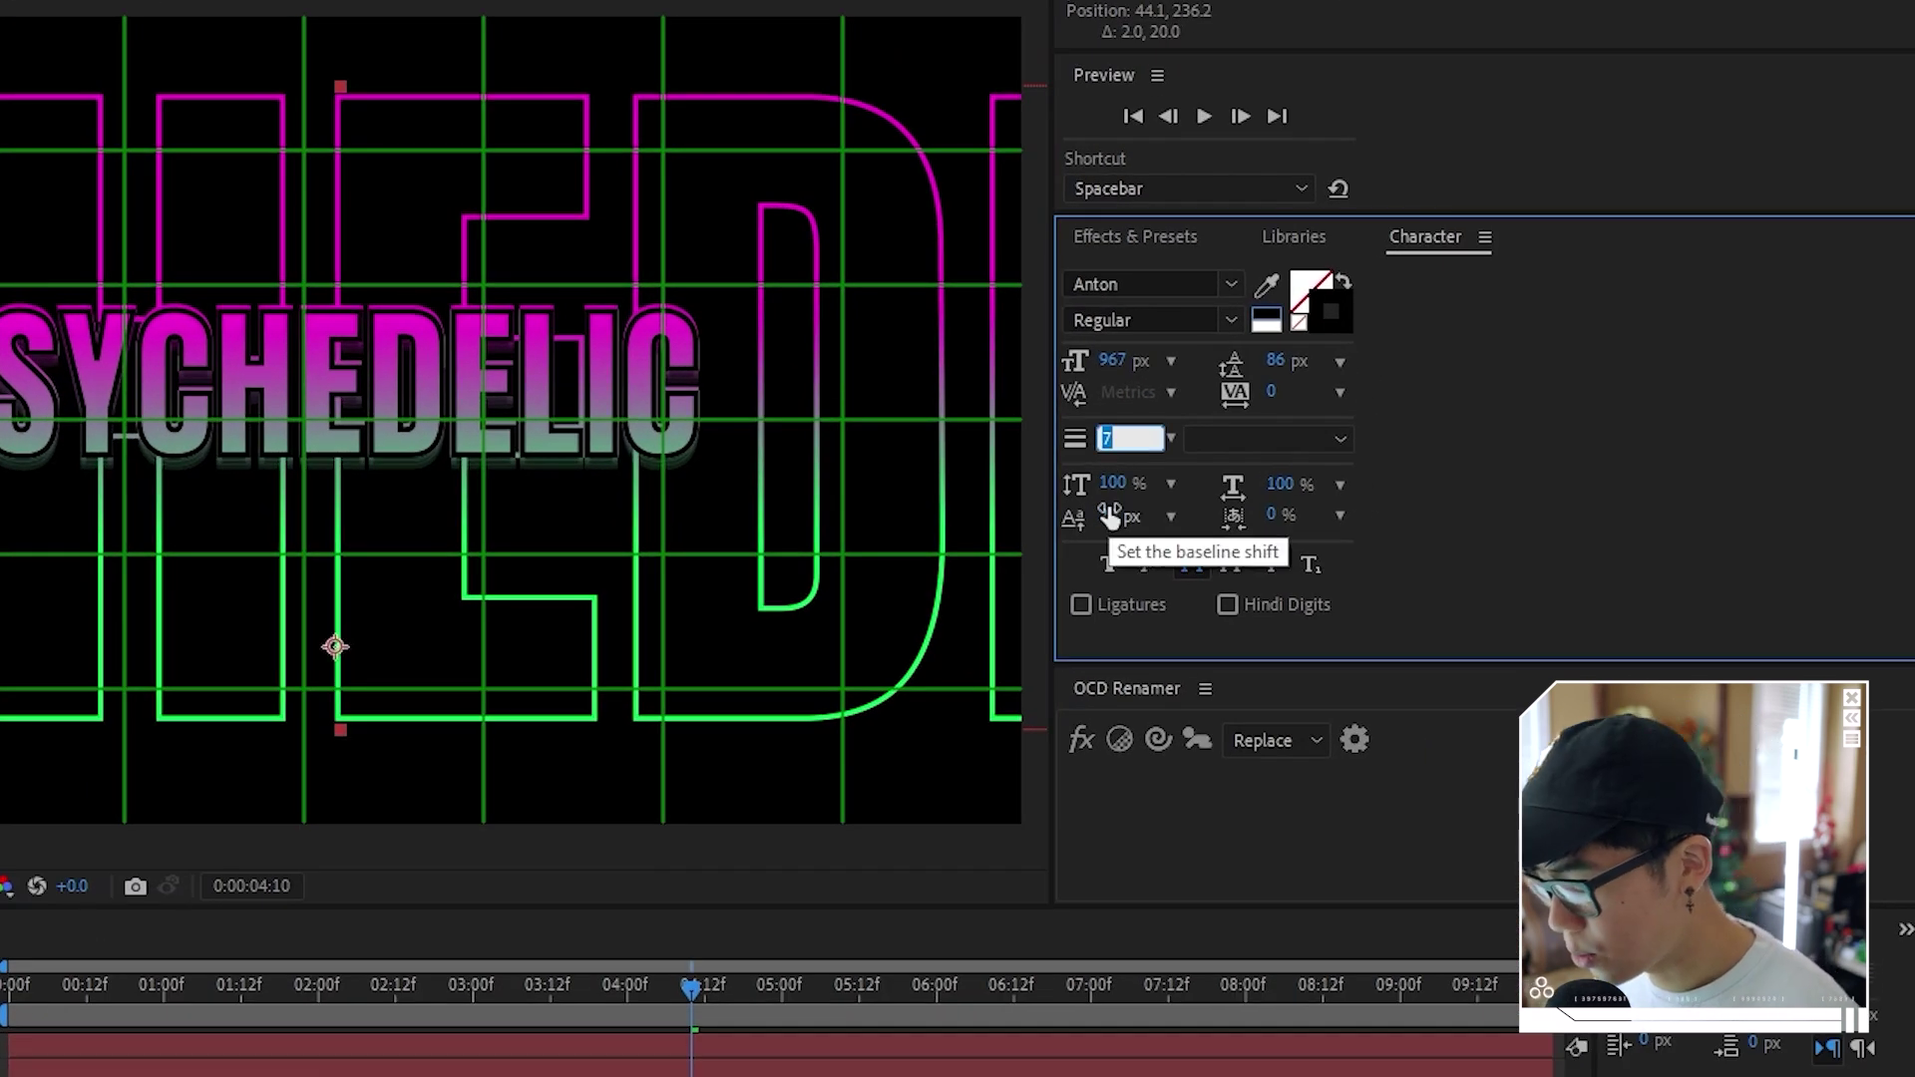
type("3")
key("Return")
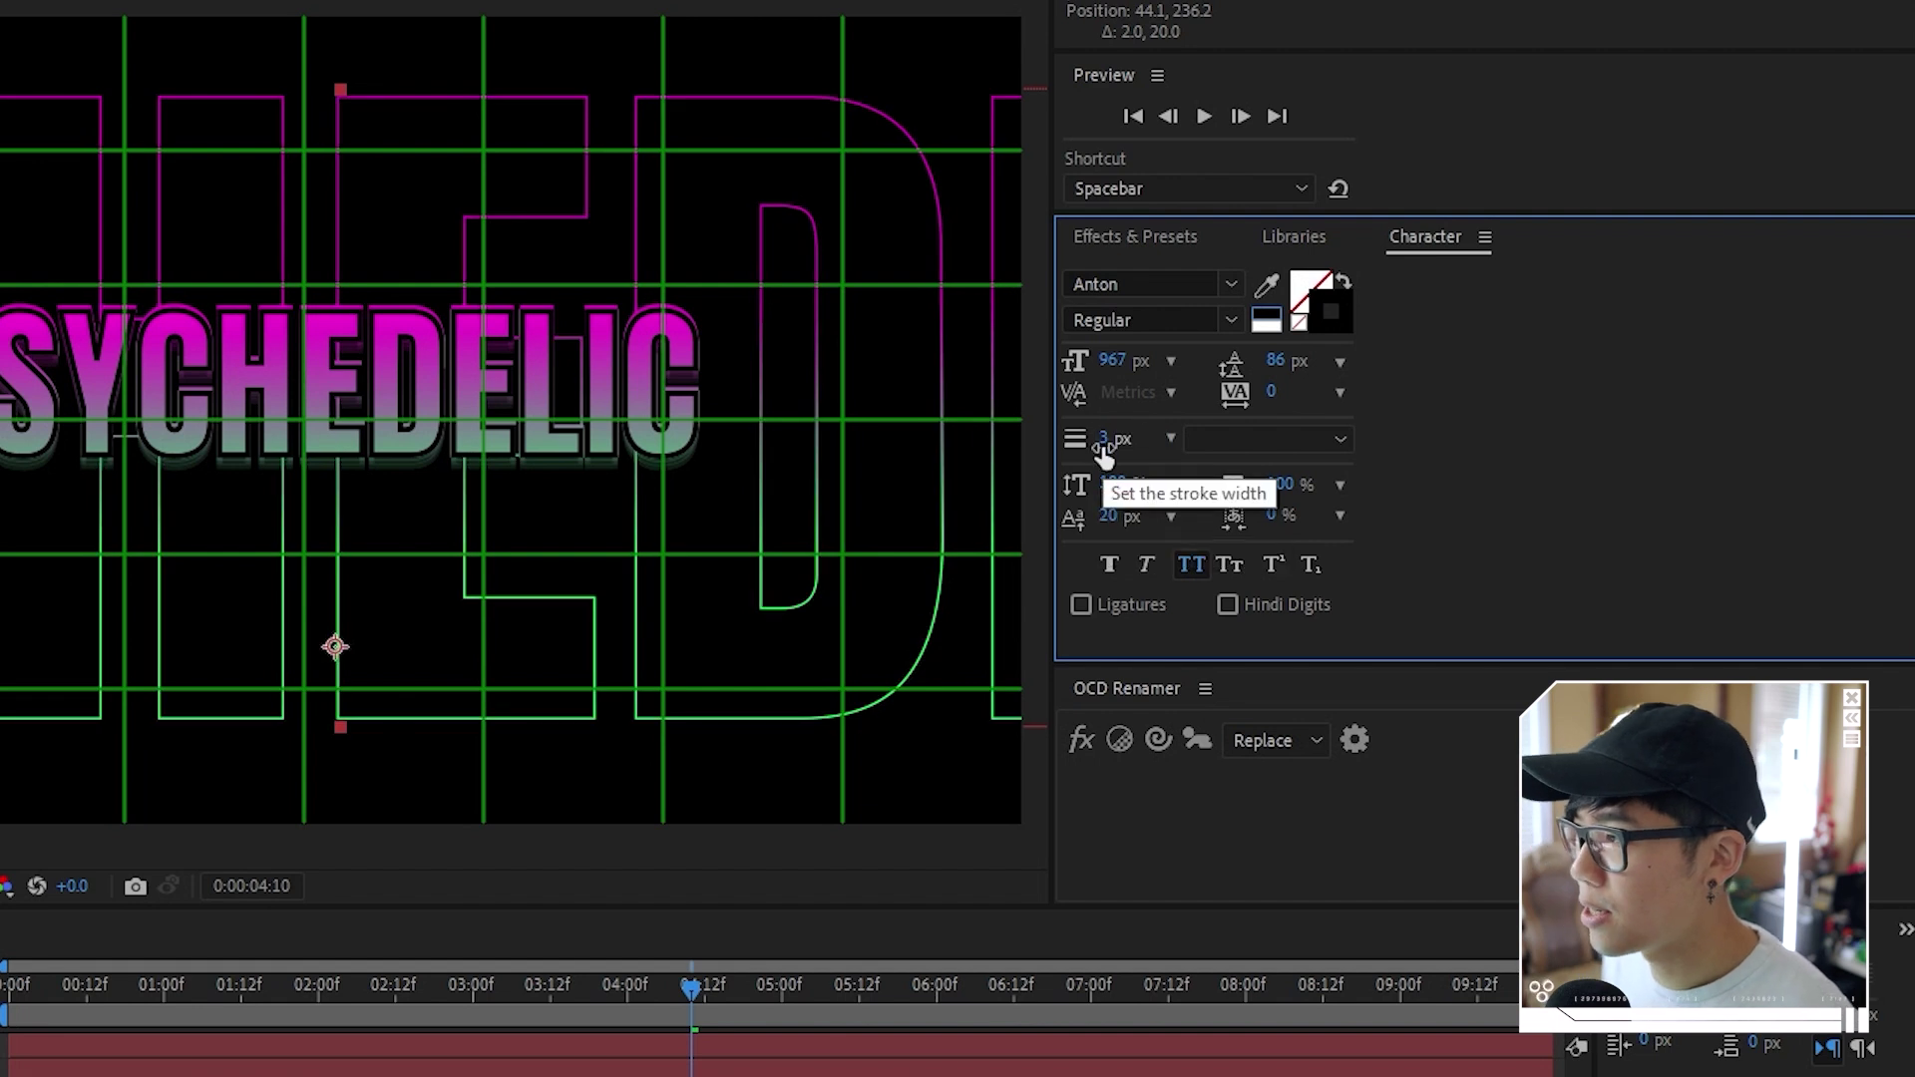
left_click(468, 1048)
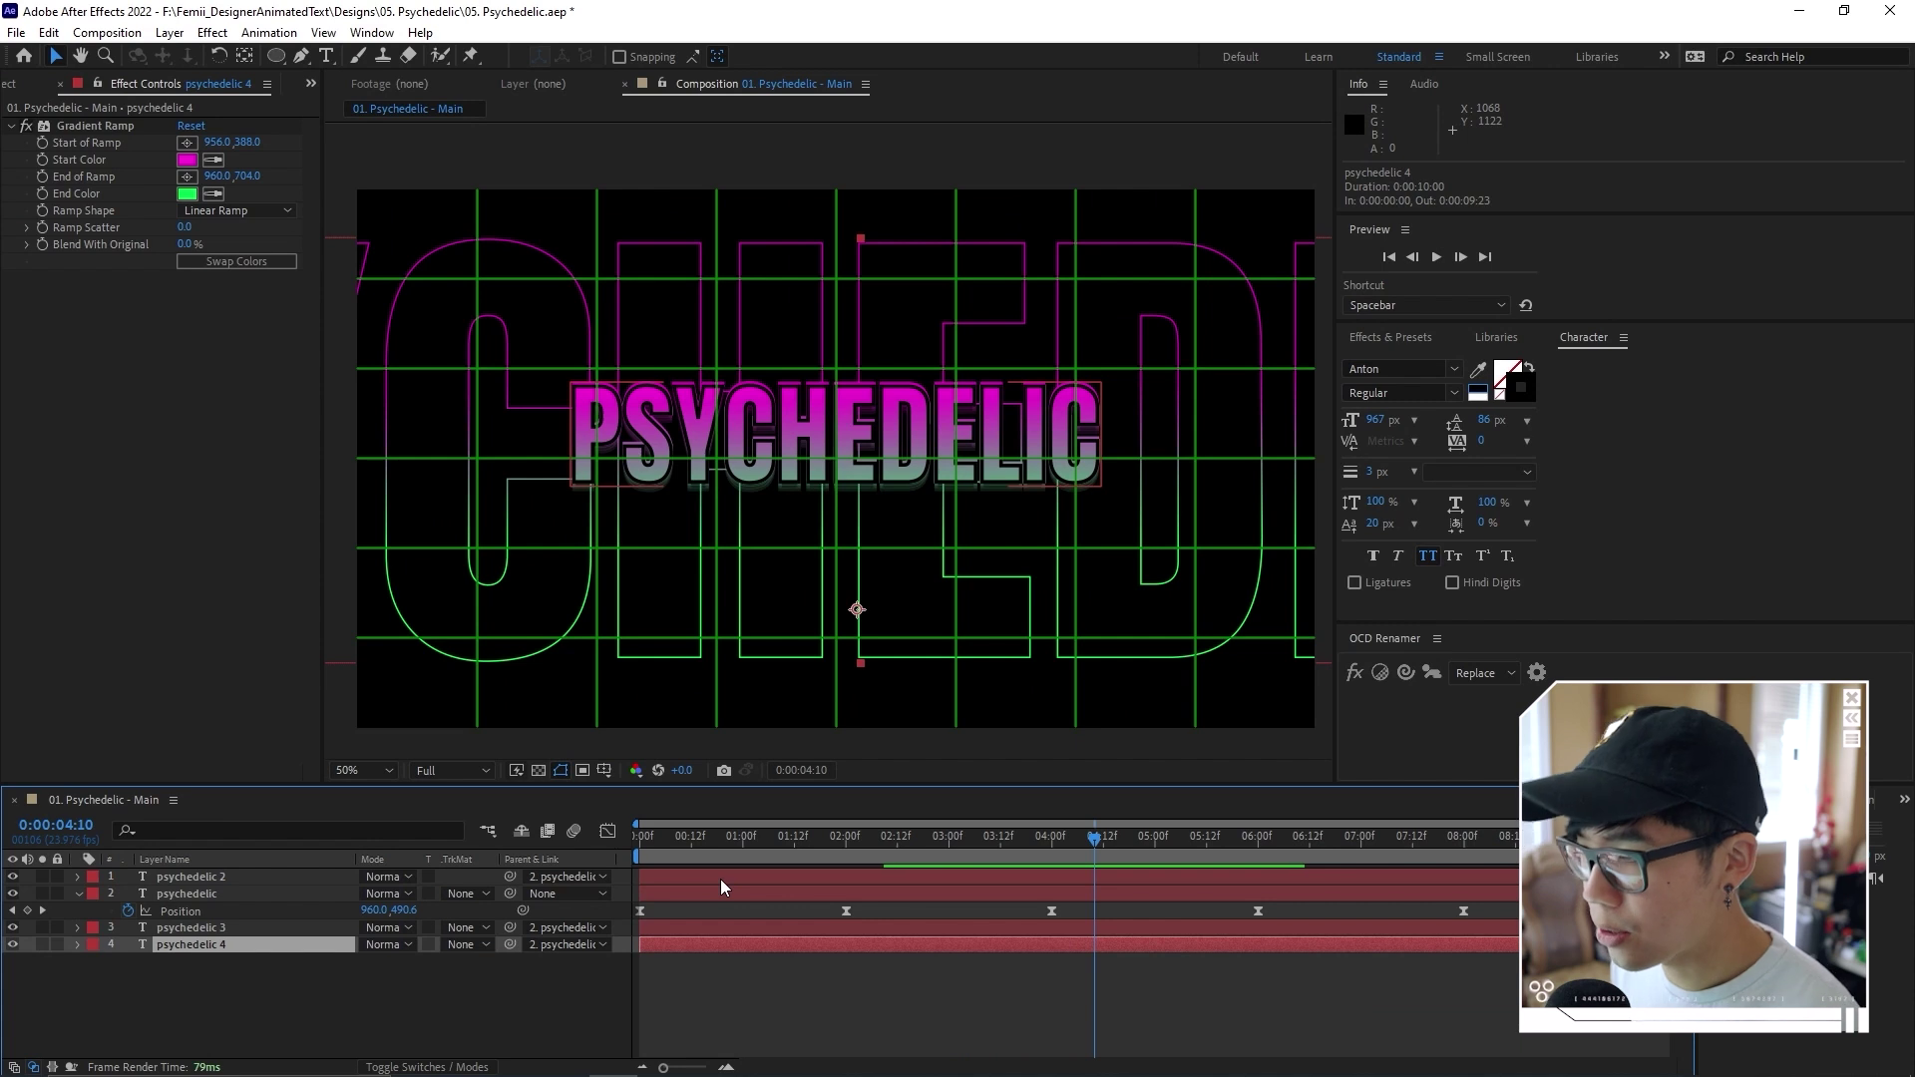
key("ctrl+apostrophe")
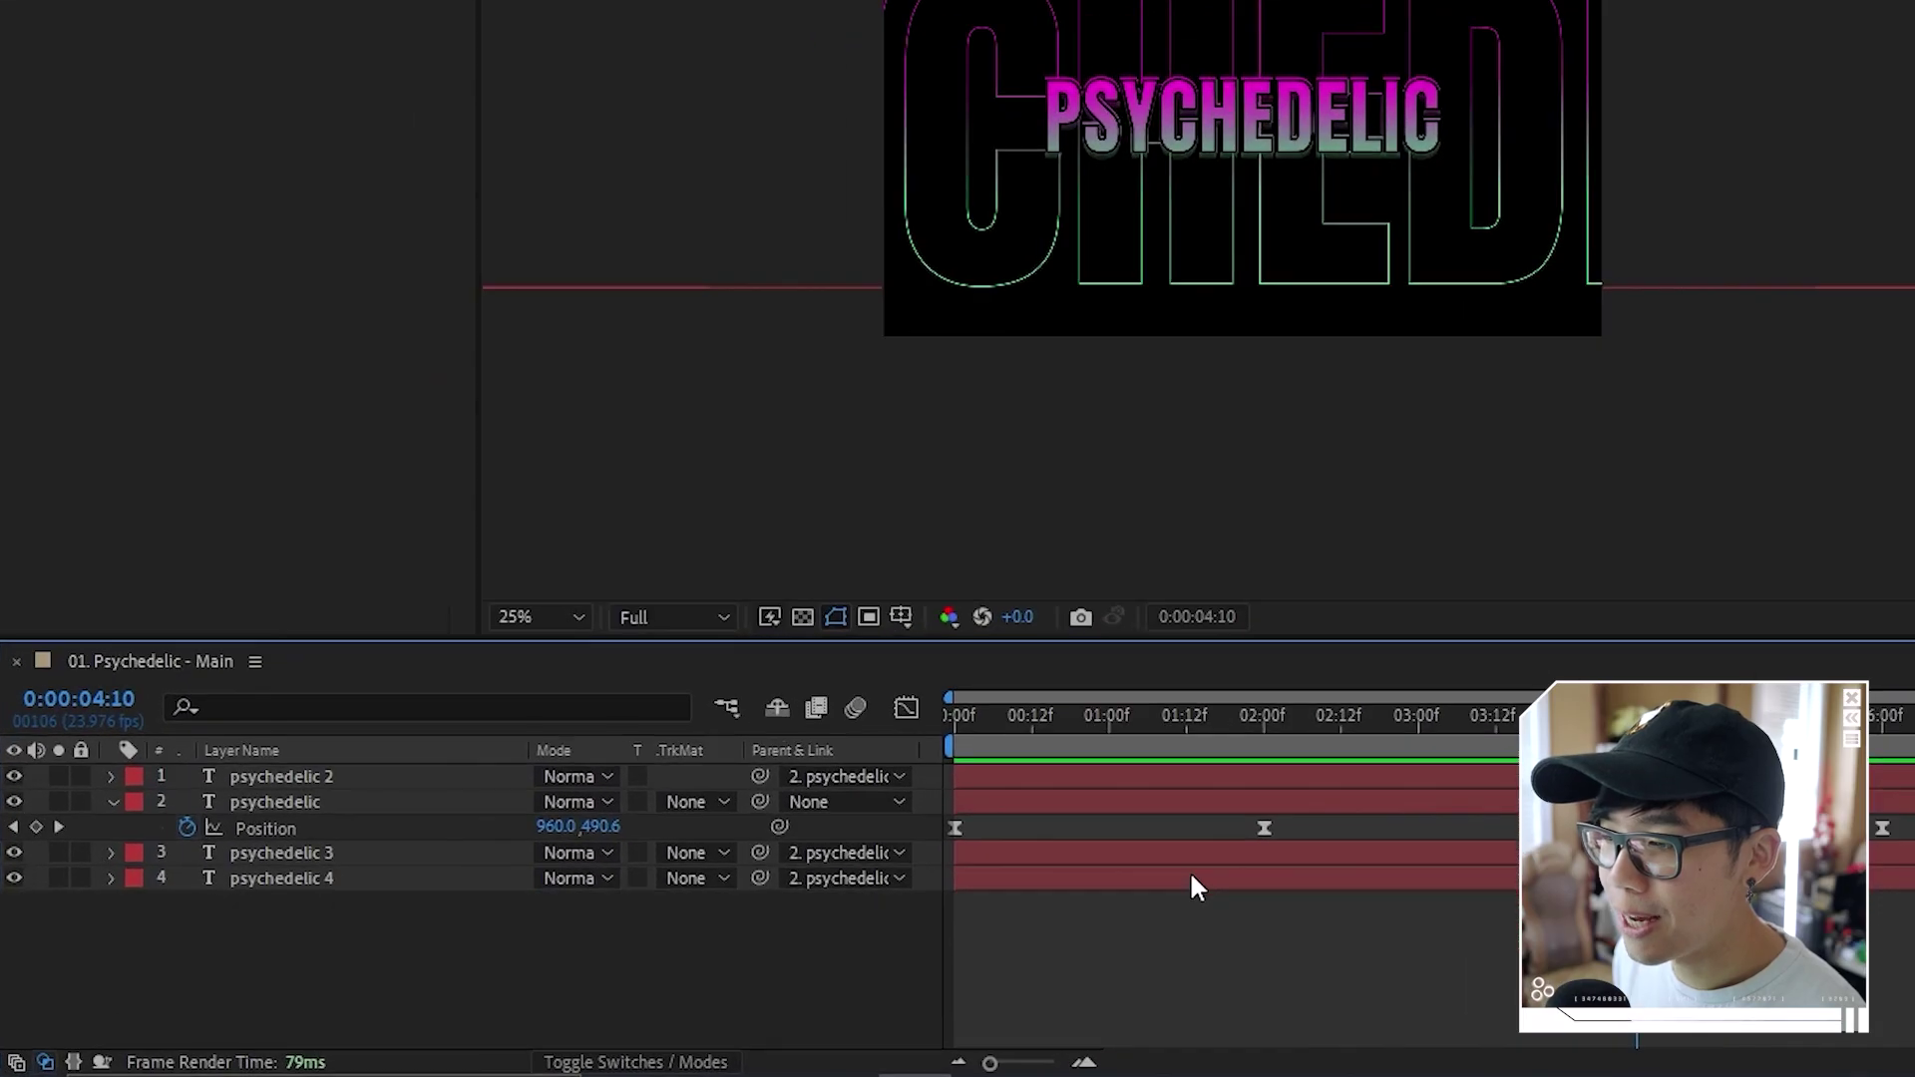
Apply the Warp effect to the psychedelic 4 layer with the Wave warp style and preview it
left_click(1197, 886)
key("ctrl+space")
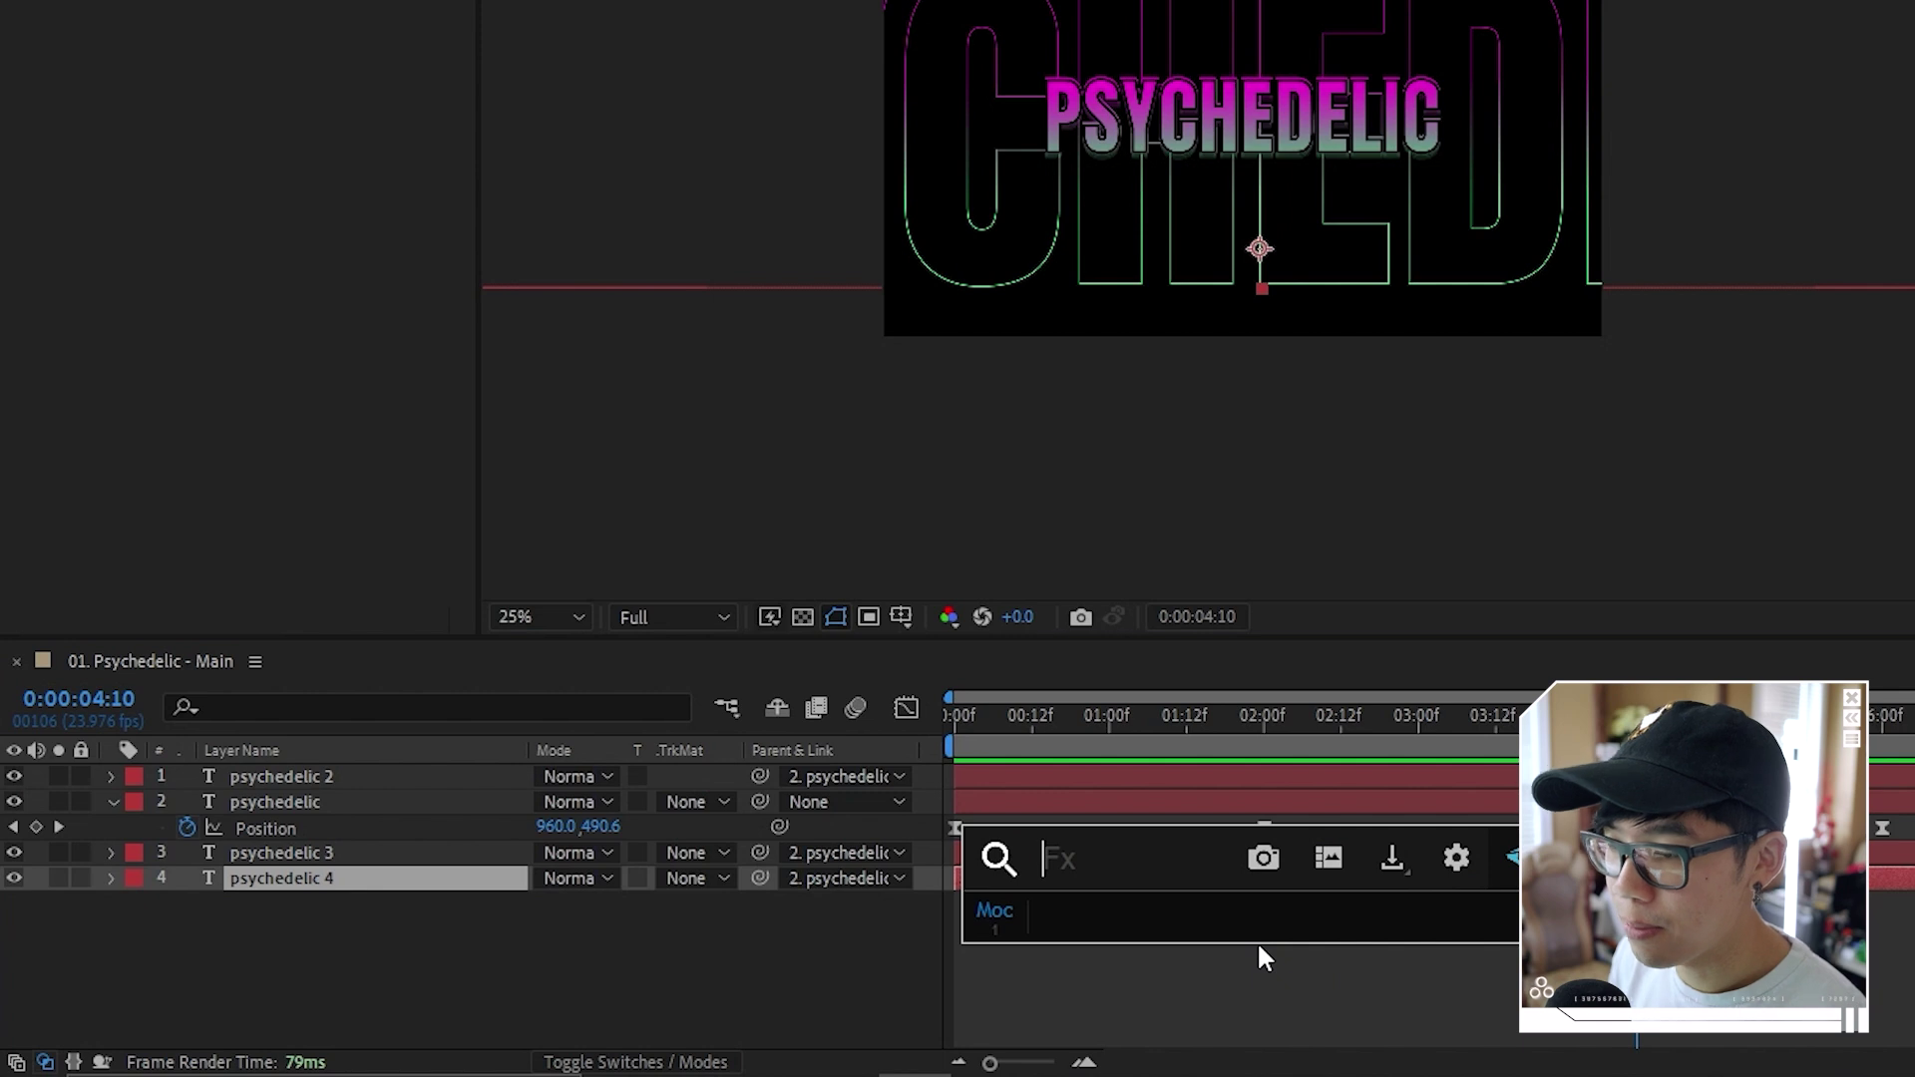
type("warp")
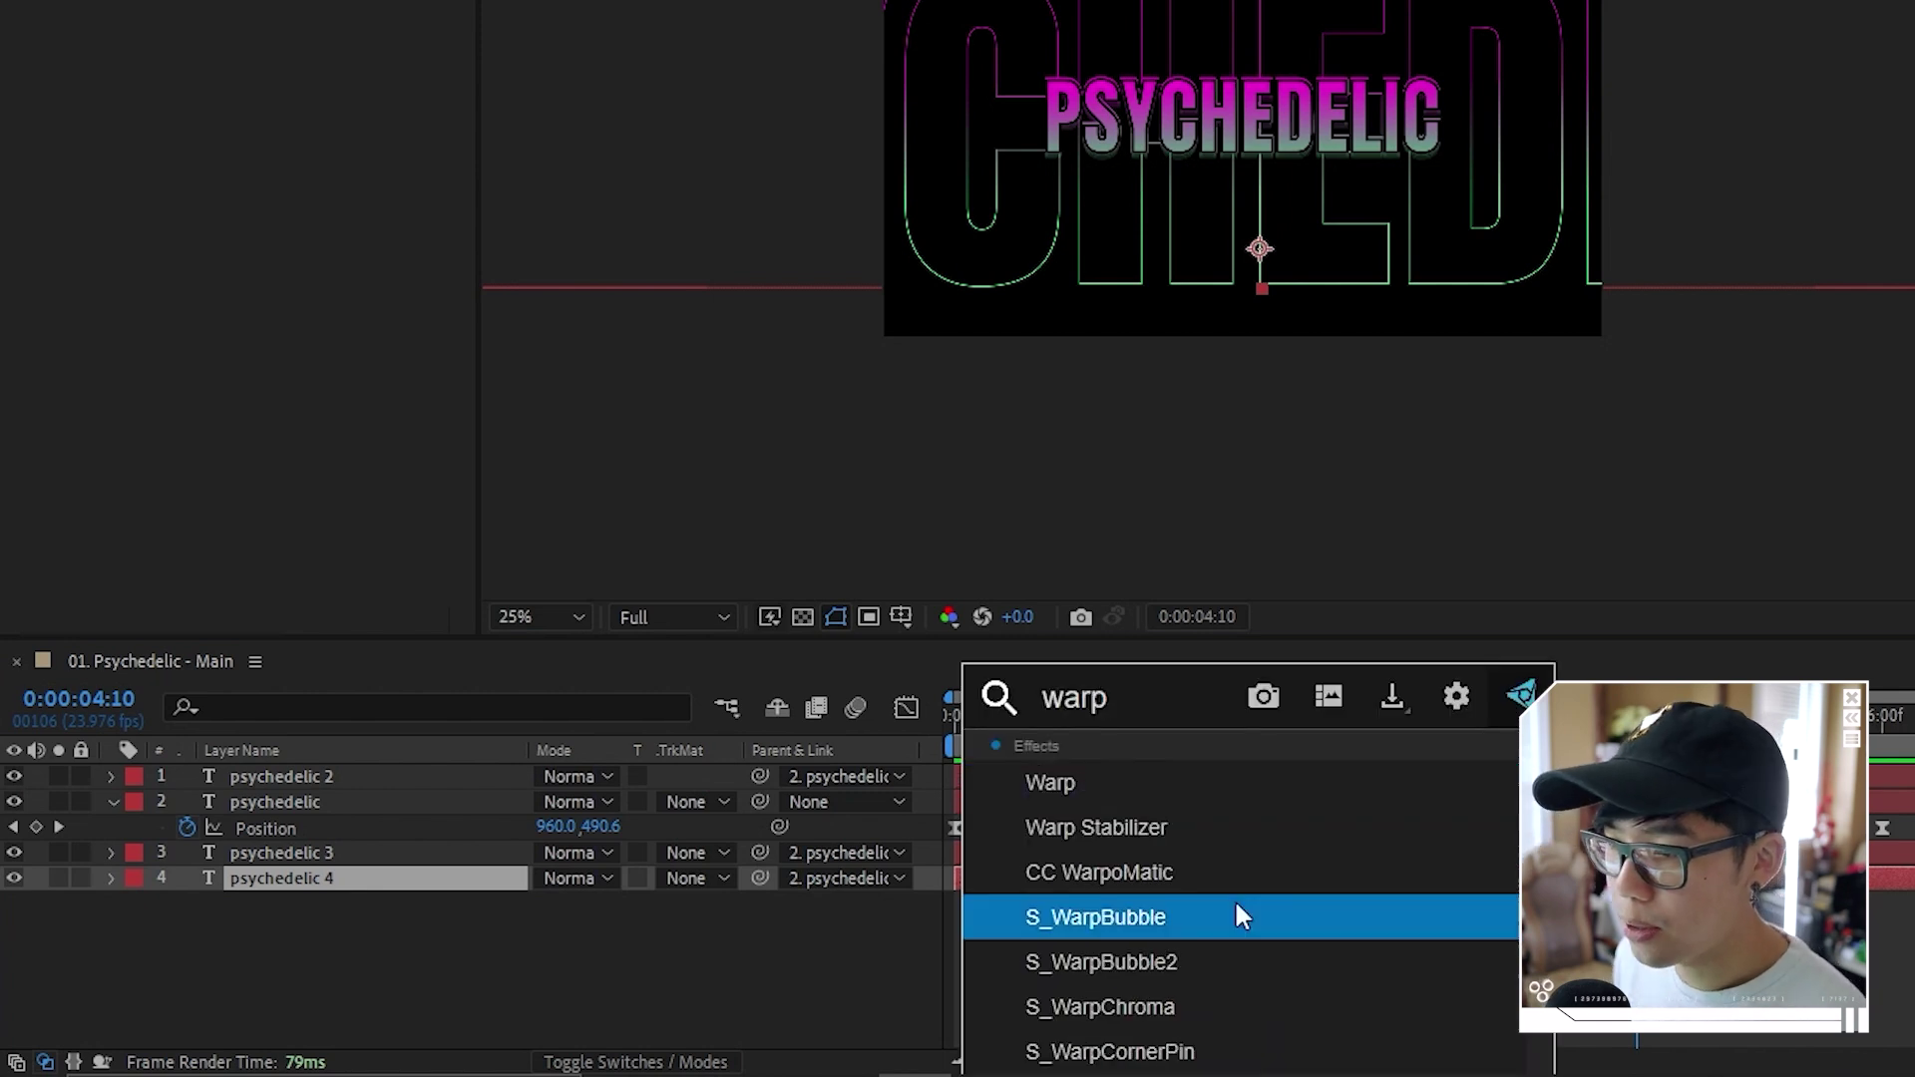
left_click(1235, 905)
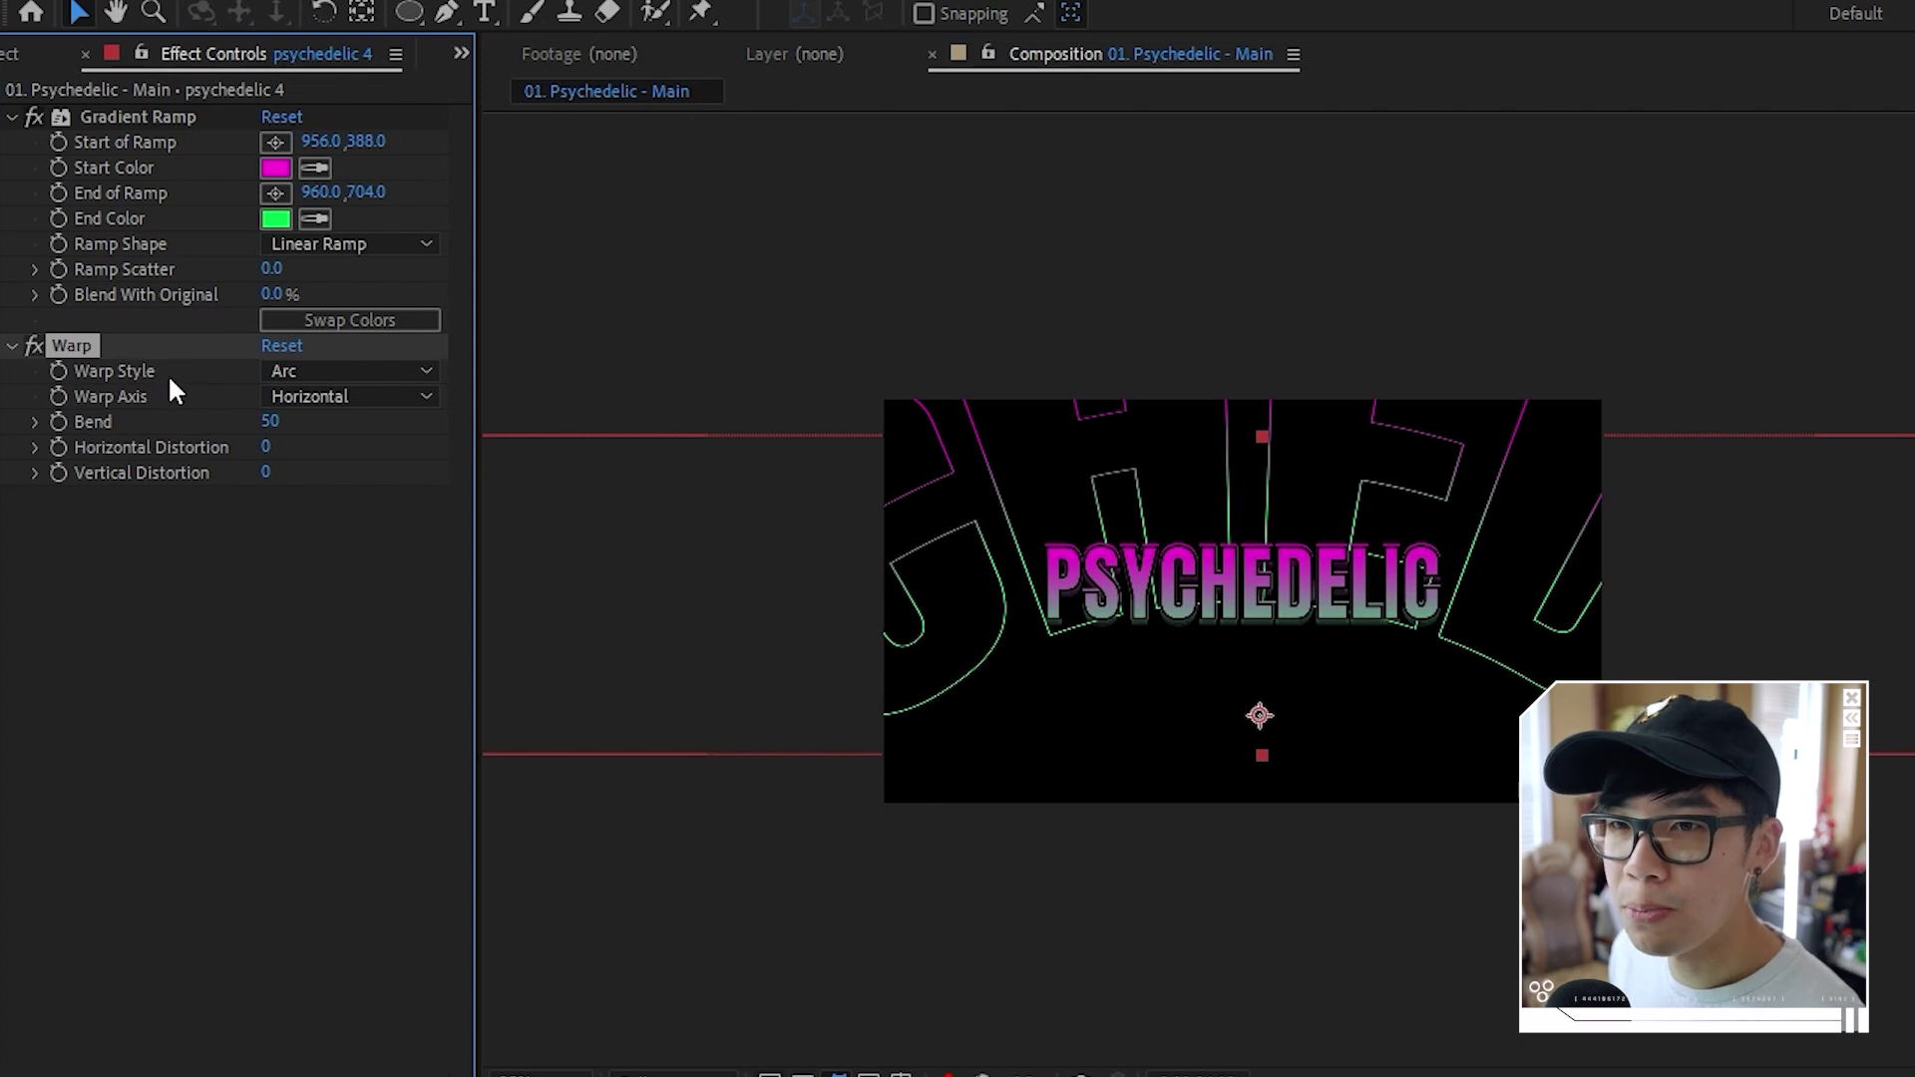
left_click(287, 369)
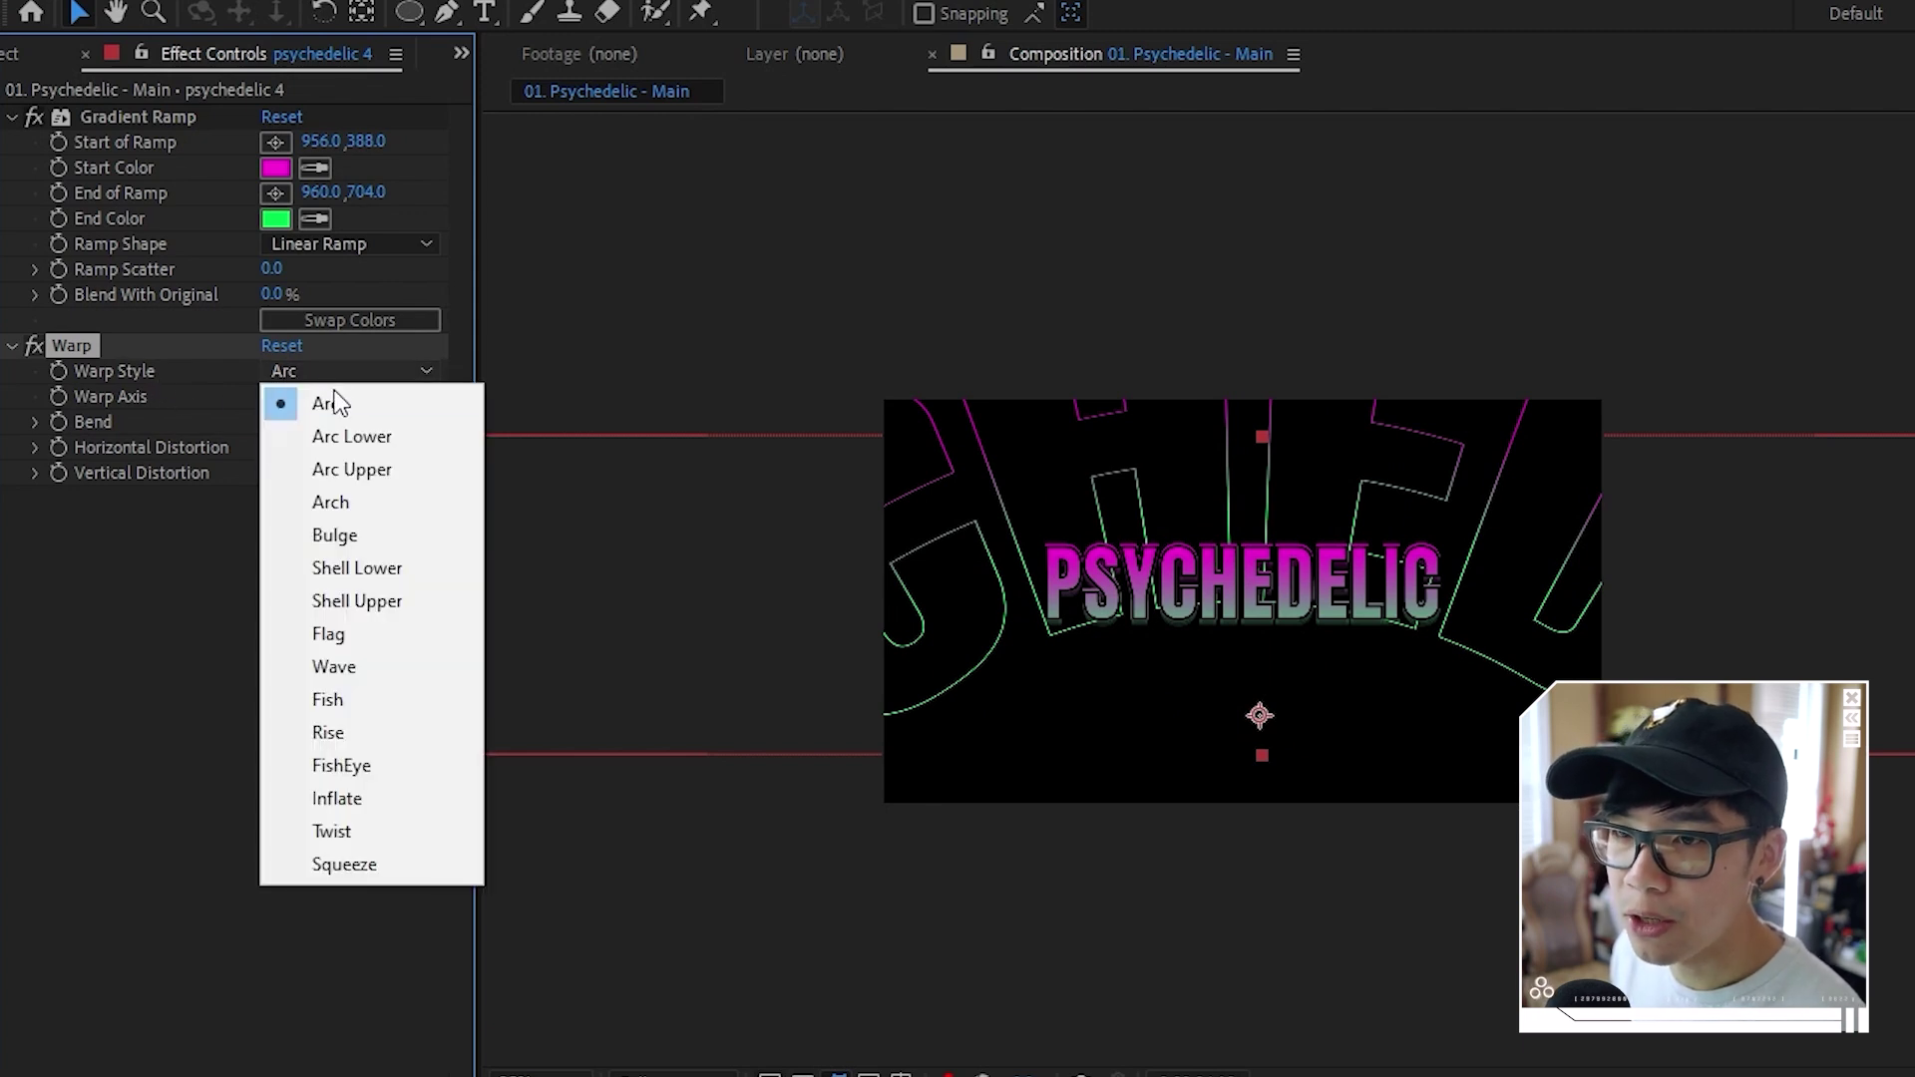
left_click(356, 666)
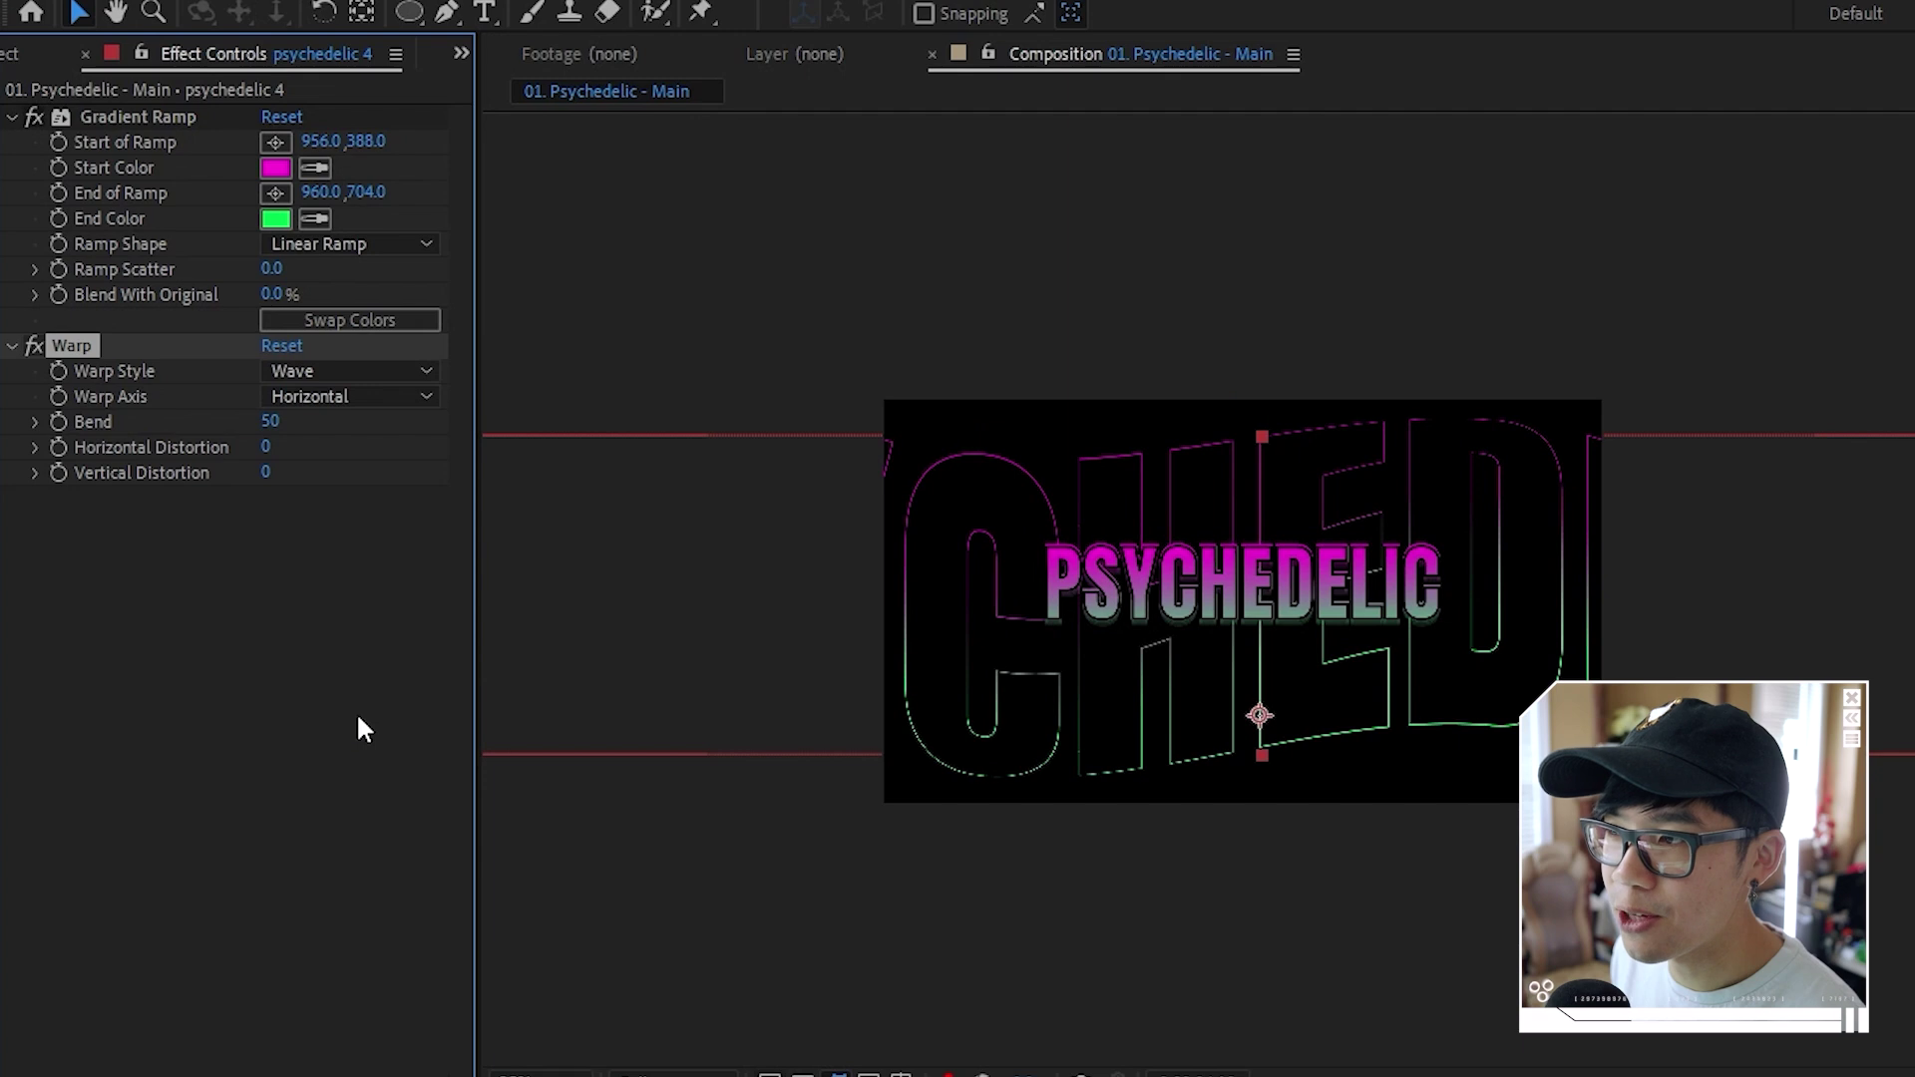
key("space")
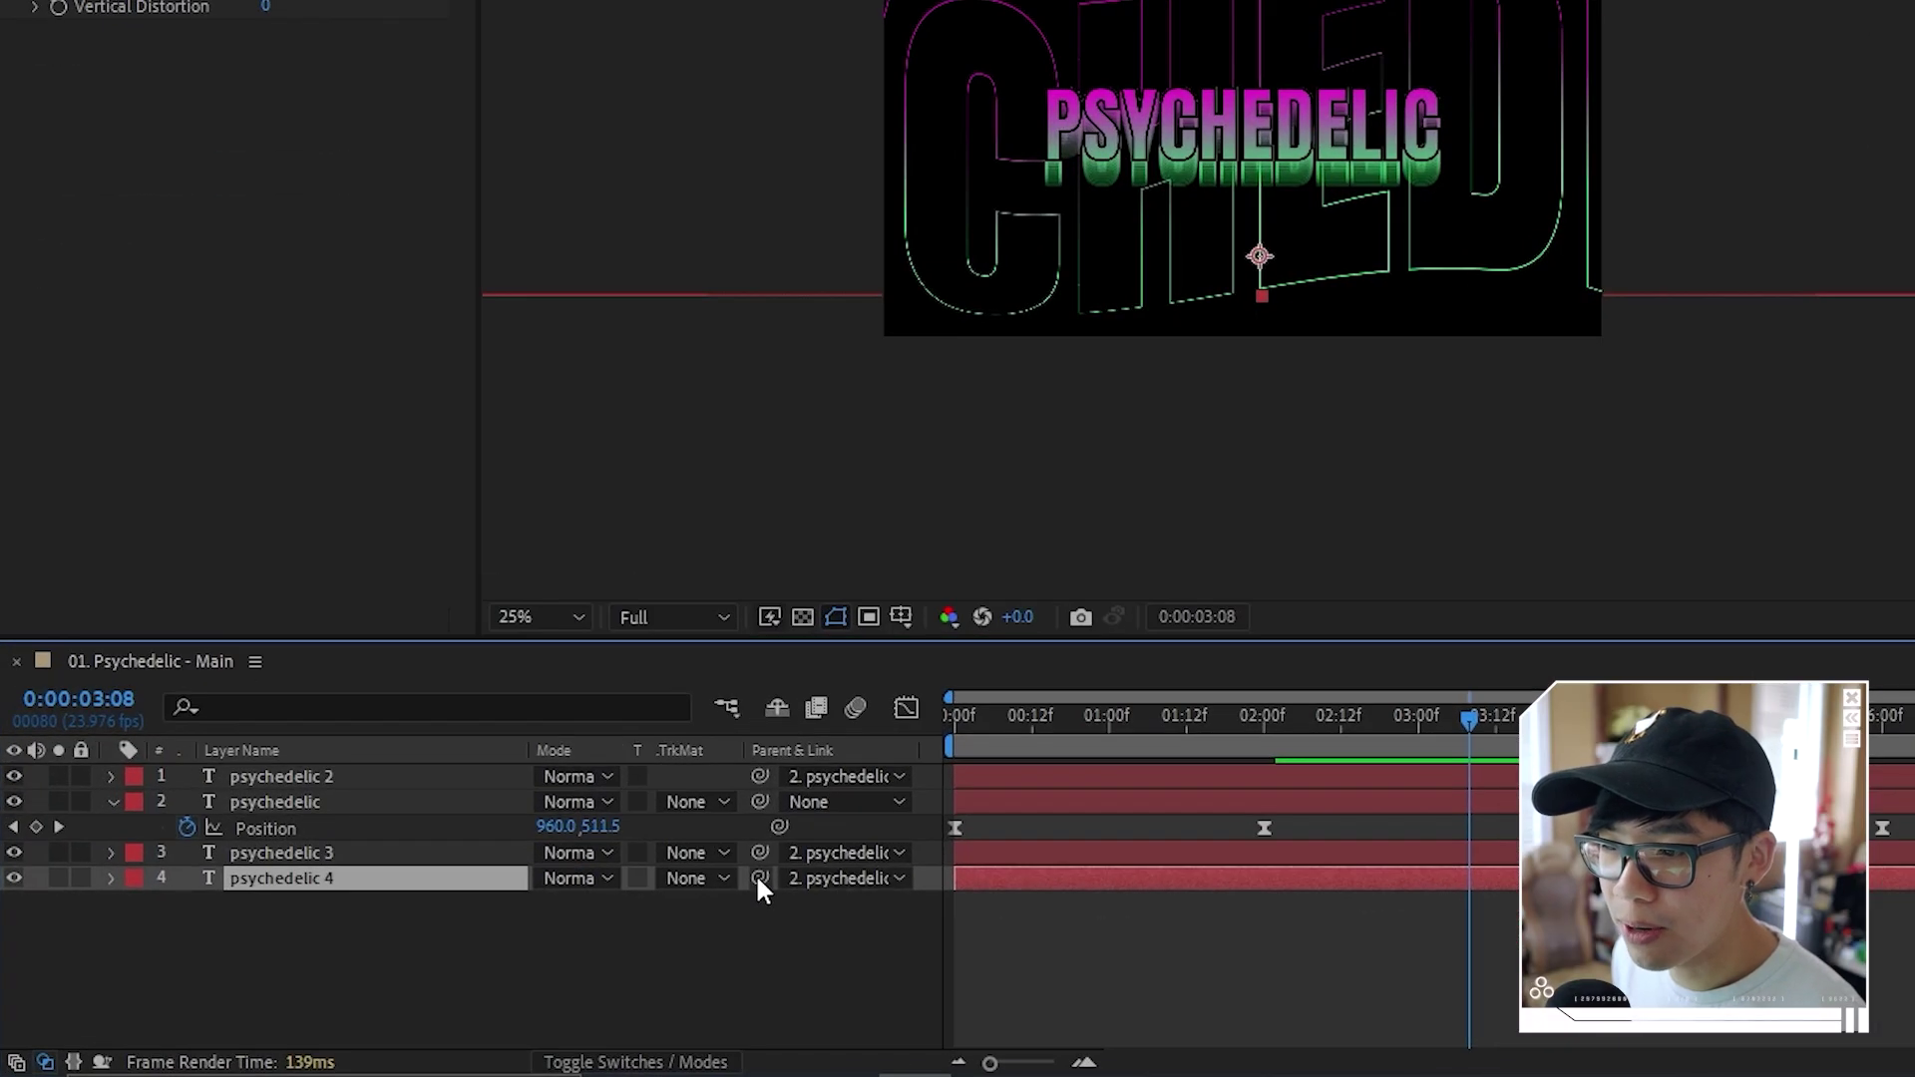
Unparent the psychedelic 4 layer by setting its parent to None
left_click(344, 853)
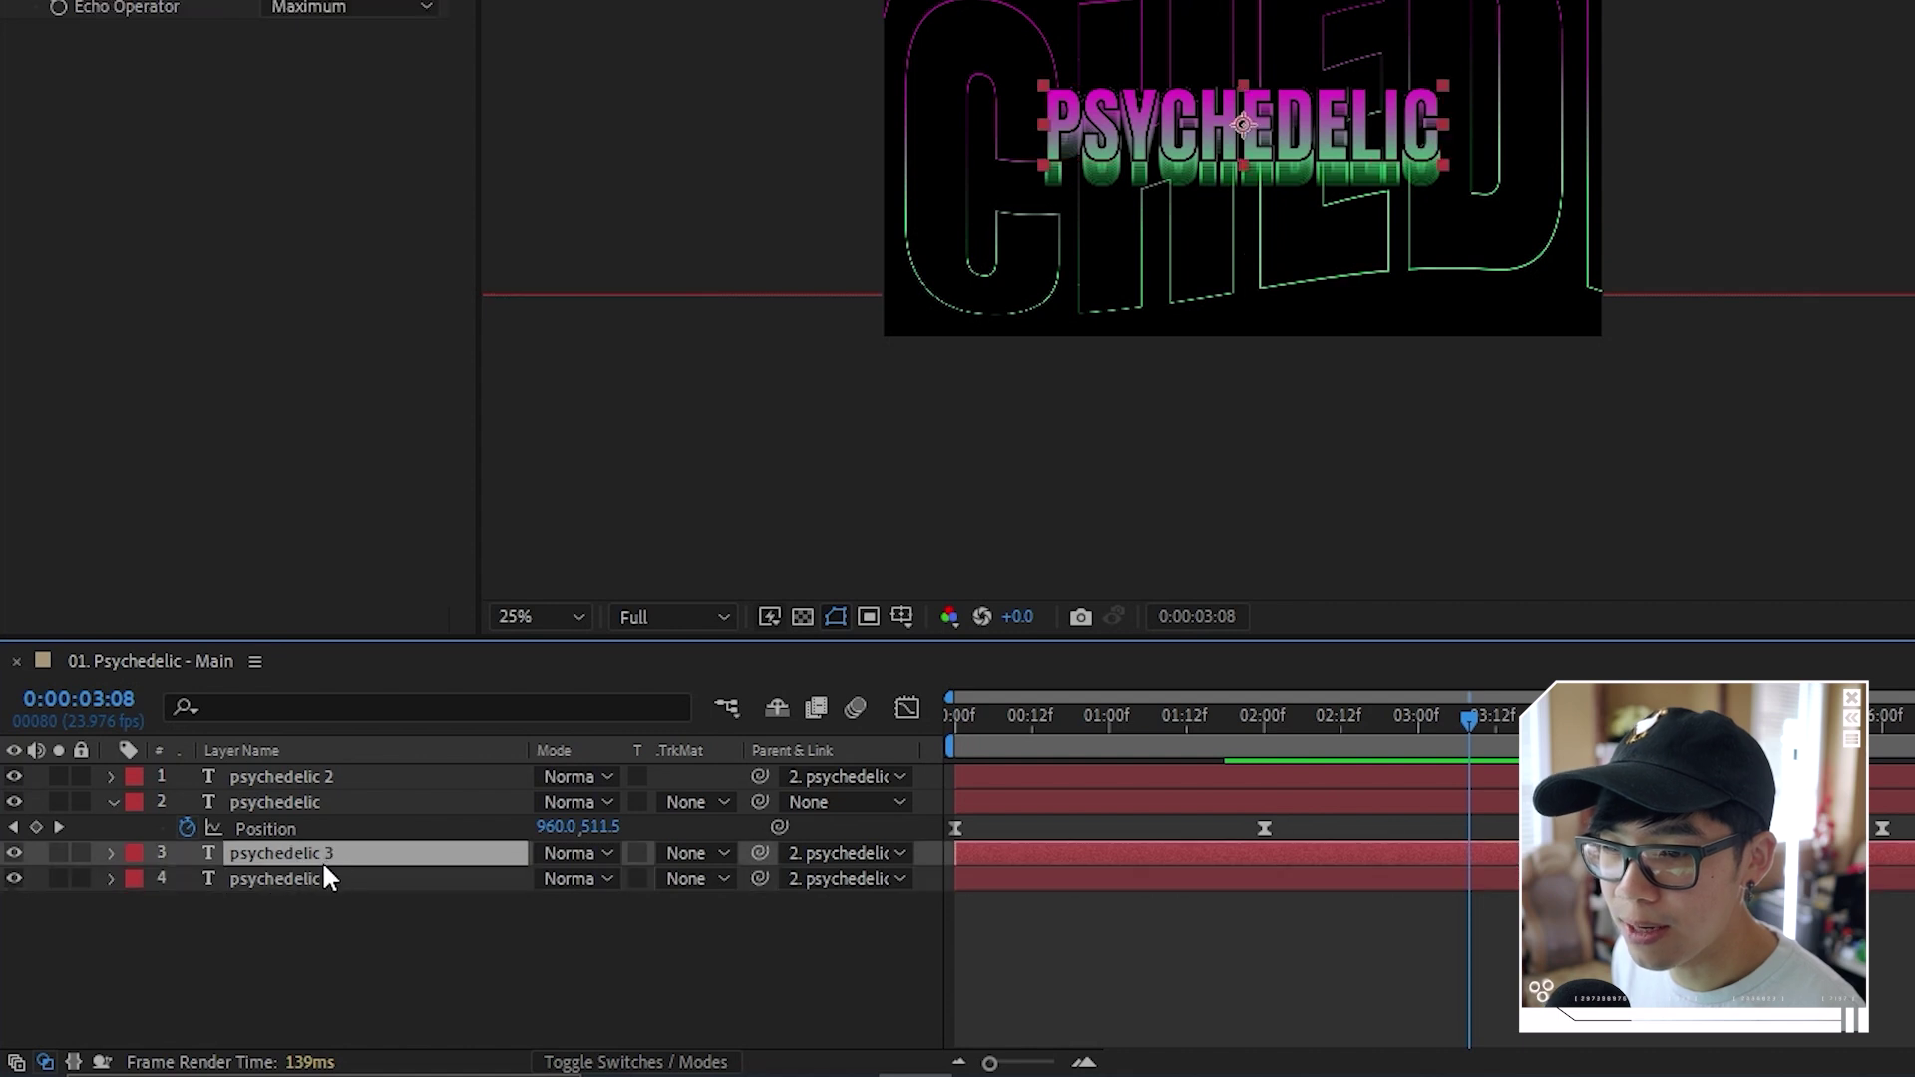
left_click(317, 879)
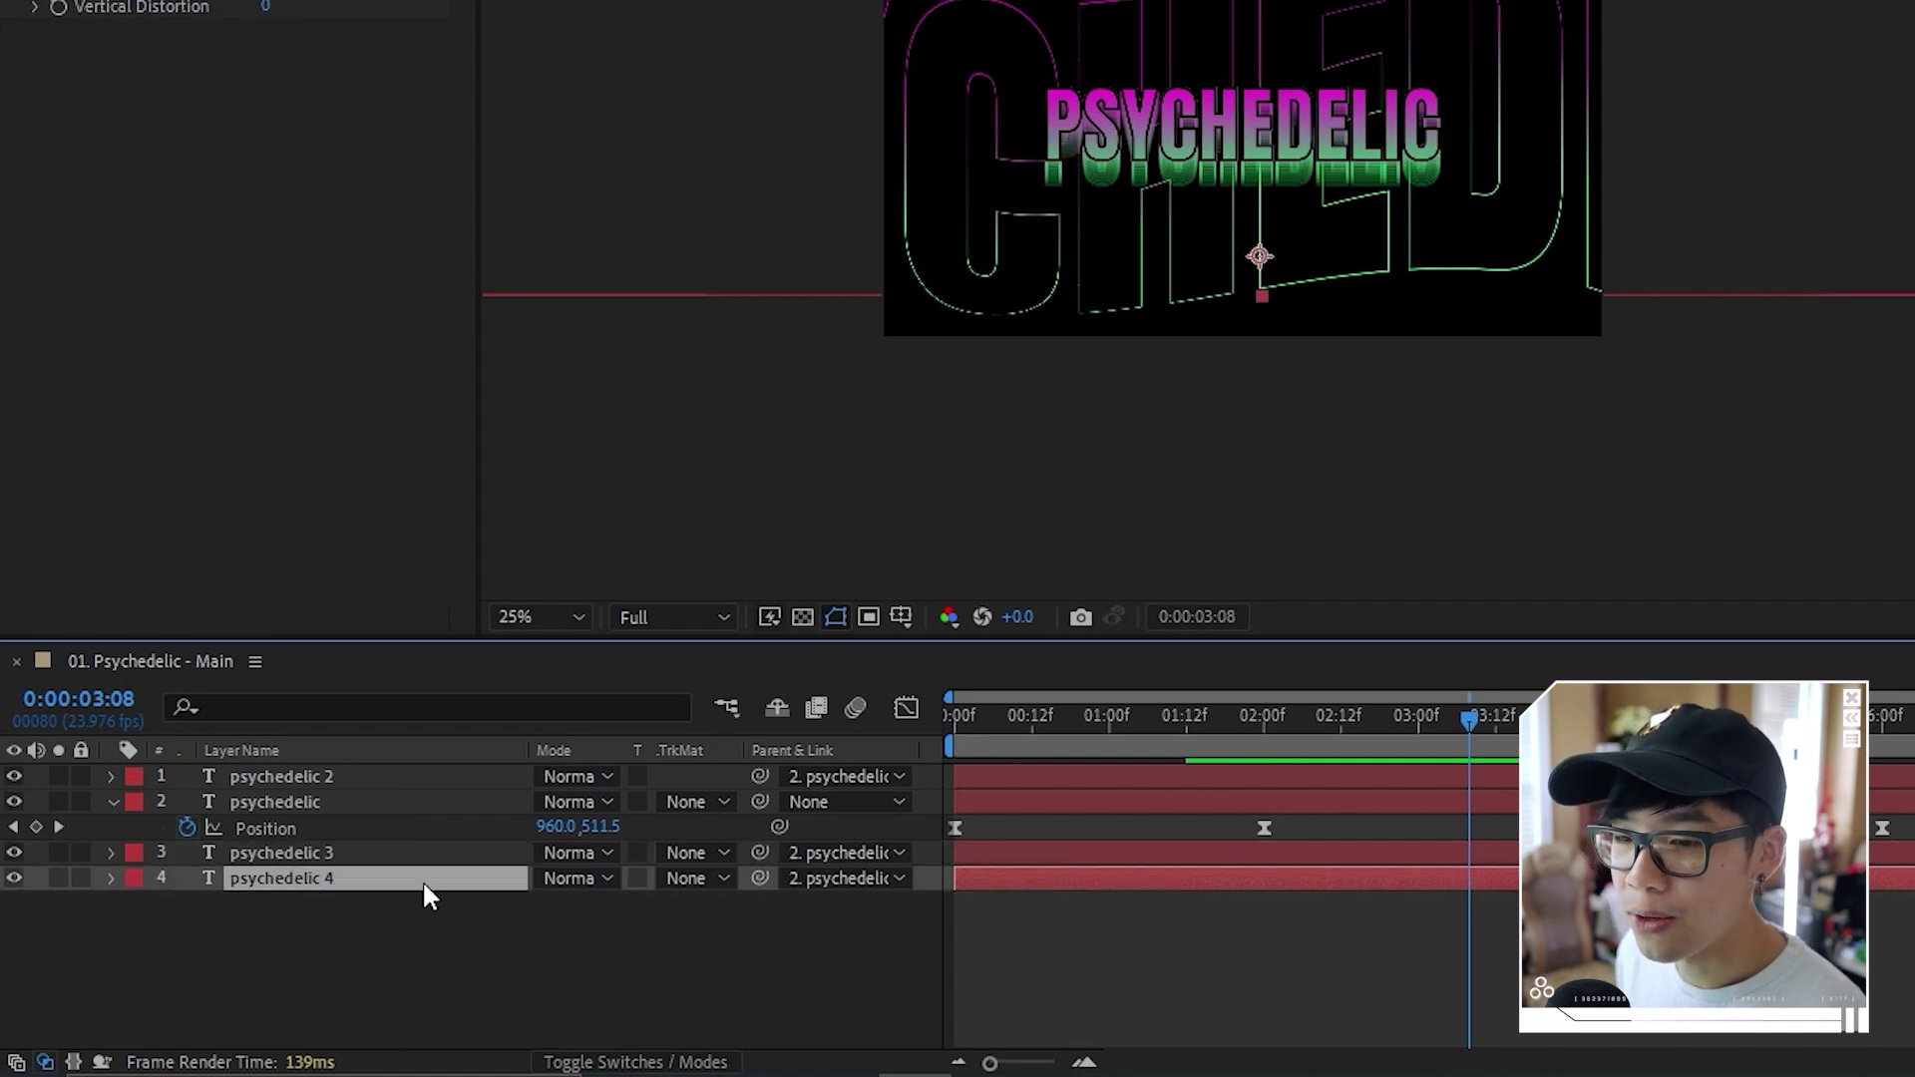
left_click(843, 878)
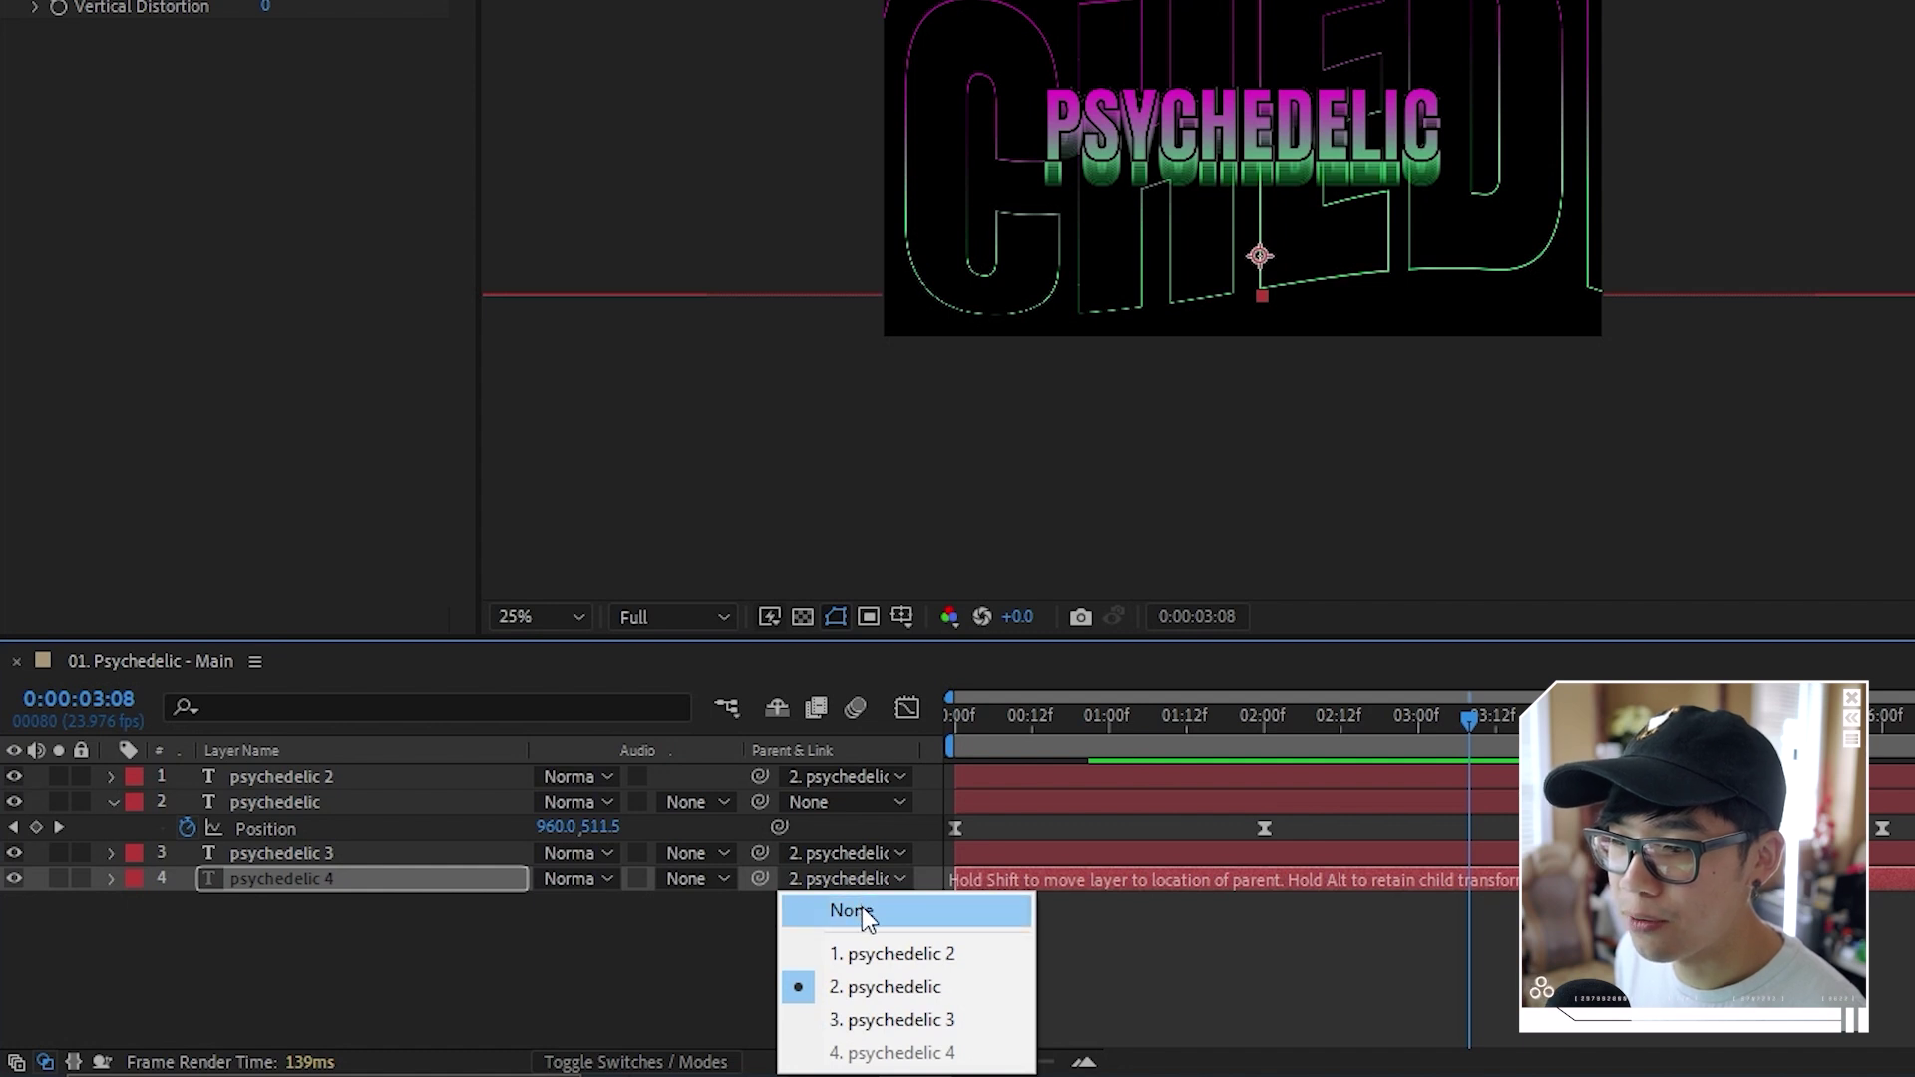
left_click(862, 907)
Keyframe the psychedelic 4 position at the first frame, moving the outline sideways to 2074, 863.5 so the word's beginning shows
left_click_drag(1466, 718, 1099, 732)
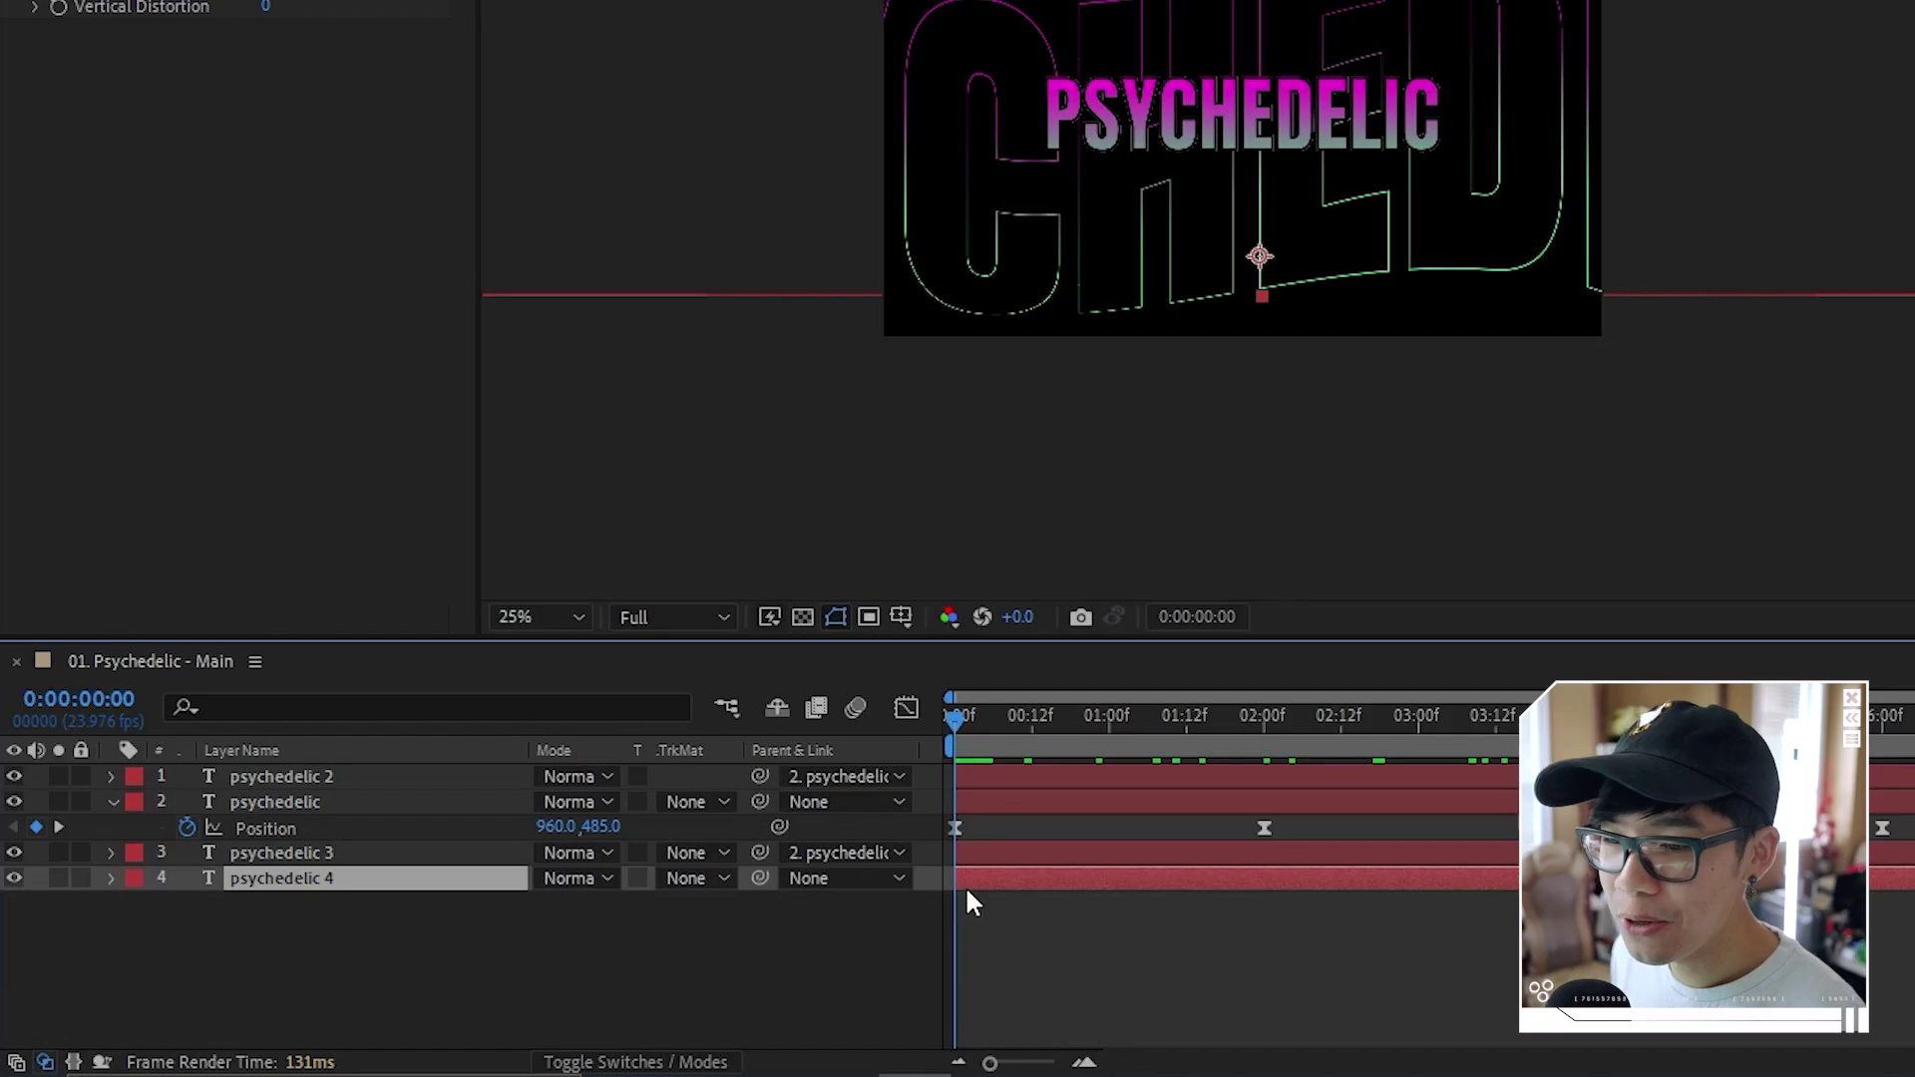
key("p")
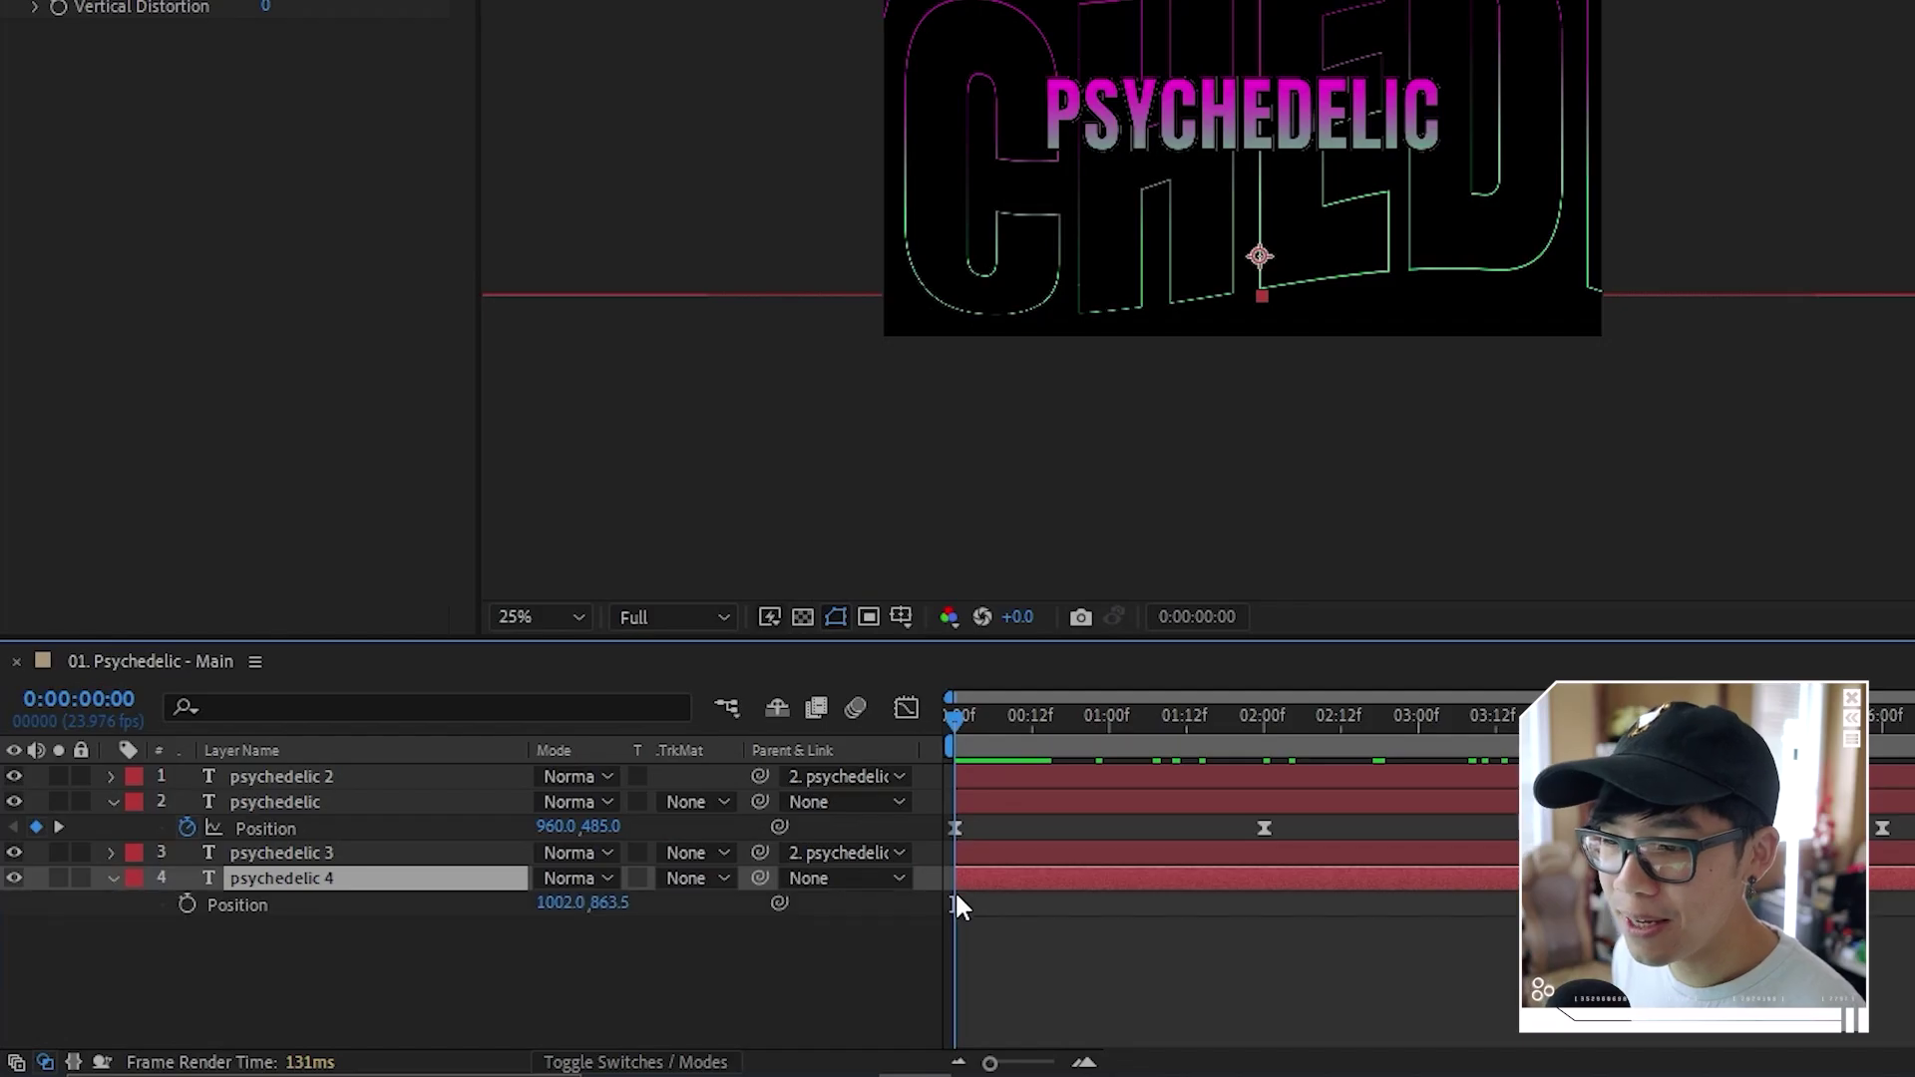
left_click(187, 903)
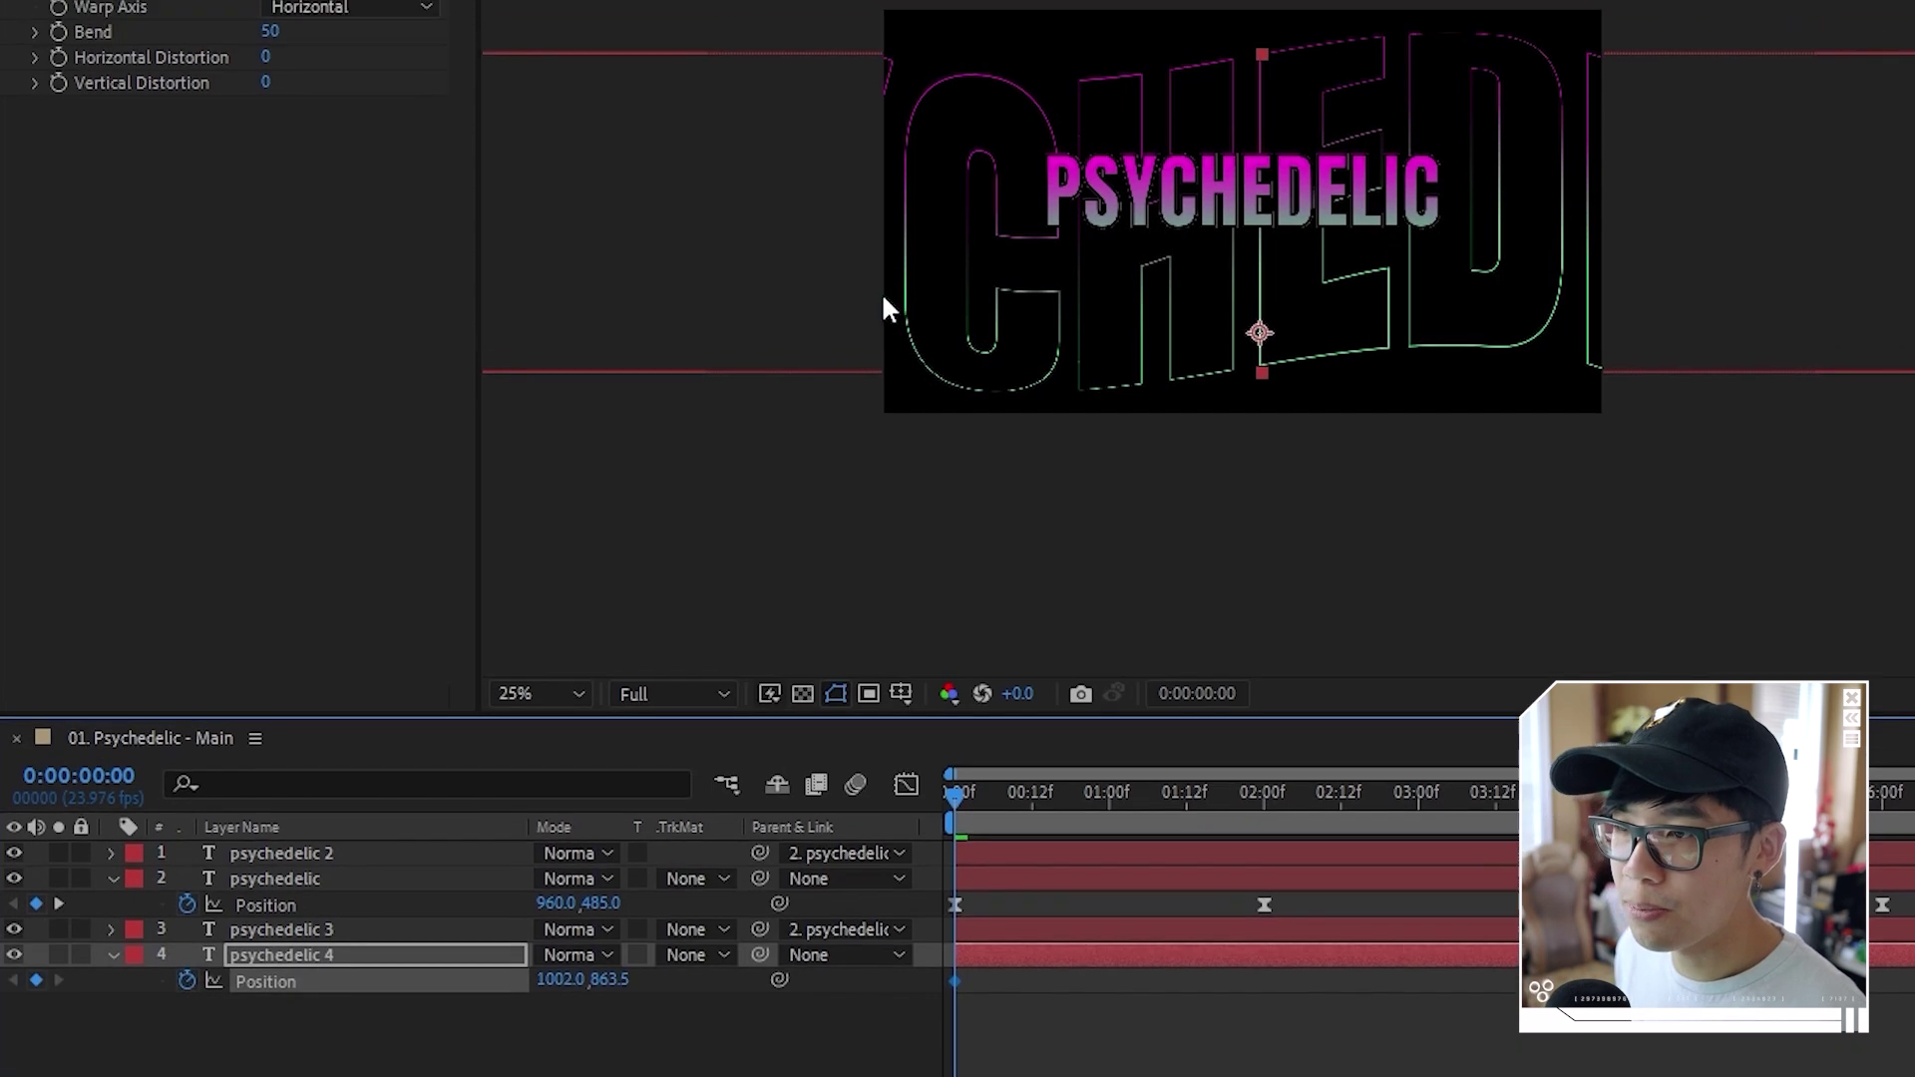
left_click_drag(812, 335, 1218, 355)
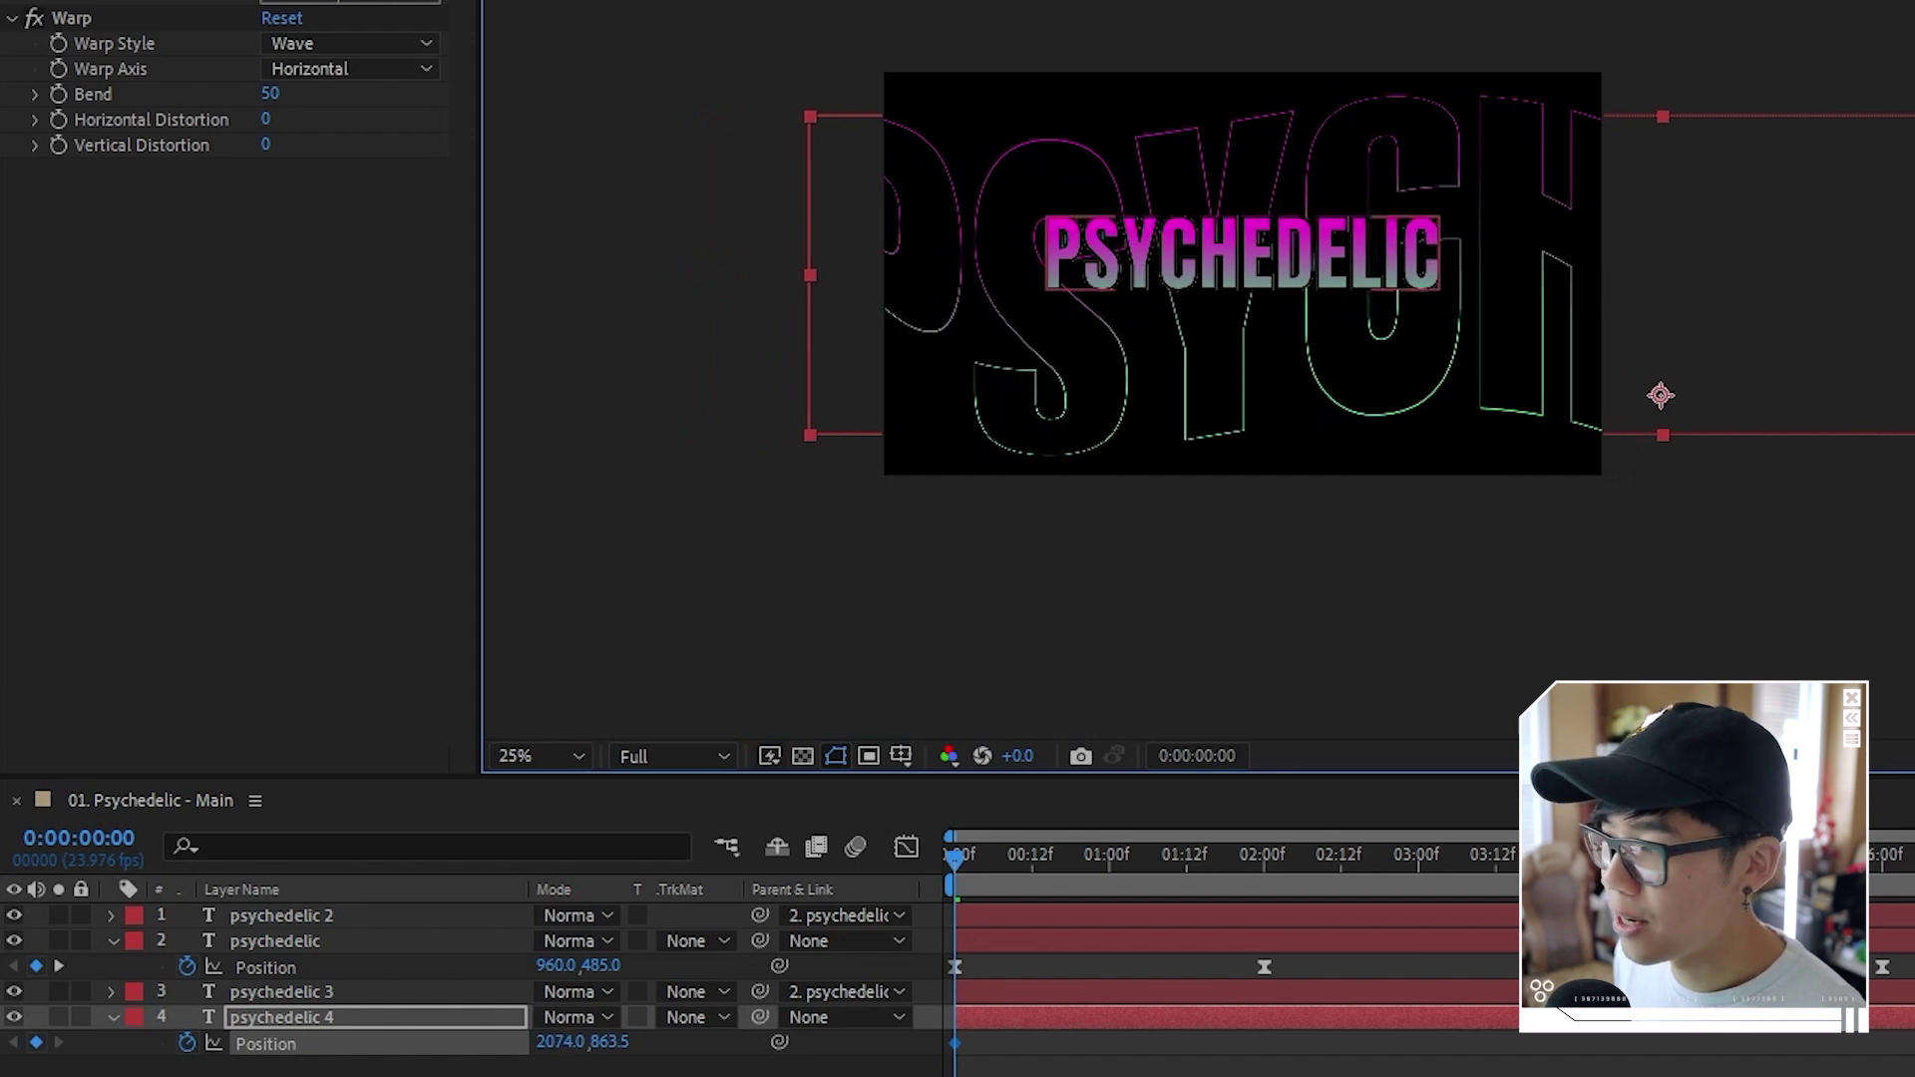
Keyframe the psychedelic 4 position at 1174, 863.5 on frame 0:00:09:23 and preview the horizontal slide
key("End")
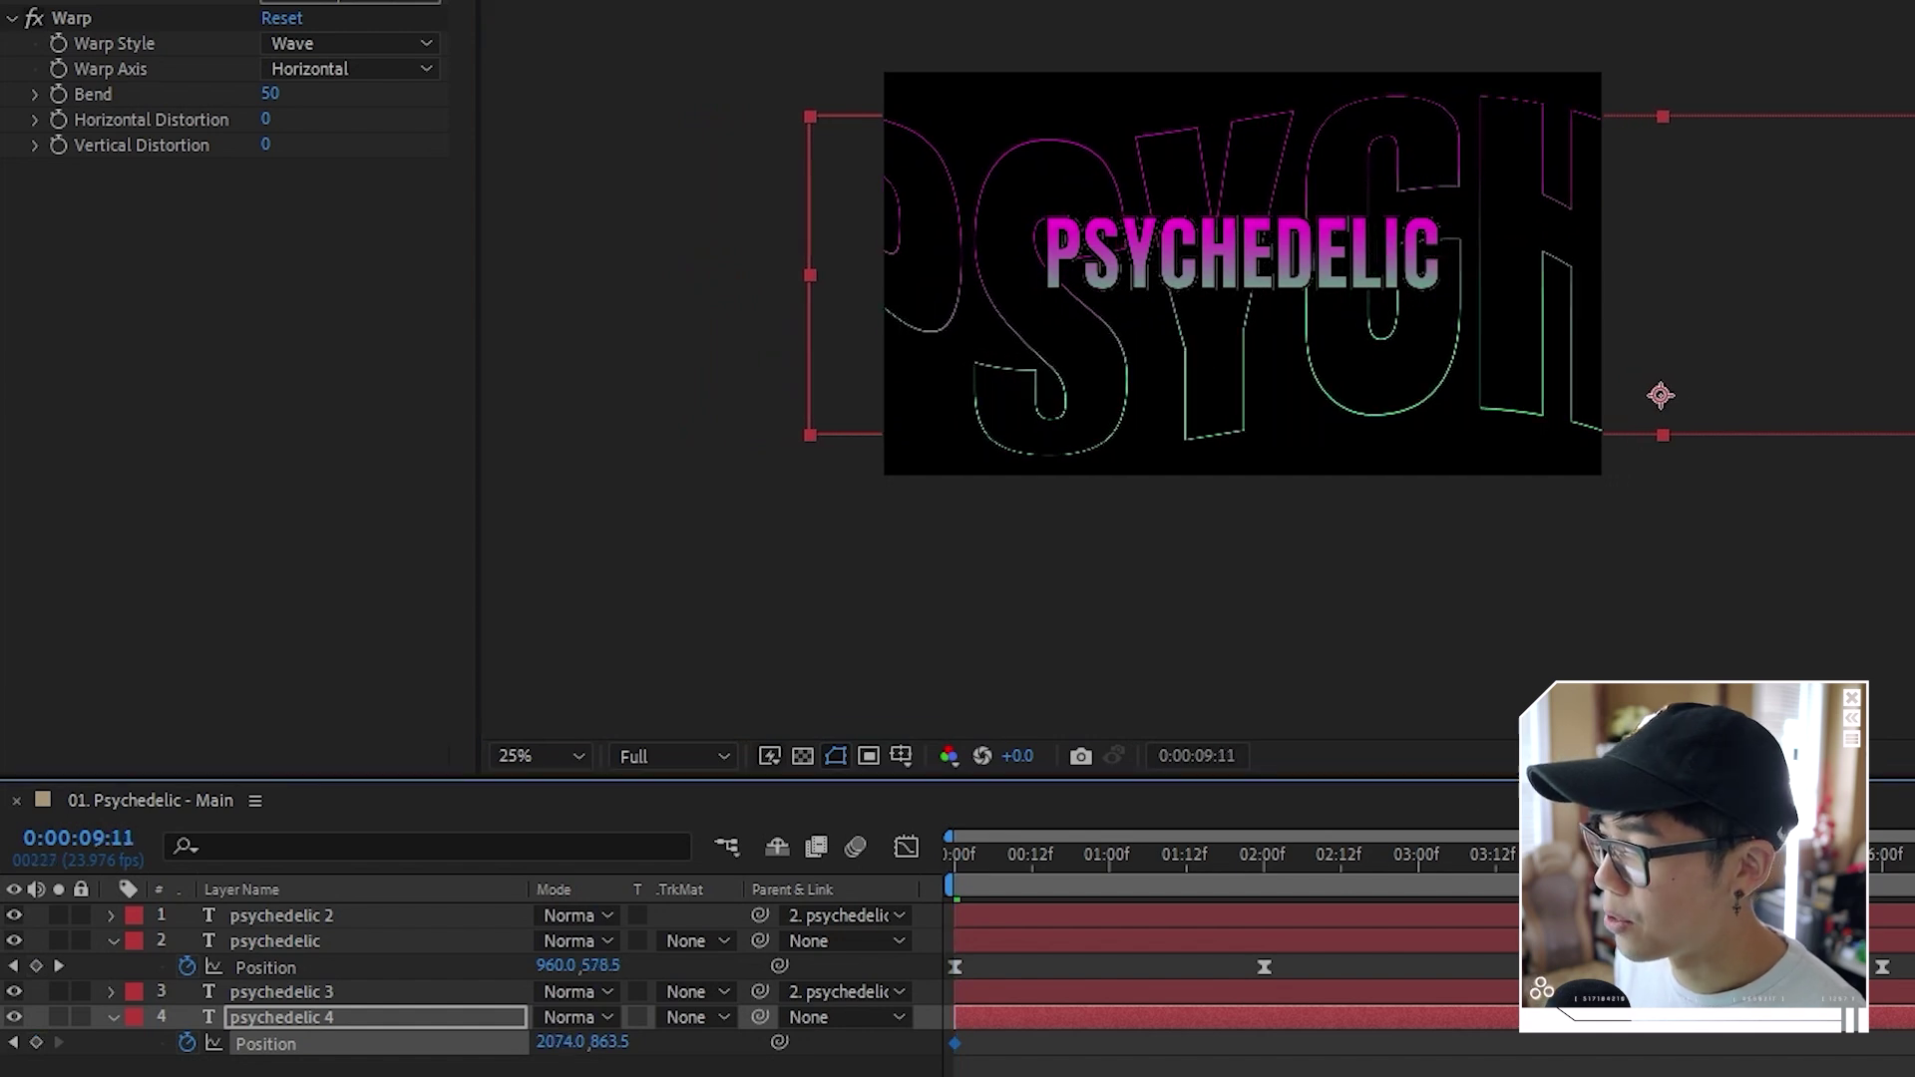
left_click_drag(1795, 316, 1471, 329)
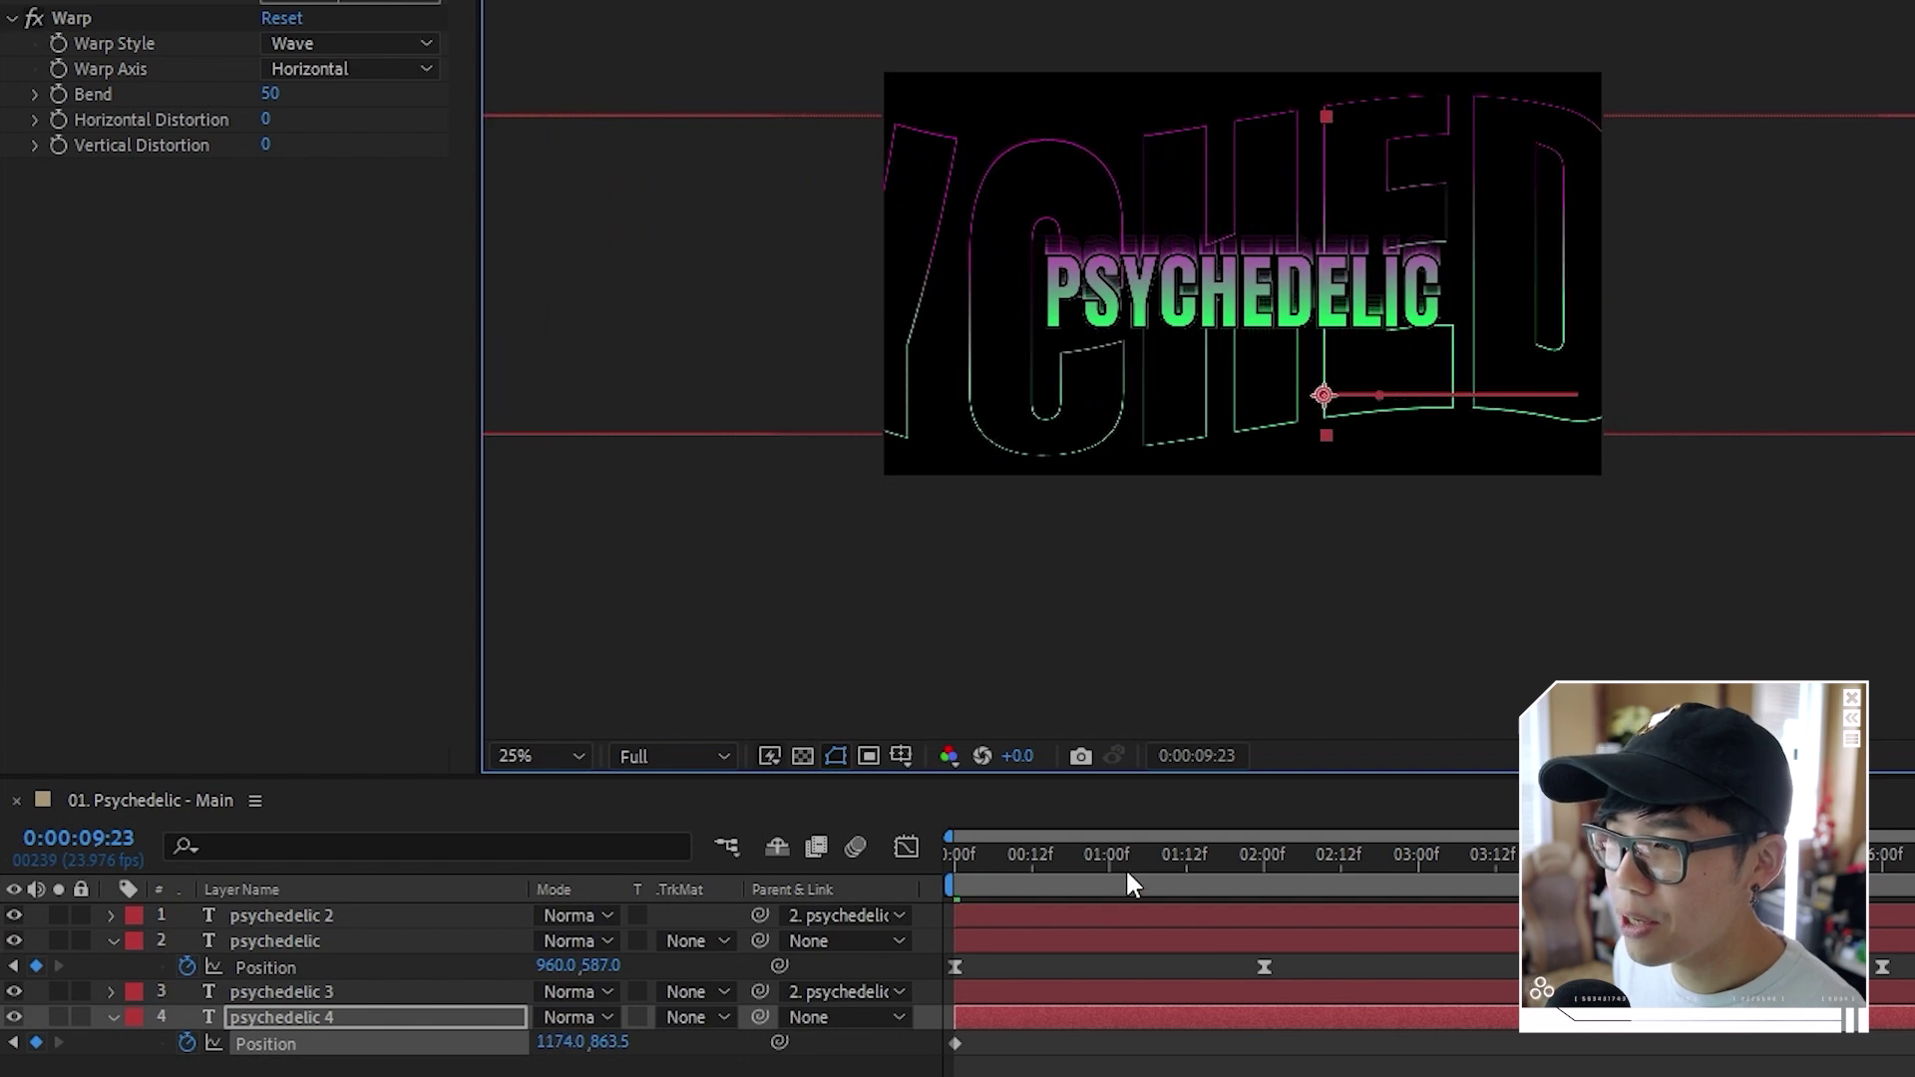
key("Home")
key("space")
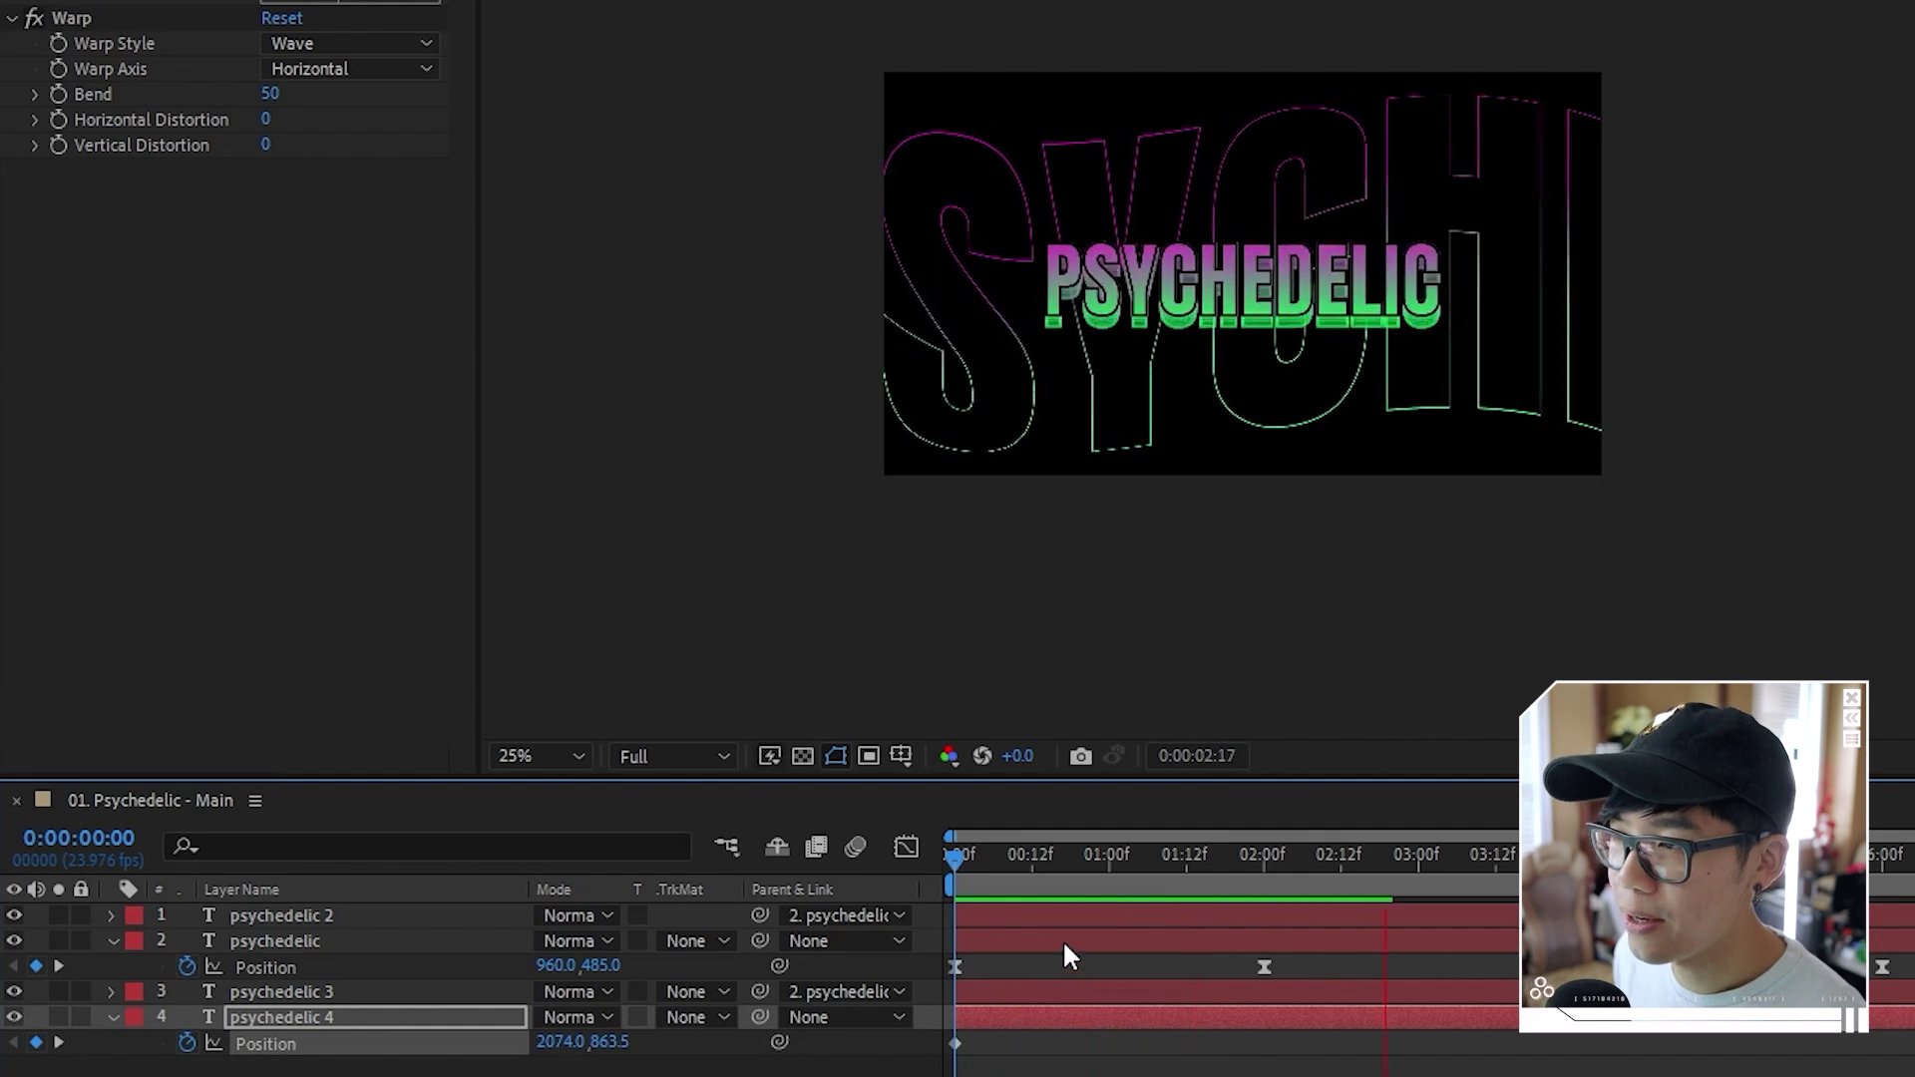
Lower the psychedelic 4 layer's opacity to 50% and preview the dimmed outline
key("period")
key("period")
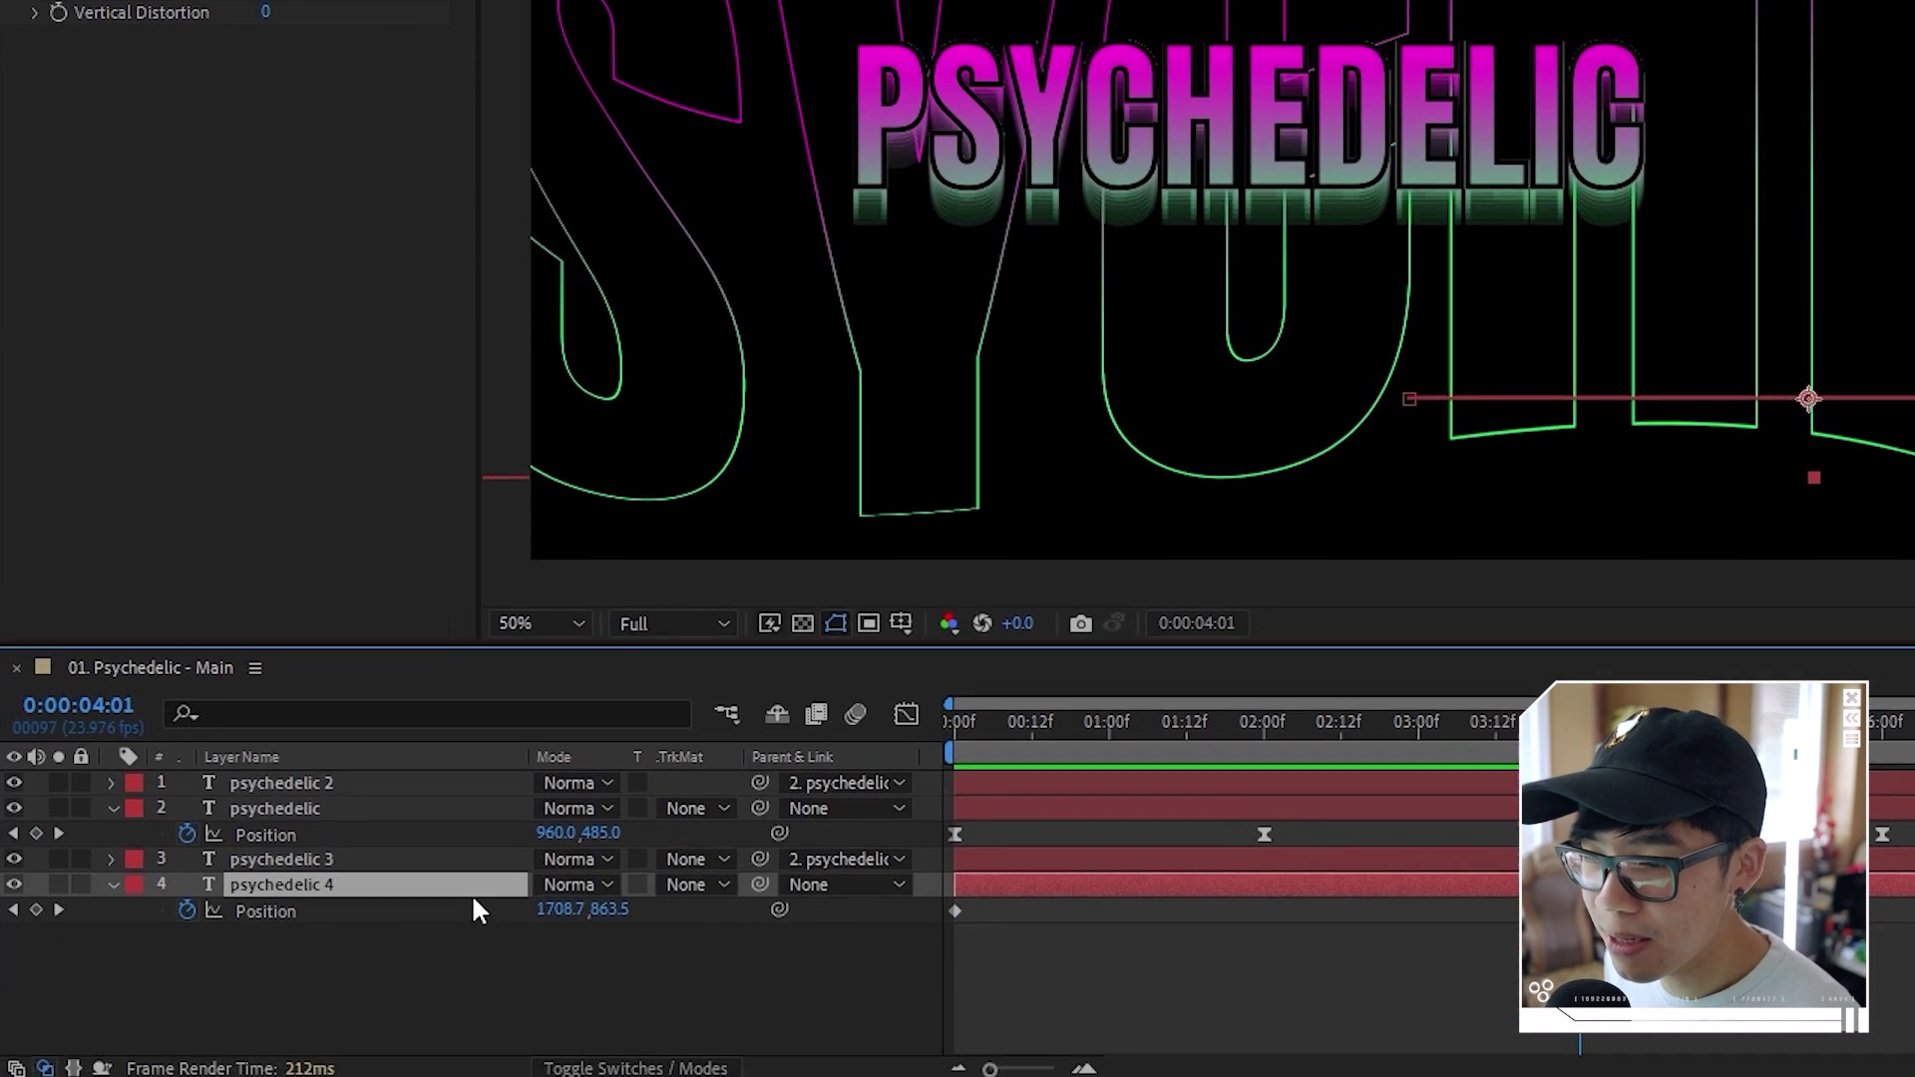
key("t")
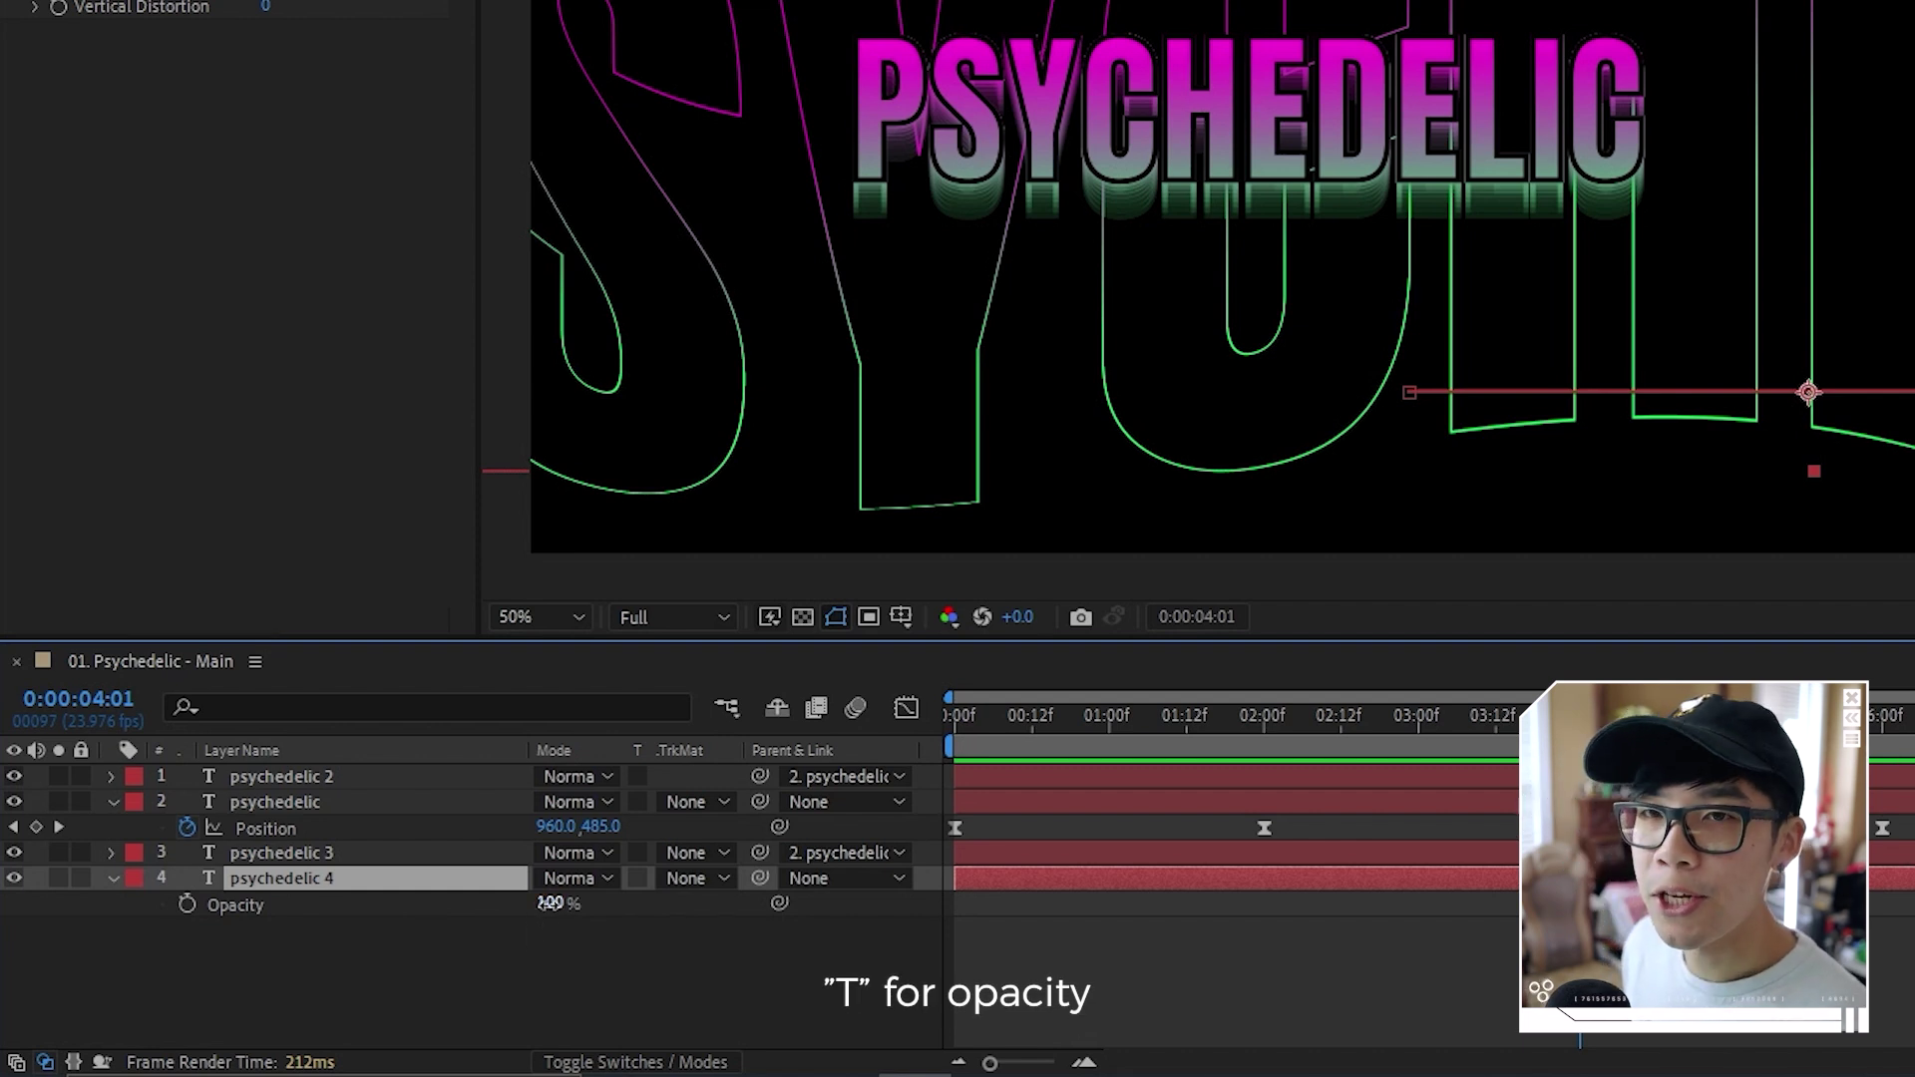
key("Return")
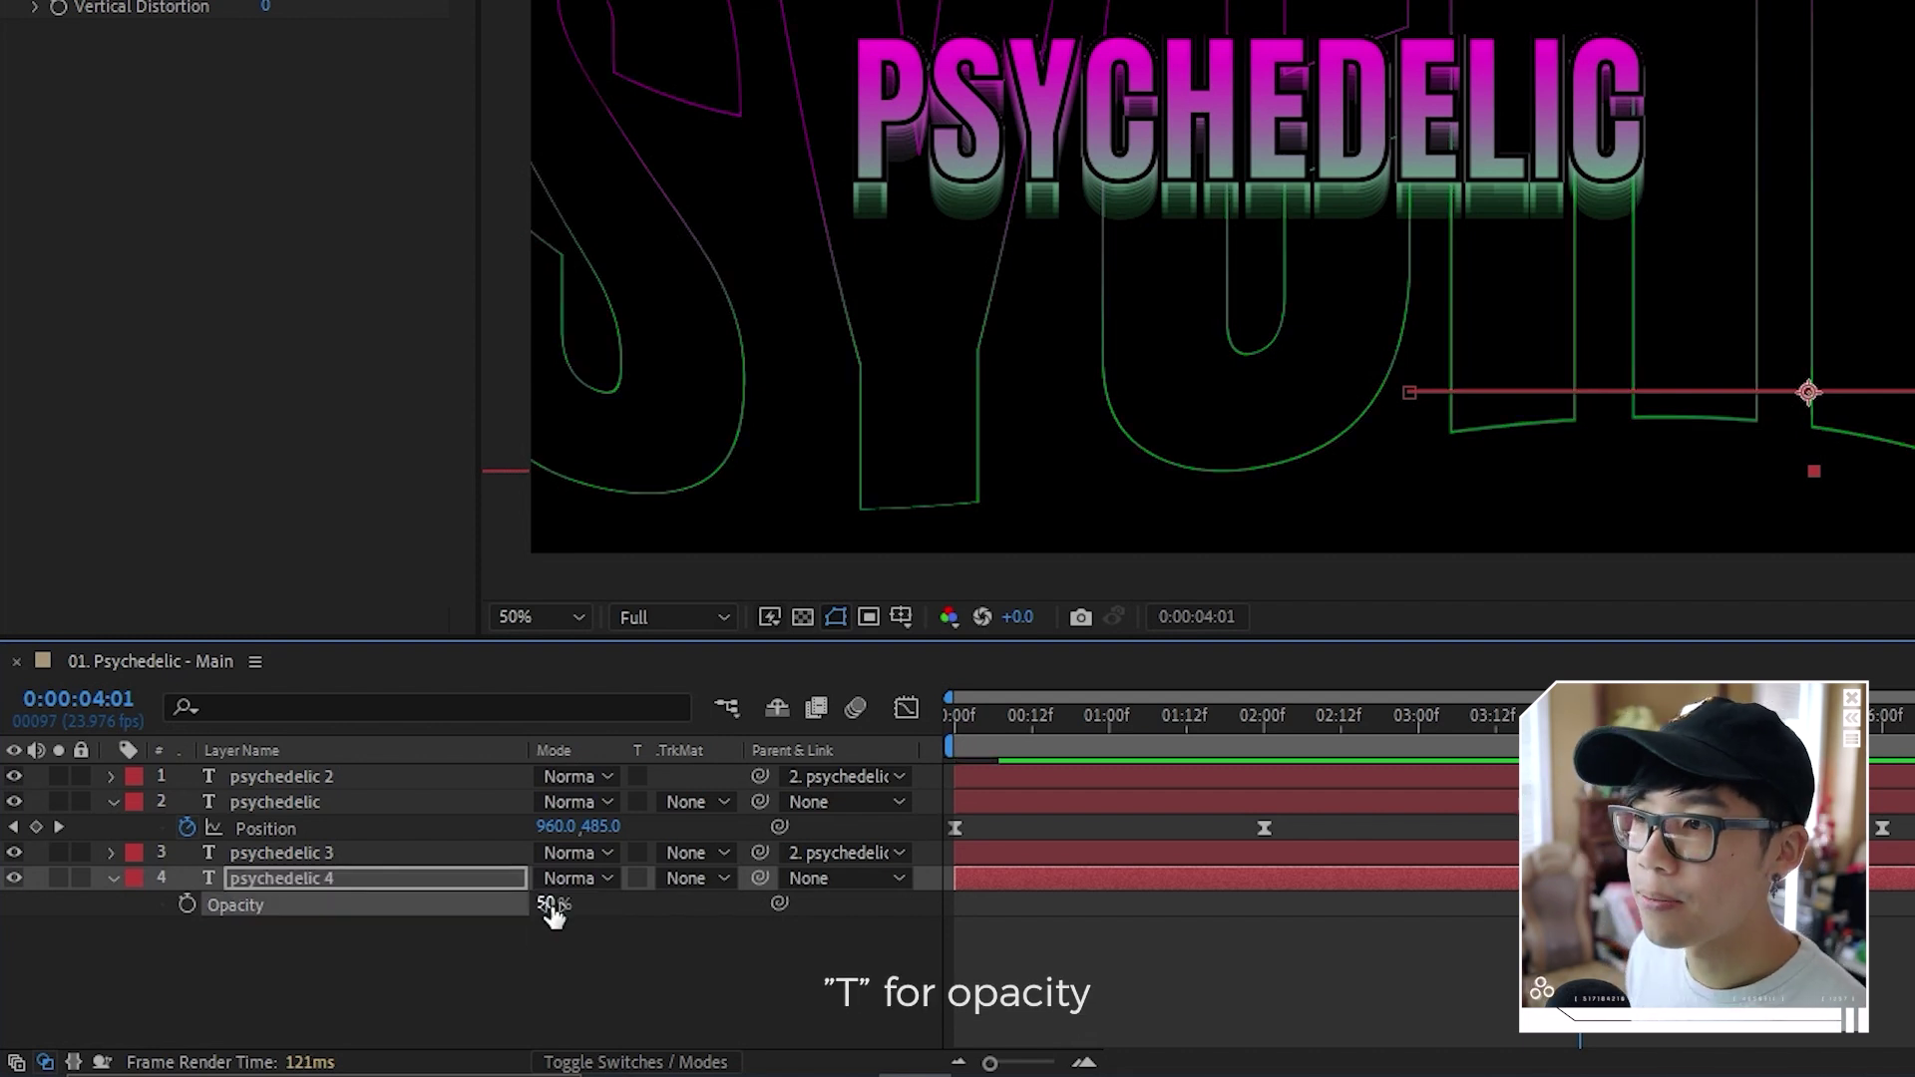
key("comma")
left_click(1203, 716)
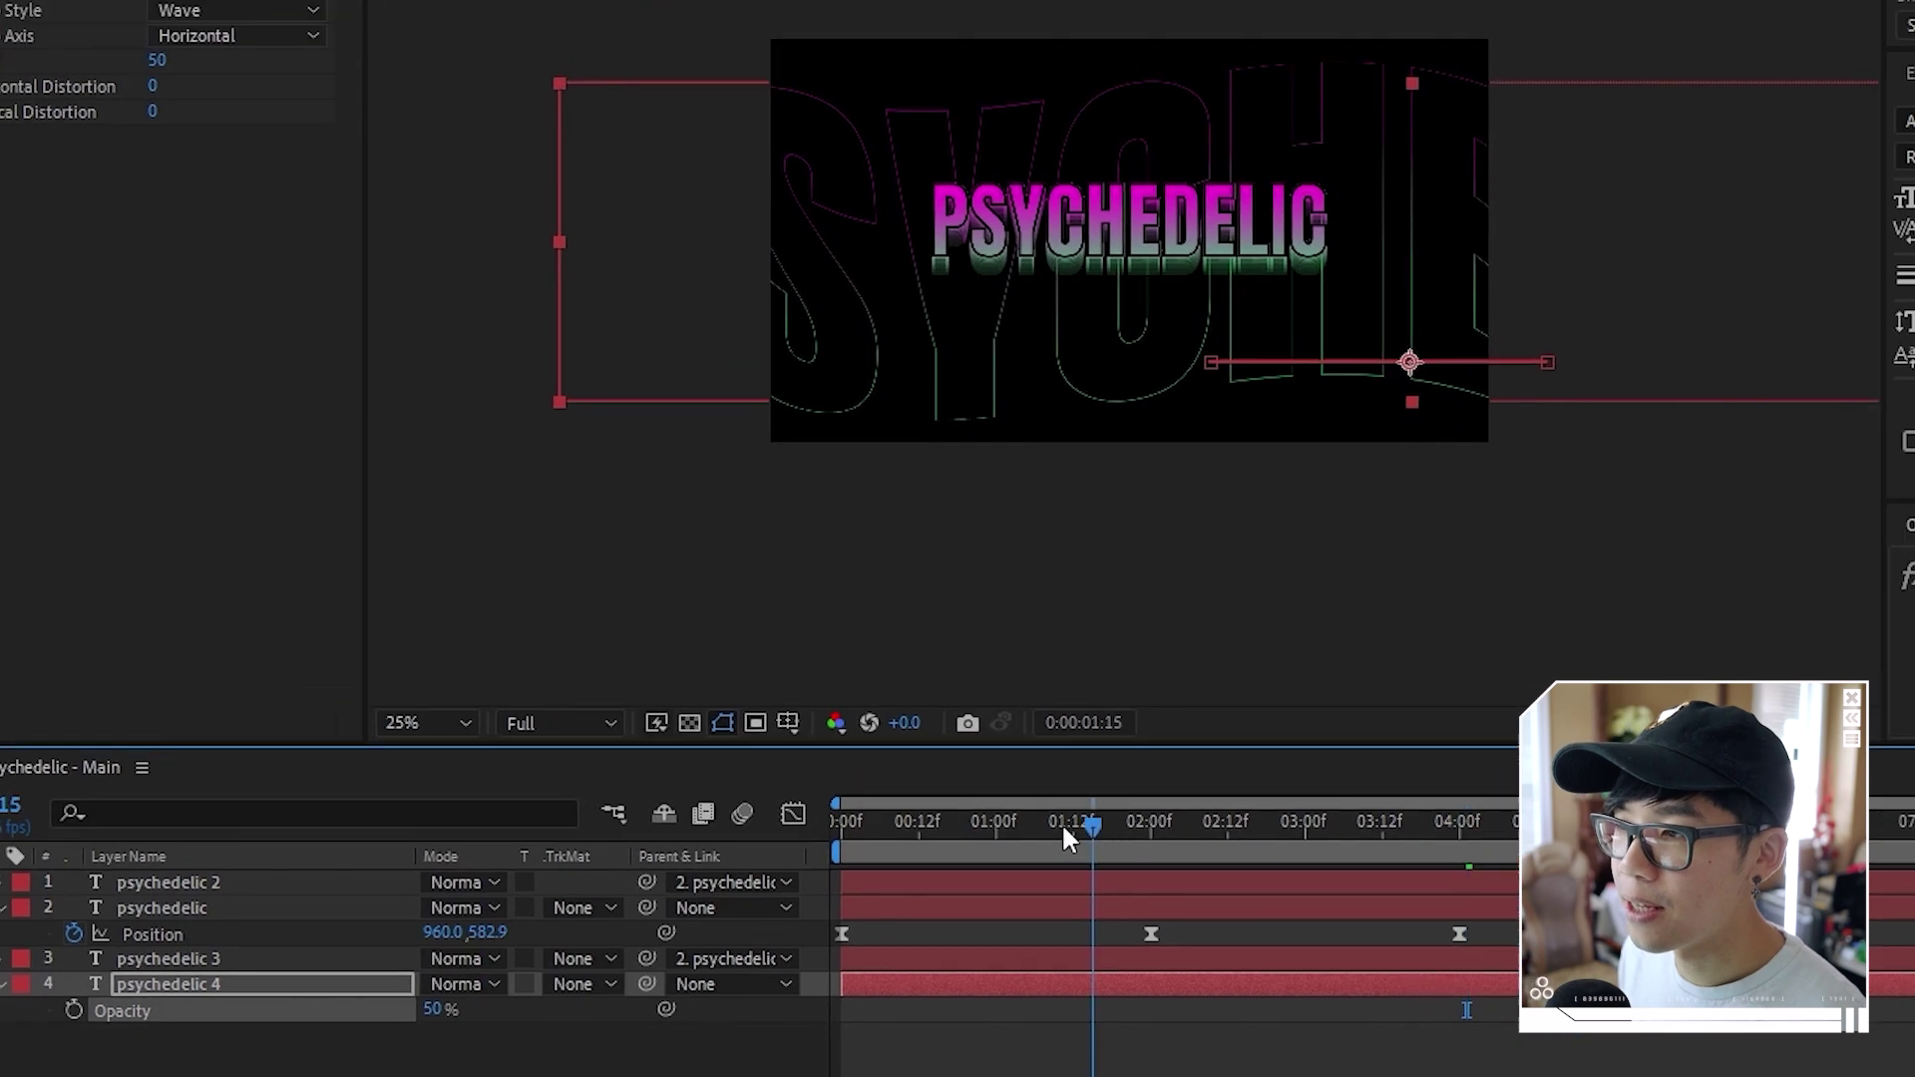
key("space")
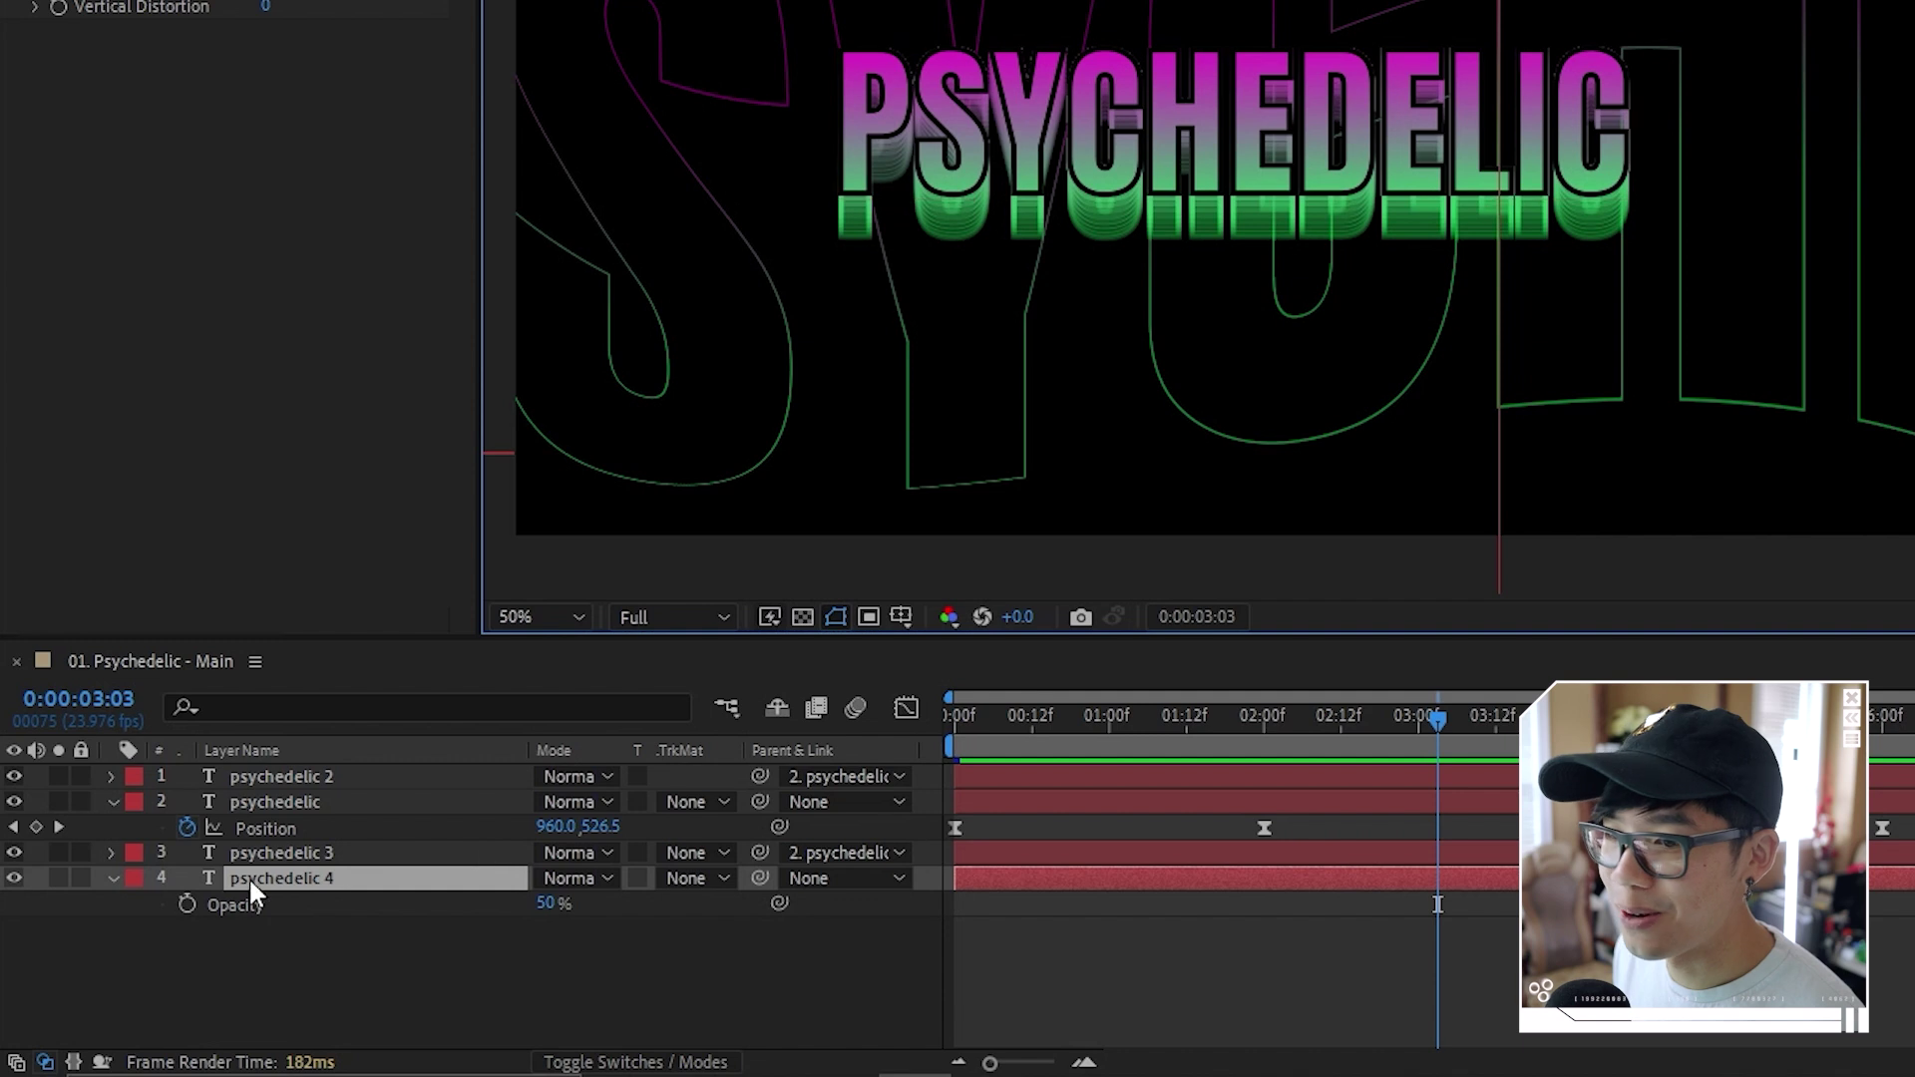
Lock the psychedelic 4 layer and add a new PSYCHEDELIC text at 168 px below the title
left_click(1340, 952)
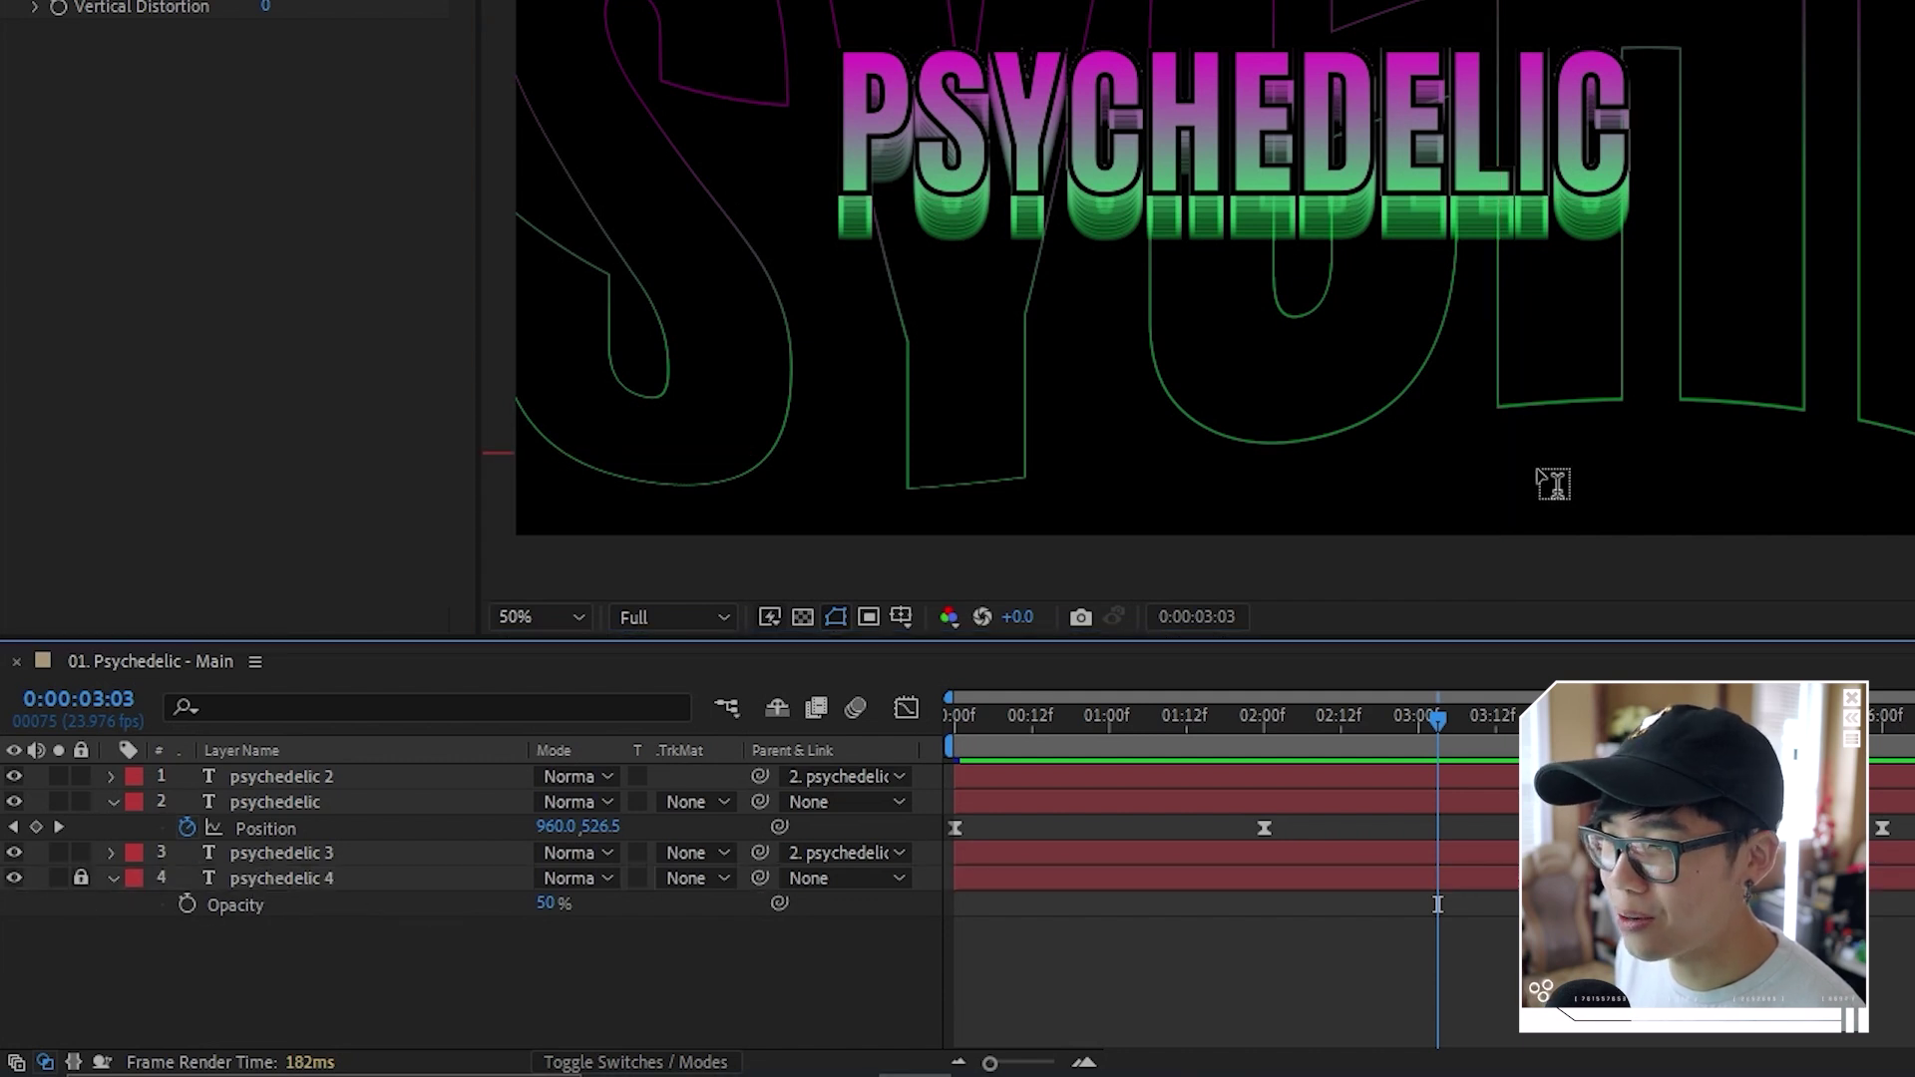
left_click(1456, 465)
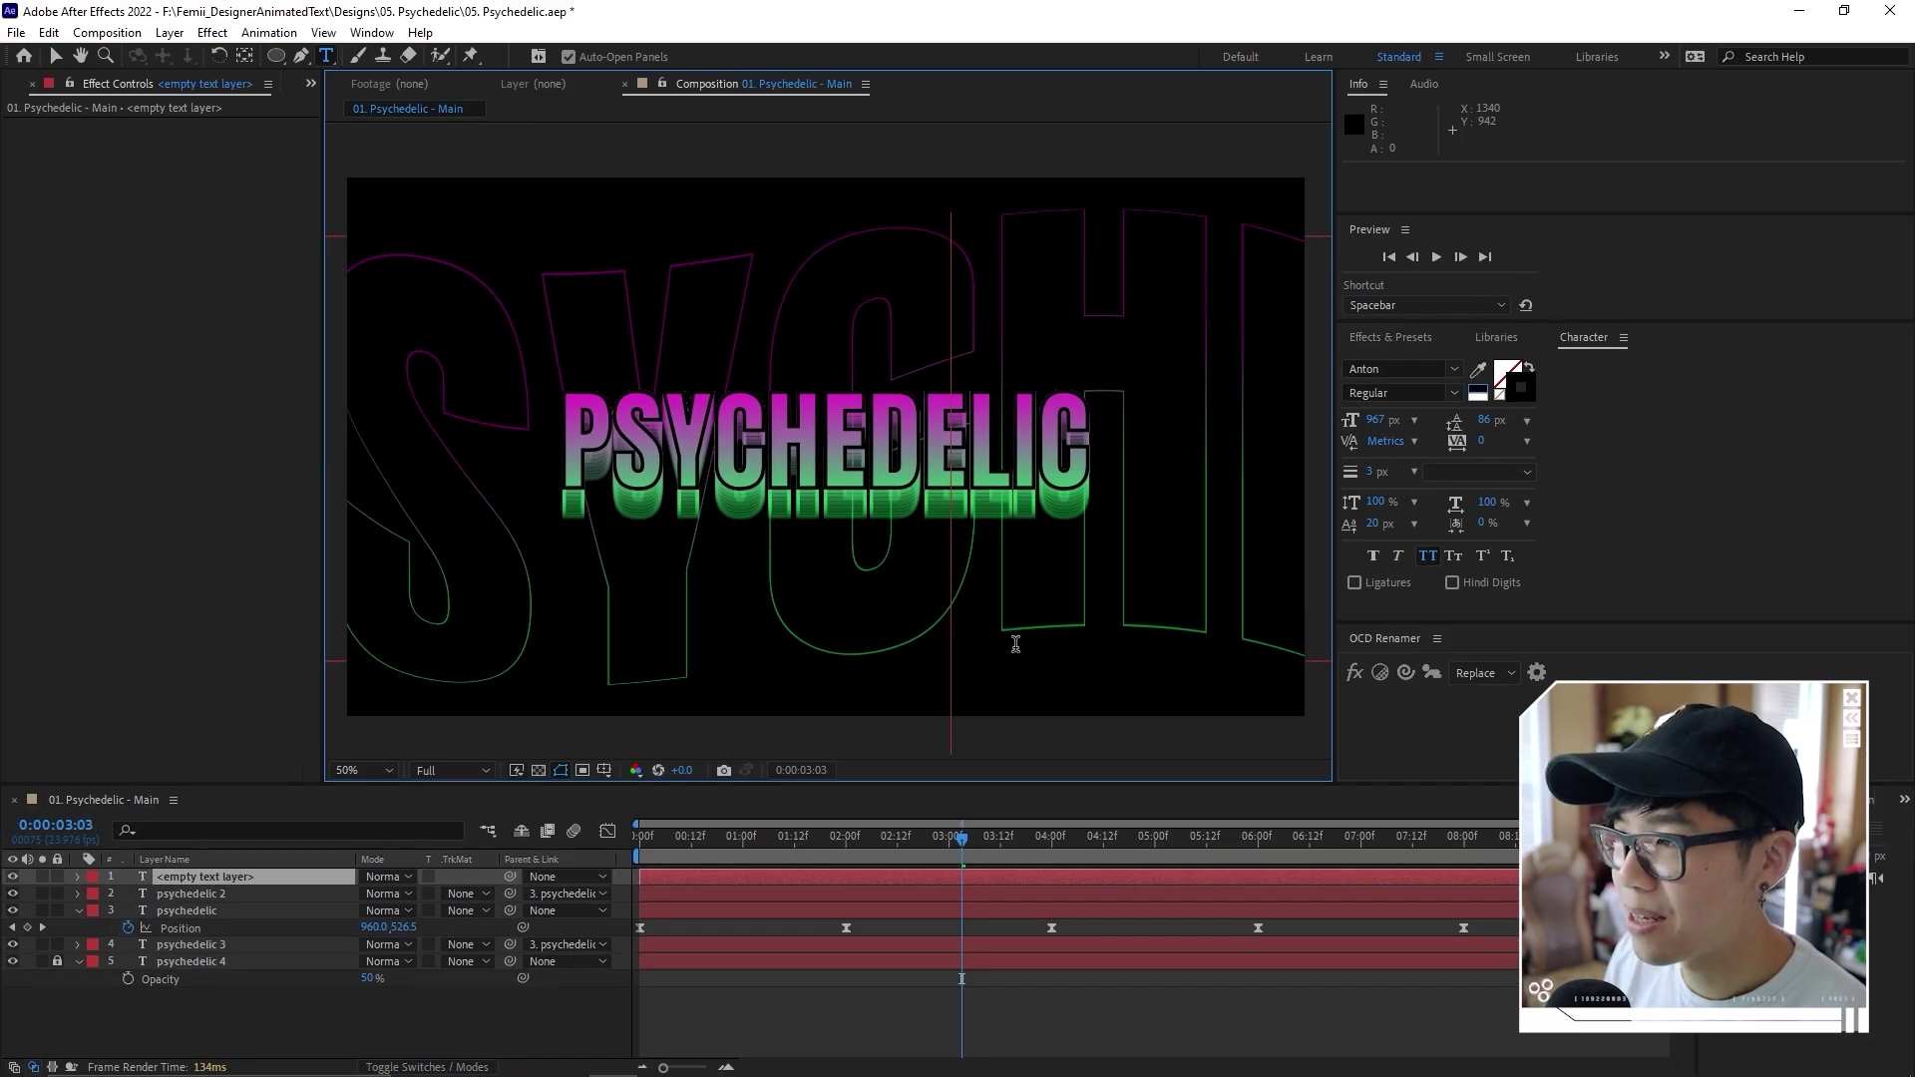
type("psy")
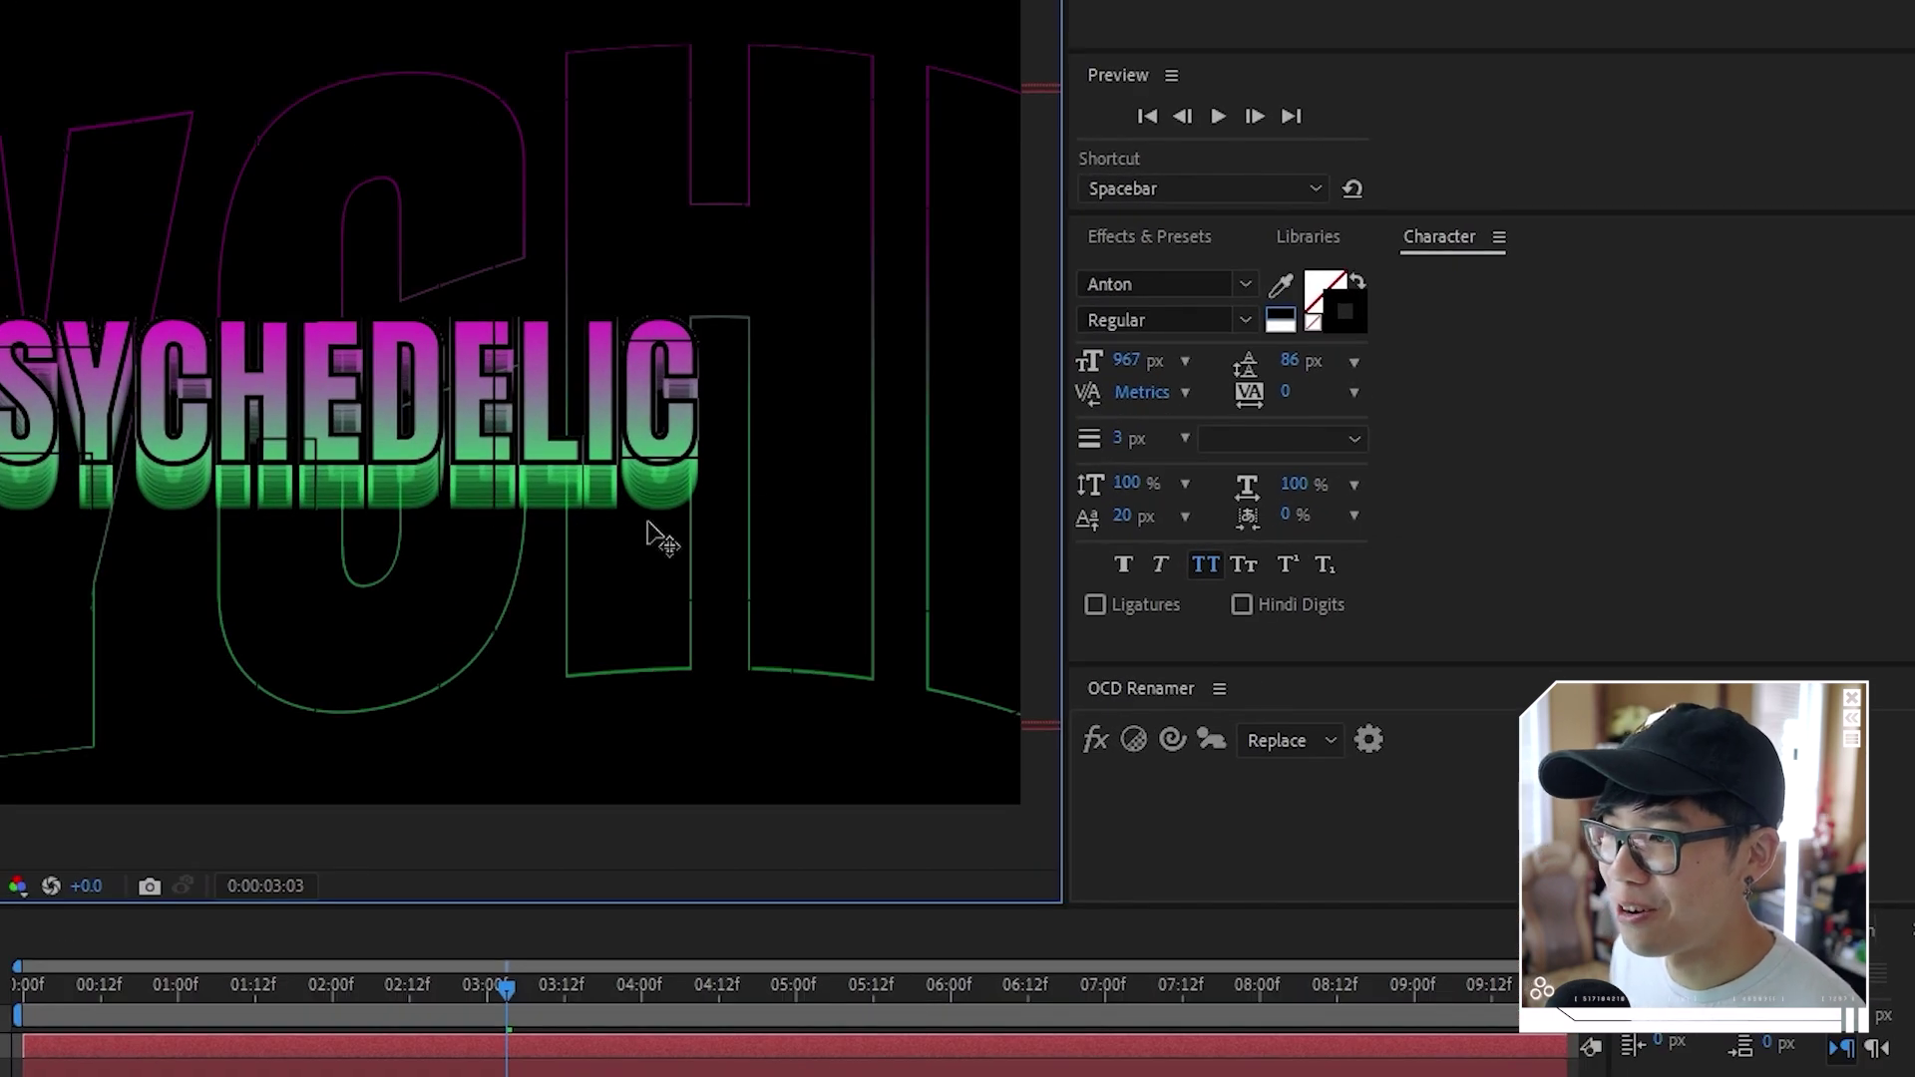
key("ctrl+a")
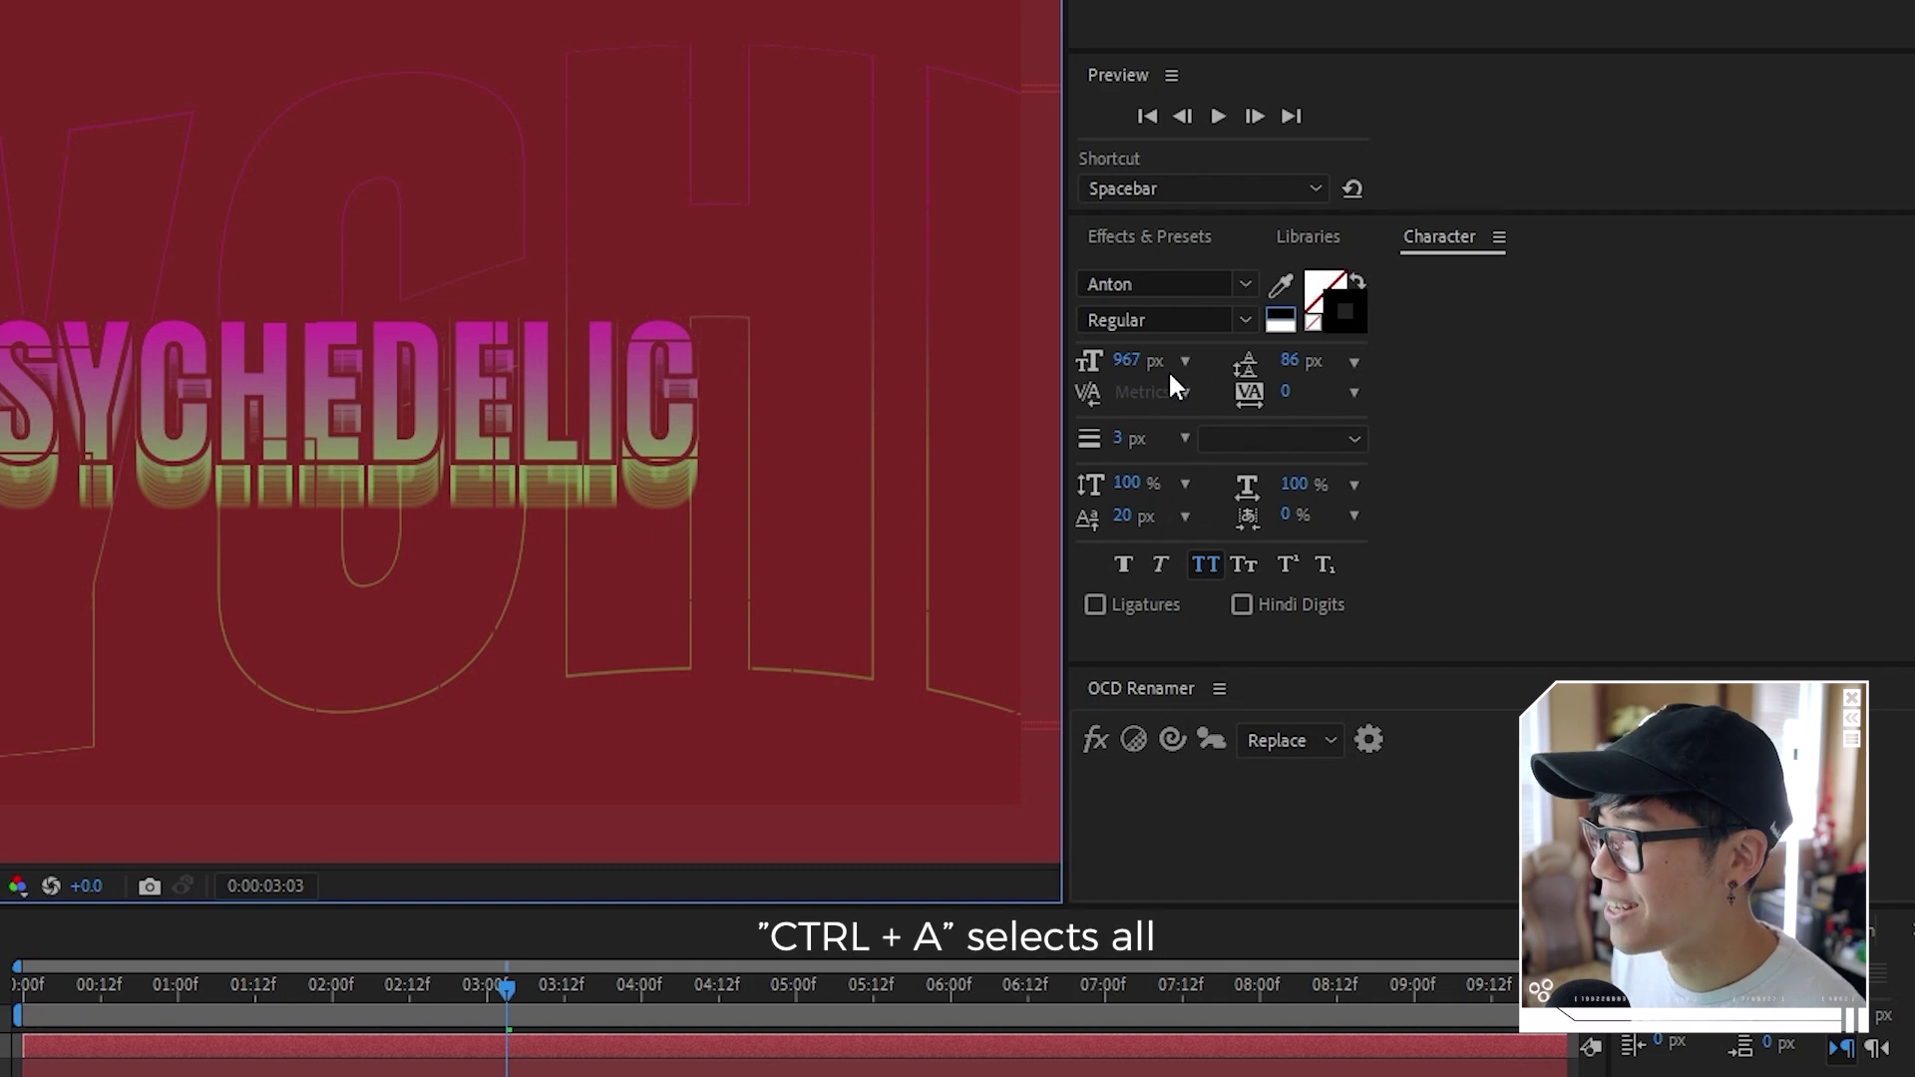
left_click_drag(1122, 369, 129, 578)
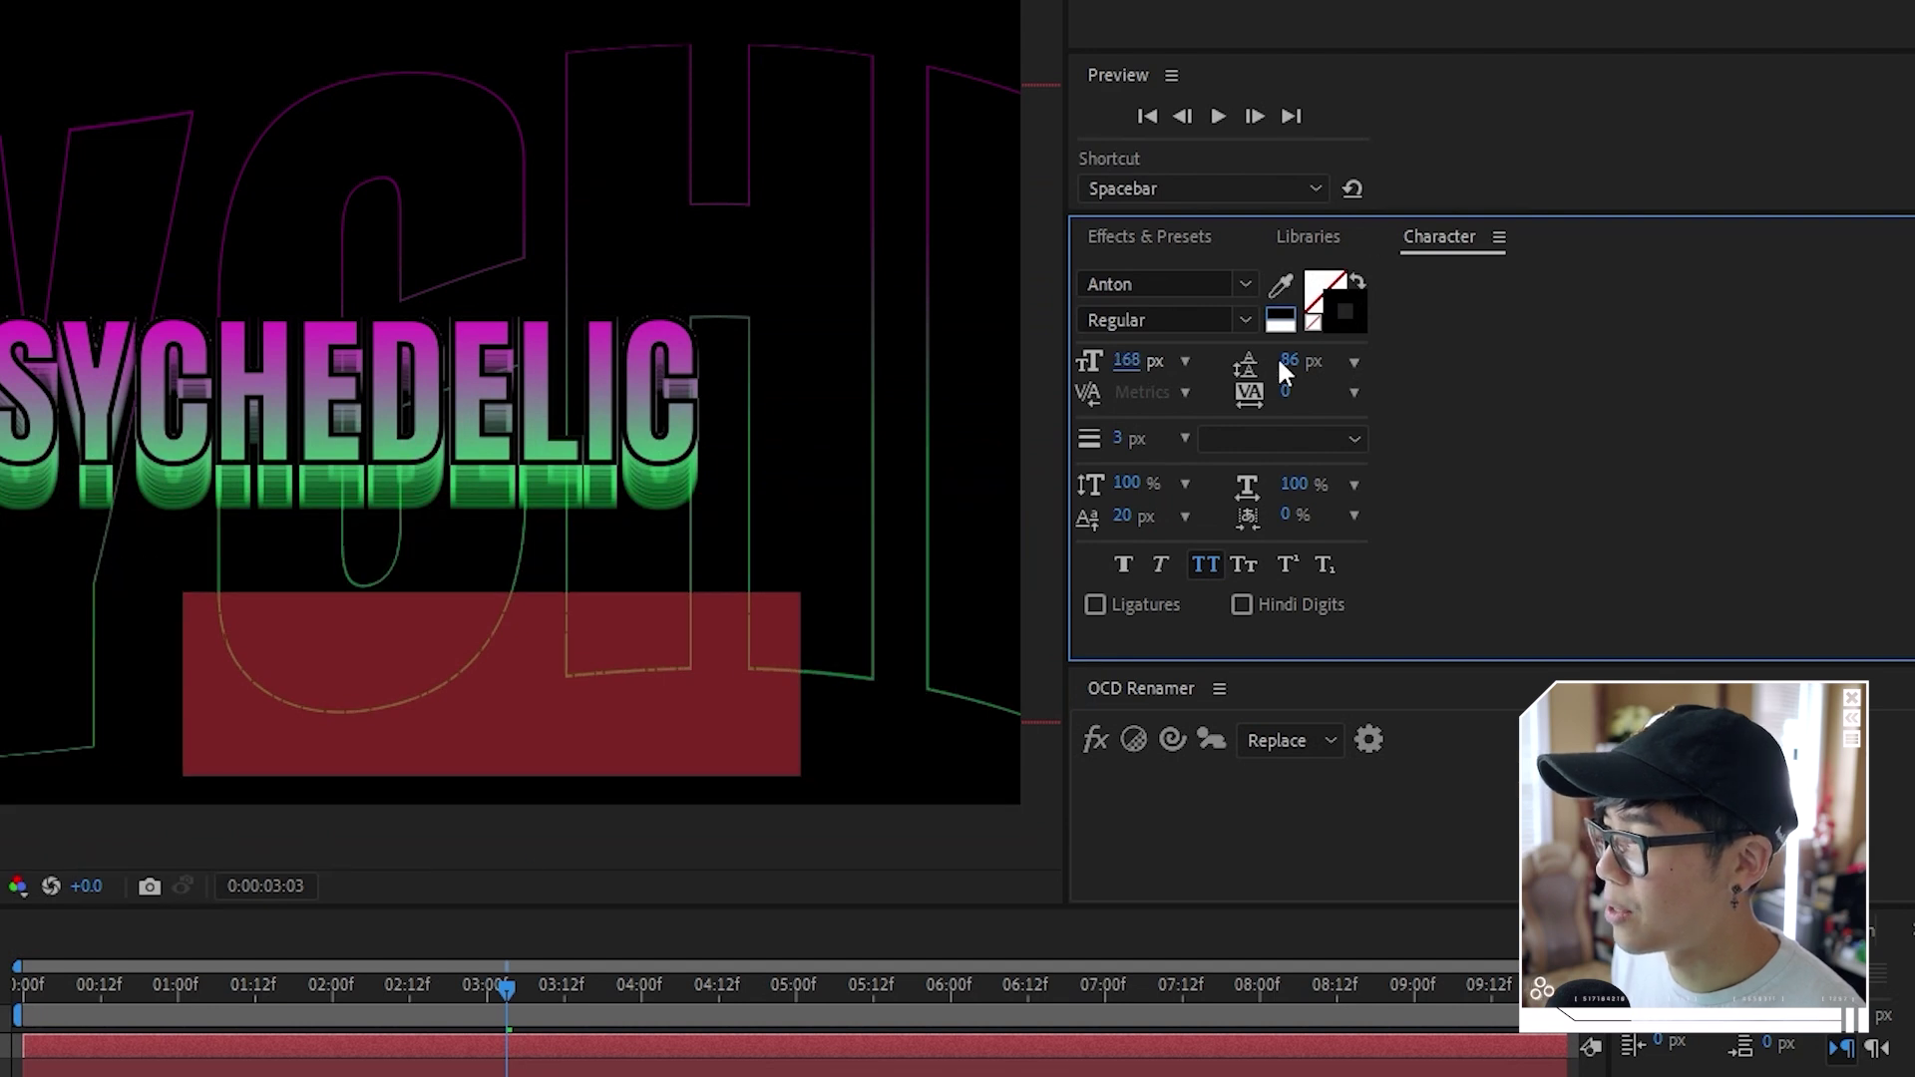
Swap the new text's fill and stroke, and set its fill to the yellow hex code copied from Adobe Color's Psychedelic palette
left_click(1357, 282)
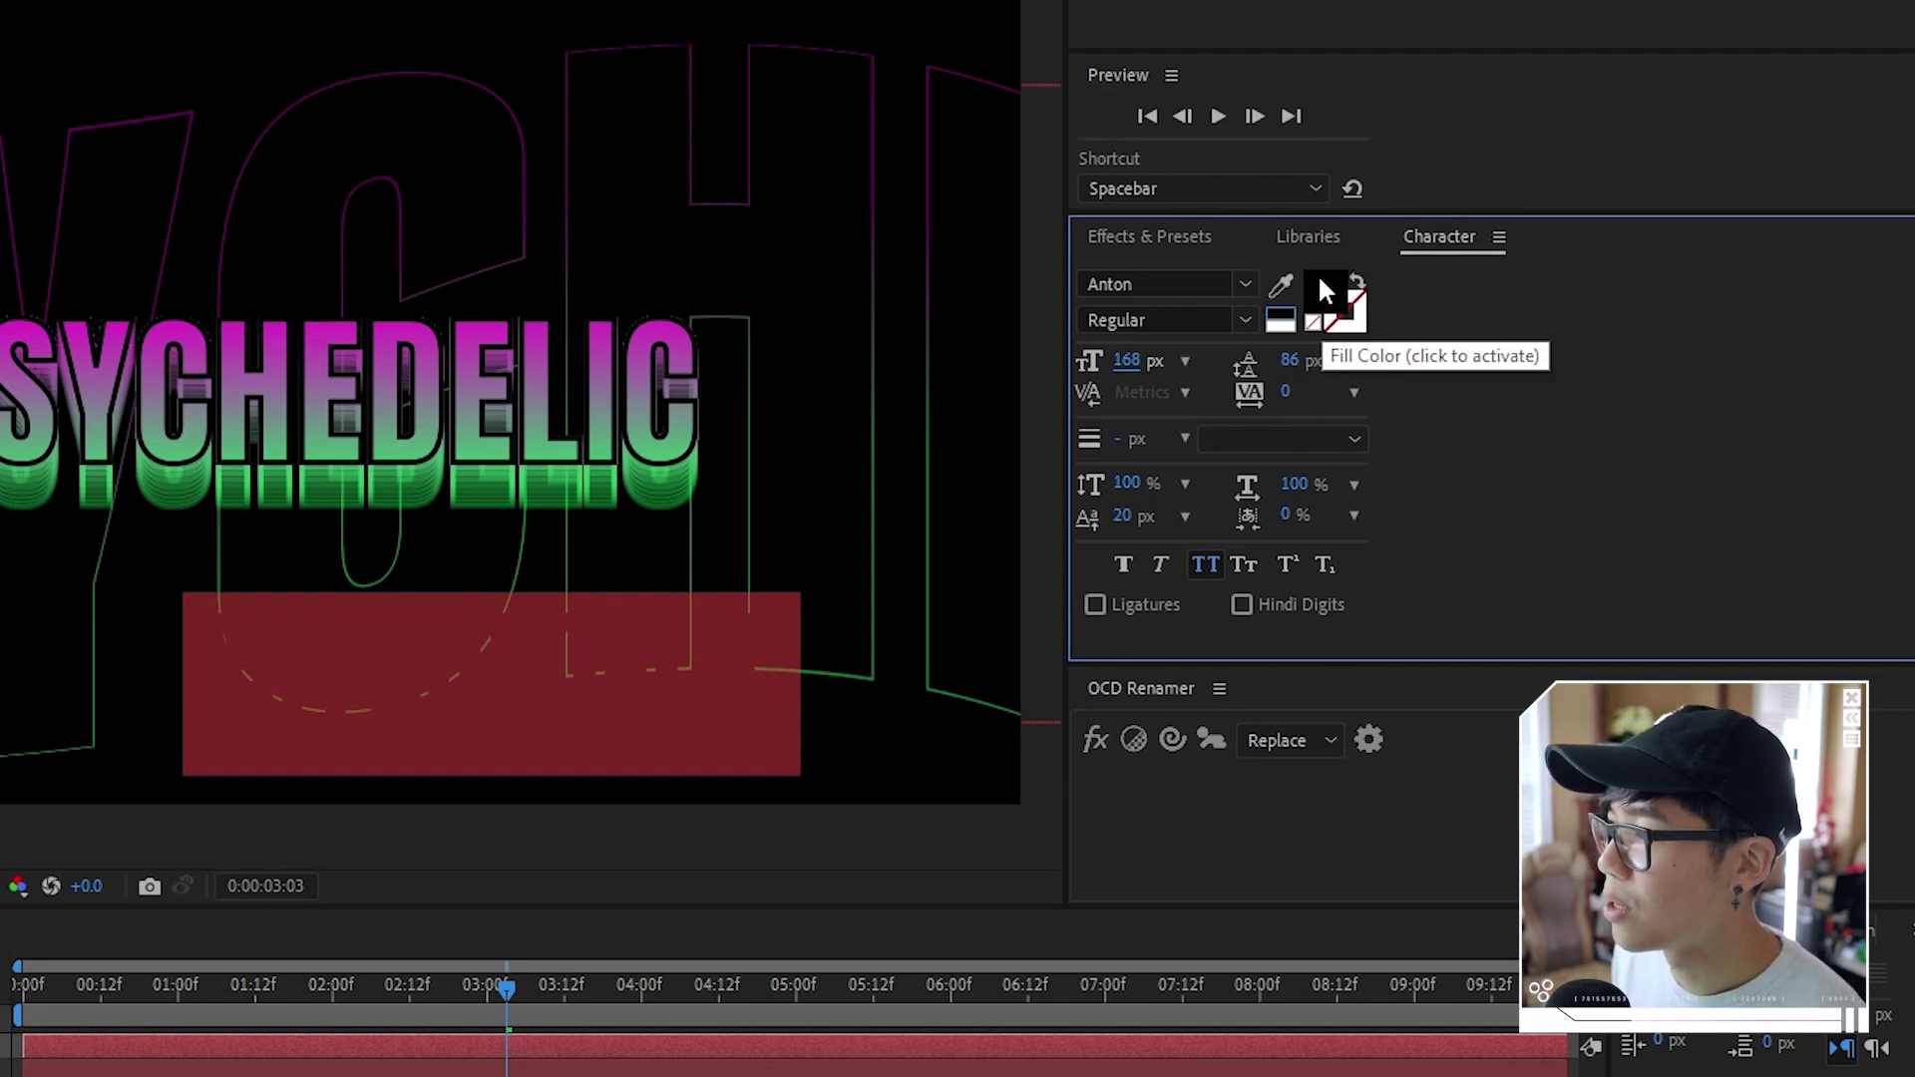
left_click(1321, 283)
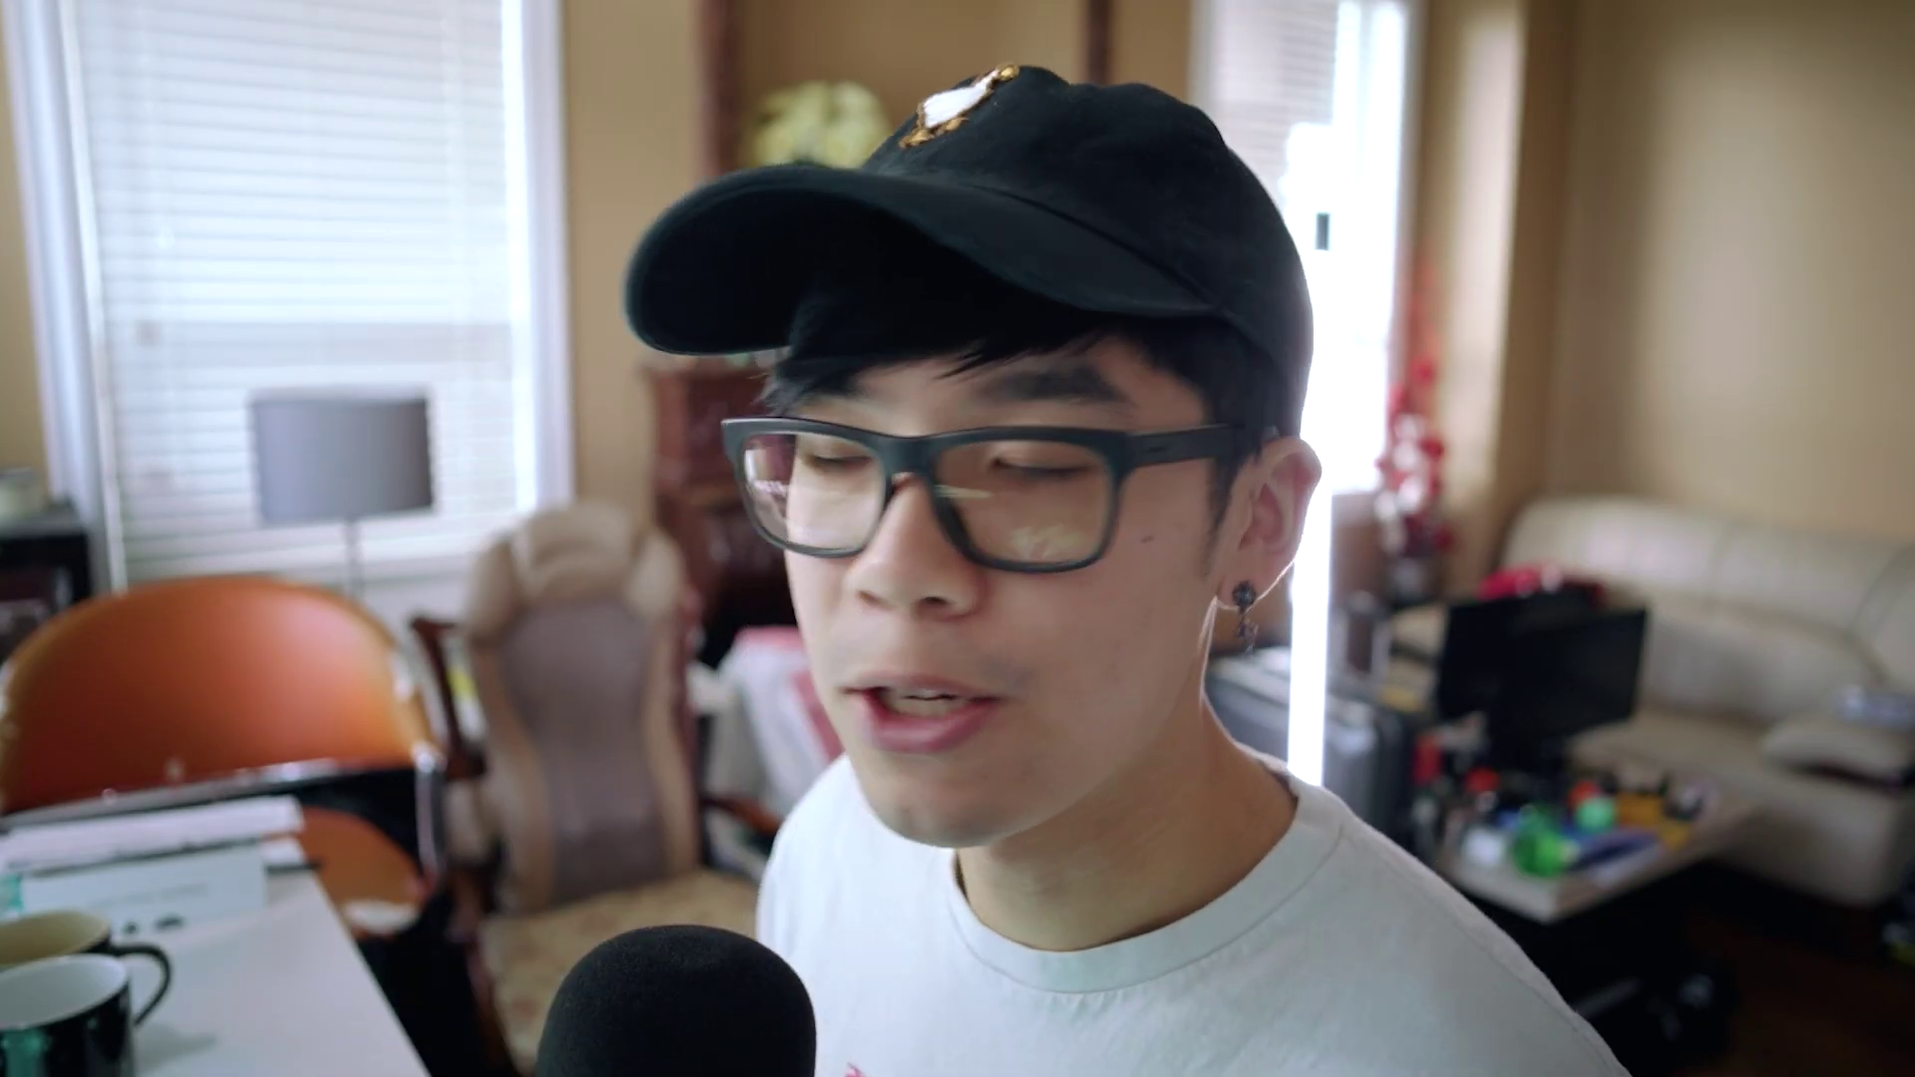
key("alt+Tab")
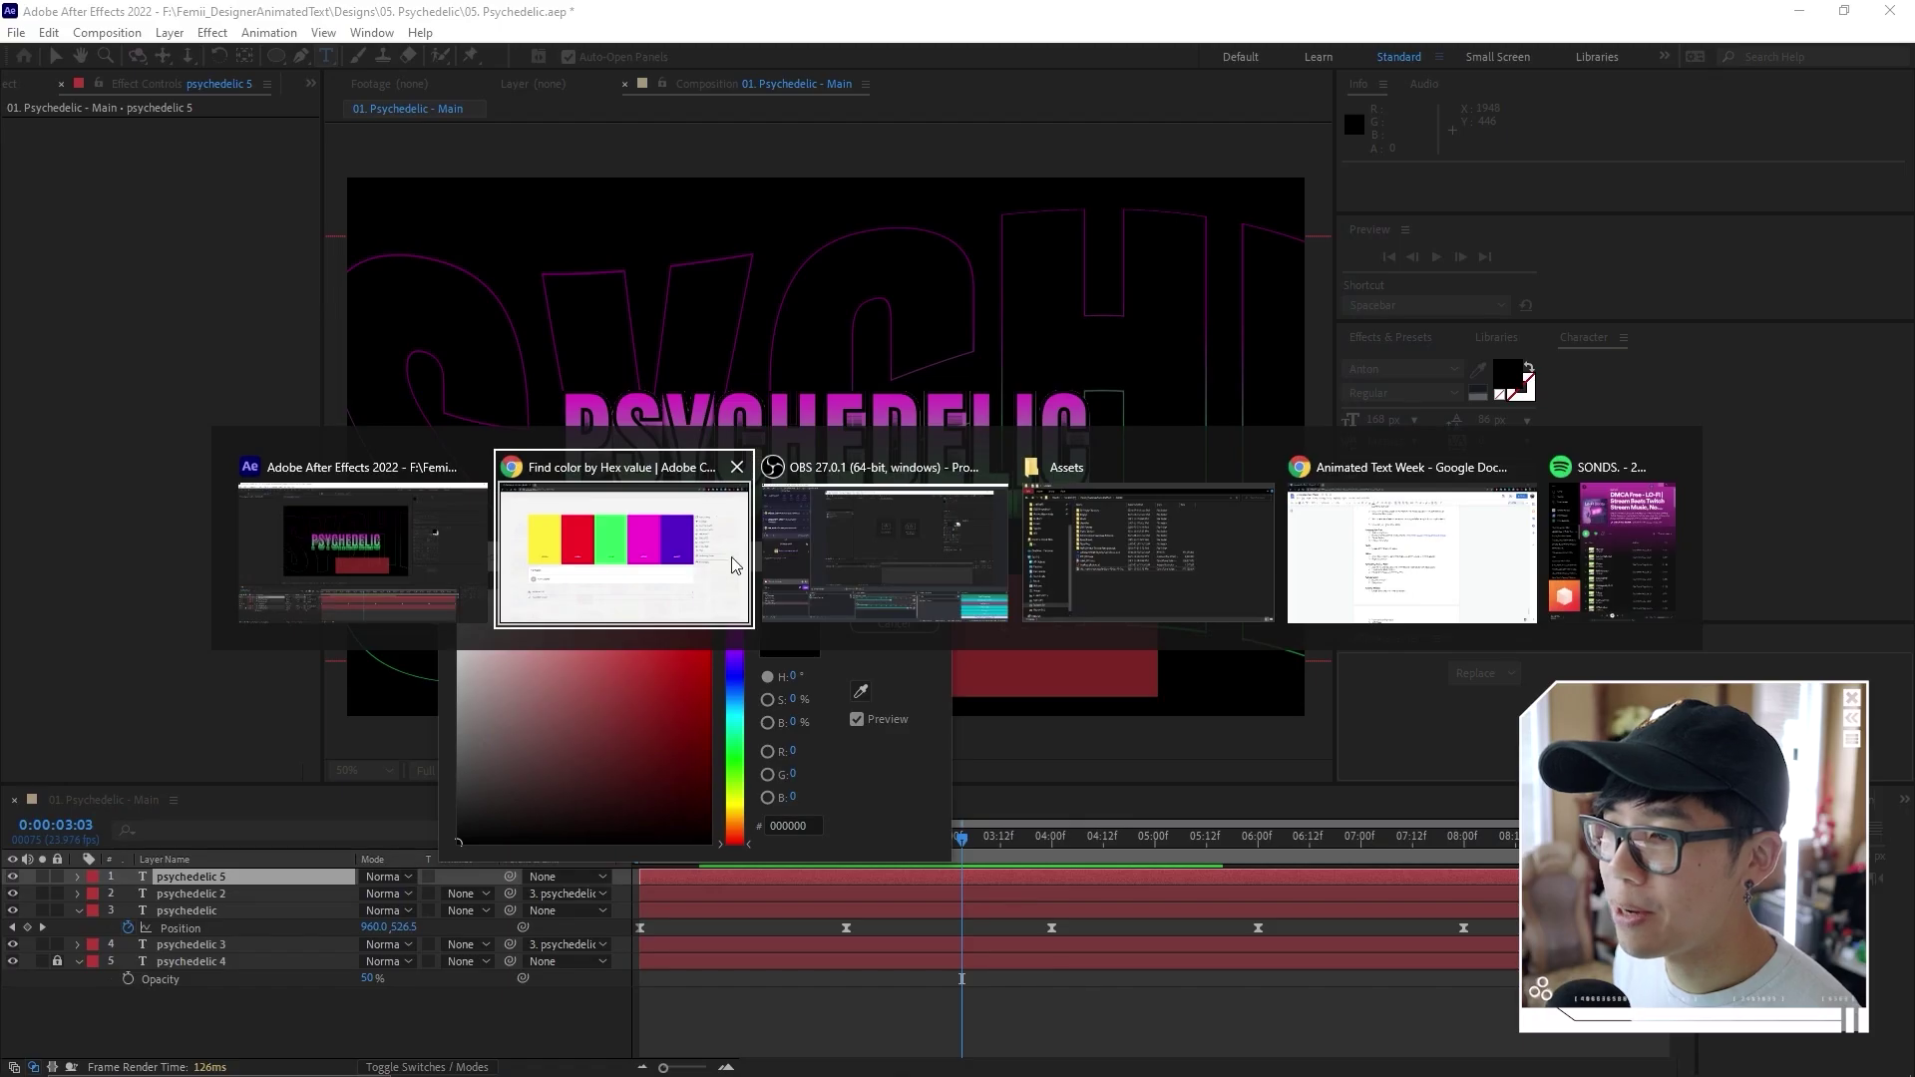
left_click(735, 566)
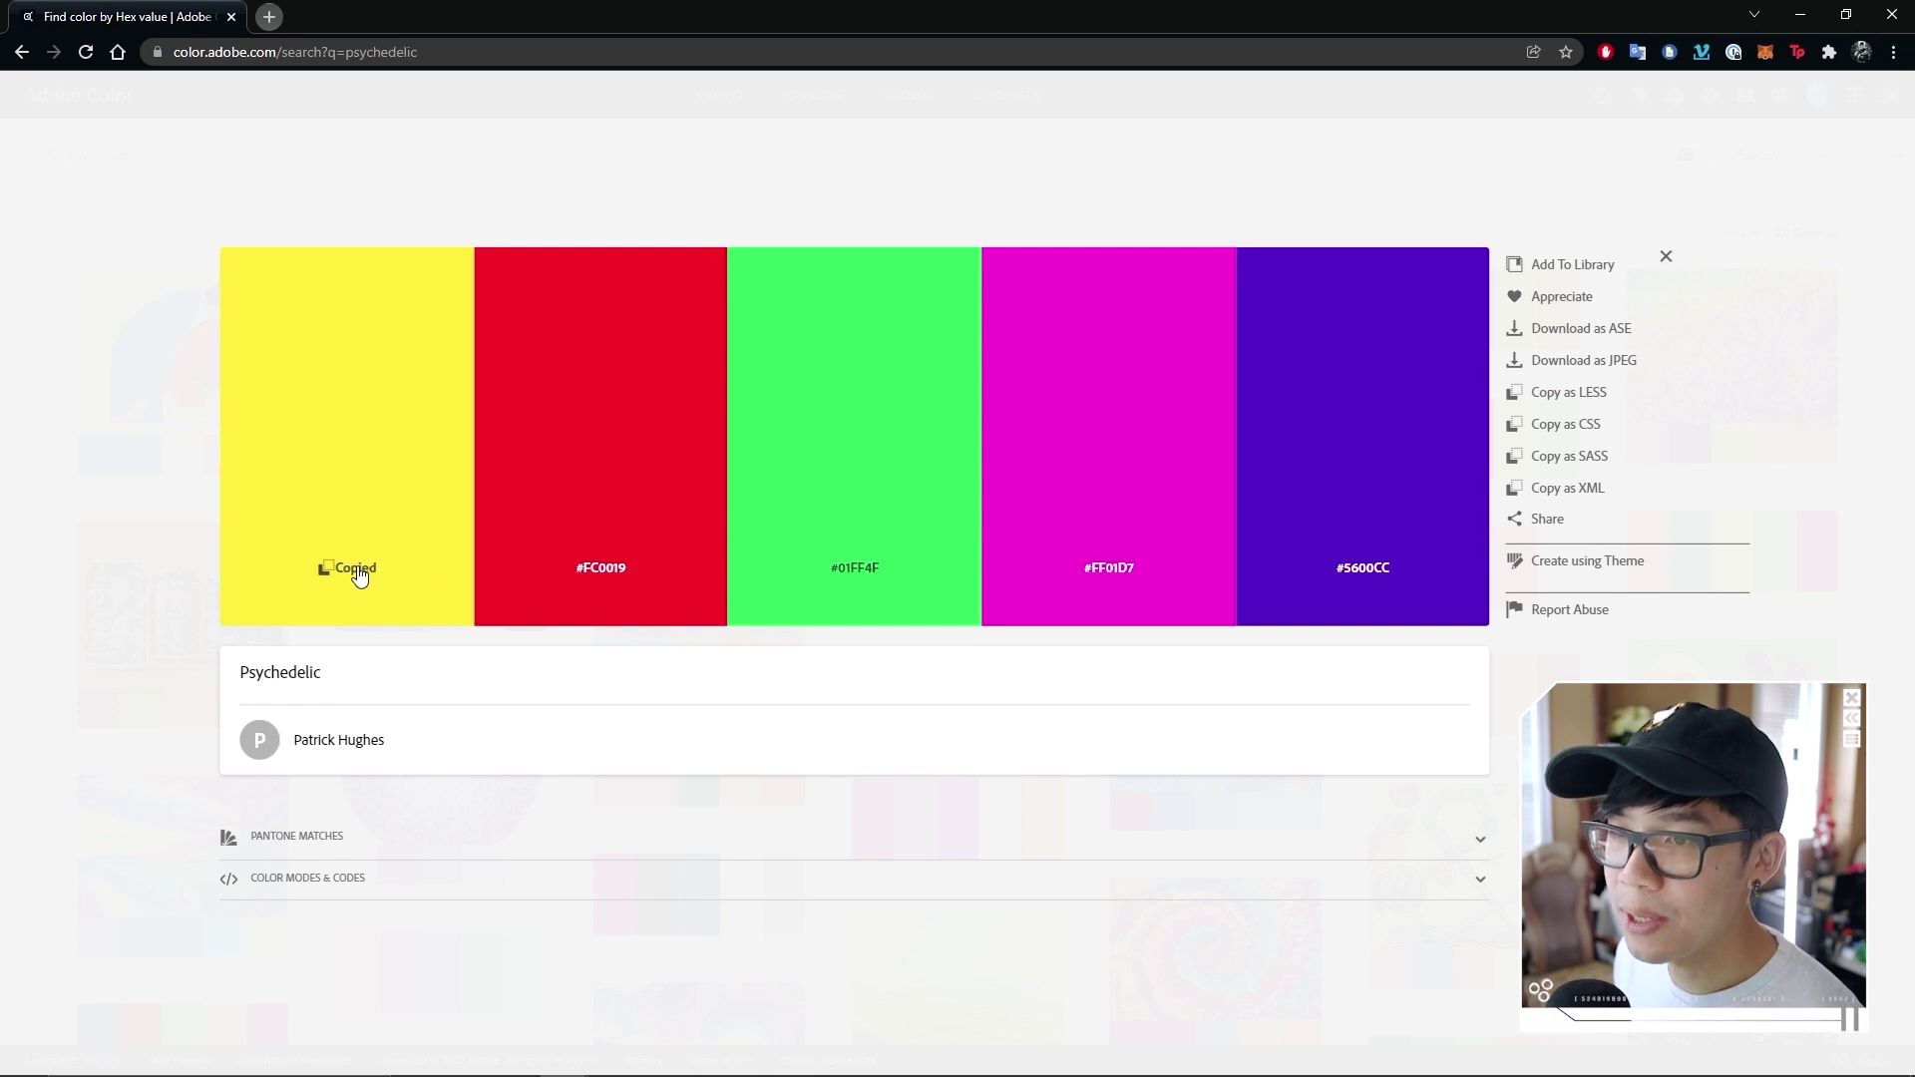
key("alt+Tab")
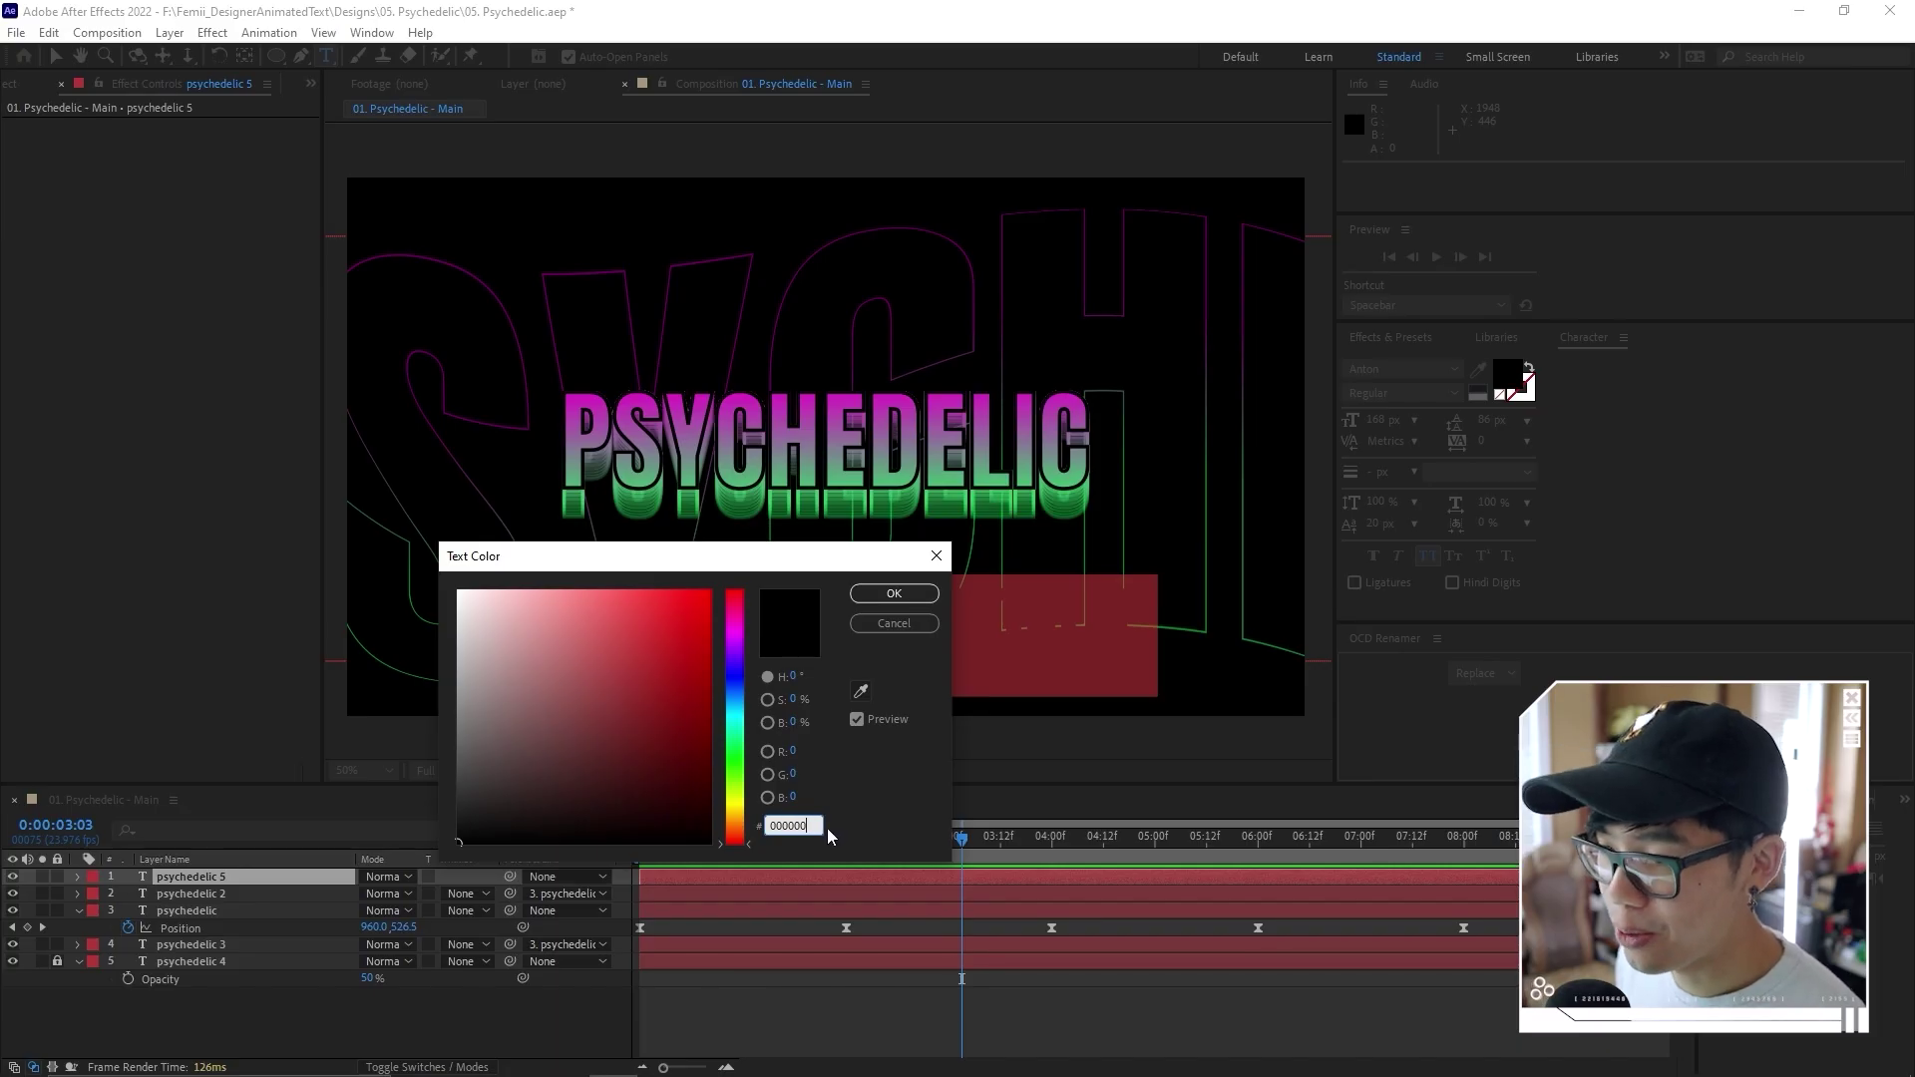
type("FFEB00")
left_click(894, 594)
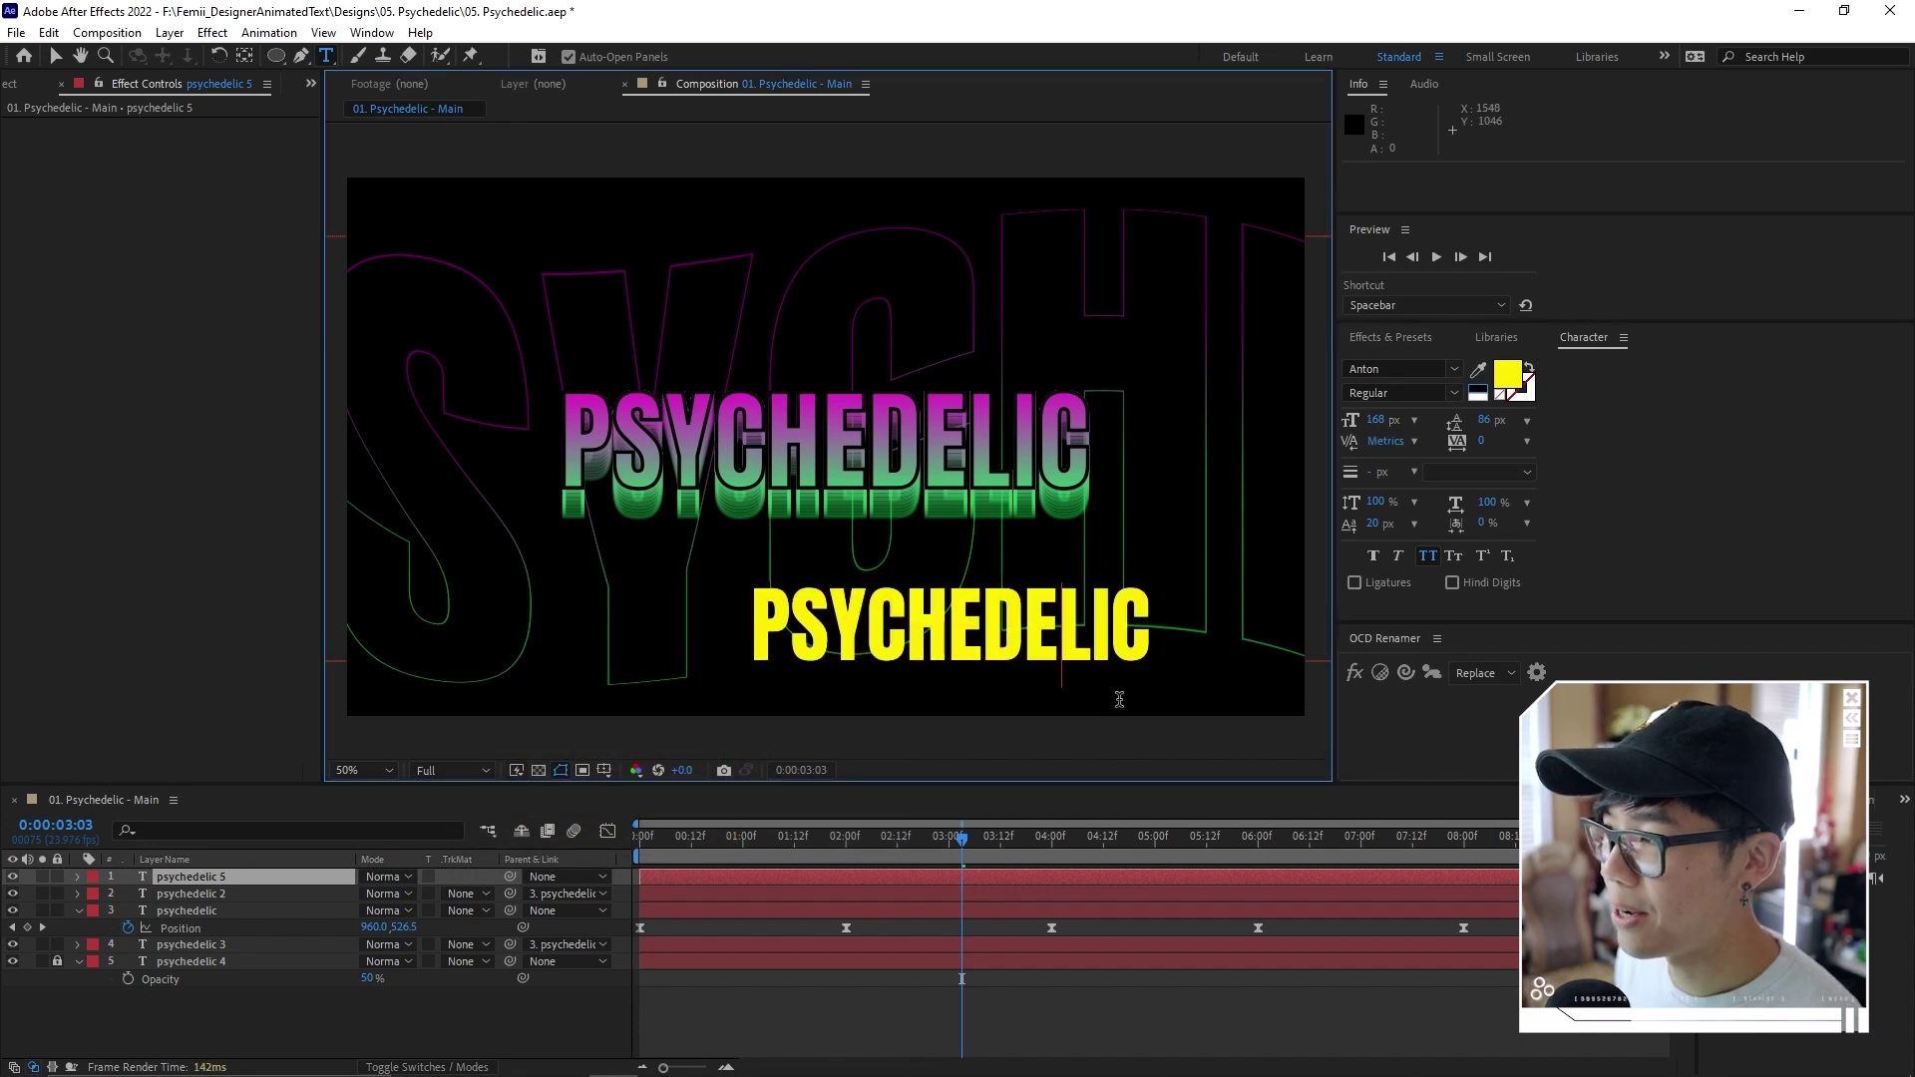
Shrink the yellow PSYCHEDELIC text to a font size of about 13 px
left_click_drag(1374, 420, 1232, 429)
scroll(988, 684, "up", 2)
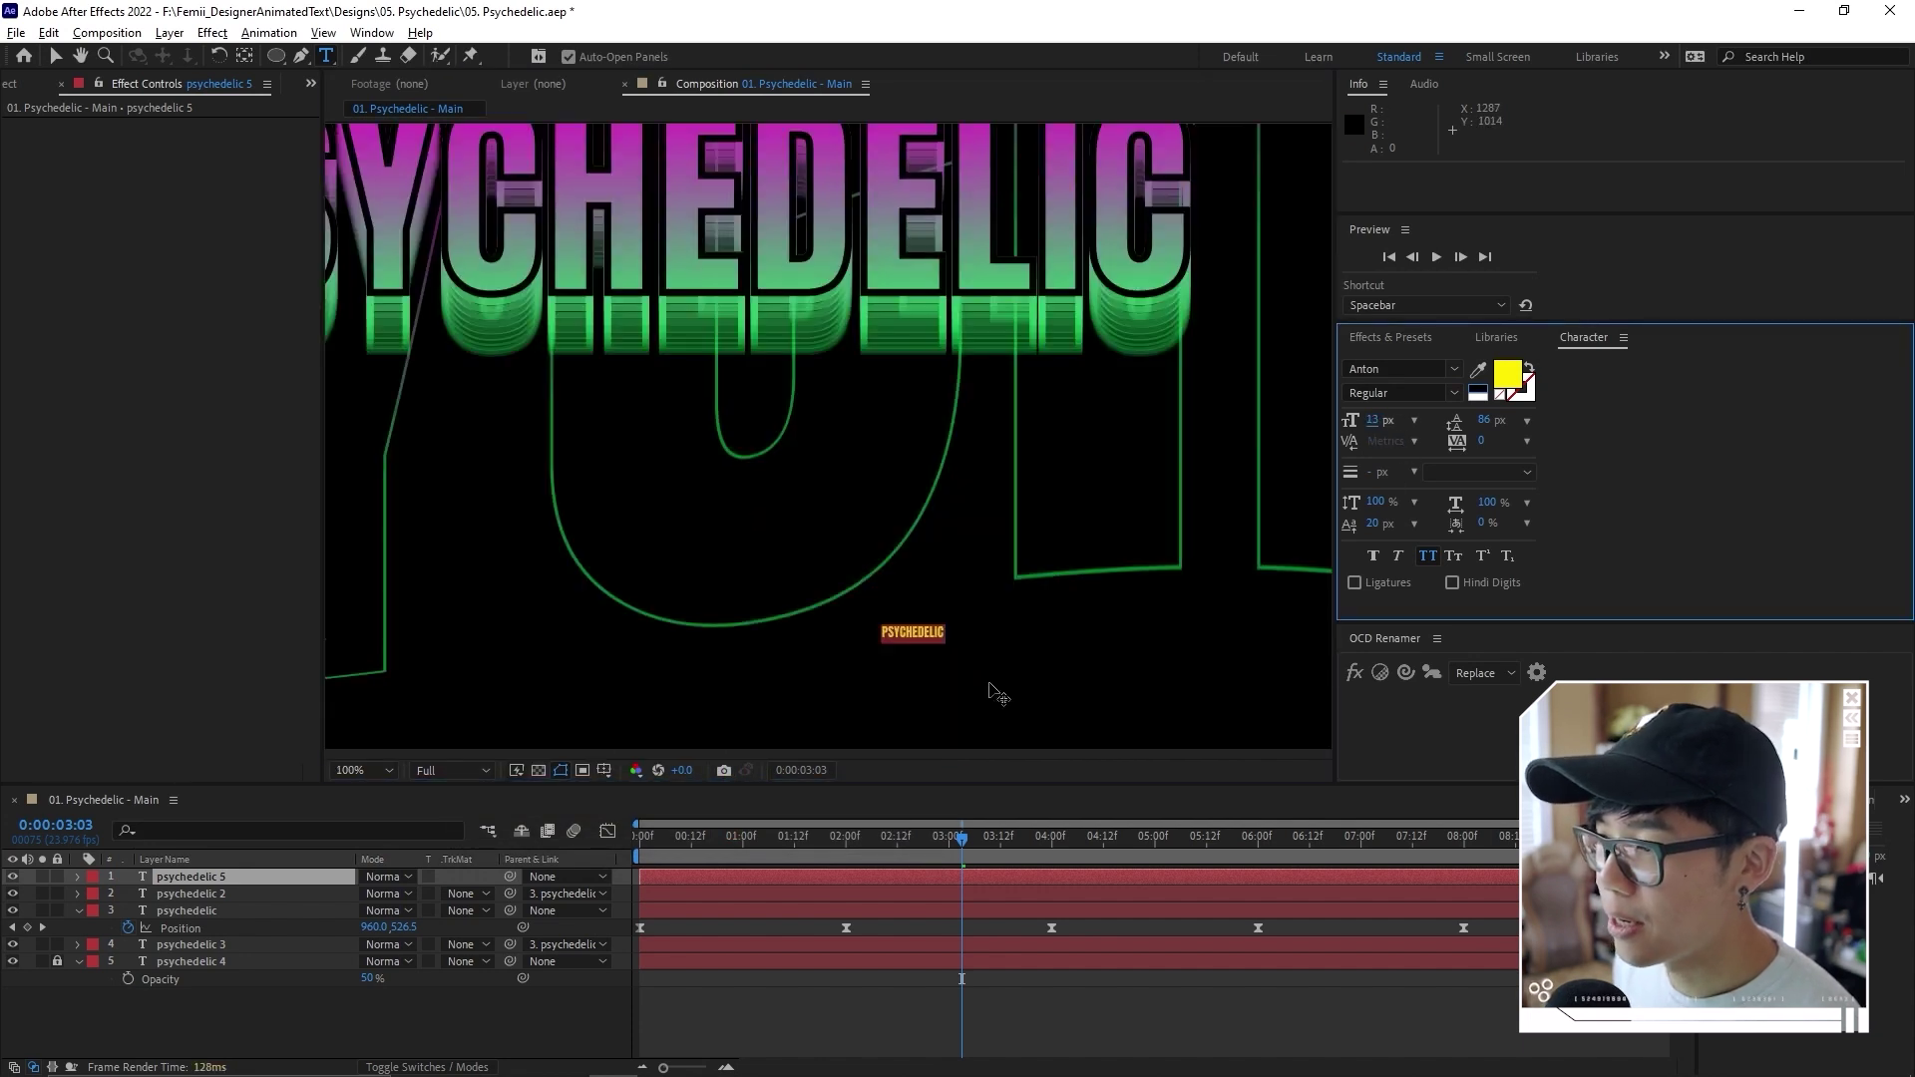
left_click(943, 632)
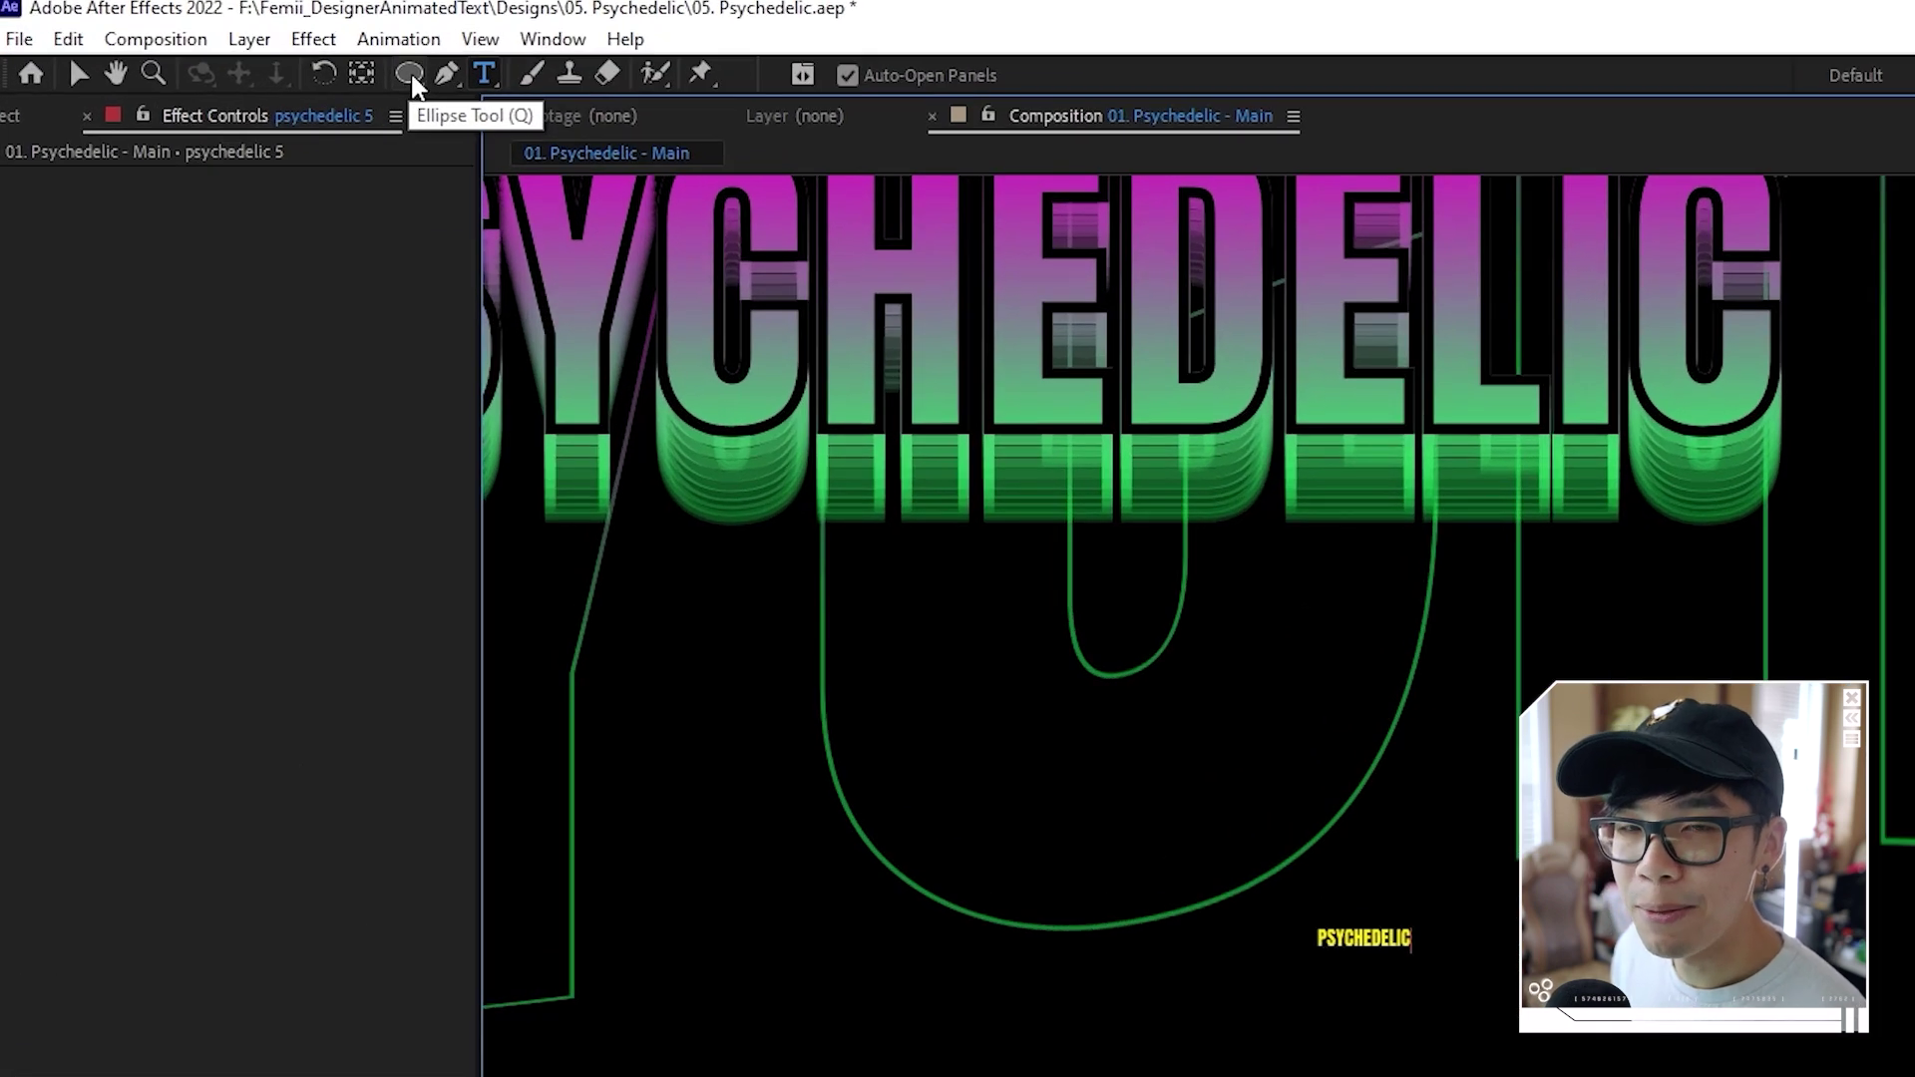
Draw a circular ellipse mask on the small yellow text layer, overlapping the upper part of the title's final C
left_click(409, 75)
scroll(1476, 538, "down", 2)
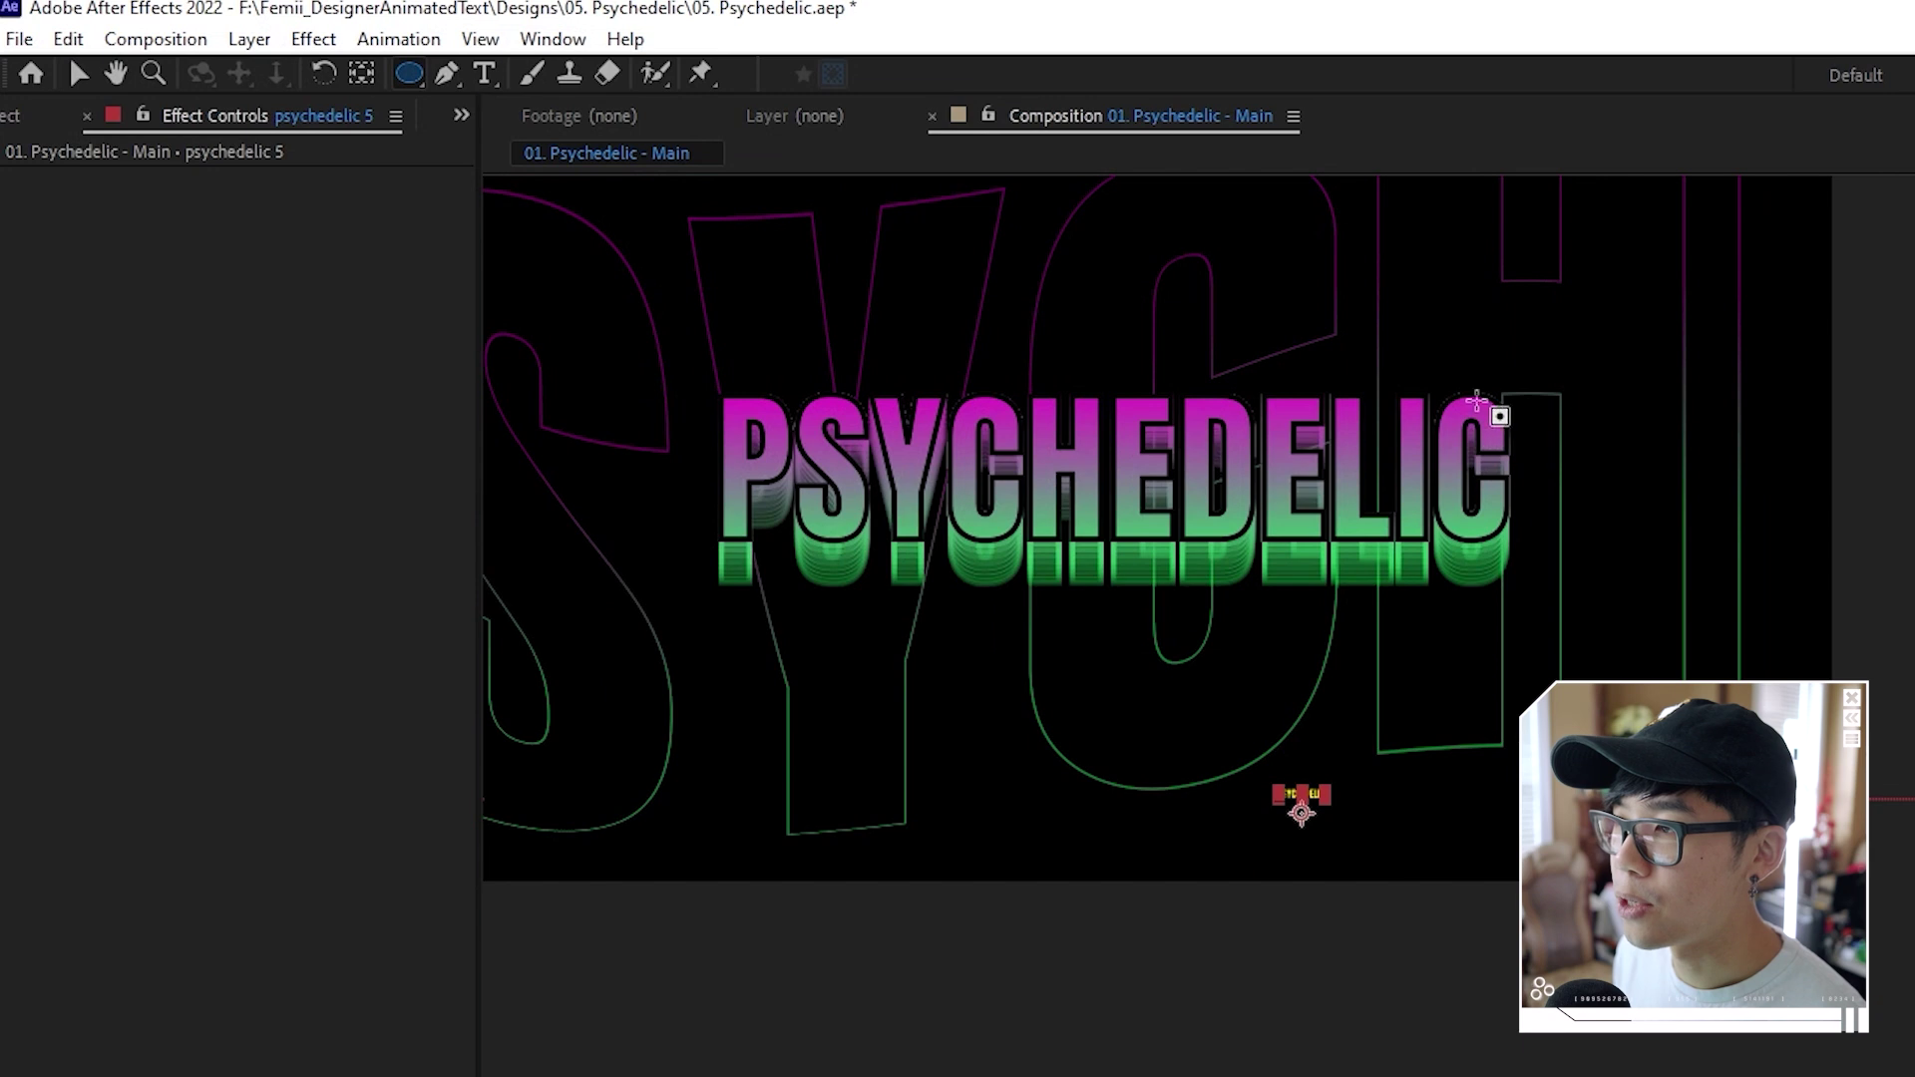
scroll(1476, 402, "up", 2)
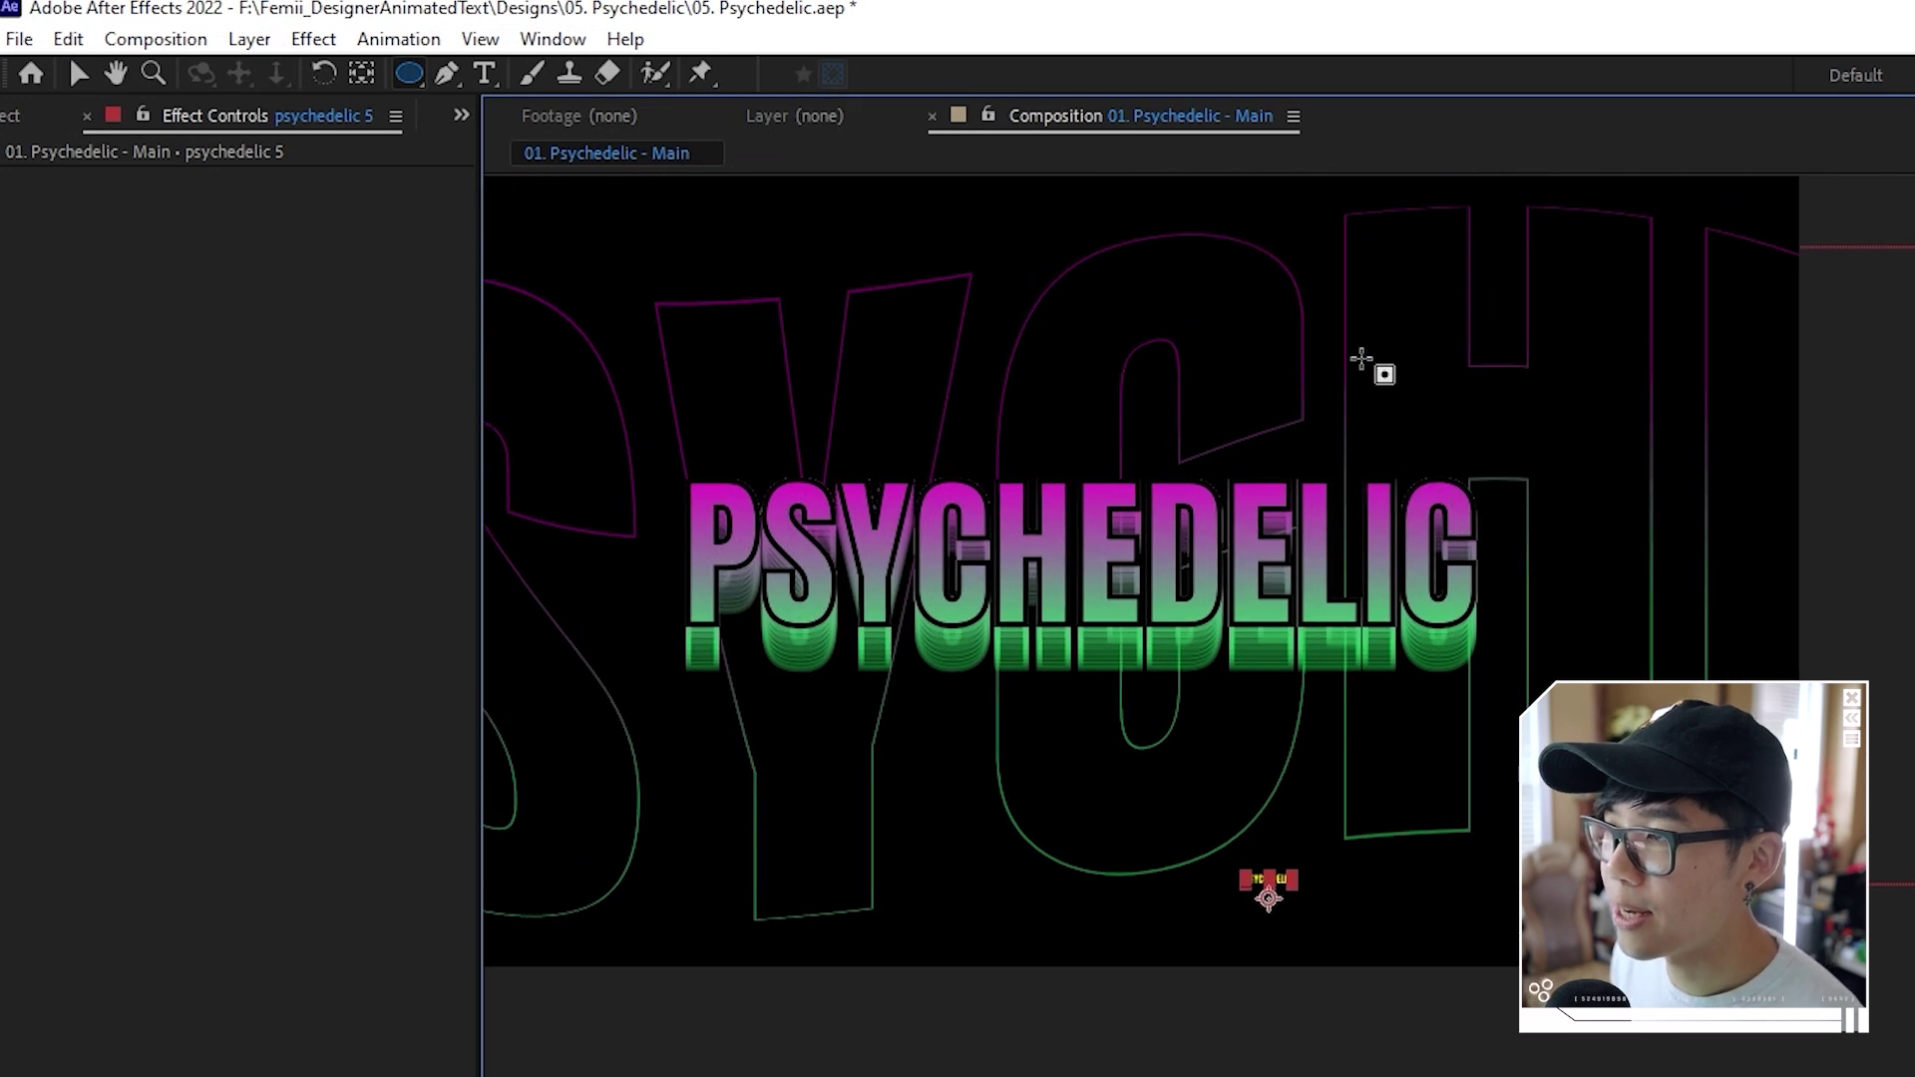
left_click_drag(1339, 365, 1584, 567)
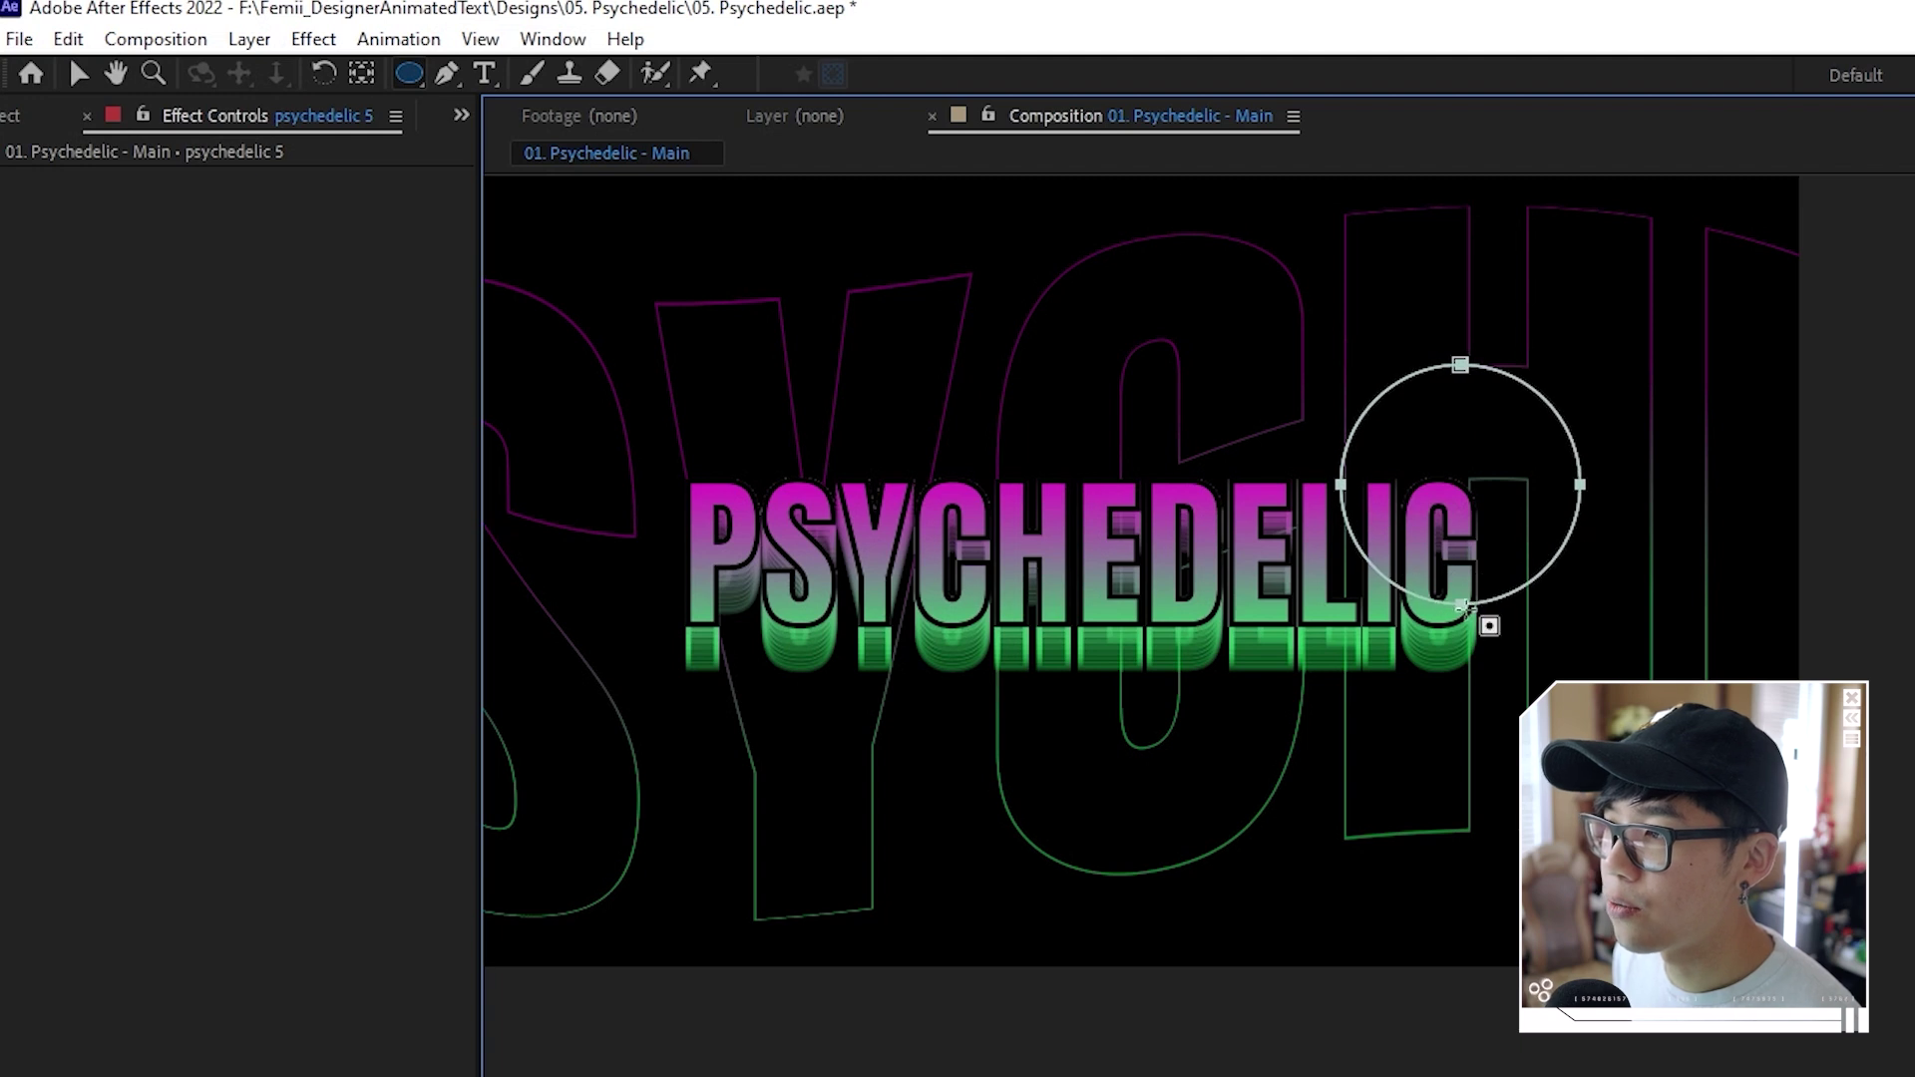
key("v")
key("ctrl+t")
key("shift+Up")
key("shift+Up")
key("shift+Left")
key("Return")
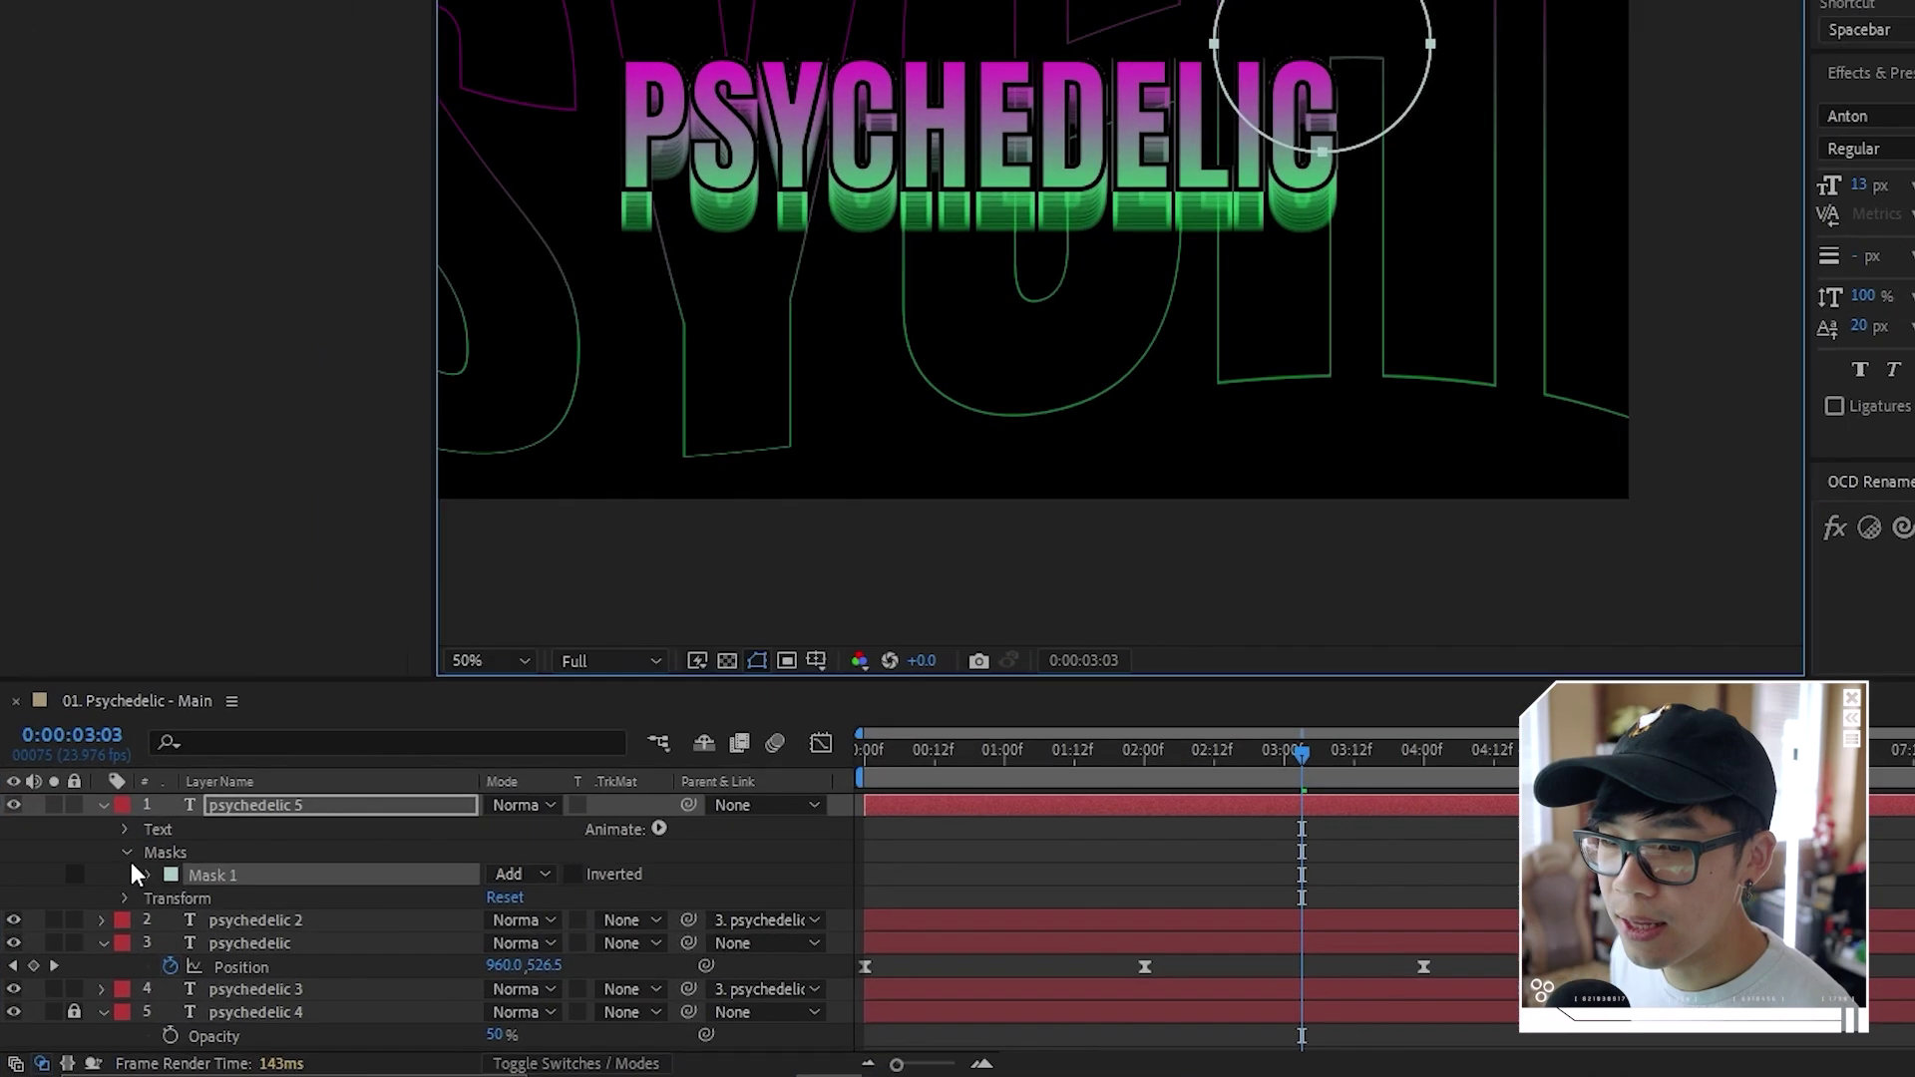
Set the yellow text's path to Mask 1 and turn Reverse Path on
left_click(110, 926)
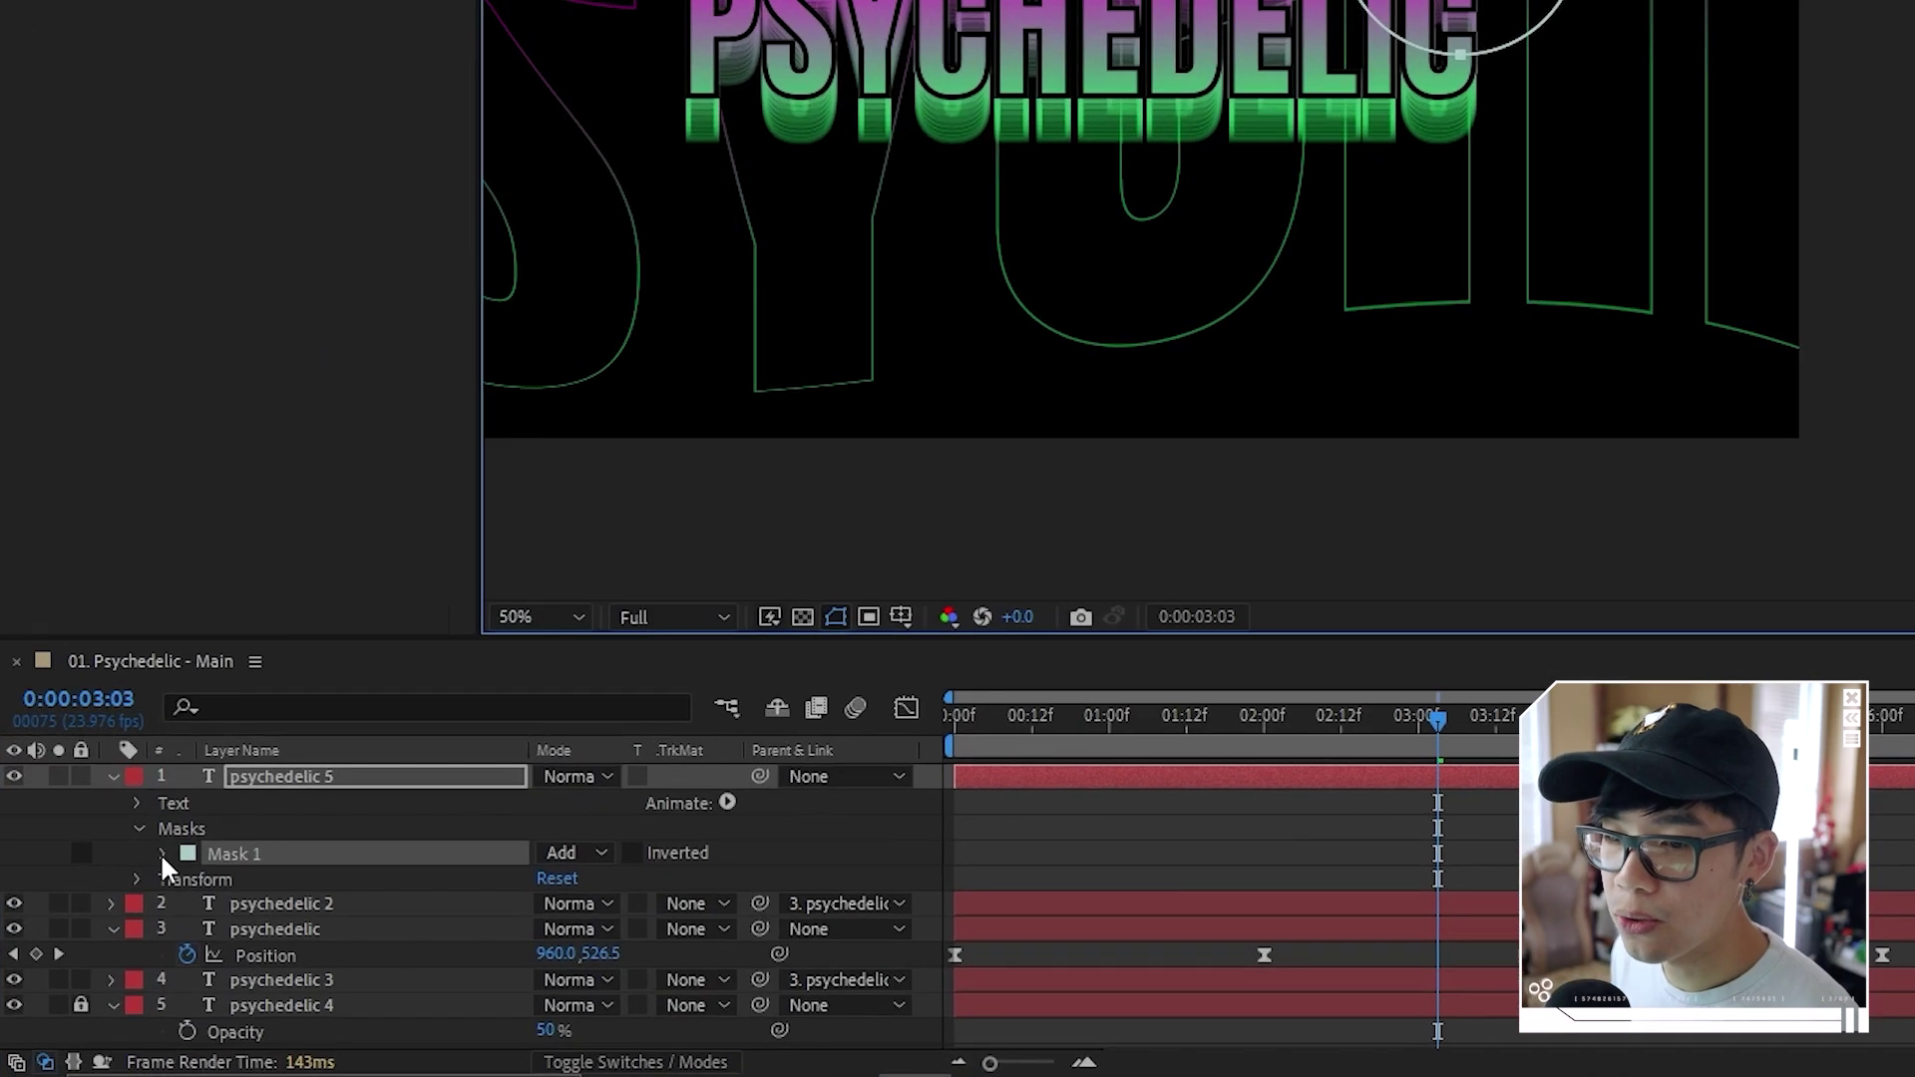
left_click(136, 803)
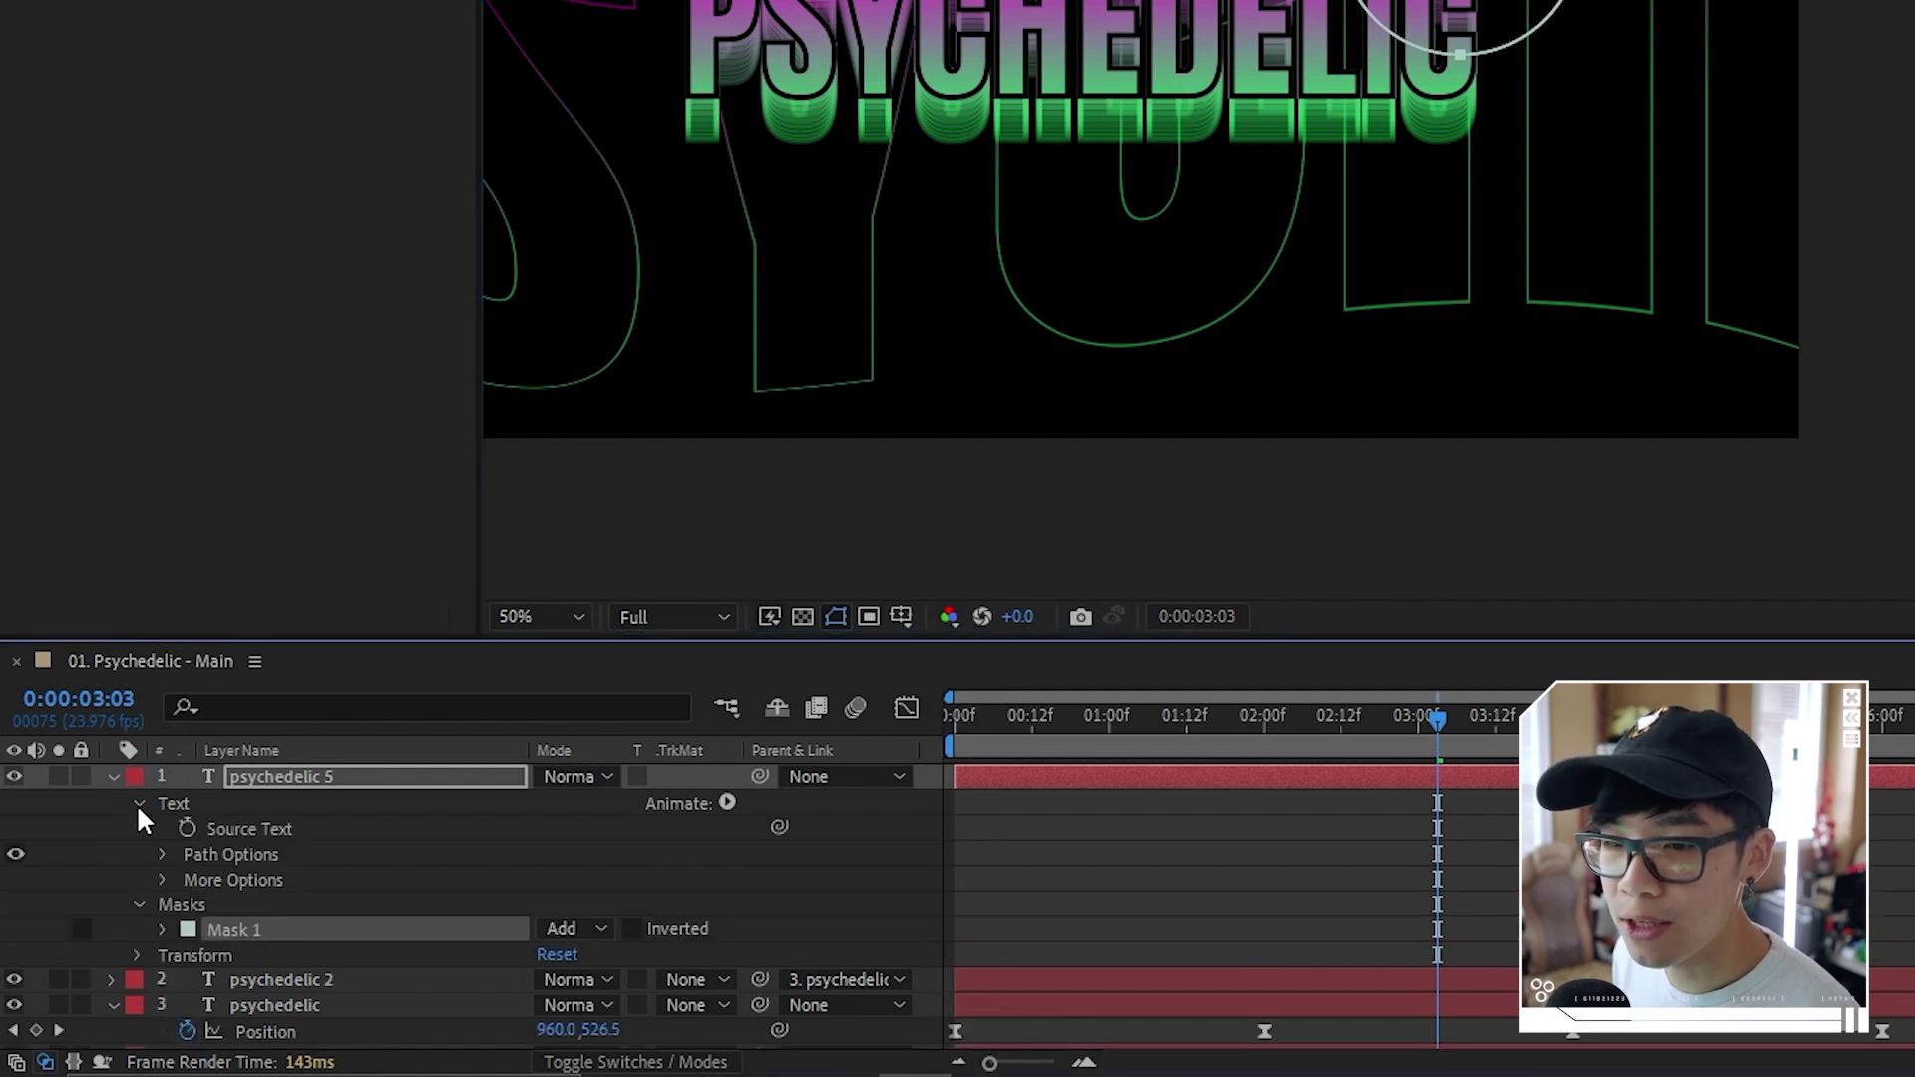
left_click(162, 854)
left_click(610, 878)
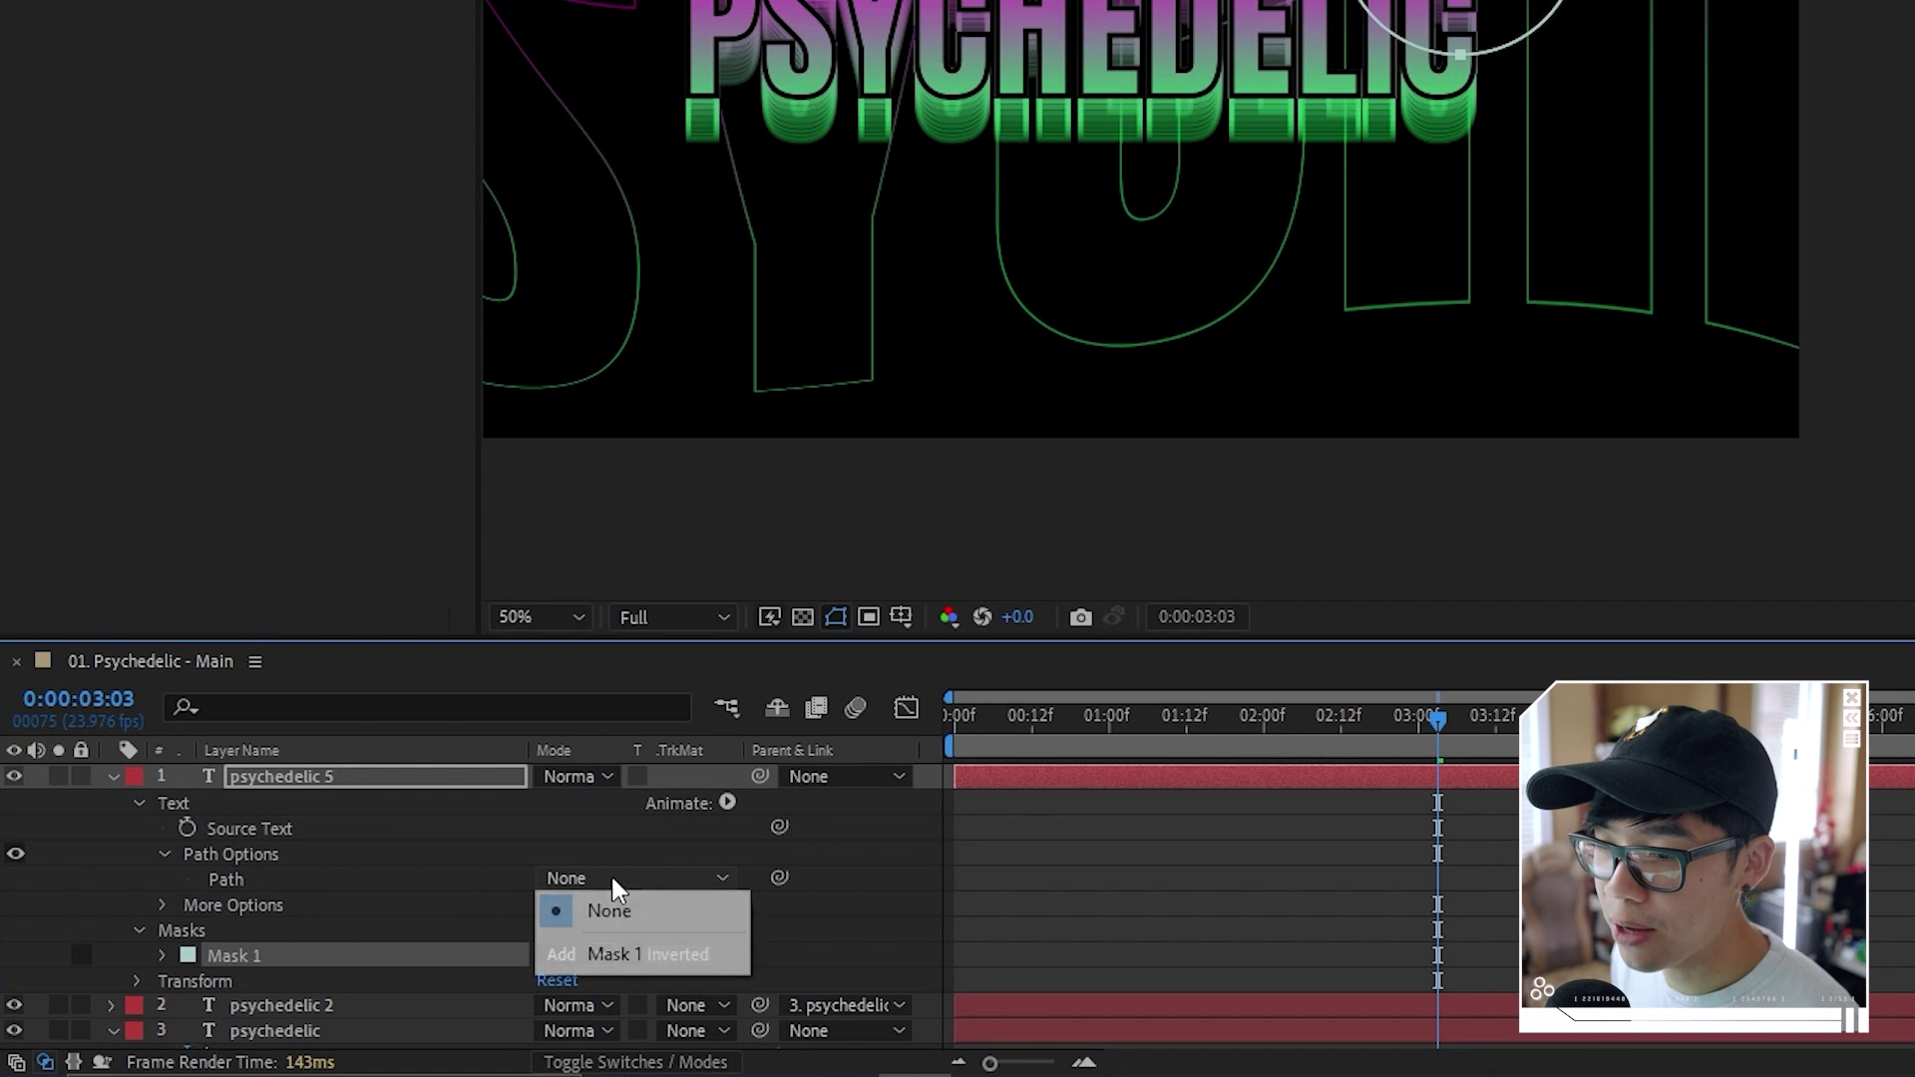
left_click(630, 945)
scroll(1347, 69, "up", 2)
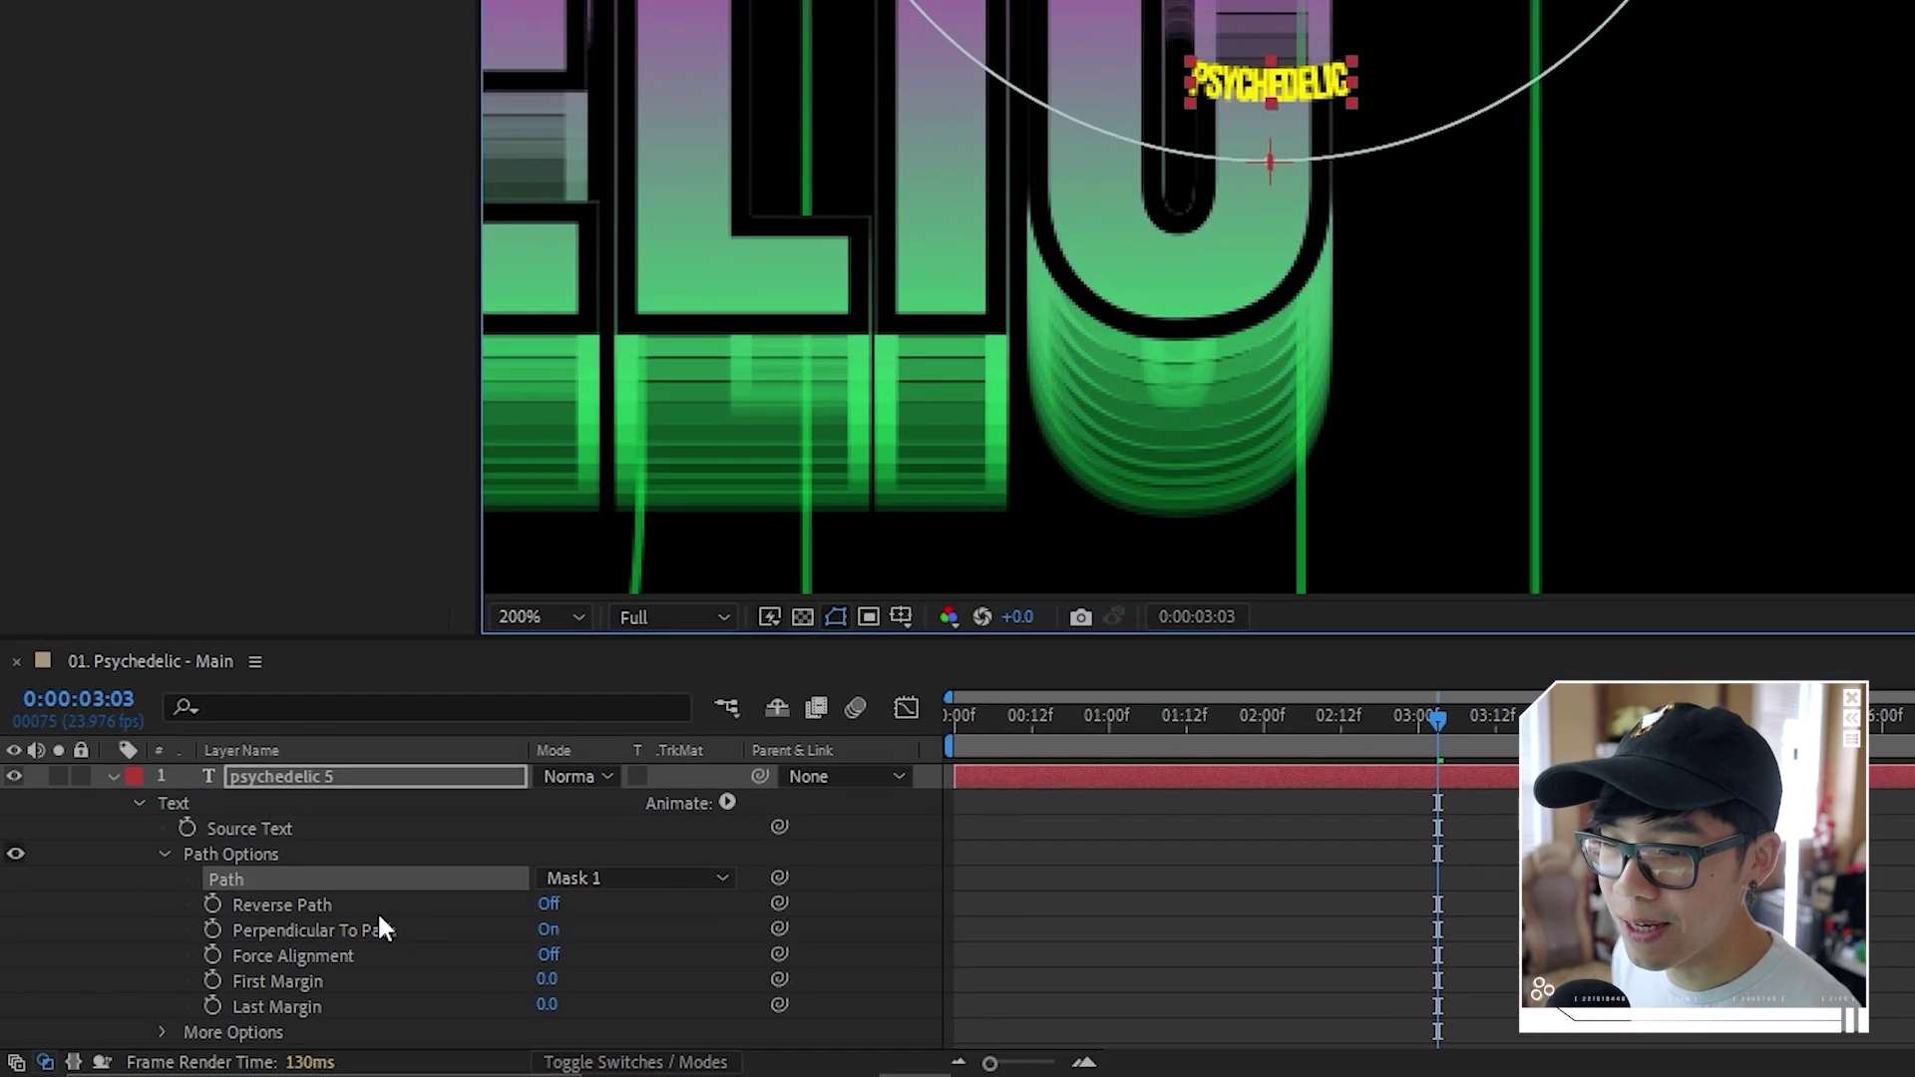
left_click(548, 905)
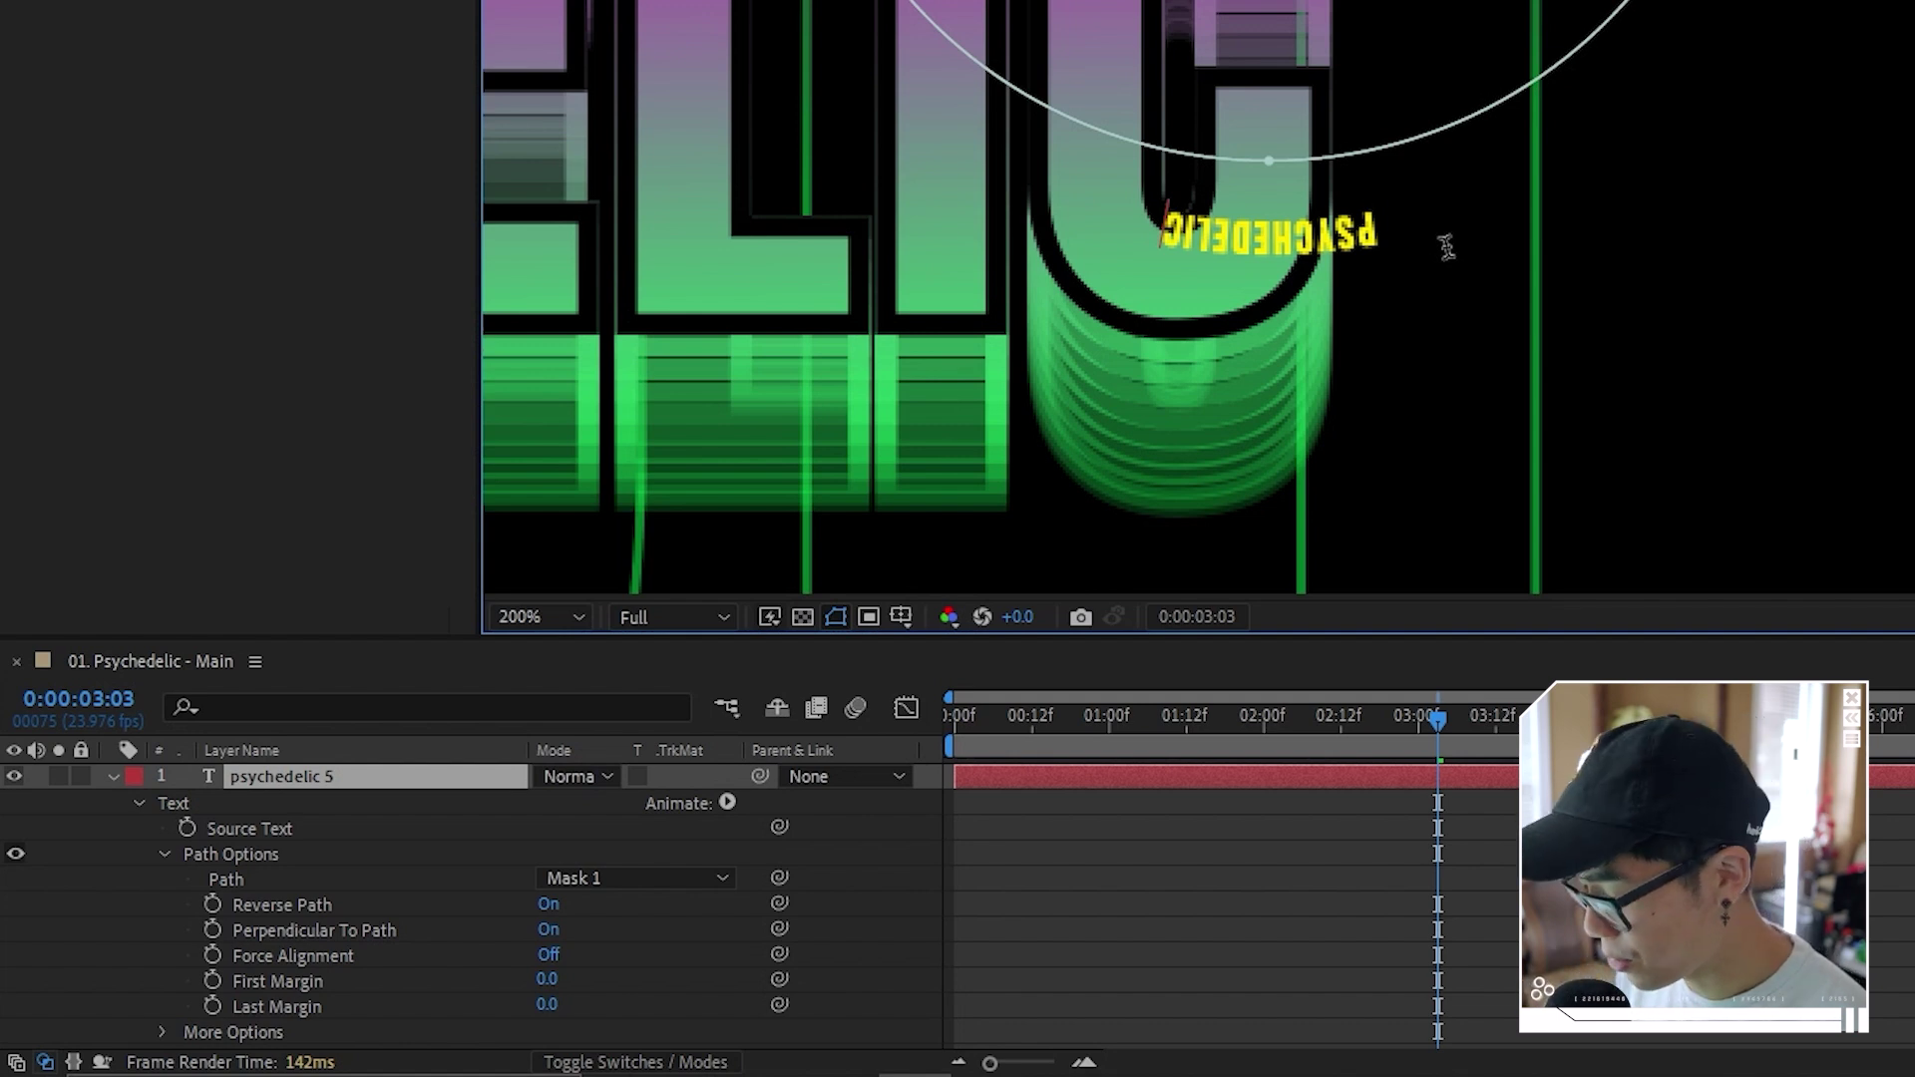
Add a dash after the yellow PSYCHEDELIC and paste repeated copies of the phrase until they fill the whole circle
key("BackSpace")
type("-")
left_click_drag(1175, 237, 1157, 235)
key("ctrl+c")
left_click(1037, 197)
key("ctrl+v")
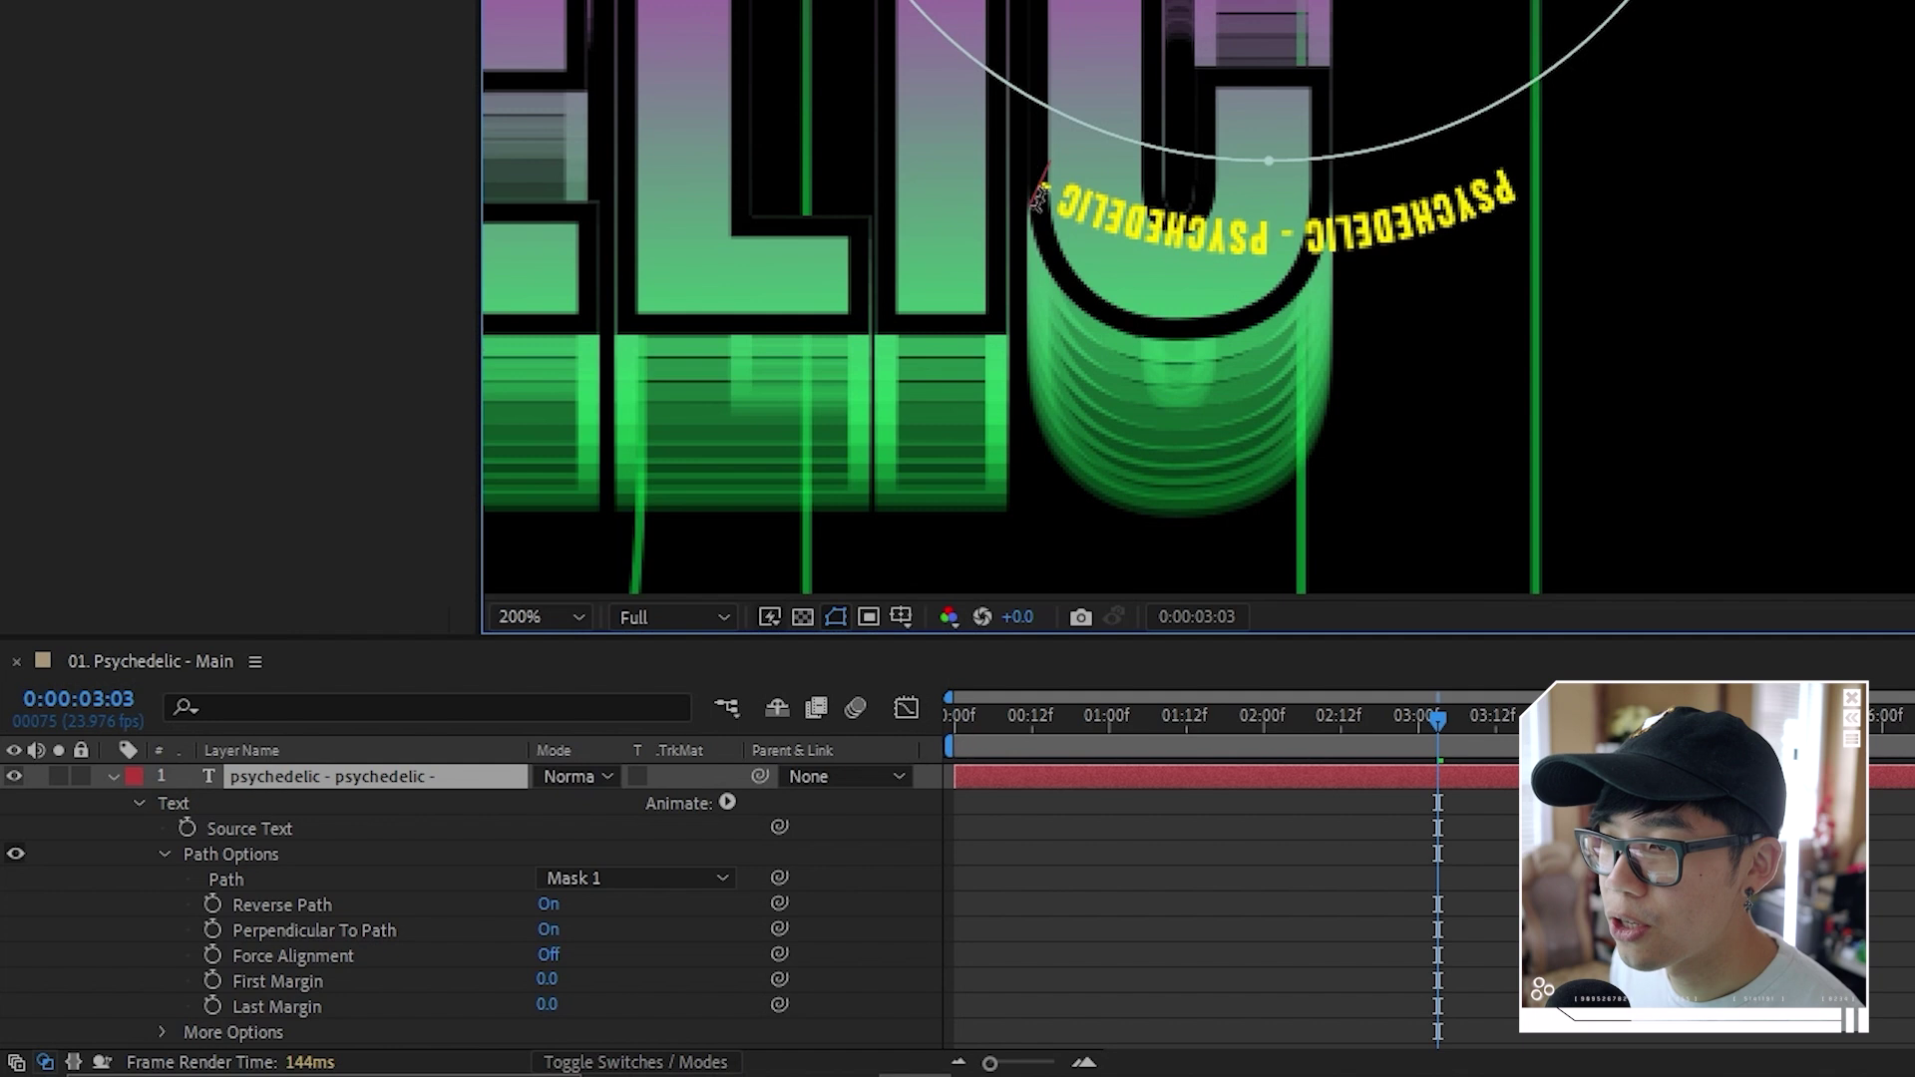
key("ctrl+v")
key("ctrl+v")
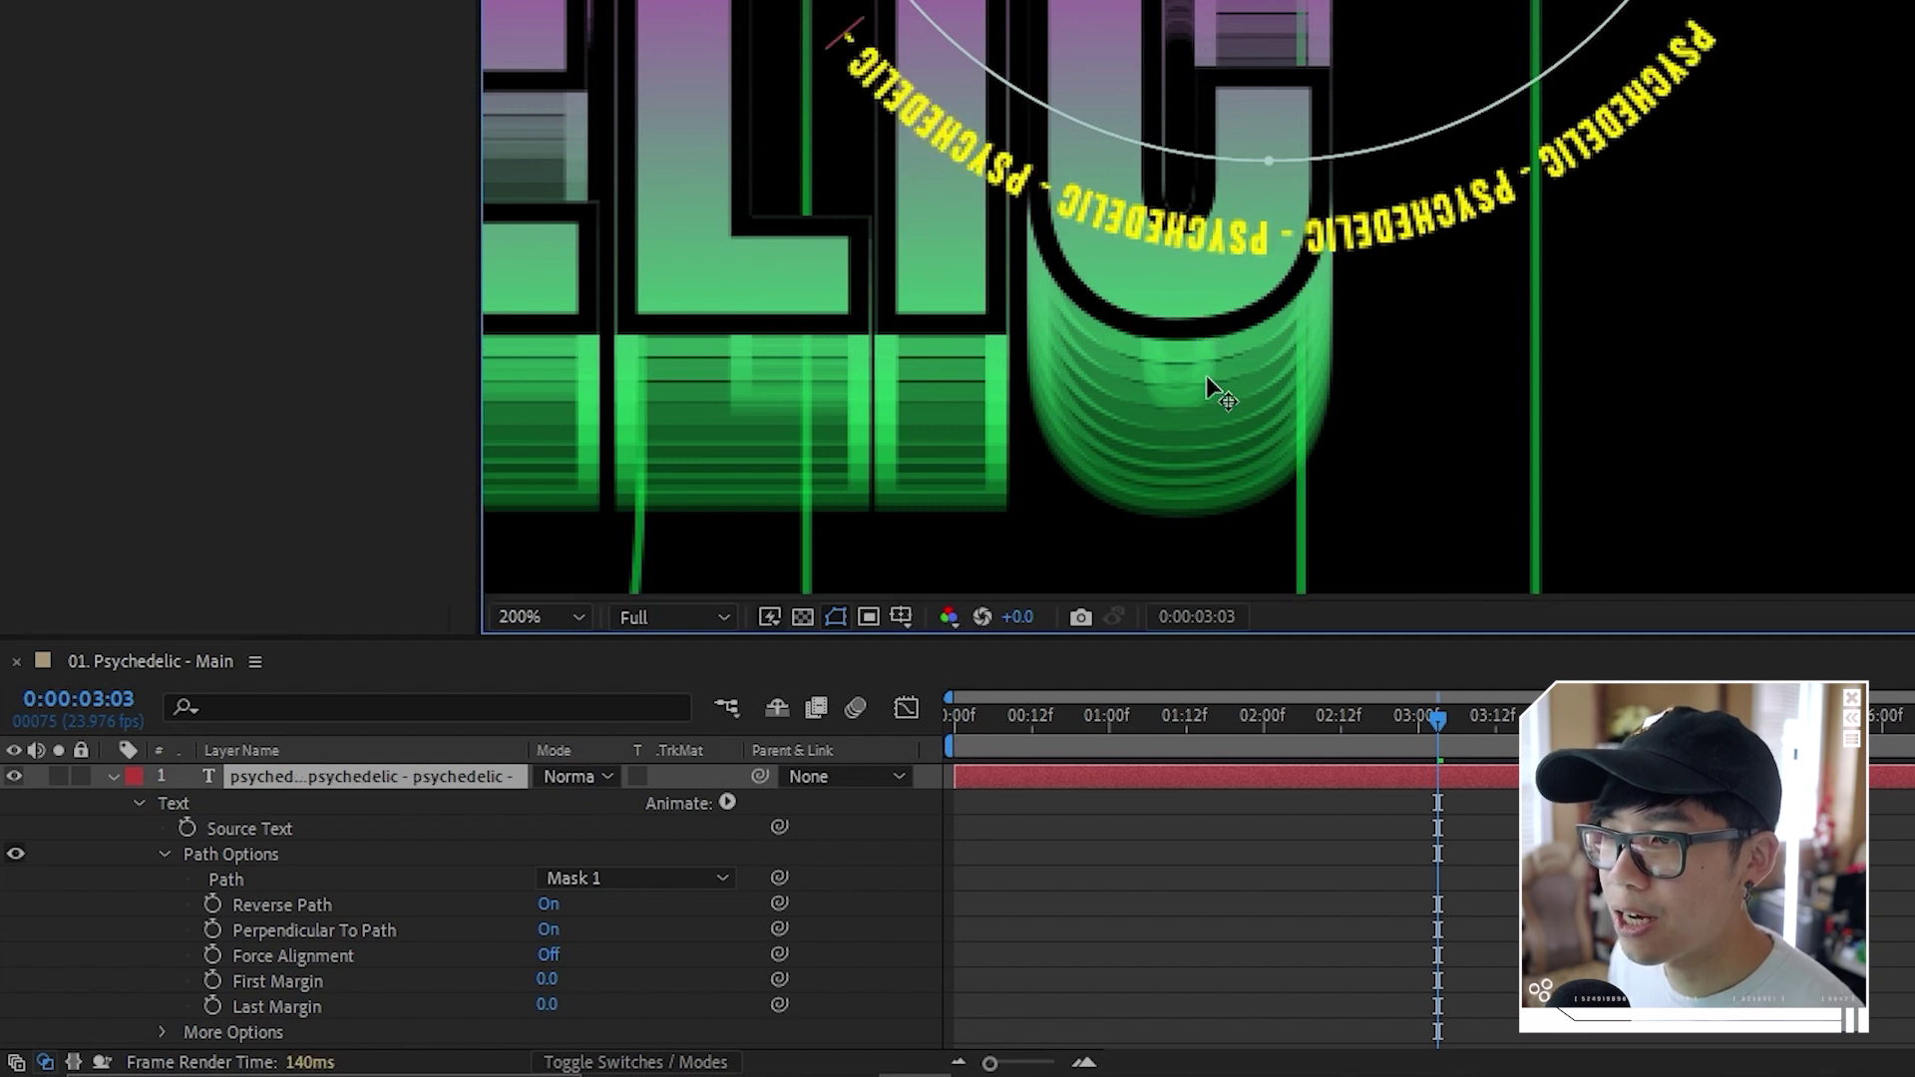
key("ctrl+v")
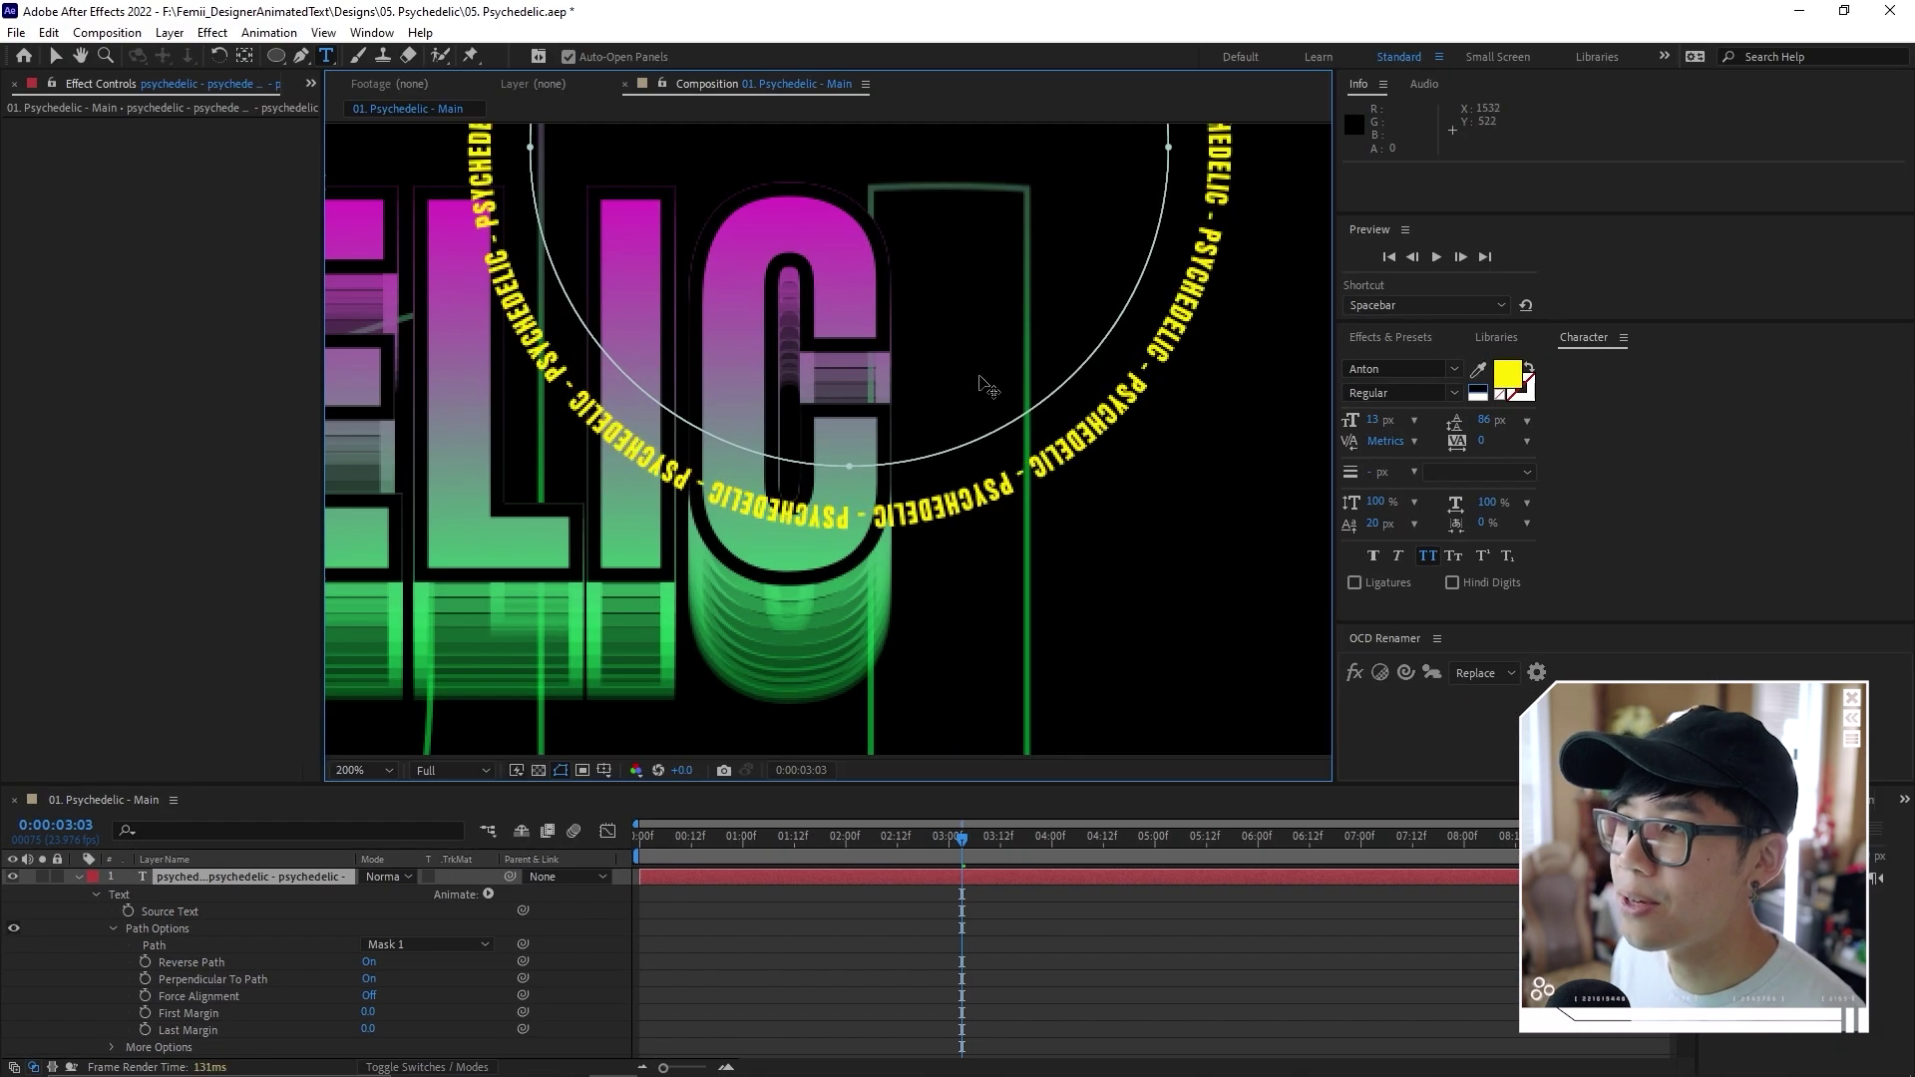
key("comma")
key("ctrl+v")
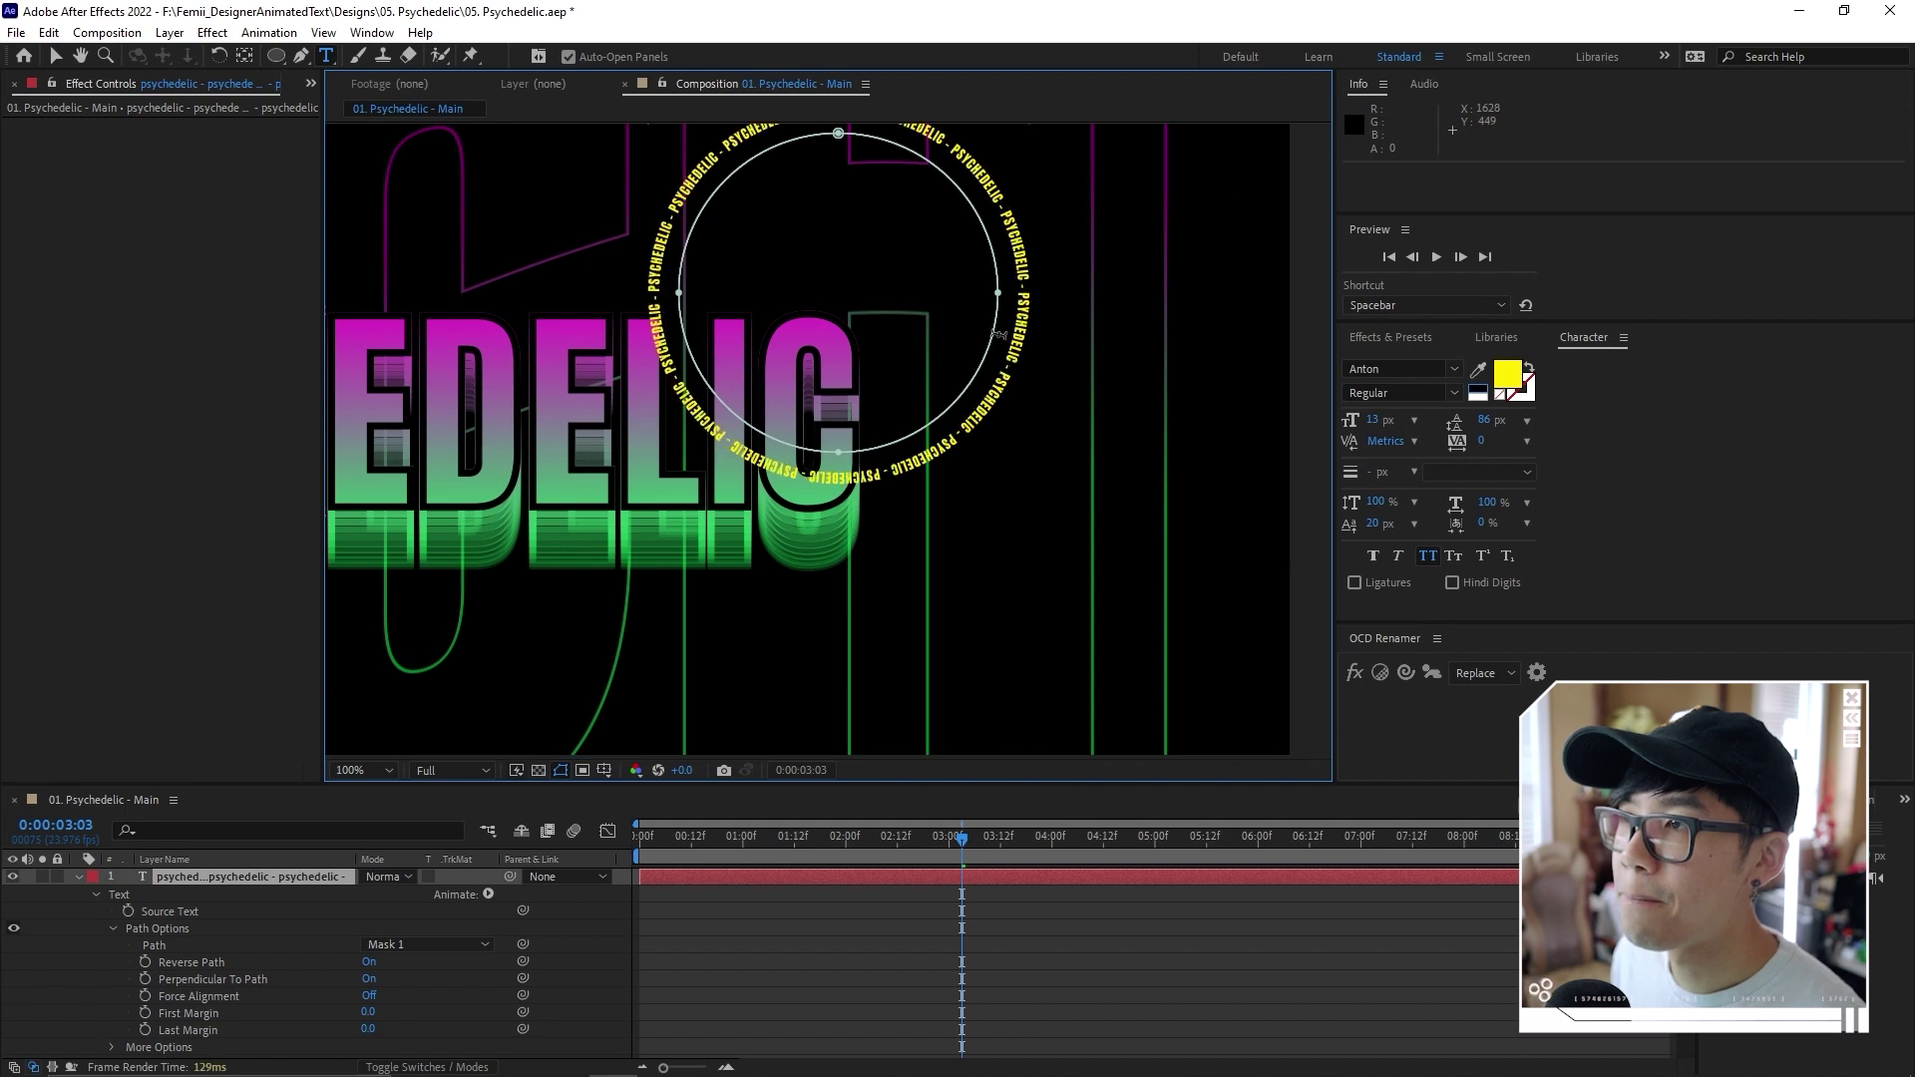
scroll(992, 334, "up", 4)
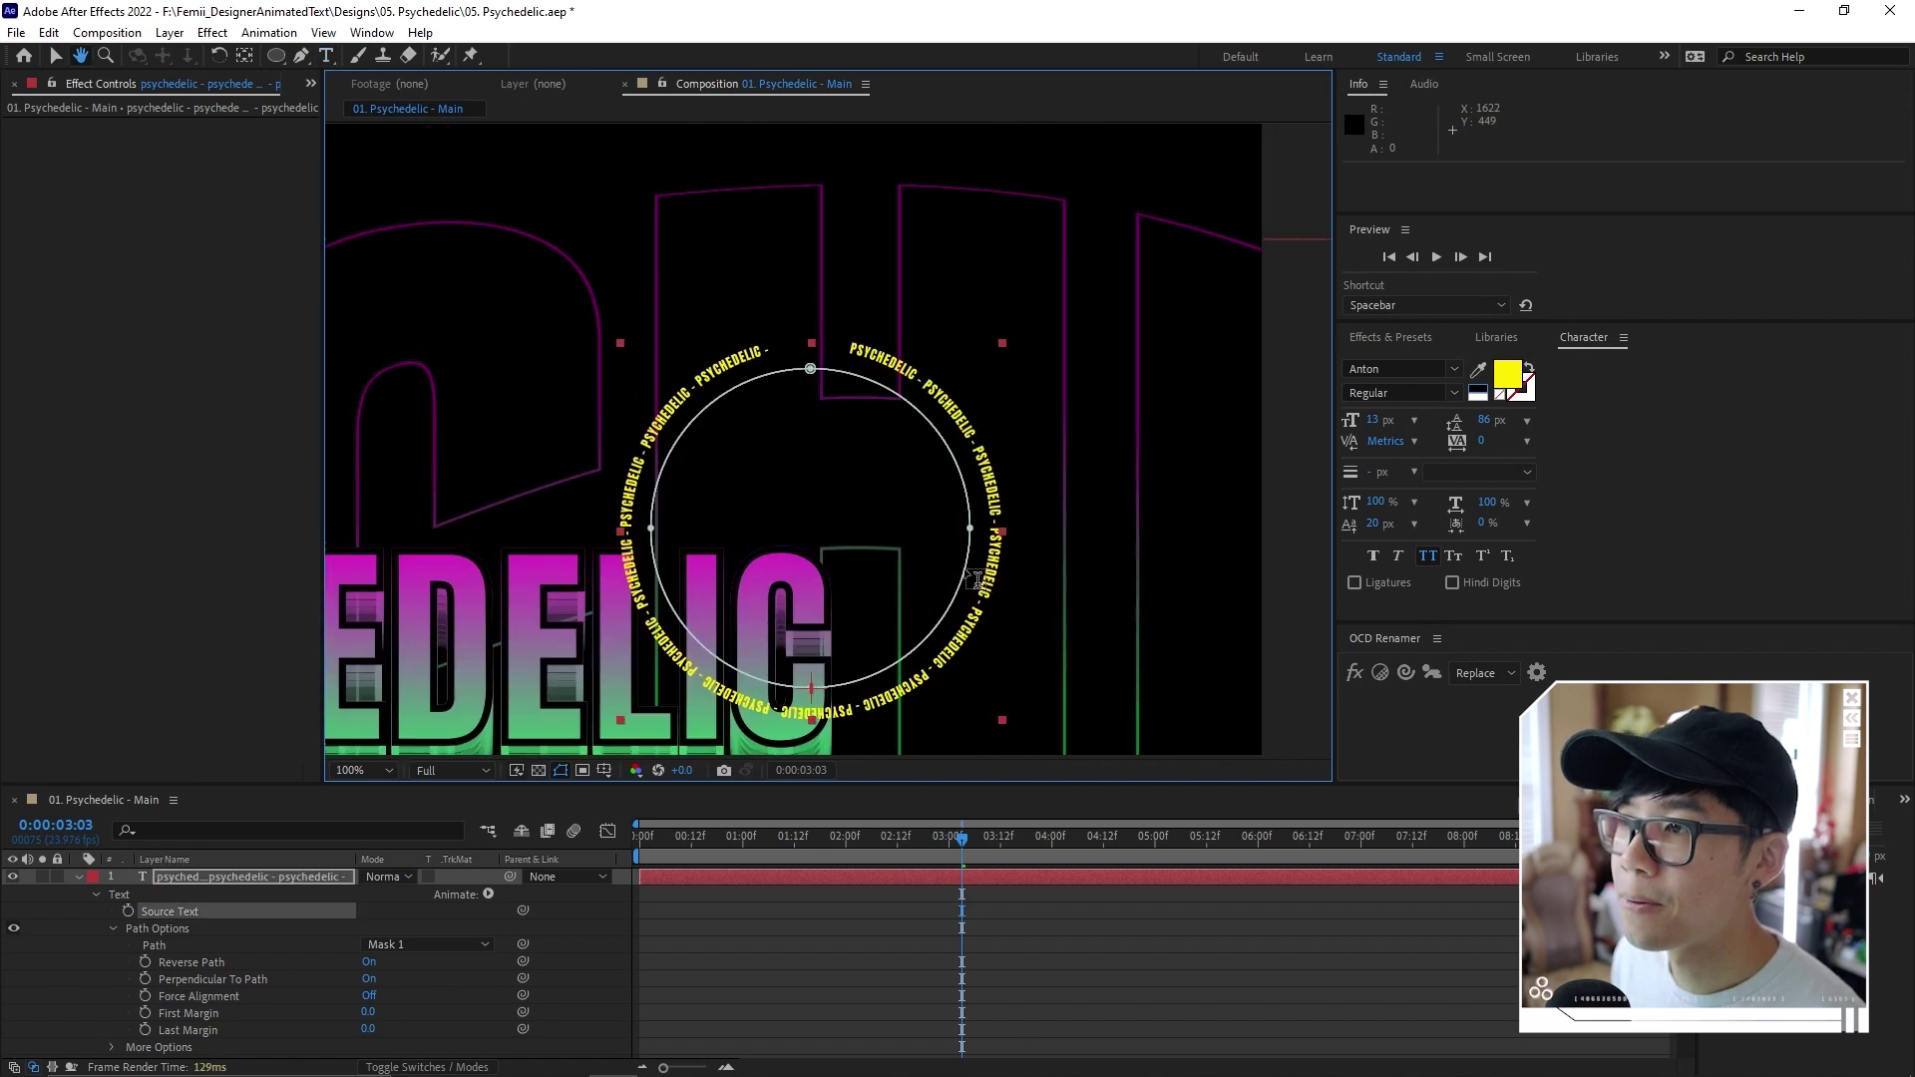
left_click(772, 350)
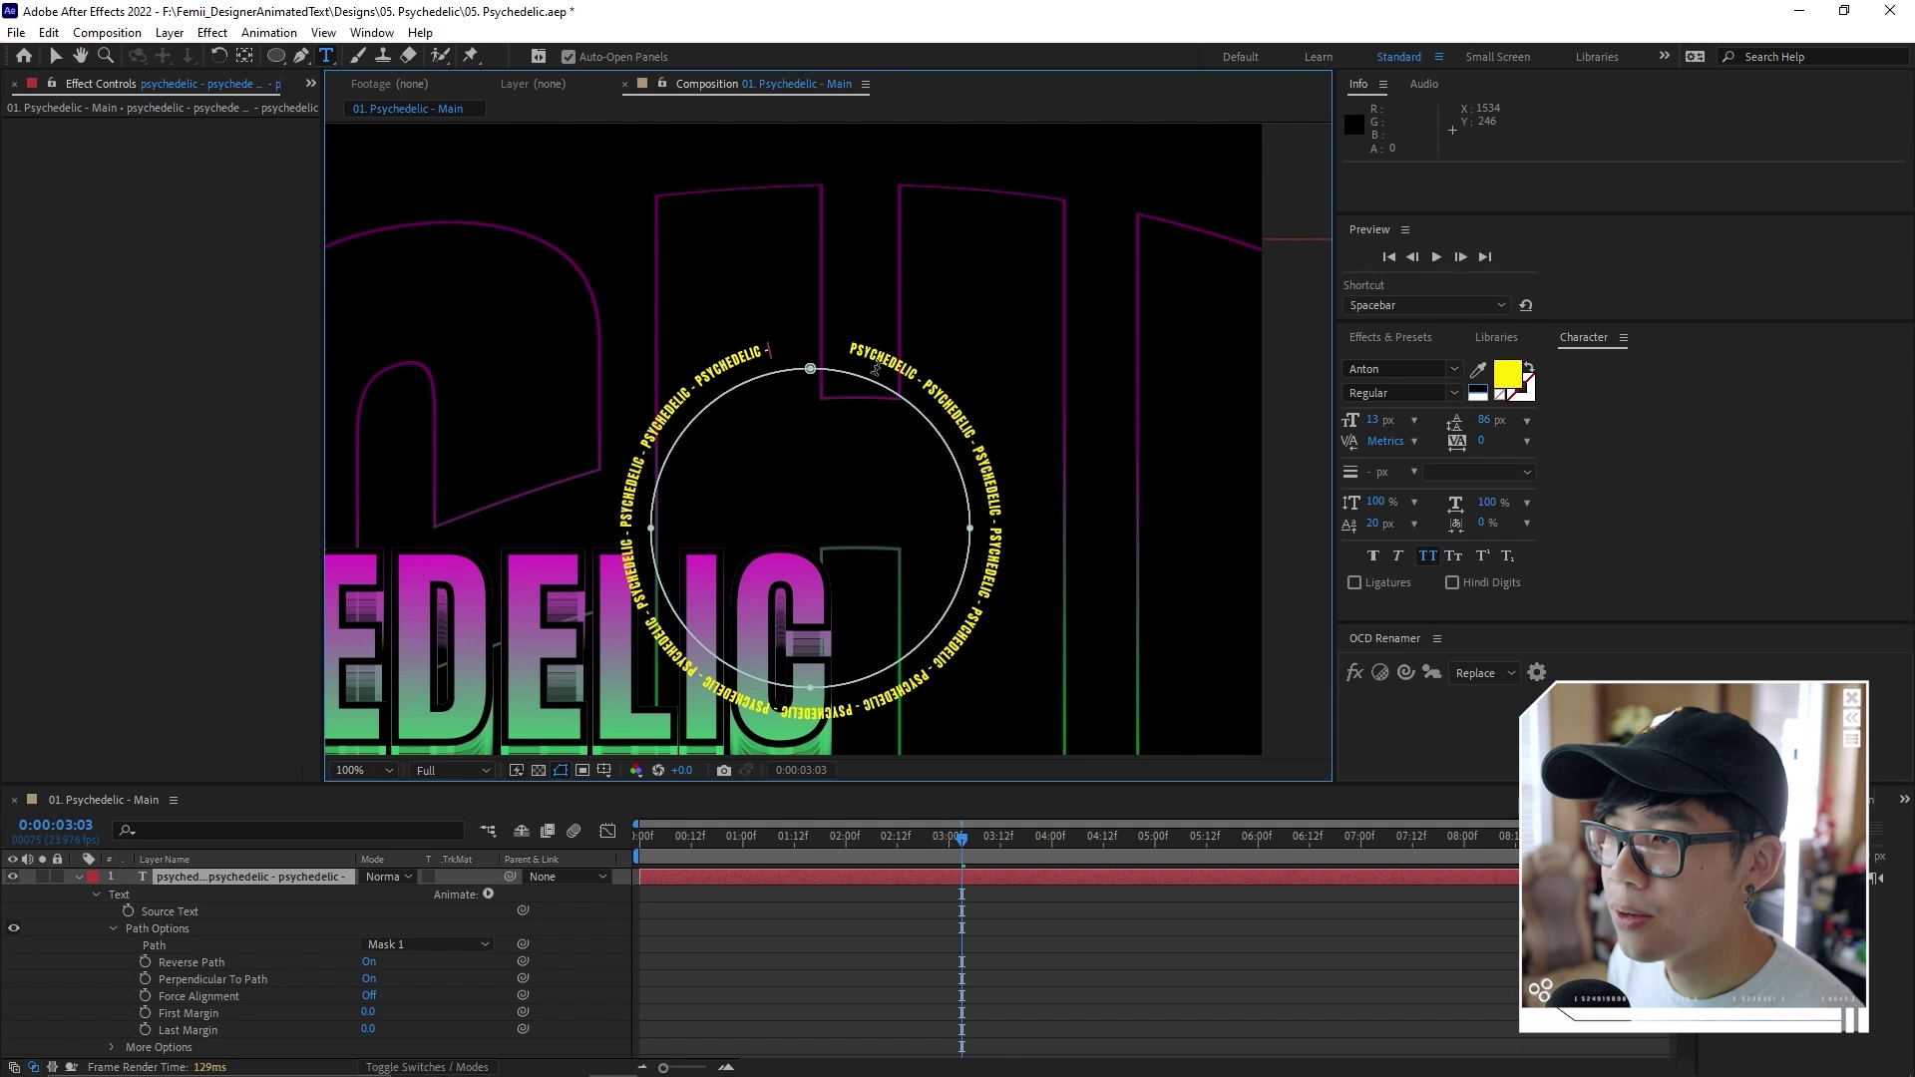
key("ctrl+v")
scroll(828, 439, "up", 1)
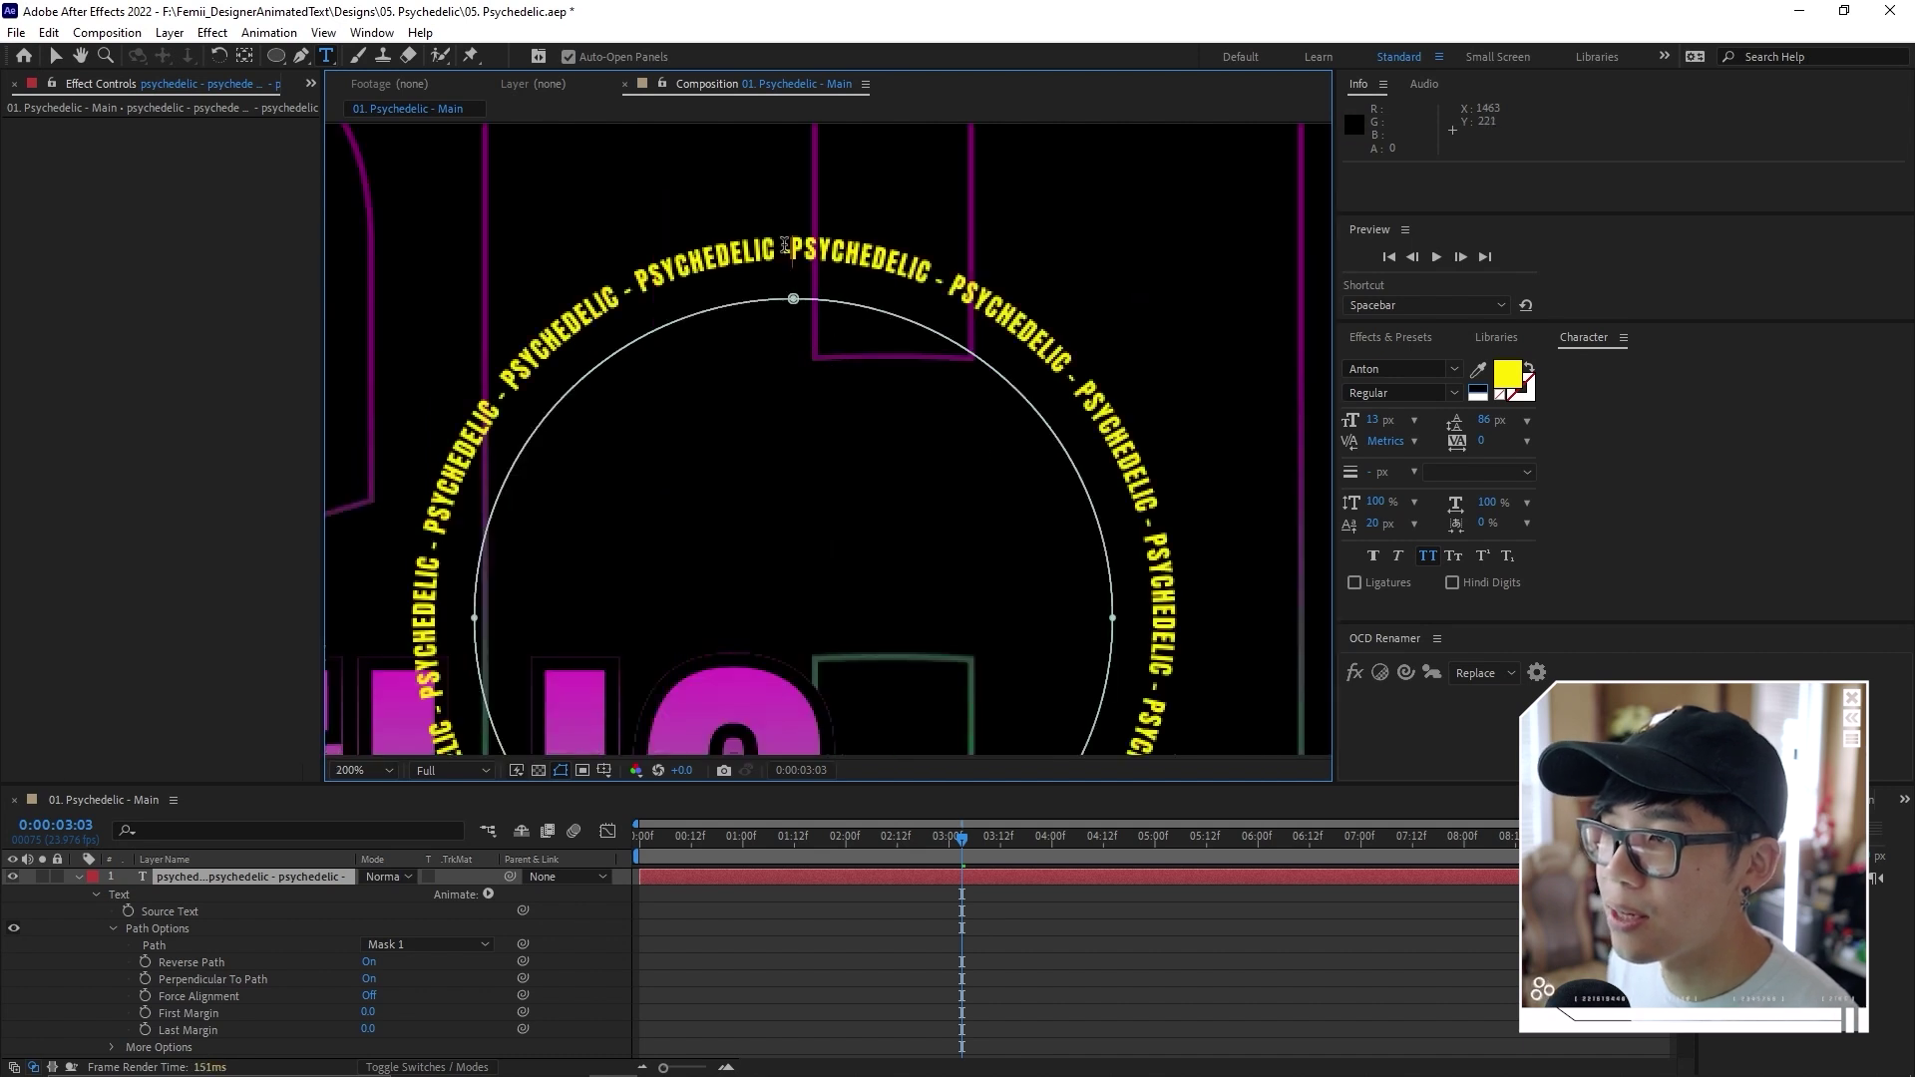
Set the entire circular text's font size to 12.9 px so its ends meet evenly
key("ctrl+a")
left_click(1373, 421)
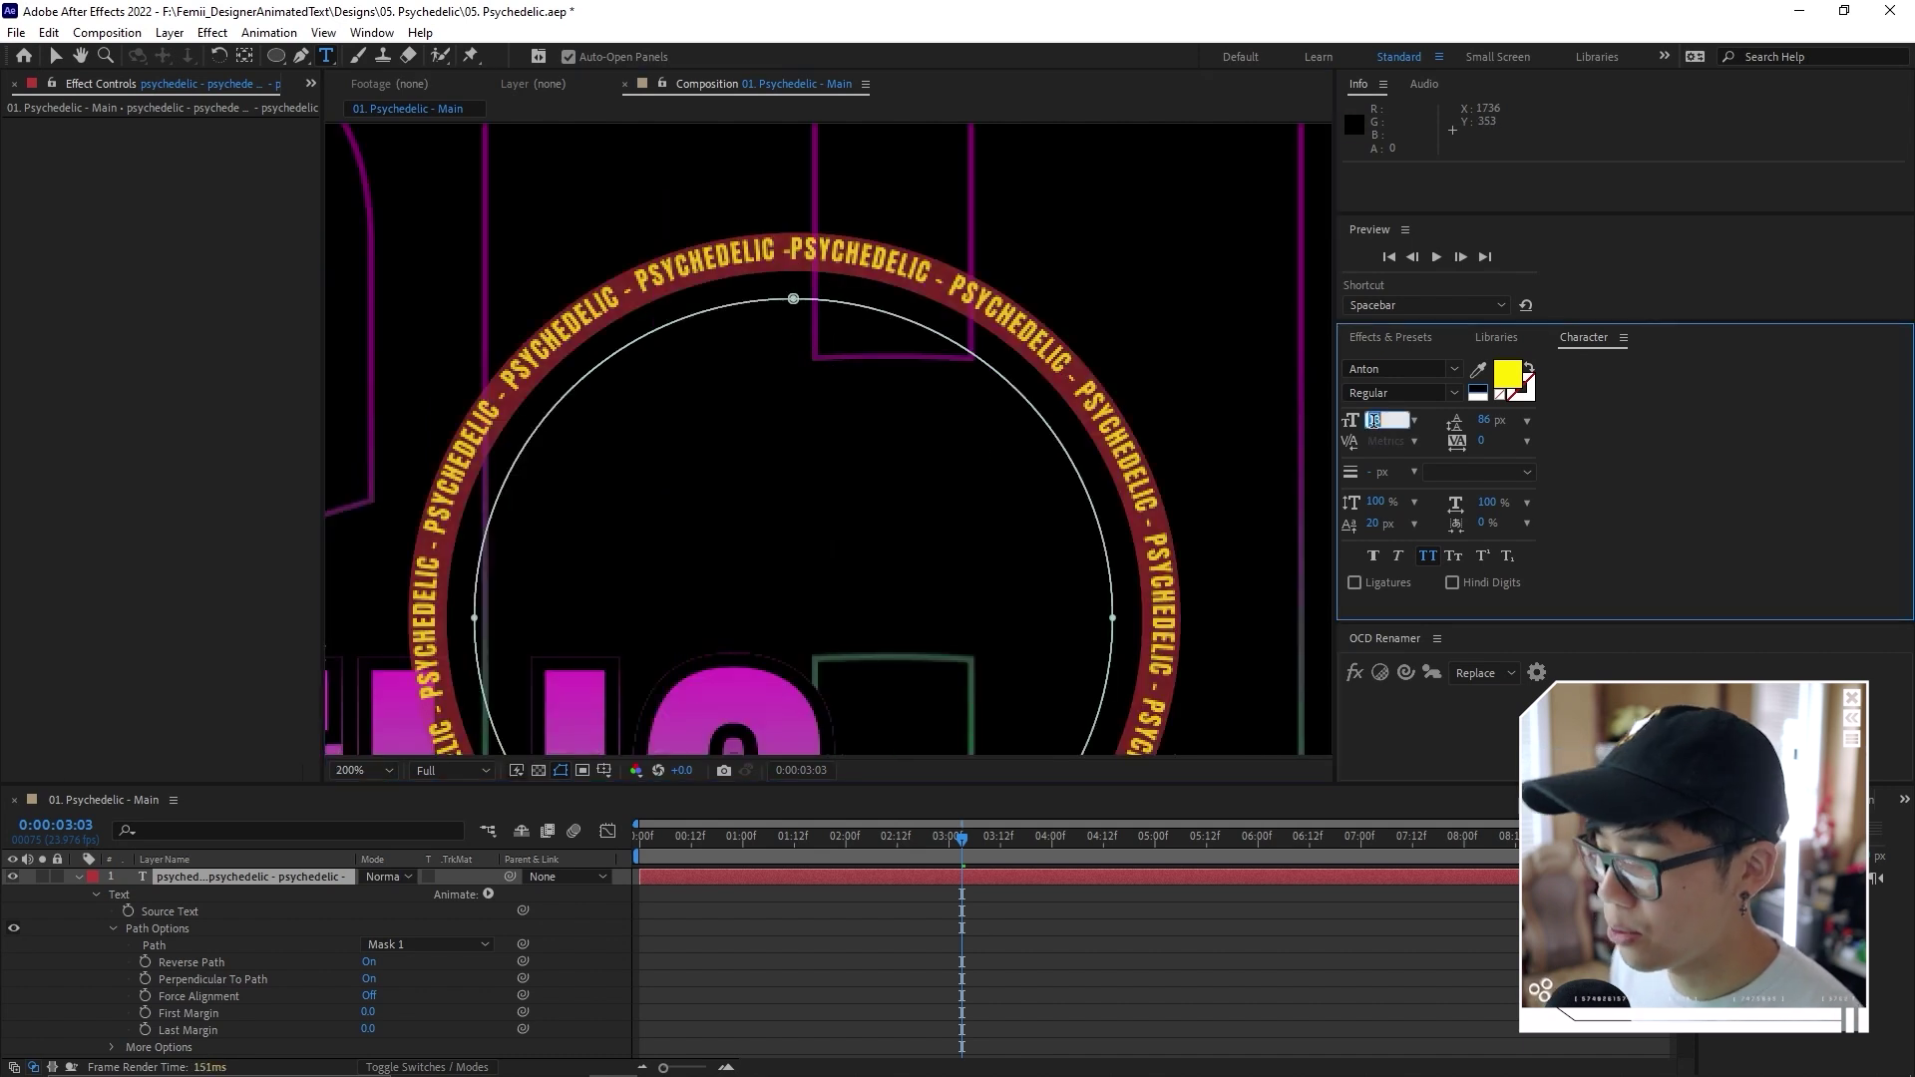
type("12")
type(".6")
key("BackSpace")
type("9")
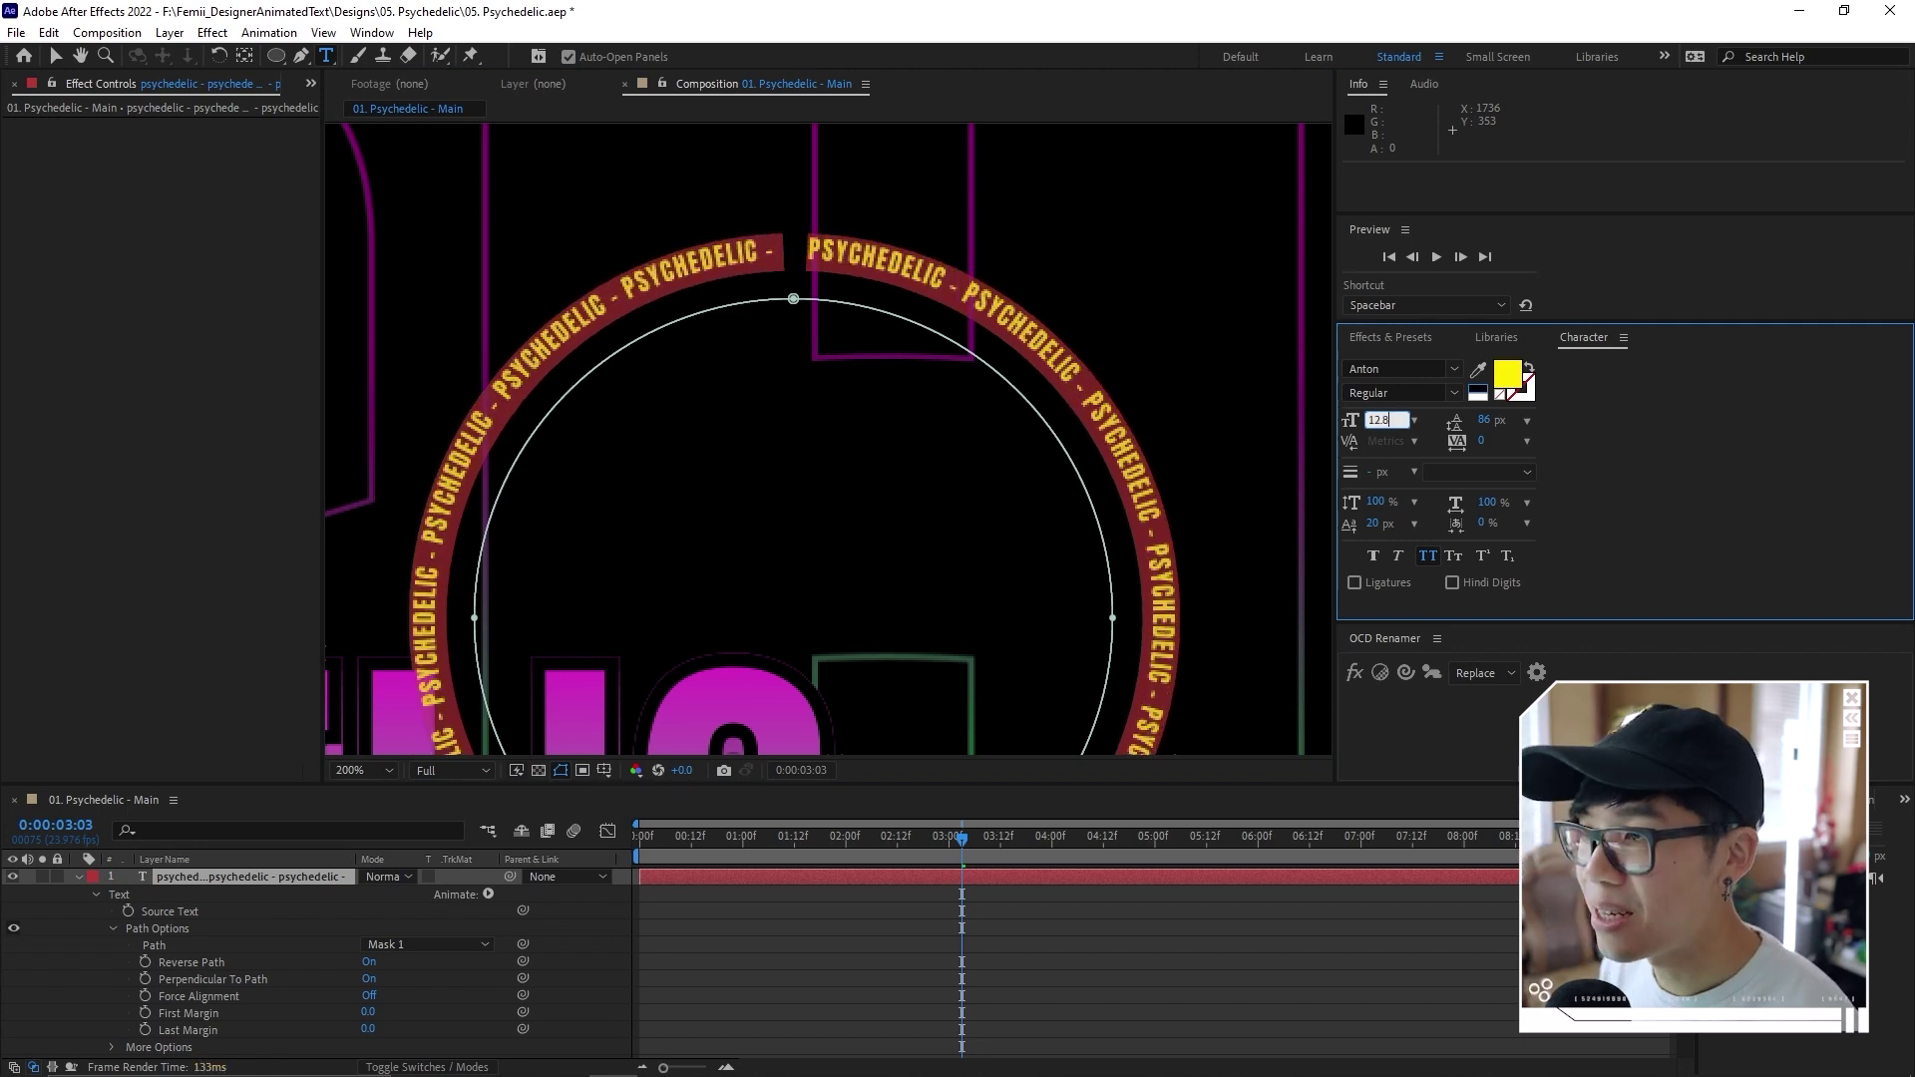
key("Return")
Keyframe the circular text's First Margin at 0 on the first frame and increase it near the composition's end to spin the ring
key("v")
scroll(828, 468, "down", 4)
left_click_drag(768, 529, 927, 488)
left_click_drag(763, 840, 614, 846)
left_click(674, 870)
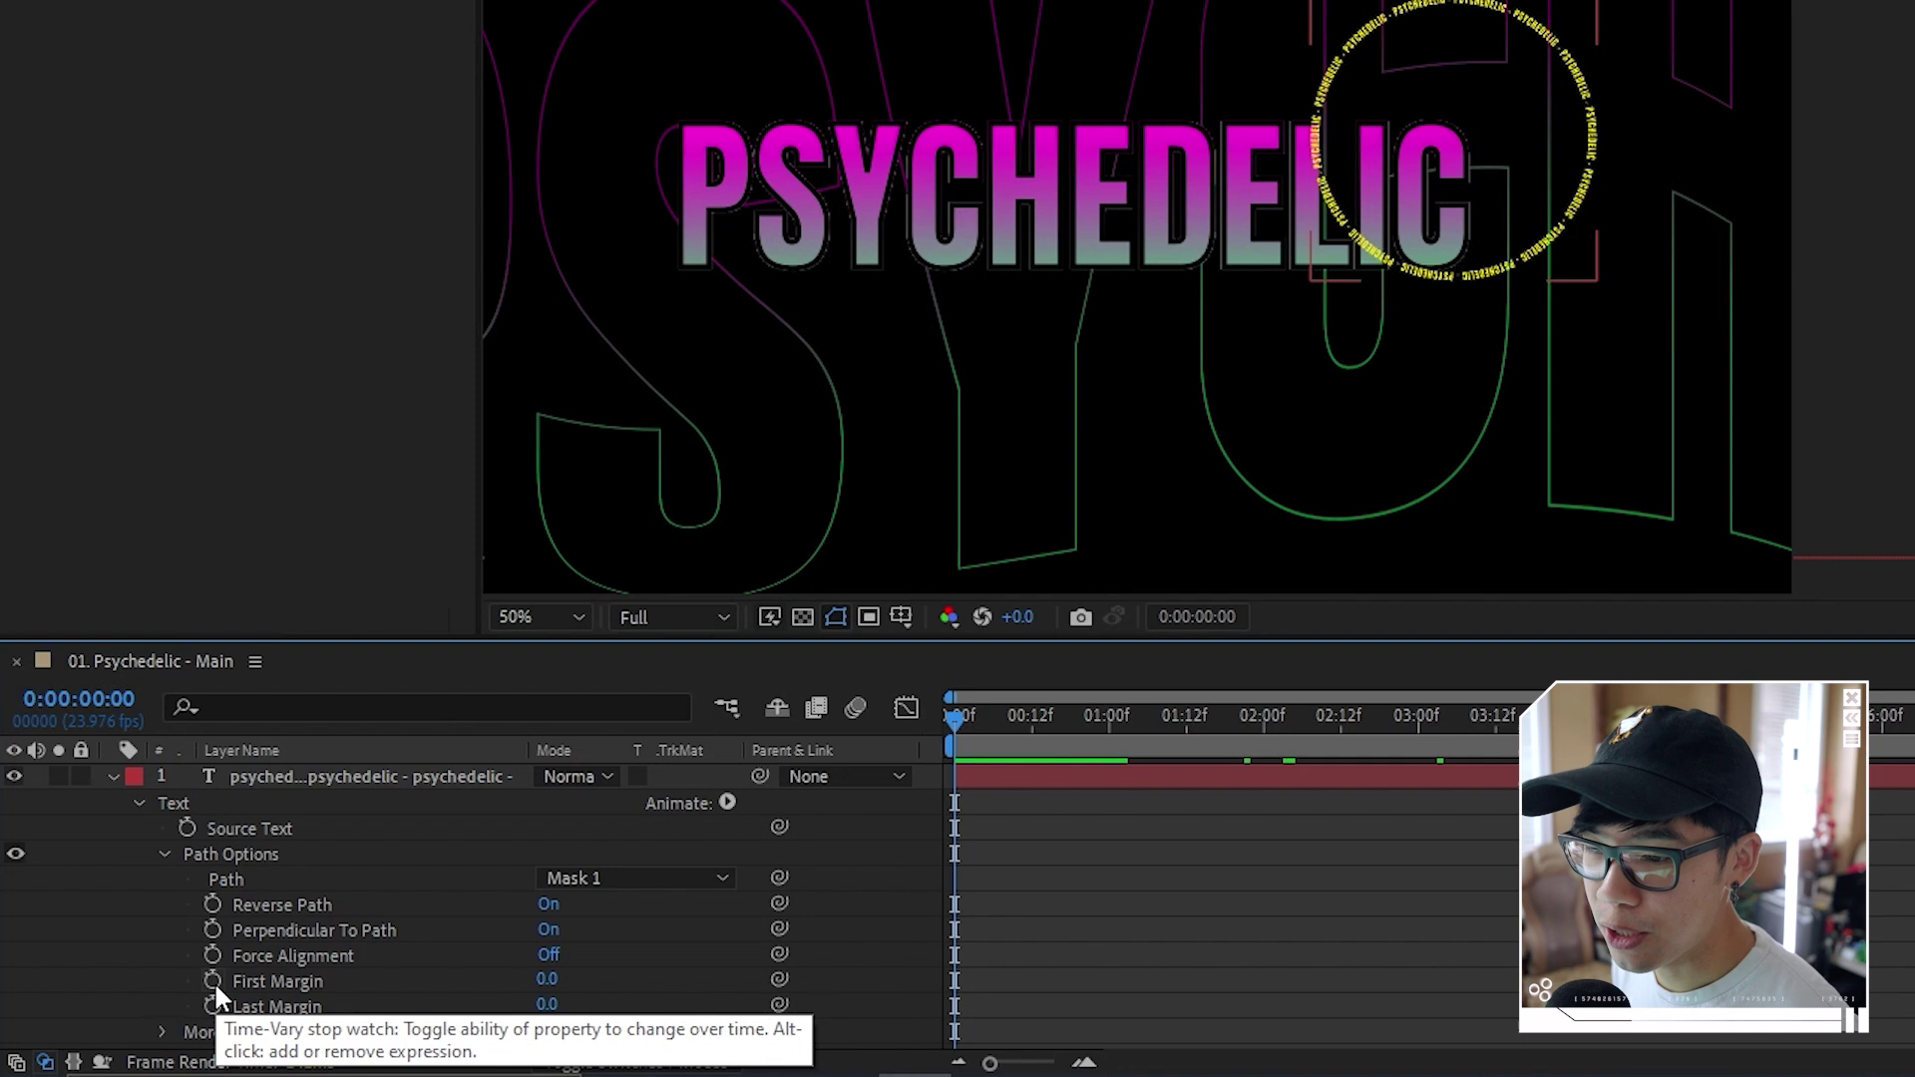
left_click(213, 979)
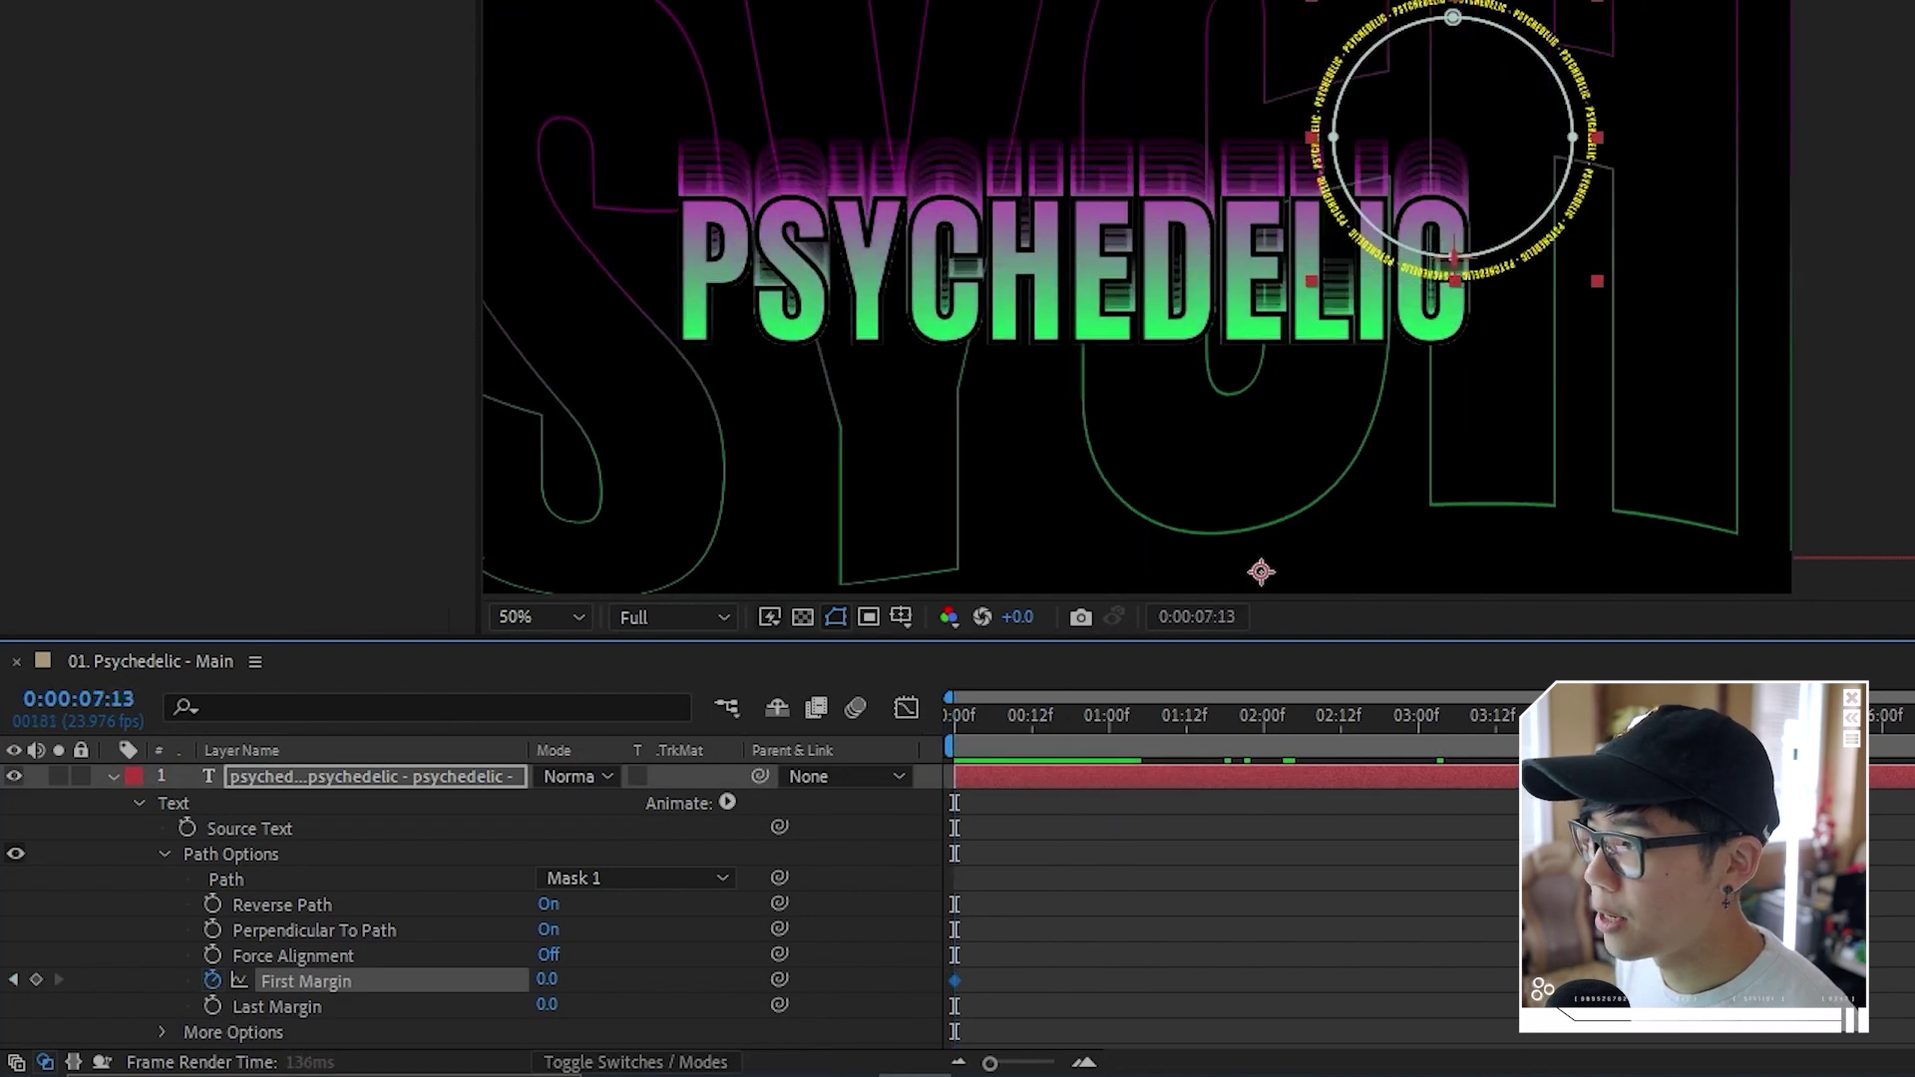
left_click_drag(547, 977, 1059, 940)
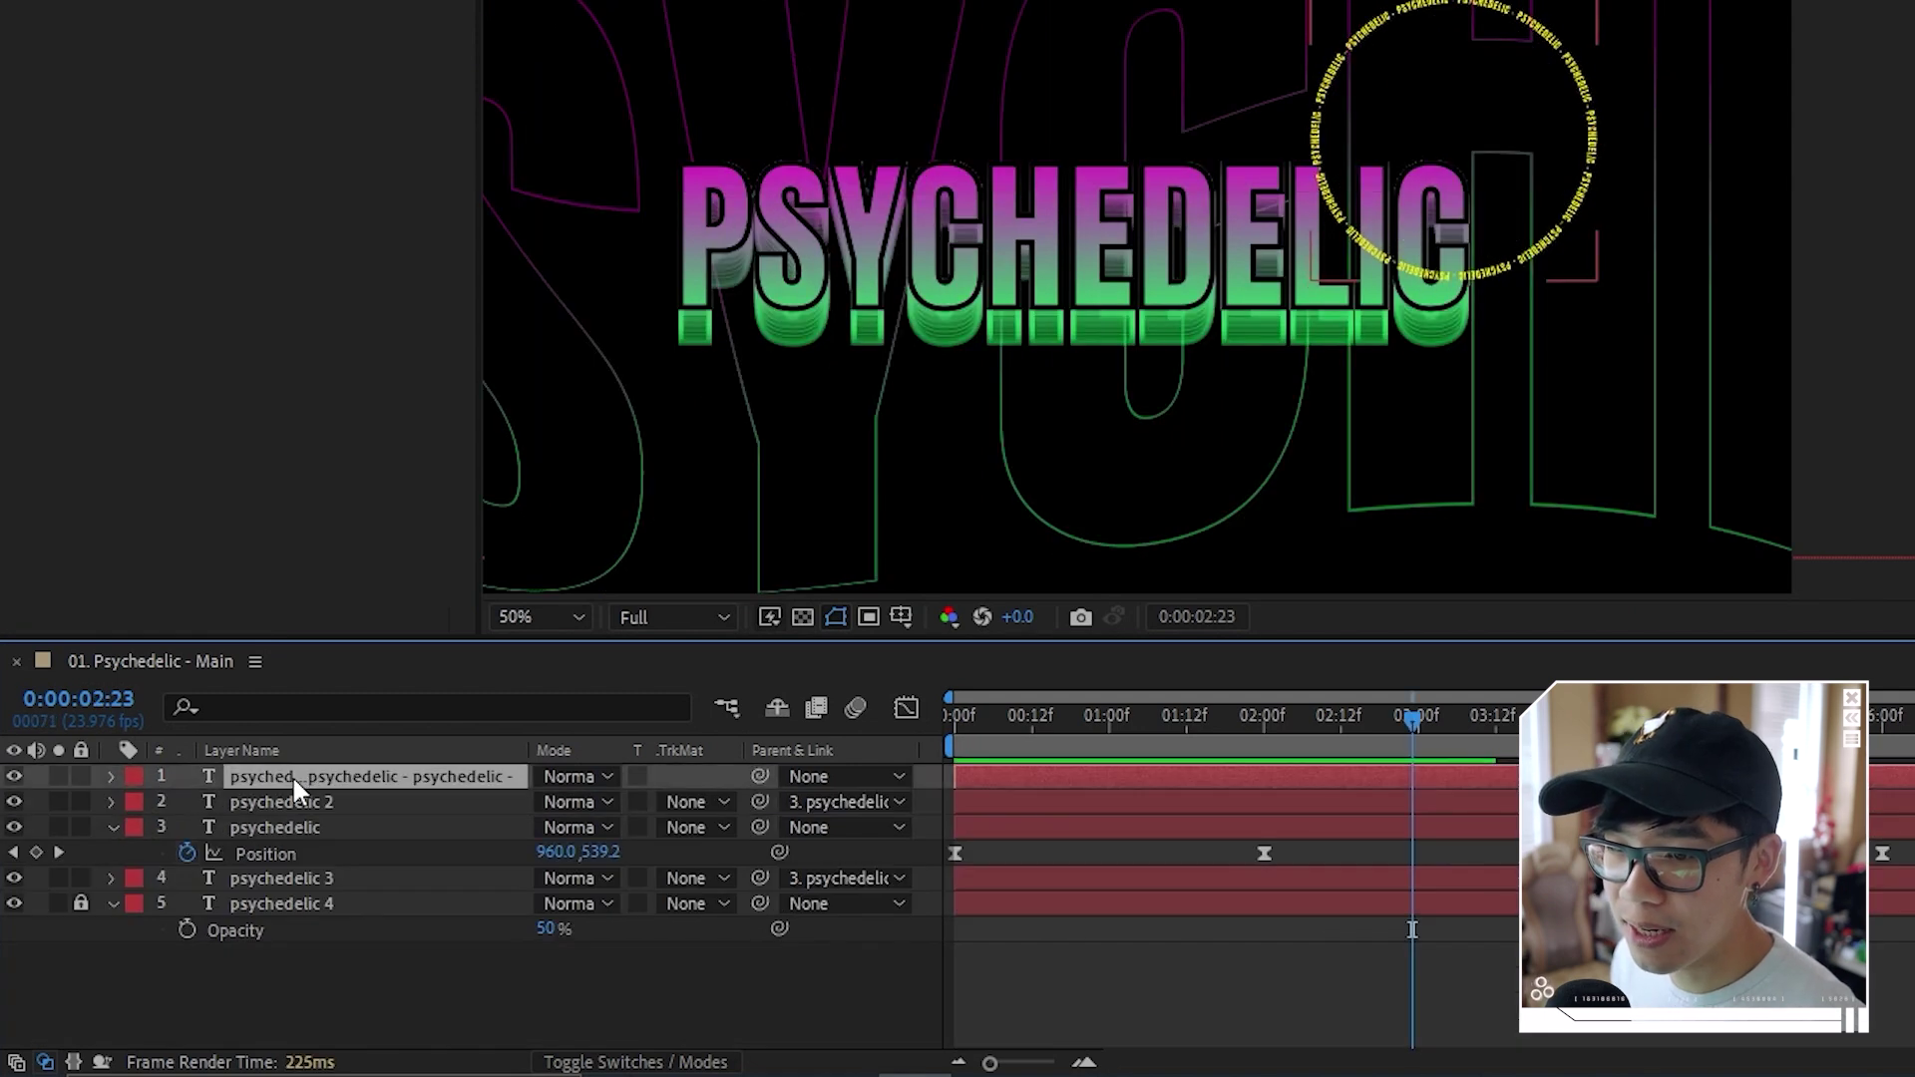
Move the circular text layer between psychedelic 3 and psychedelic 4, and scale the main psychedelic layer to 116%
left_click_drag(291, 774, 361, 903)
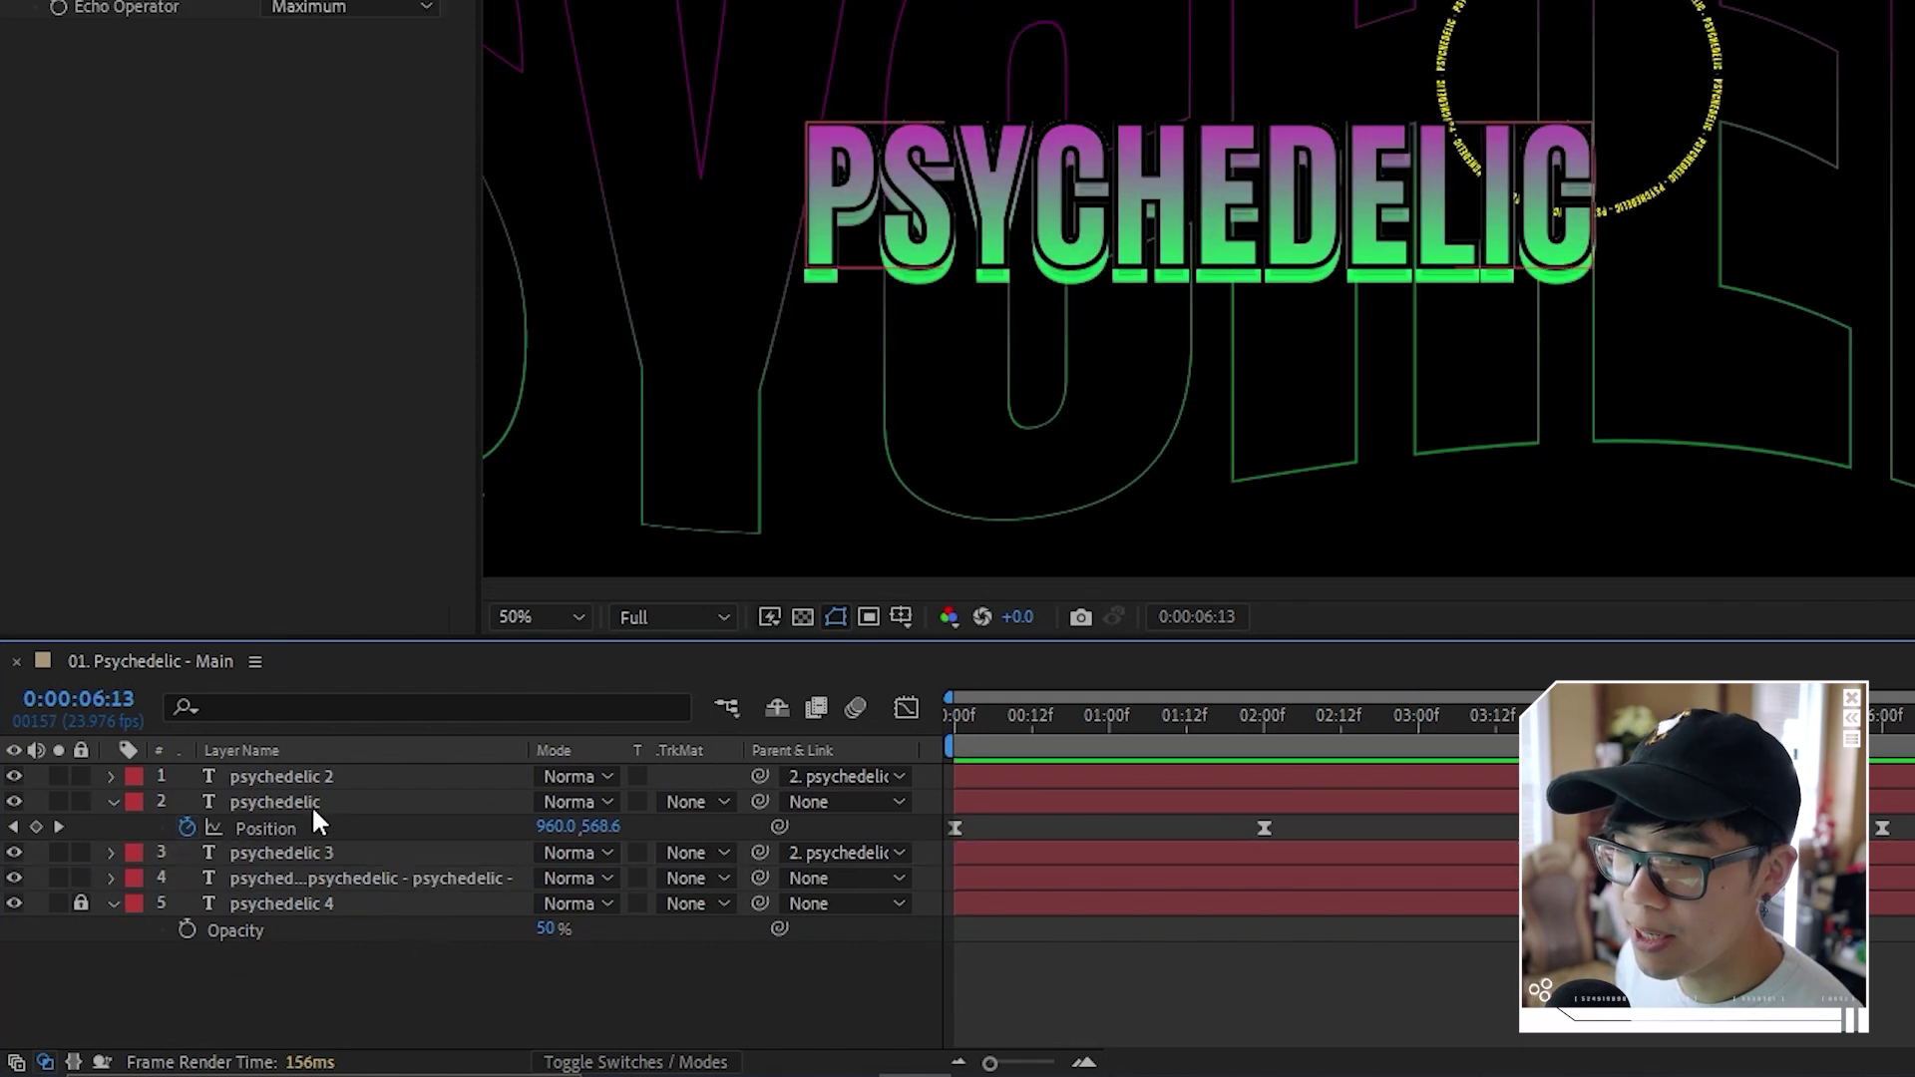
left_click(309, 804)
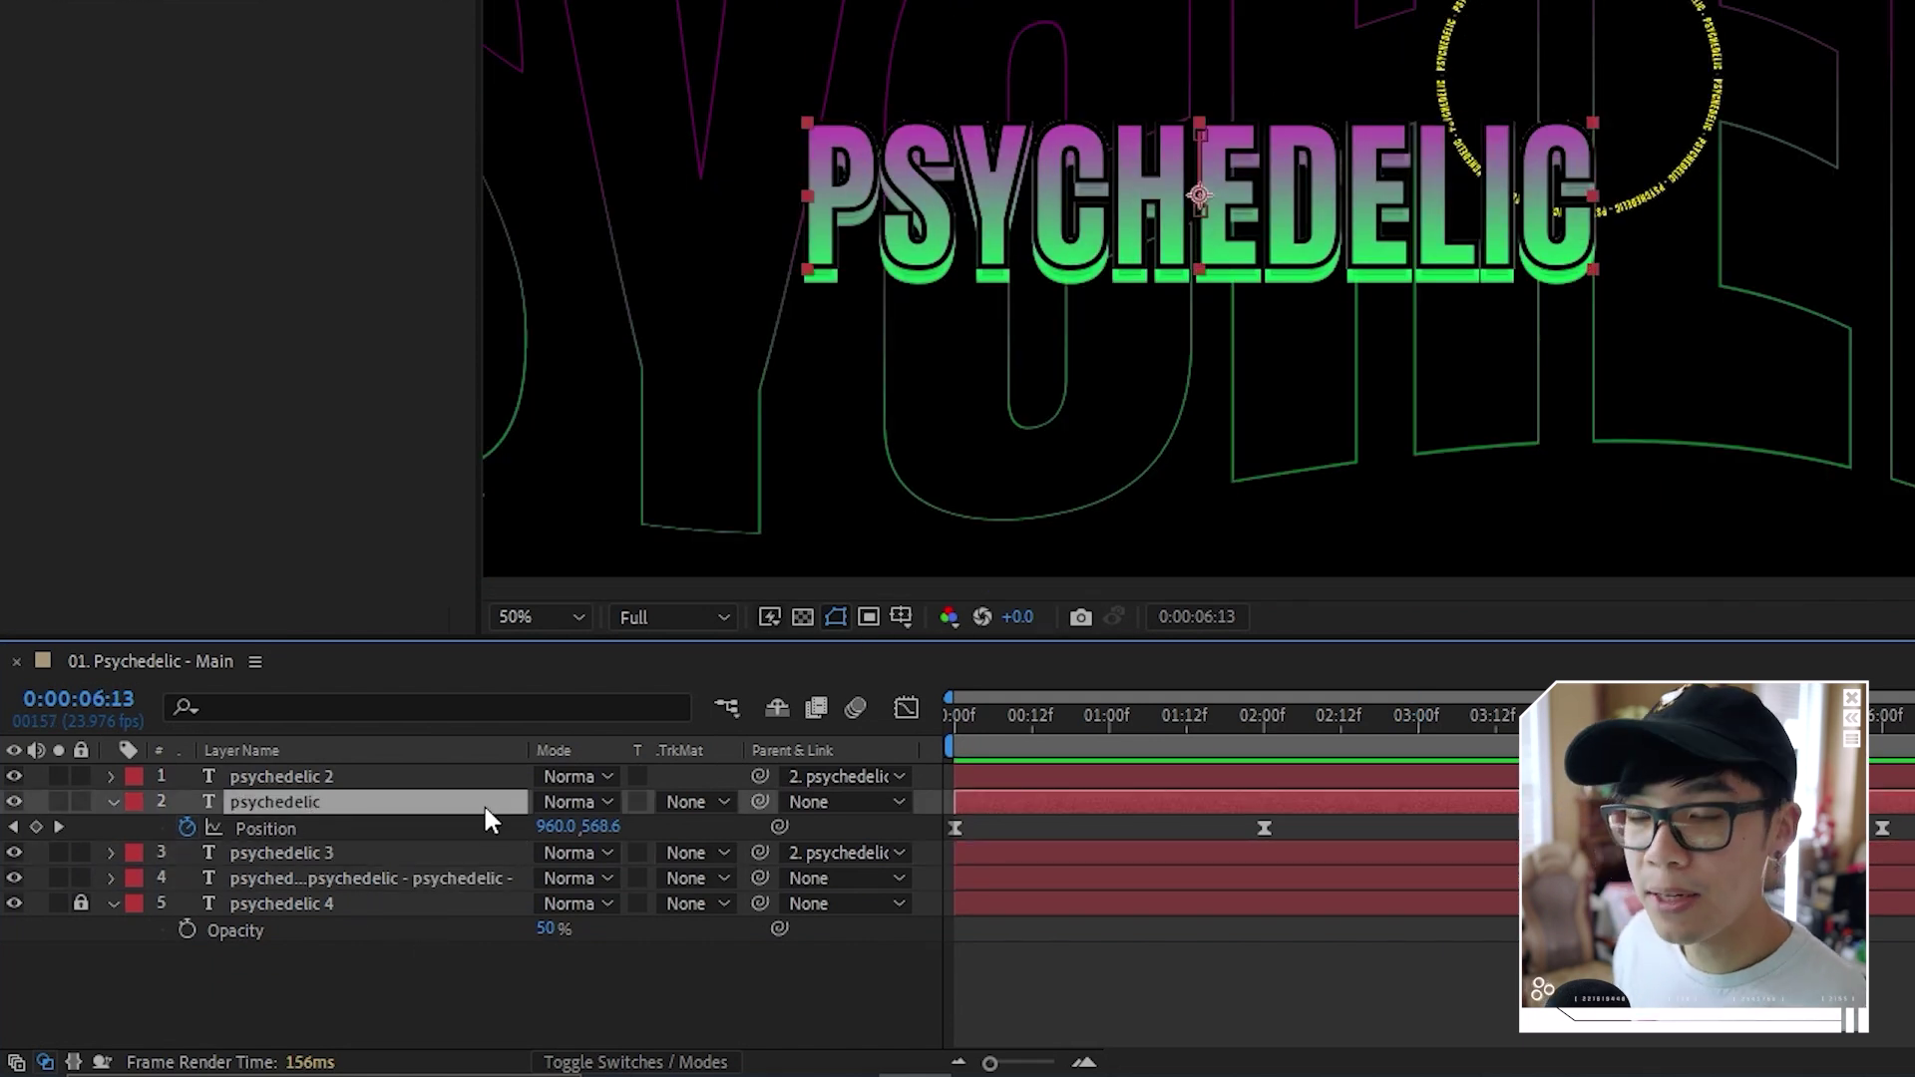
key("s")
left_click_drag(582, 827, 598, 827)
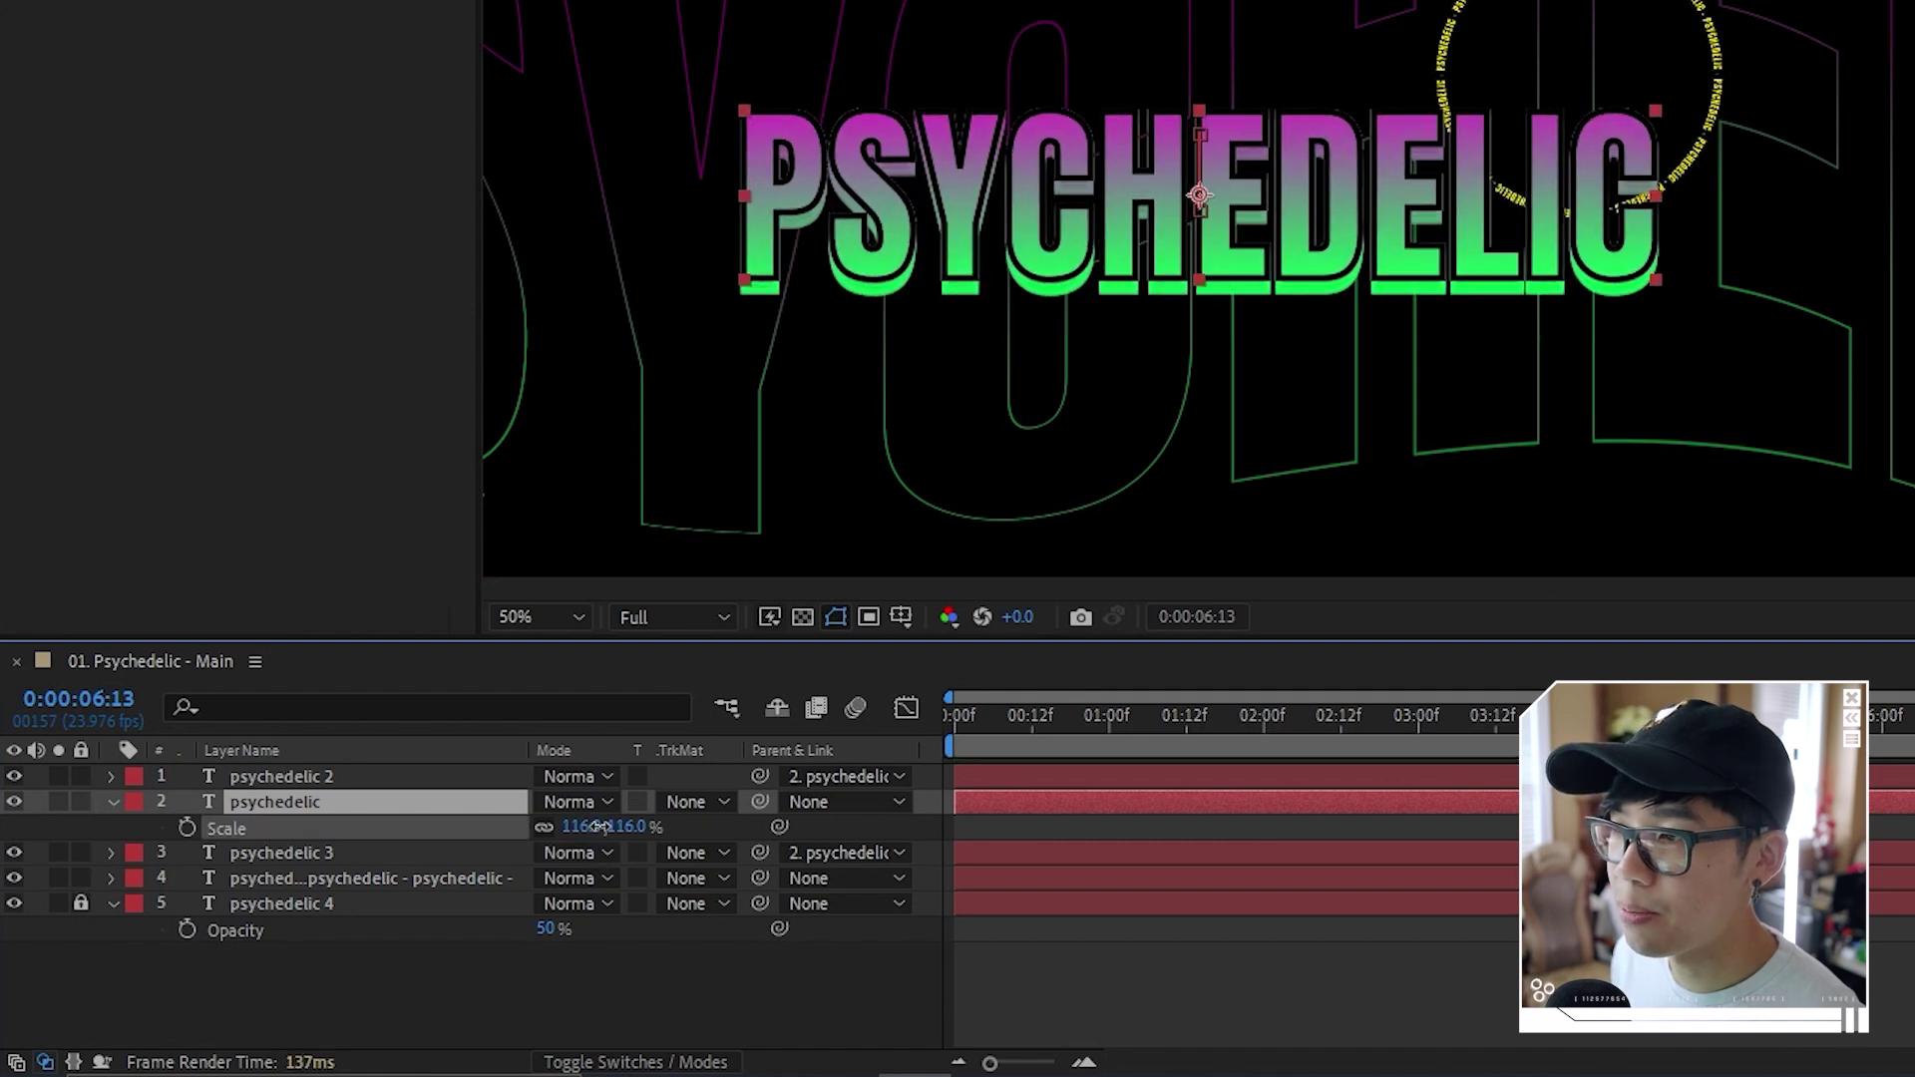
left_click(1179, 744)
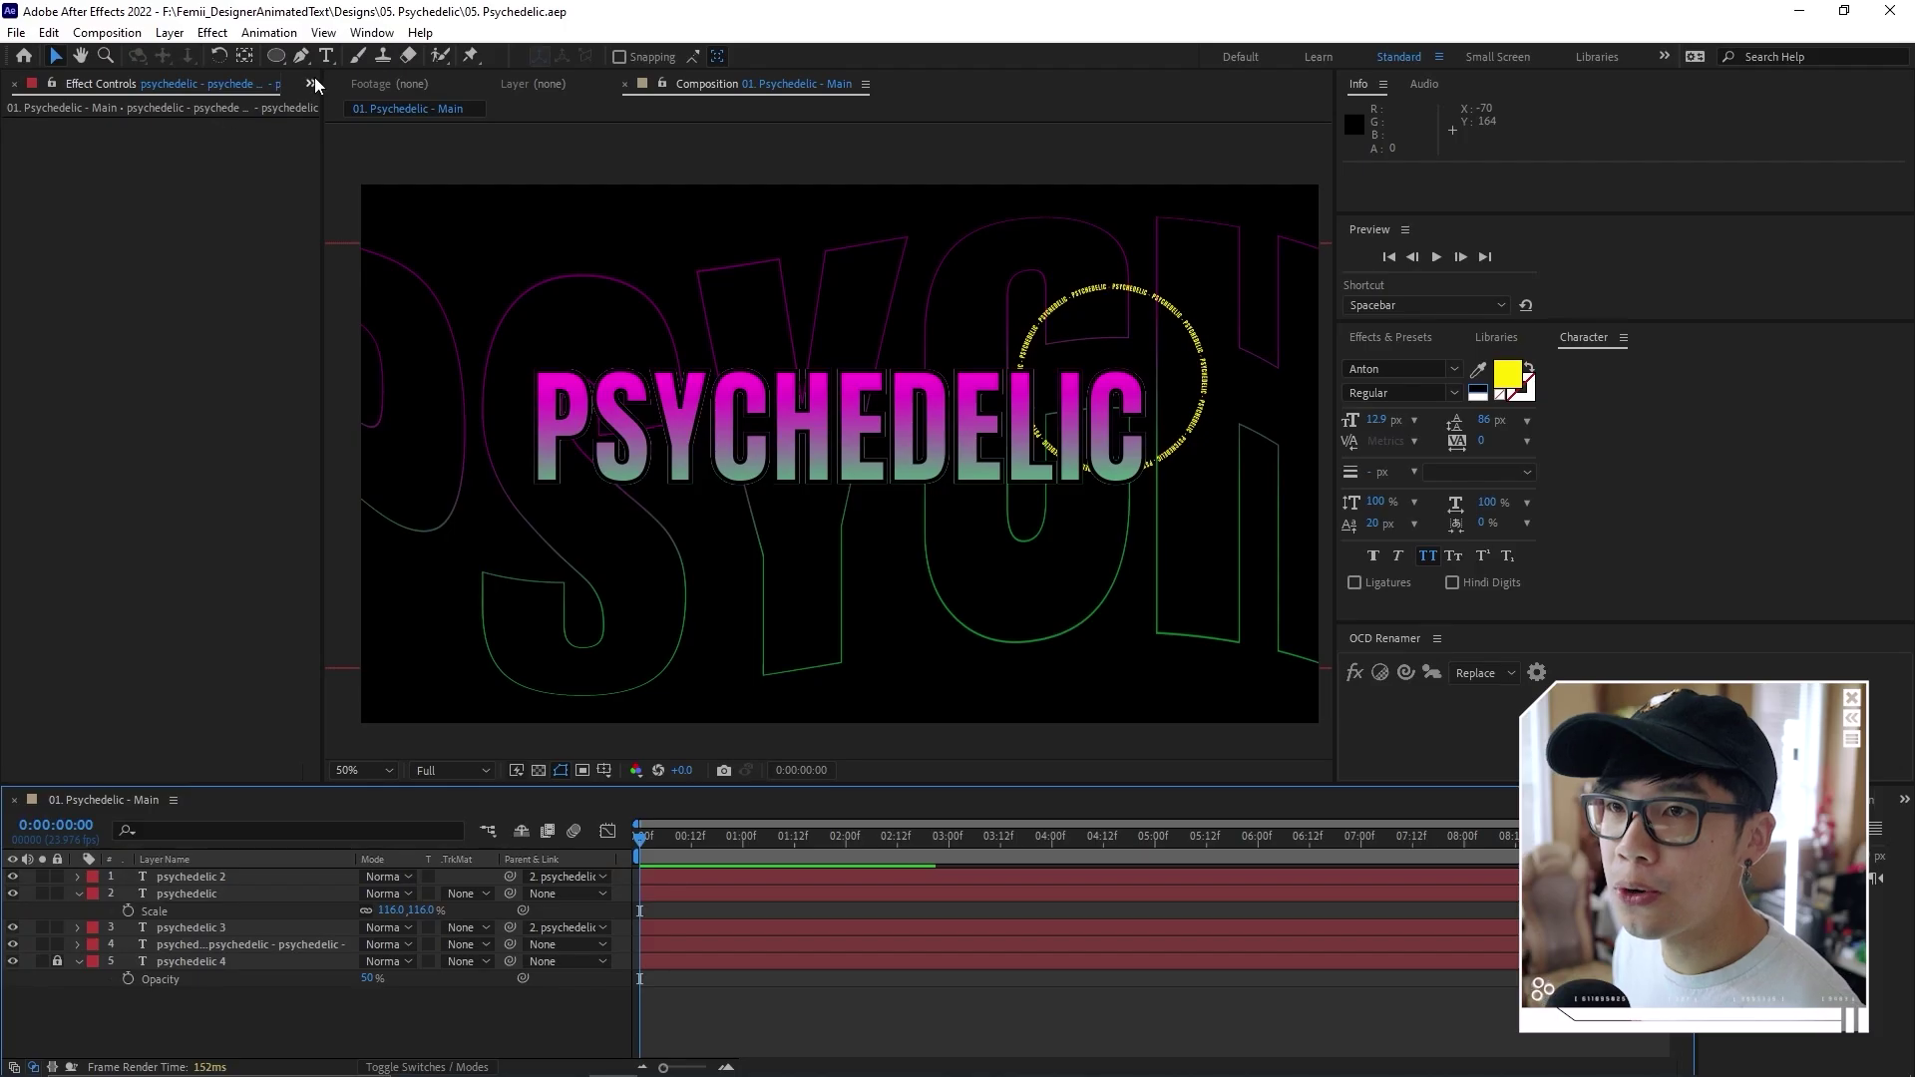
Add BG _41.JPG from the 03. Assets folder beneath all the composition's layers
left_click(312, 80)
left_click(343, 105)
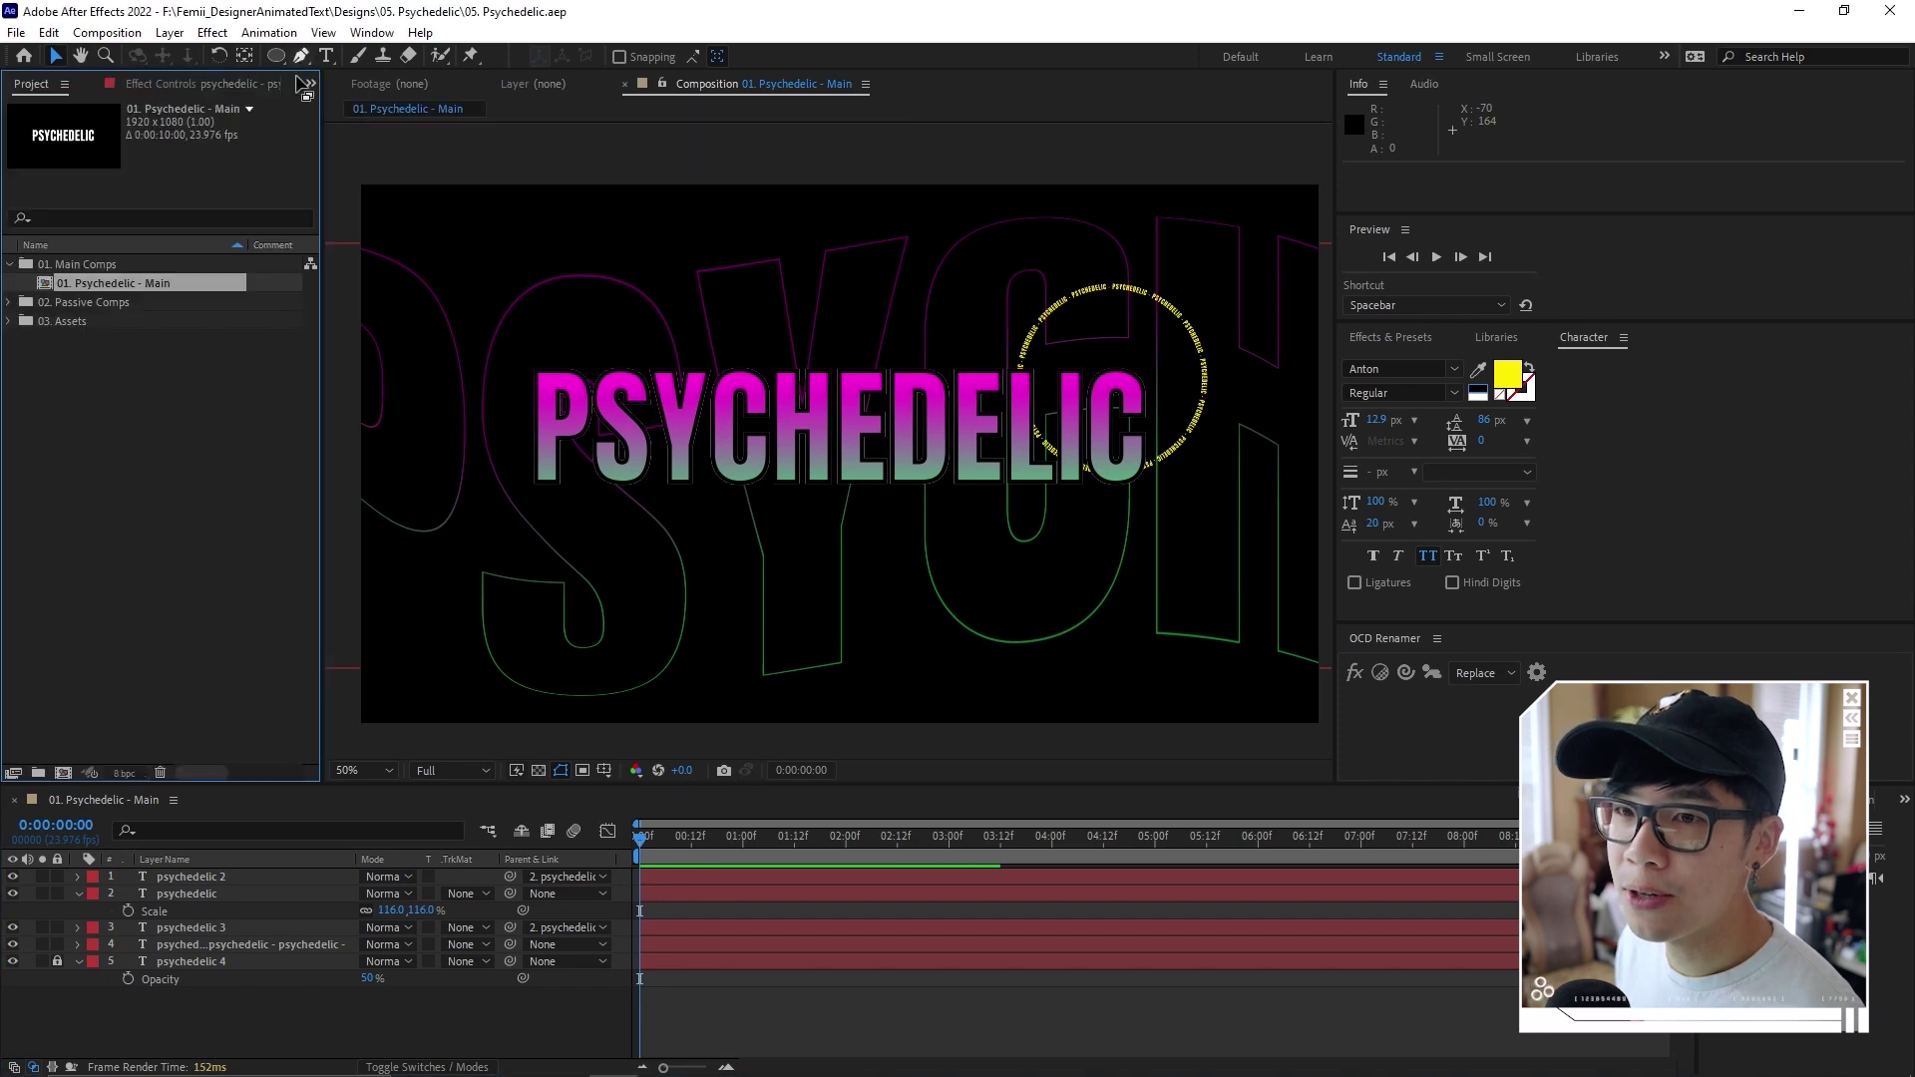
left_click(12, 324)
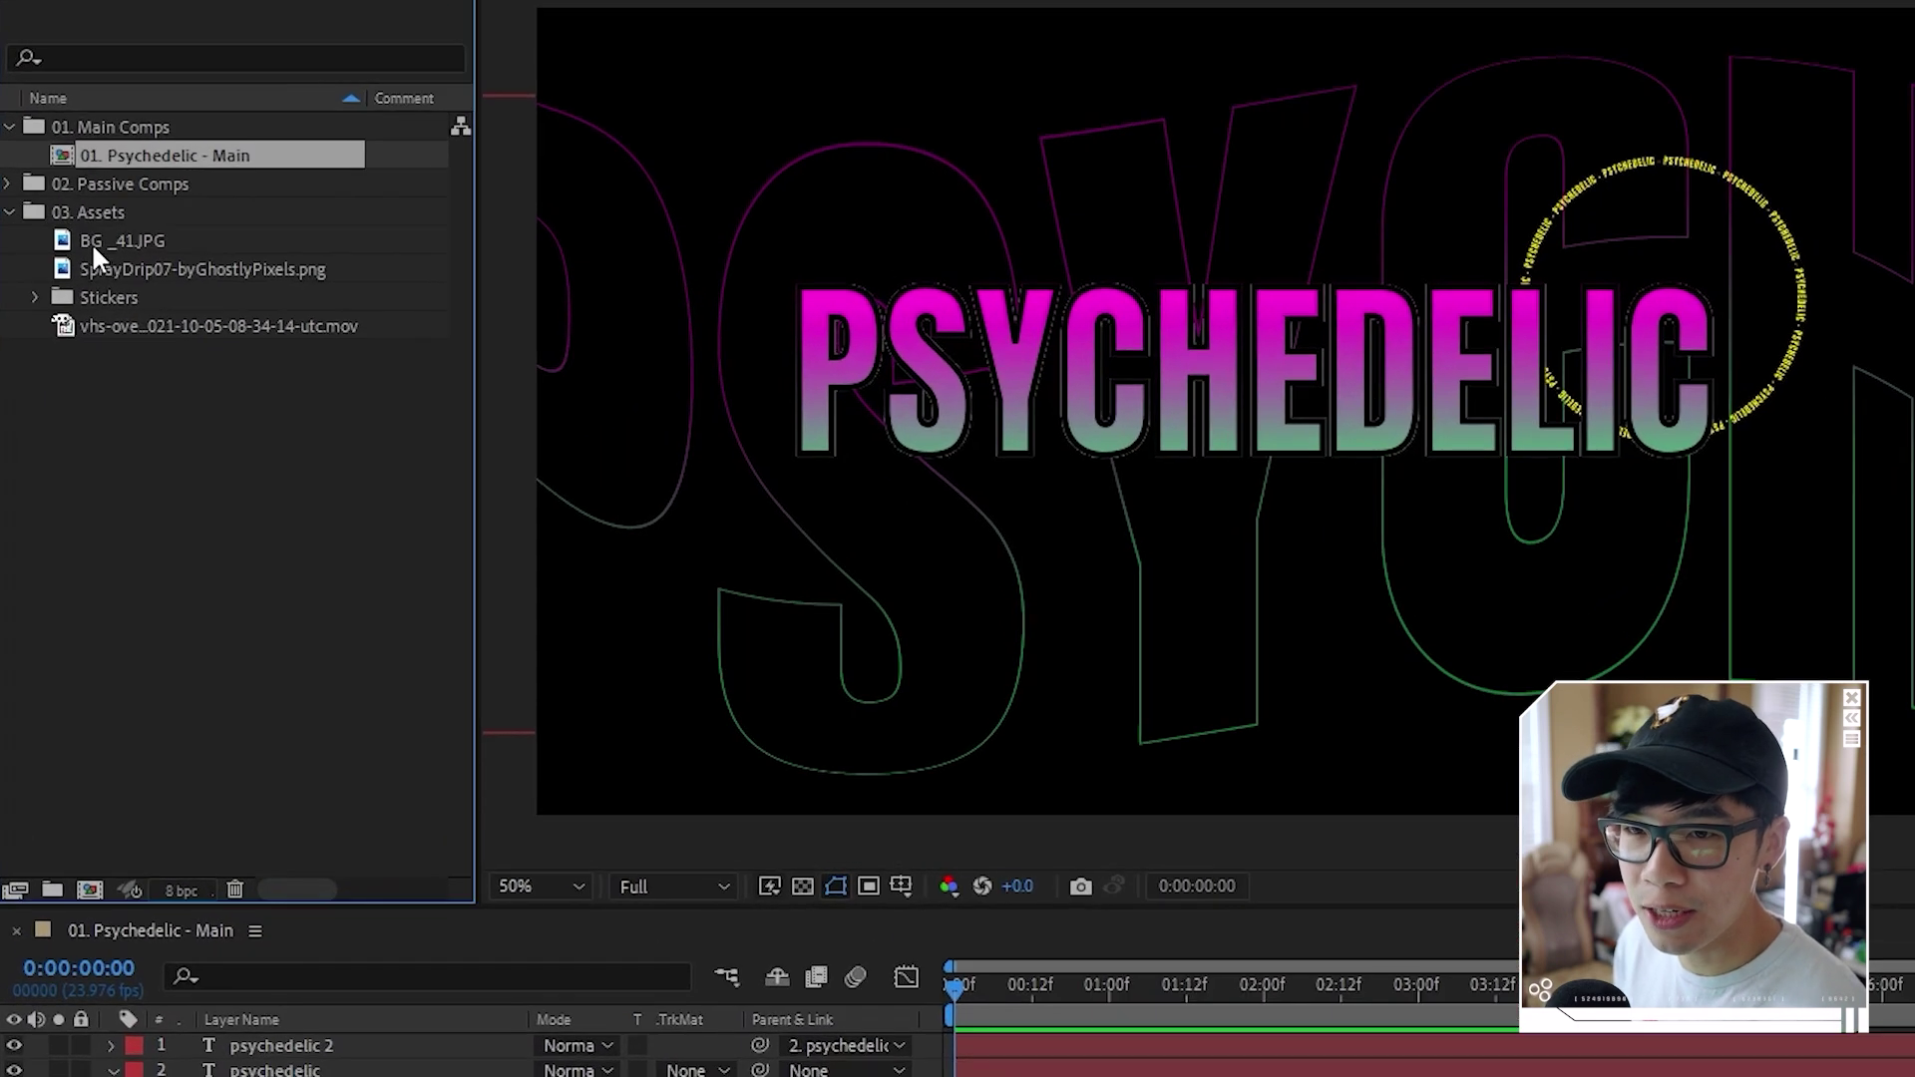
left_click(79, 341)
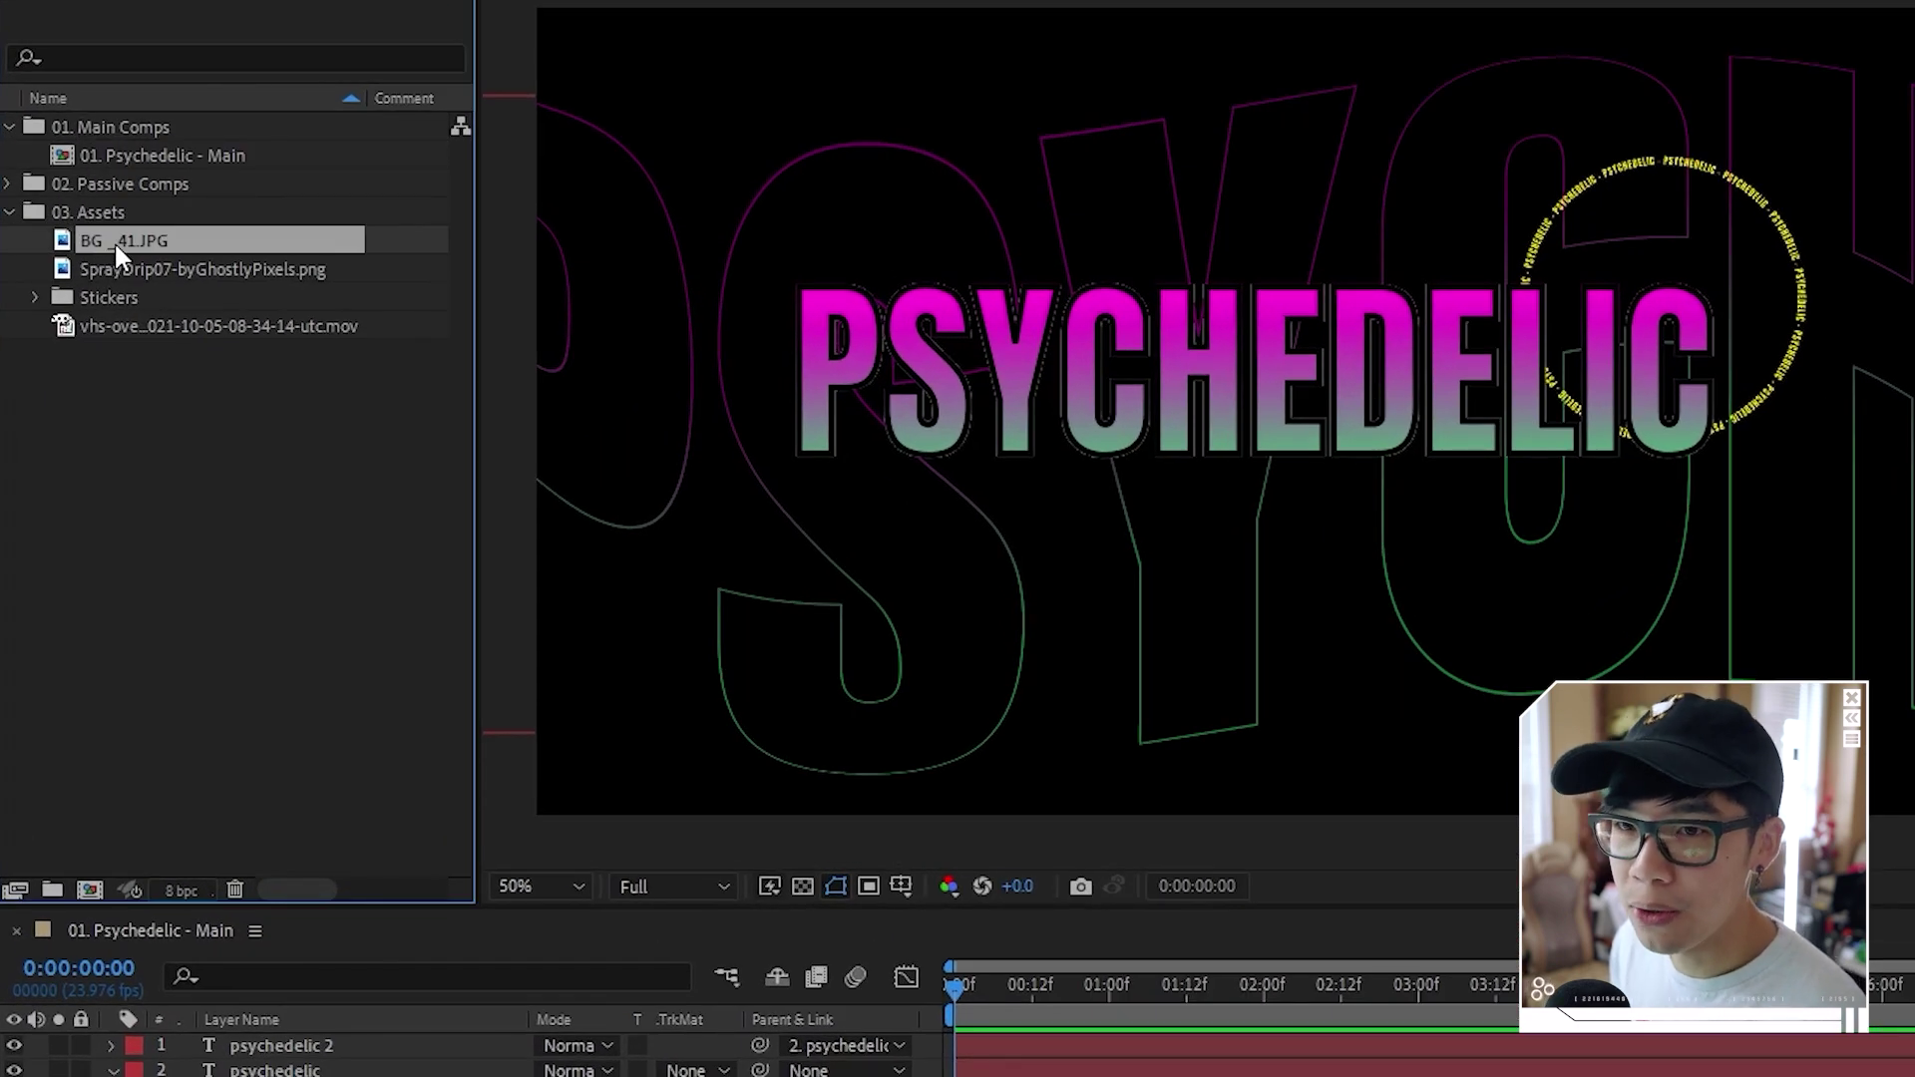
left_click_drag(126, 241, 442, 1076)
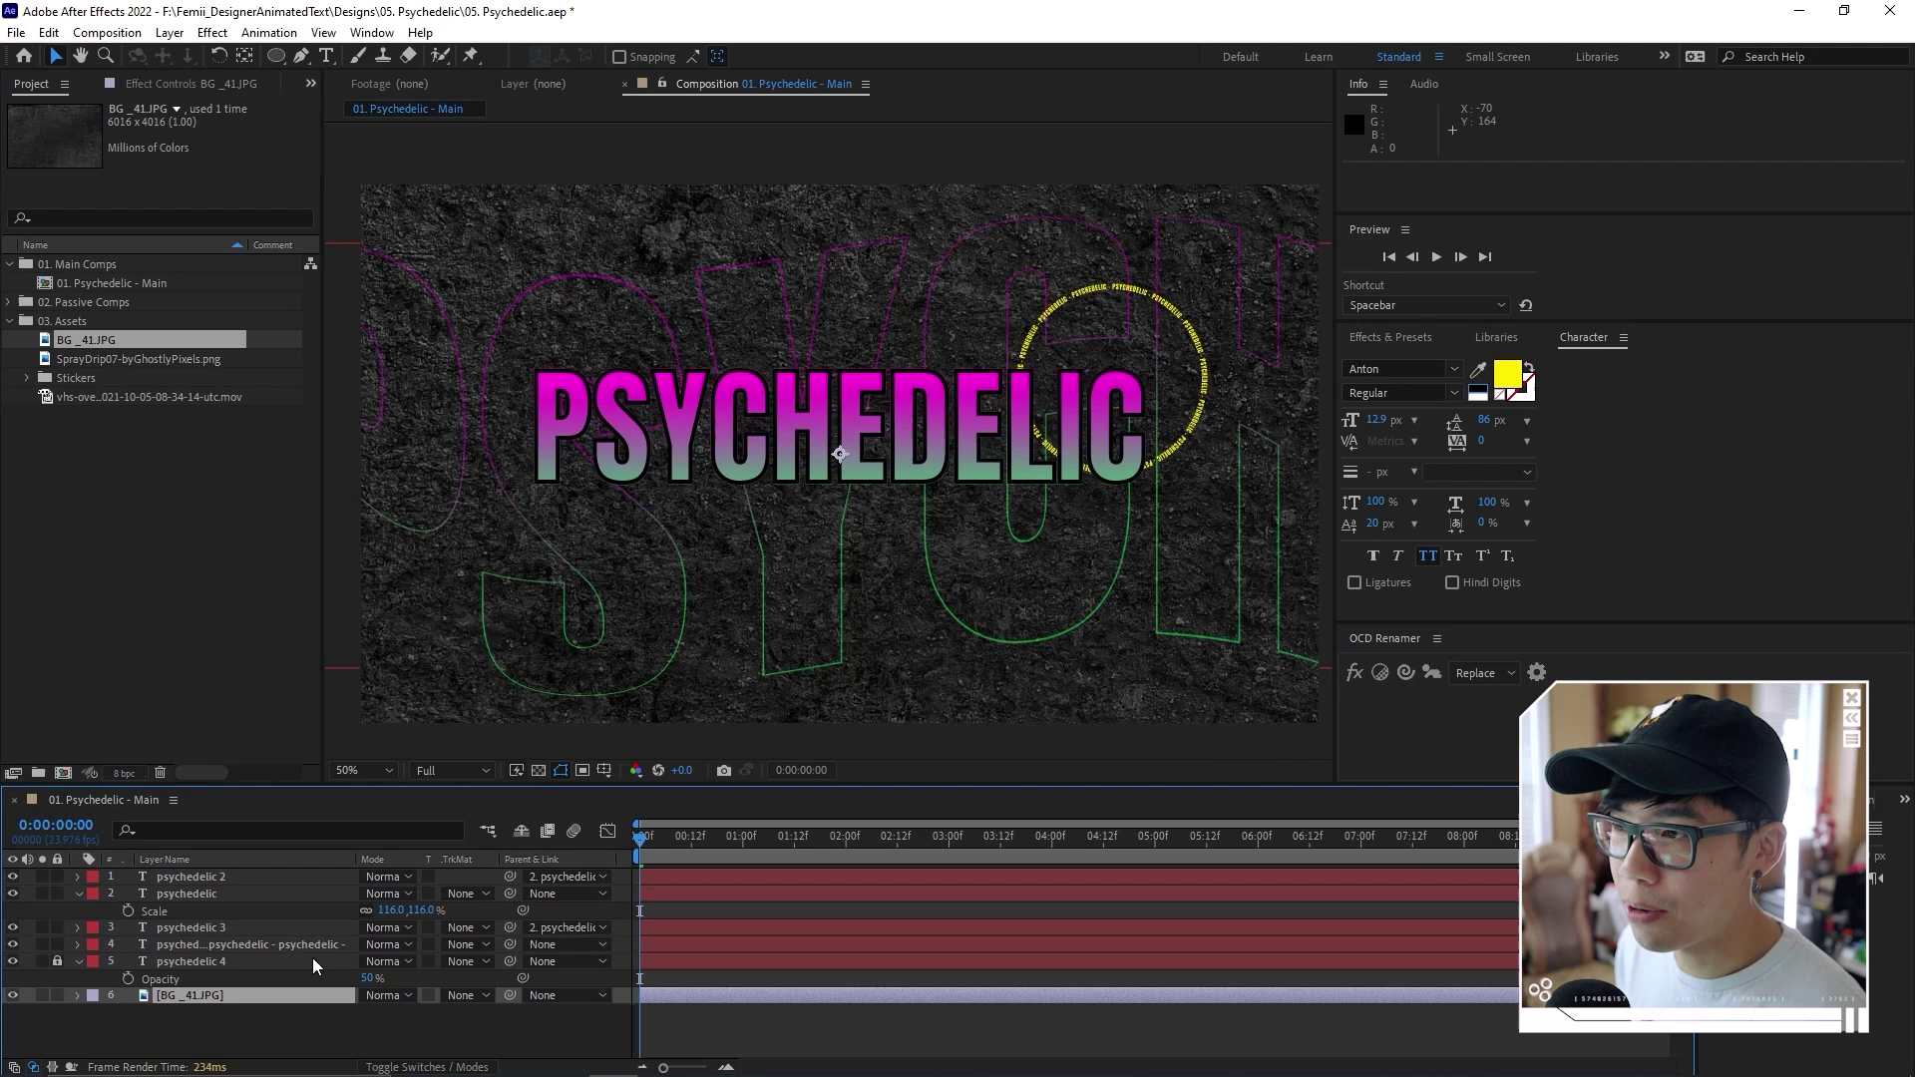
Scale the BG _41.JPG layer down to 33% and check that it covers the whole frame
key("s")
left_click(387, 1011)
type("35")
key("Return")
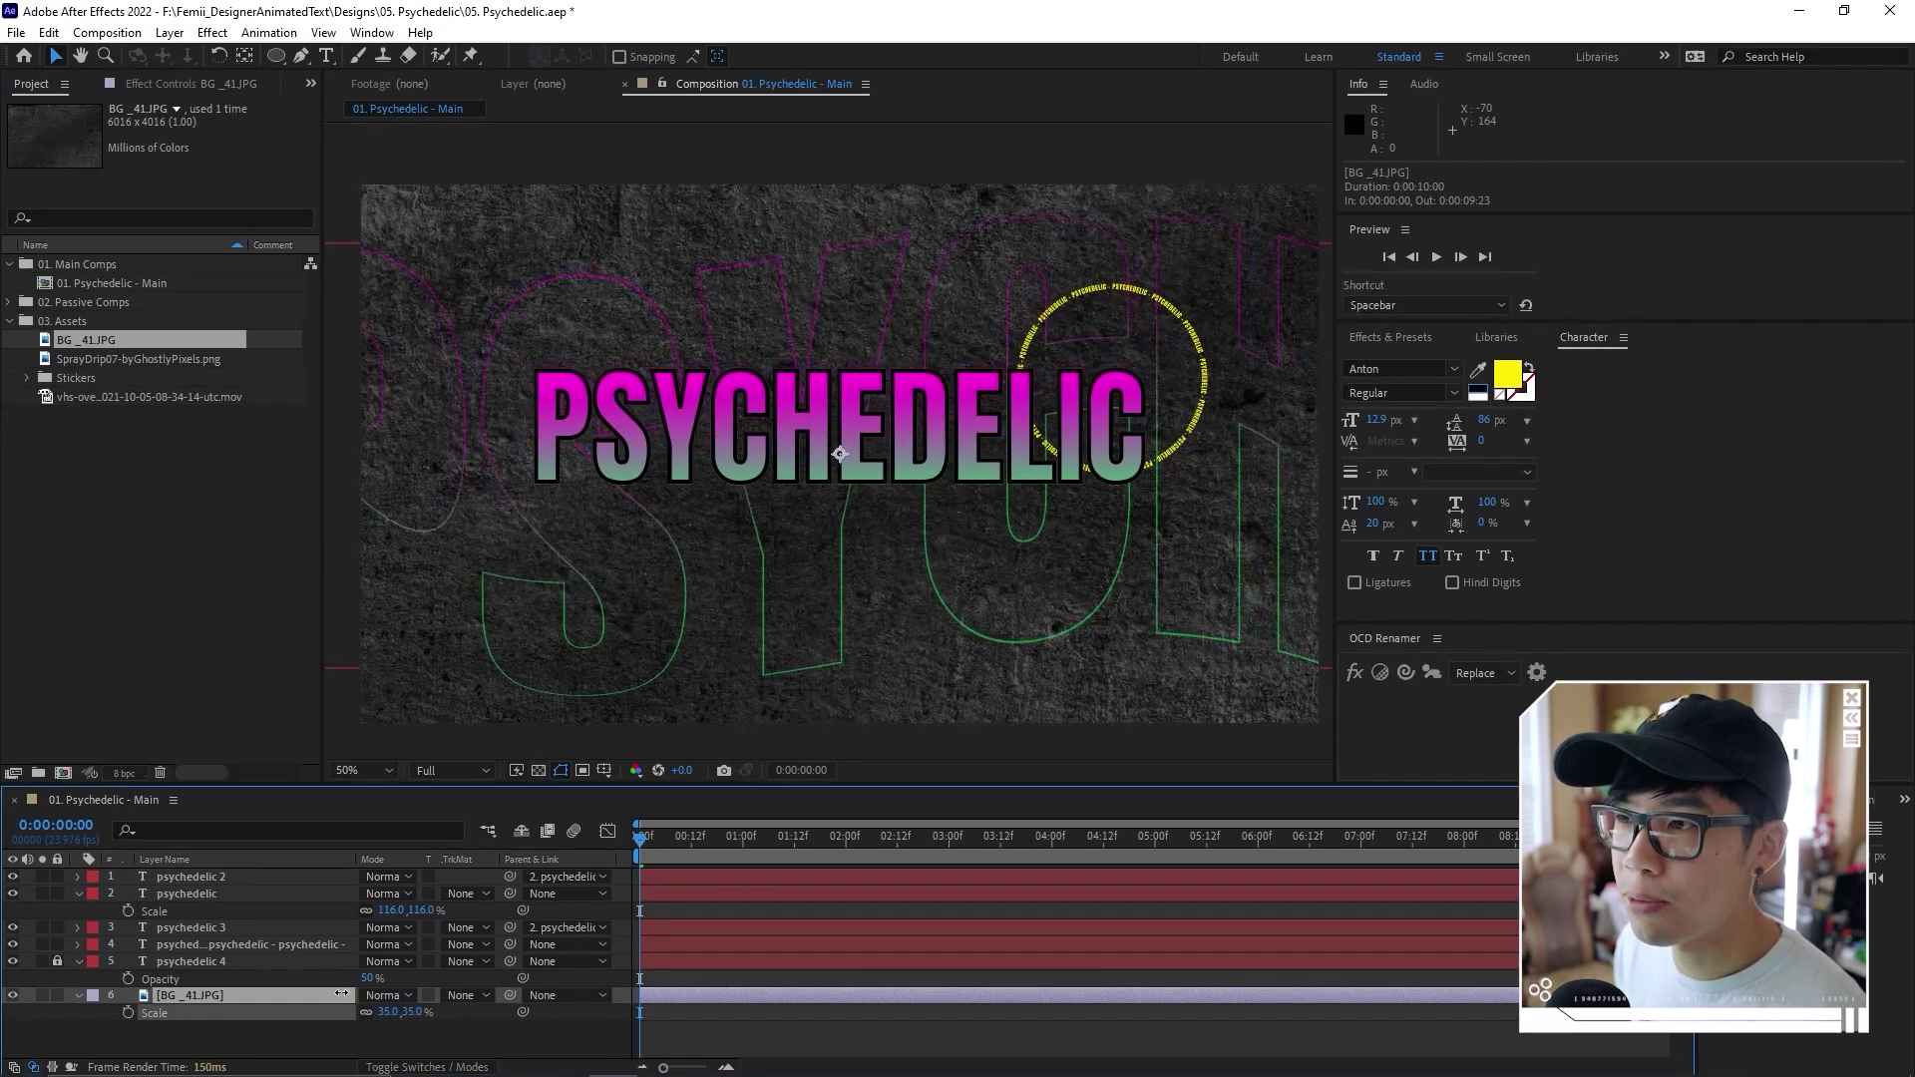
left_click_drag(387, 1012, 376, 1012)
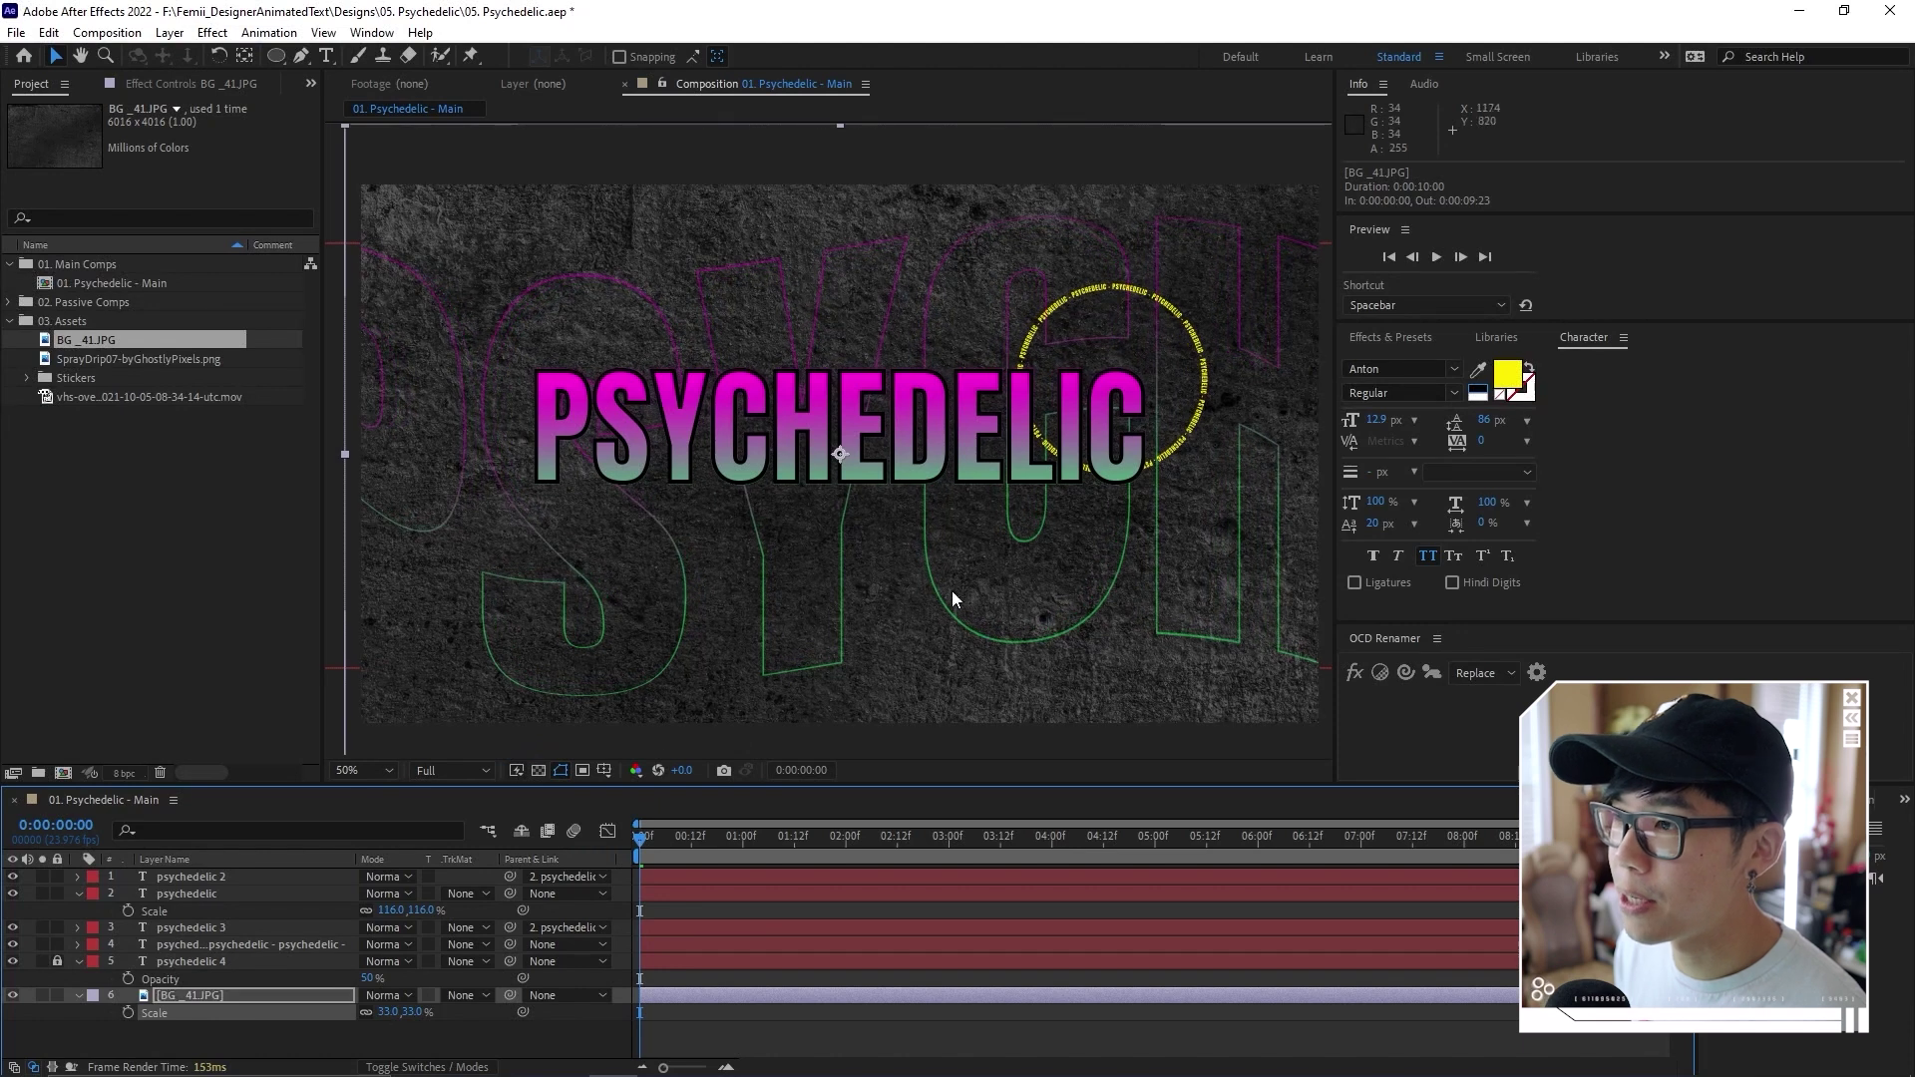
key("comma")
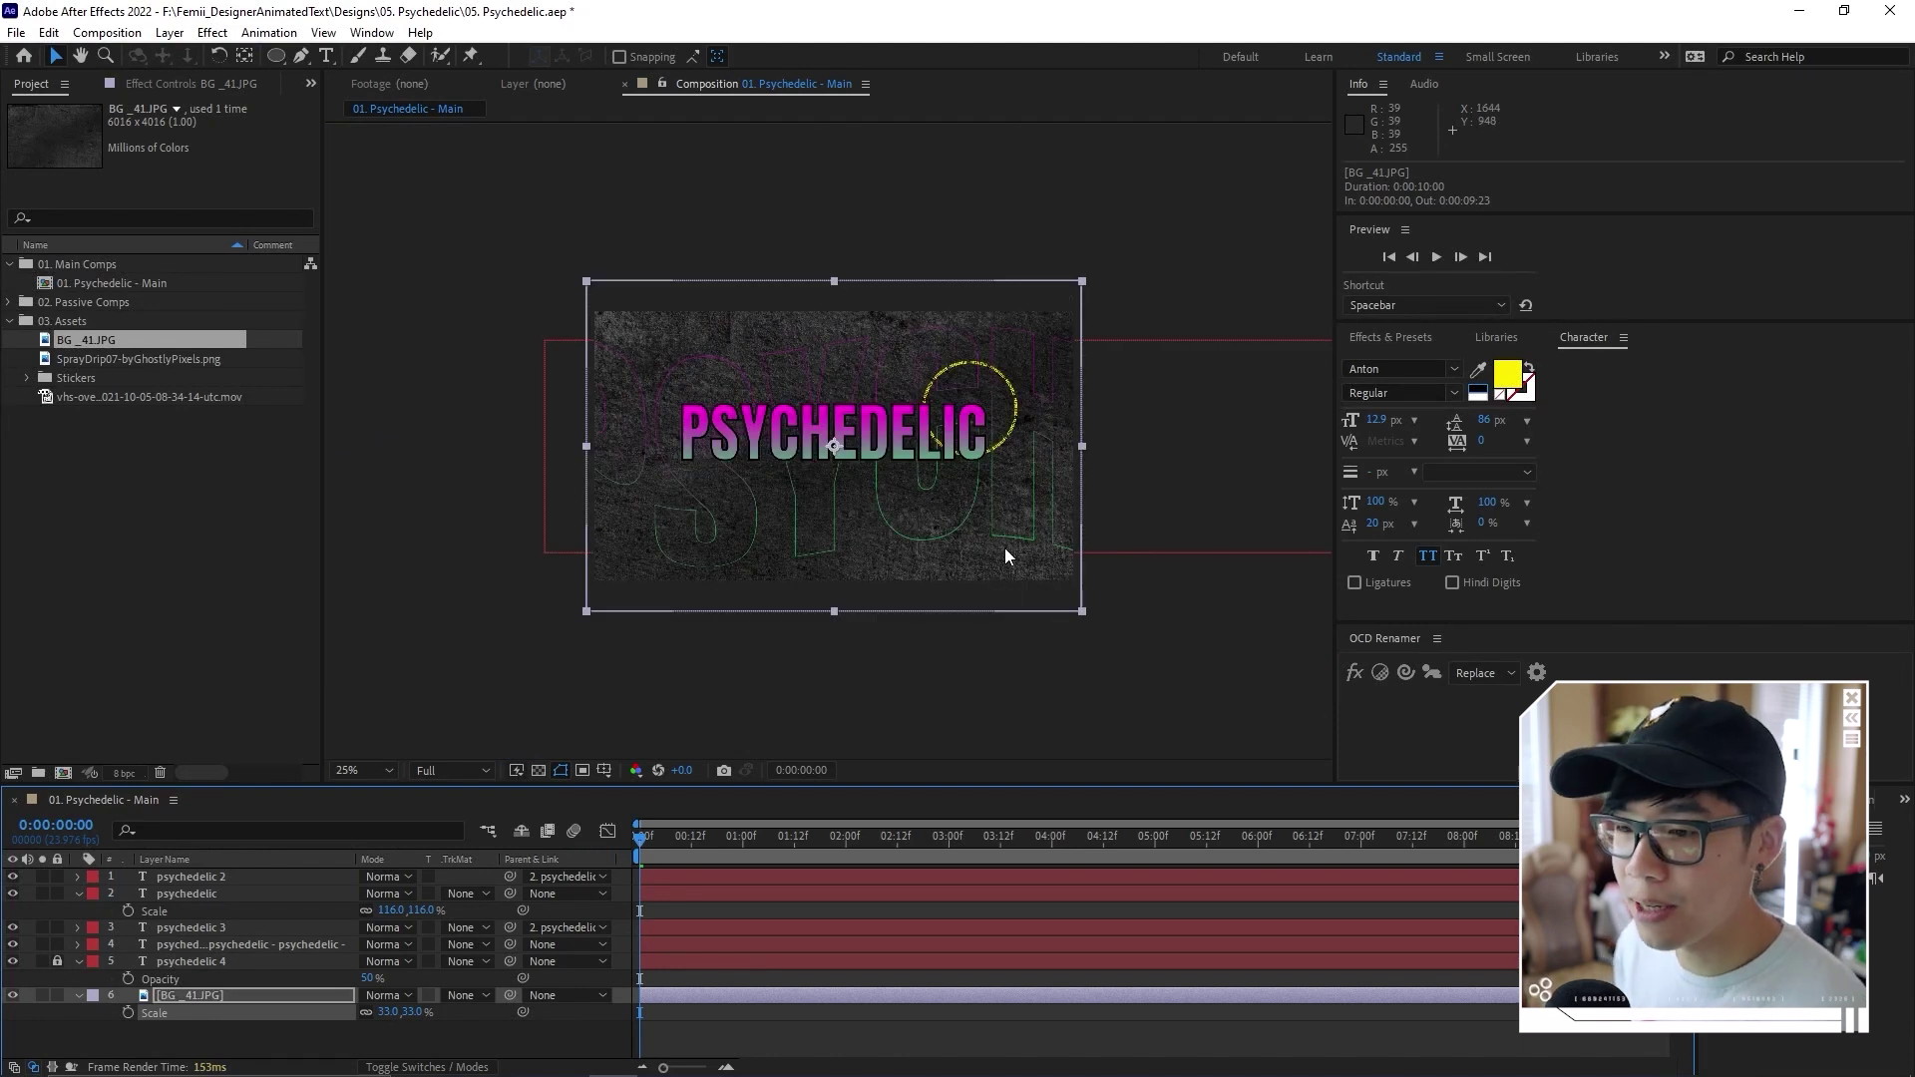
left_click(228, 994)
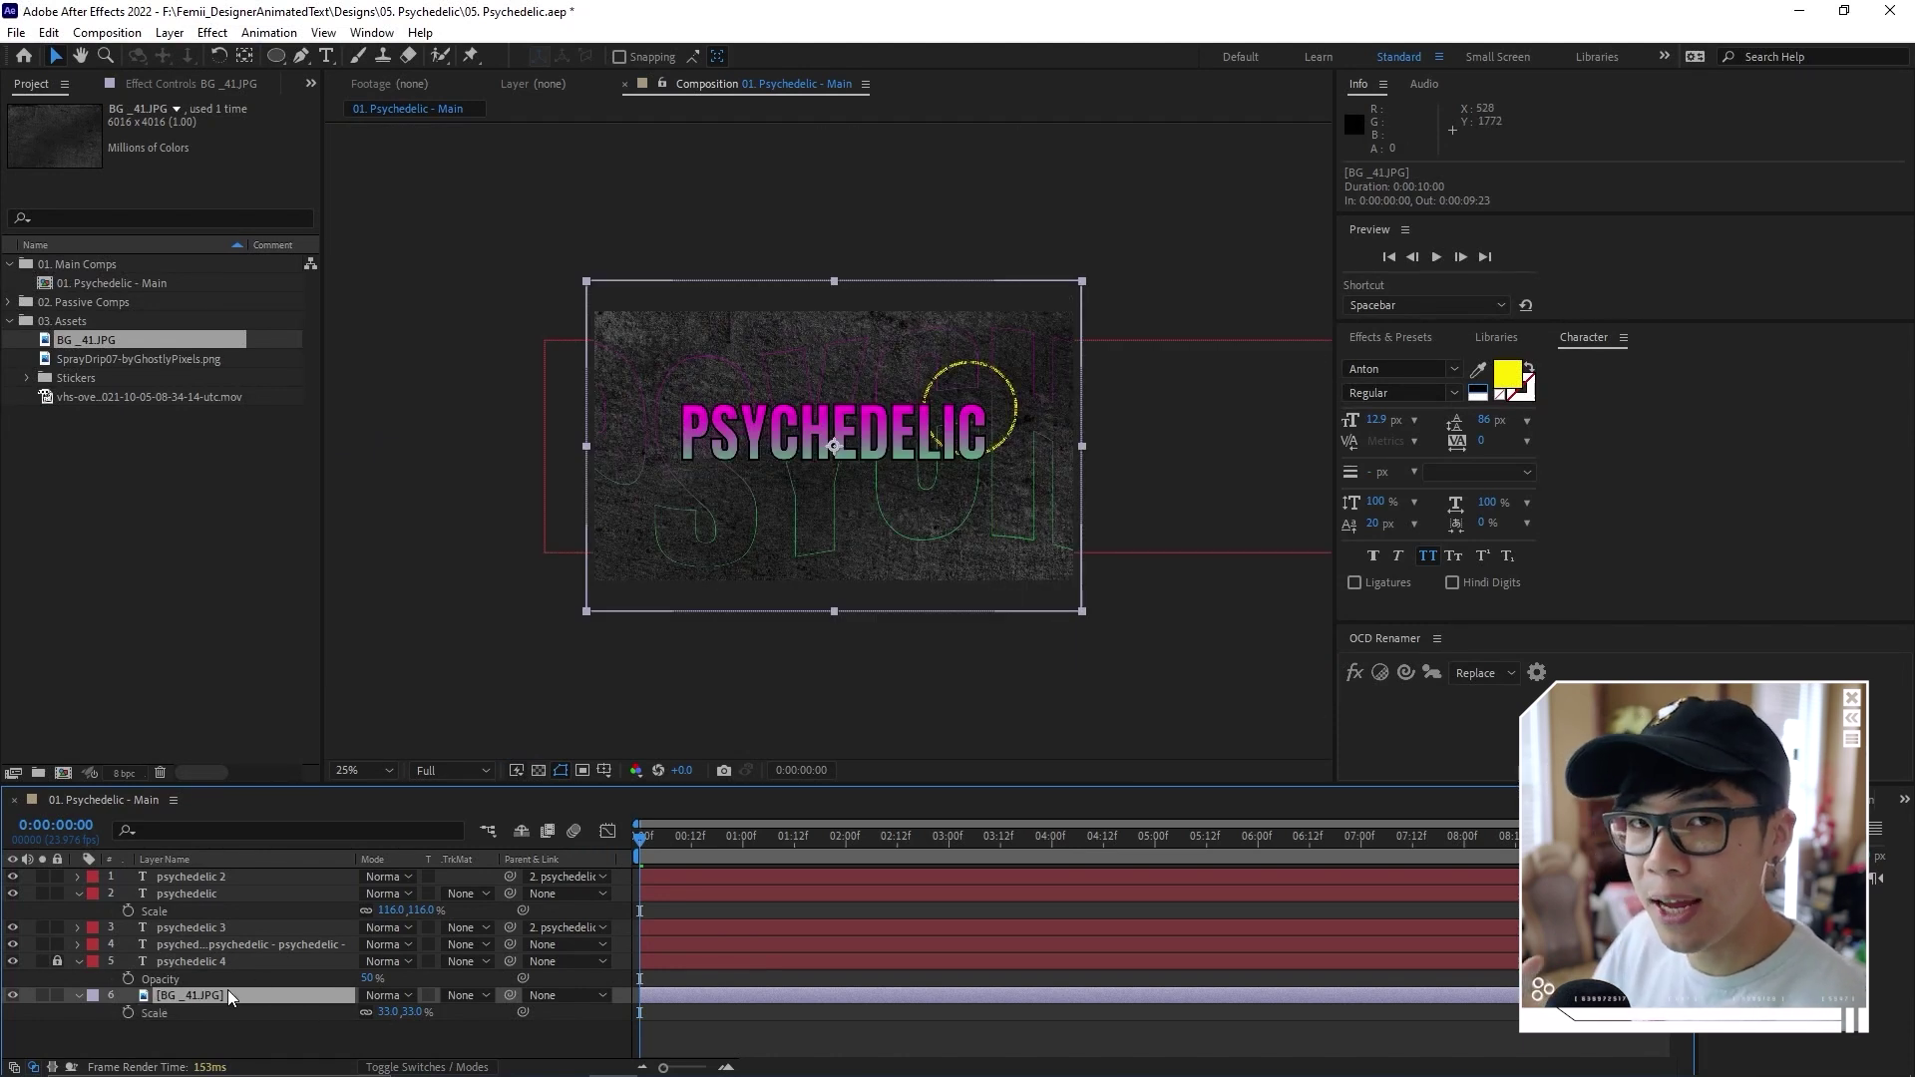
key("period")
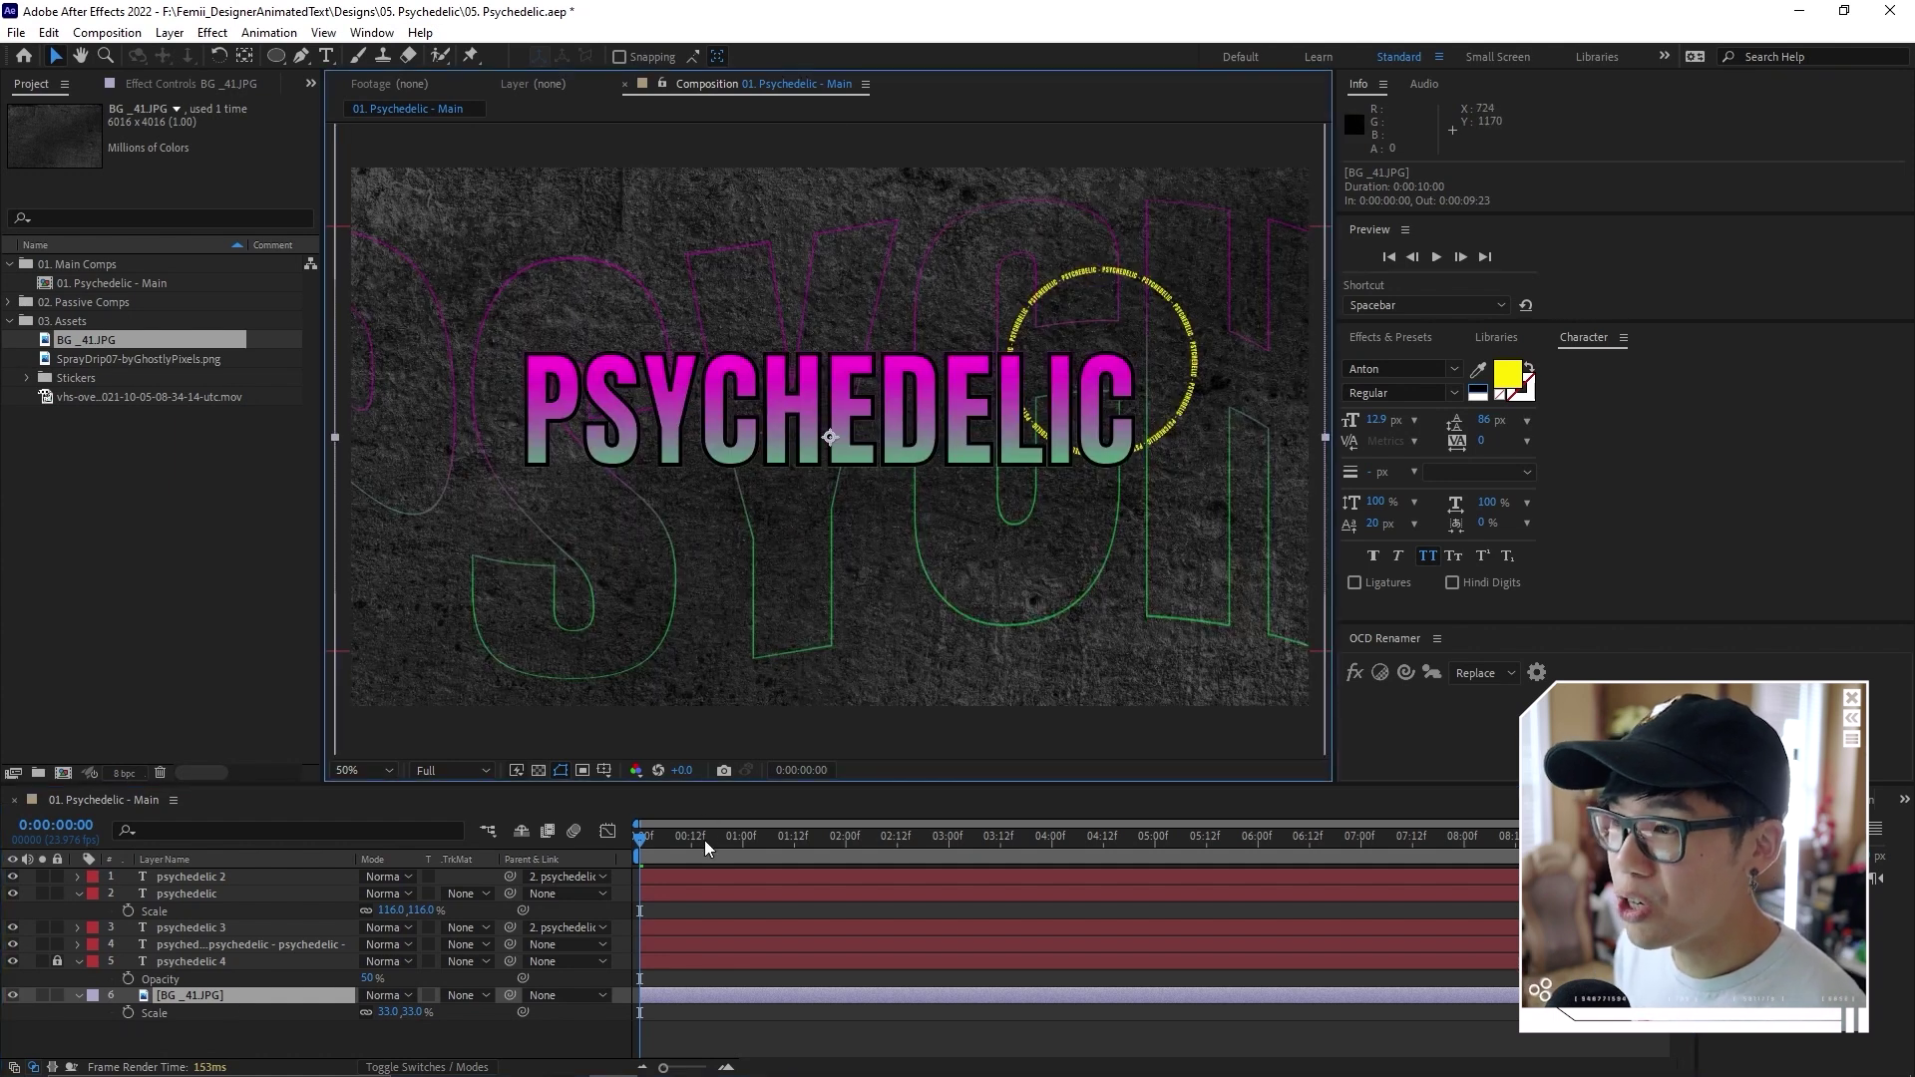
key("comma")
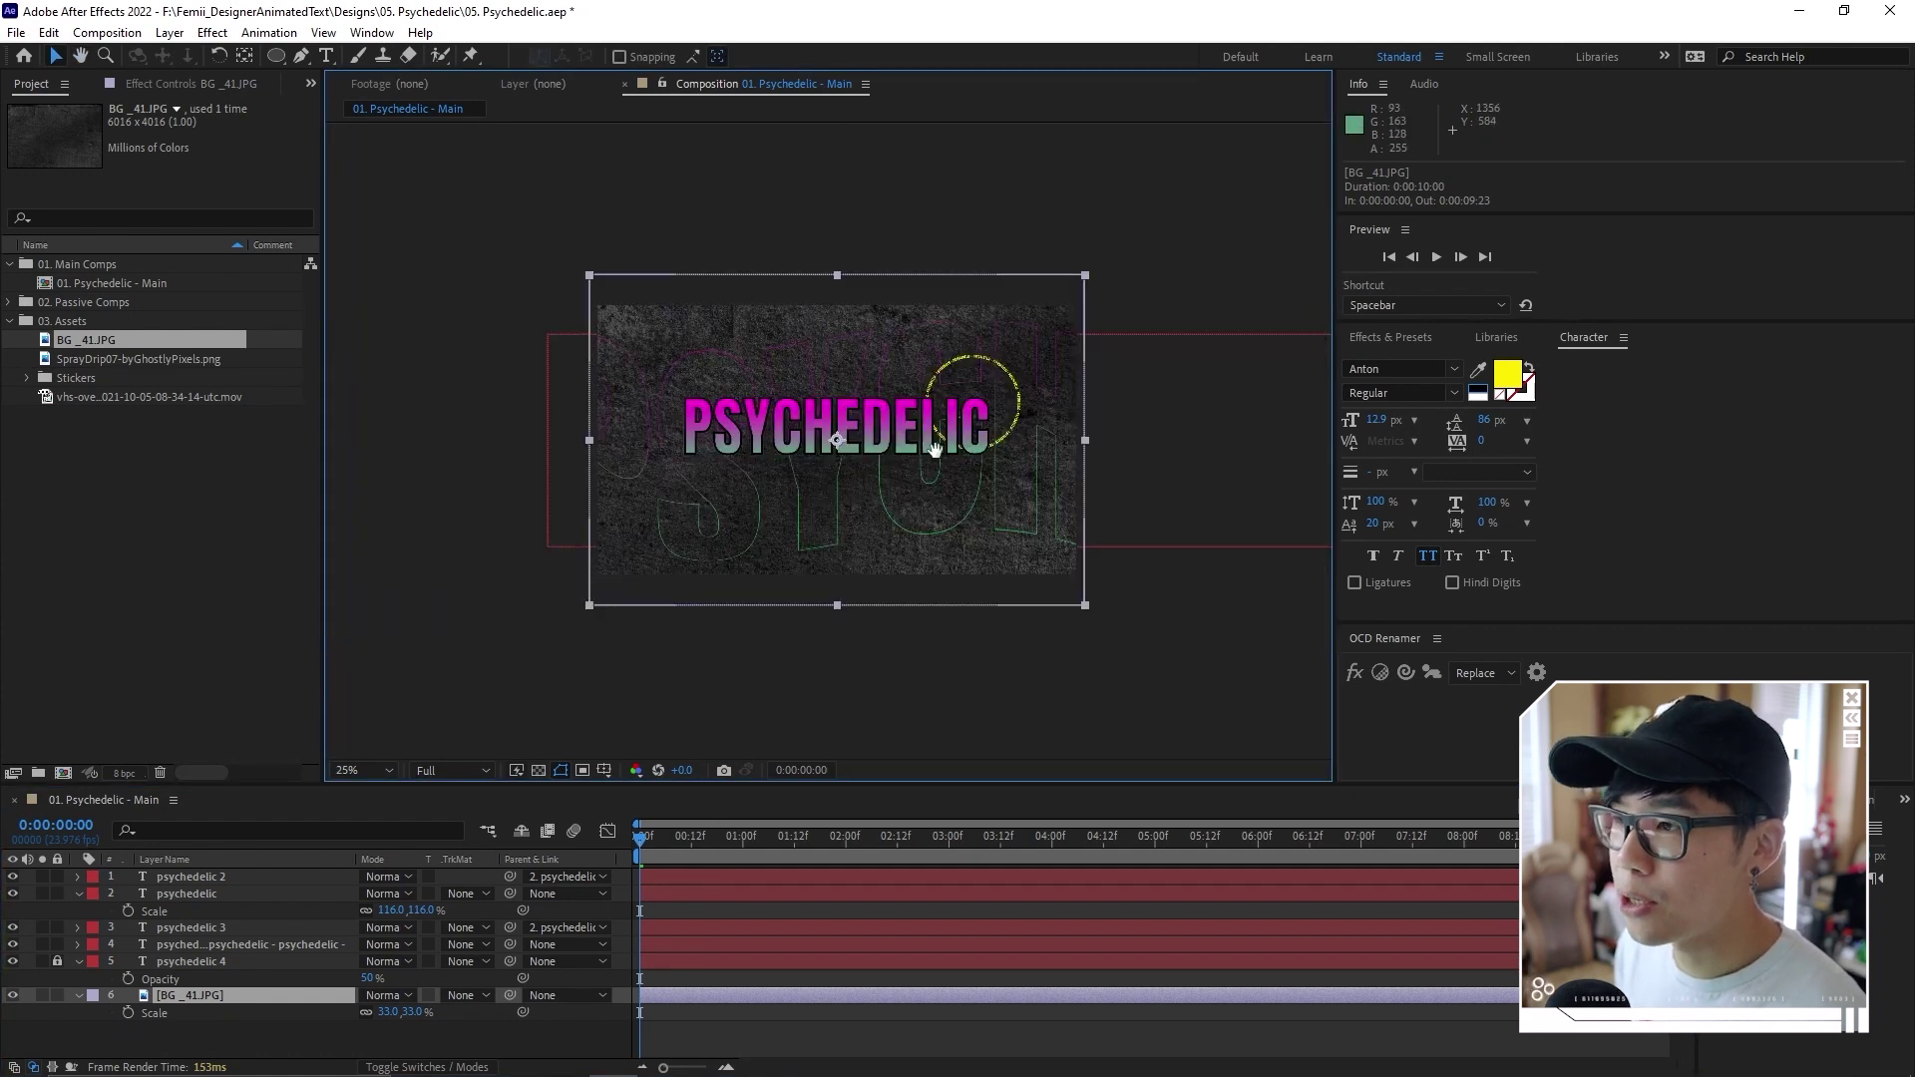
Apply the Curves effect to the BG _41.JPG layer and pull the curve down to darken the texture
key("period")
key("ctrl+space")
type("curv")
key("Return")
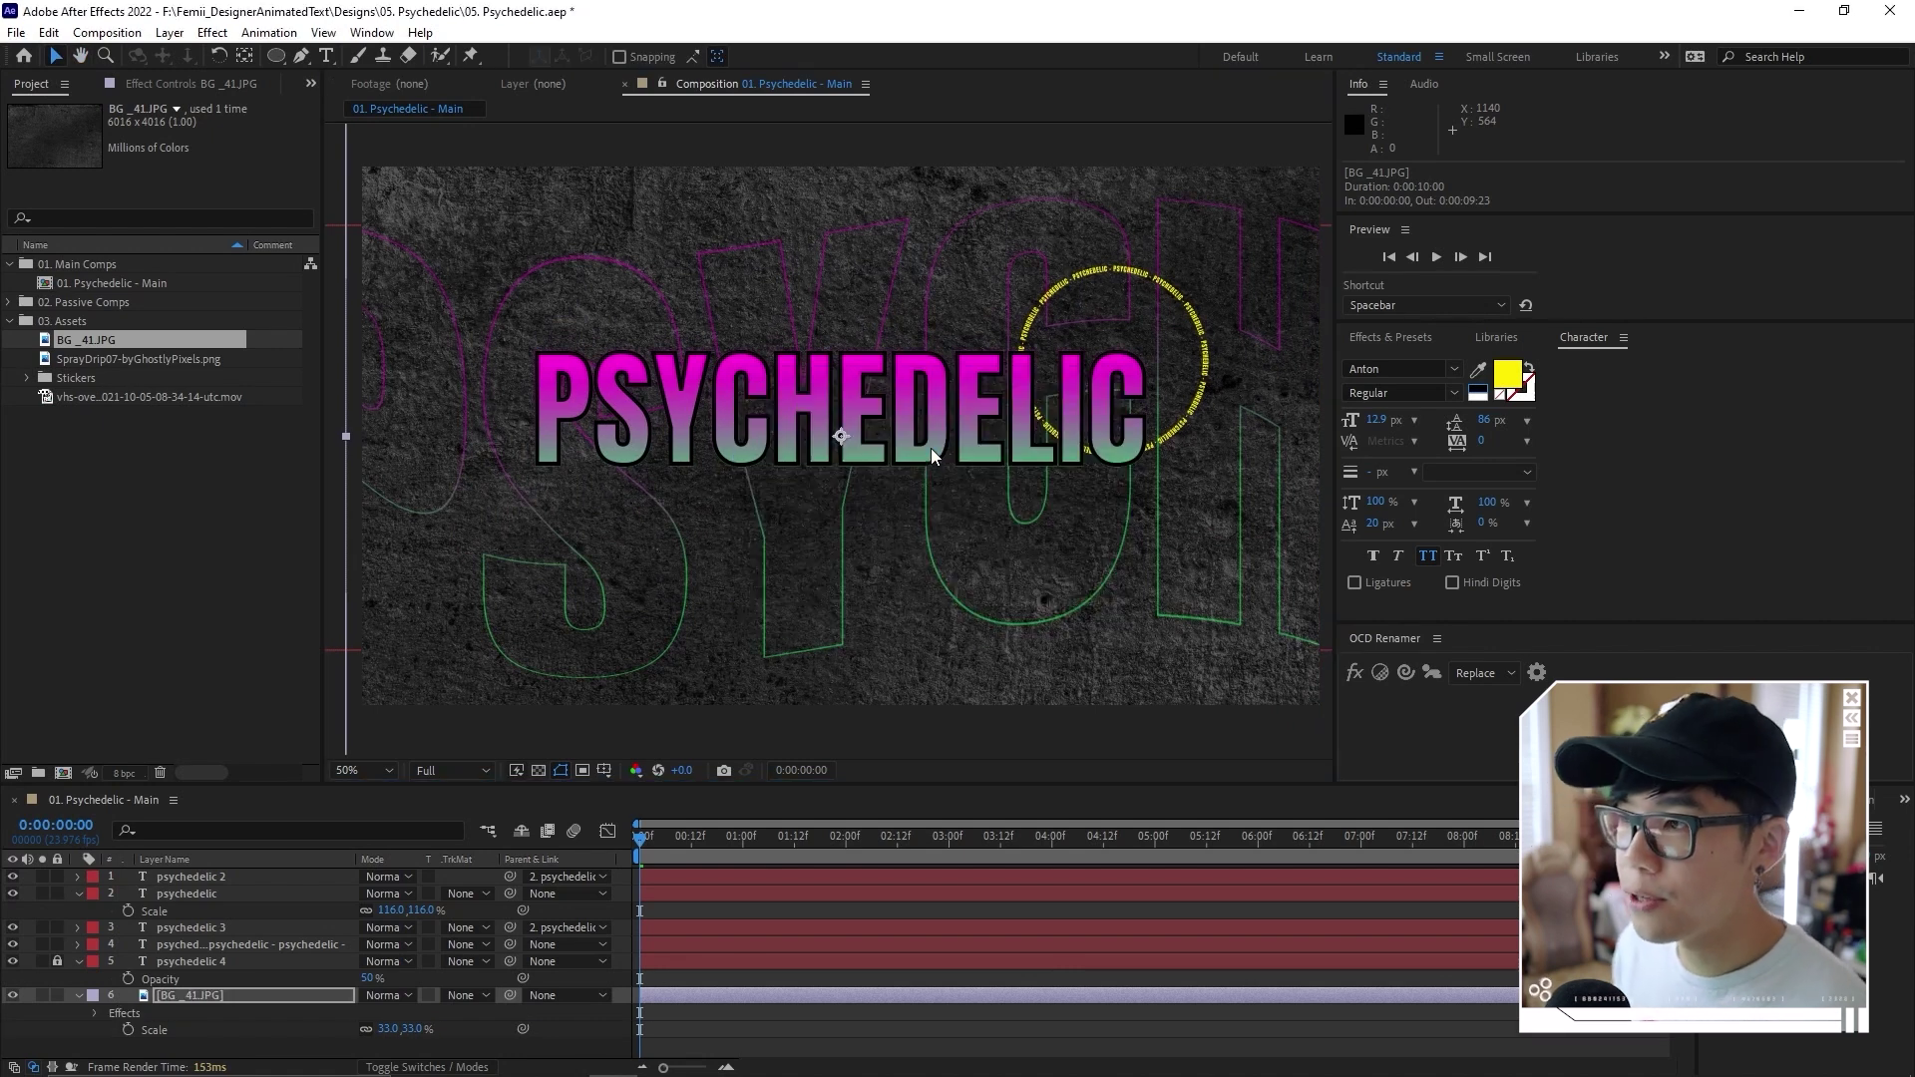
left_click_drag(279, 217, 286, 271)
left_click(124, 402)
left_click(38, 86)
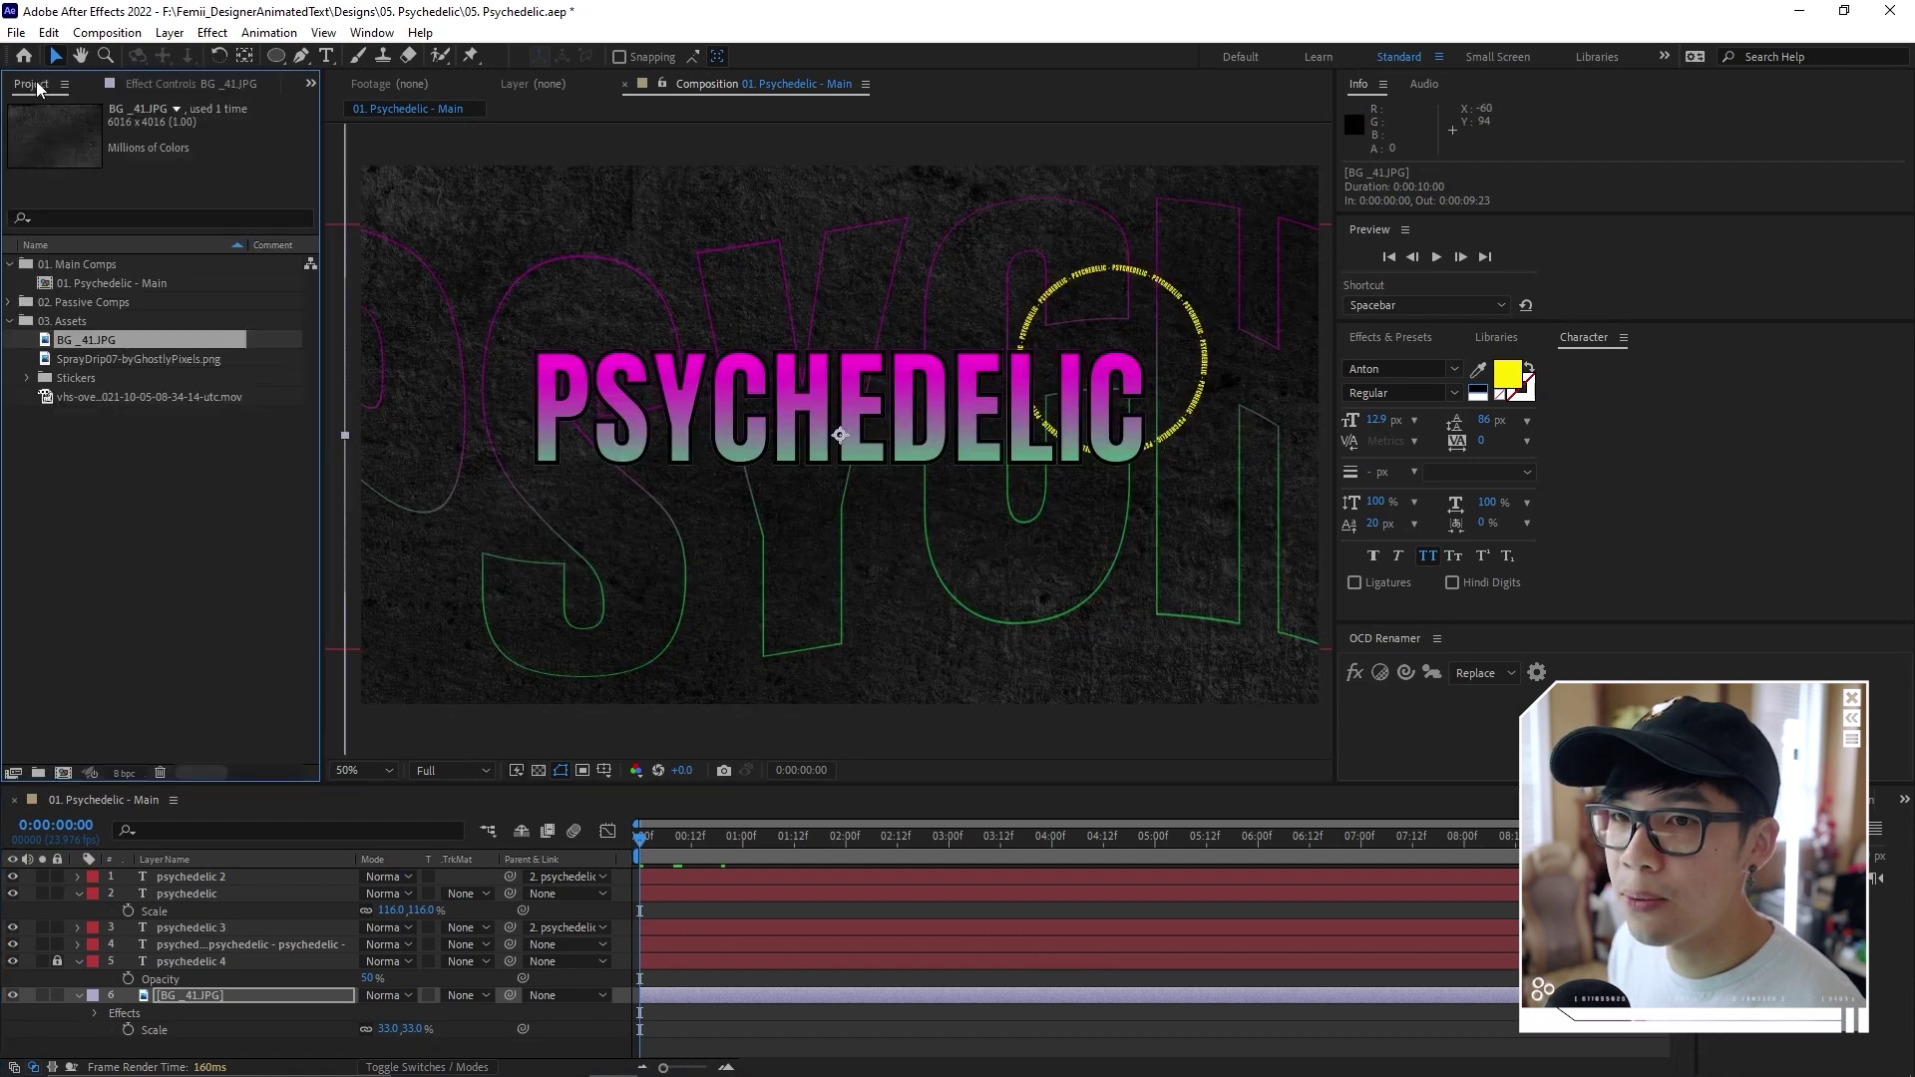
Preview SprayDrip07-byGhostlyPixels.png from the 03. Assets folder and add it to the composition directly above the BG _41.JPG layer
left_click(106, 359)
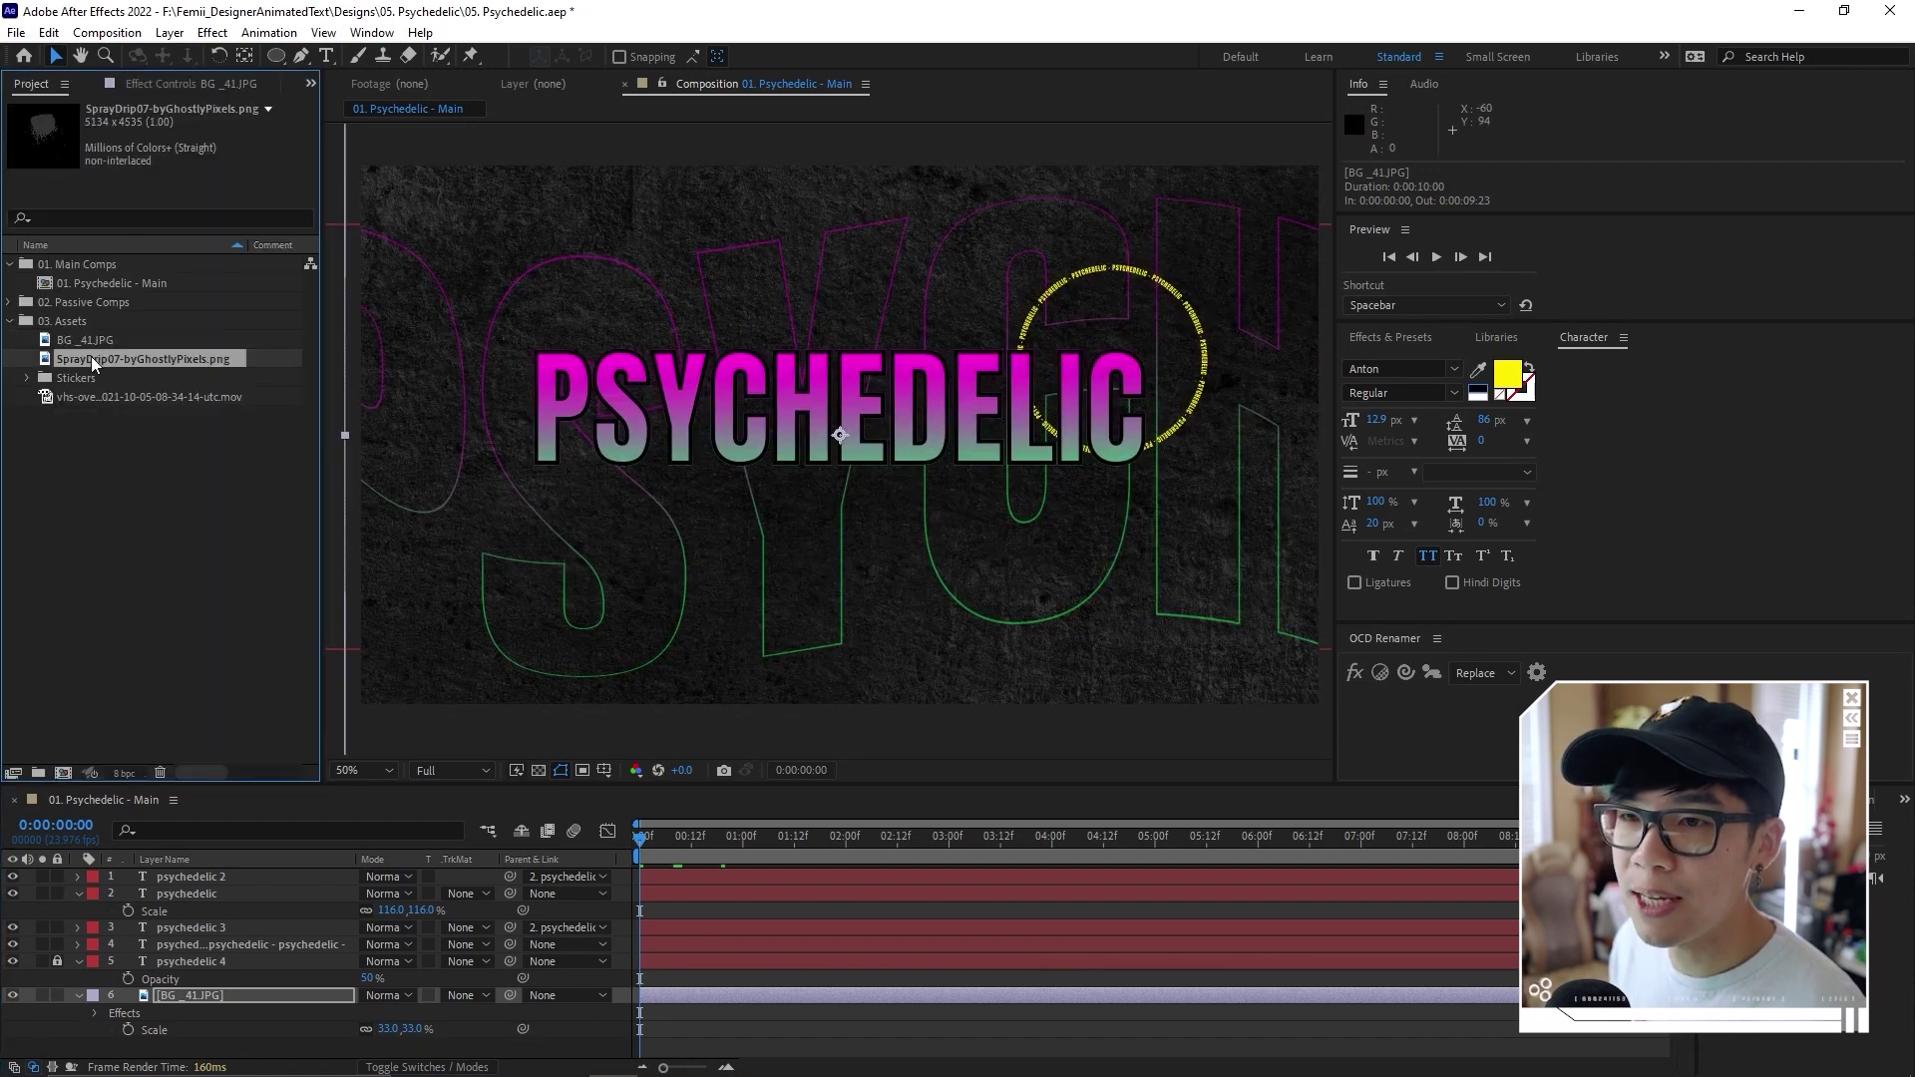
double_click(92, 357)
key("comma")
key("comma")
left_click_drag(798, 523, 778, 623)
mouse_move(112, 361)
left_mouse_down()
mouse_move(179, 371)
mouse_move(249, 985)
left_mouse_up()
scroll(836, 544, "down", 1)
scroll(859, 540, "up", 1)
Scale the SprayDrip07 layer to 59% and move it toward the lower left of the frame
key("s")
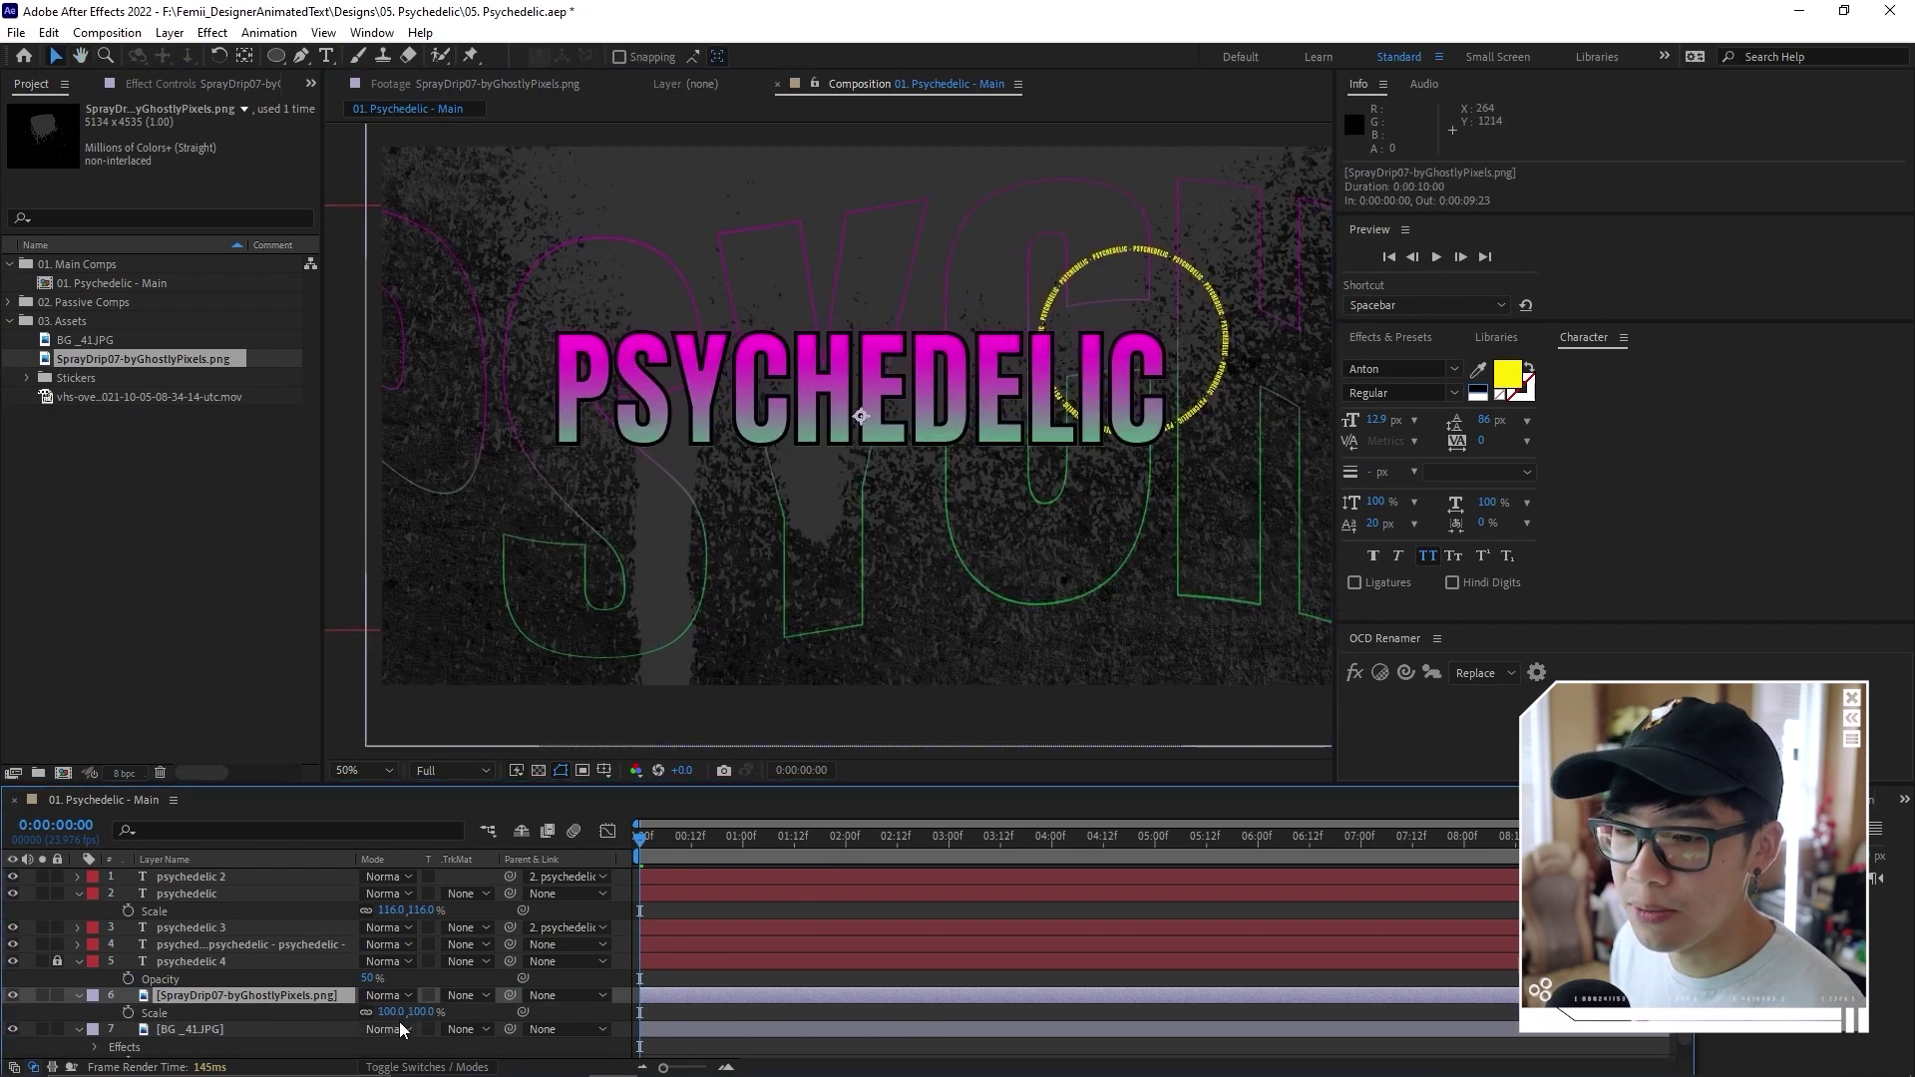
left_click_drag(393, 1013, 355, 1015)
mouse_move(942, 231)
left_mouse_down()
mouse_move(716, 344)
mouse_move(732, 337)
left_mouse_up()
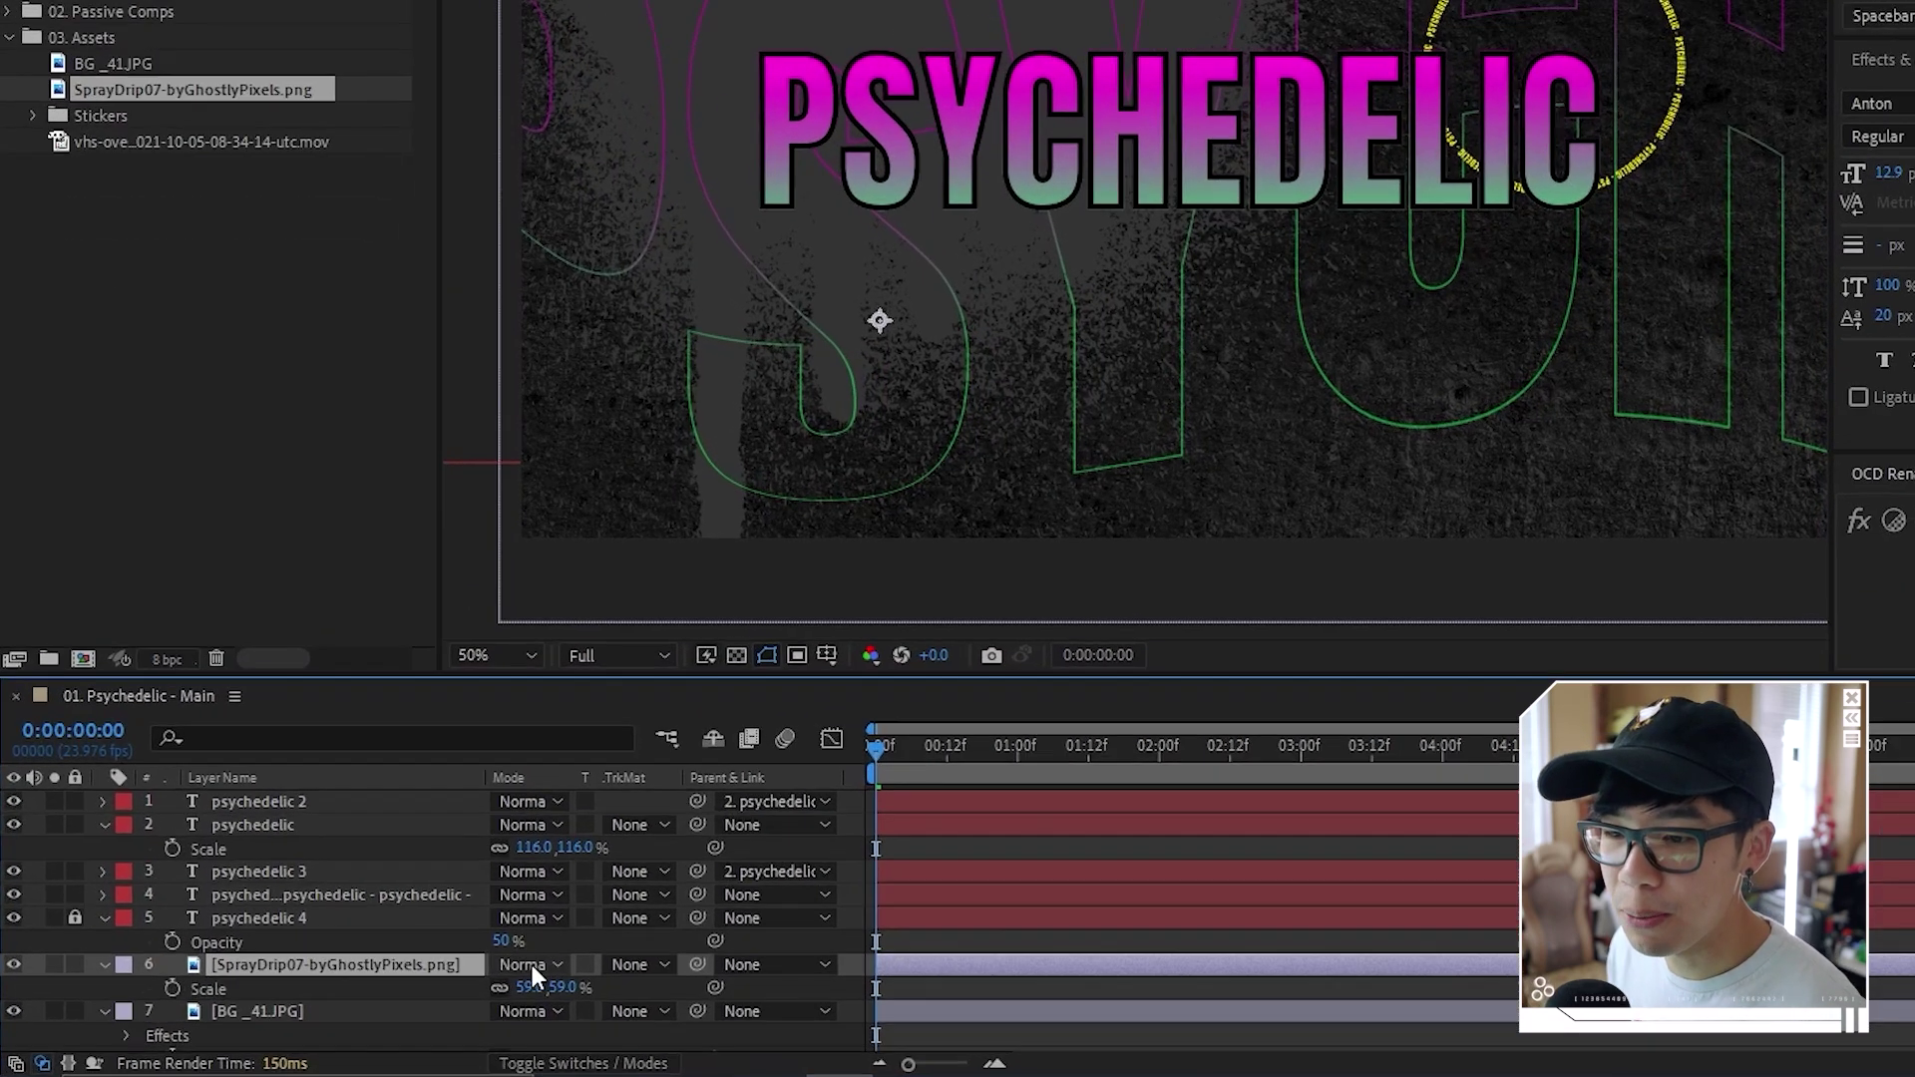
Set the SprayDrip07 layer's blend mode to Color Dodge and compare the background with the layer hidden and shown
left_click(387, 996)
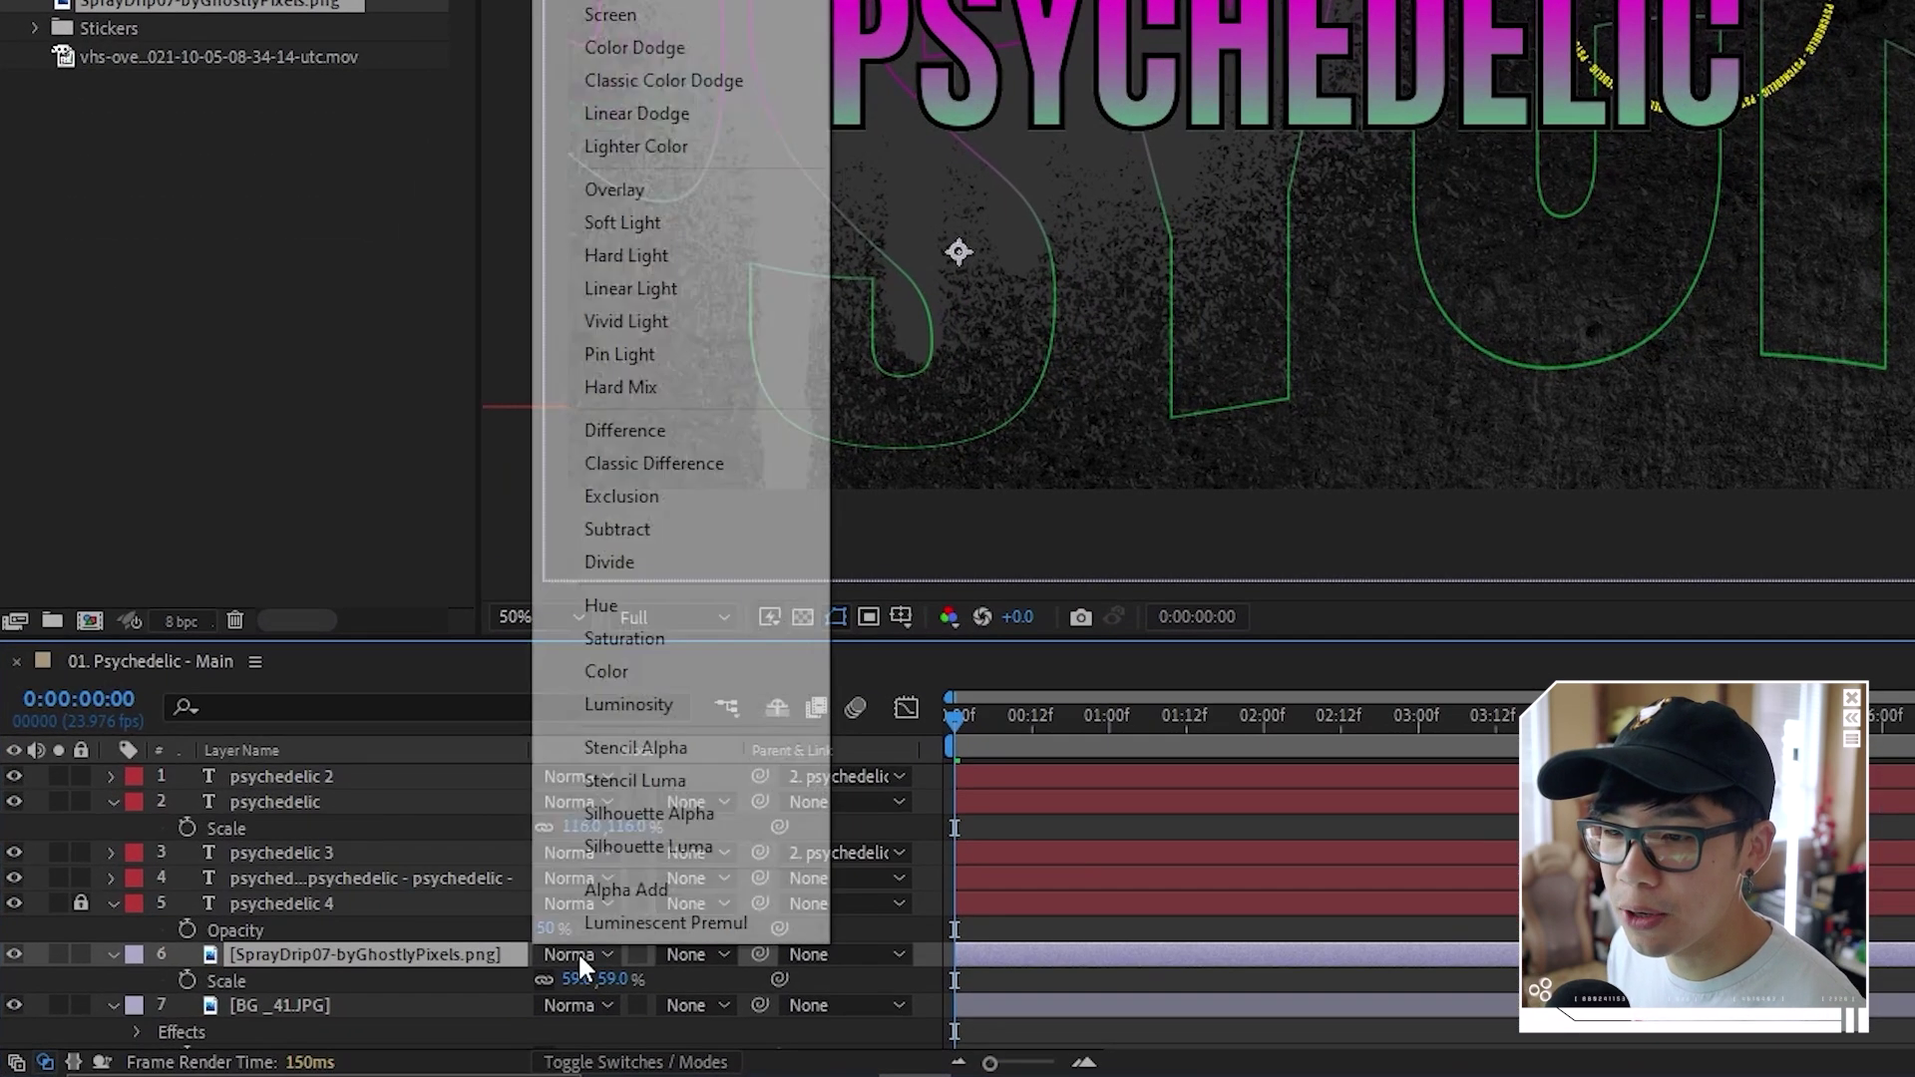
left_click(659, 48)
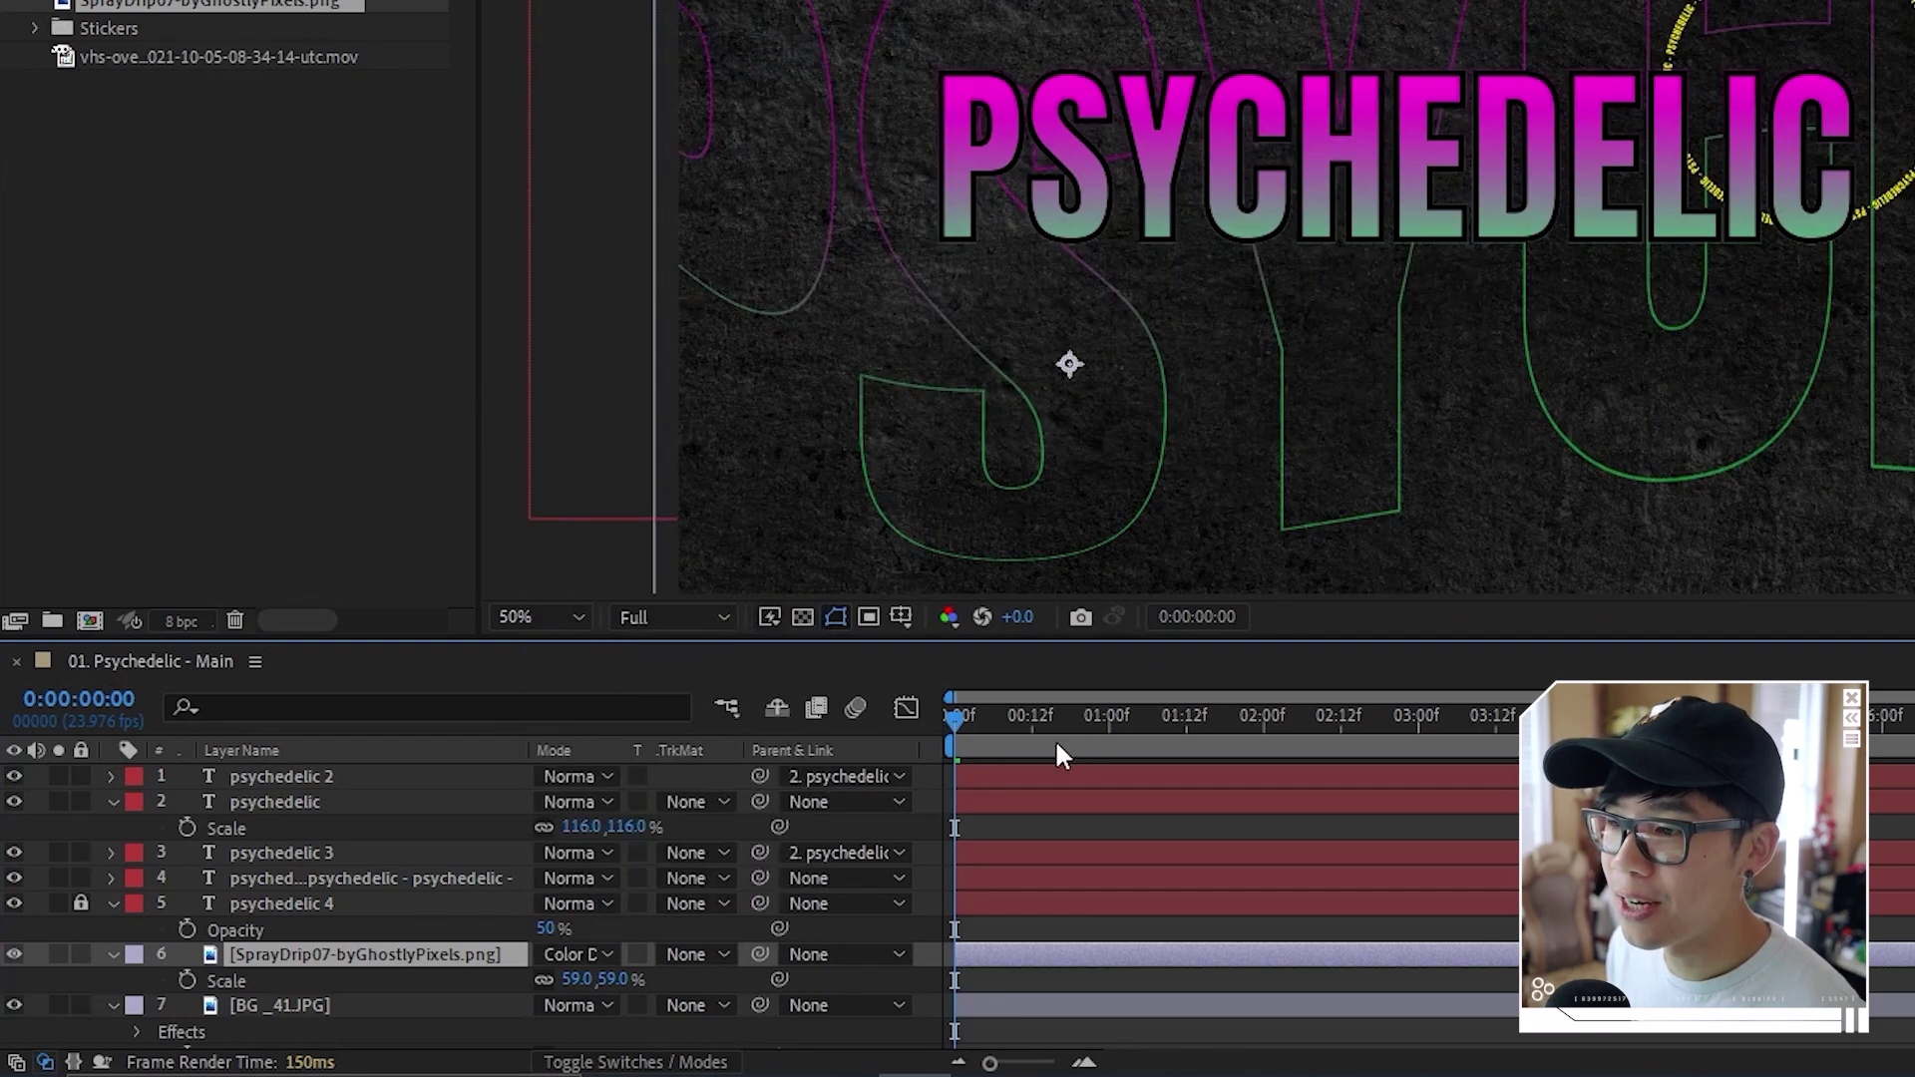
left_click_drag(1060, 755, 1051, 726)
left_click_drag(1231, 239, 1180, 206)
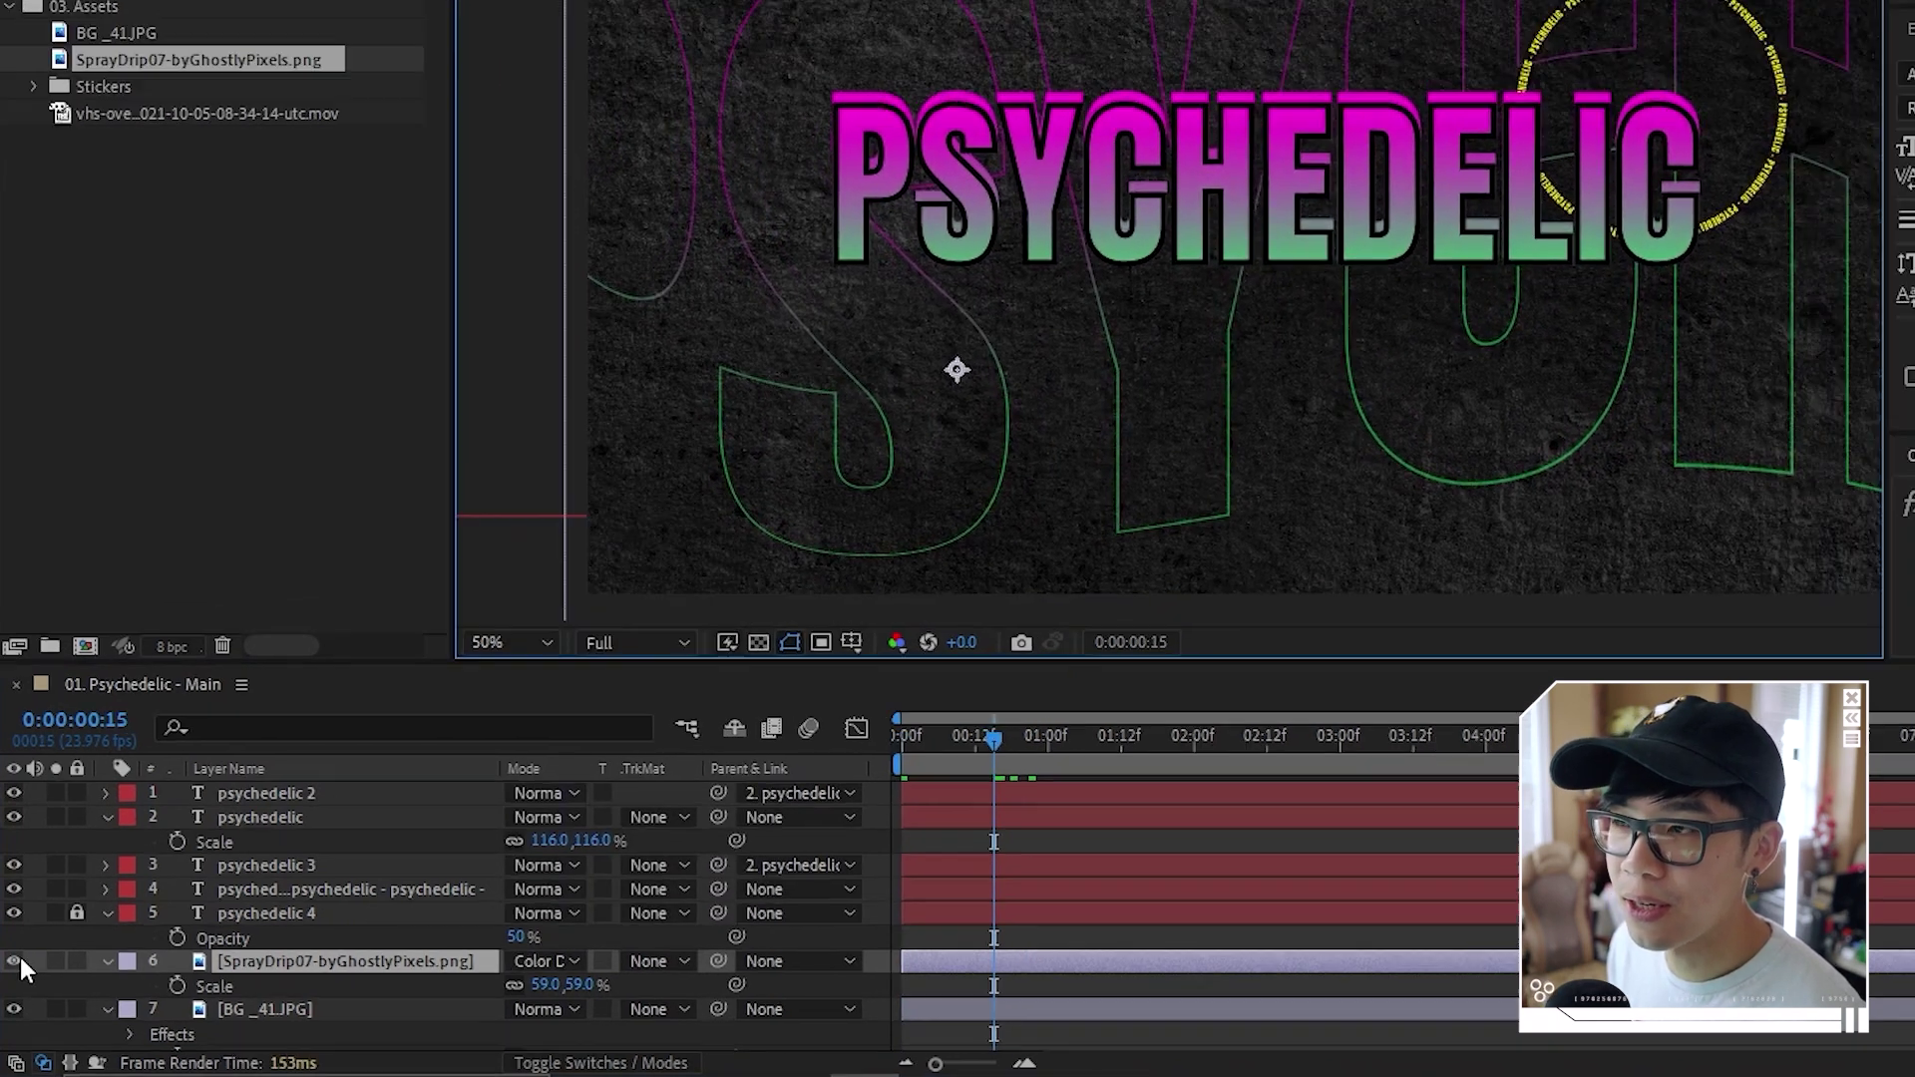
left_click(19, 949)
left_click(15, 992)
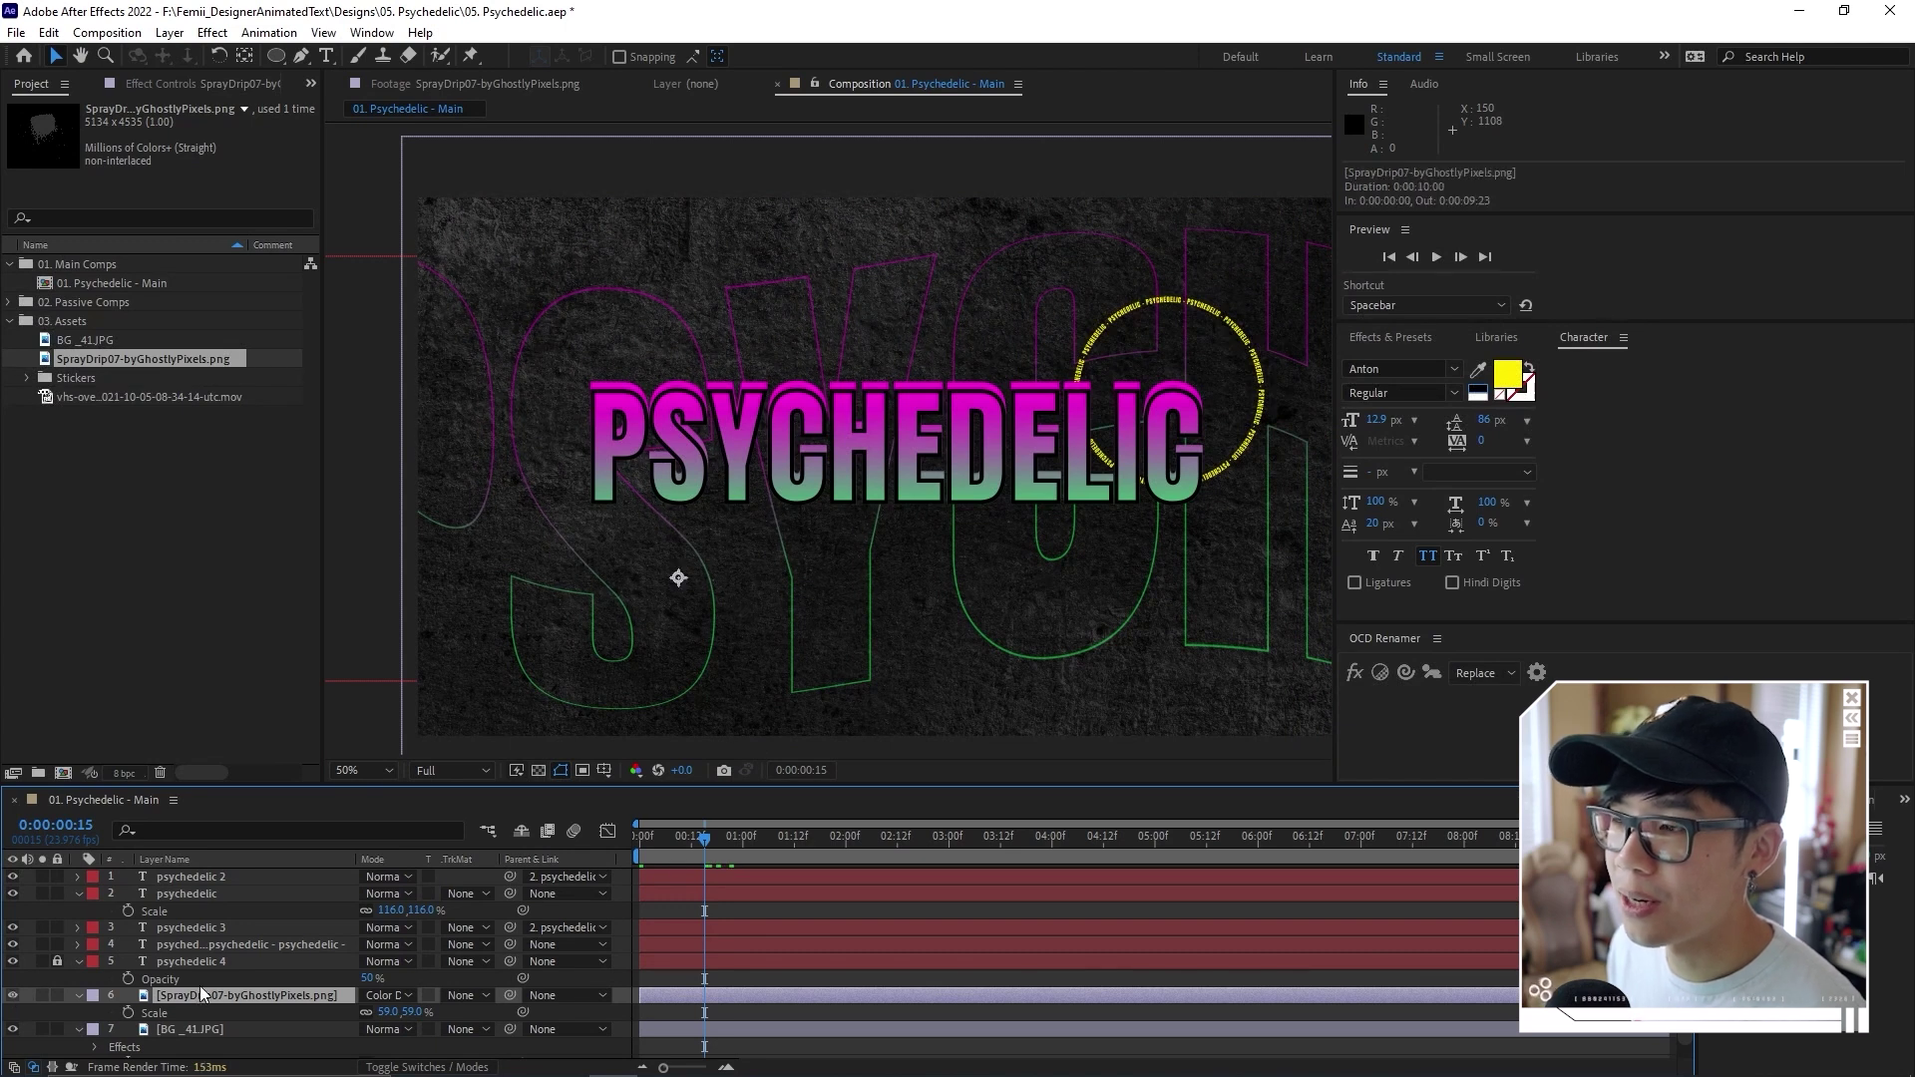
Duplicate the SprayDrip07 layer to strengthen its lighting effect on the background
key("ctrl+d")
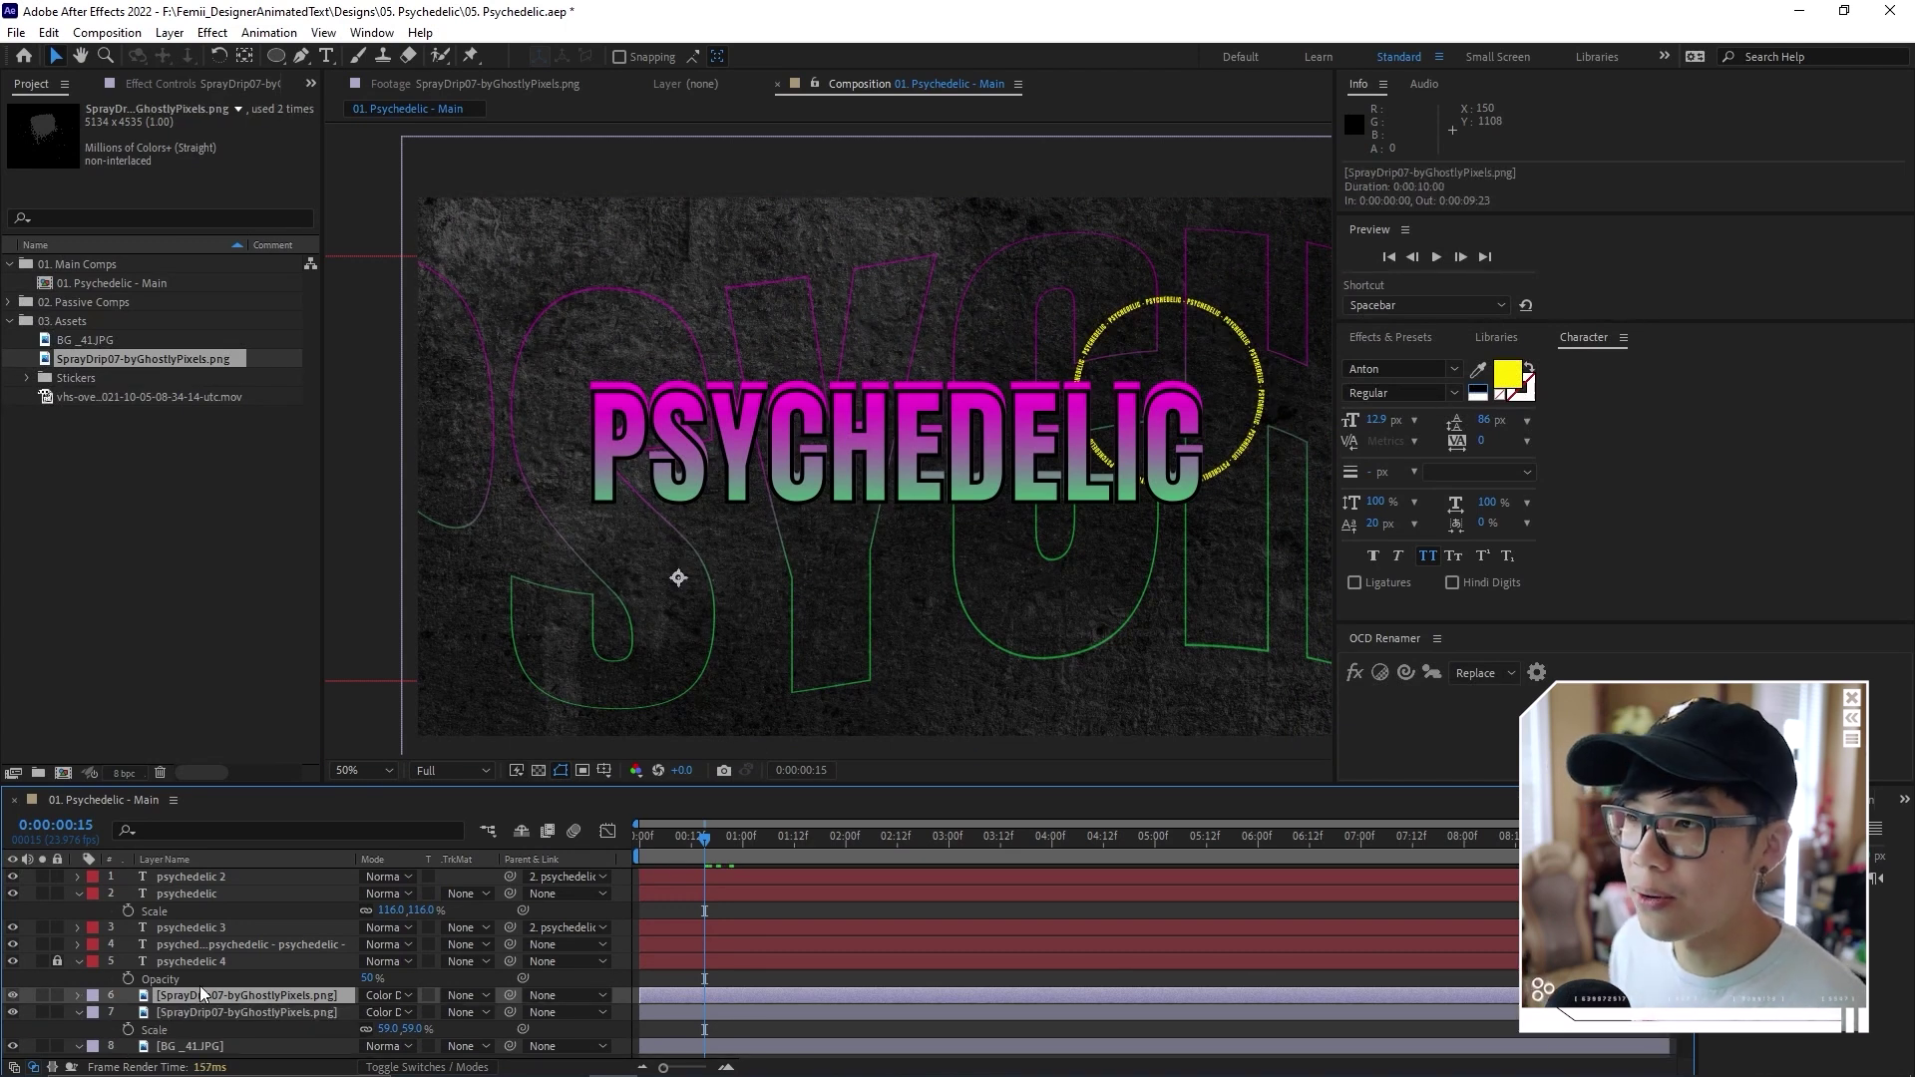
key("comma")
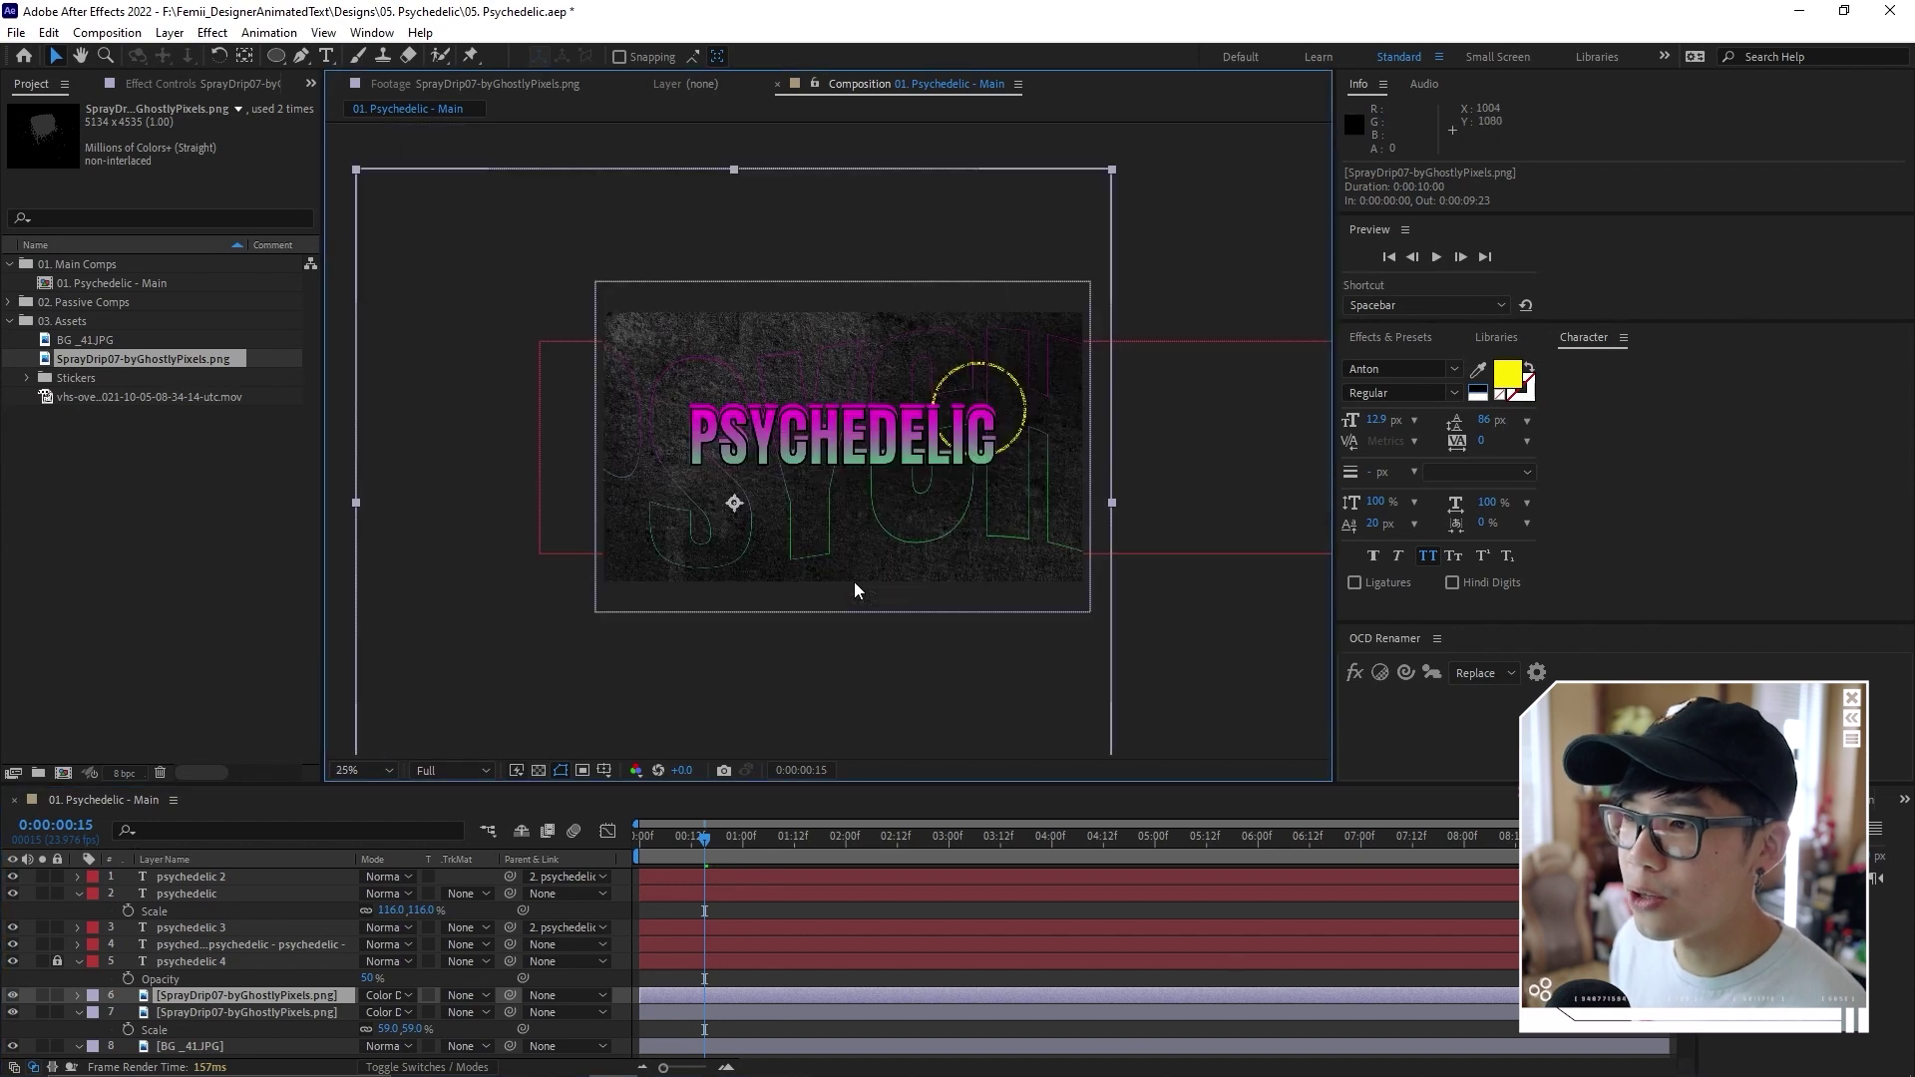
key("period")
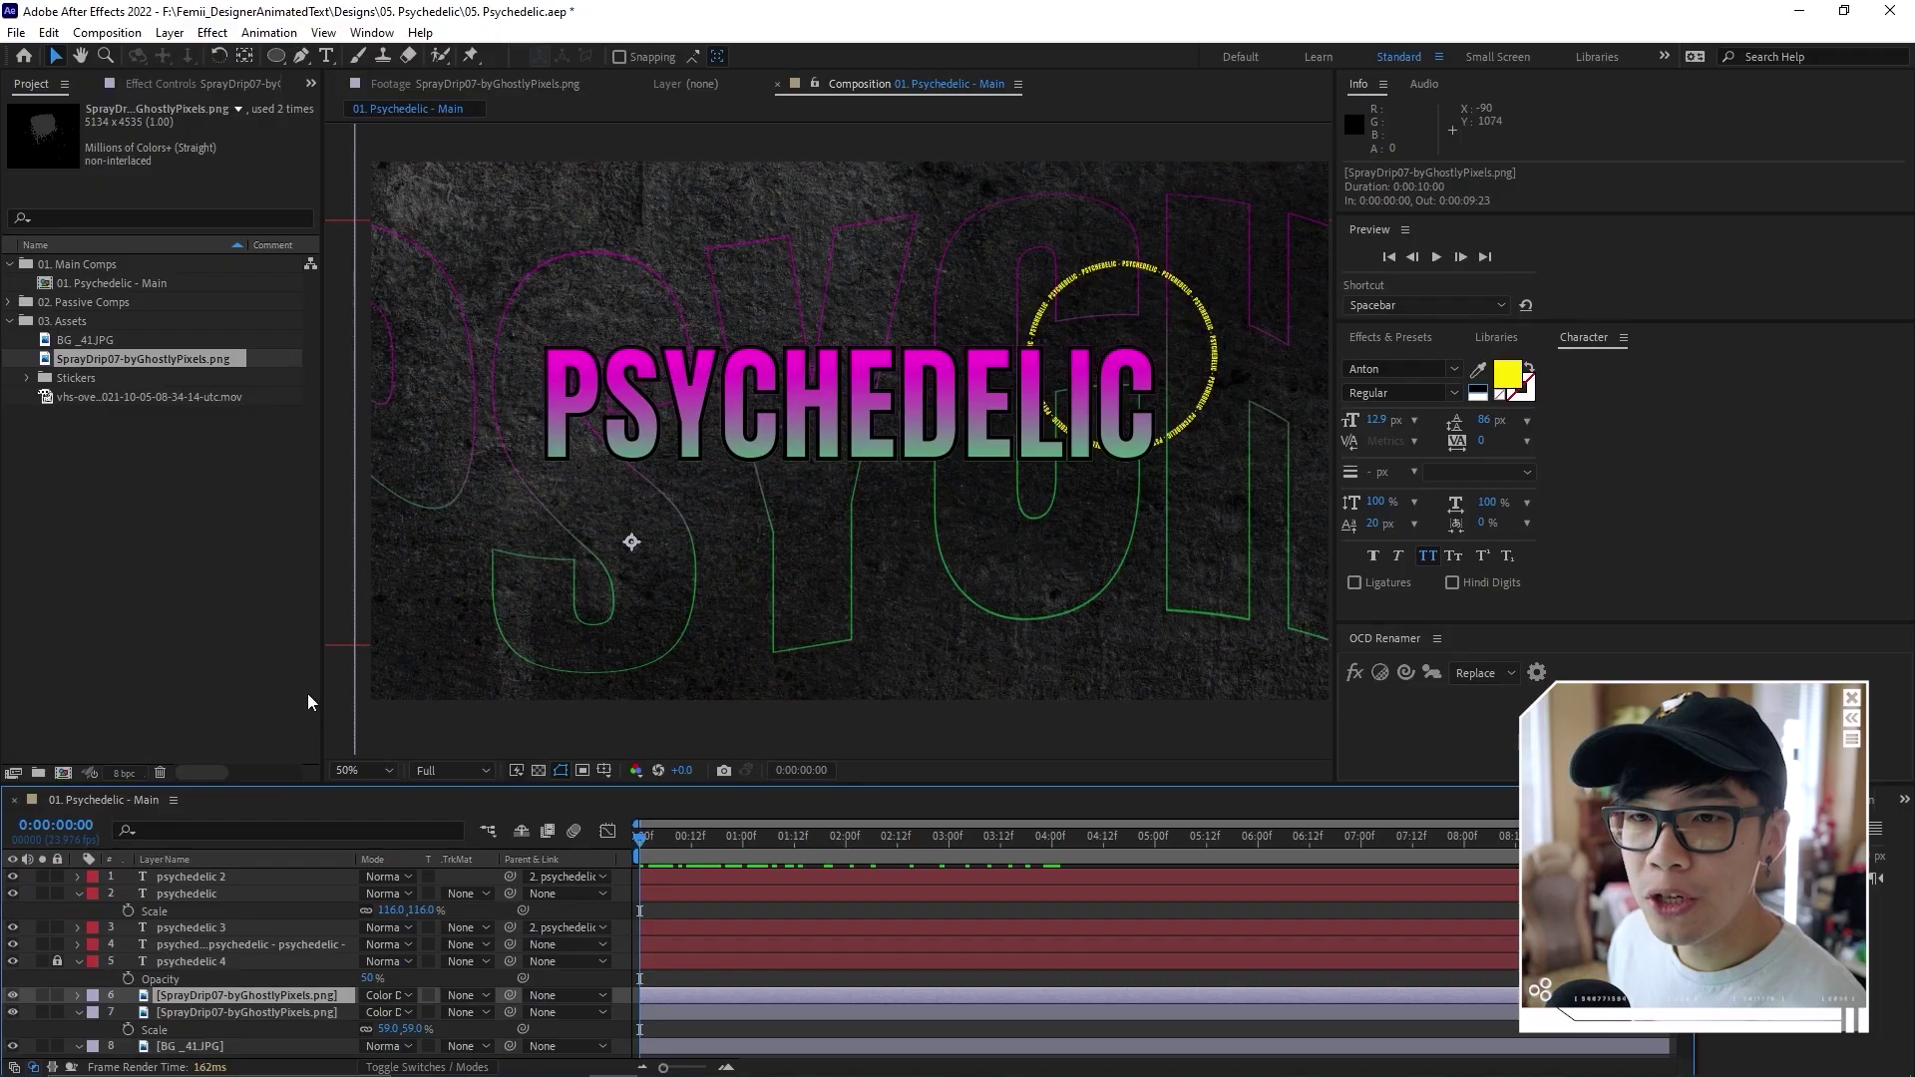
Add grungeAsset 1.png from the Stickers folder above the SprayDrip07 layers and scale the heart down to sticker size
left_click(27, 378)
left_click(18, 397)
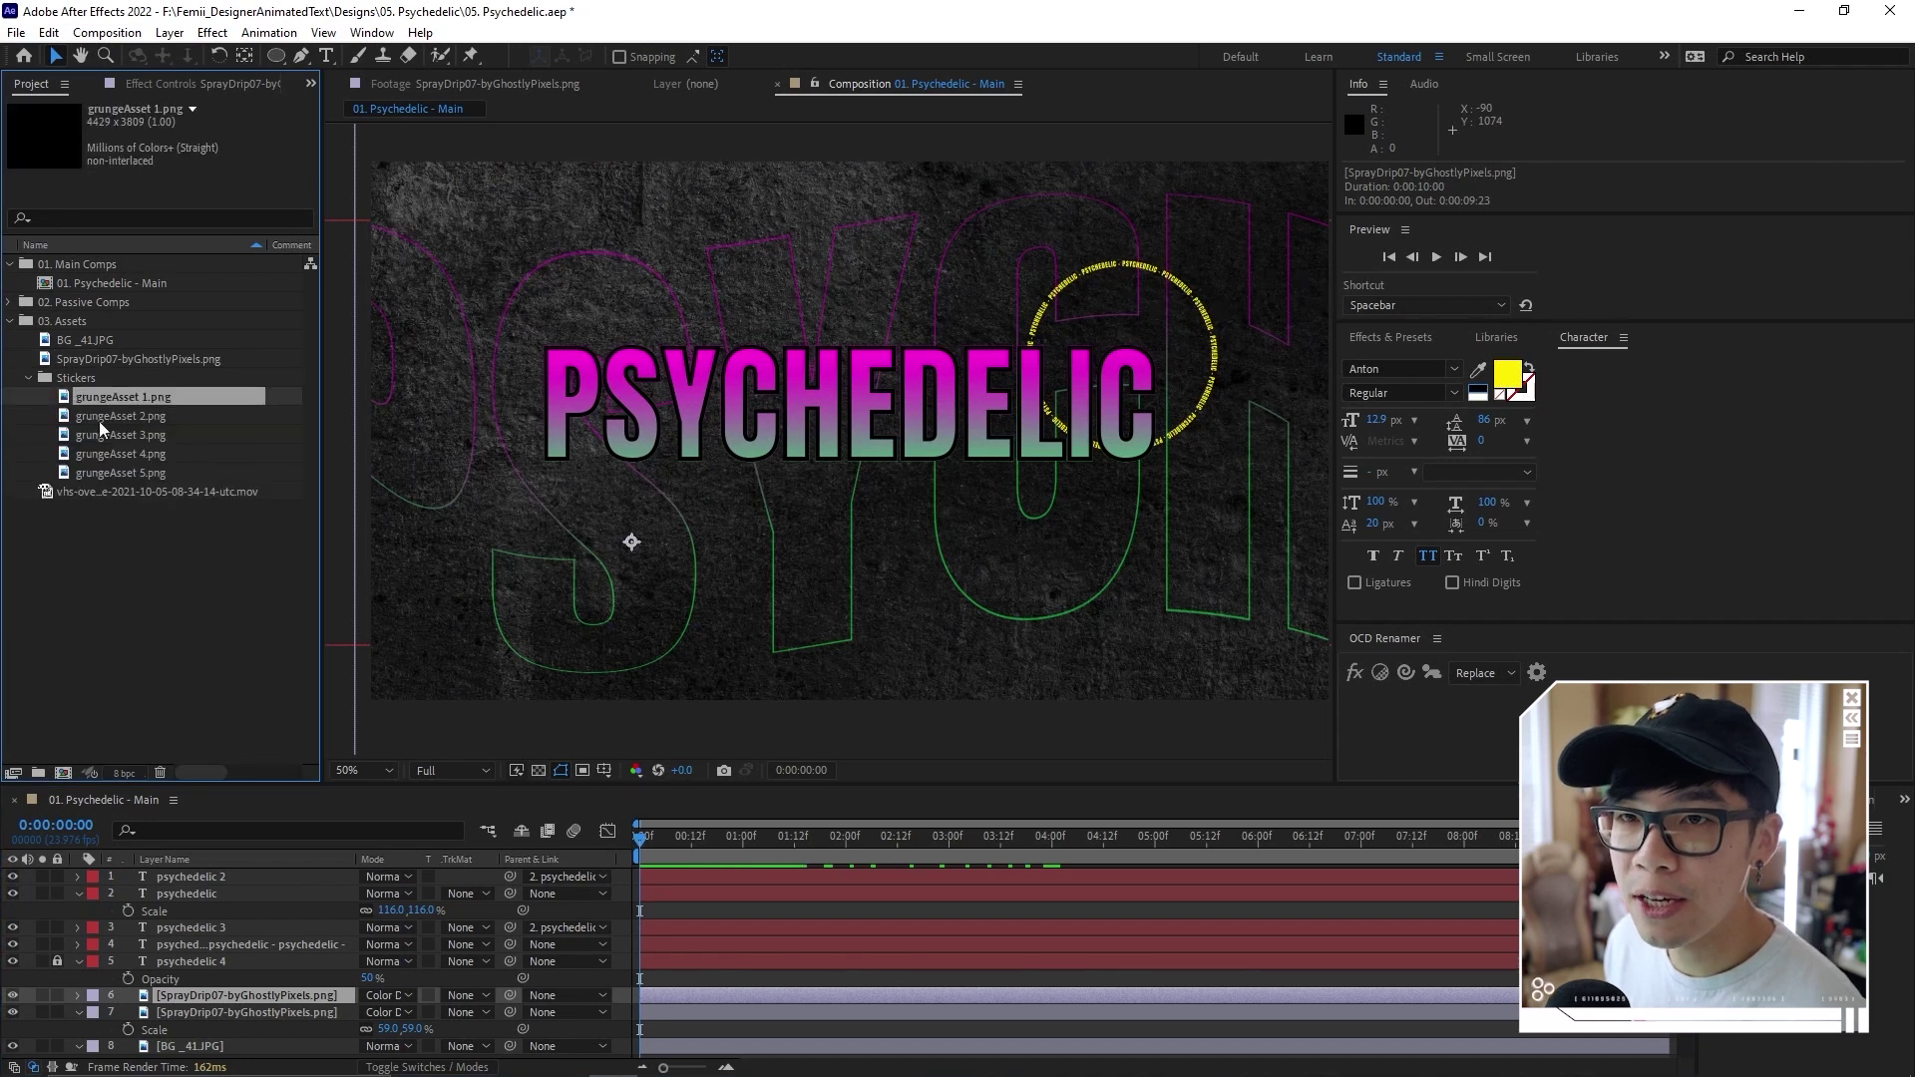
left_click_drag(106, 399, 261, 985)
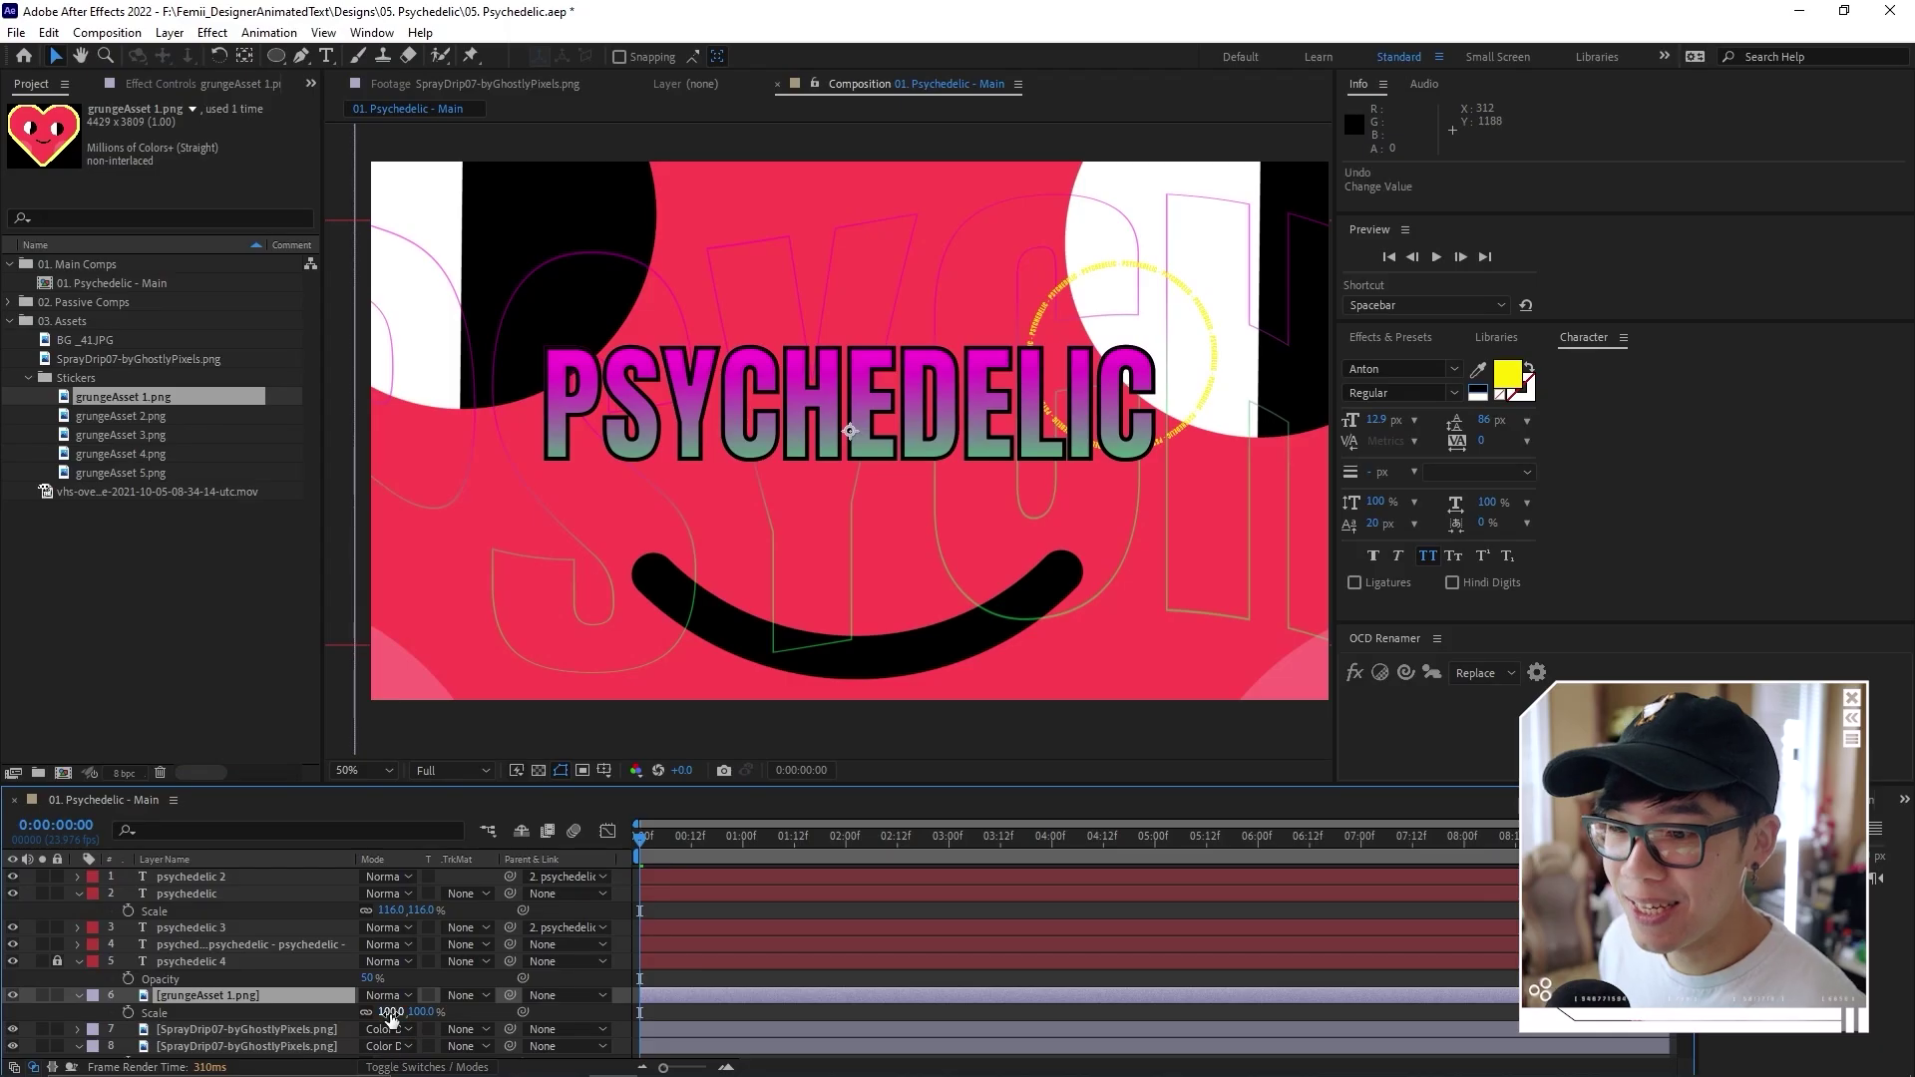
key("s")
left_click_drag(391, 1011, 293, 1011)
Rotate the heart sticker to 21° and move it below the right half of the PSYCHEDELIC title
key("r")
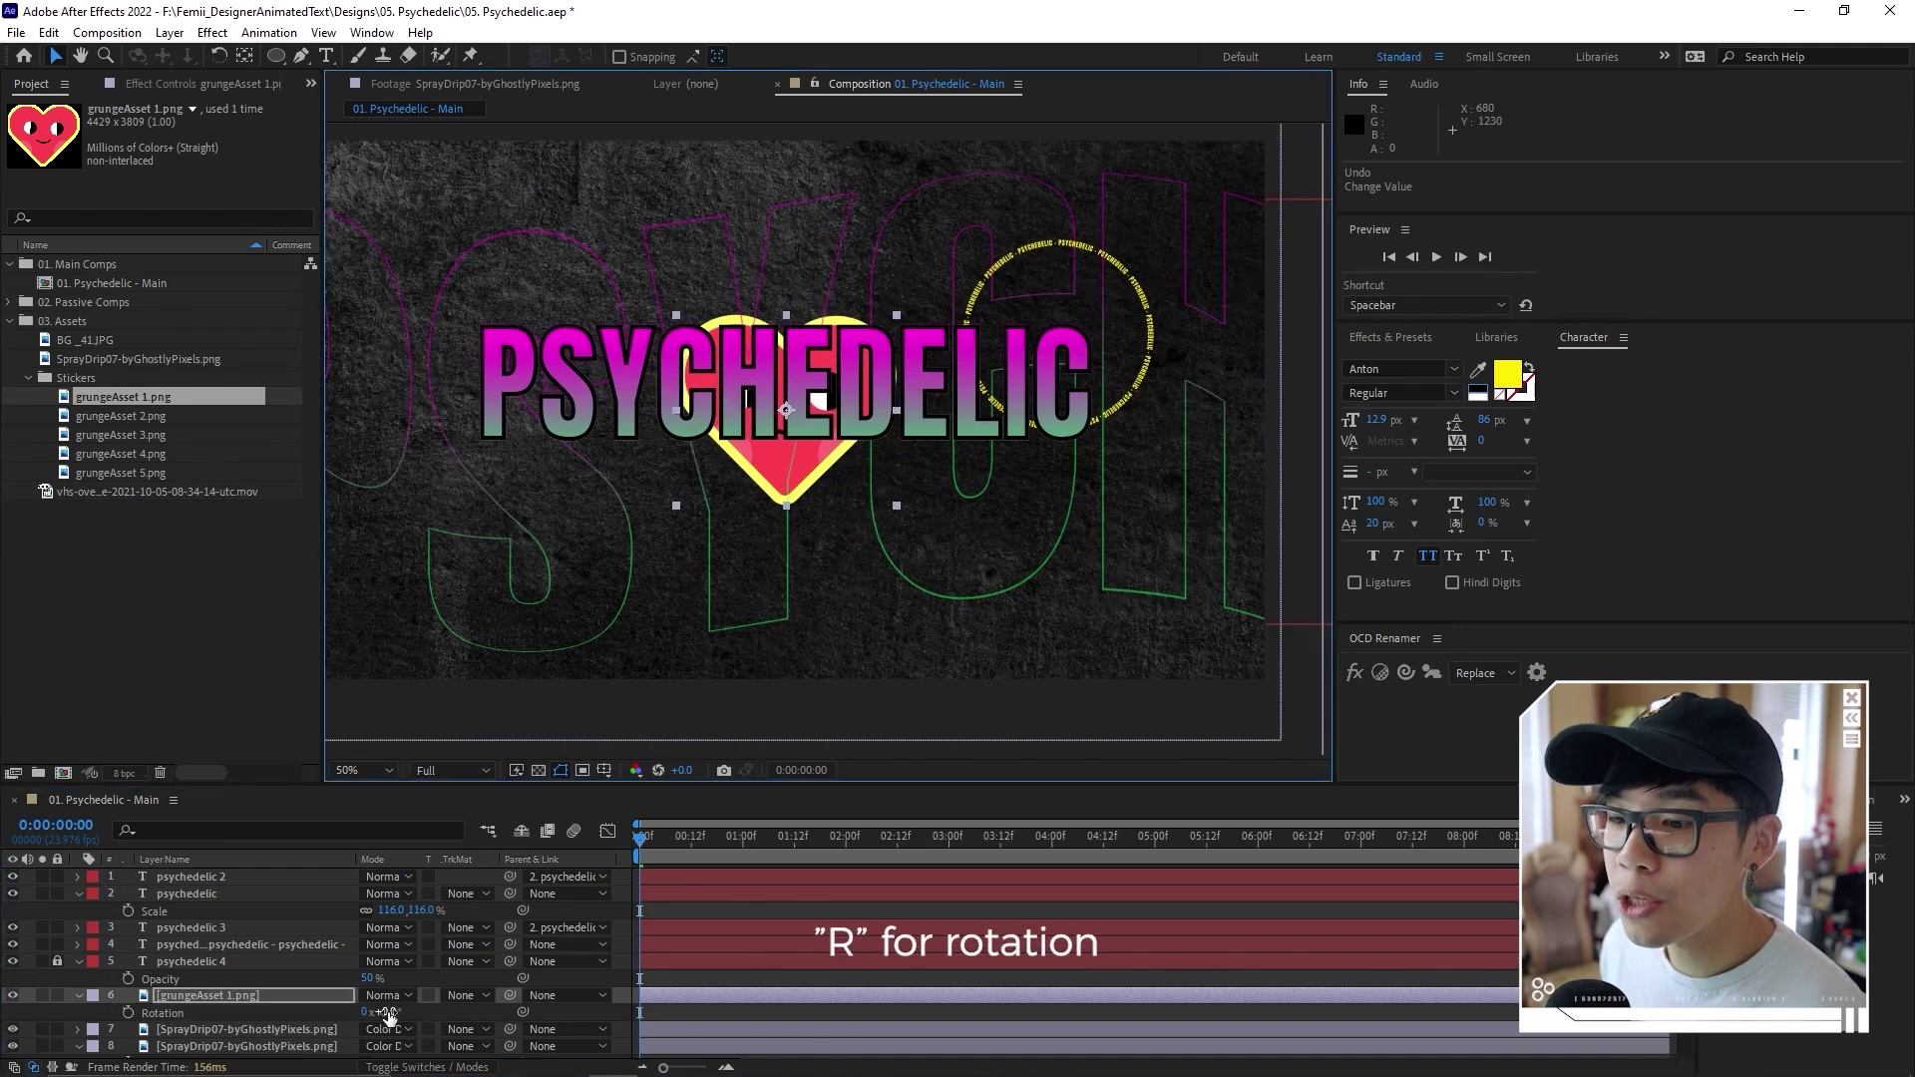
left_click_drag(387, 1011, 399, 1012)
left_click_drag(801, 459, 1021, 599)
left_click_drag(390, 1014, 379, 1014)
left_click_drag(997, 570, 981, 583)
left_click(391, 1012)
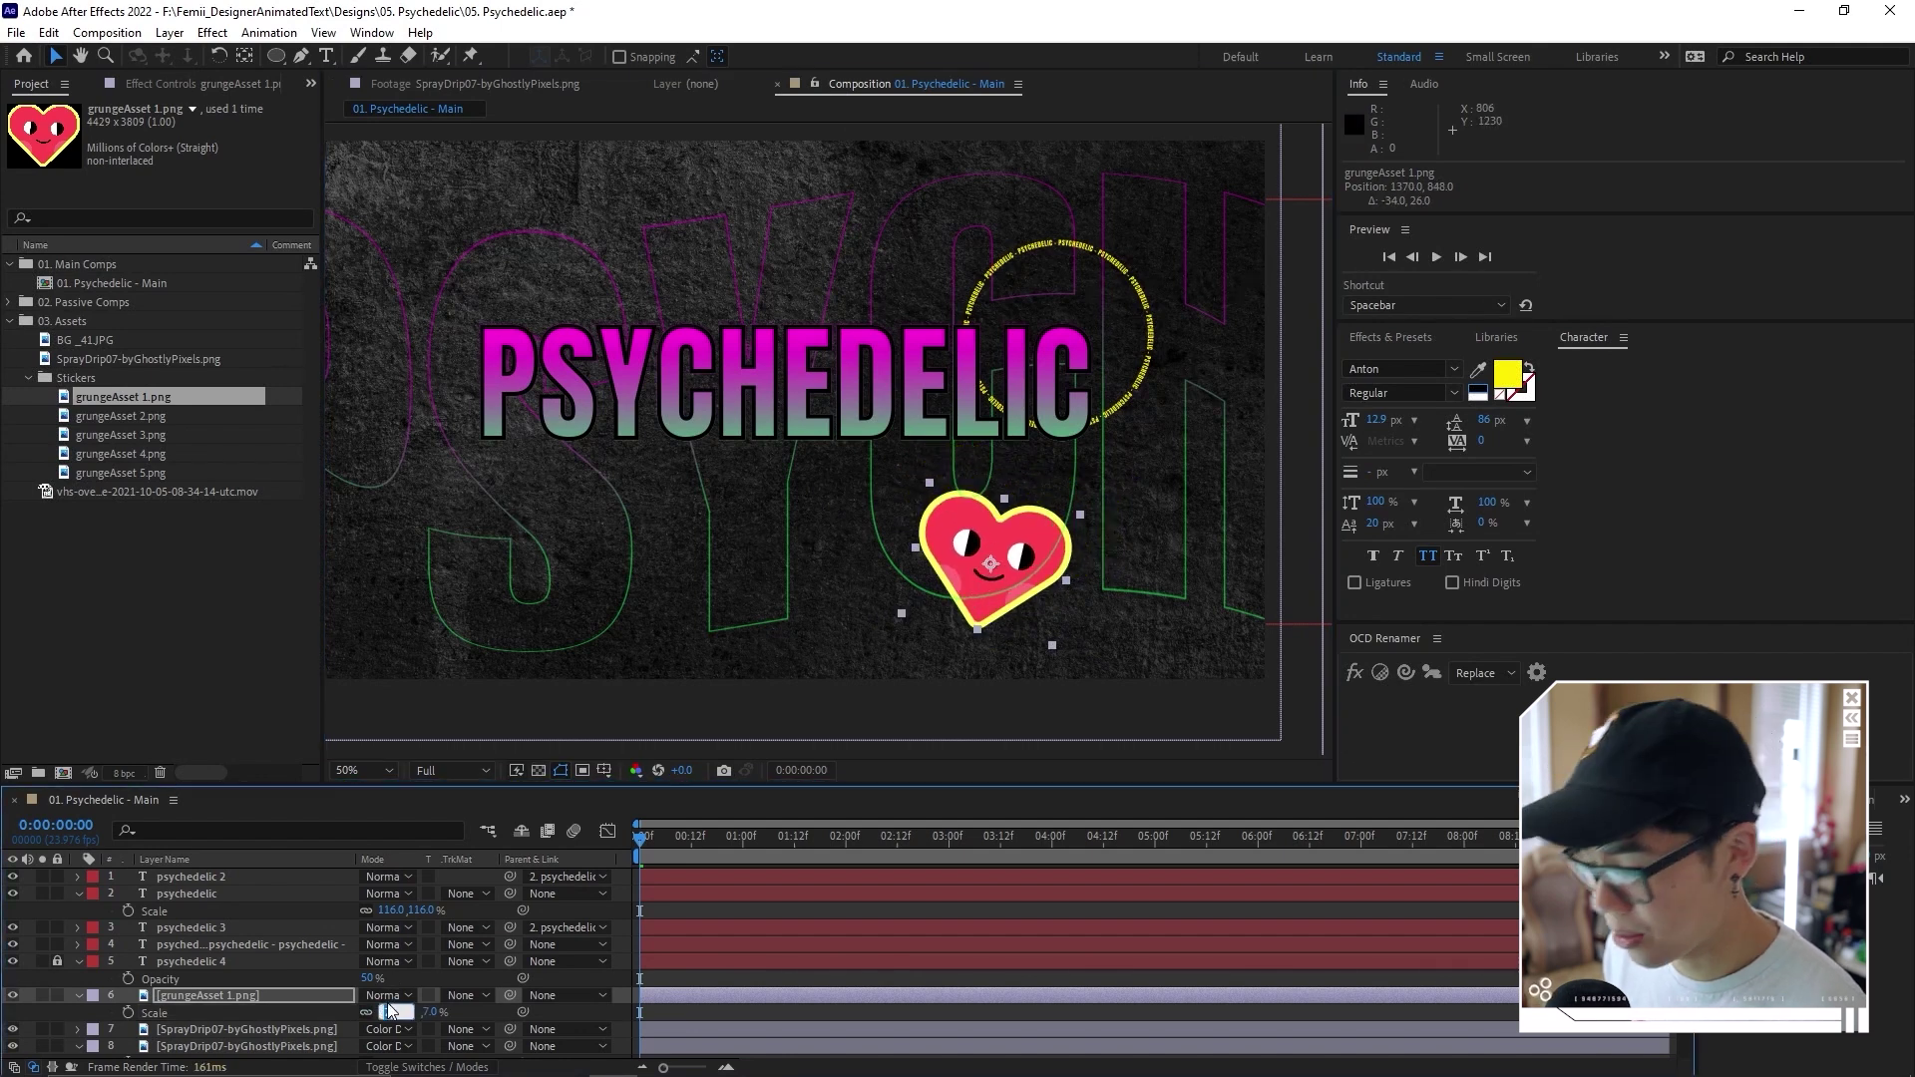
key("Return")
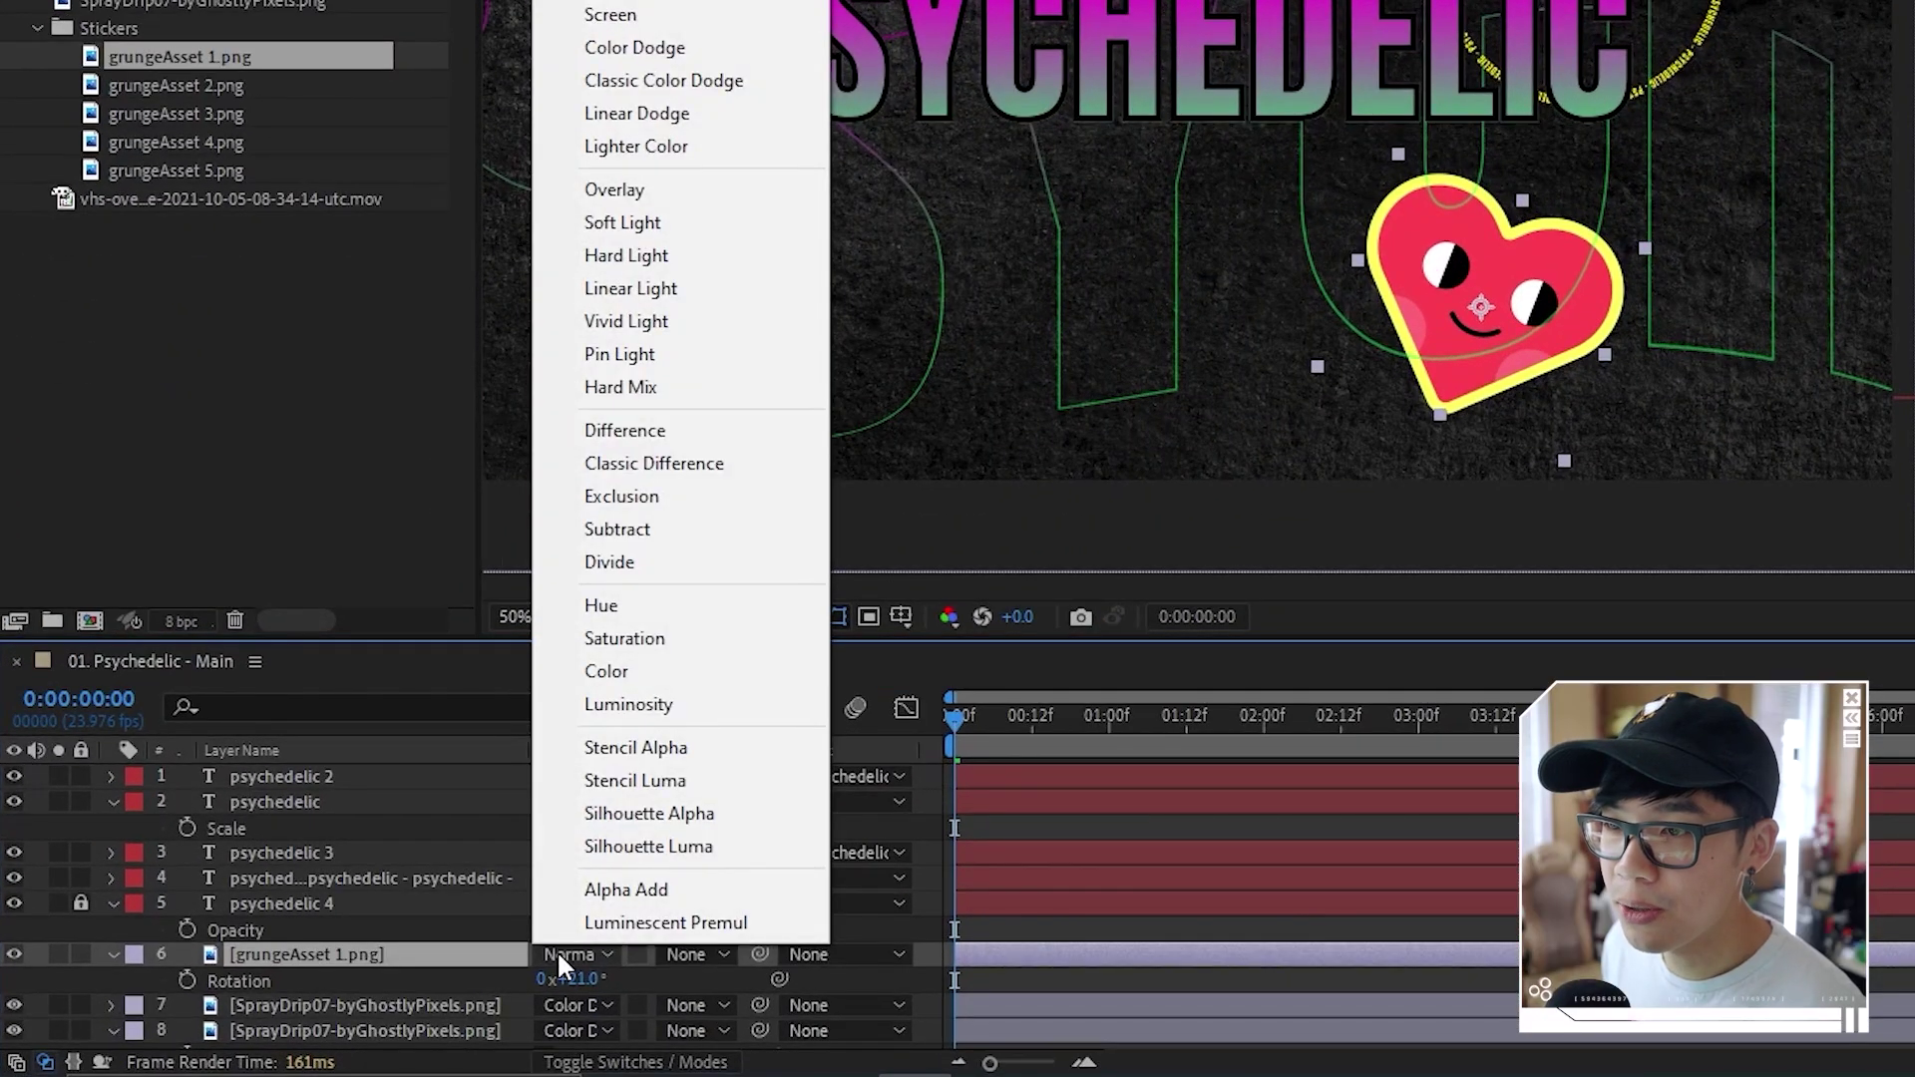
Try the Overlay blend mode on the heart sticker, then set it to Soft Light
left_click(653, 192)
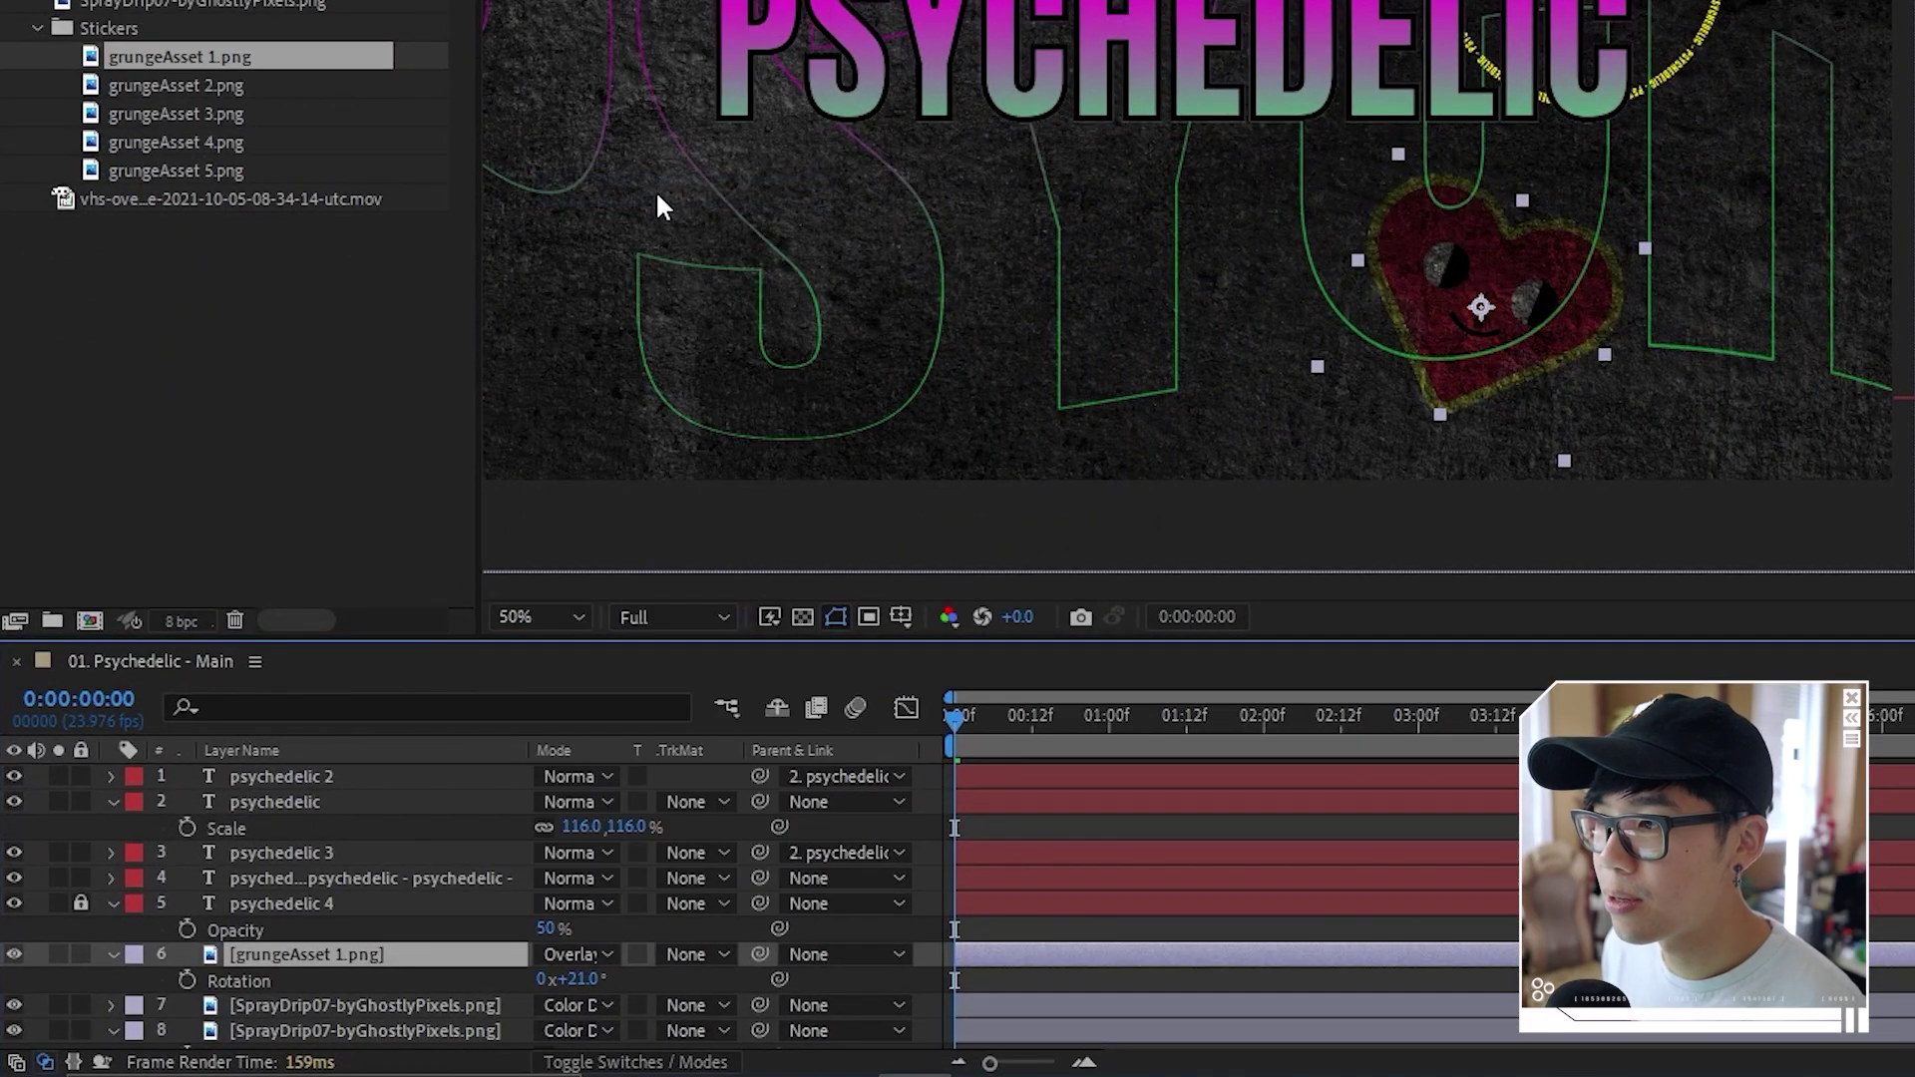
key("comma")
key("period")
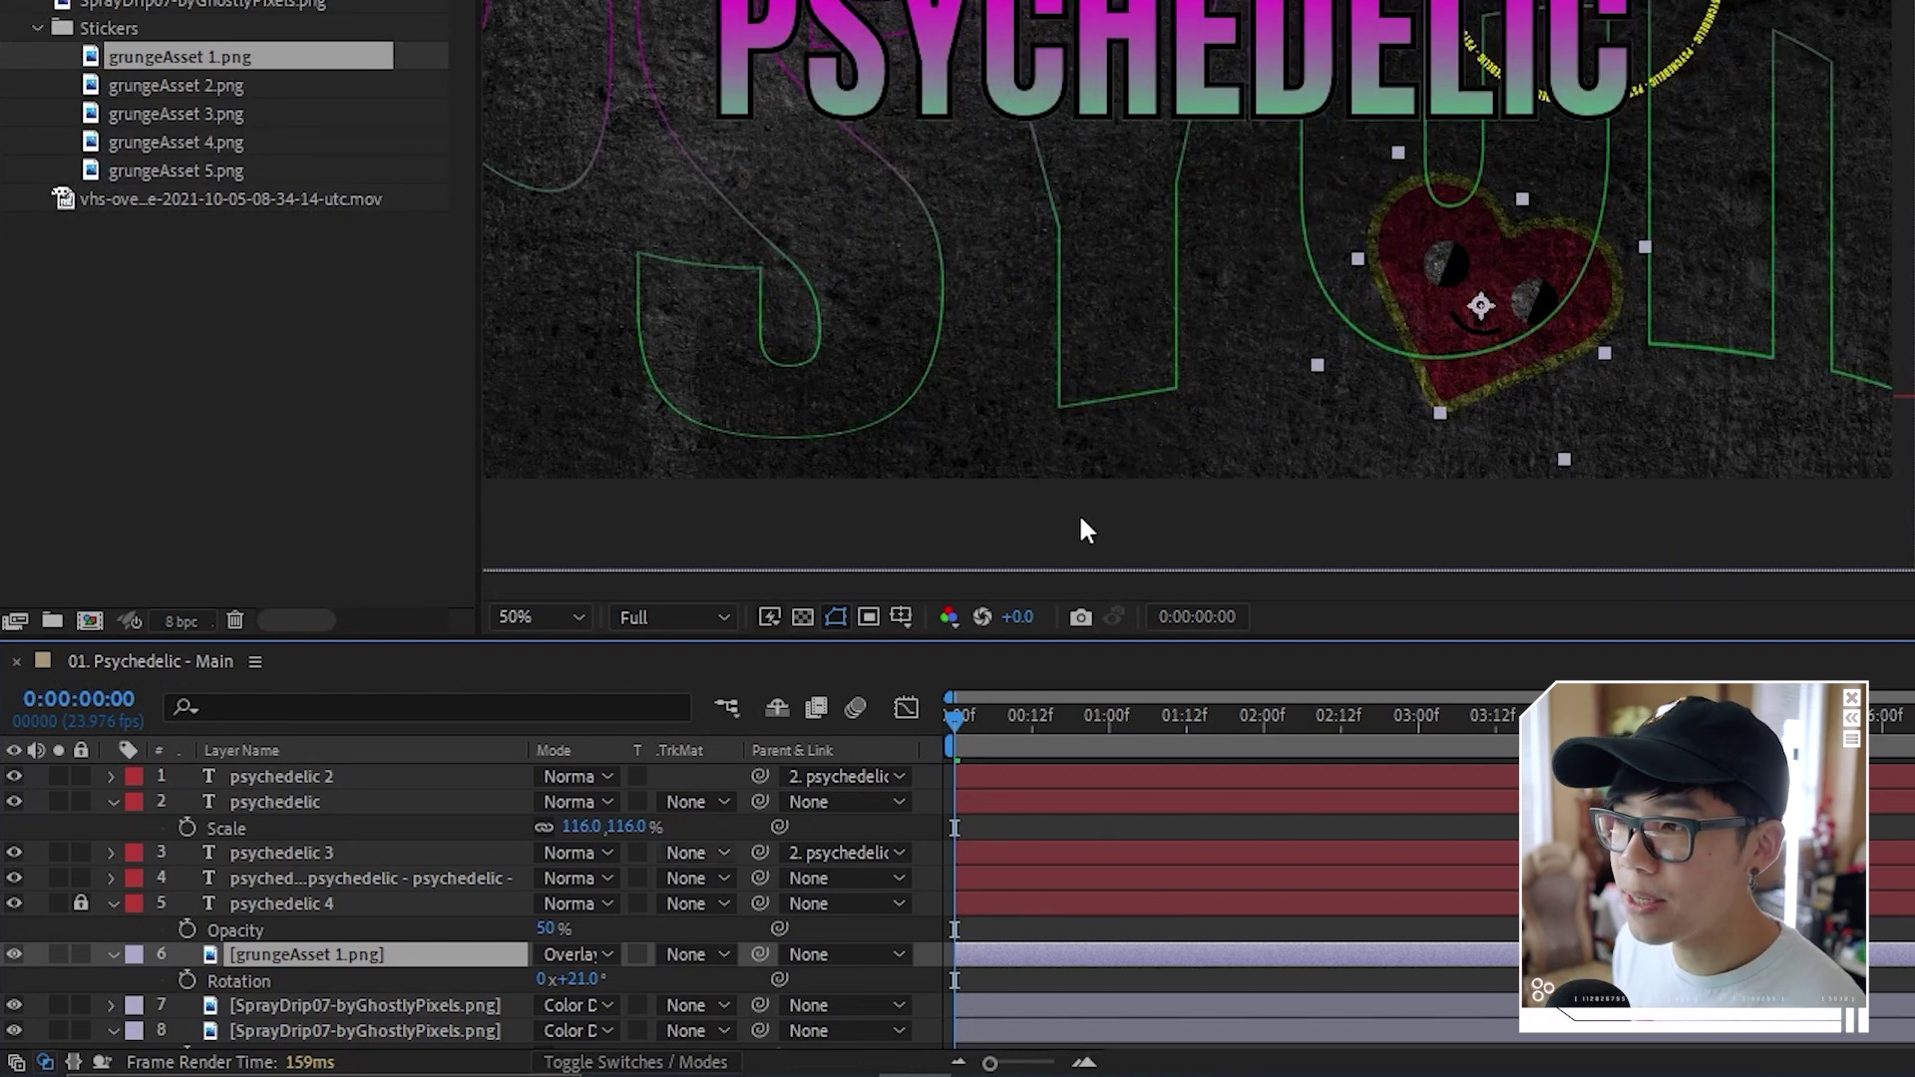
left_click(596, 958)
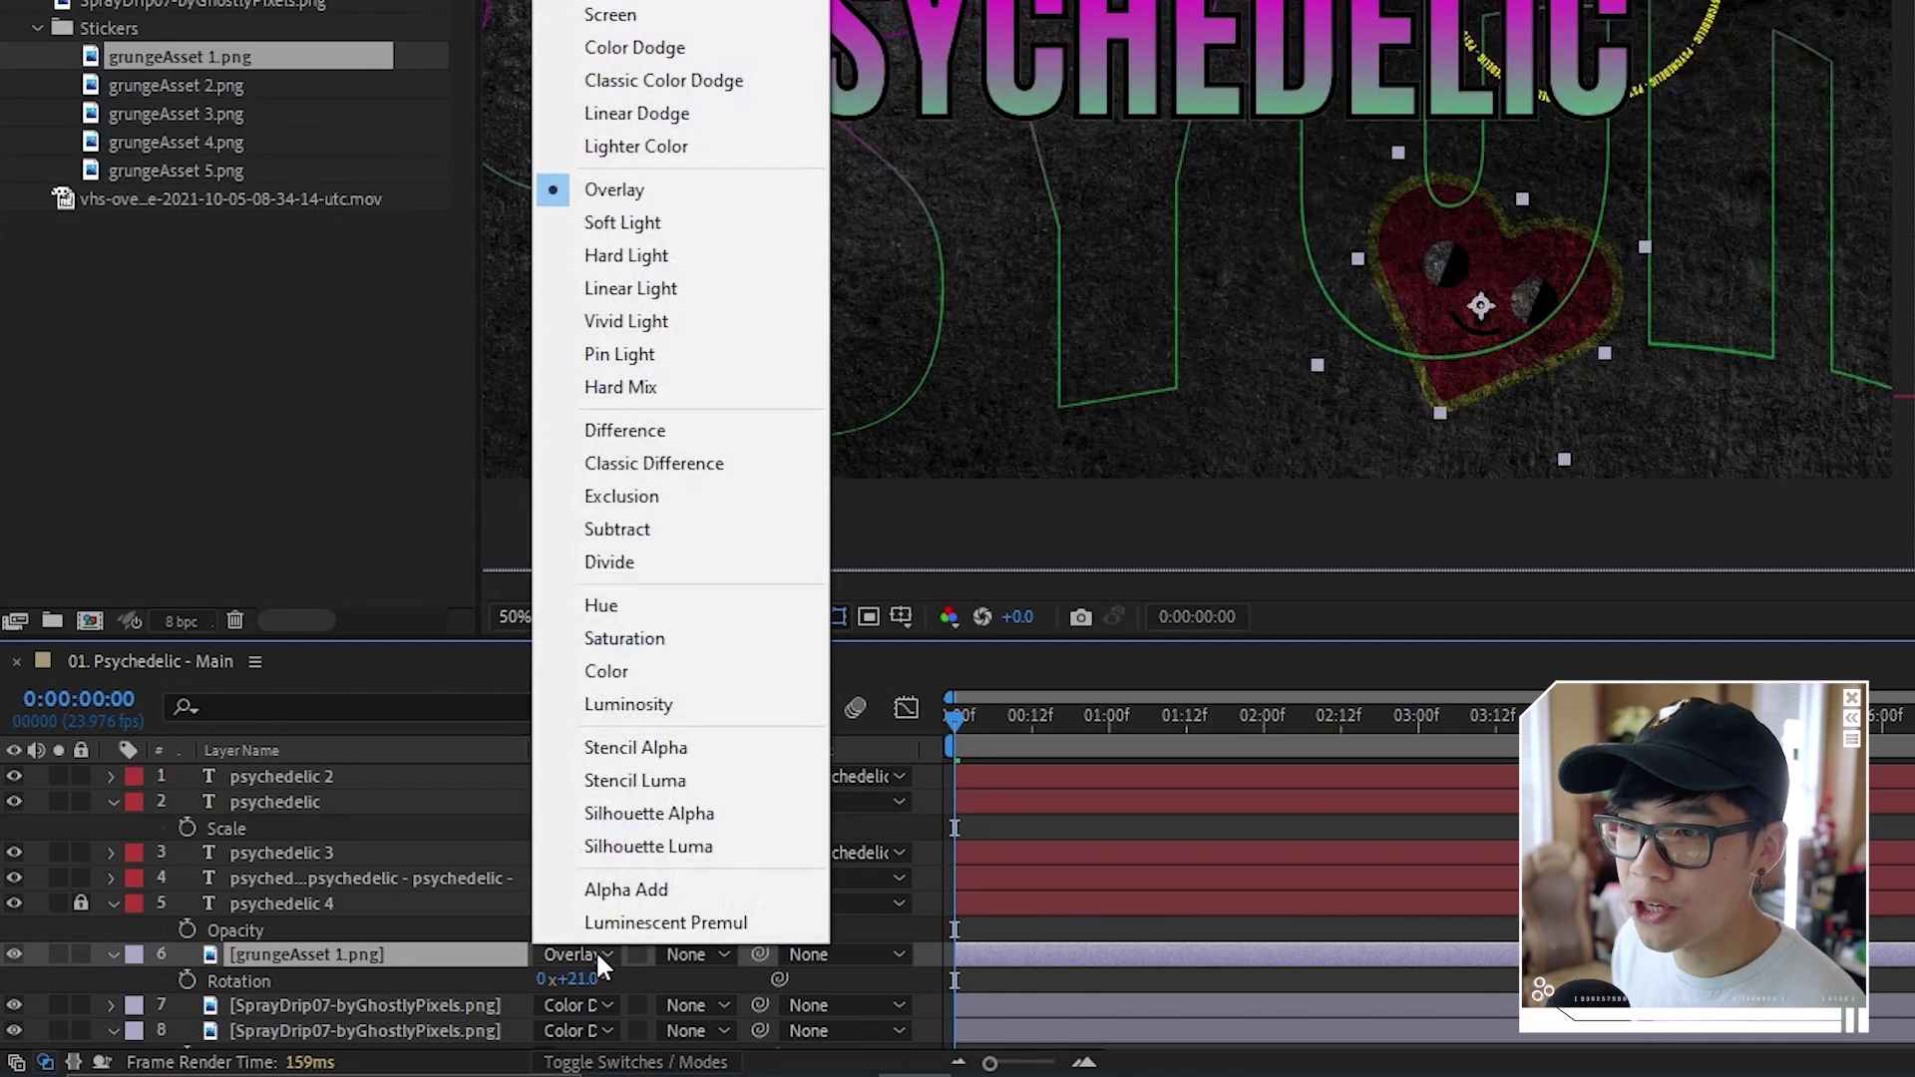
left_click(698, 227)
Scale the heart sticker to 15% and move it to about 1344, 920
left_click_drag(1439, 368, 1466, 364)
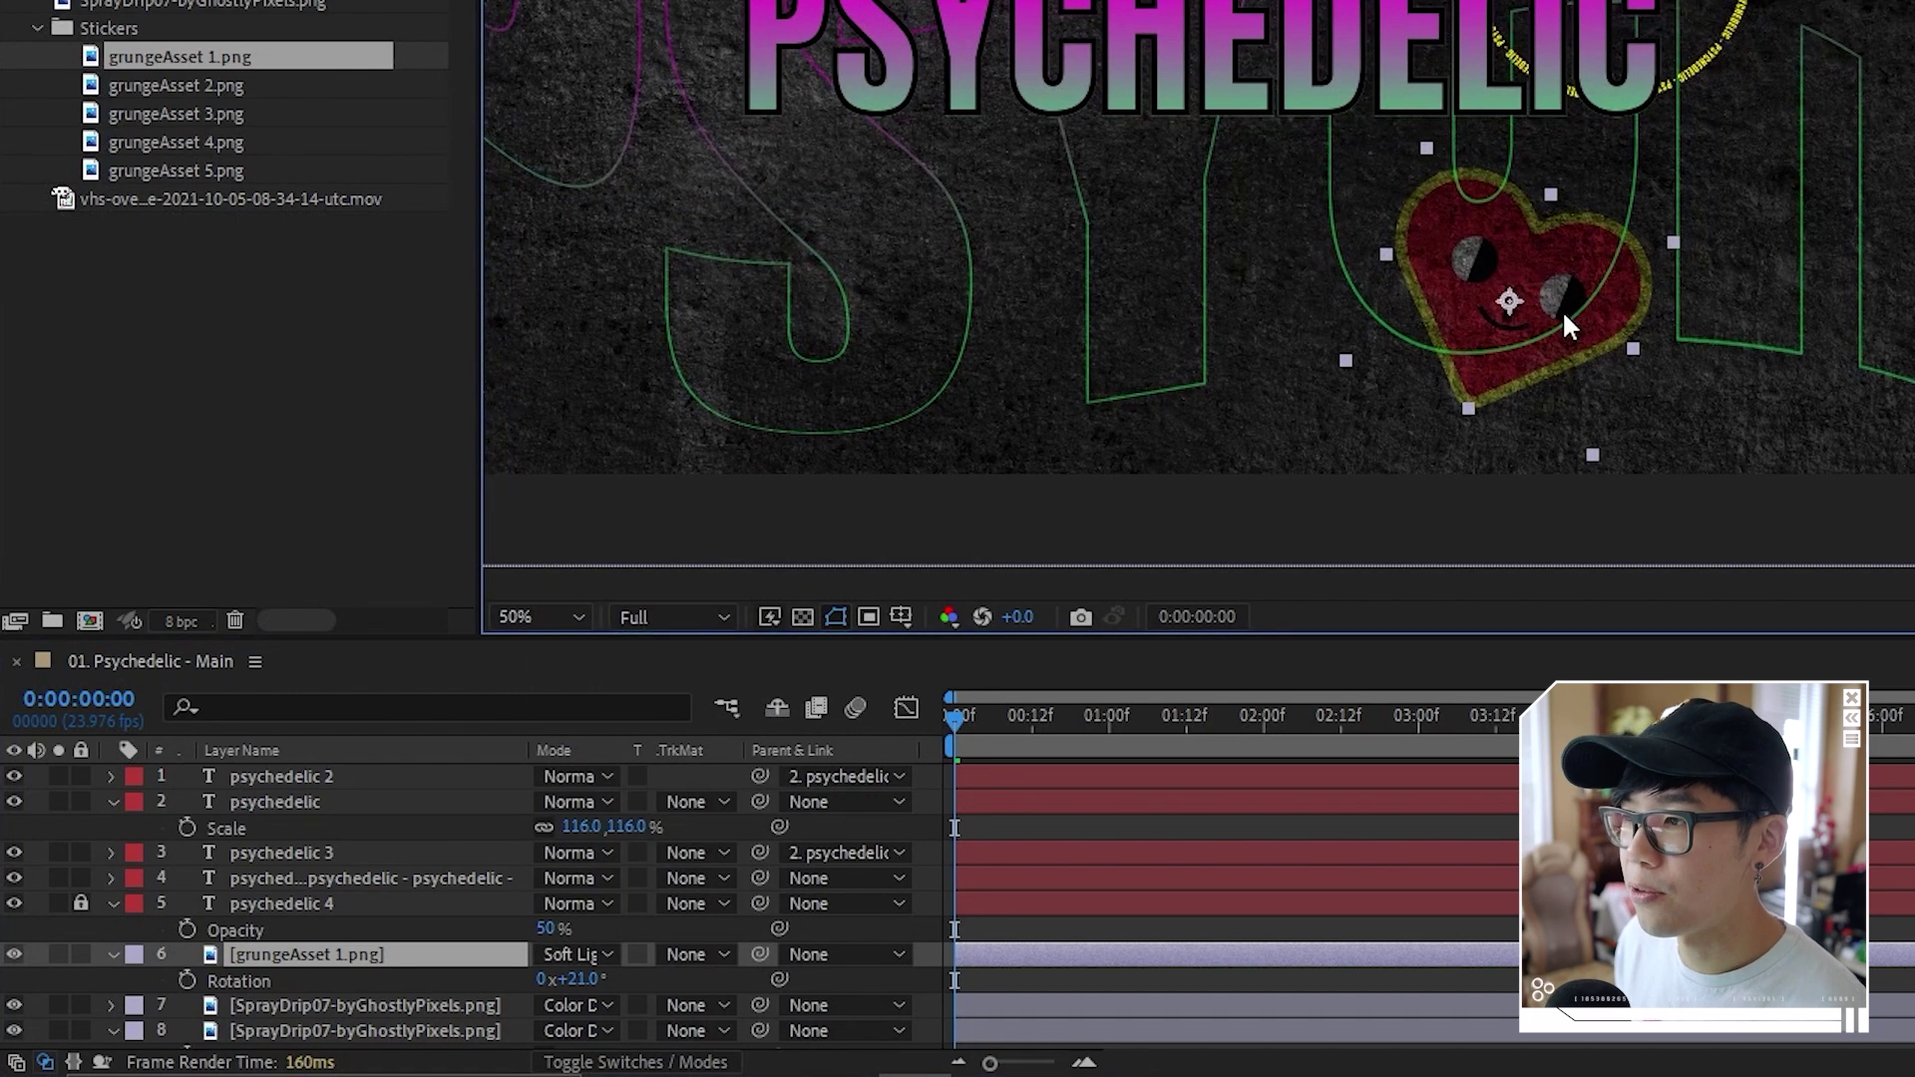
left_click_drag(581, 979, 587, 979)
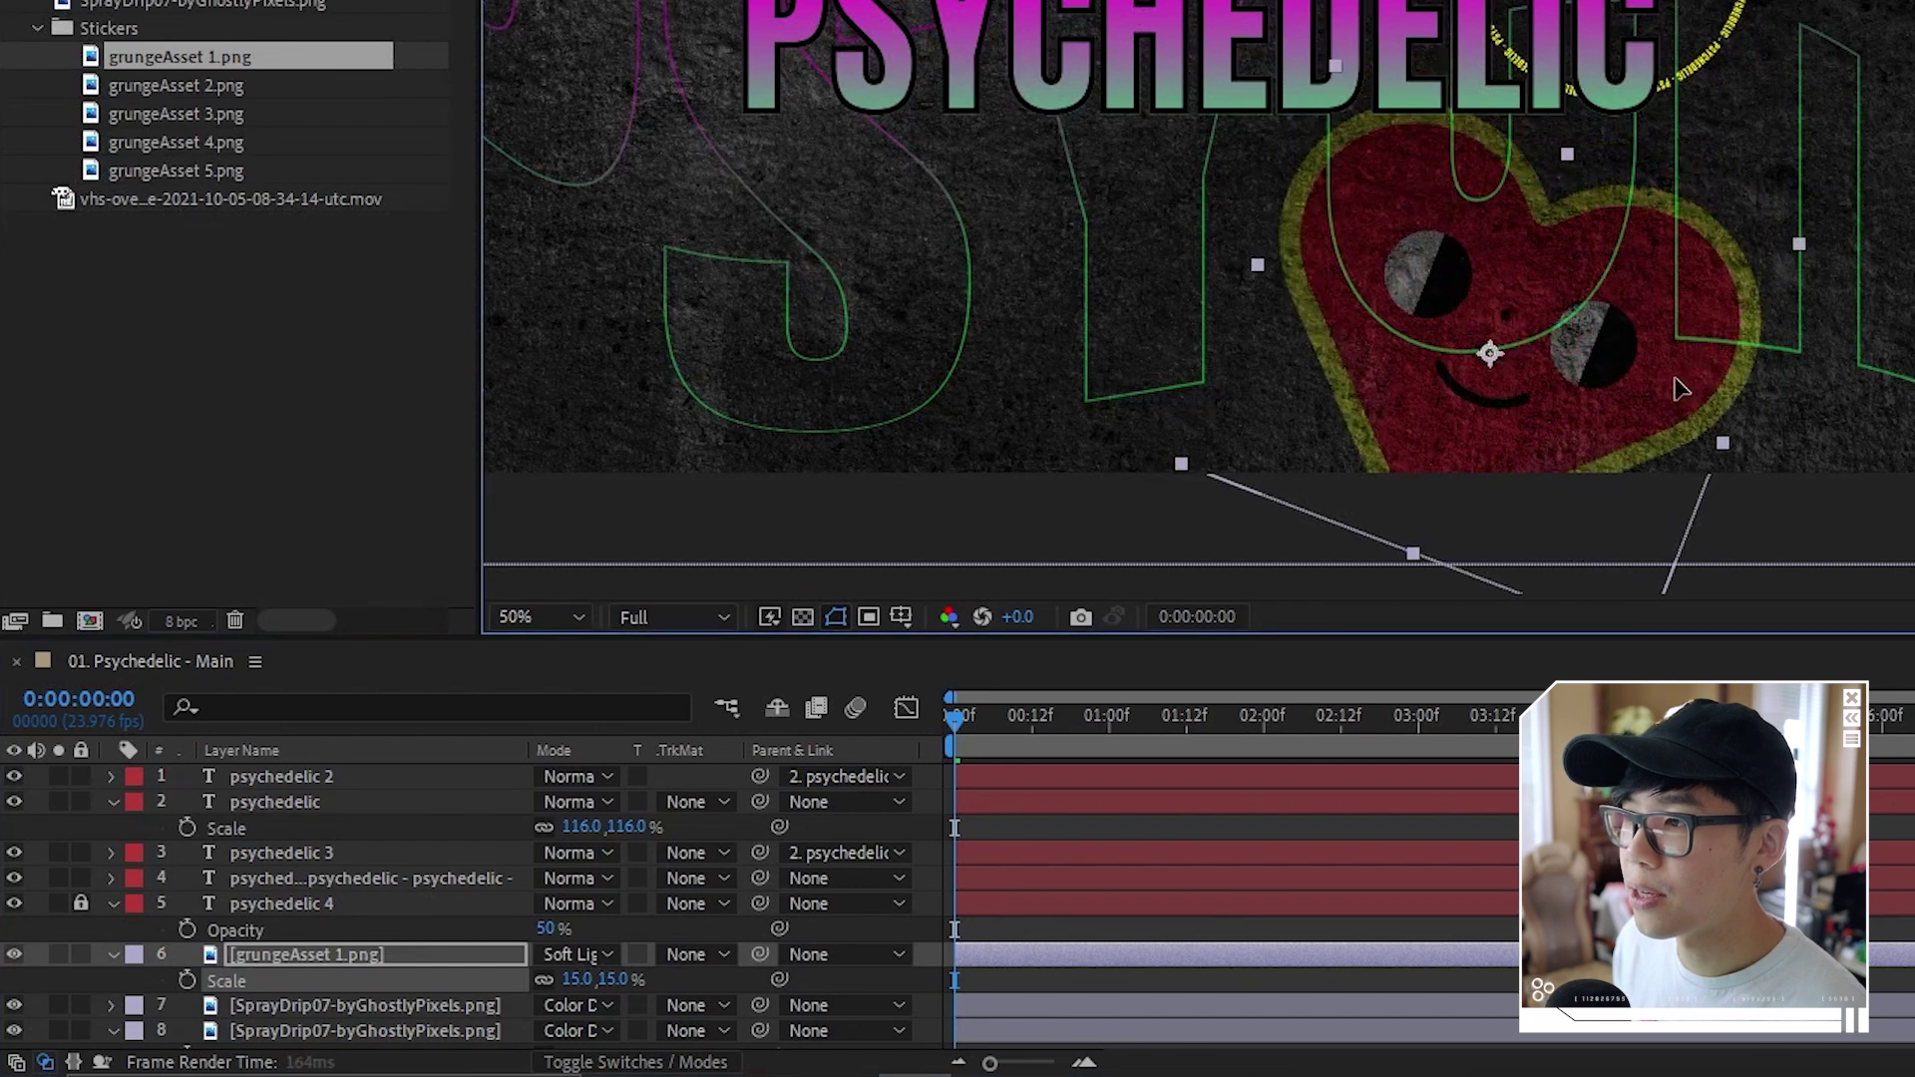
key("comma")
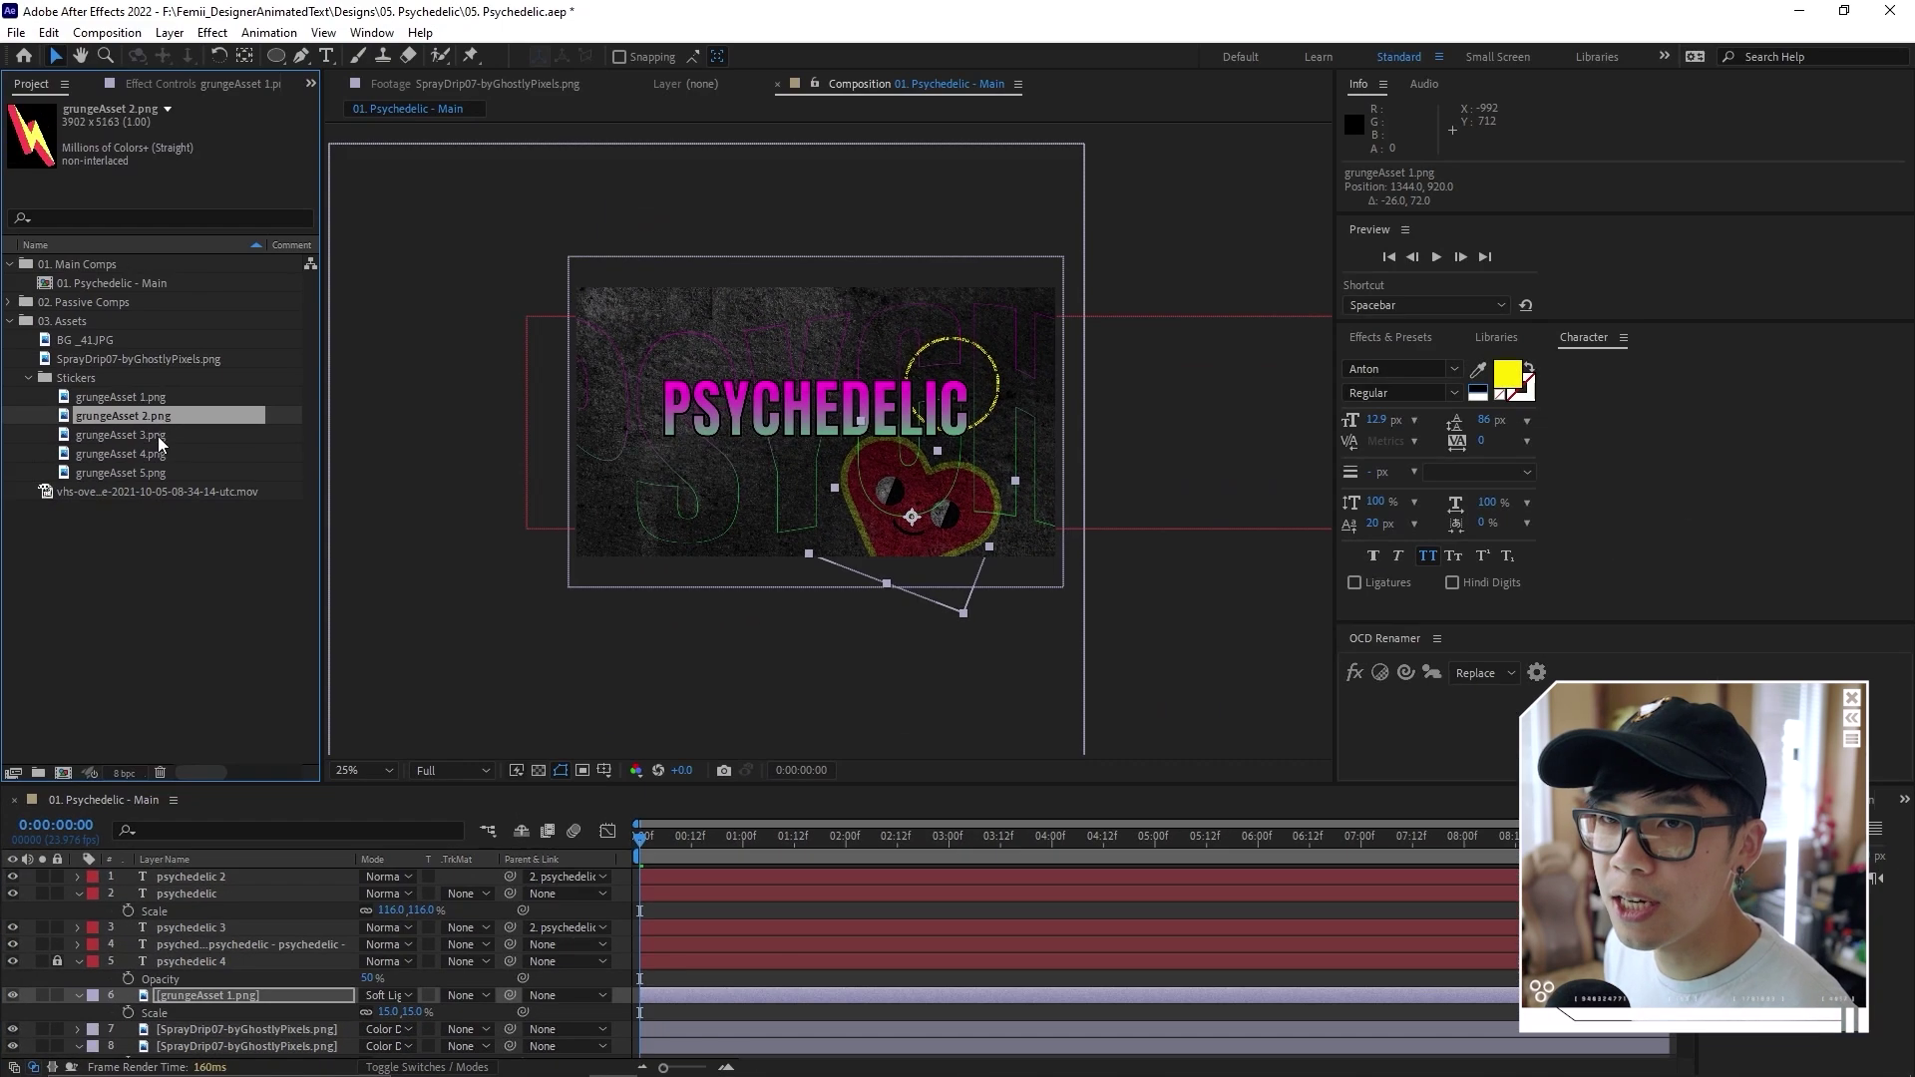
Add grungeAsset 2.png above the heart sticker at 15% scale, behind the title's left end, with the Soft Light blend mode
left_click(205, 86)
left_click_drag(351, 816, 417, 965)
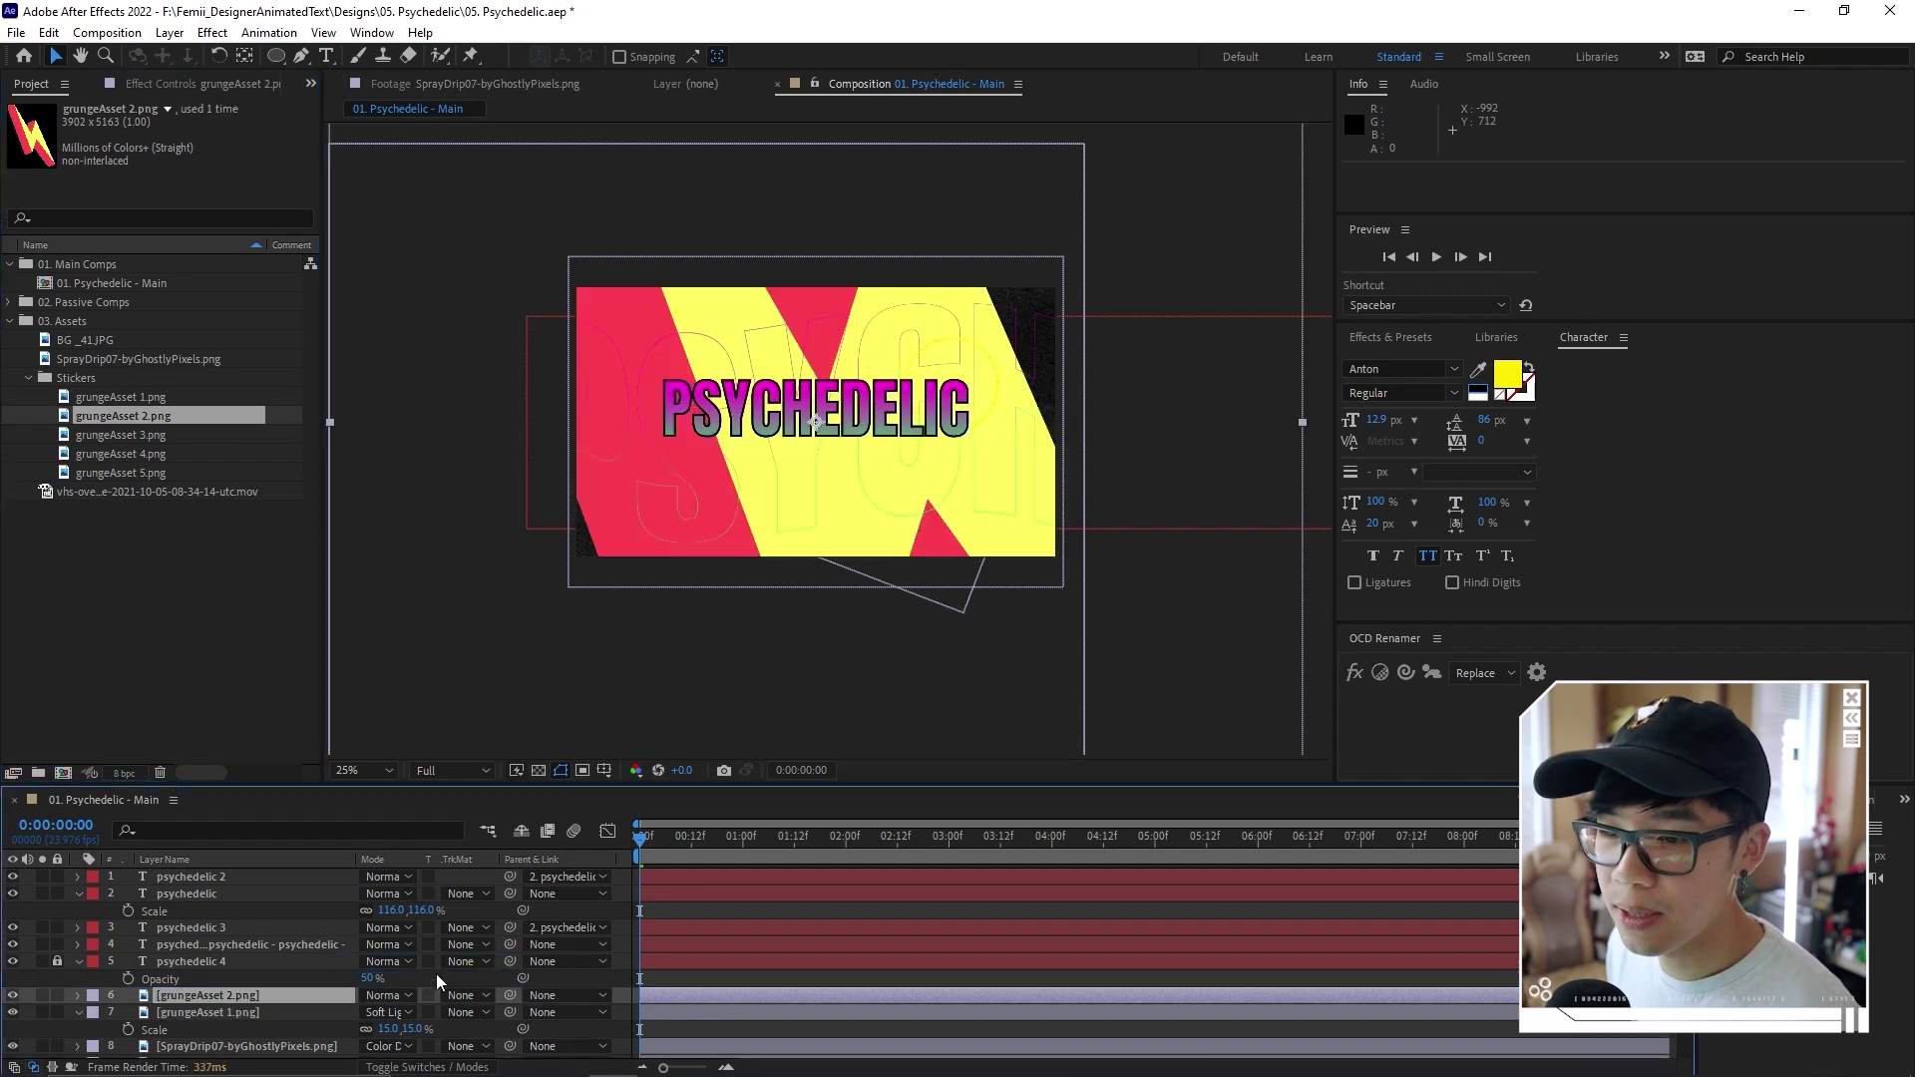
key("ctrl+v")
left_click_drag(749, 501, 710, 482)
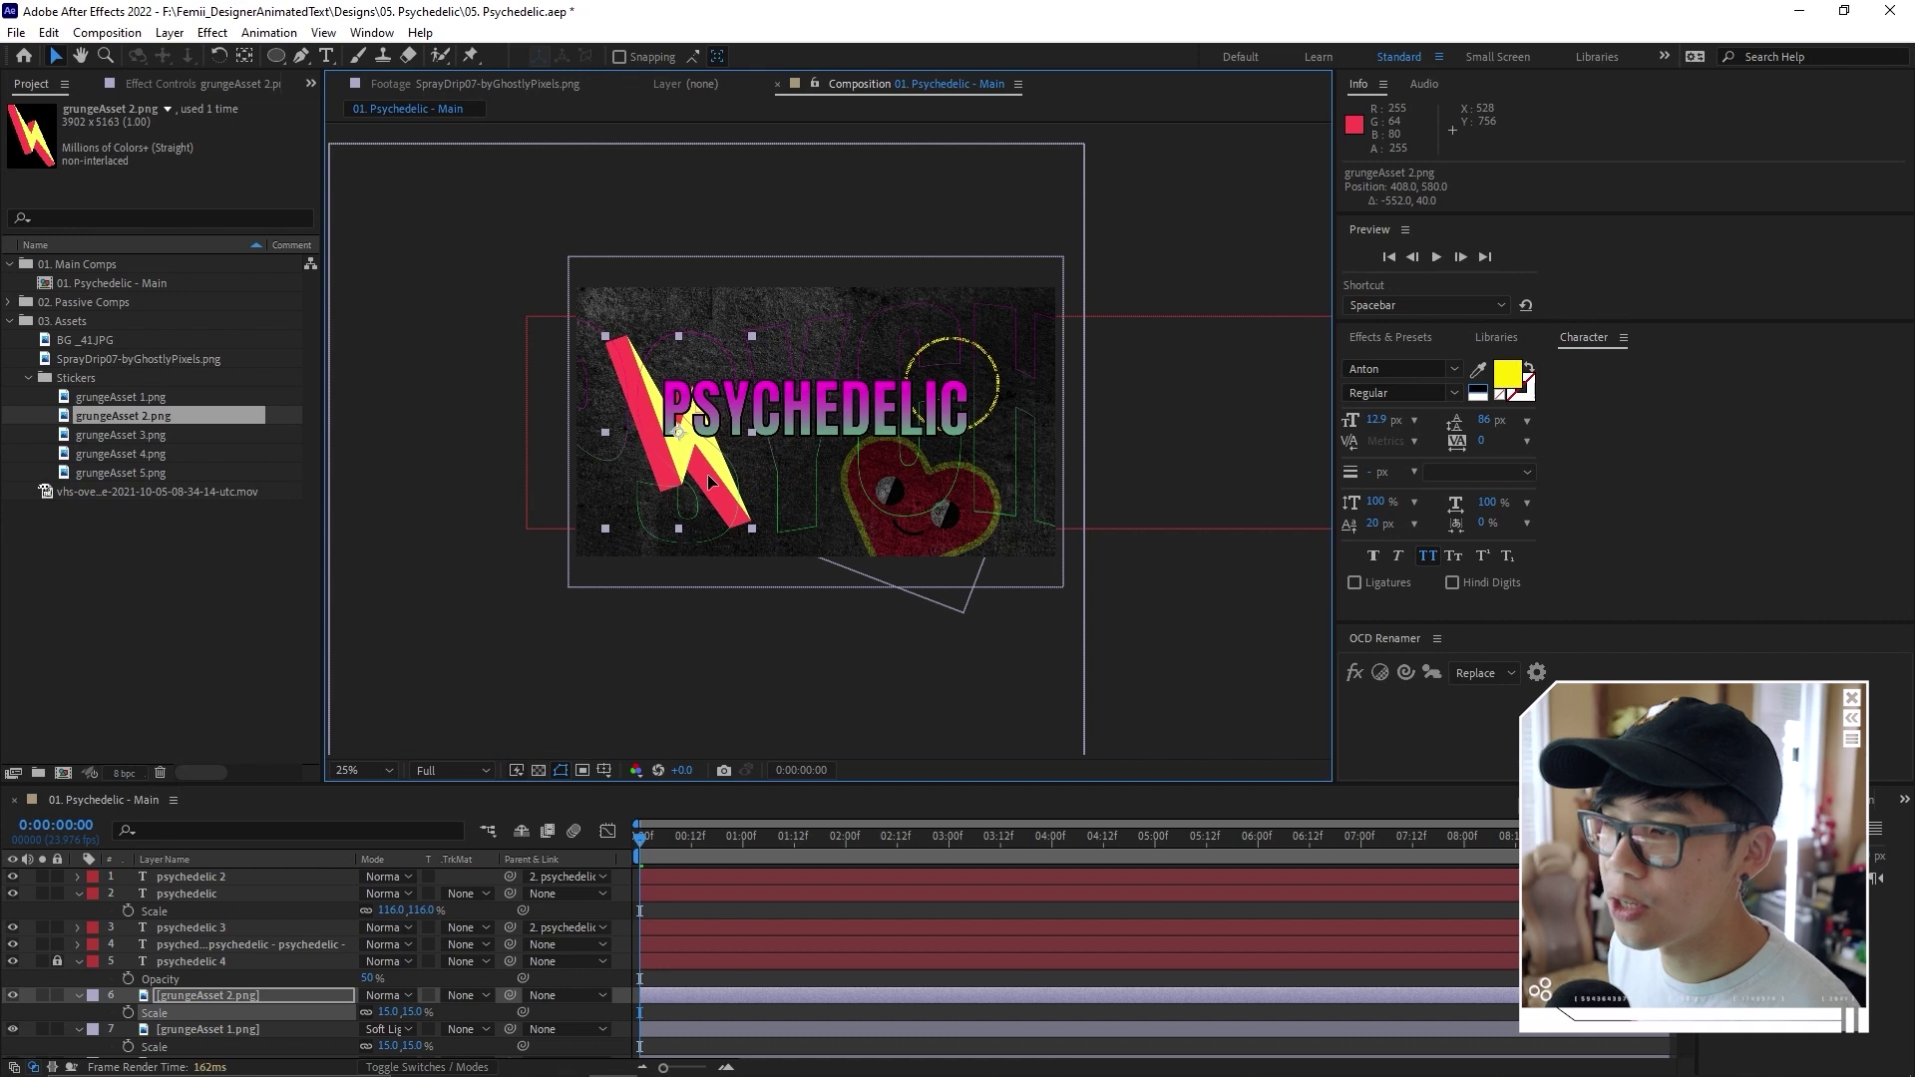
left_click(387, 995)
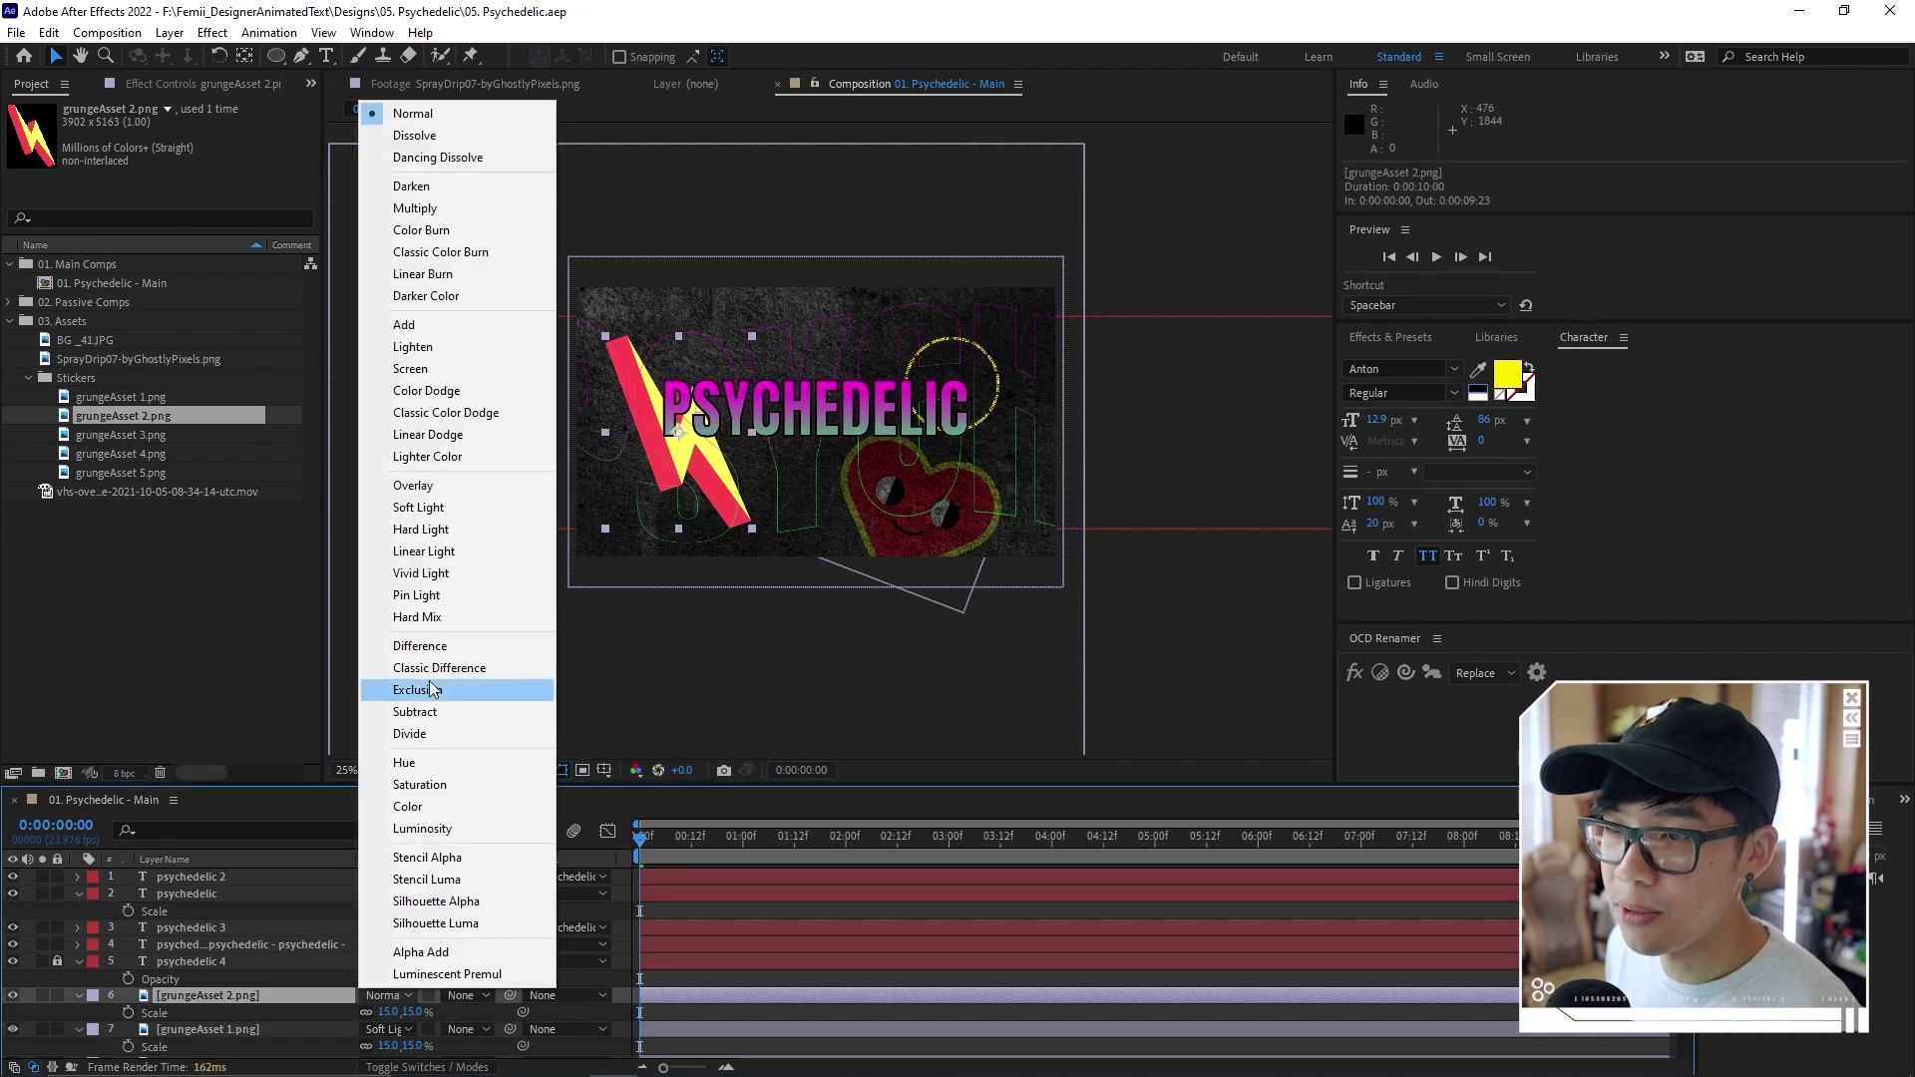
left_click(469, 507)
Add grungeAsset 3.png directly above the psychedelic 4 layer and scale the bomb sticker to 13%
left_click(148, 434)
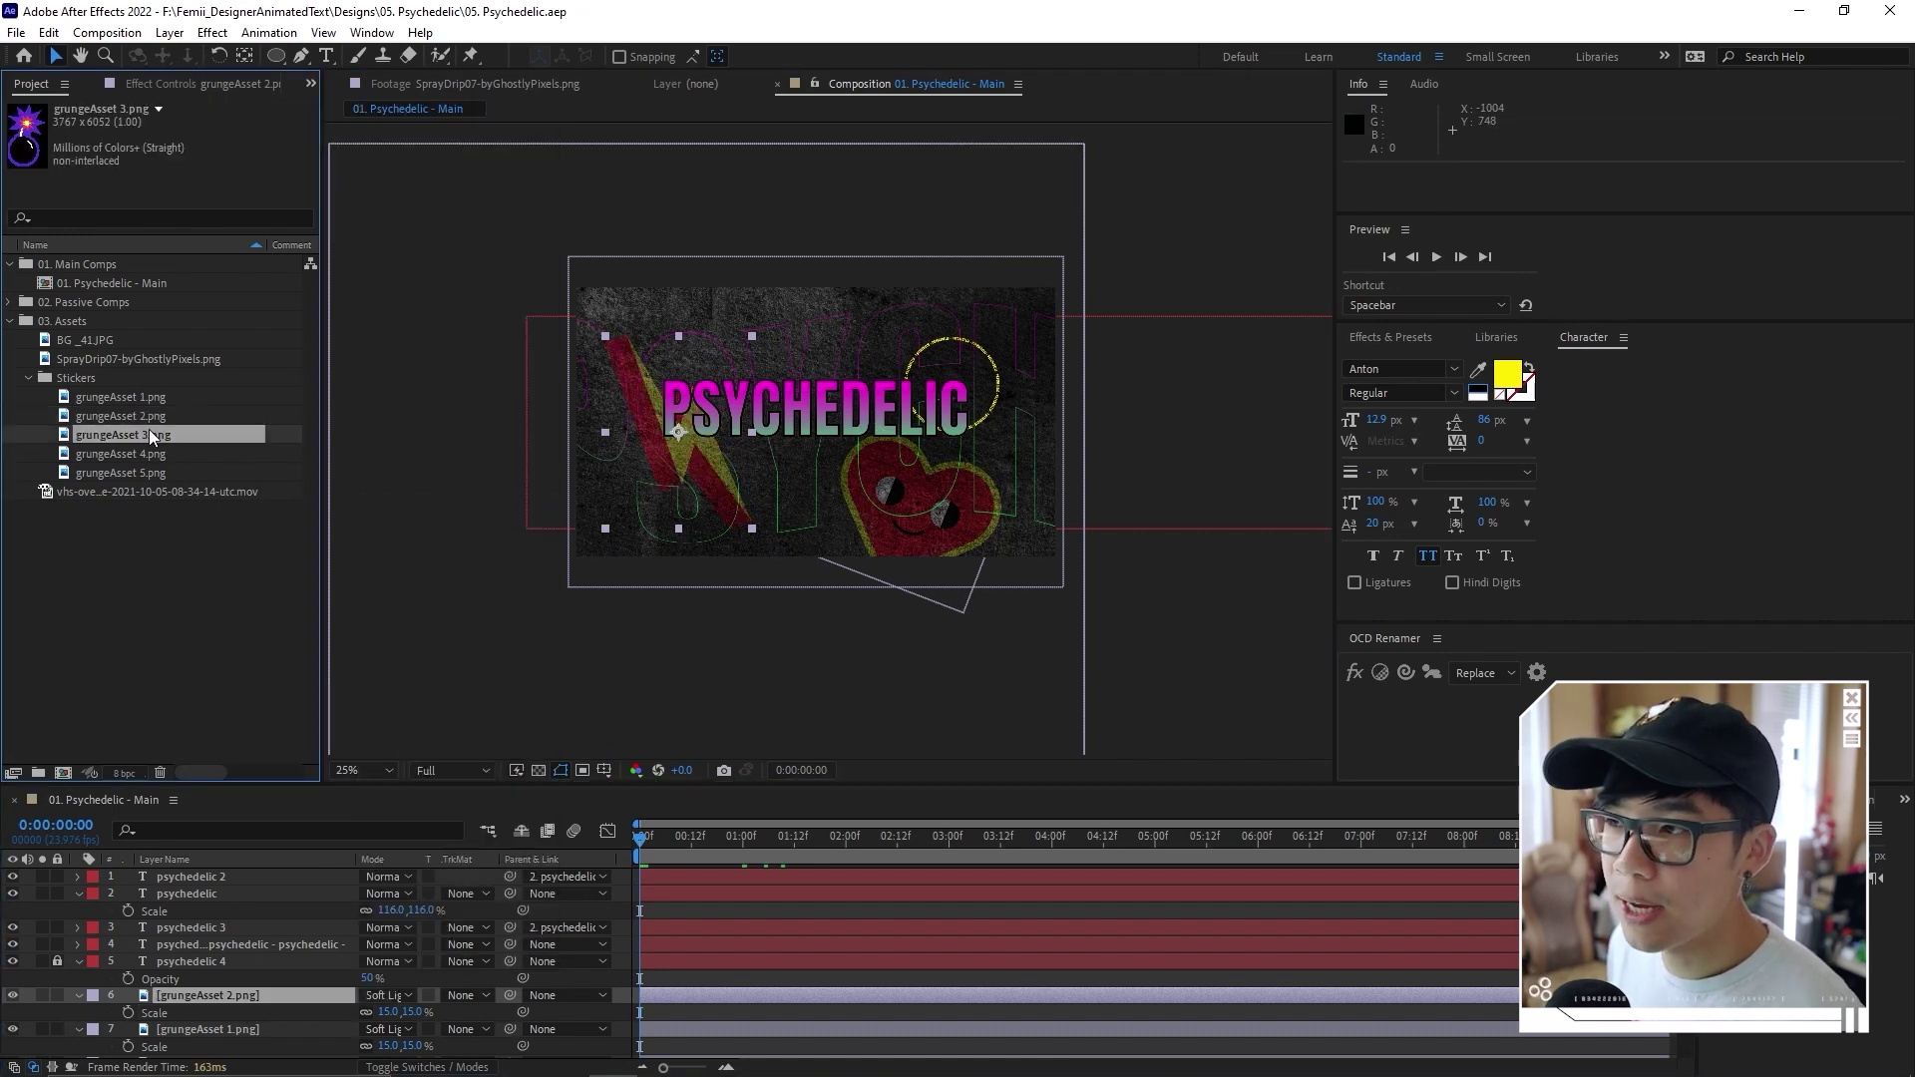
left_click_drag(136, 431, 299, 952)
key("s")
left_click_drag(421, 982, 323, 977)
scroll(834, 496, "up", 2)
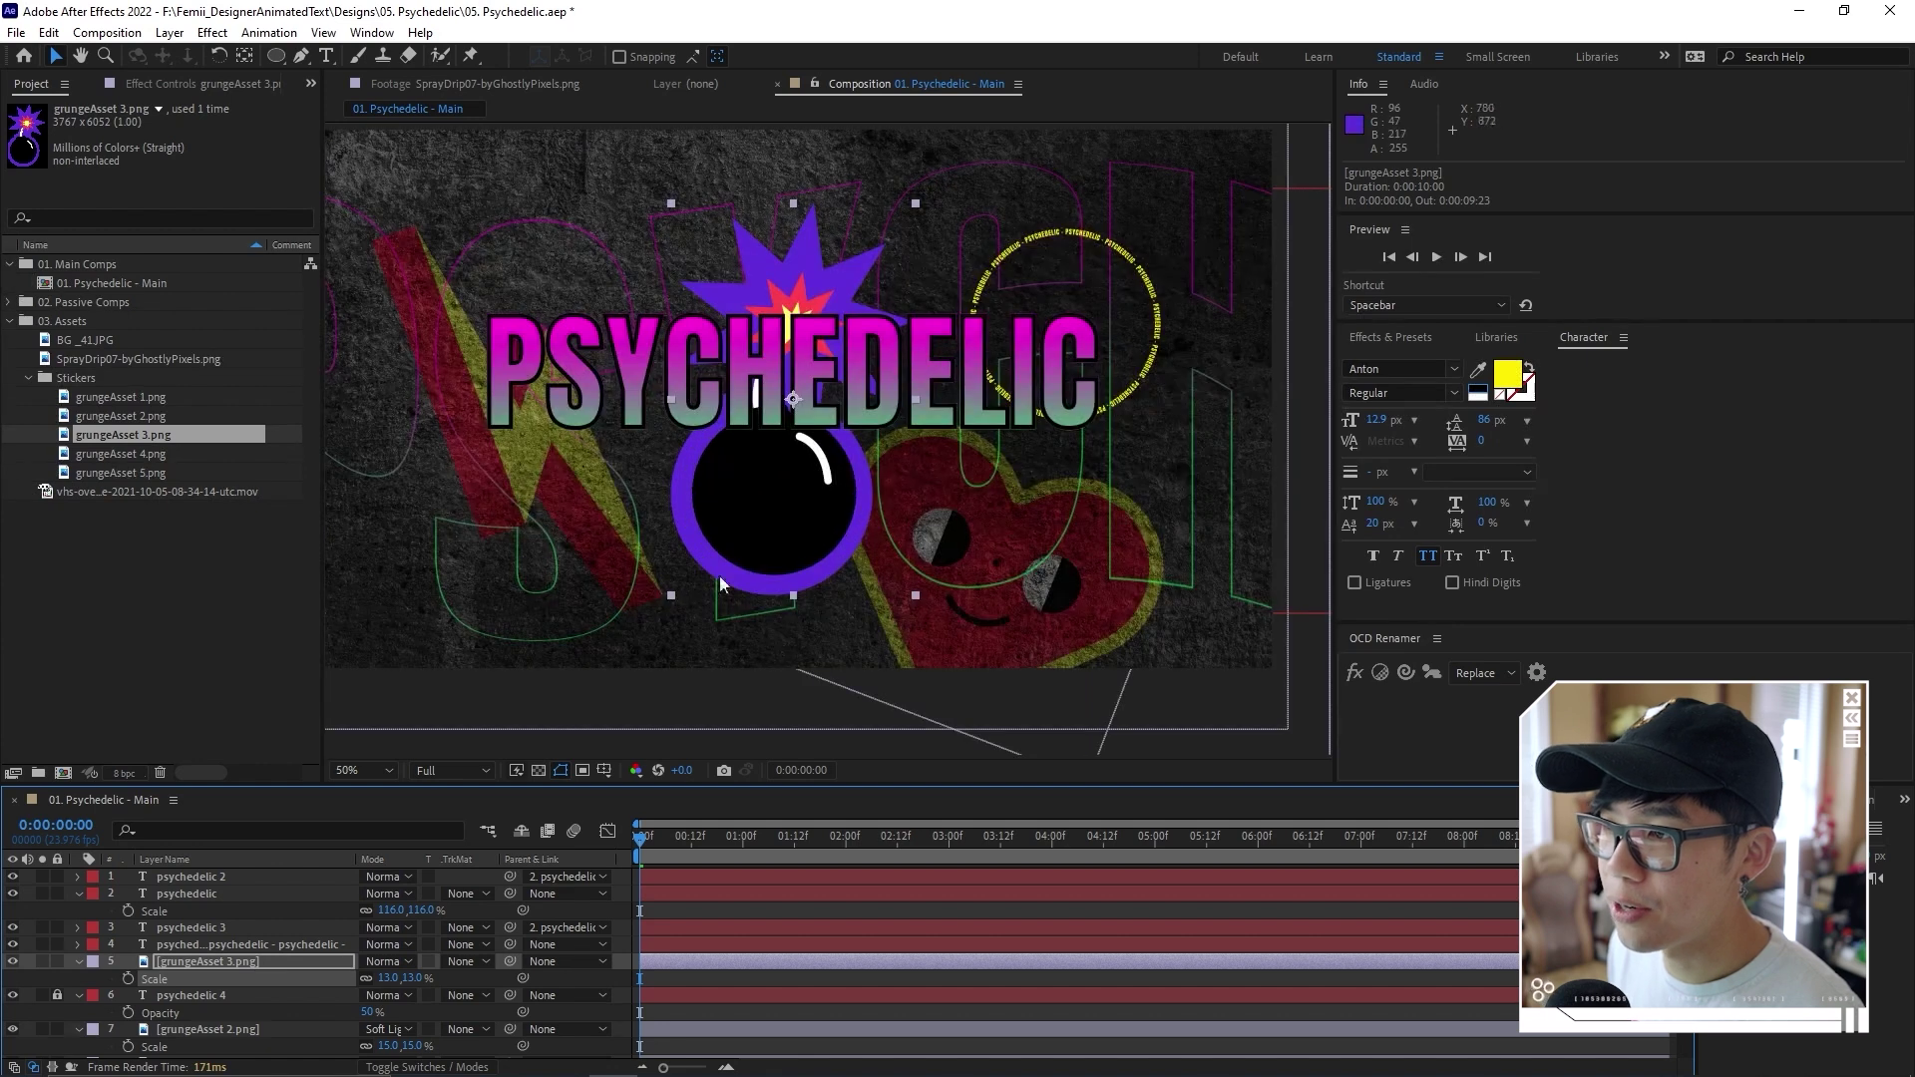
Center the bomb sticker inside the yellow text ring at about 1500, 388 and rotate it to 37°
left_click_drag(810, 535, 1105, 362)
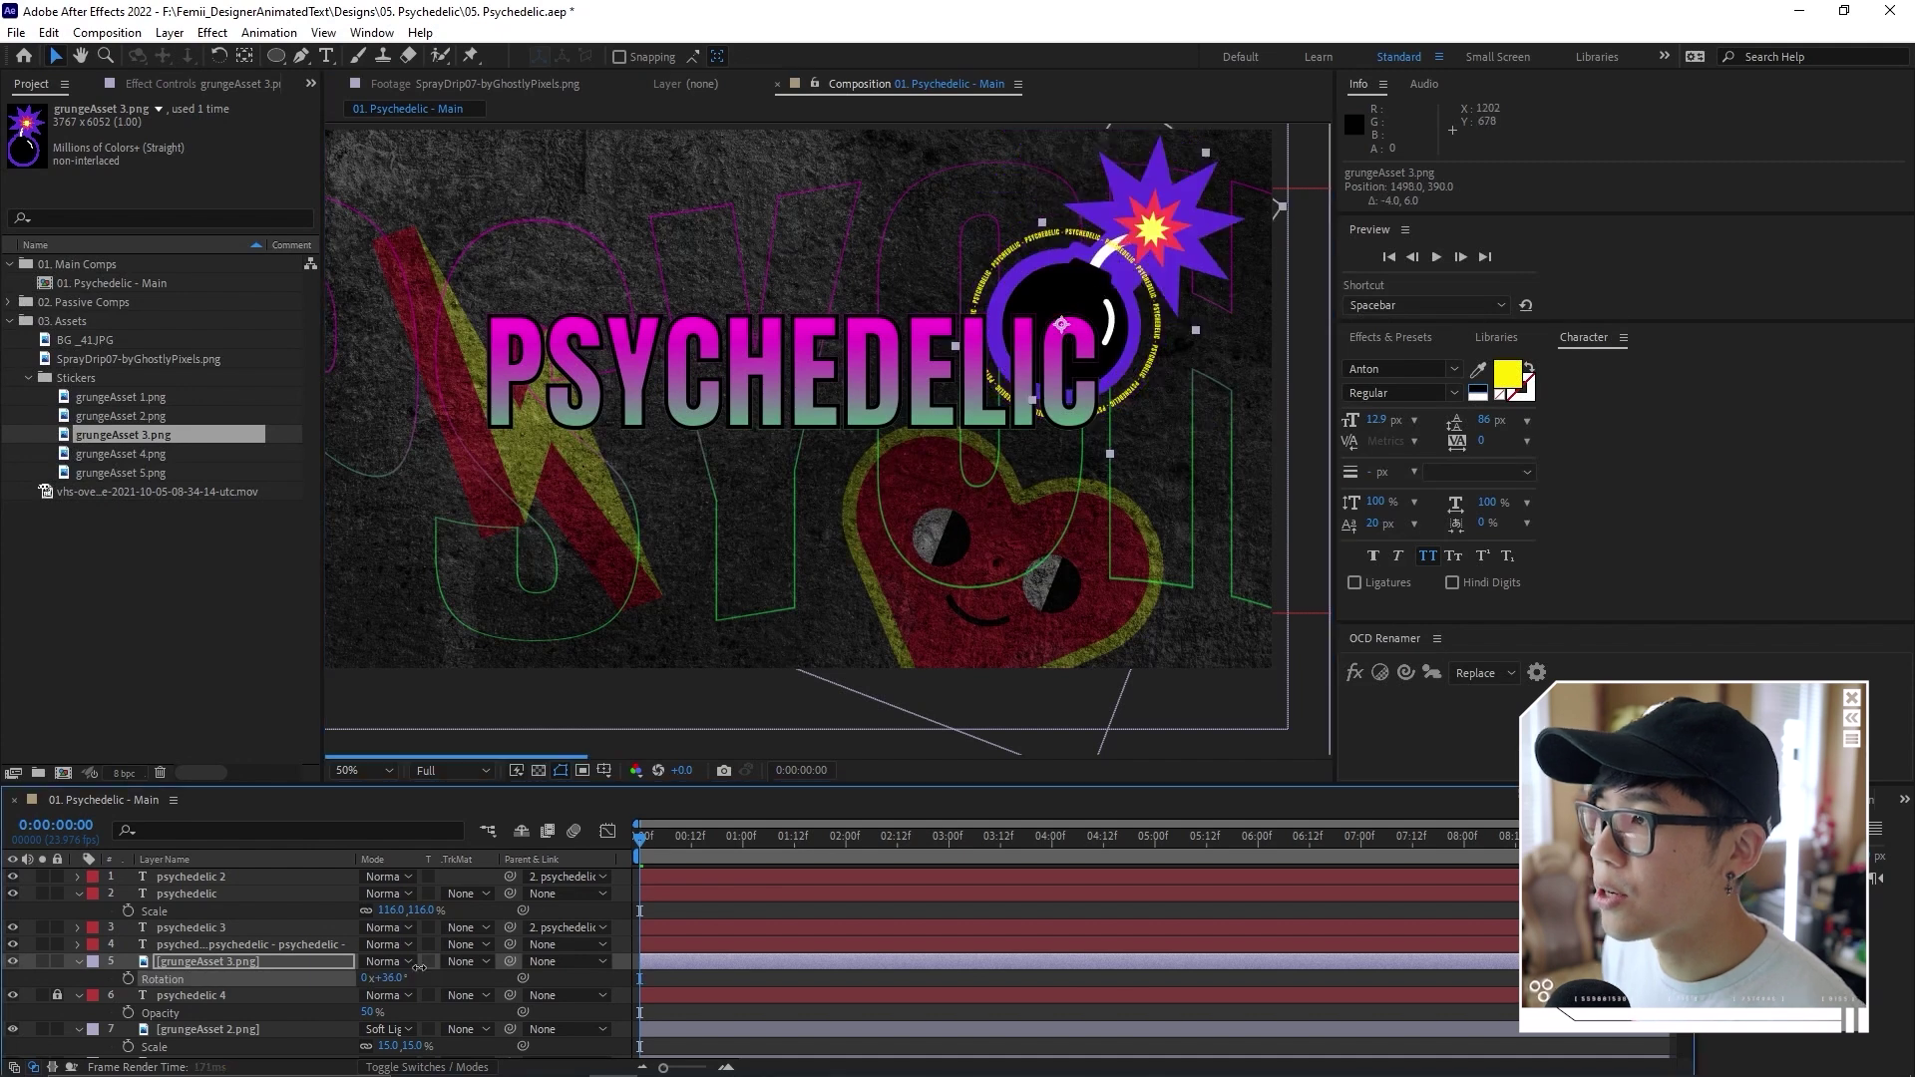
left_click_drag(394, 977, 419, 966)
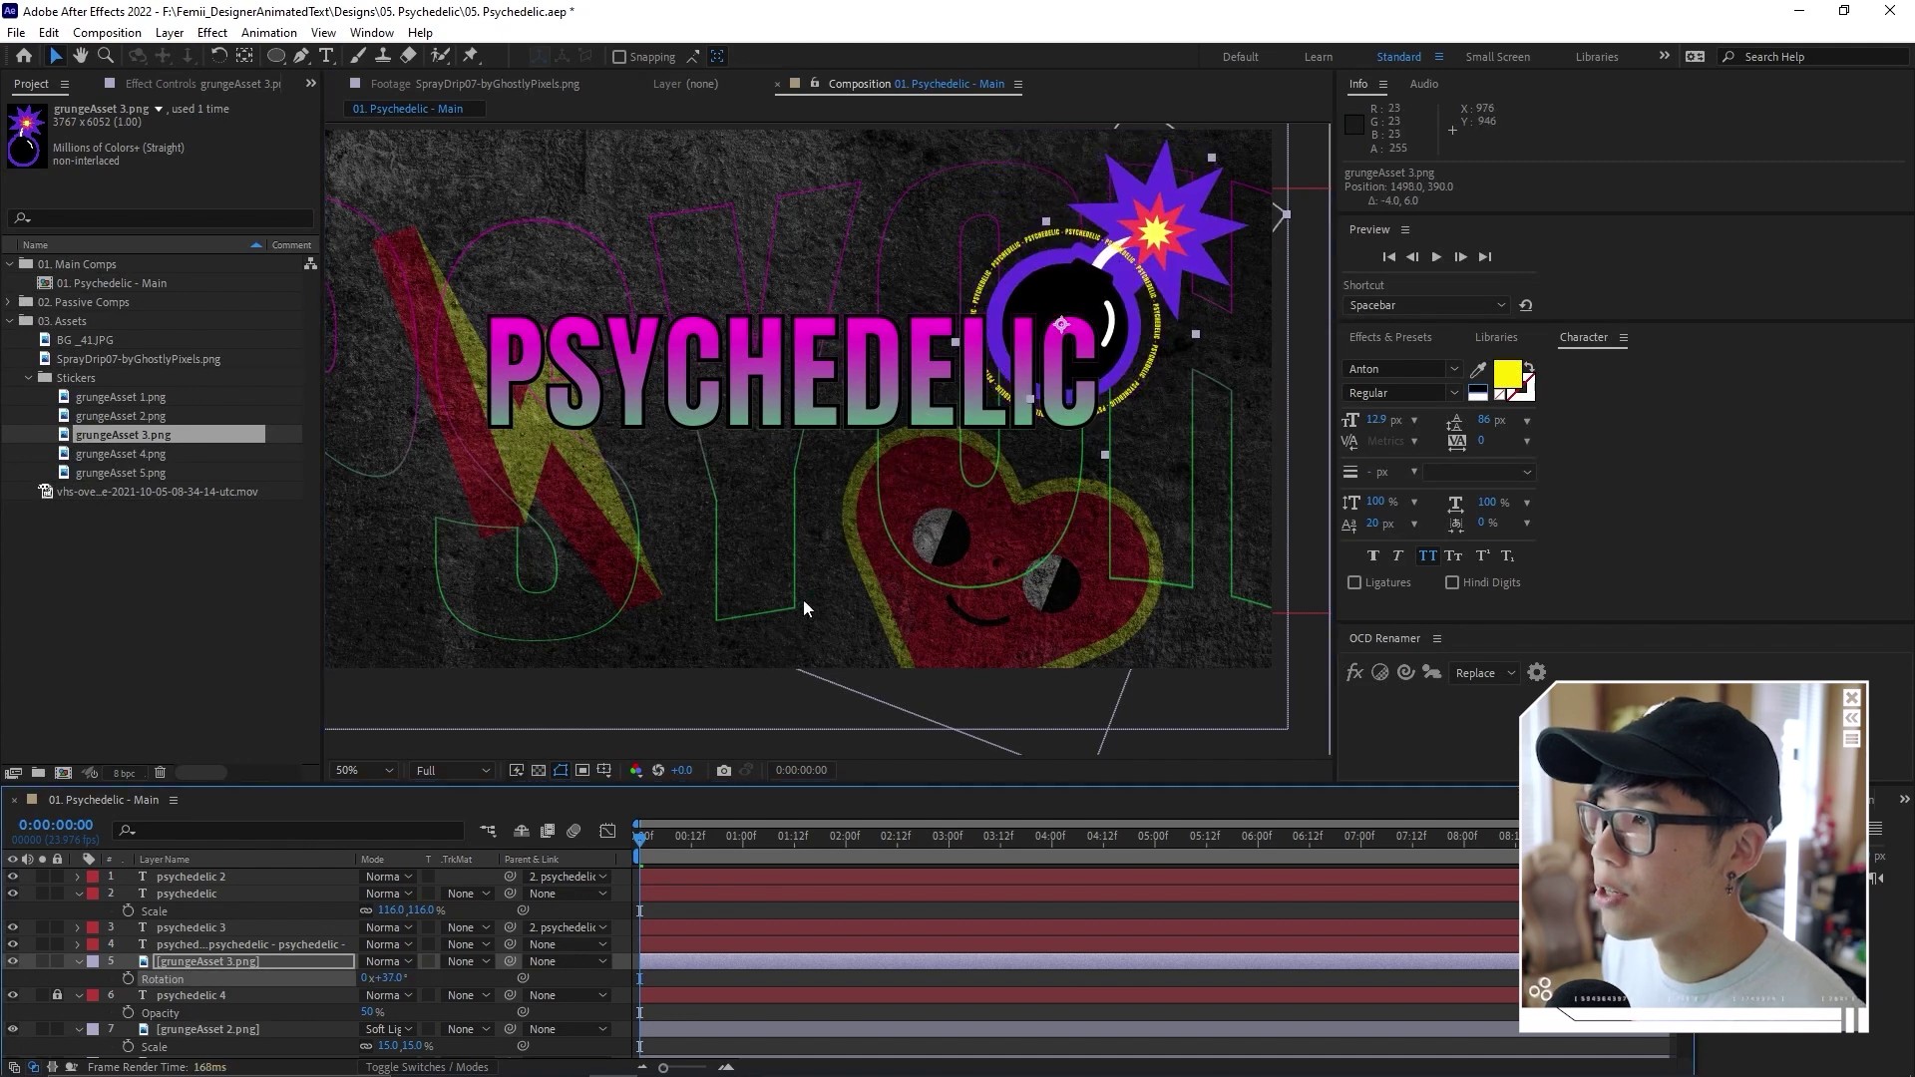
left_click_drag(1083, 334, 1084, 332)
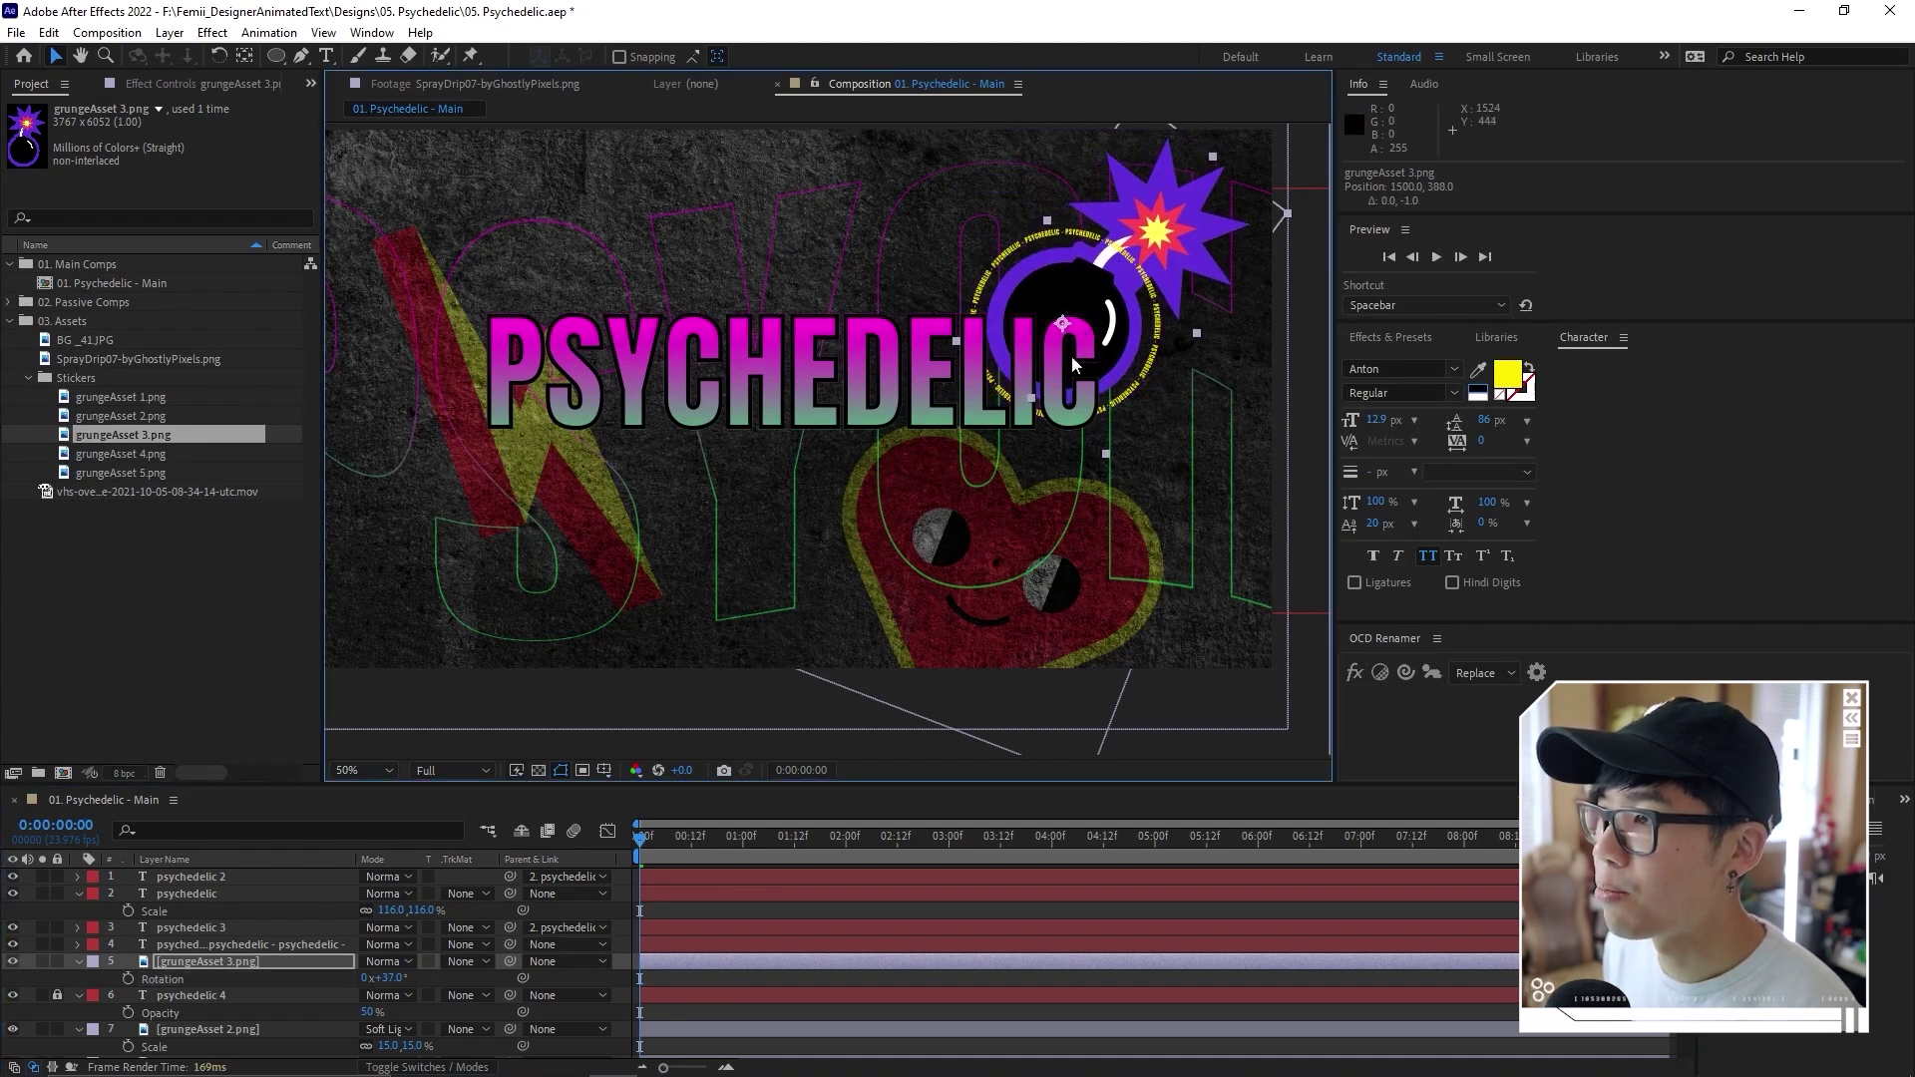
left_click(752, 838)
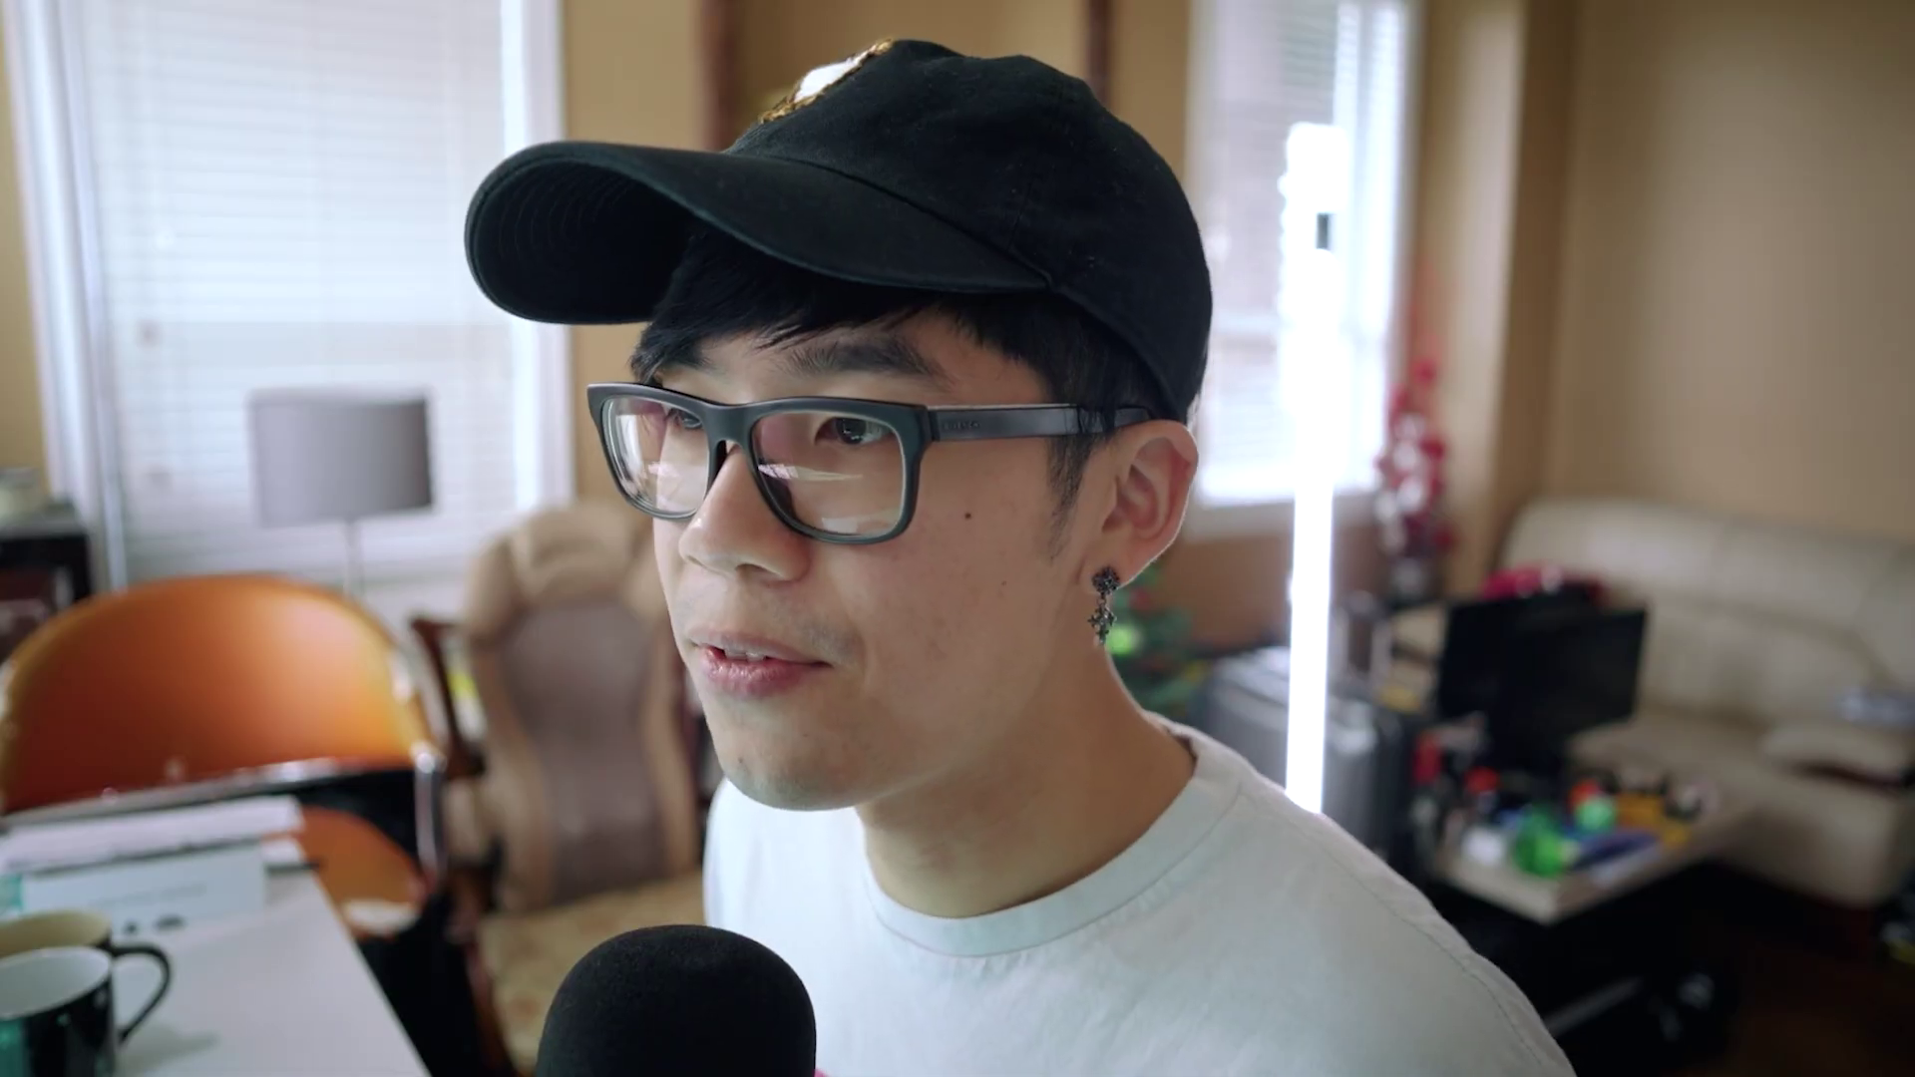